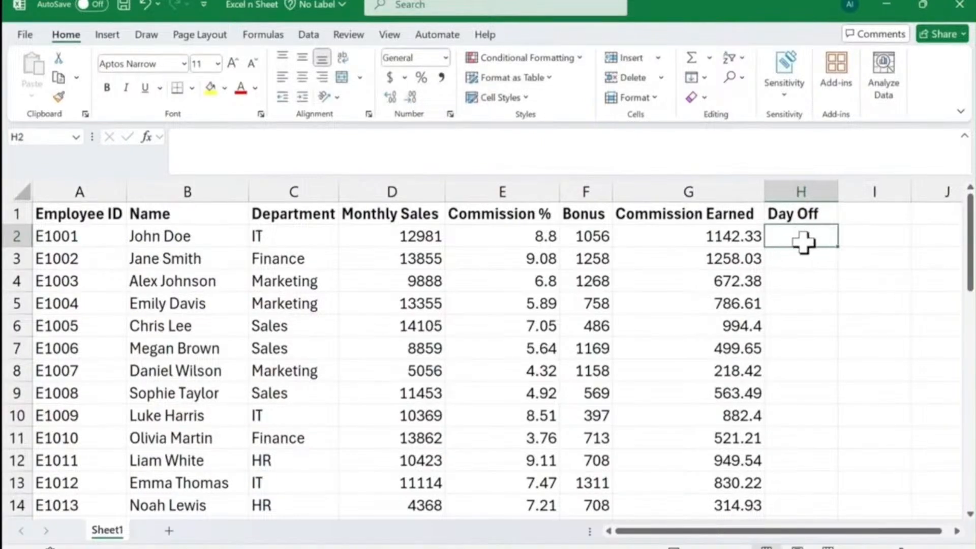
# - Enter Monday, Tuesday and Wednesday in H2:H4 of the Day Off column, and widen the column to fit
pyautogui.write('Monday')
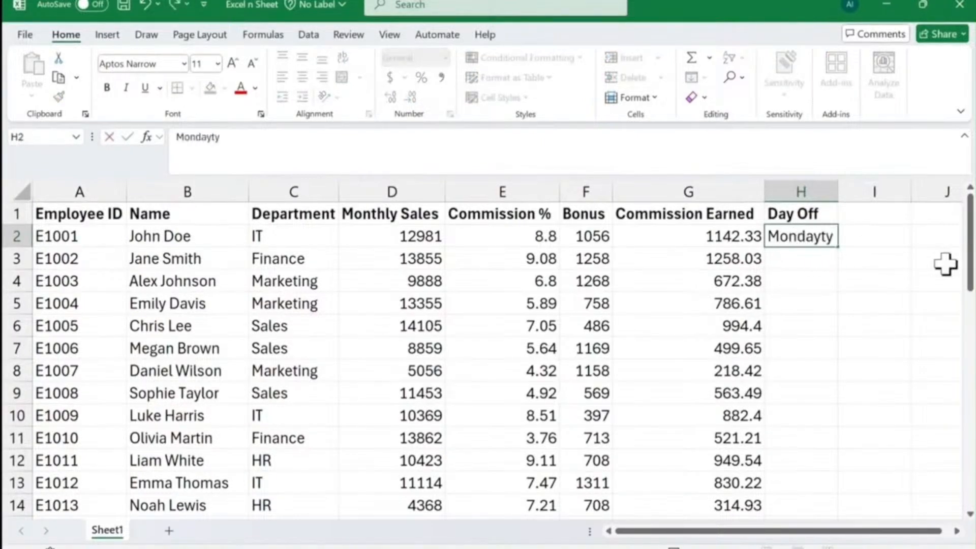
pyautogui.press('Return')
pyautogui.write('T')
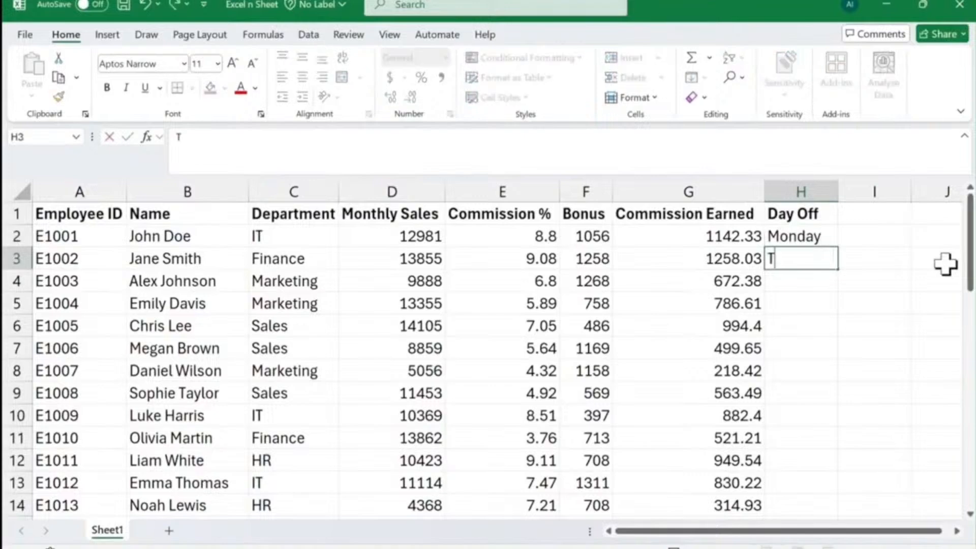
pyautogui.write('uesday')
pyautogui.press('Return')
pyautogui.write('We')
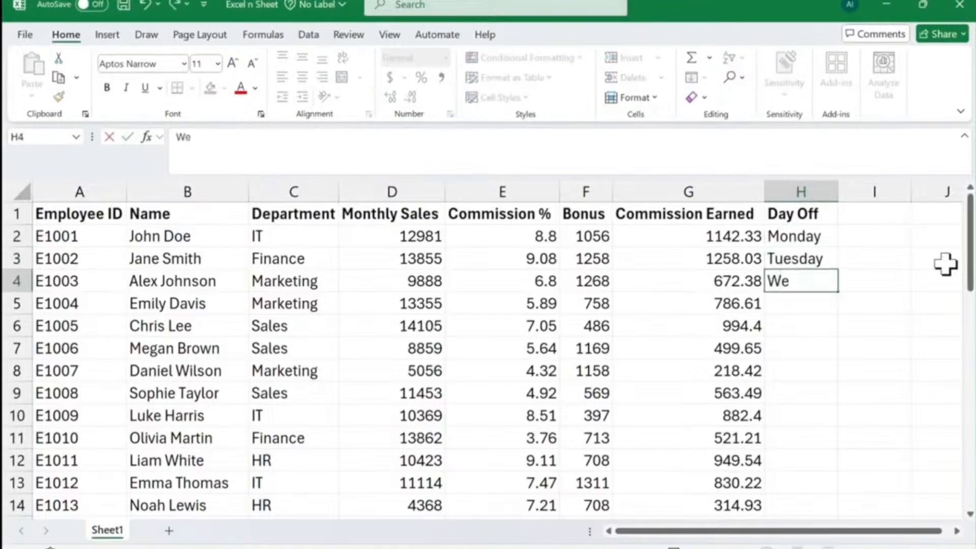
pyautogui.press('Return')
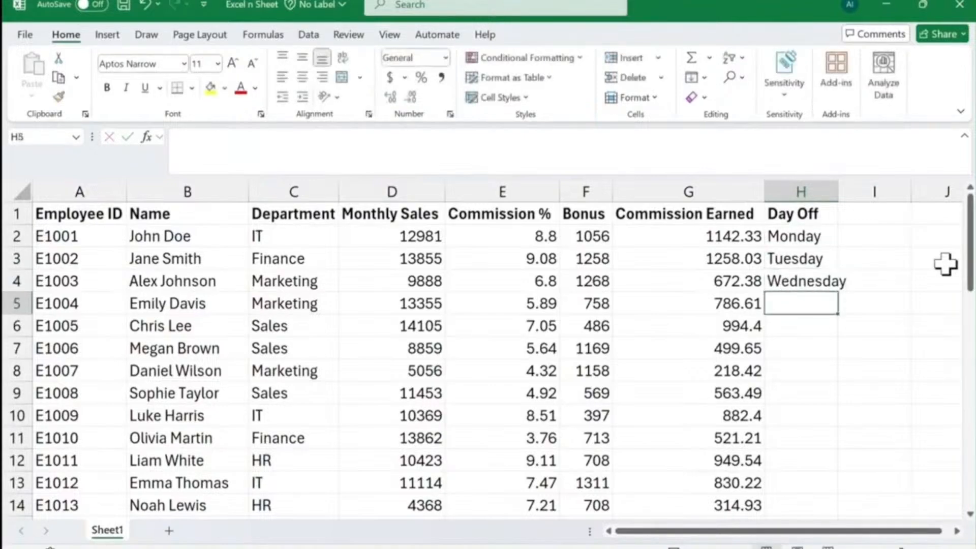
pyautogui.moveTo(839, 192); pyautogui.dragTo(884, 192)
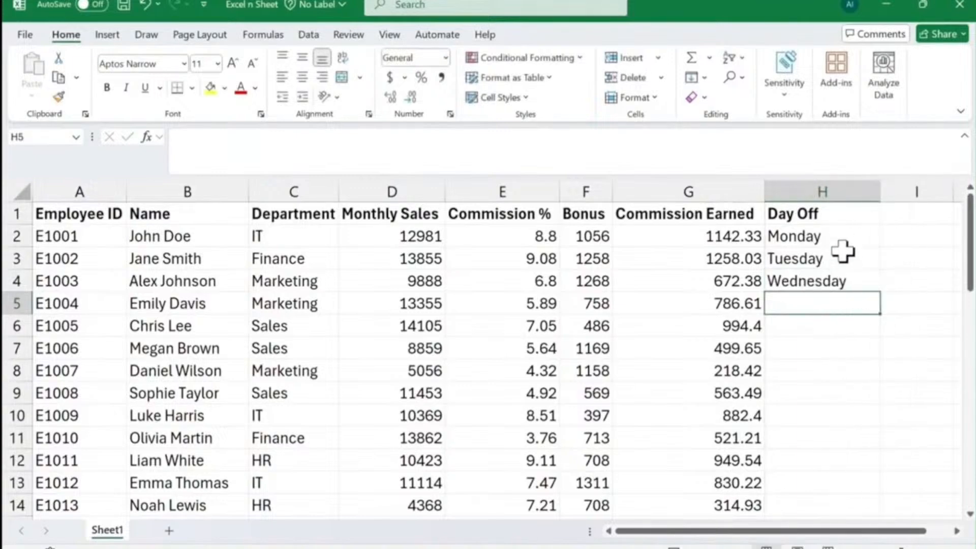
# - Try extending the weekday series from H4 down to row 41 and undo that fill
pyautogui.click(853, 279)
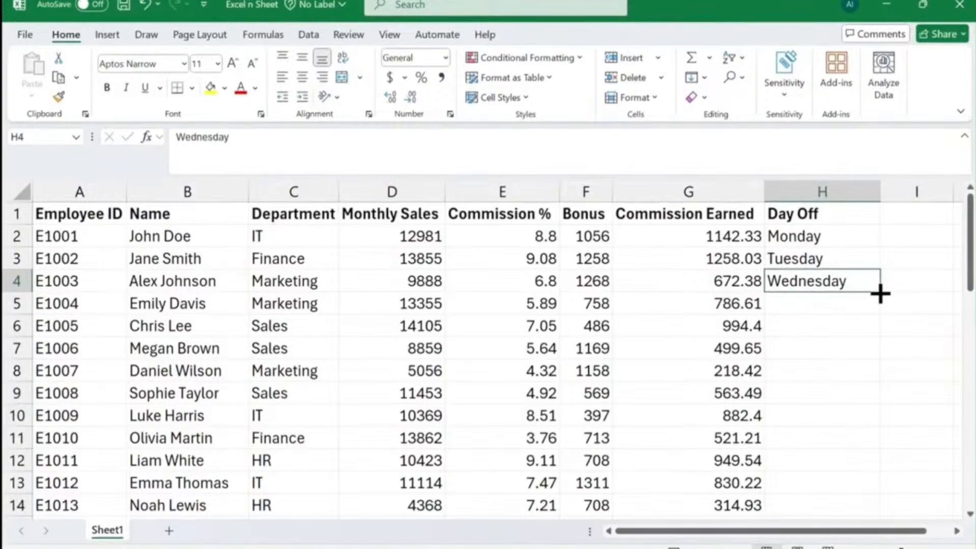
pyautogui.moveTo(880, 294)
pyautogui.mouseDown()
pyautogui.moveTo(879, 536)
pyautogui.moveTo(868, 517)
pyautogui.moveTo(869, 474)
pyautogui.mouseUp()
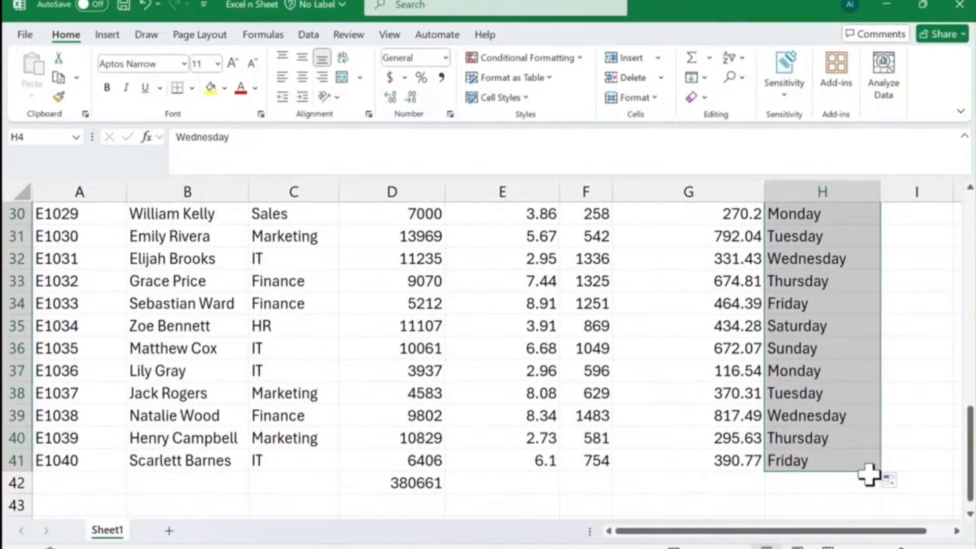
pyautogui.scroll(10, 834, 353)
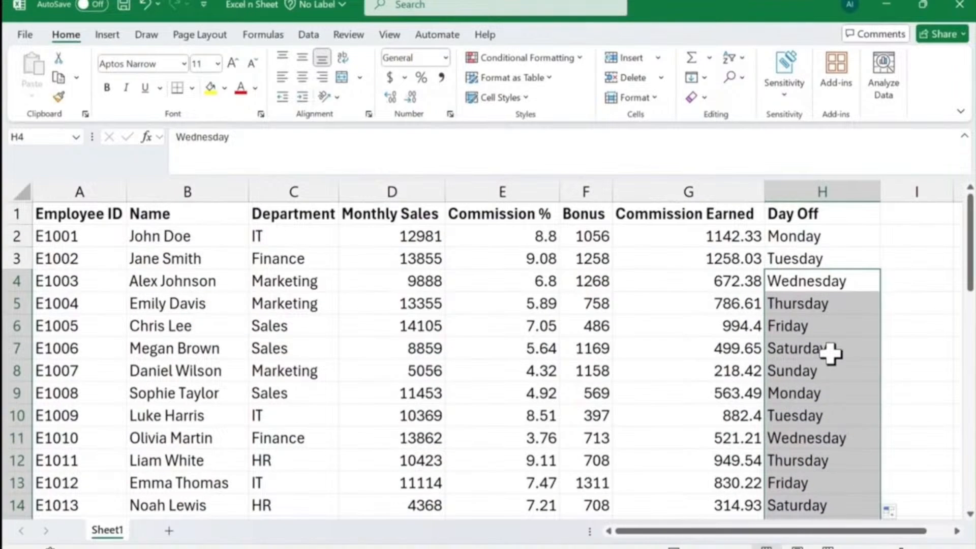
pyautogui.scroll(-1, 824, 327)
pyautogui.scroll(1, 824, 327)
pyautogui.click(821, 301)
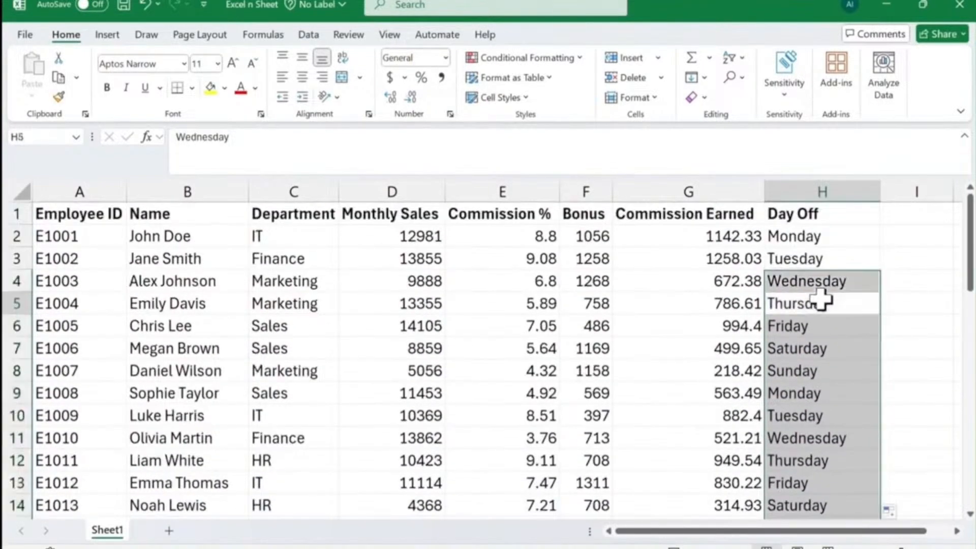
pyautogui.hotkey('ctrl', 'z')
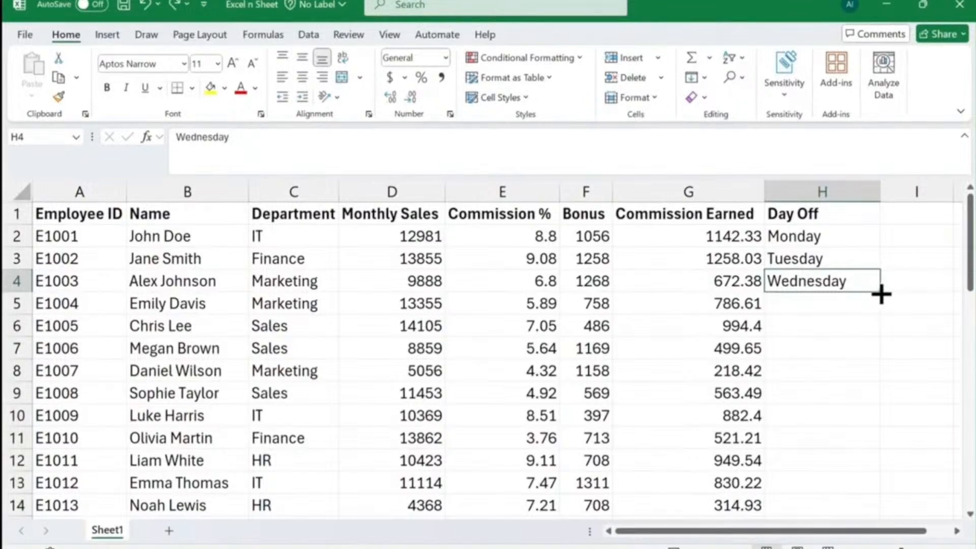
# - Auto-fill the weekday series from H4 down to the last employee row and check the filled column
pyautogui.doubleClick(882, 294)
pyautogui.scroll(-6, 852, 334)
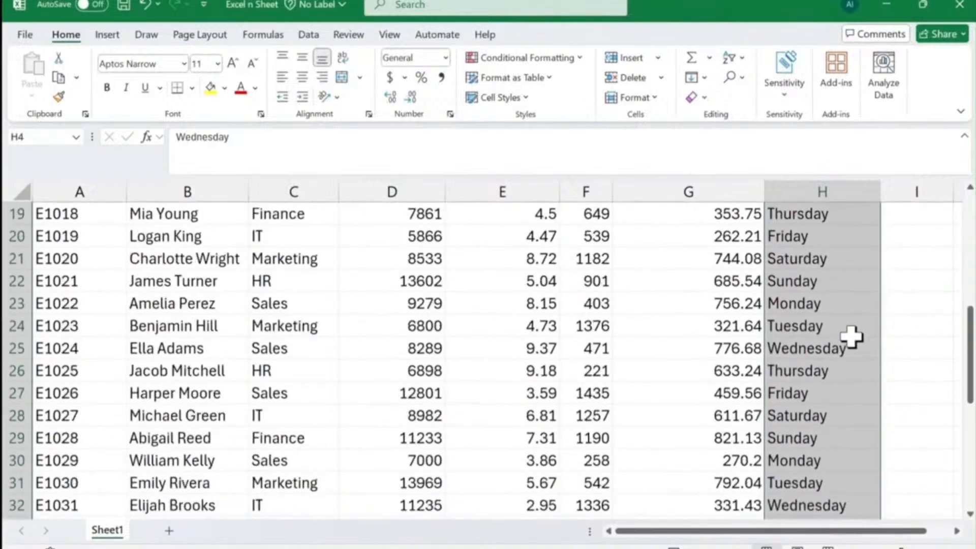
pyautogui.scroll(-6, 852, 336)
pyautogui.scroll(12, 851, 342)
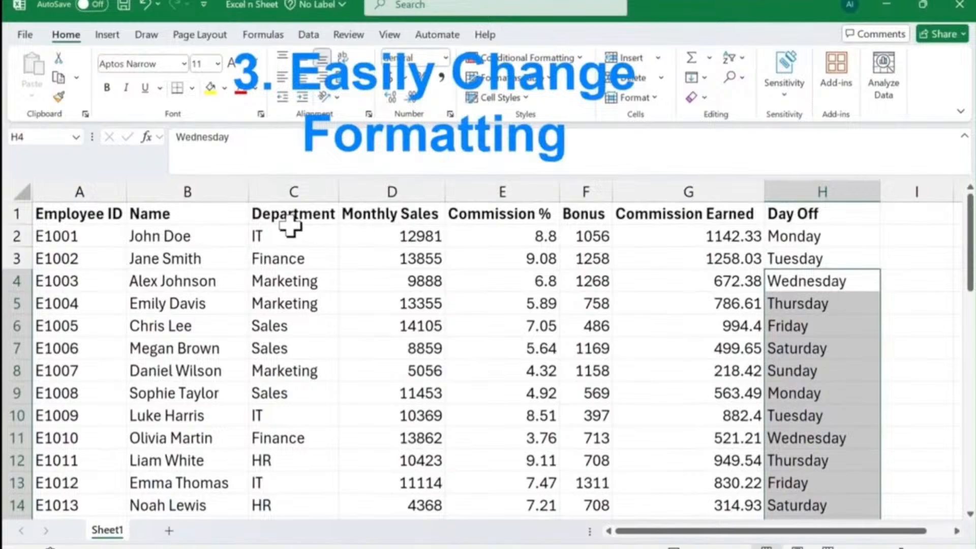
# - Apply the Currency format to the whole Monthly Sales column and review its values
pyautogui.click(403, 240)
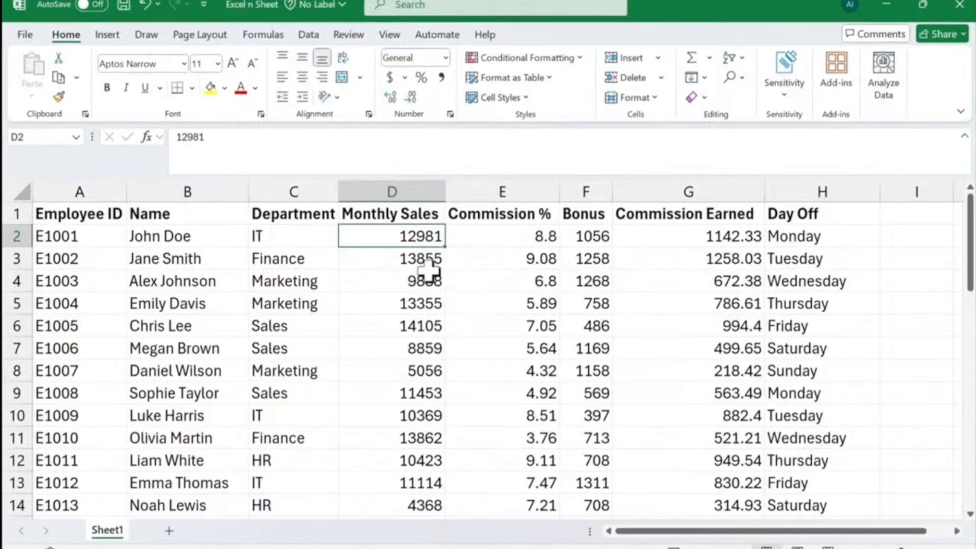
pyautogui.click(399, 188)
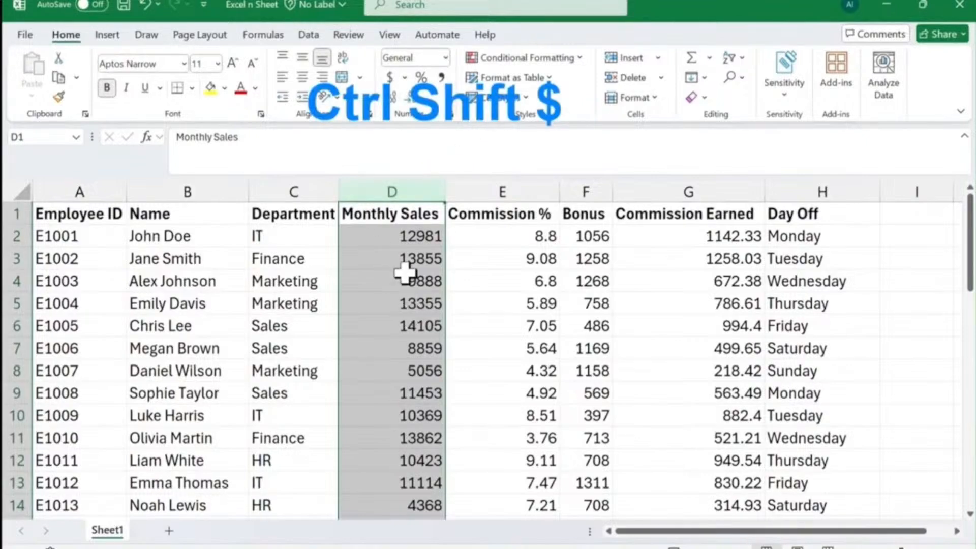
pyautogui.hotkey('ctrl', 'shift', '$')
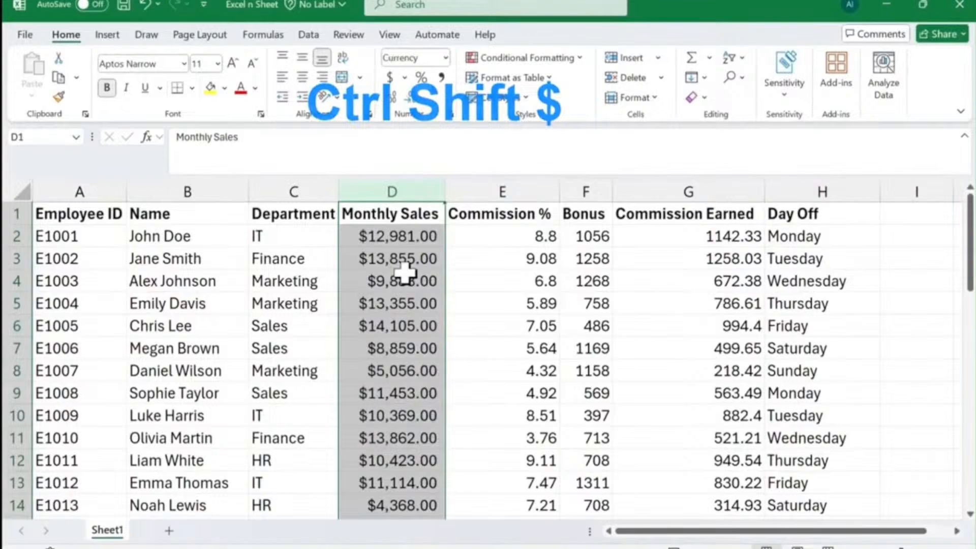
pyautogui.scroll(-13, 420, 366)
pyautogui.scroll(13, 414, 385)
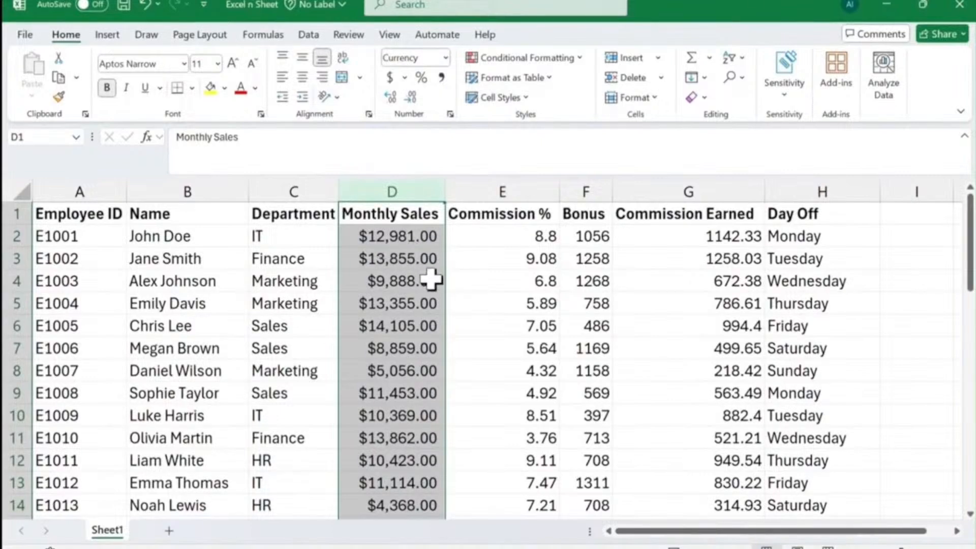
# - Try the Percentage and Date formats on the Monthly Sales column
pyautogui.hotkey('ctrl', 'shift', '5')
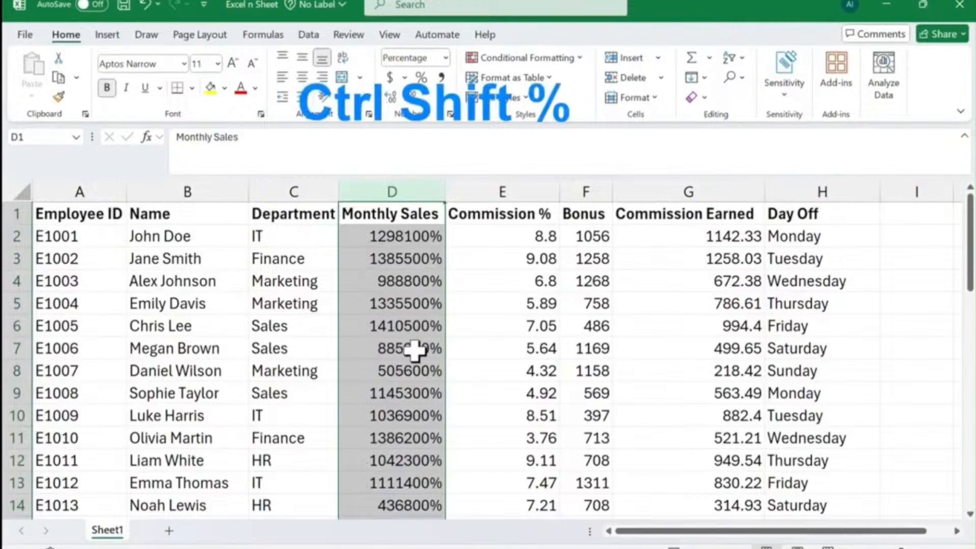
pyautogui.scroll(-1, 412, 347)
pyautogui.scroll(-2, 412, 348)
pyautogui.scroll(3, 410, 349)
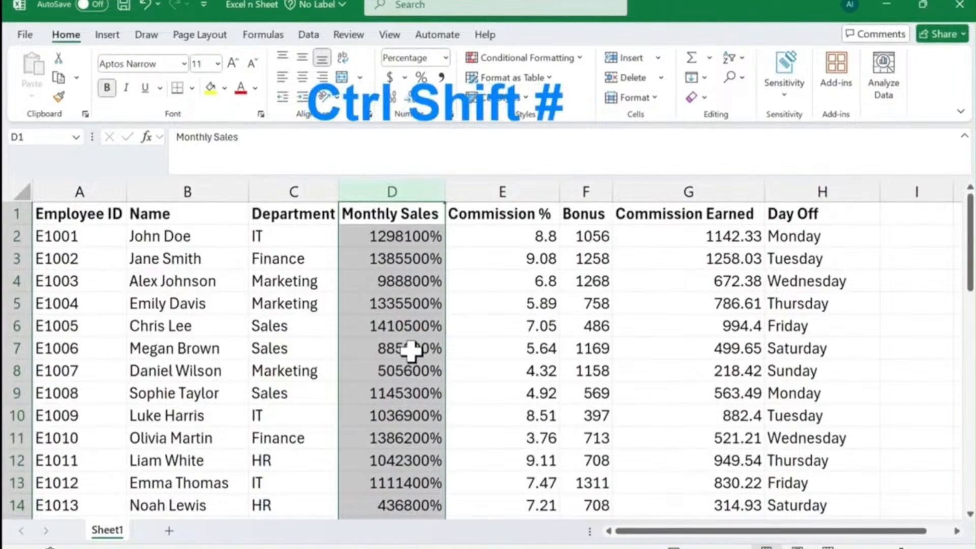
pyautogui.hotkey('ctrl', 'shift', '3')
# - Apply the Number format with two decimals and thousands separators to the Monthly Sales column and review the rows
pyautogui.hotkey('ctrl', 'shift', '1')
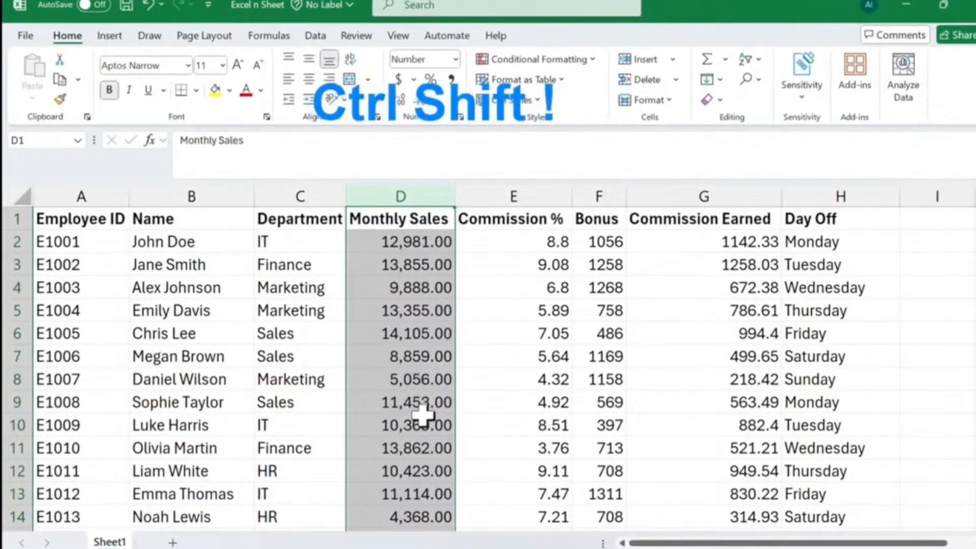
pyautogui.scroll(-3, 428, 416)
pyautogui.scroll(3, 427, 415)
pyautogui.click(432, 336)
pyautogui.scroll(-7, 426, 374)
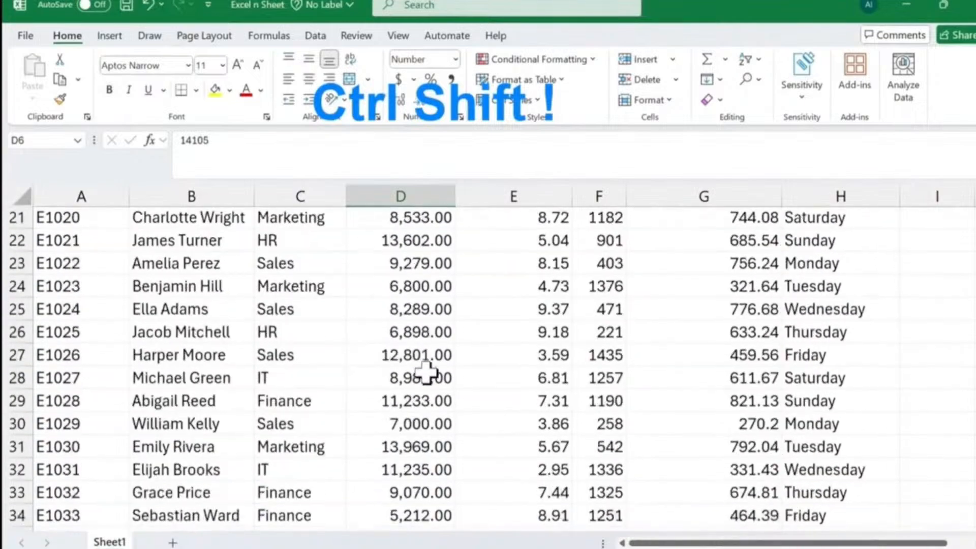
pyautogui.scroll(6, 426, 373)
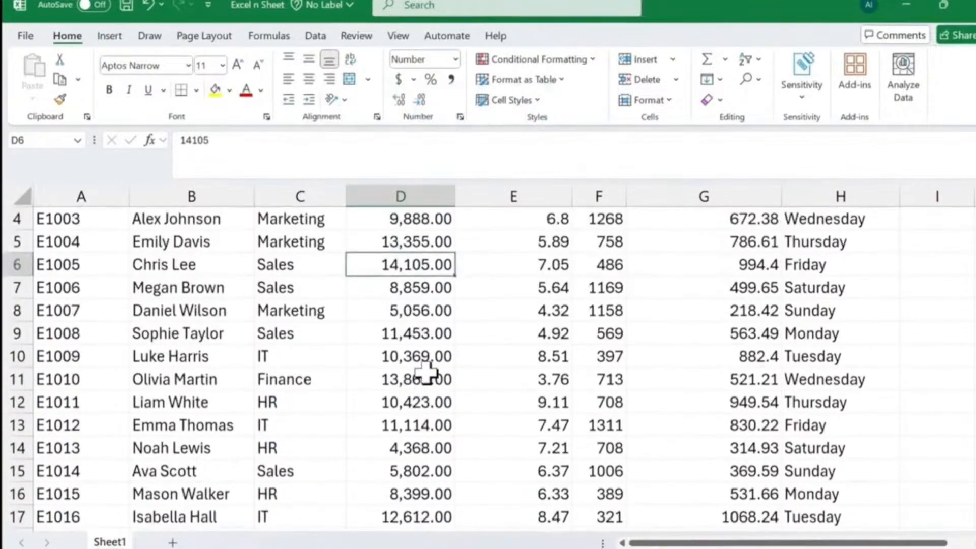
pyautogui.scroll(1, 426, 374)
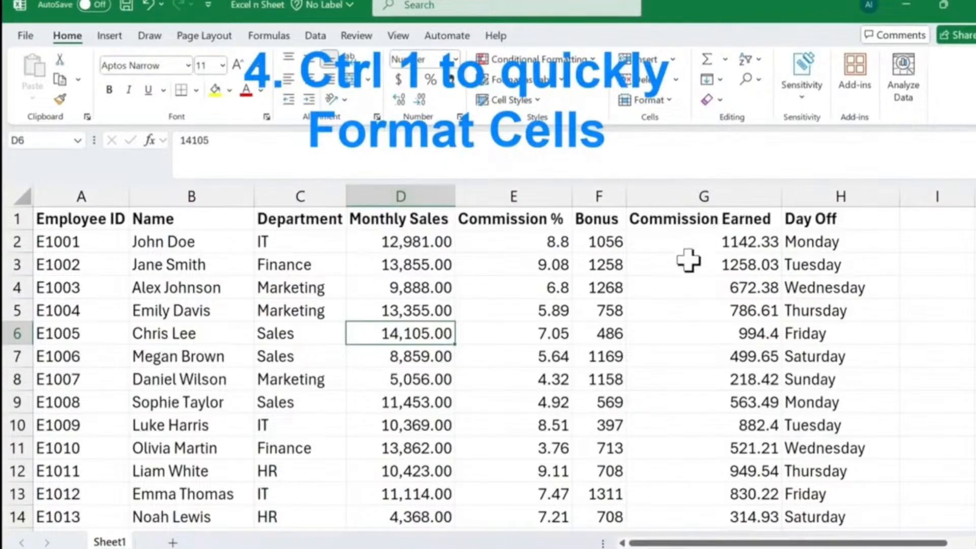
# - Choose the Currency number format with the $ symbol and 2 decimal places for the Commission Earned column
pyautogui.click(715, 197)
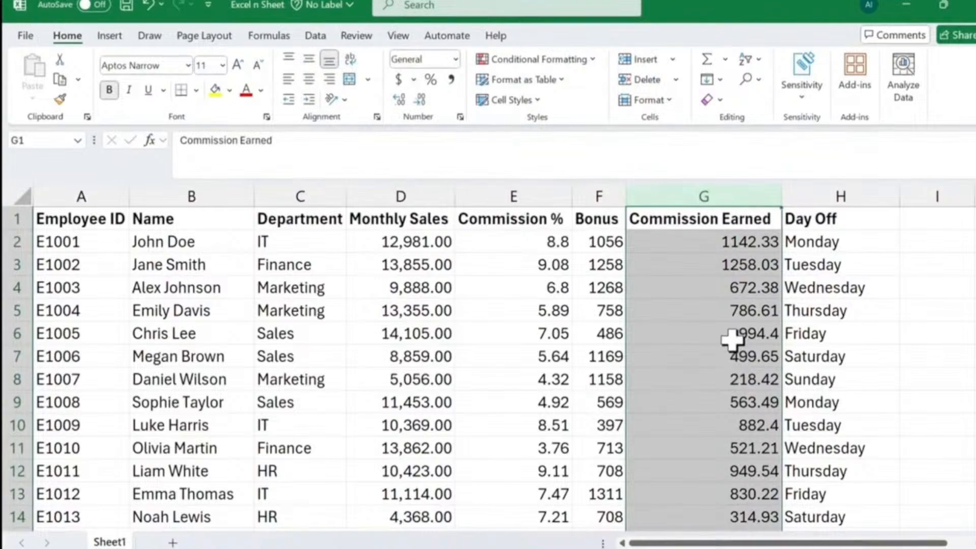
pyautogui.hotkey('ctrl', '1')
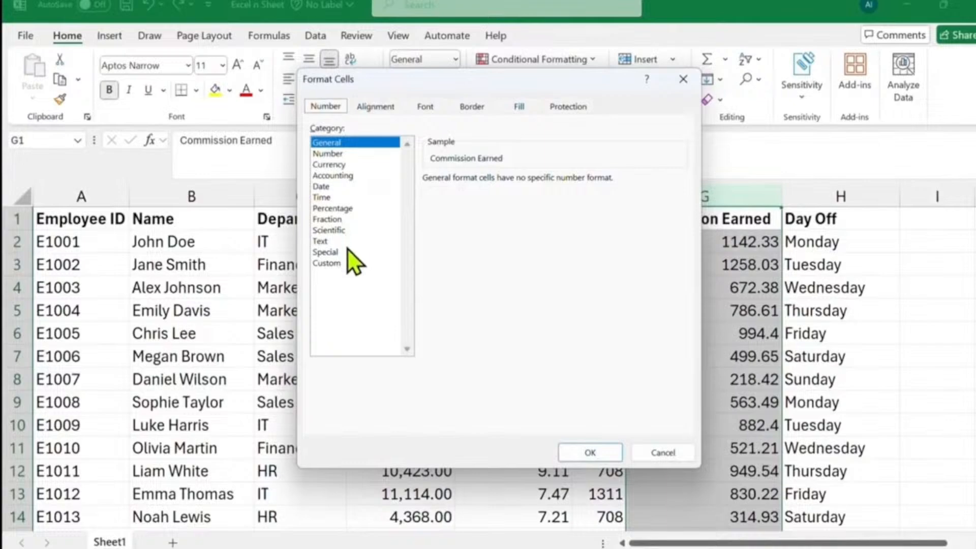
pyautogui.click(331, 165)
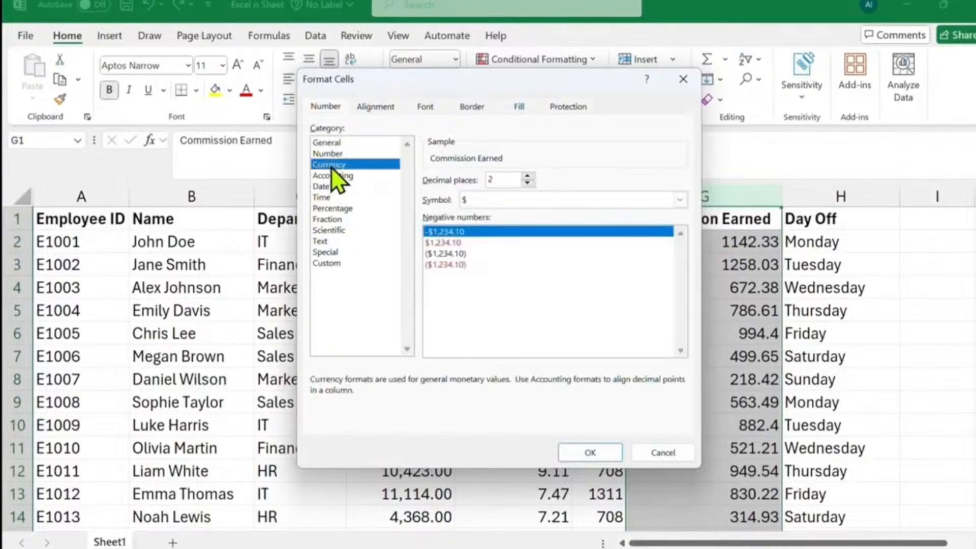
# - Set the Commission Earned column's font to size 14, bold and light green, and apply the cell formatting
pyautogui.click(432, 104)
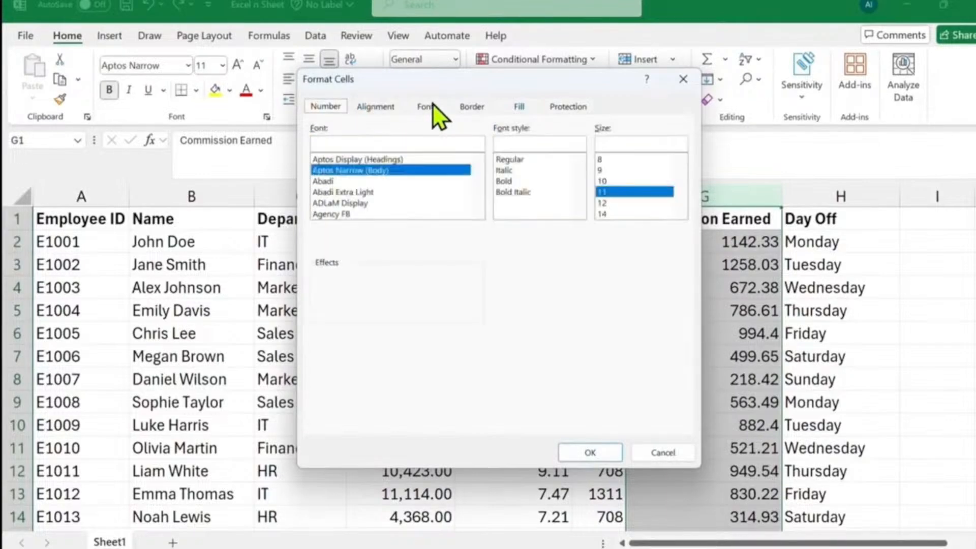
pyautogui.scroll(-2, 684, 212)
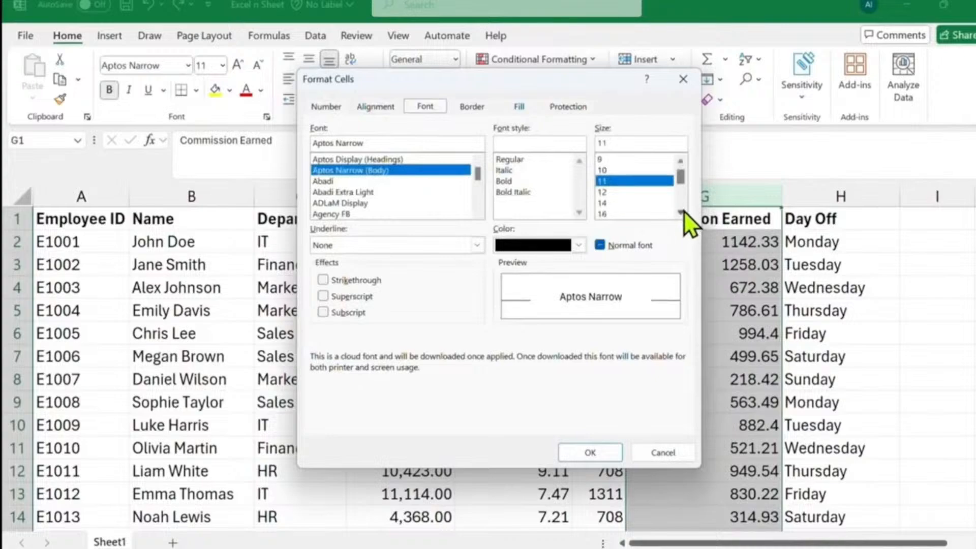
pyautogui.click(620, 192)
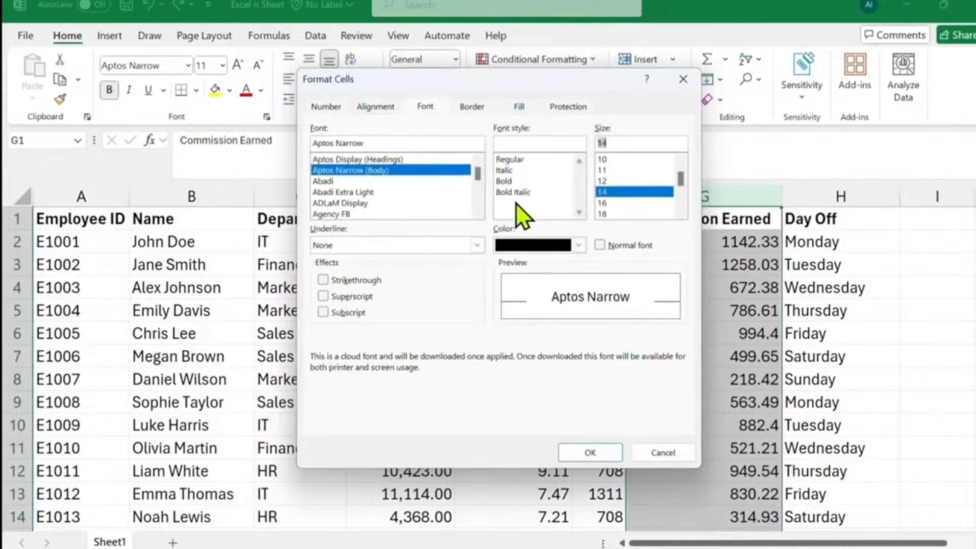
pyautogui.click(505, 182)
pyautogui.click(579, 245)
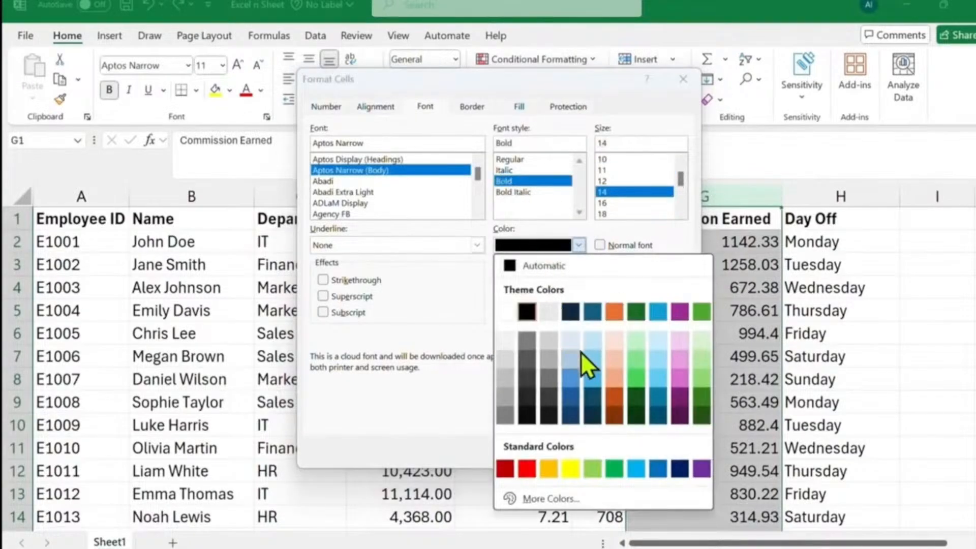
pyautogui.click(702, 363)
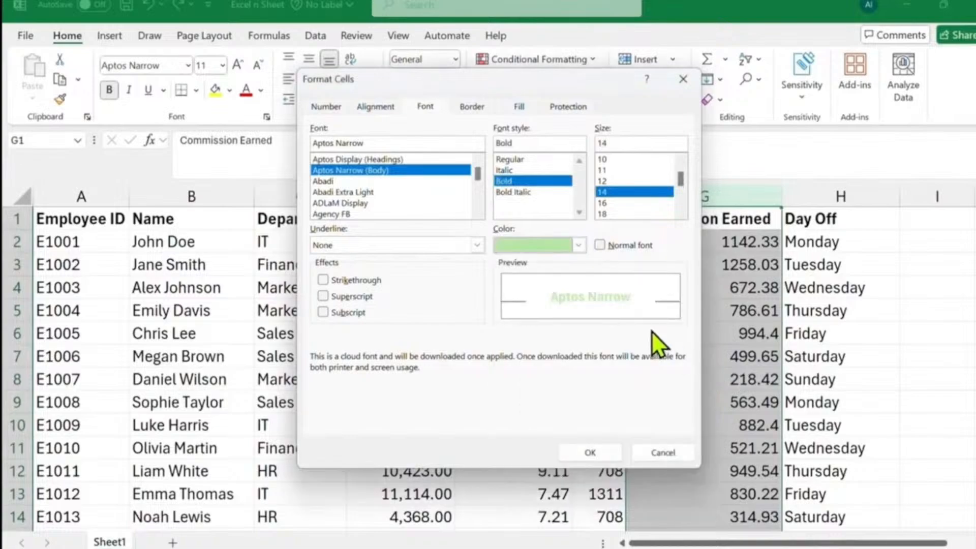
pyautogui.click(596, 455)
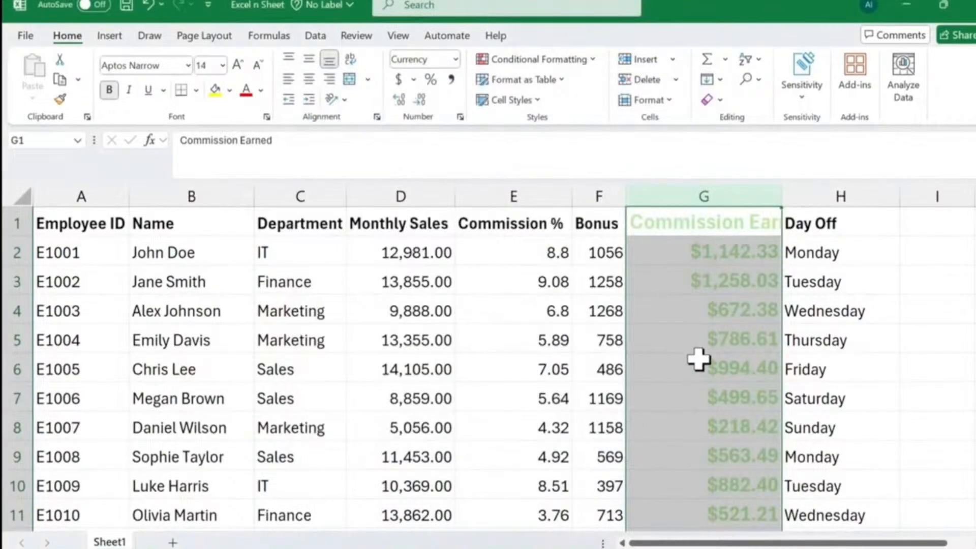
pyautogui.click(689, 274)
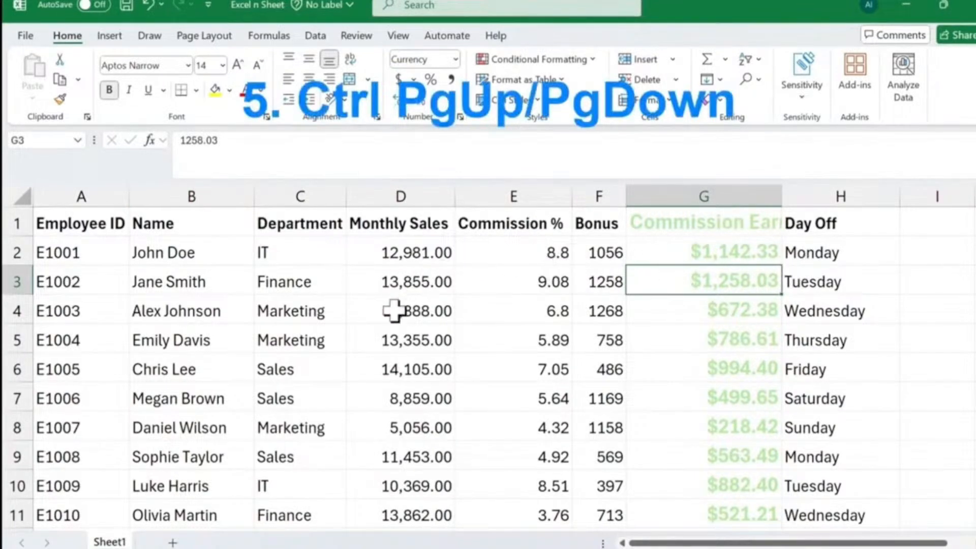
# - Add a second worksheet, then switch to Sheet1 and back to Sheet2
pyautogui.click(173, 543)
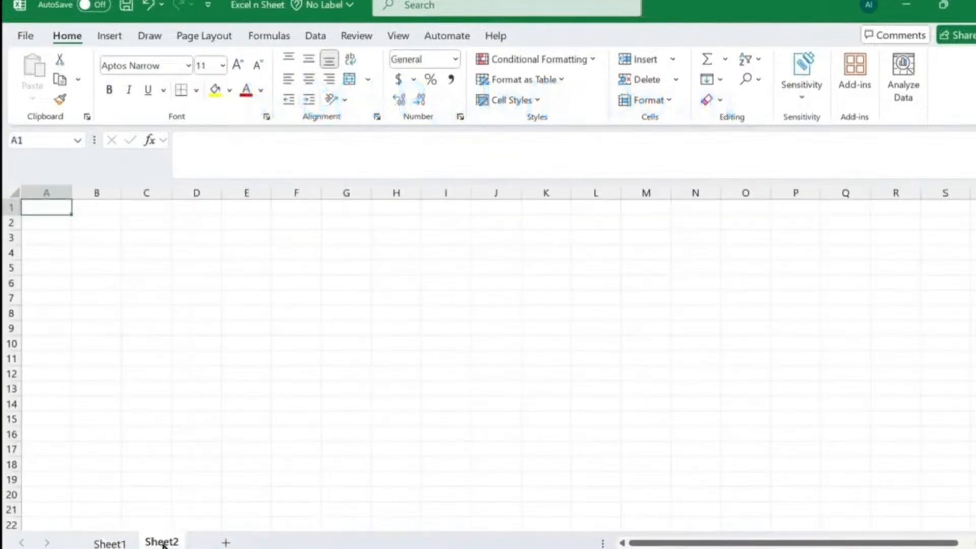
pyautogui.hotkey('ctrl', 'pageup')
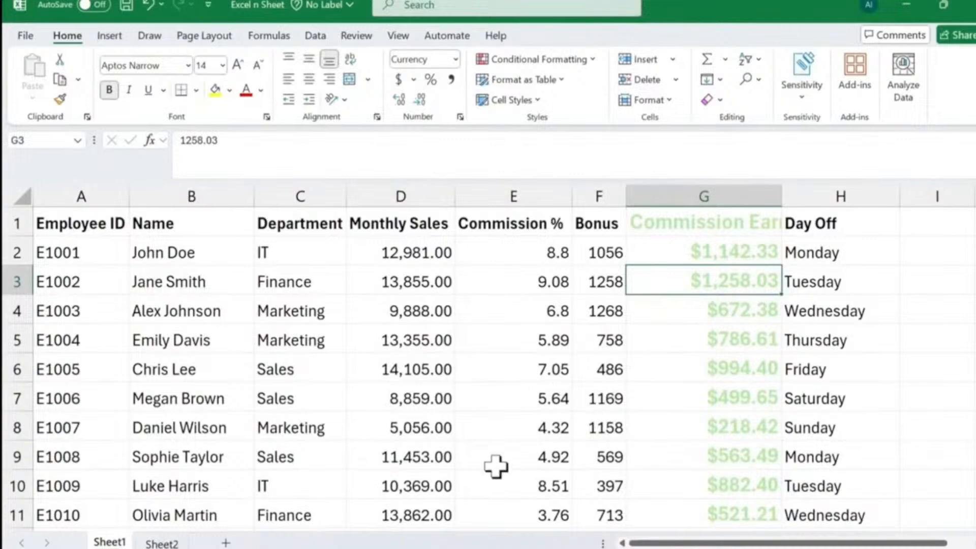
pyautogui.click(162, 543)
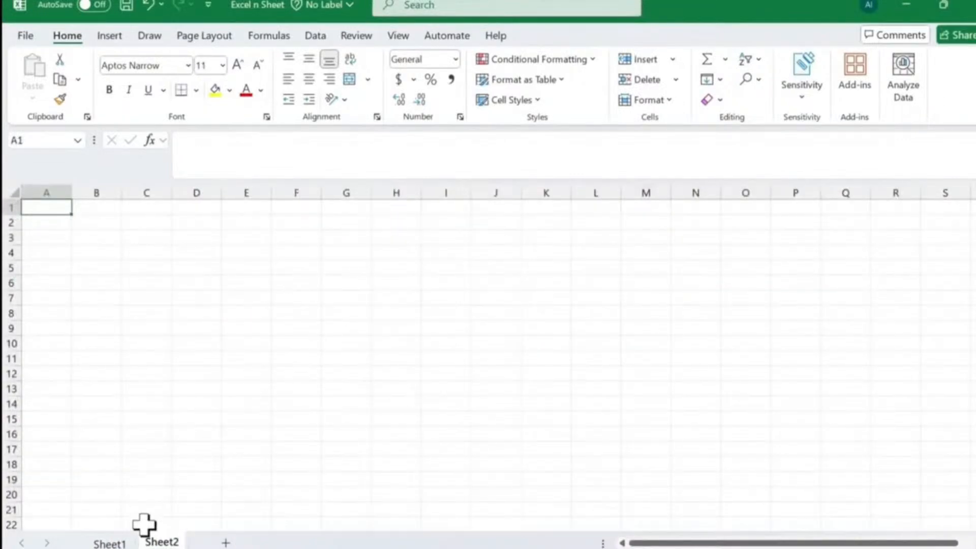
# - Switch to Sheet1, over to Sheet2 and back to Sheet1, and review the employee rows
pyautogui.click(109, 544)
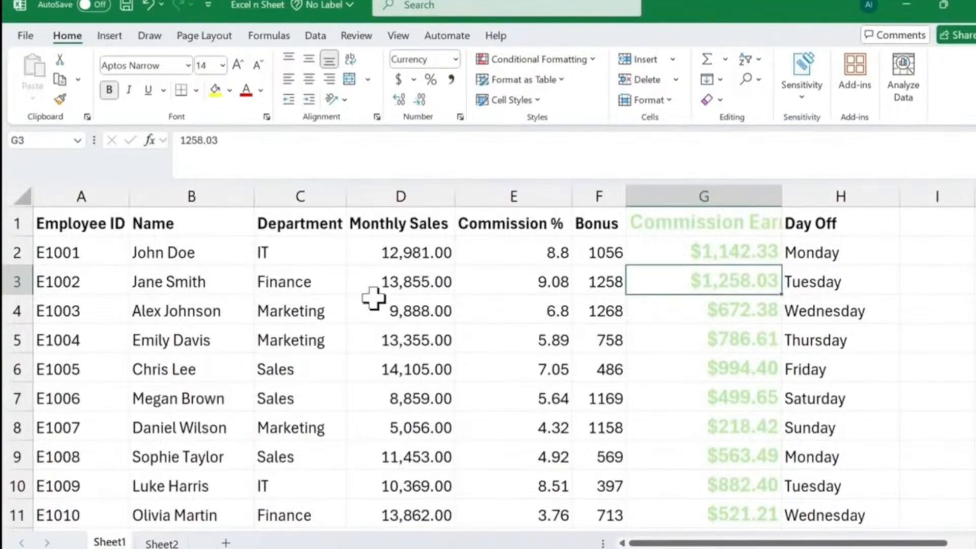
pyautogui.hotkey('ctrl', 'pagedown')
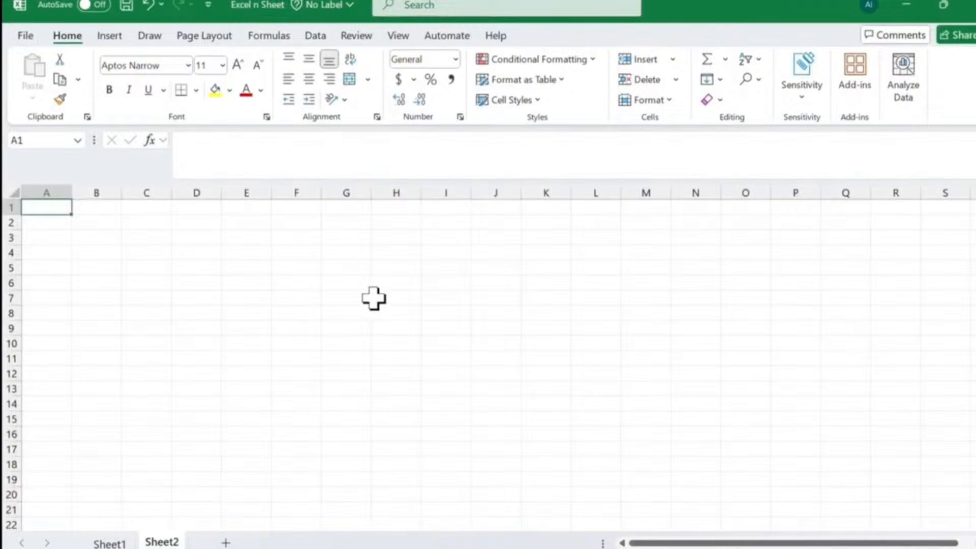
pyautogui.hotkey('ctrl', 'pageup')
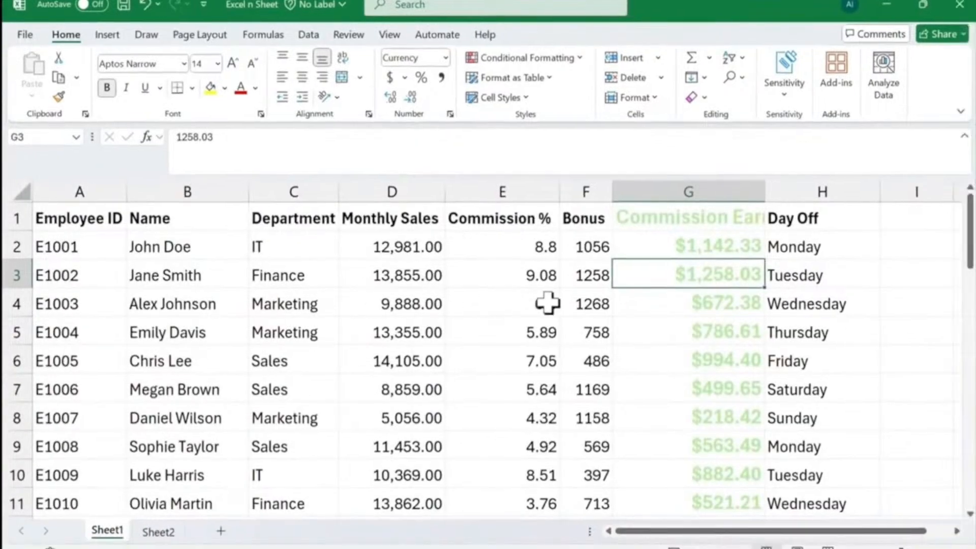
pyautogui.scroll(-4, 659, 323)
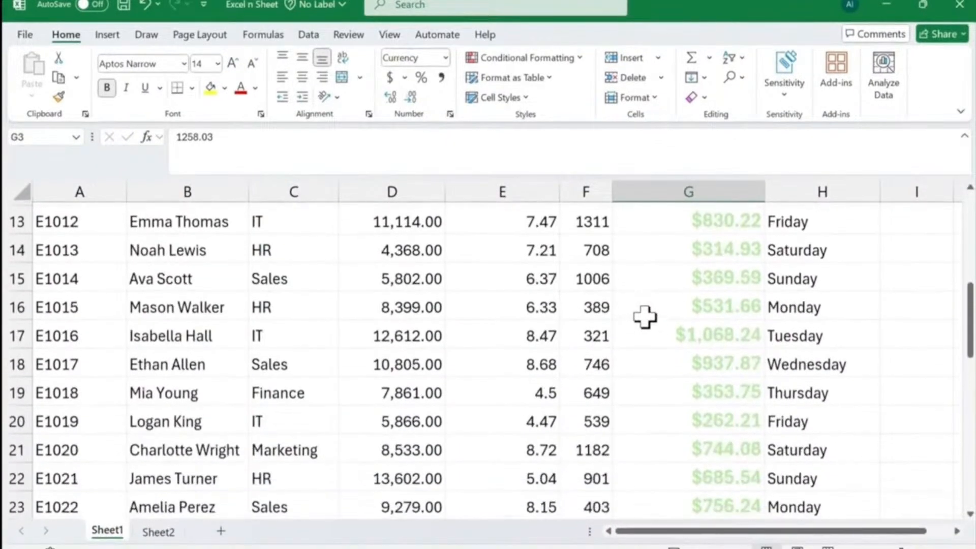
pyautogui.scroll(-3, 646, 316)
pyautogui.scroll(7, 647, 316)
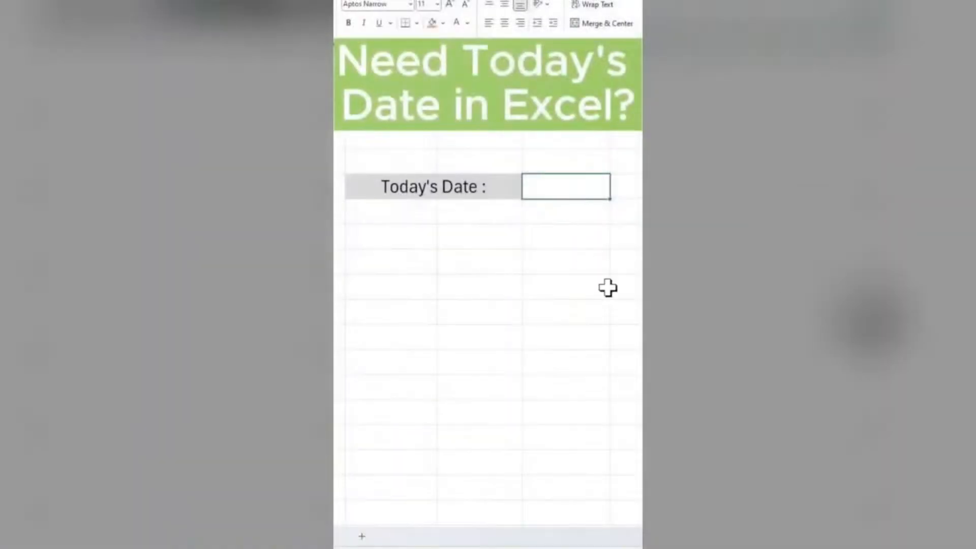
# - Insert the current date as a static value in the cell beside the Today's Date label
pyautogui.hotkey('ctrl', ';')
pyautogui.press('Return')
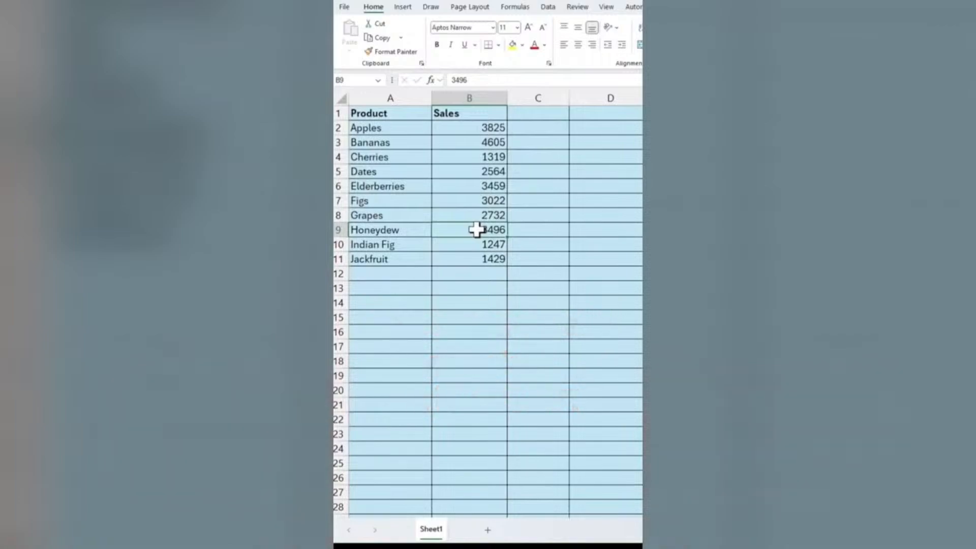
# - Create a default column chart from the Product and Sales data and place it below the table
pyautogui.hotkey('alt', 'F1')
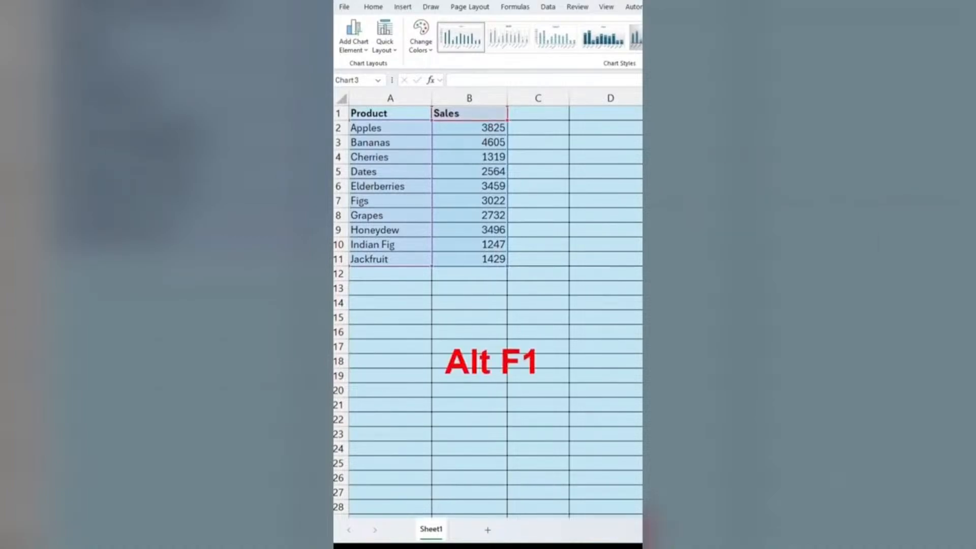
pyautogui.moveTo(640, 300); pyautogui.dragTo(519, 309)
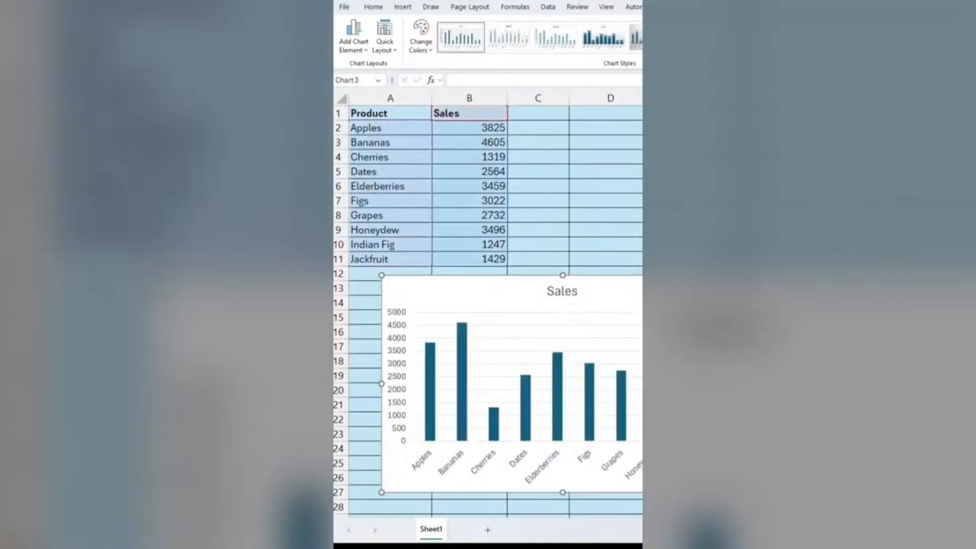
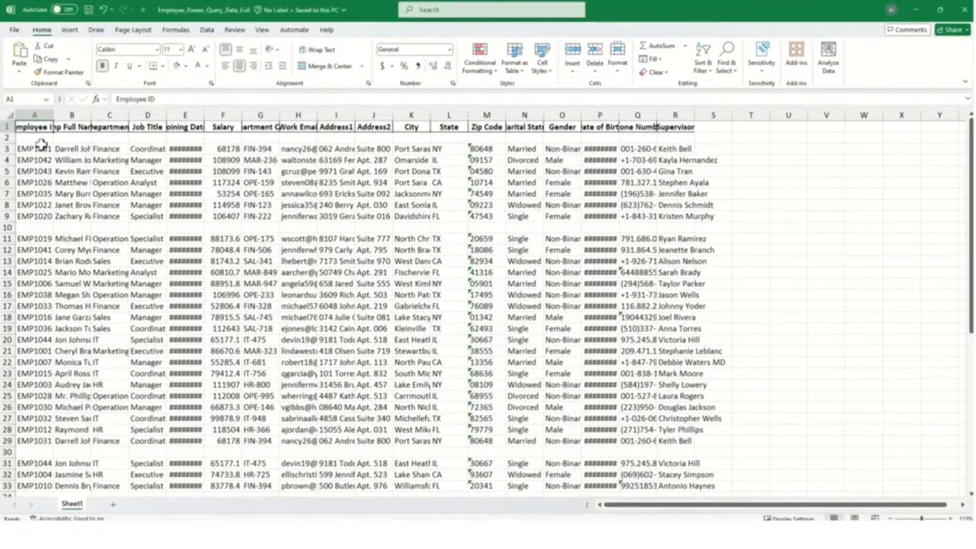
# - Select the contiguous data block around cell C5 in the employee workbook, and extend the selection to the whole sheet
pyautogui.click(46, 171)
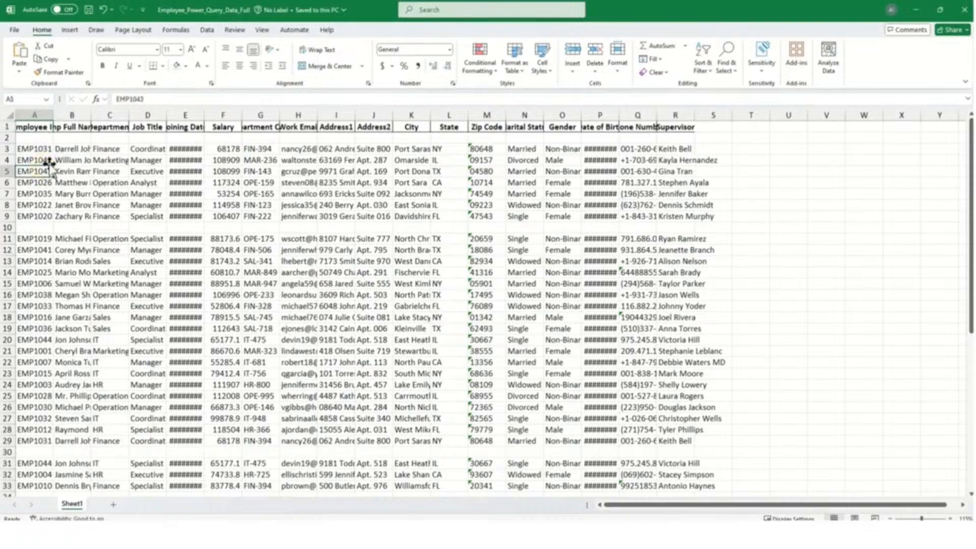
pyautogui.click(101, 171)
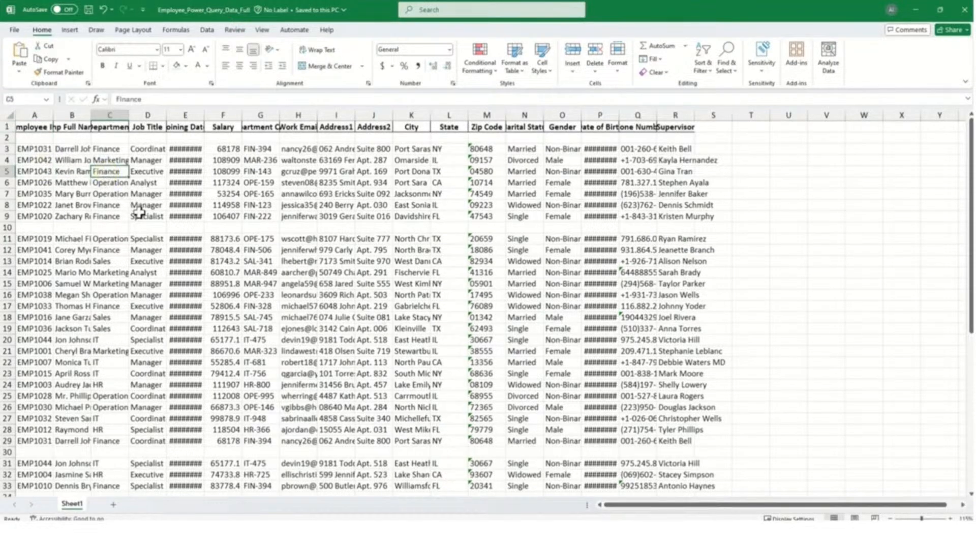
pyautogui.hotkey('ctrl', 'a')
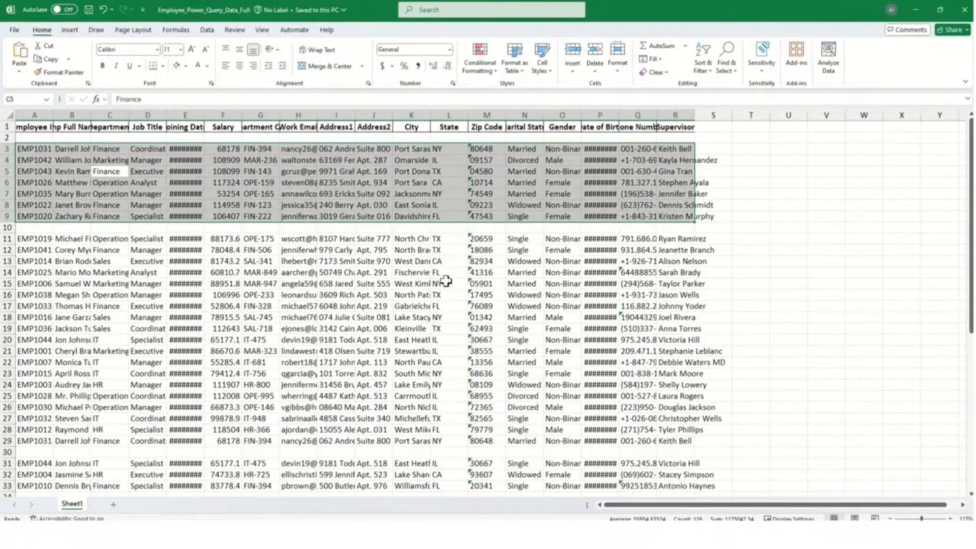
pyautogui.hotkey('ctrl', 'a')
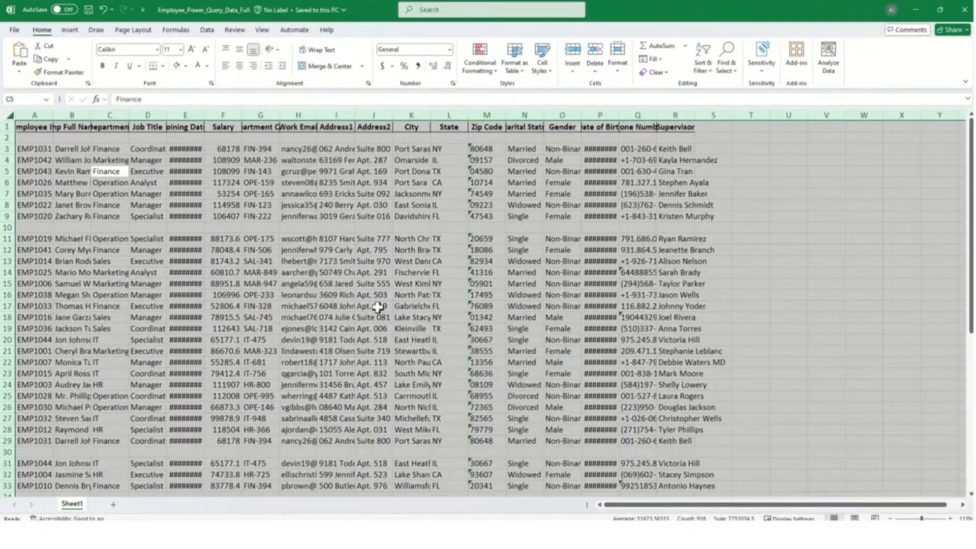
# - Examine how far the whole-sheet selection extends past the employee rows, and clear it by selecting cell H15
pyautogui.scroll(-6, 464, 307)
pyautogui.scroll(-7, 395, 349)
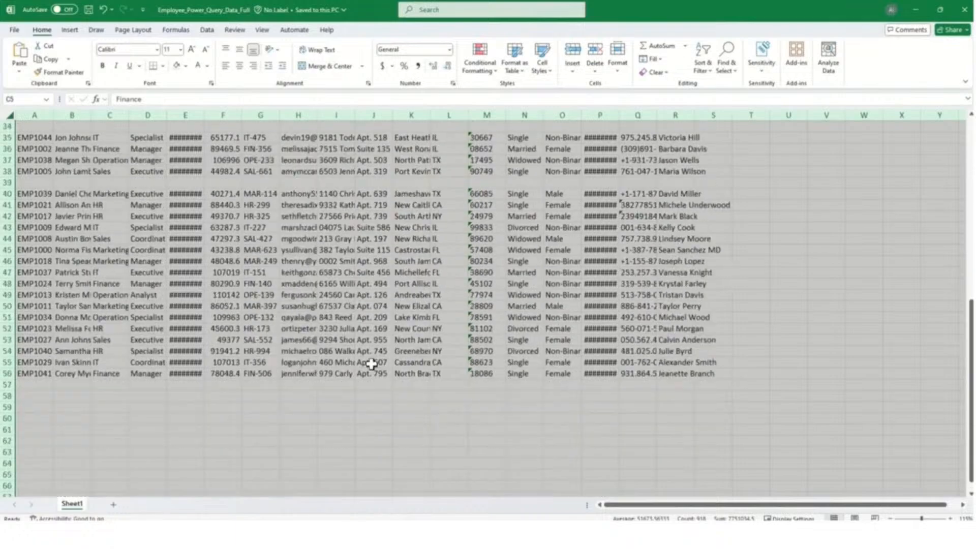
pyautogui.scroll(7, 796, 239)
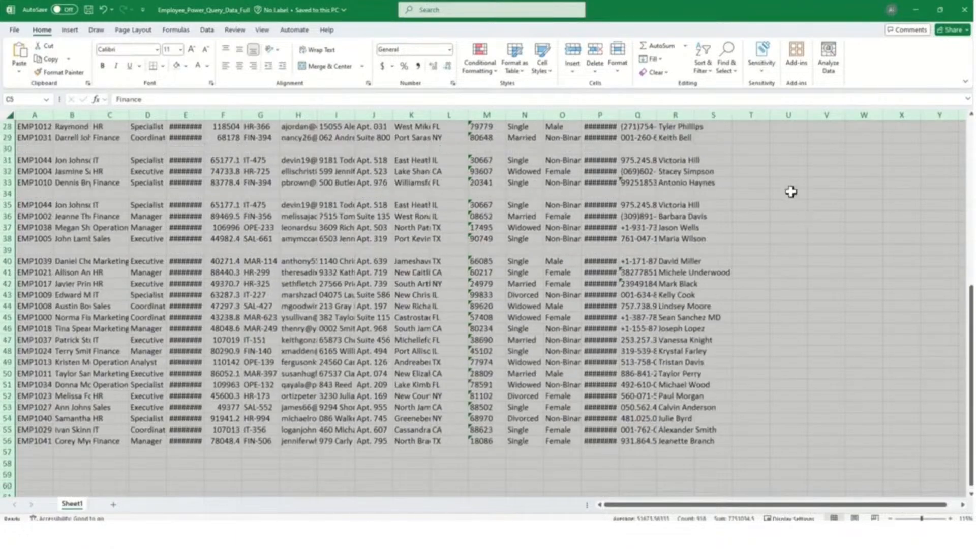
pyautogui.scroll(5, 347, 251)
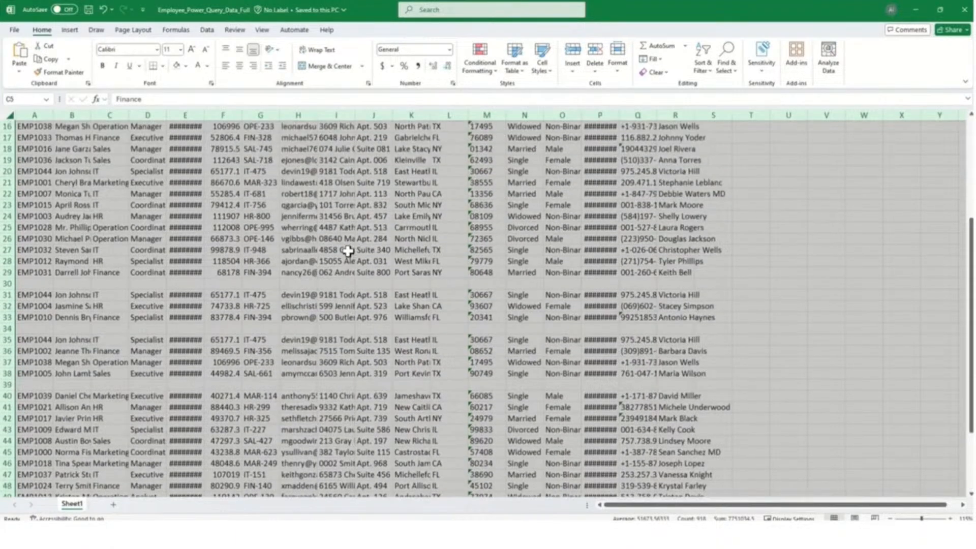
pyautogui.scroll(2, 323, 248)
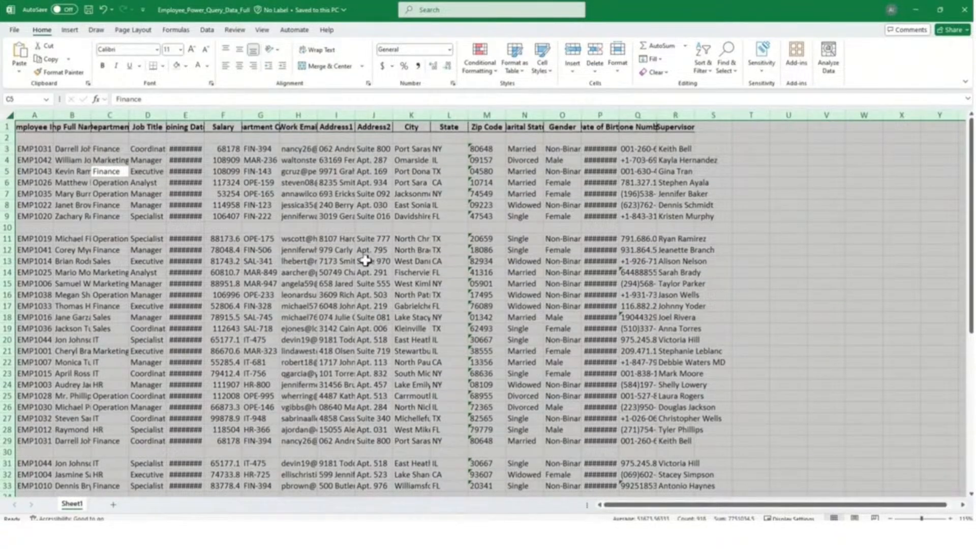
pyautogui.click(303, 286)
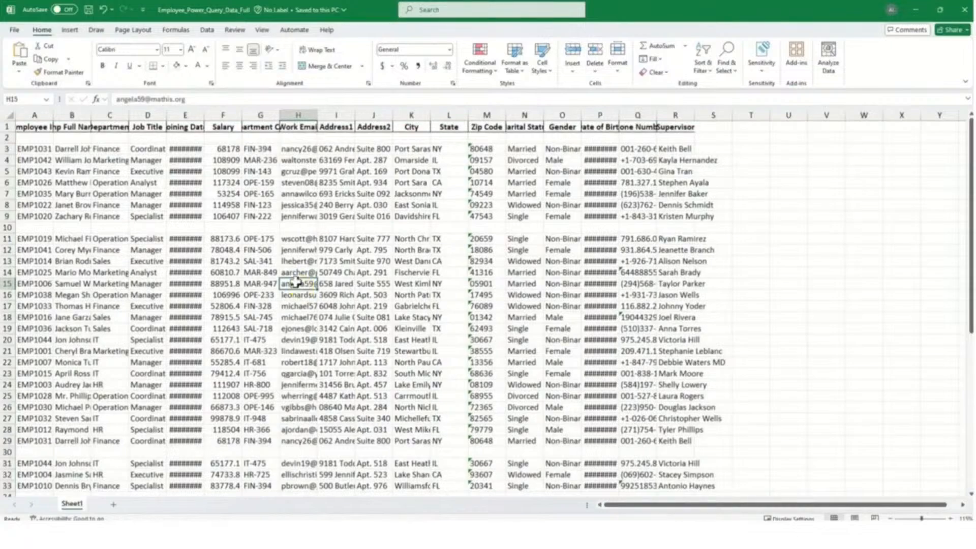
# - Select the full employee data range from the last used cell R56 back to A1 and check its extent
pyautogui.hotkey('ctrl', 'End')
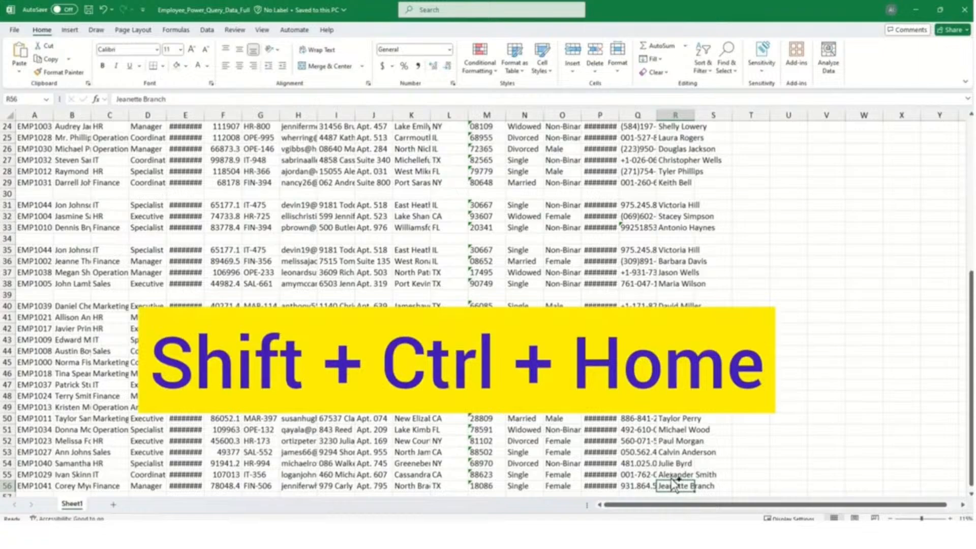
pyautogui.hotkey('ctrl', 'shift', 'Home')
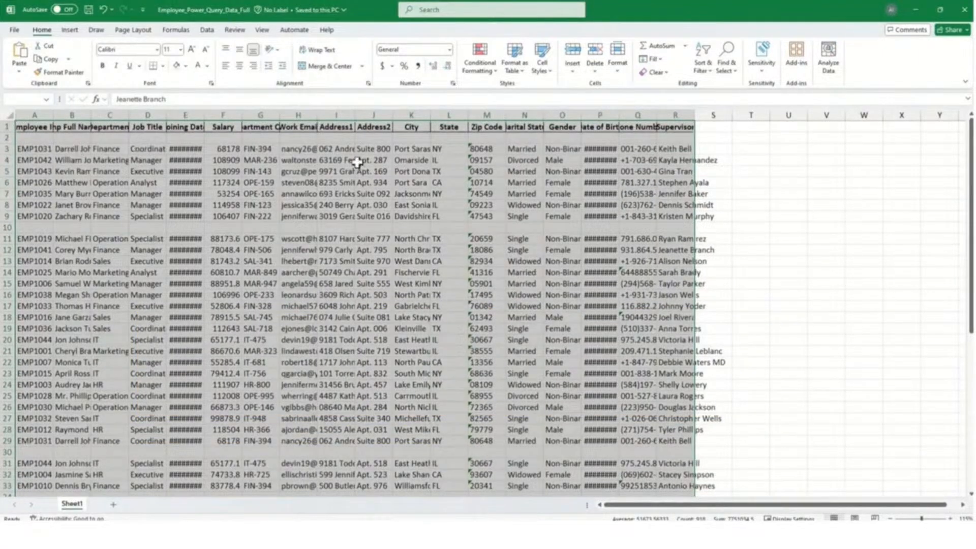
pyautogui.scroll(-2, 621, 255)
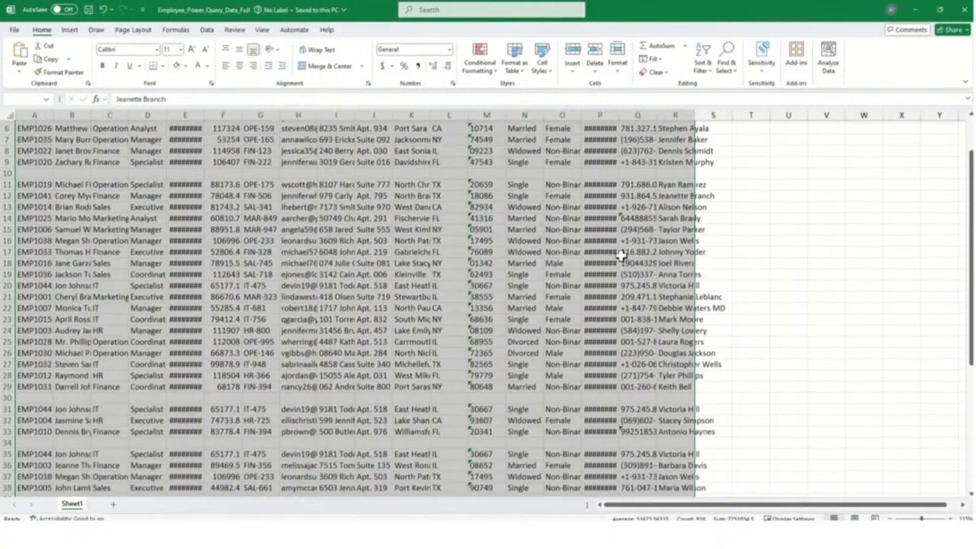
pyautogui.scroll(-6, 622, 255)
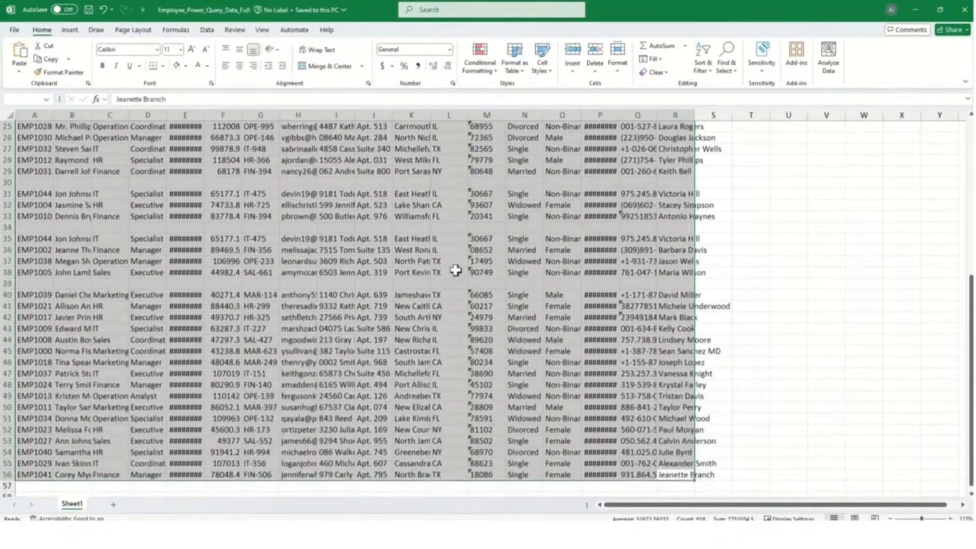
pyautogui.scroll(8, 139, 276)
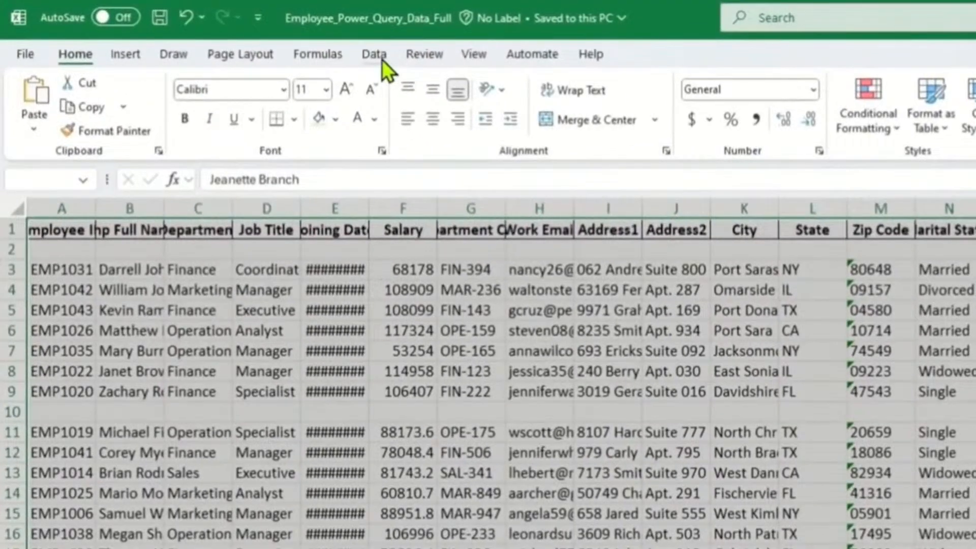
# - Review the file and database sources offered for getting external data, and leave without choosing one
pyautogui.click(375, 54)
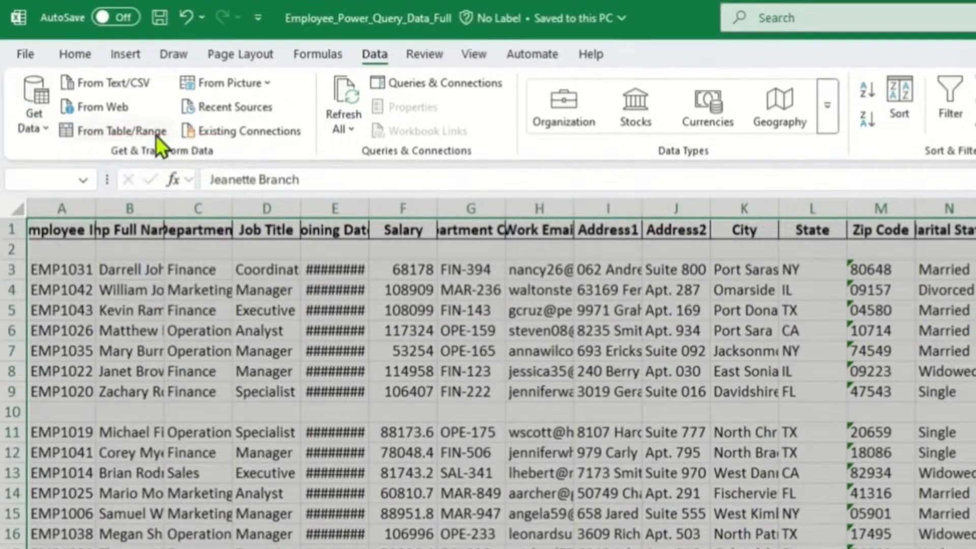
pyautogui.click(41, 132)
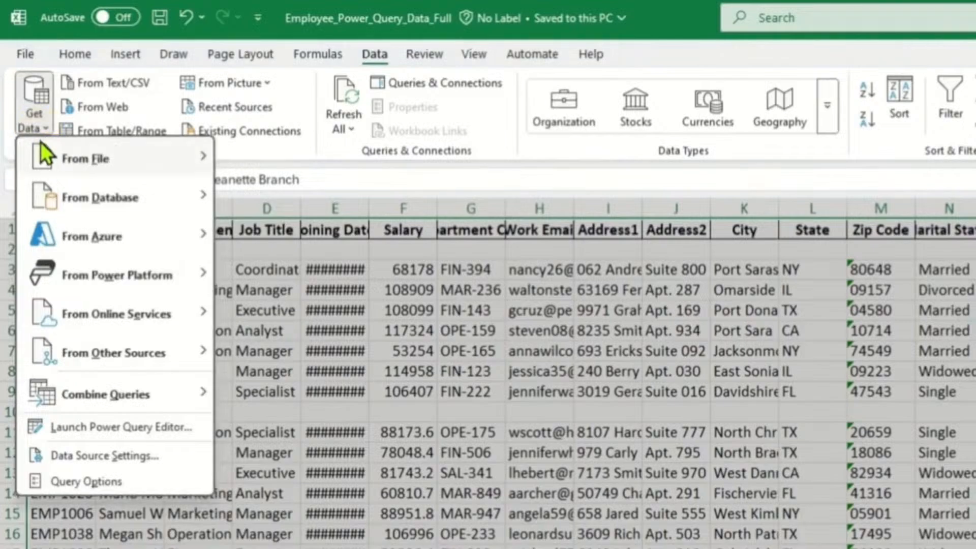
pyautogui.moveTo(45, 158)
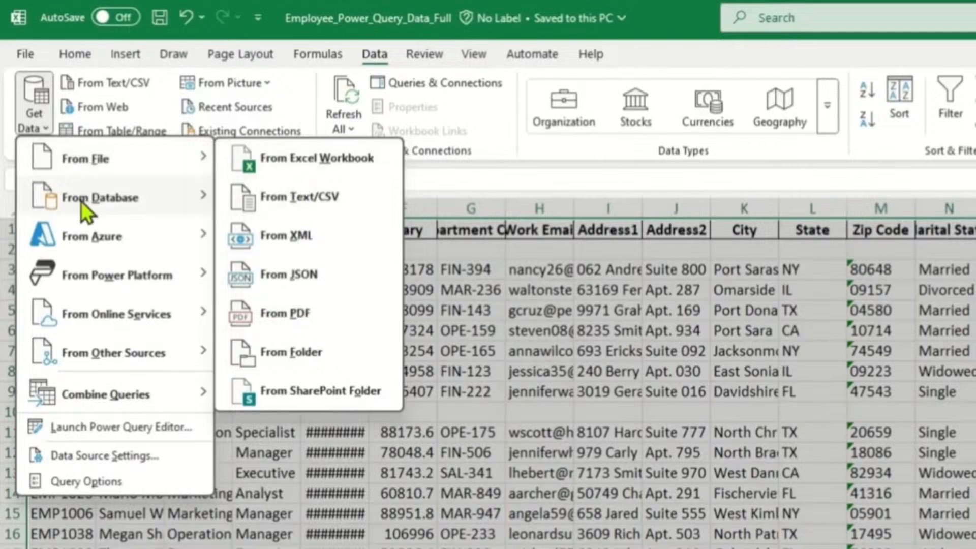
pyautogui.moveTo(109, 199)
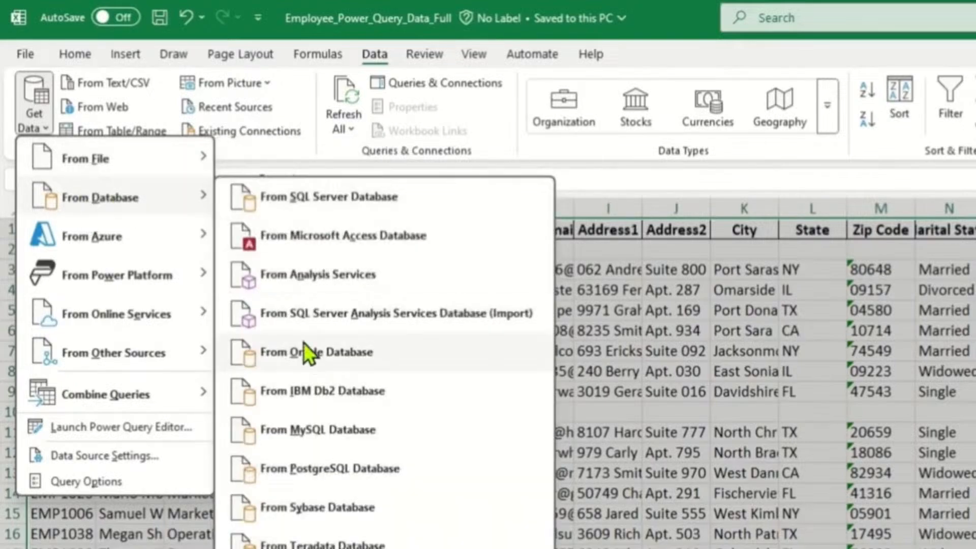
pyautogui.moveTo(145, 240)
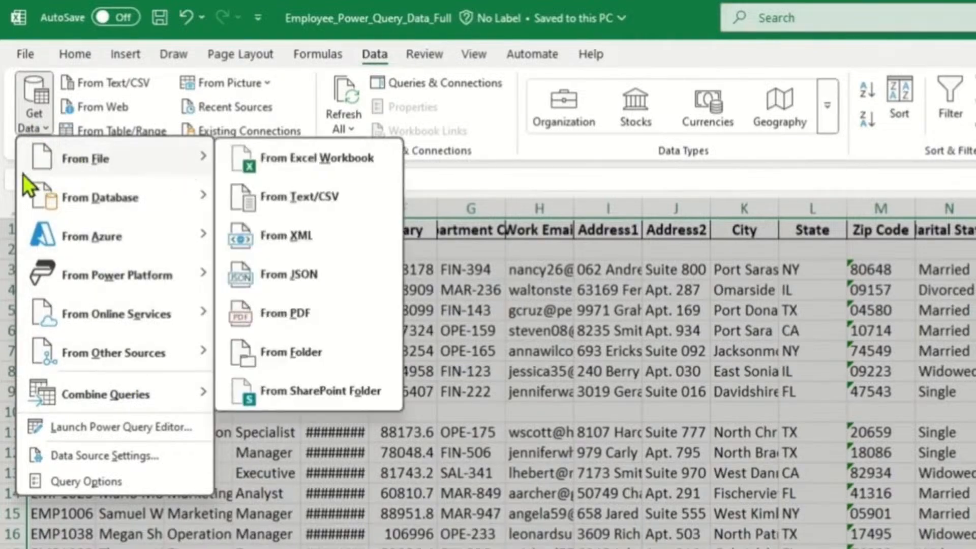
pyautogui.click(34, 104)
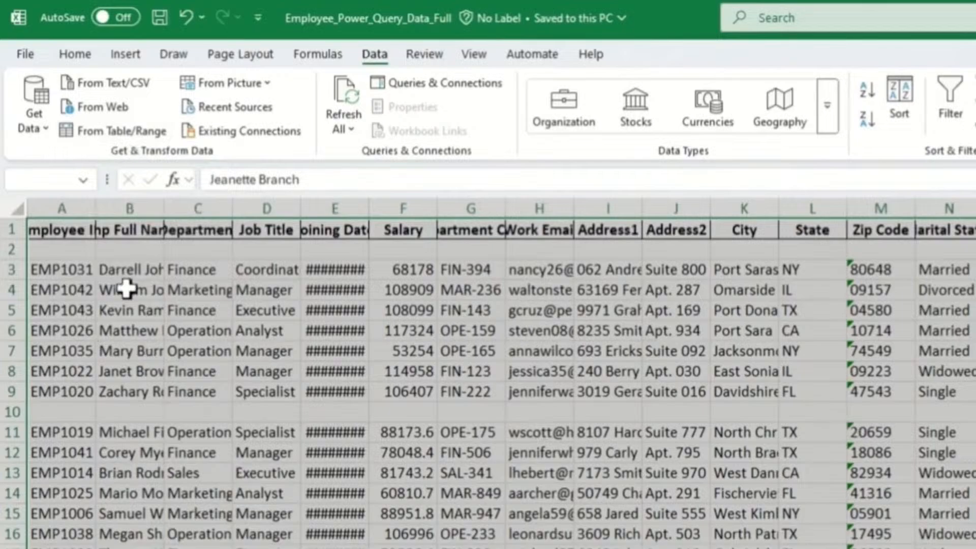
# - Load the selected range A1:R56 into Power Query as a table without the headers option
pyautogui.click(121, 133)
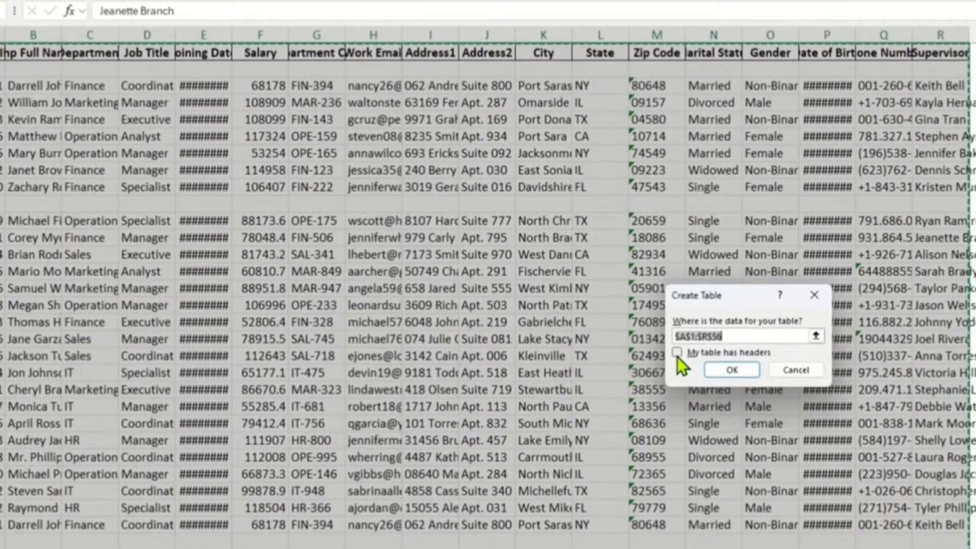
pyautogui.click(678, 353)
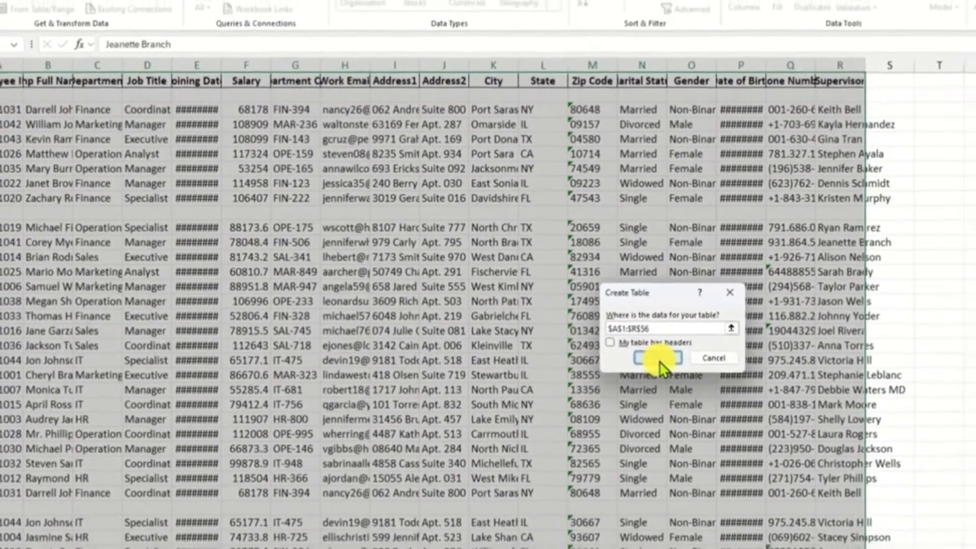
pyautogui.click(732, 370)
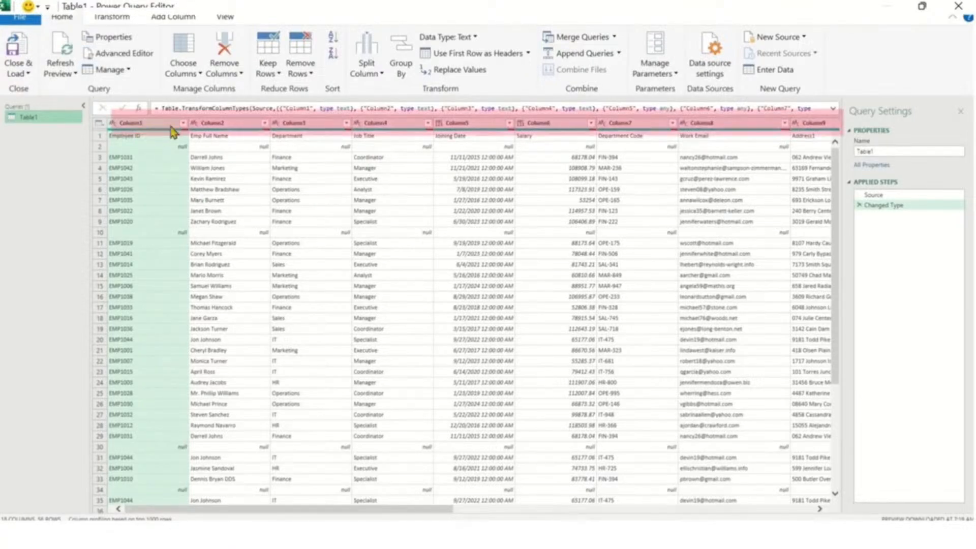
# - Examine the headings Column1 to Column5 and the Employee ID value in the first row of the query preview
pyautogui.click(136, 125)
pyautogui.click(225, 126)
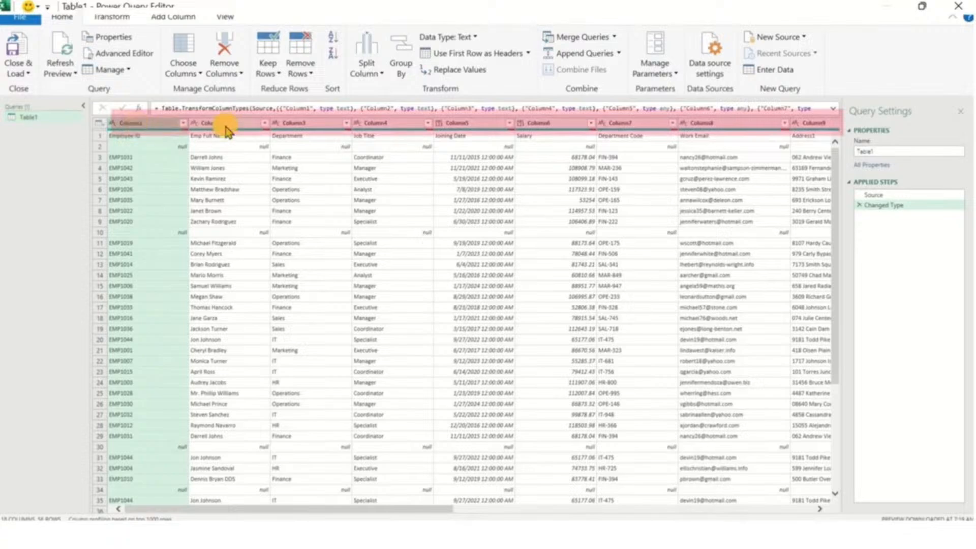
pyautogui.click(316, 128)
pyautogui.click(386, 127)
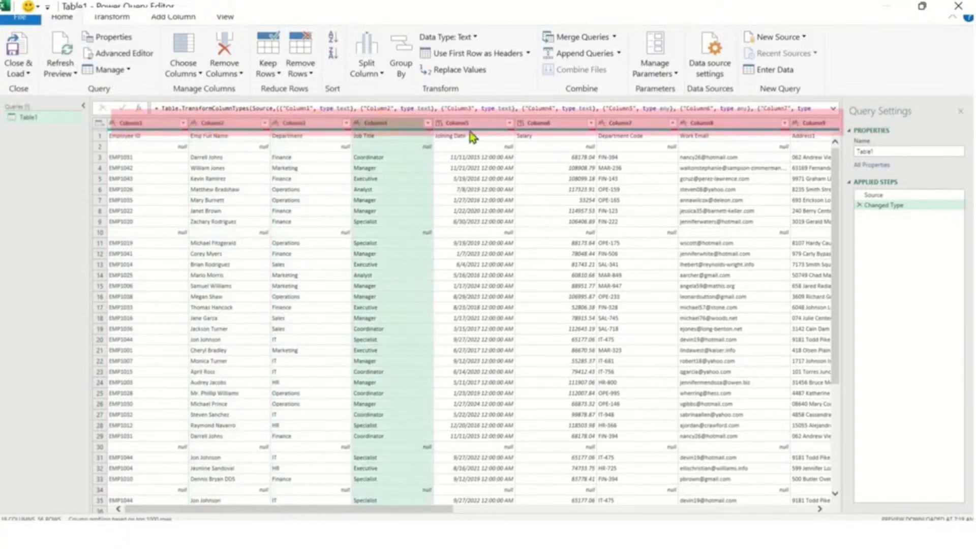
pyautogui.click(472, 131)
pyautogui.click(131, 137)
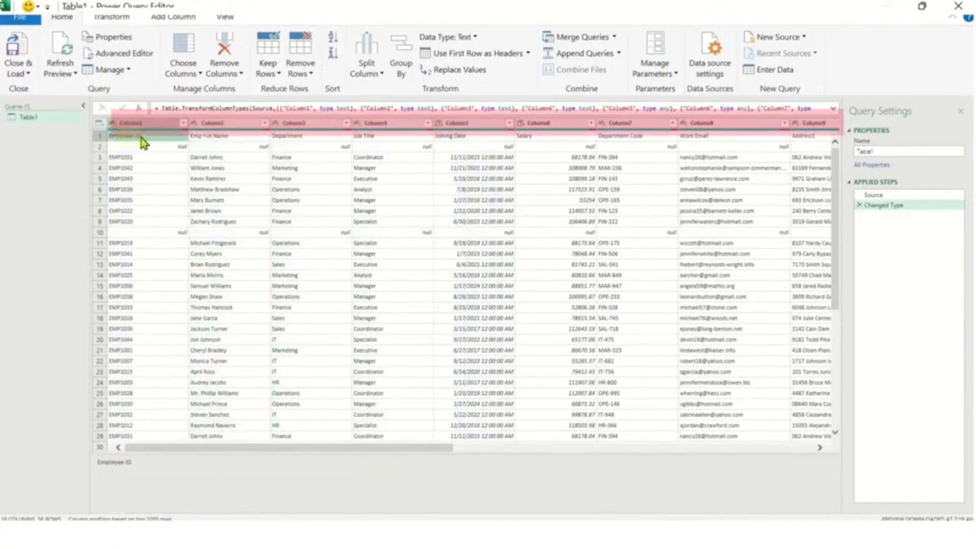
# - Examine the first-row values from Emp Full Name to Department Code beneath the generic column headings
pyautogui.click(212, 138)
pyautogui.click(306, 138)
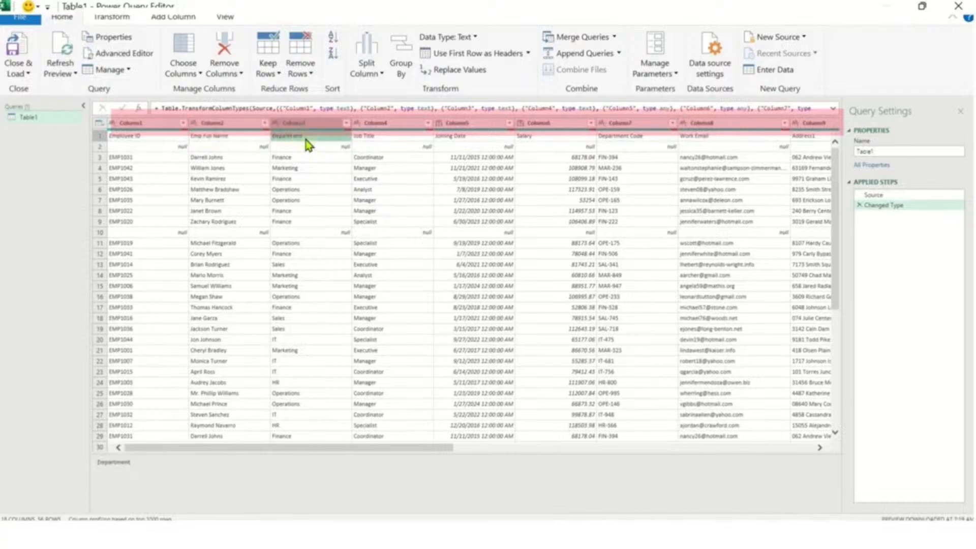
pyautogui.click(374, 141)
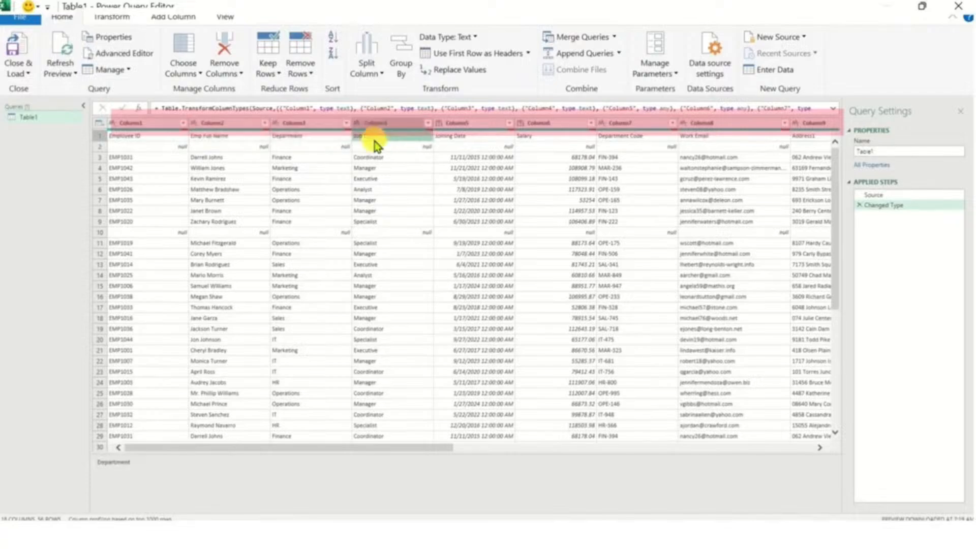
pyautogui.click(466, 139)
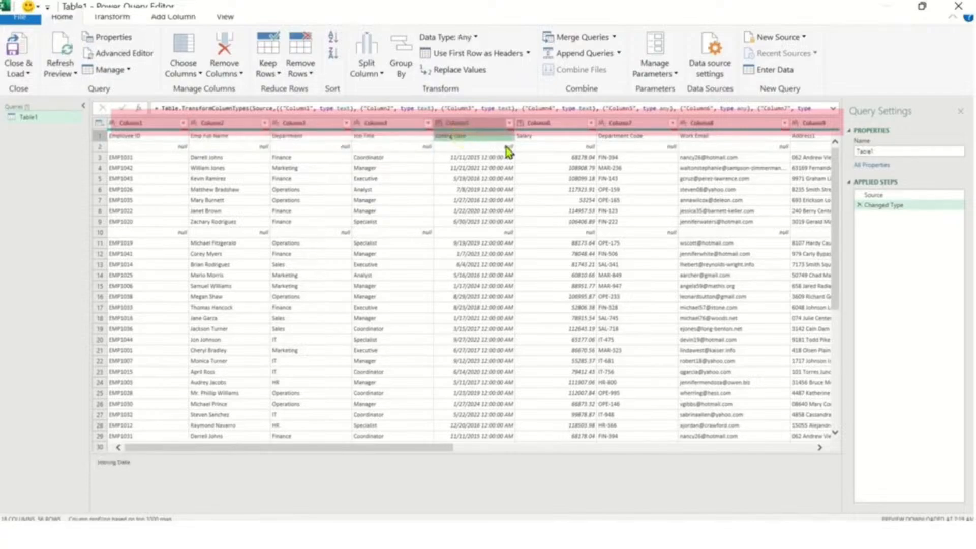
pyautogui.click(558, 142)
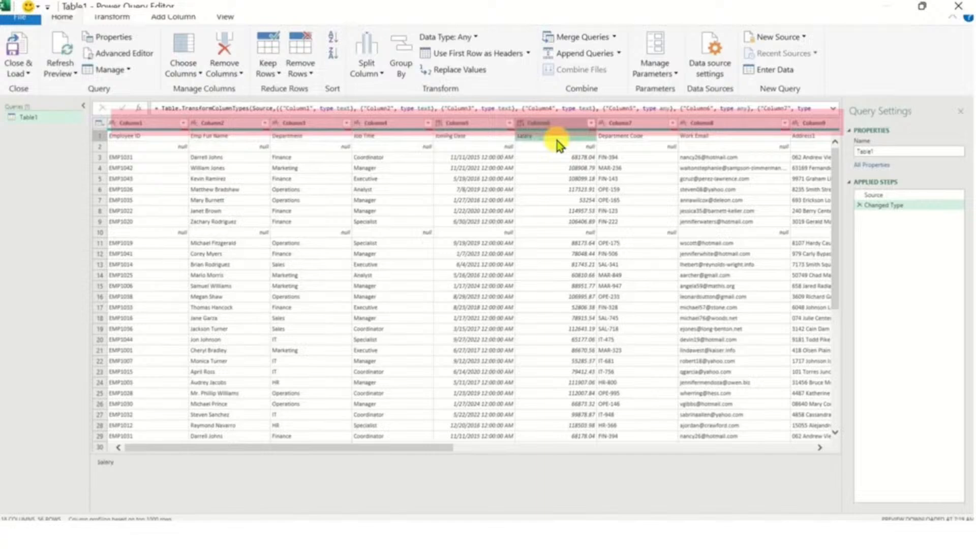
pyautogui.click(627, 139)
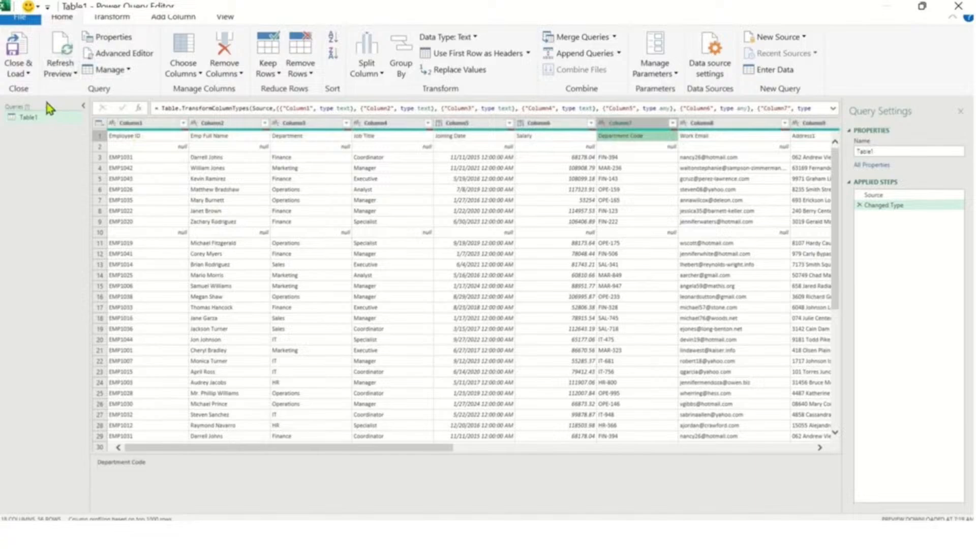
# - Promote the first row of the query table to column headers
pyautogui.click(369, 181)
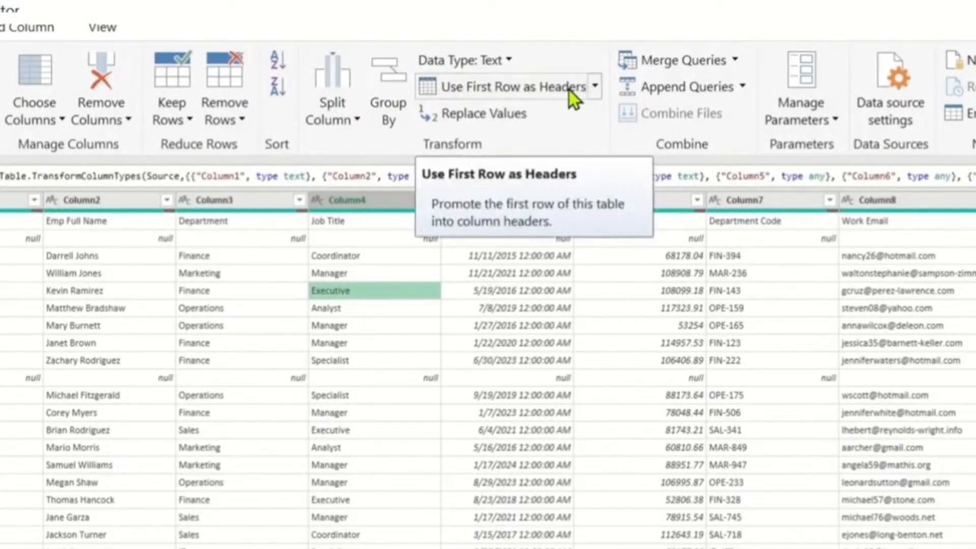
pyautogui.click(598, 90)
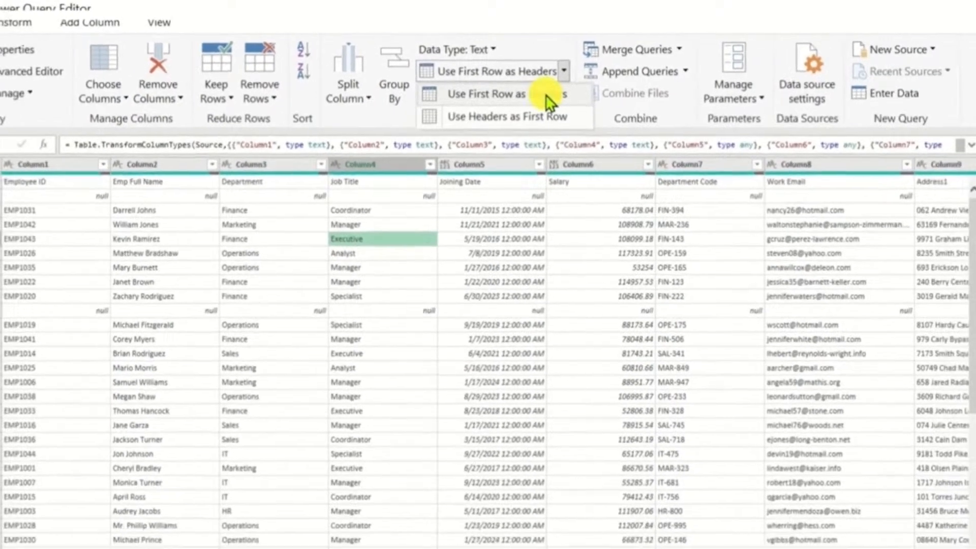
pyautogui.click(574, 117)
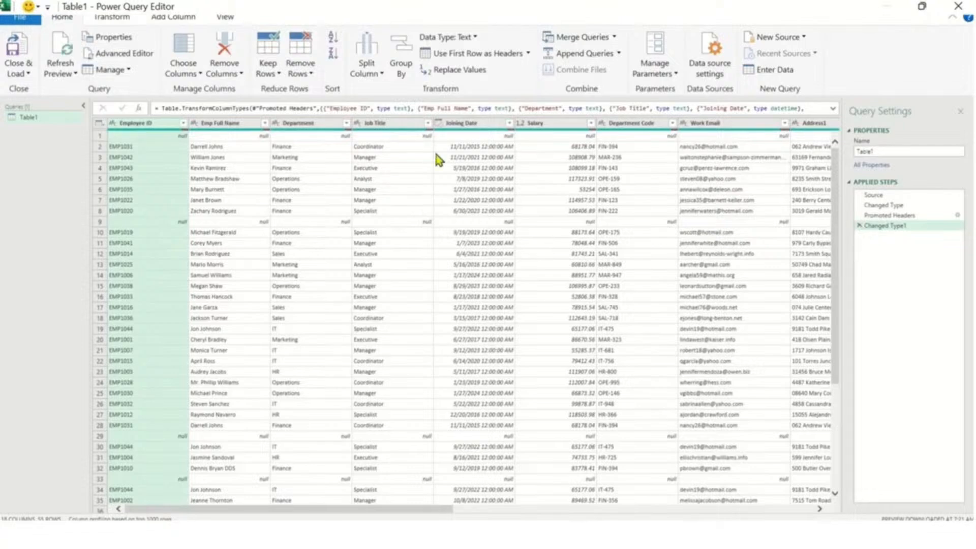
# - Try removing the null-filled blank rows from the query table, and delete that applied step again
pyautogui.click(155, 134)
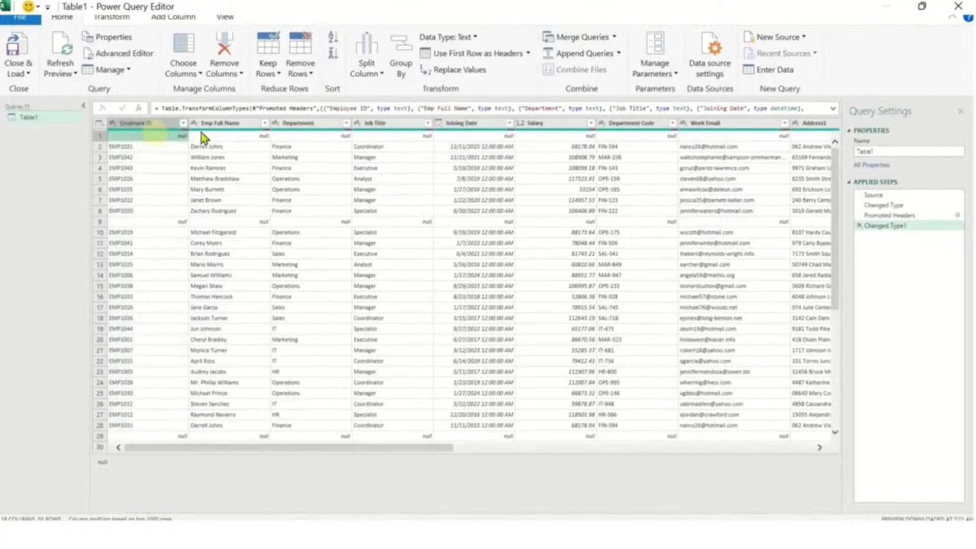
pyautogui.click(252, 135)
pyautogui.click(141, 224)
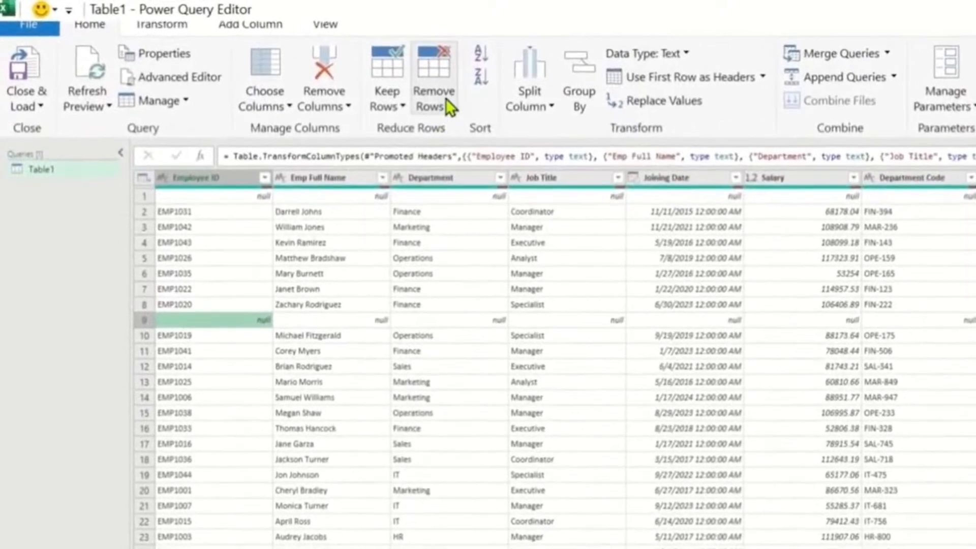
pyautogui.click(447, 103)
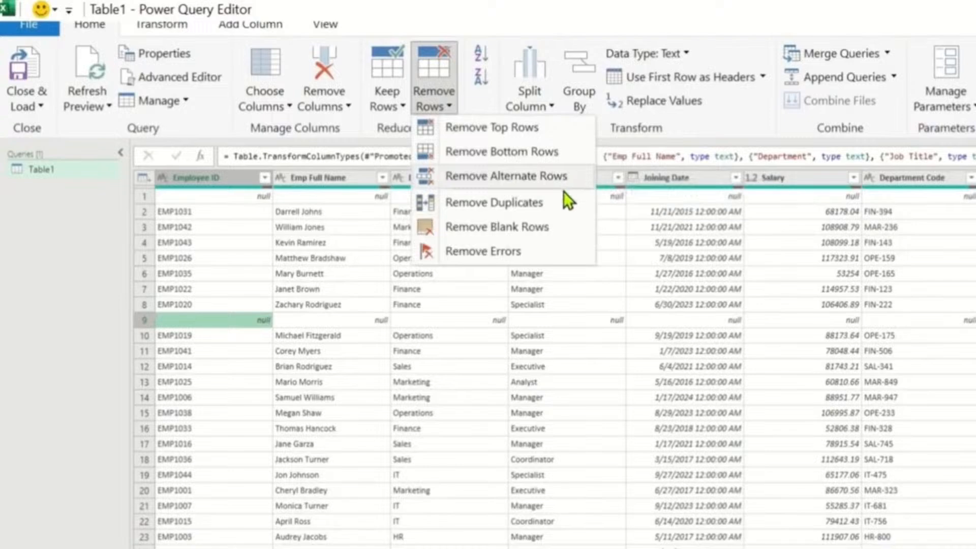
pyautogui.click(540, 228)
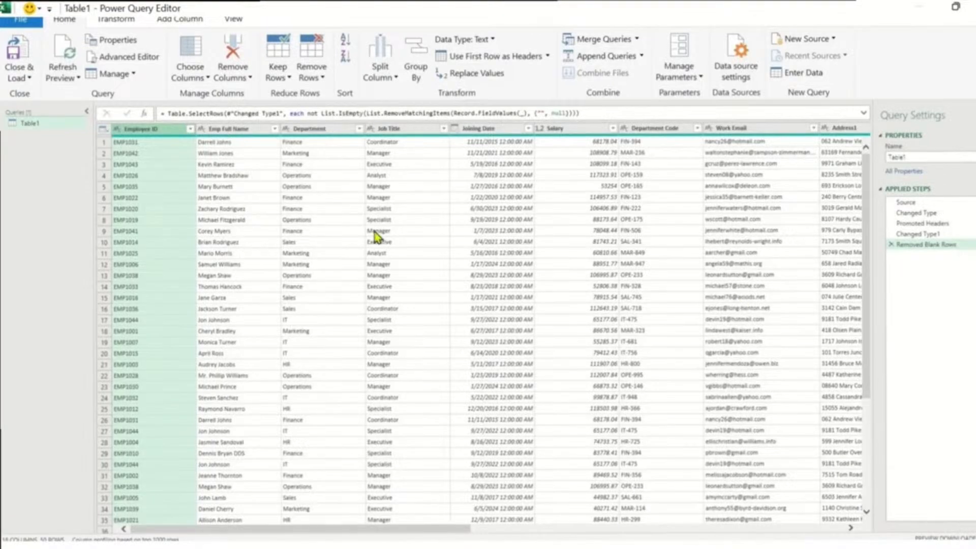
pyautogui.click(341, 220)
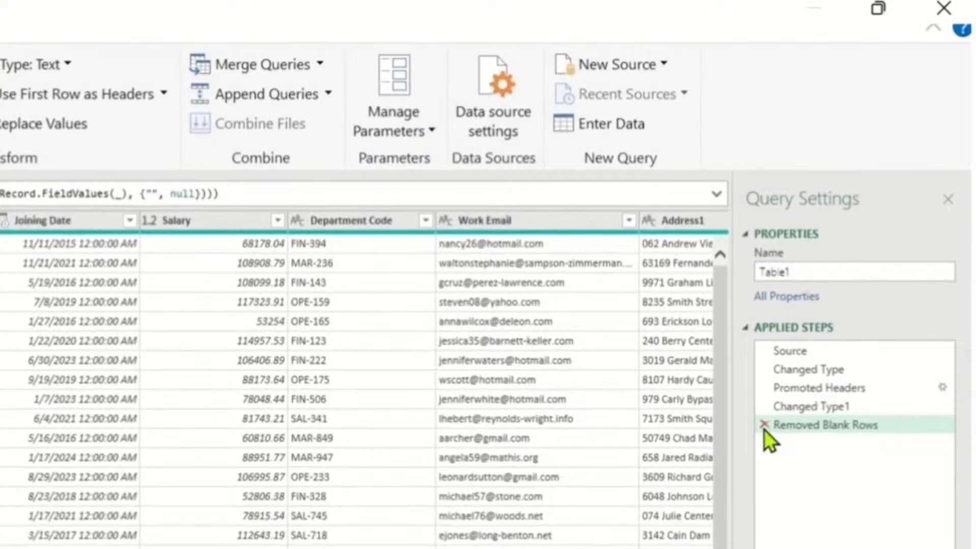
pyautogui.click(765, 425)
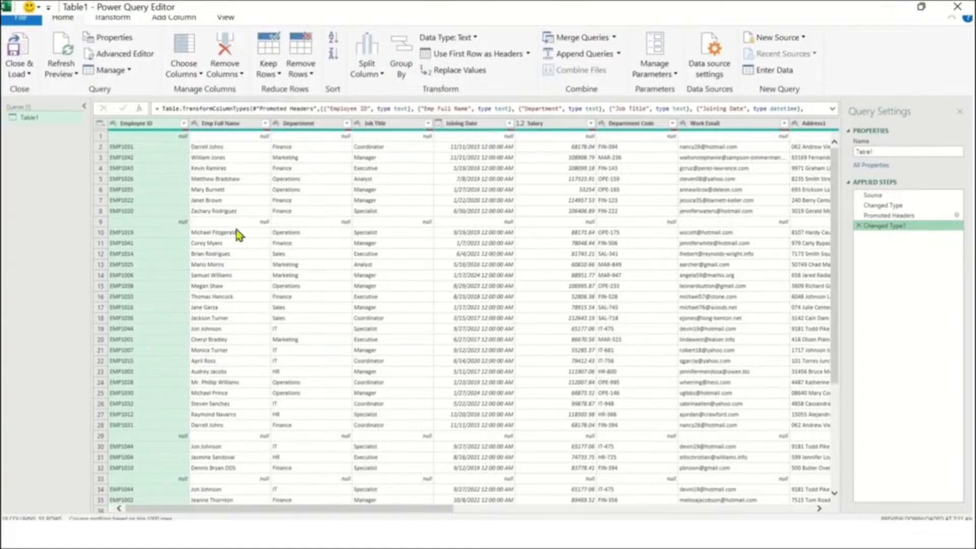
# - Remove the blank rows from the query table and sort it by Emp Full Name in ascending order
pyautogui.click(300, 68)
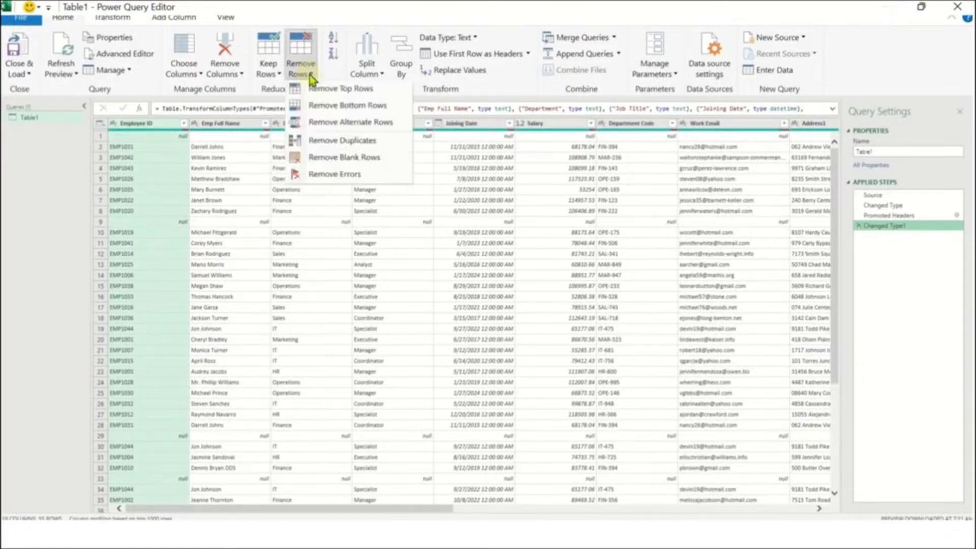
pyautogui.click(383, 159)
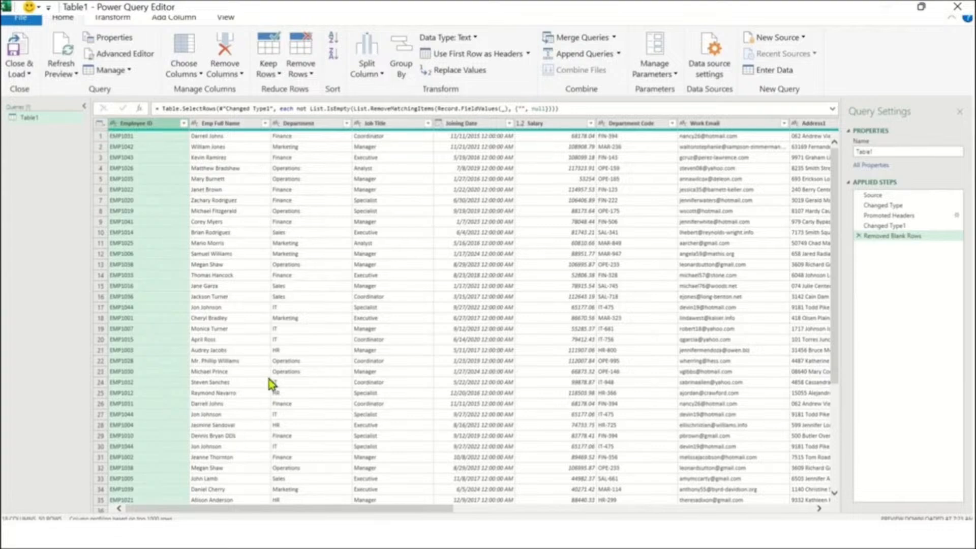
pyautogui.click(243, 158)
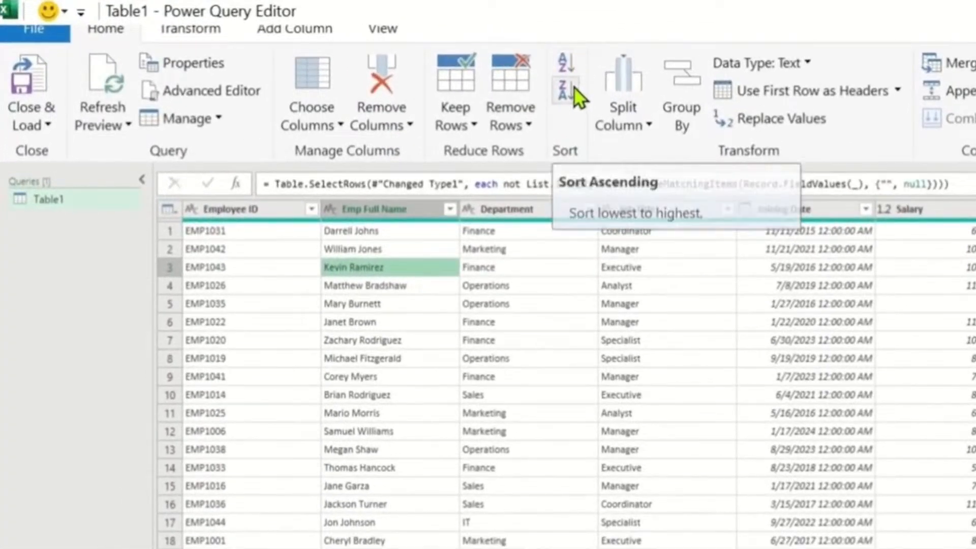
pyautogui.click(562, 64)
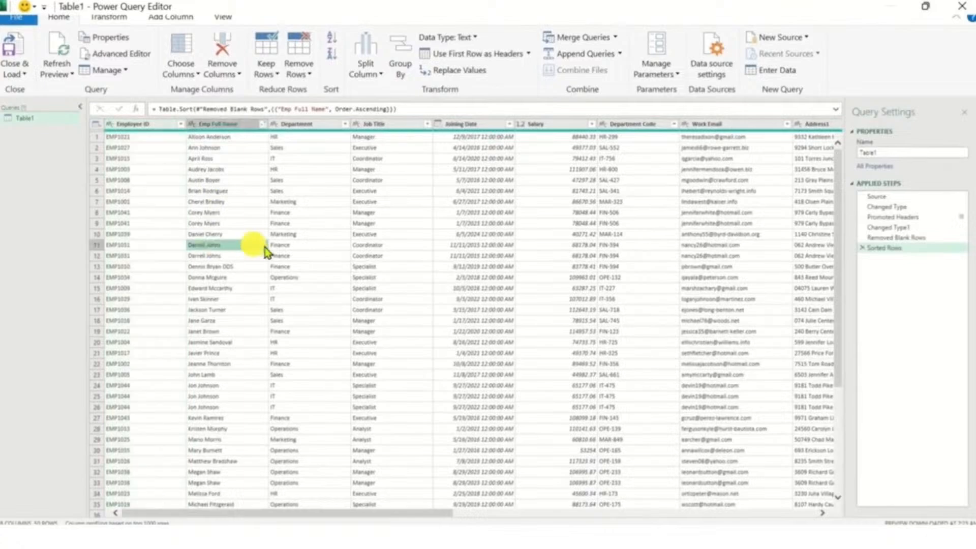
# - Remove the duplicate employee rows based on the Emp Full Name column
pyautogui.click(257, 319)
pyautogui.click(219, 407)
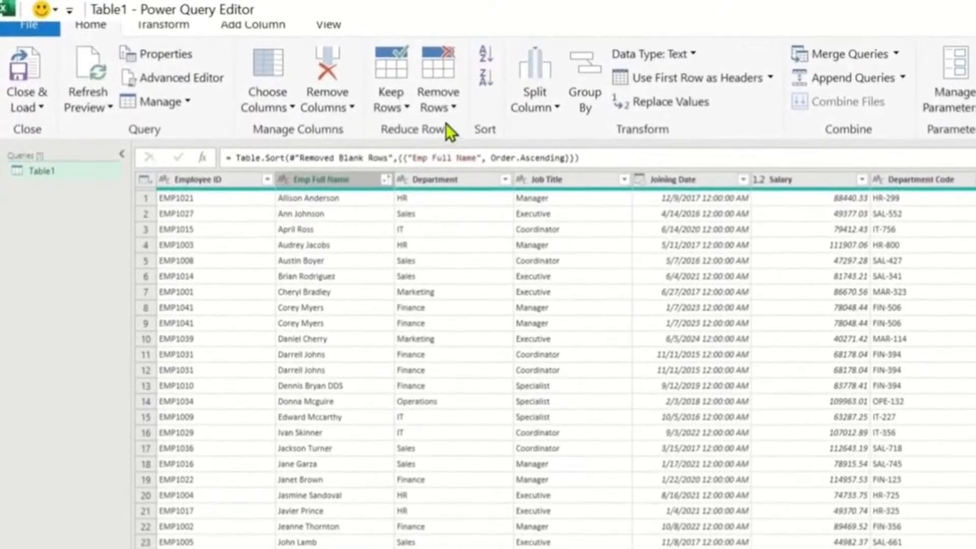
pyautogui.click(448, 113)
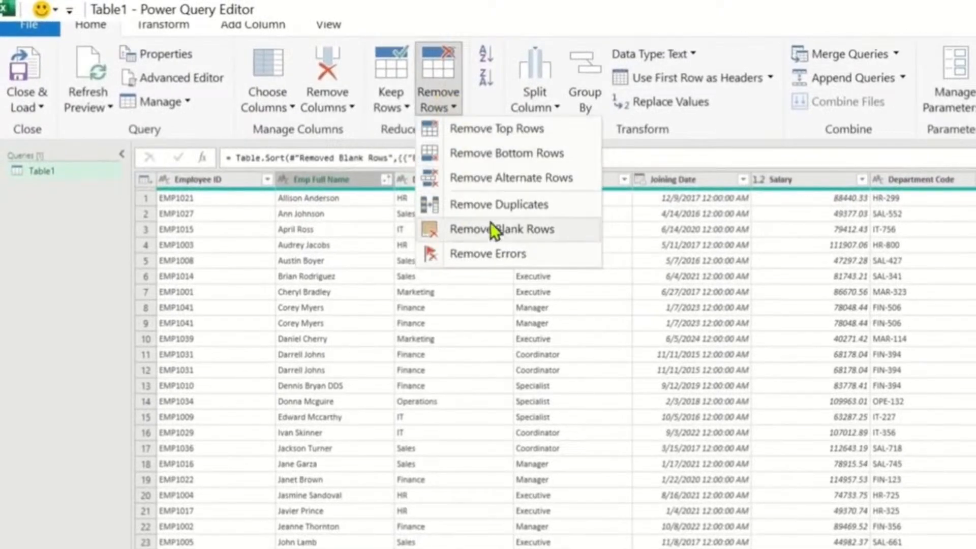
pyautogui.click(541, 209)
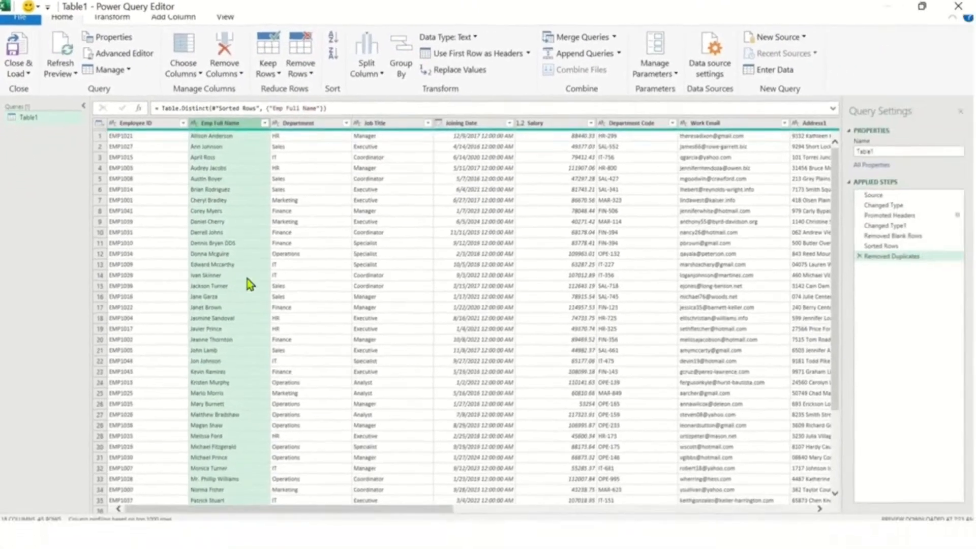
# - Examine the employee values across the columns from Employee ID to Salary
pyautogui.click(224, 274)
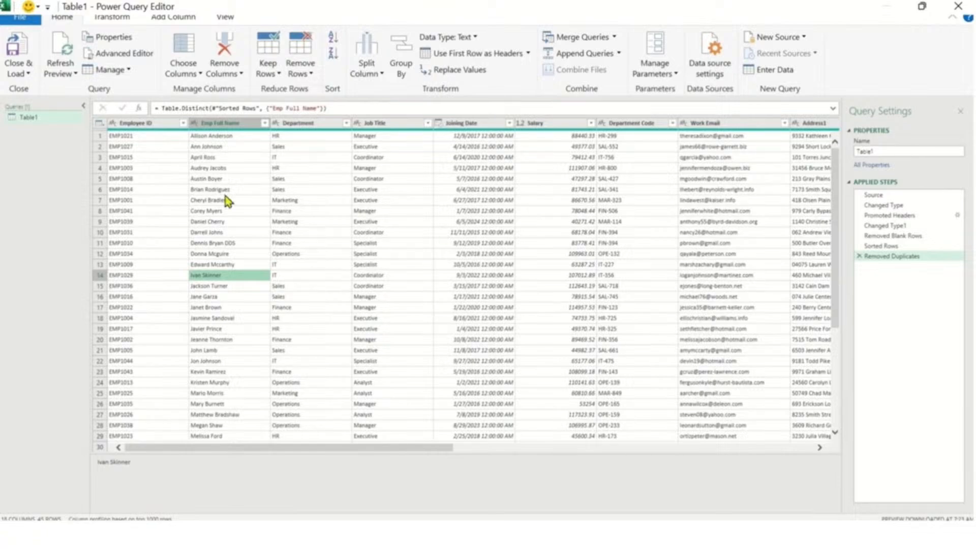
pyautogui.click(138, 174)
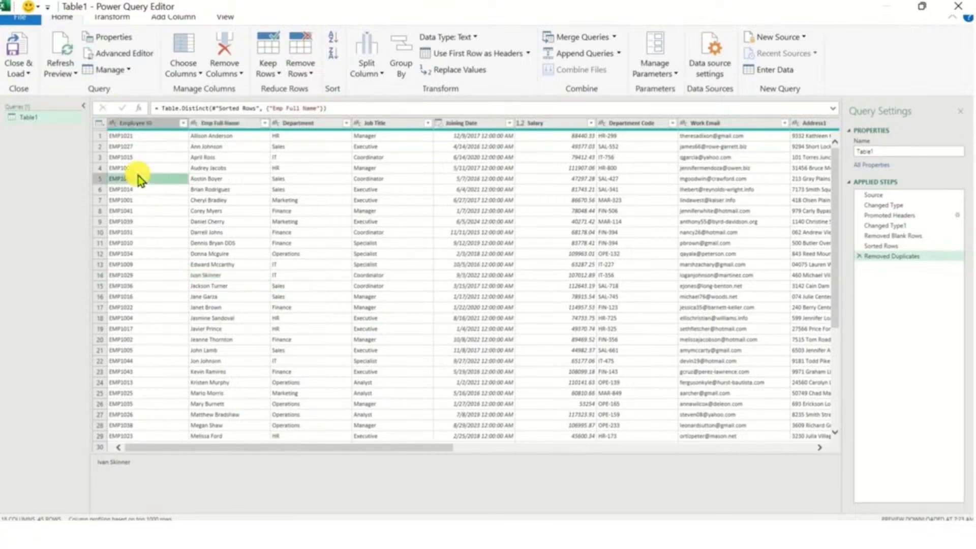
pyautogui.click(212, 172)
pyautogui.click(305, 170)
pyautogui.click(402, 169)
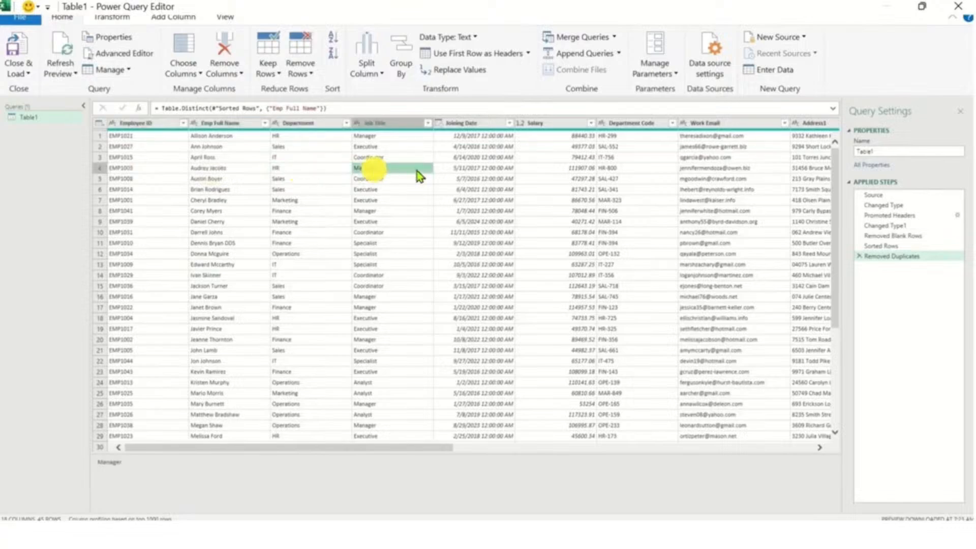
pyautogui.click(483, 168)
pyautogui.click(545, 168)
# - Remove the Department Code column from the query table
pyautogui.moveTo(443, 453); pyautogui.dragTo(597, 451)
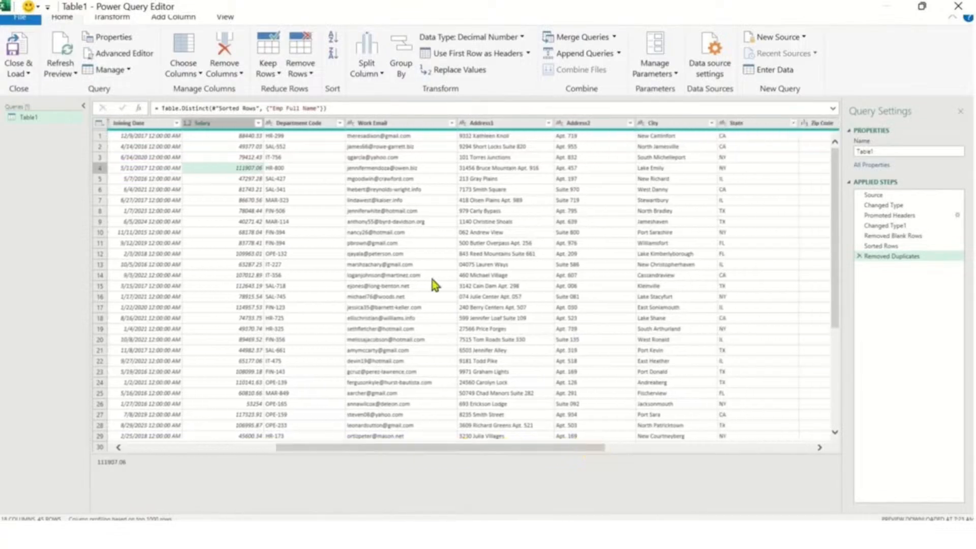
pyautogui.click(299, 123)
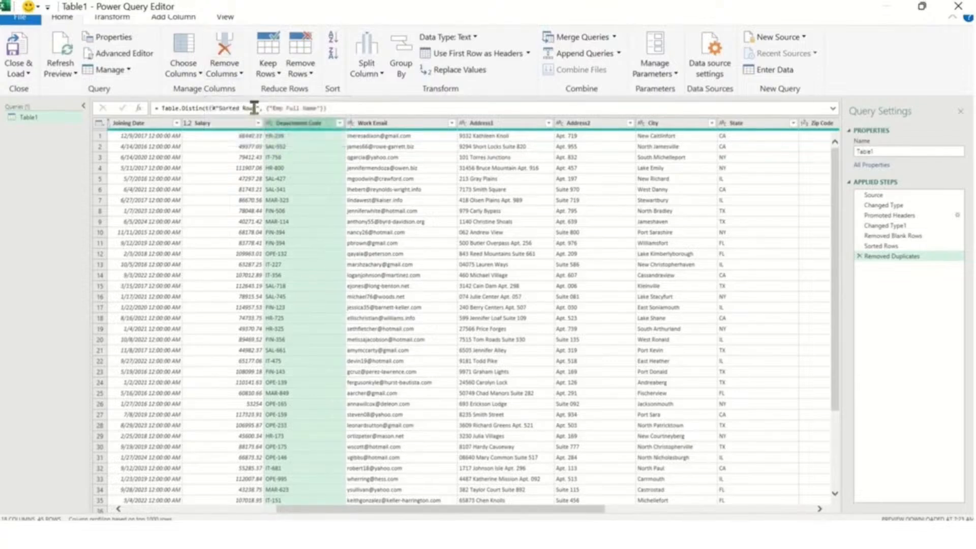
pyautogui.click(242, 75)
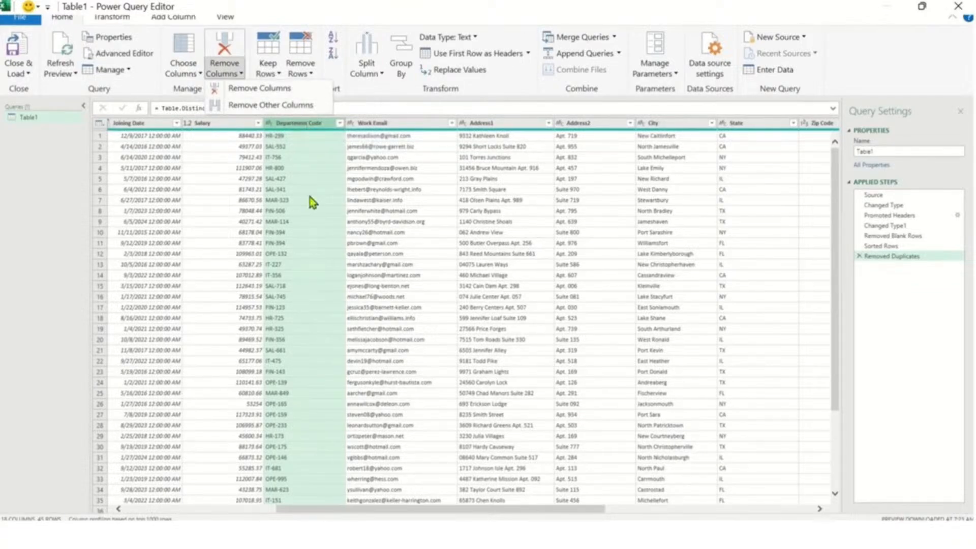
pyautogui.click(260, 88)
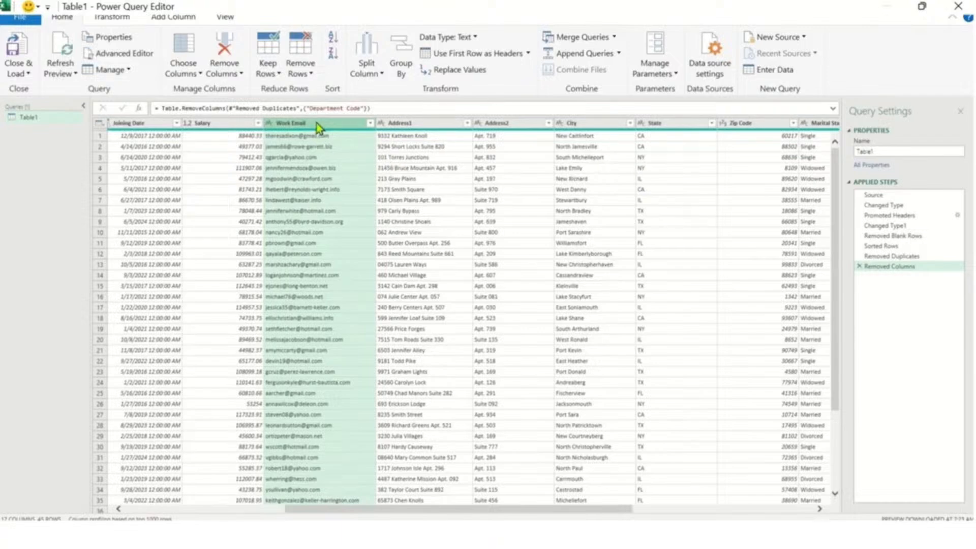
# - Remove the Work Email, Address1, Address2, Zip Code and Phone Number columns together
pyautogui.keyDown('ctrl'); pyautogui.click(414, 124); pyautogui.keyUp('ctrl')
pyautogui.keyDown('ctrl'); pyautogui.click(507, 129); pyautogui.keyUp('ctrl')
pyautogui.keyDown('ctrl'); pyautogui.click(767, 125); pyautogui.keyUp('ctrl')
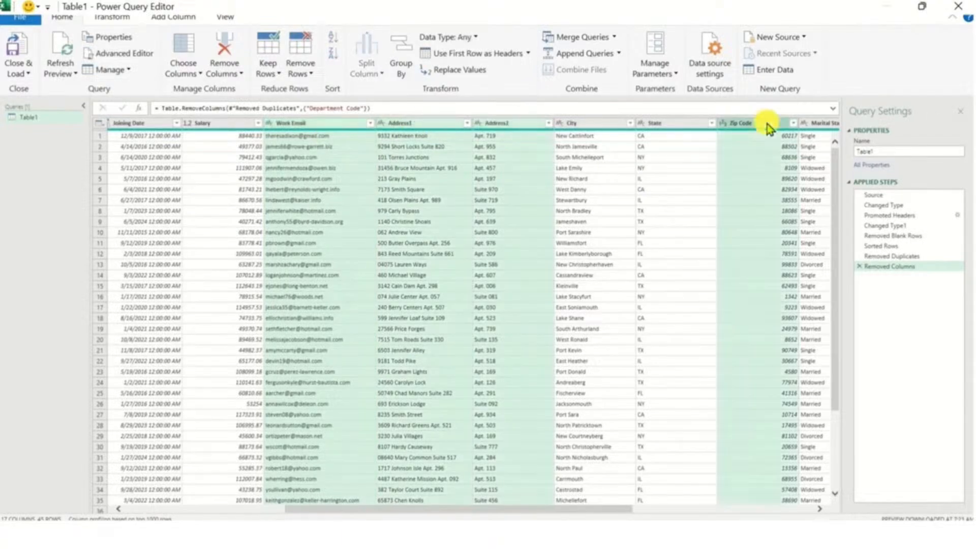
pyautogui.moveTo(616, 509); pyautogui.dragTo(797, 509)
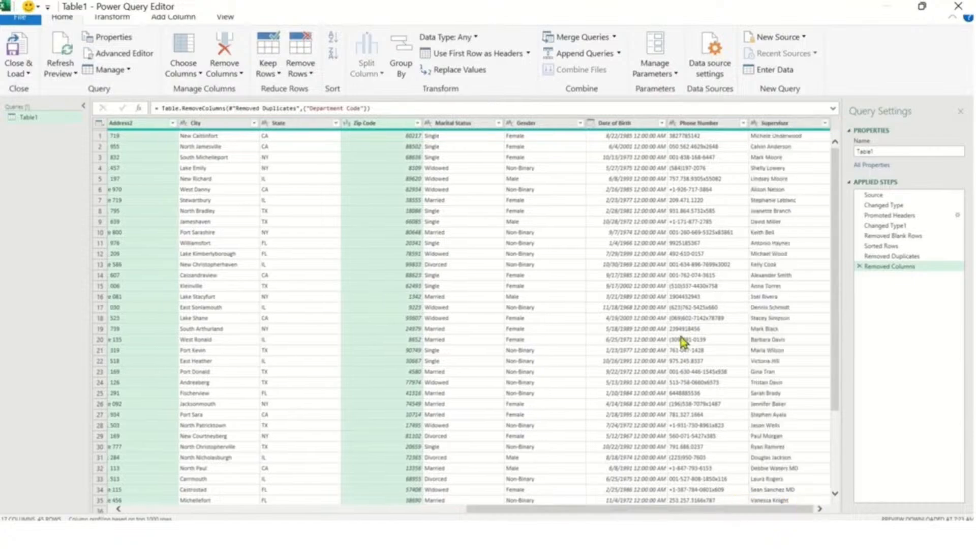
pyautogui.keyDown('ctrl'); pyautogui.click(699, 124); pyautogui.keyUp('ctrl')
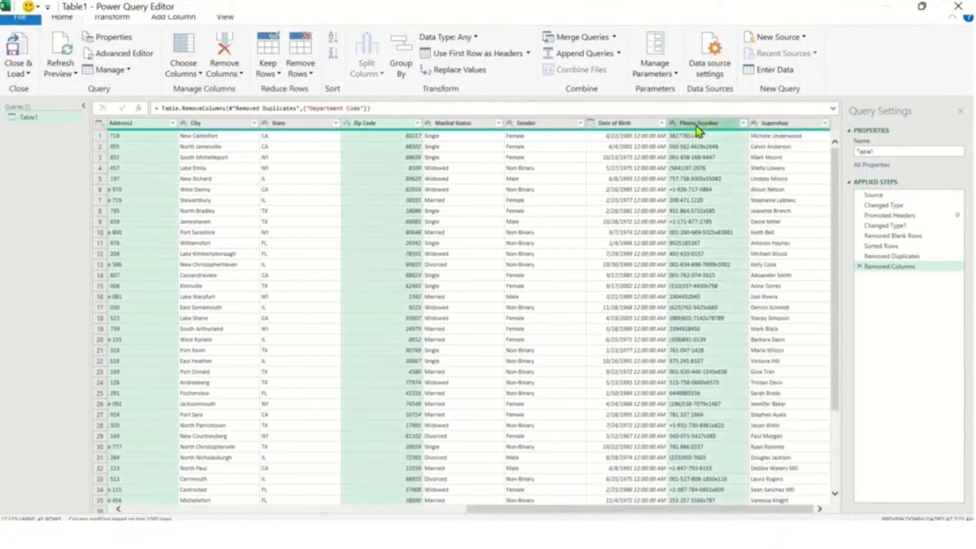
pyautogui.click(223, 48)
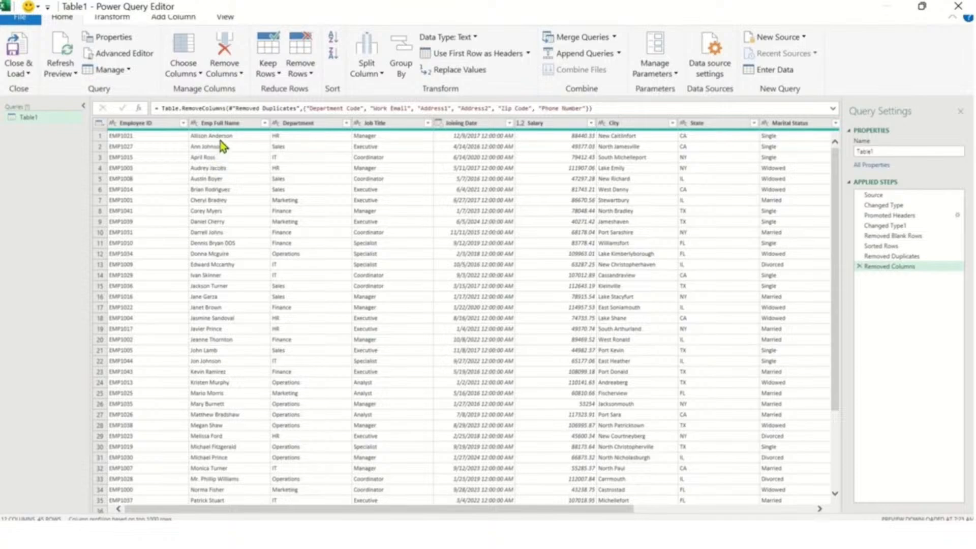
# - Split the Emp Full Name column by the Space delimiter at each occurrence of the delimiter
pyautogui.click(220, 141)
pyautogui.click(218, 169)
pyautogui.click(214, 210)
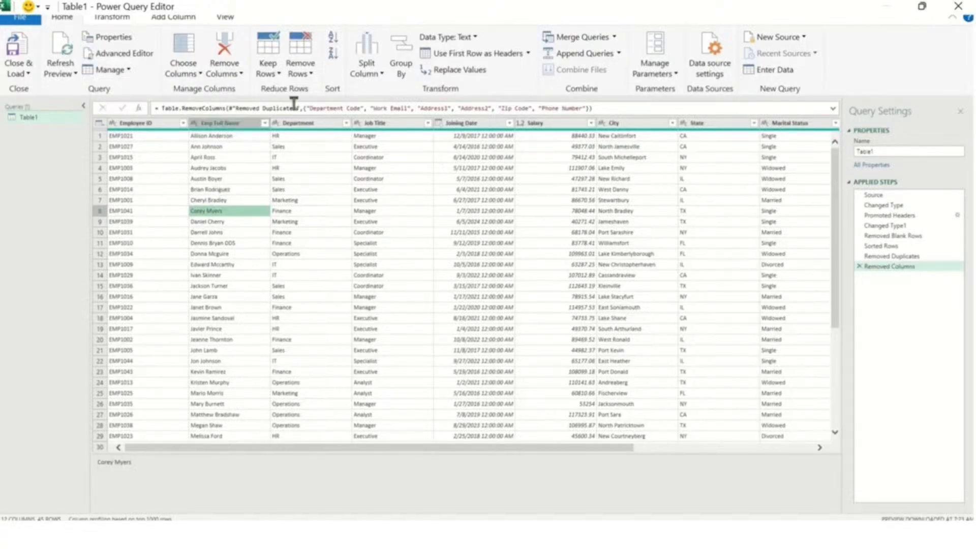
pyautogui.click(383, 72)
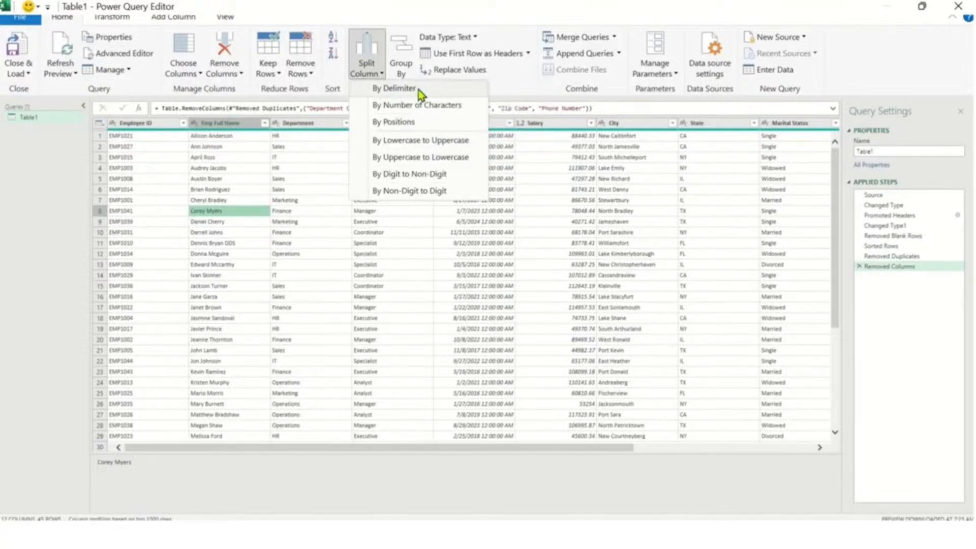
pyautogui.click(365, 68)
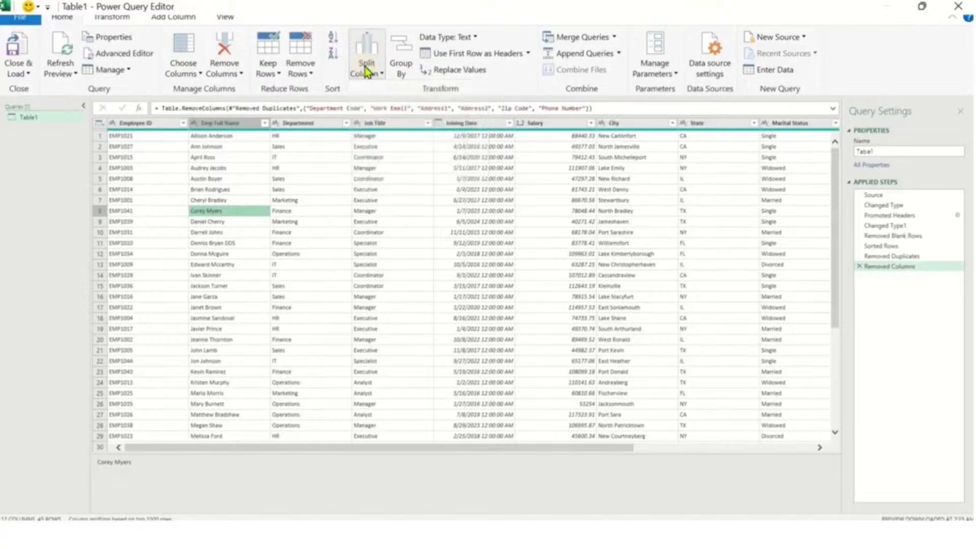
pyautogui.rightClick(225, 124)
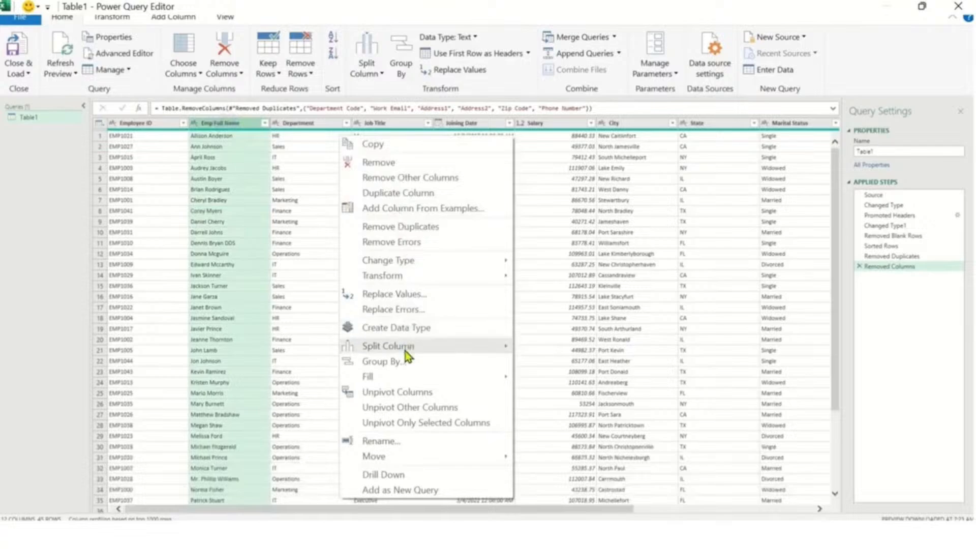
pyautogui.moveTo(405, 352)
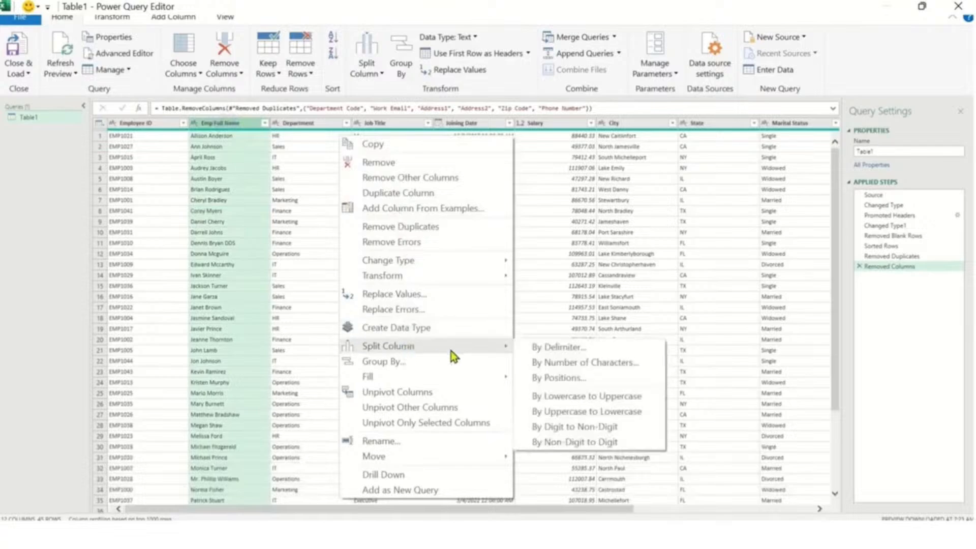
pyautogui.click(579, 350)
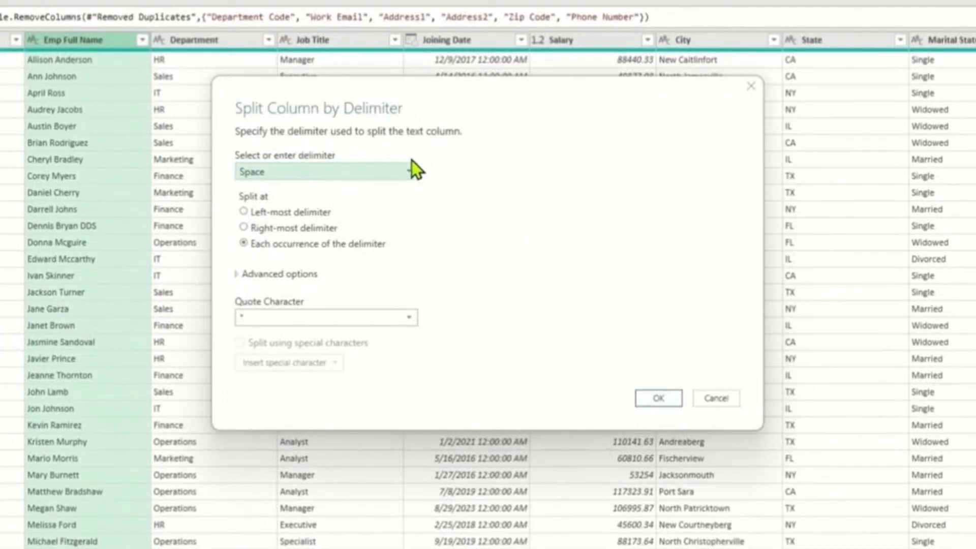
pyautogui.click(411, 172)
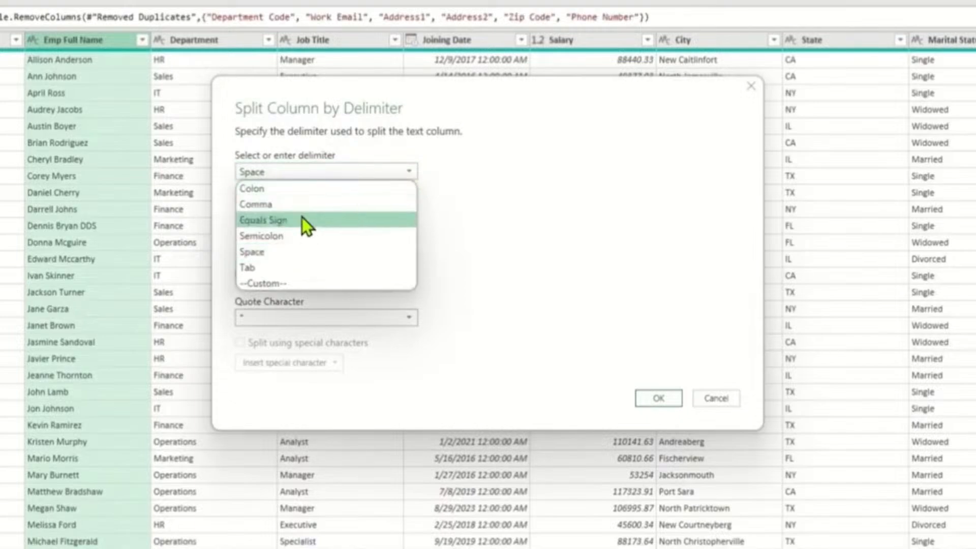
pyautogui.click(301, 256)
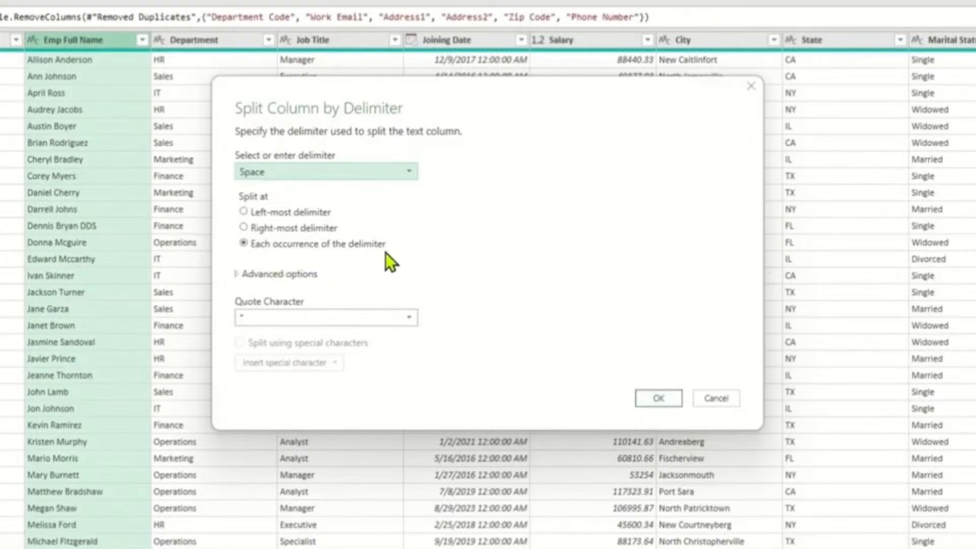
pyautogui.click(660, 399)
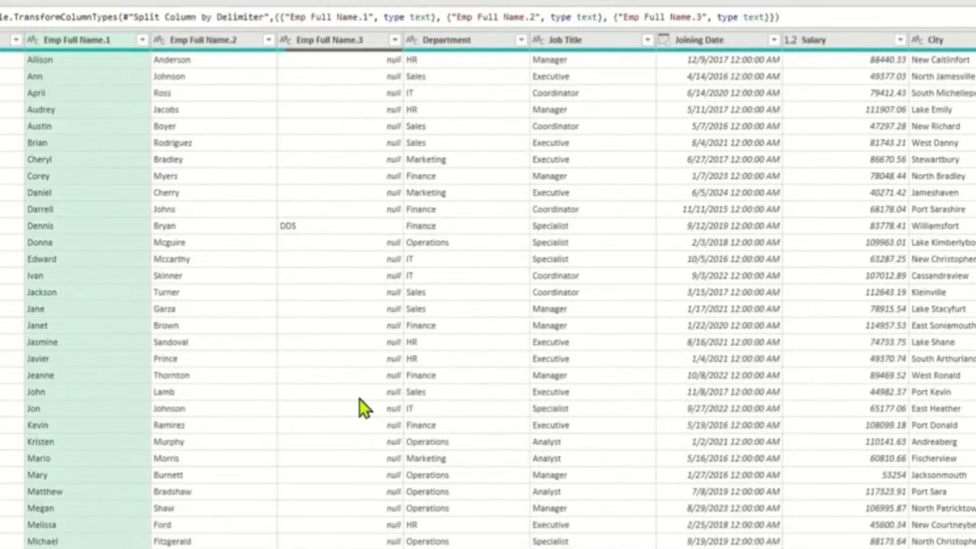
# - Check the name split into three parts, and undo that split by deleting the Changed Type2 and Split Column by Delimiter steps
pyautogui.click(96, 232)
pyautogui.click(188, 227)
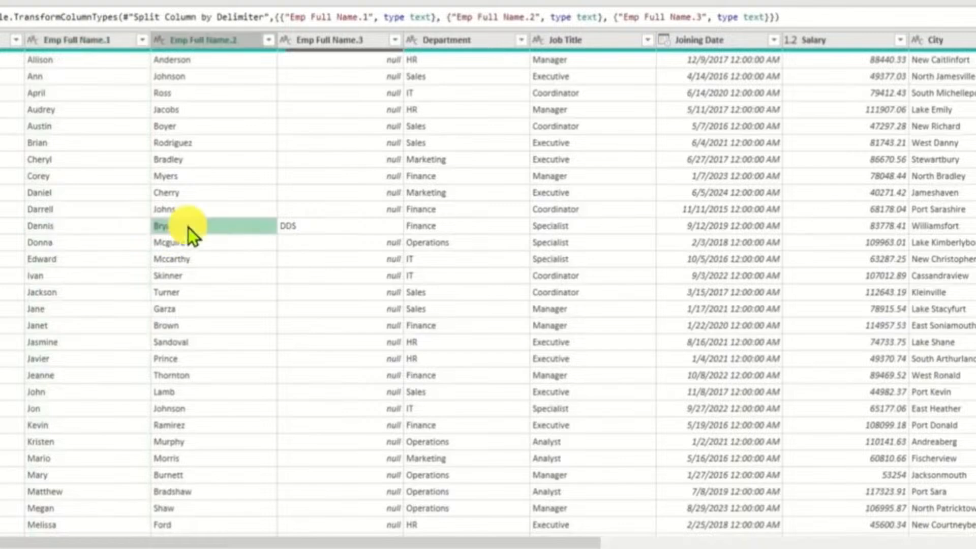
pyautogui.click(315, 228)
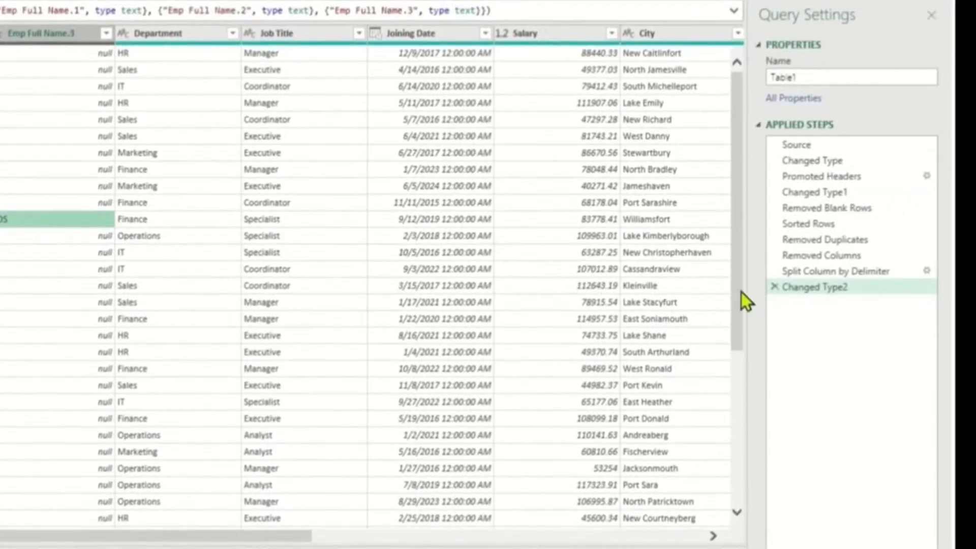
pyautogui.click(775, 287)
pyautogui.click(777, 273)
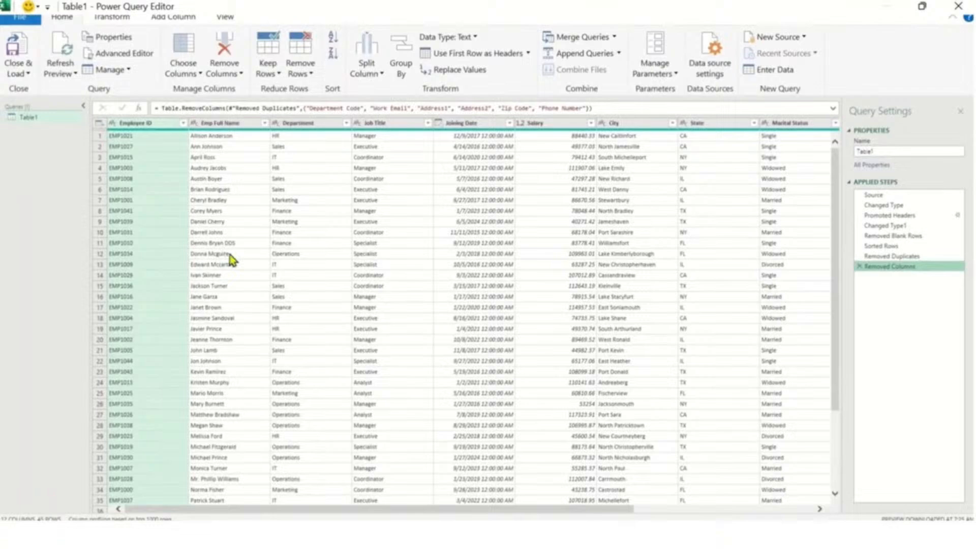
# - Split the Emp Full Name column by the Space delimiter at the left-most delimiter only
pyautogui.click(230, 243)
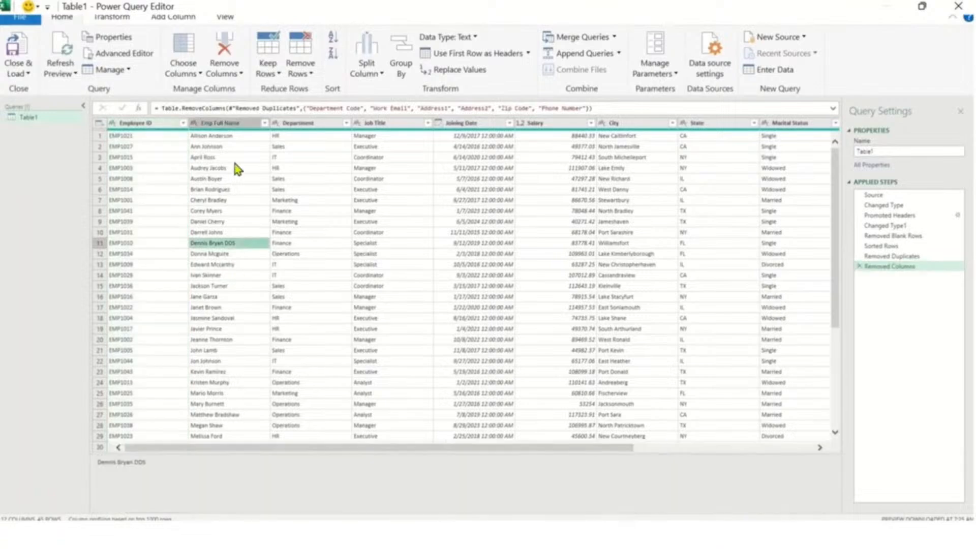
pyautogui.click(377, 73)
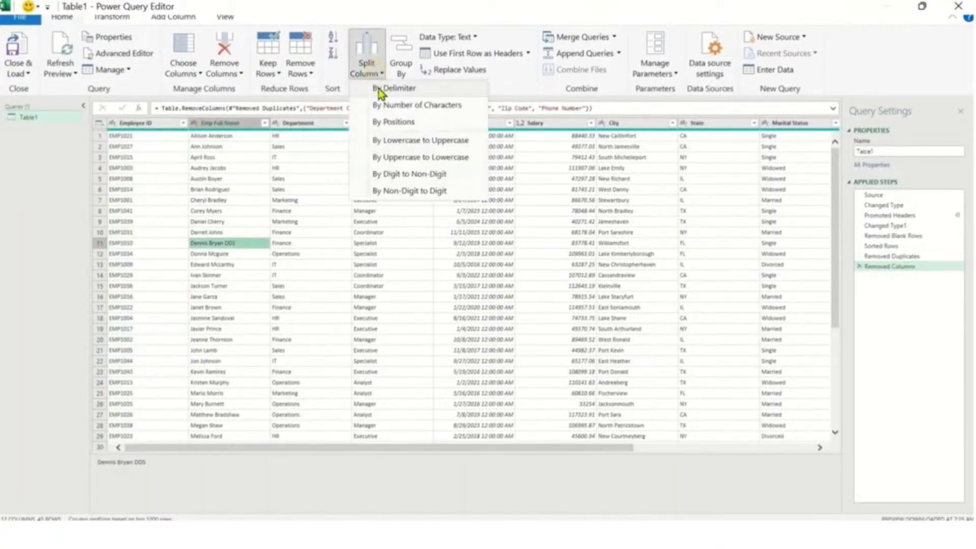
pyautogui.click(384, 90)
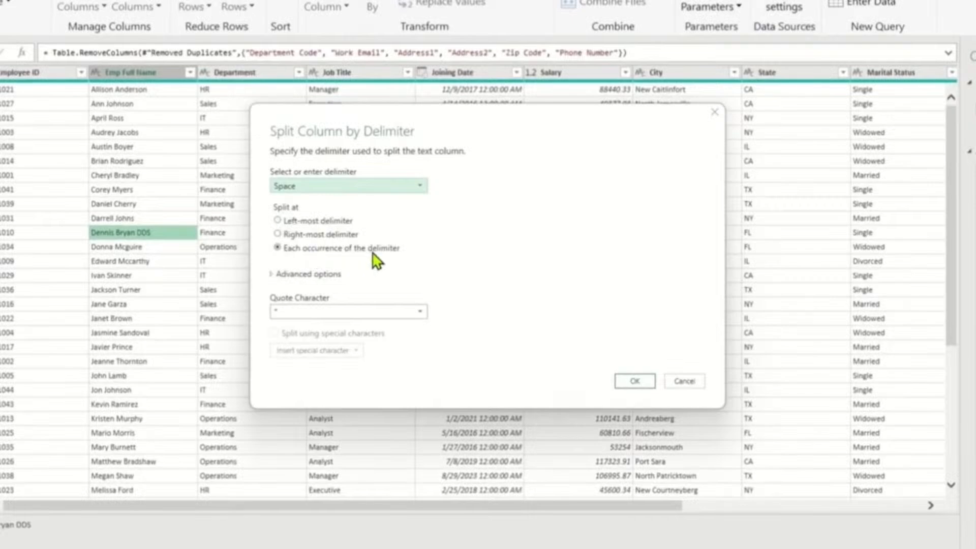
pyautogui.click(278, 220)
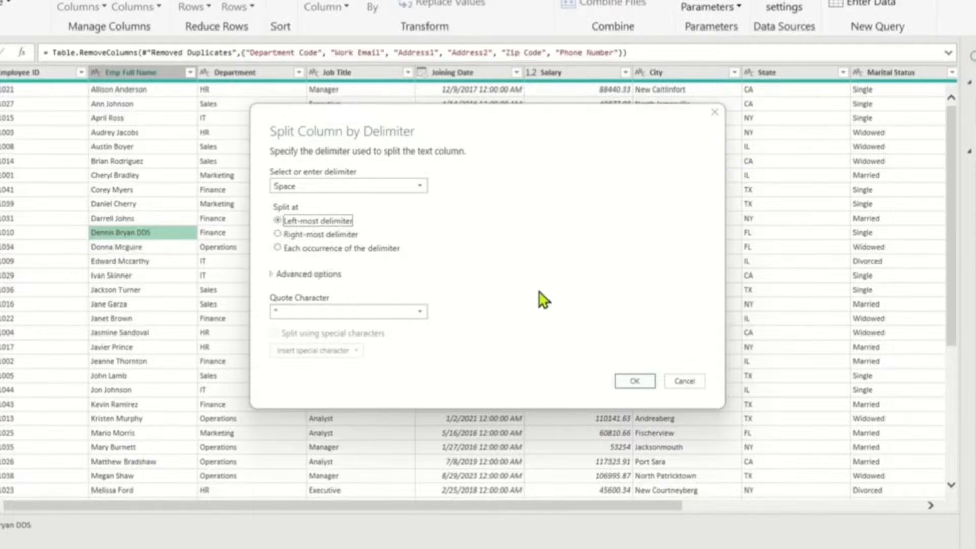
pyautogui.click(636, 380)
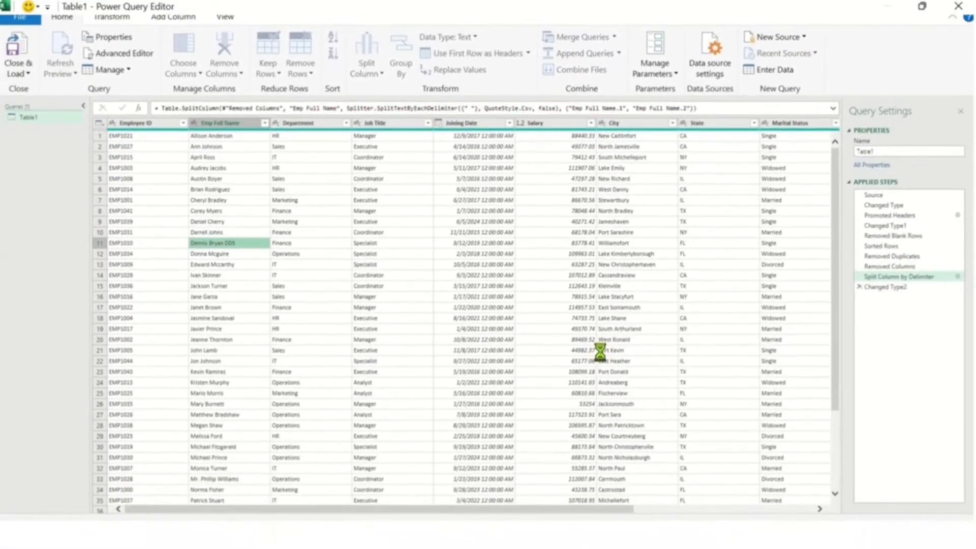
pyautogui.click(213, 246)
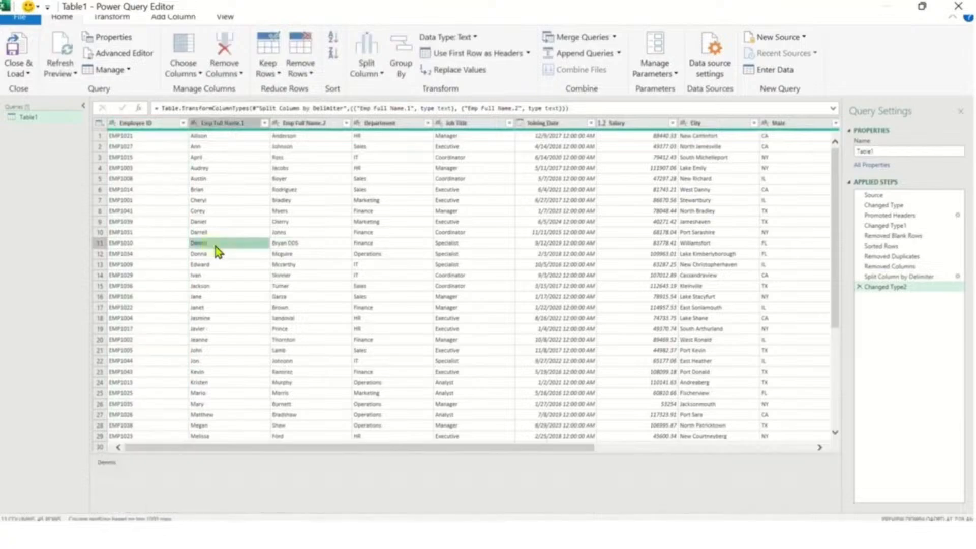
pyautogui.click(298, 244)
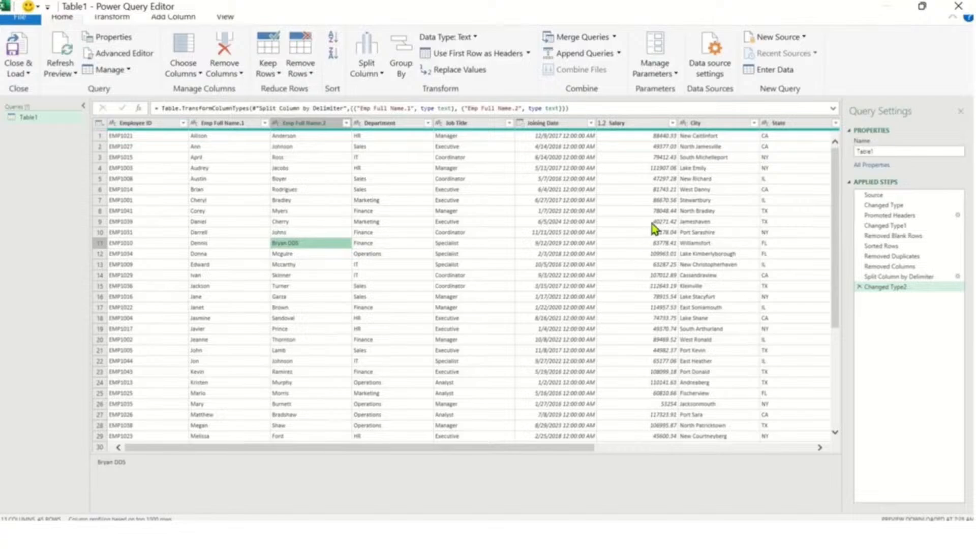
# - Change the data type of the Salary column to Currency
pyautogui.scroll(-3, 646, 232)
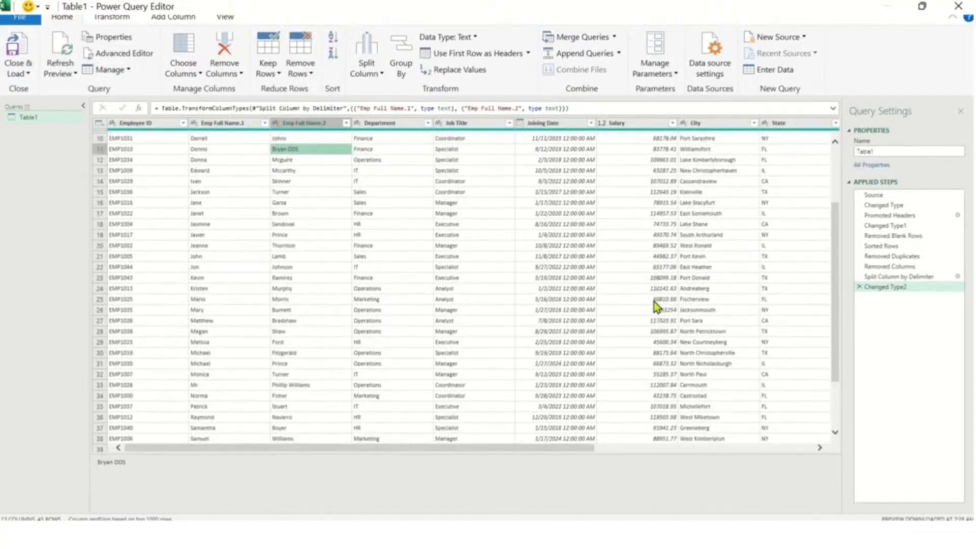
pyautogui.click(653, 225)
pyautogui.click(654, 247)
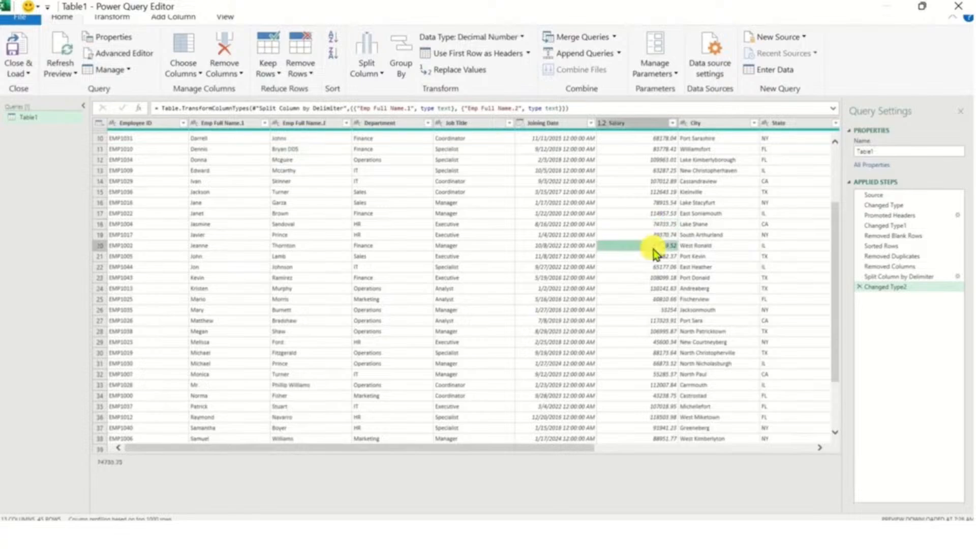
pyautogui.click(655, 267)
pyautogui.click(660, 310)
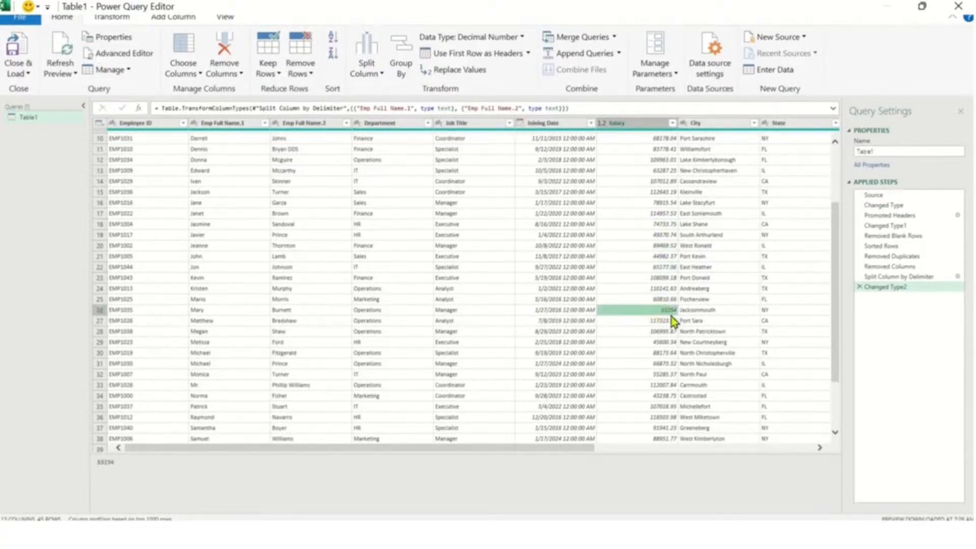
pyautogui.scroll(-2, 672, 321)
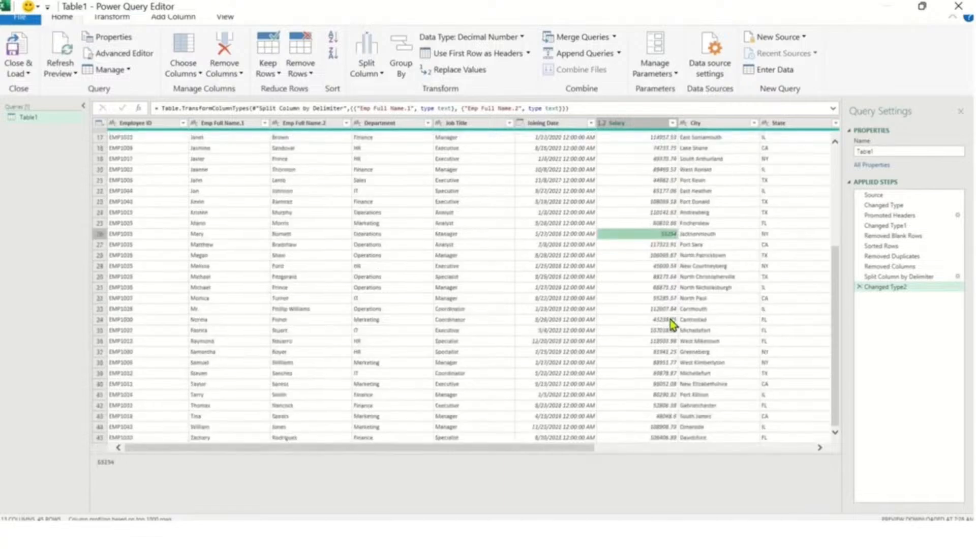
pyautogui.click(661, 417)
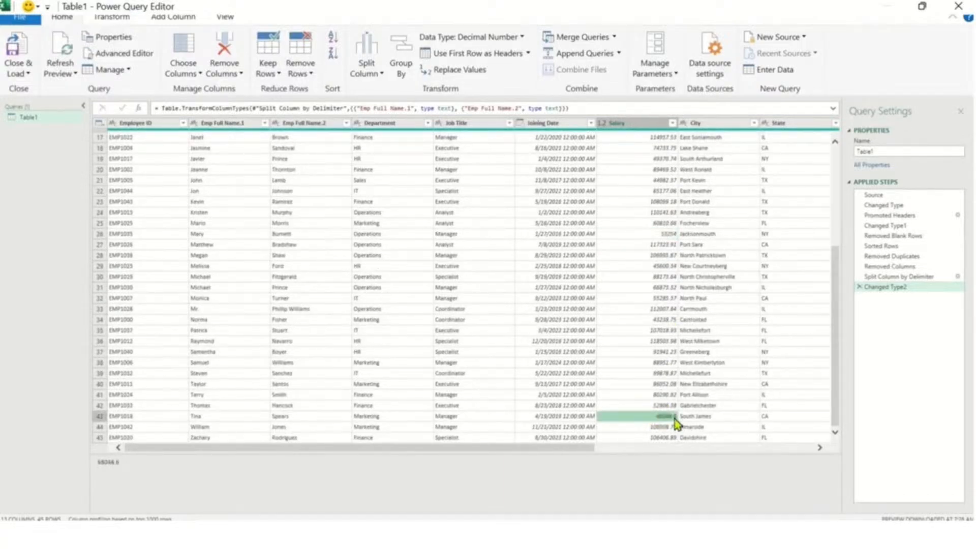
pyautogui.scroll(5, 650, 298)
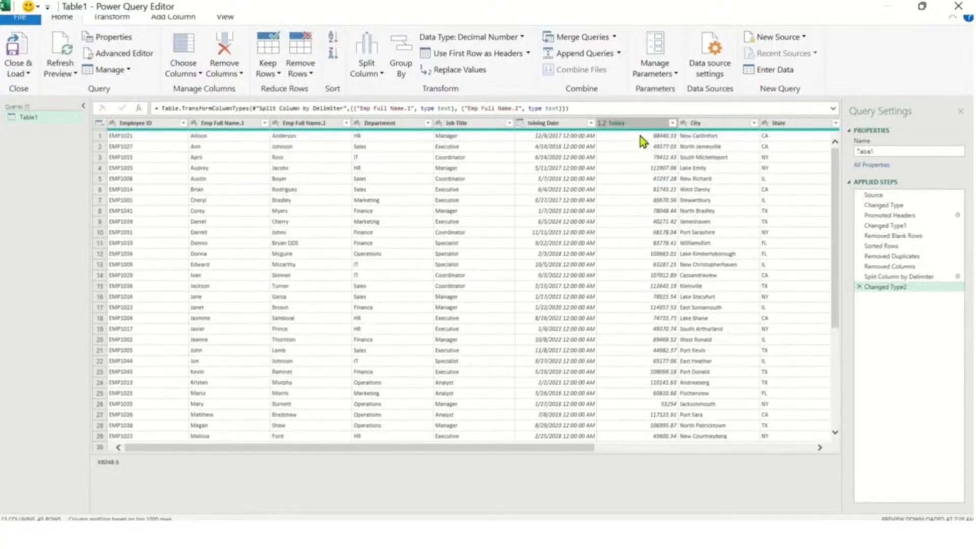
pyautogui.click(604, 125)
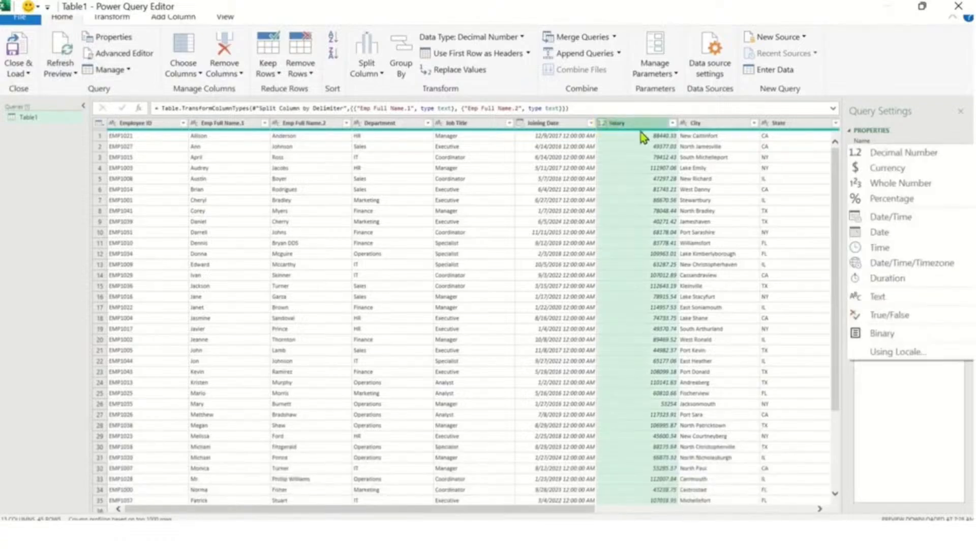
pyautogui.click(887, 168)
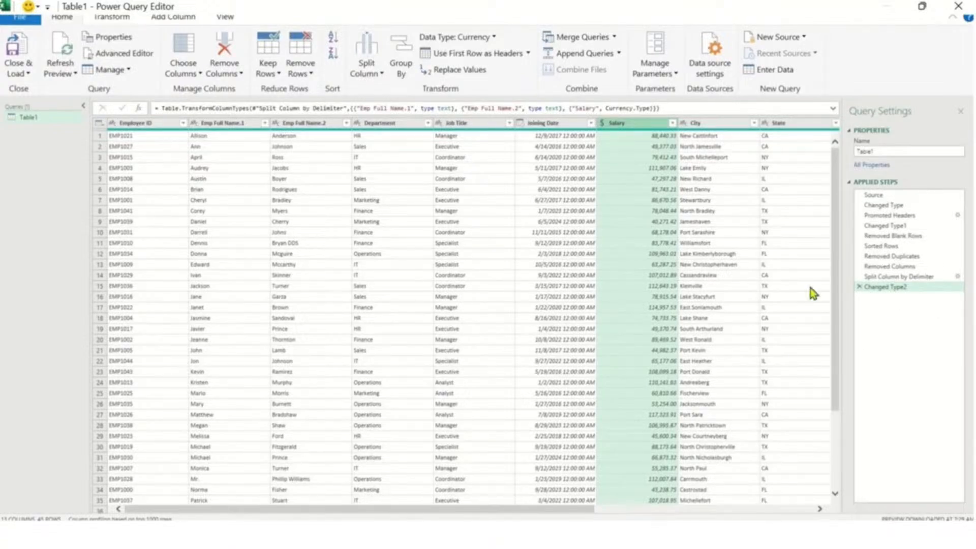
# - Review the Salary values down the column and the remaining columns through to Supervisor
pyautogui.click(636, 246)
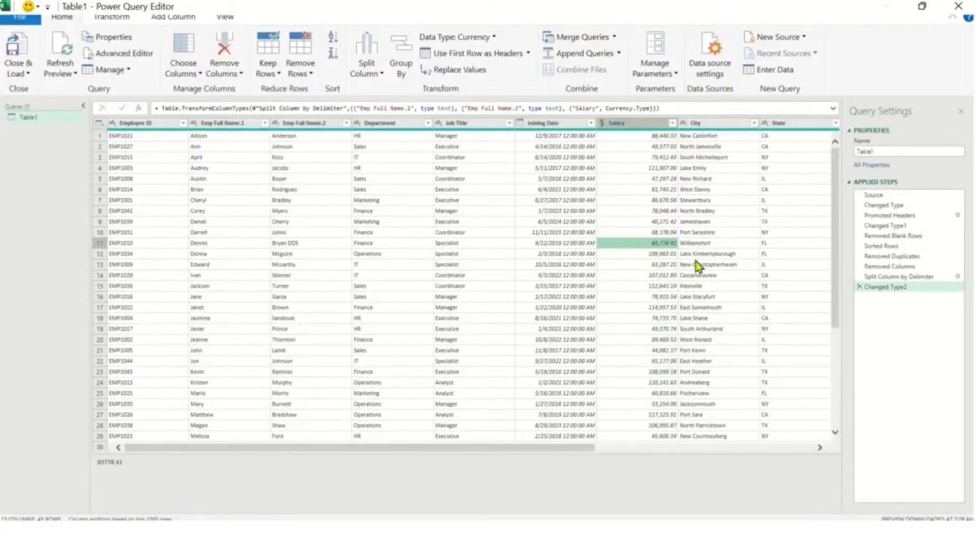
pyautogui.click(659, 158)
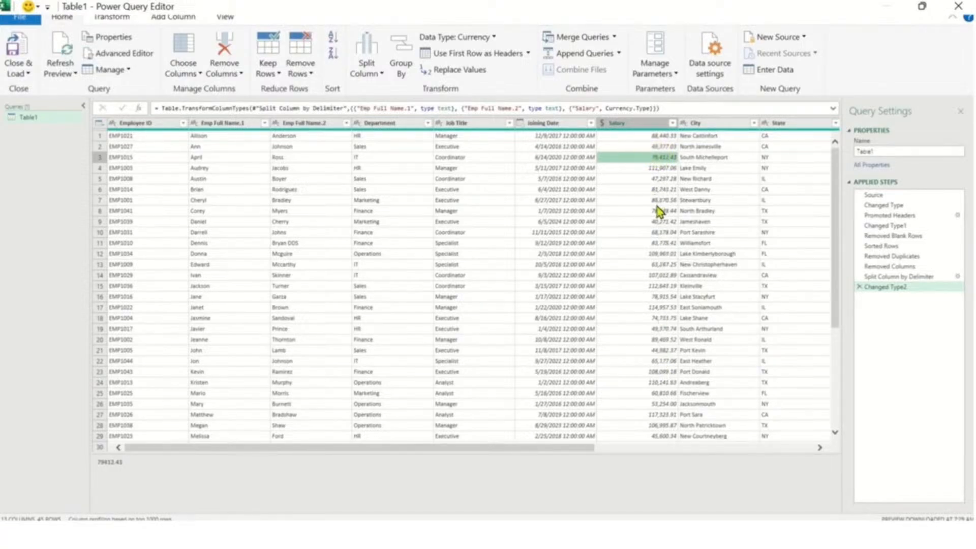
pyautogui.click(658, 234)
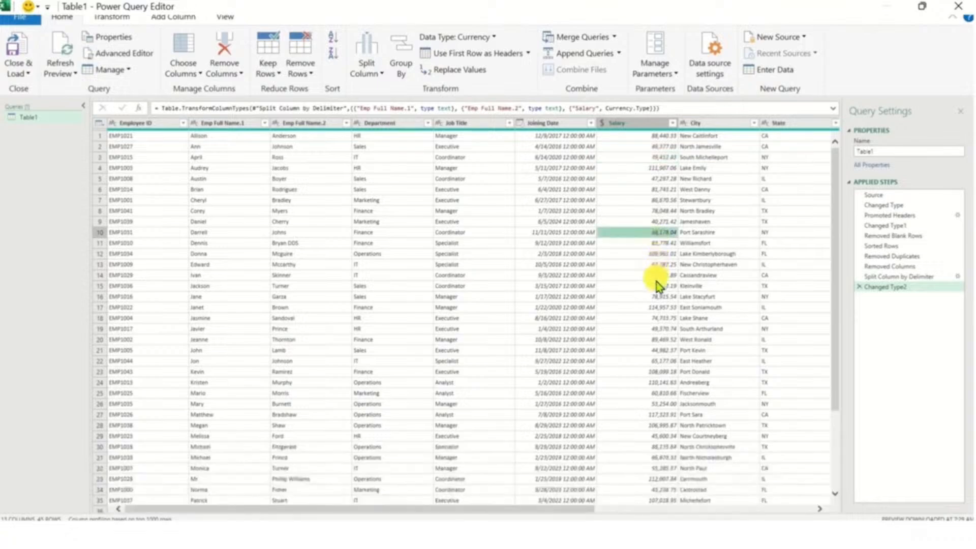
pyautogui.click(658, 306)
pyautogui.click(659, 339)
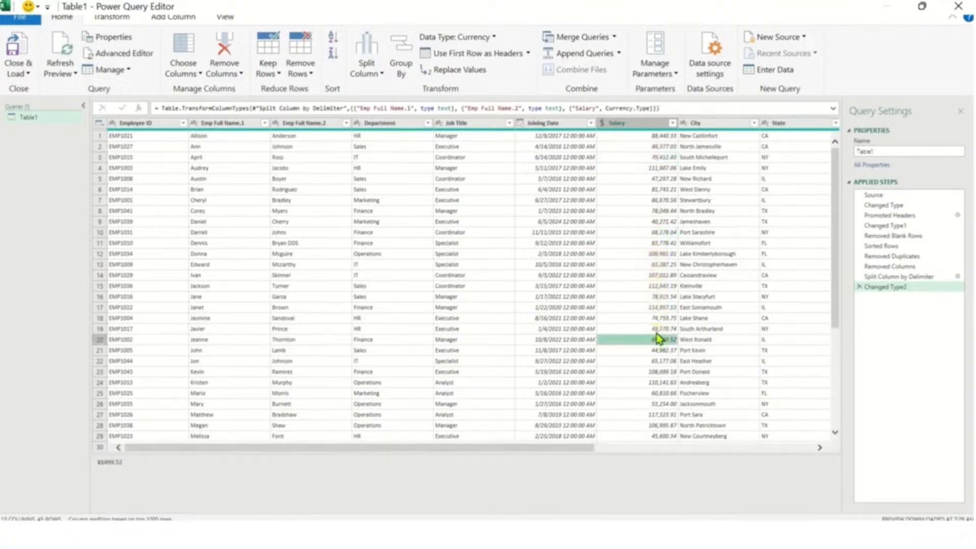
pyautogui.click(819, 447)
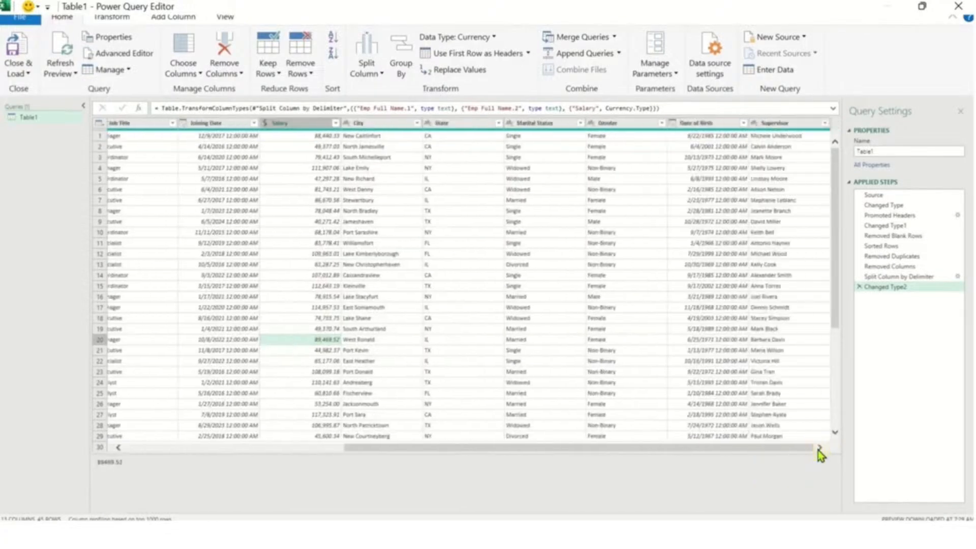
pyautogui.moveTo(665, 451); pyautogui.dragTo(407, 429)
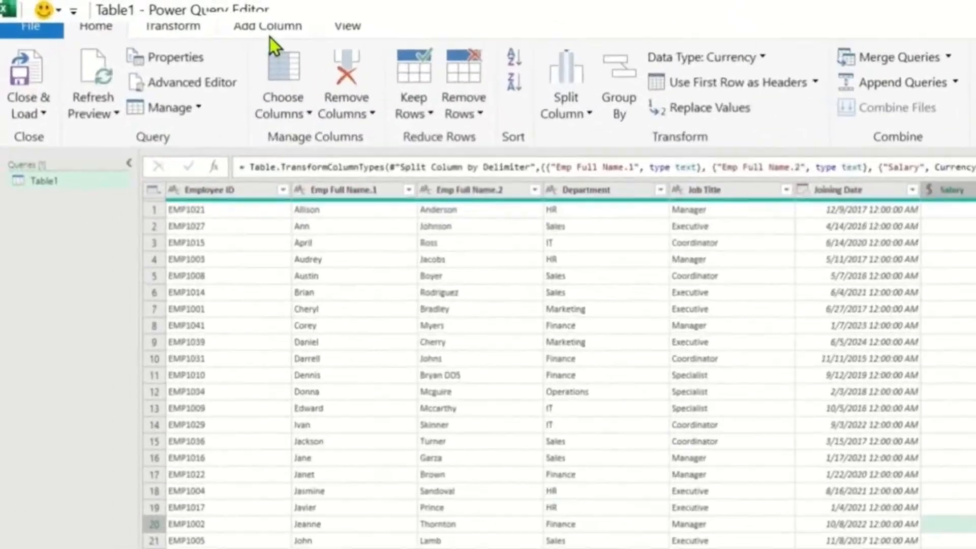
# - Start a custom column for the query and name it Increased Salary
pyautogui.click(173, 17)
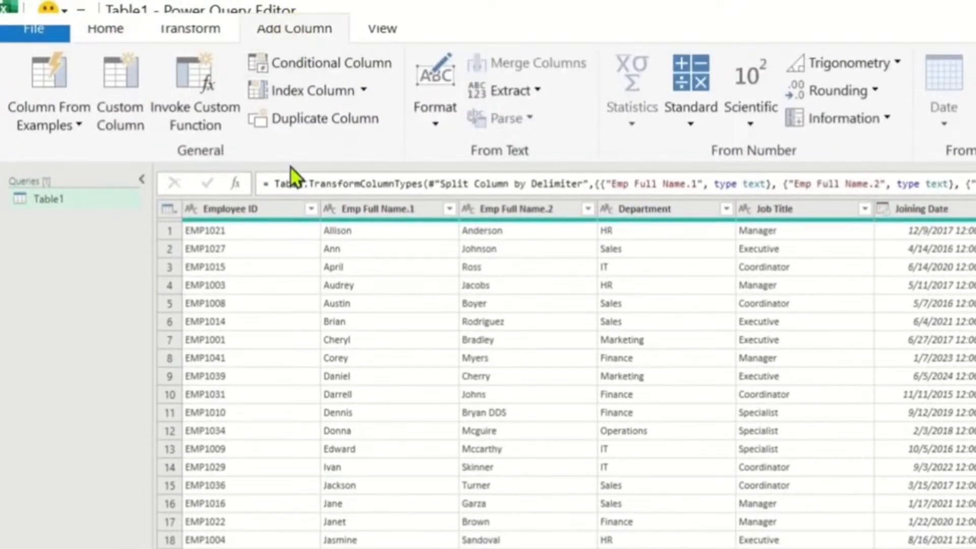
pyautogui.click(118, 110)
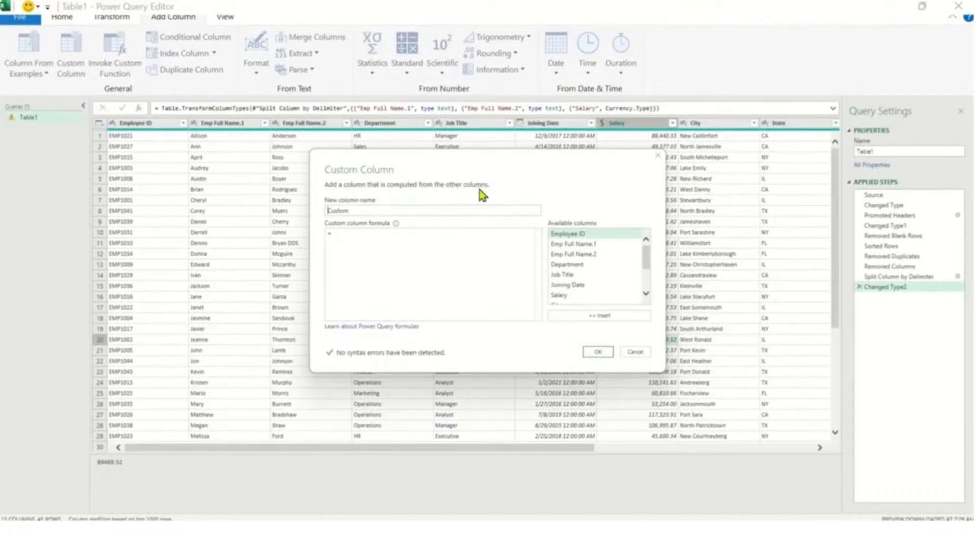
pyautogui.click(360, 212)
pyautogui.doubleClick(366, 210)
pyautogui.press('BackSpace')
pyautogui.write('Increased Salary')
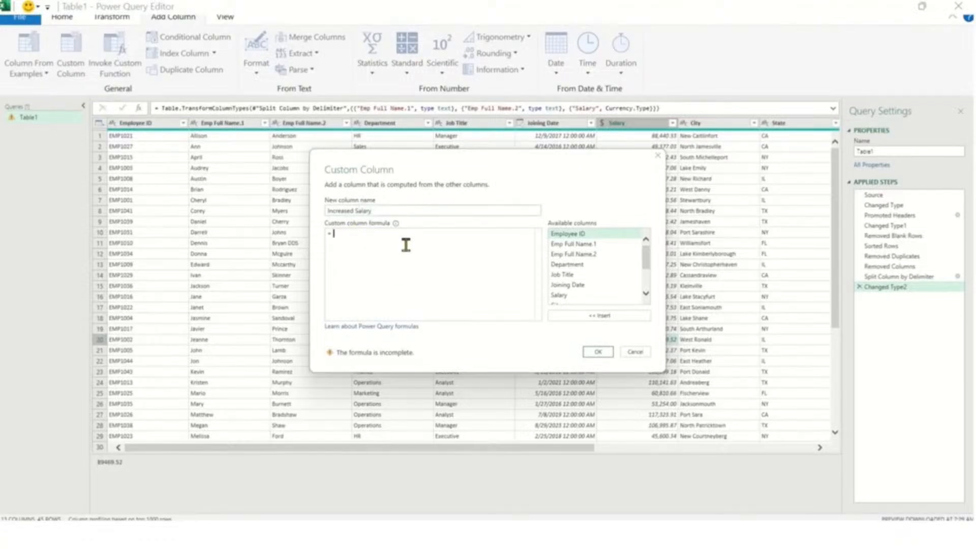
# - Set the custom column formula to [Salary]*1.1 and create the column
pyautogui.click(561, 295)
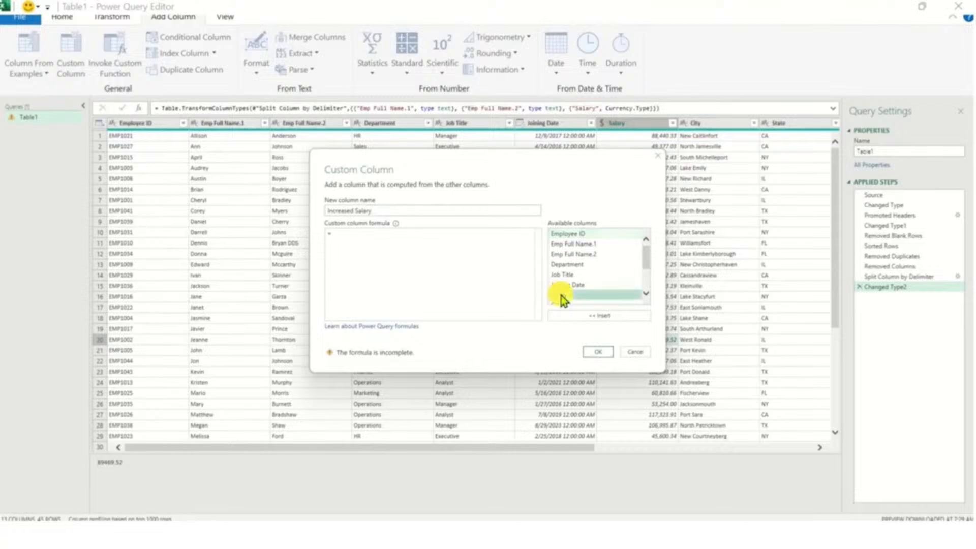
pyautogui.click(600, 316)
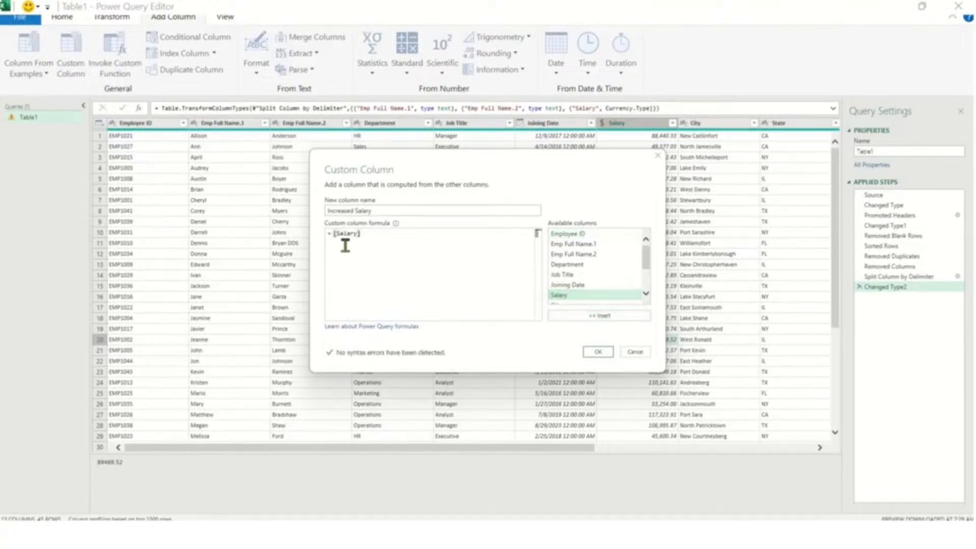
pyautogui.click(387, 235)
pyautogui.write('*1.1')
pyautogui.click(597, 353)
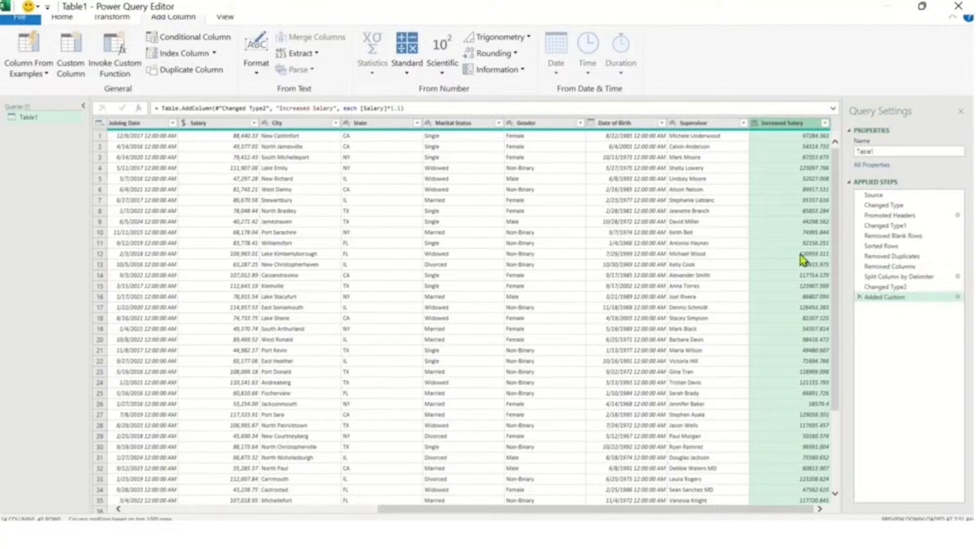
# - Change the data type of the Increased Salary column to Currency
pyautogui.rightClick(777, 128)
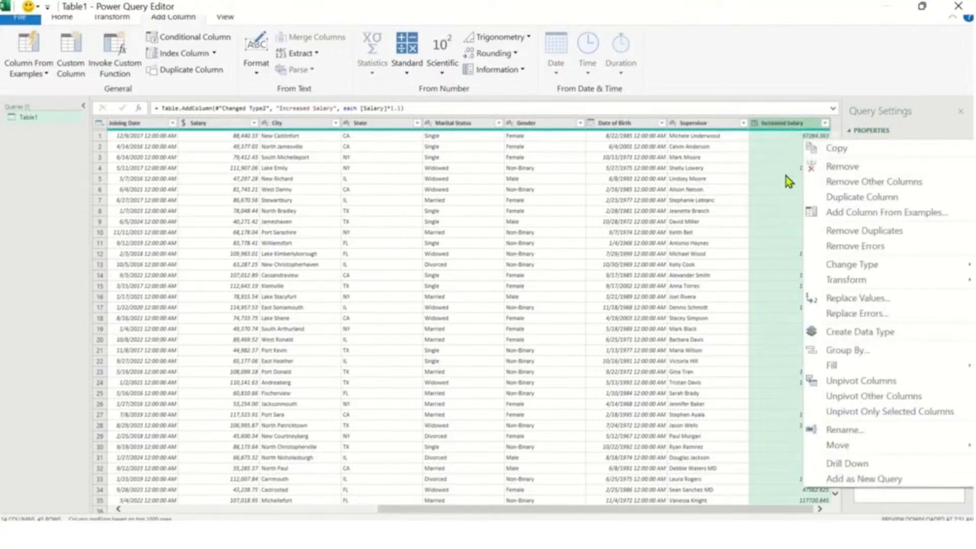
pyautogui.moveTo(844, 264)
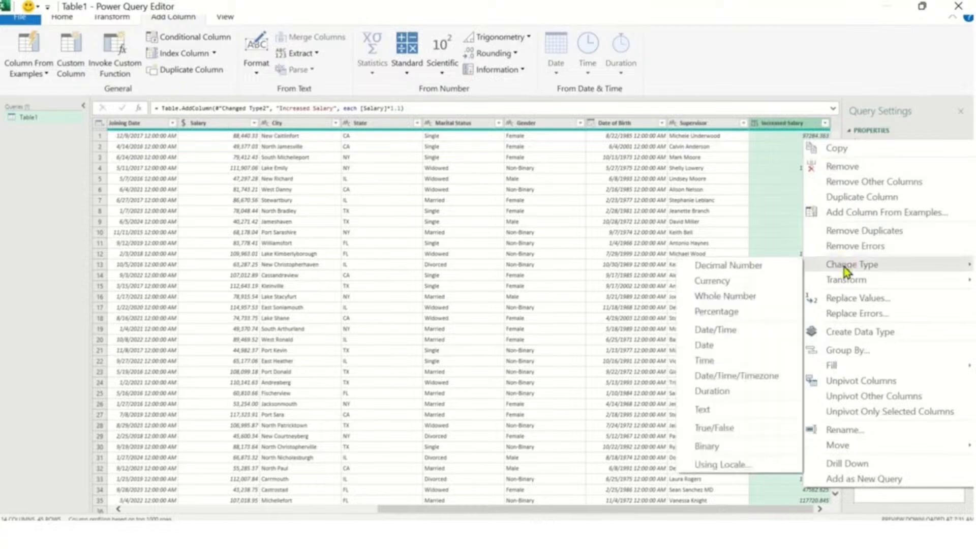
pyautogui.click(720, 289)
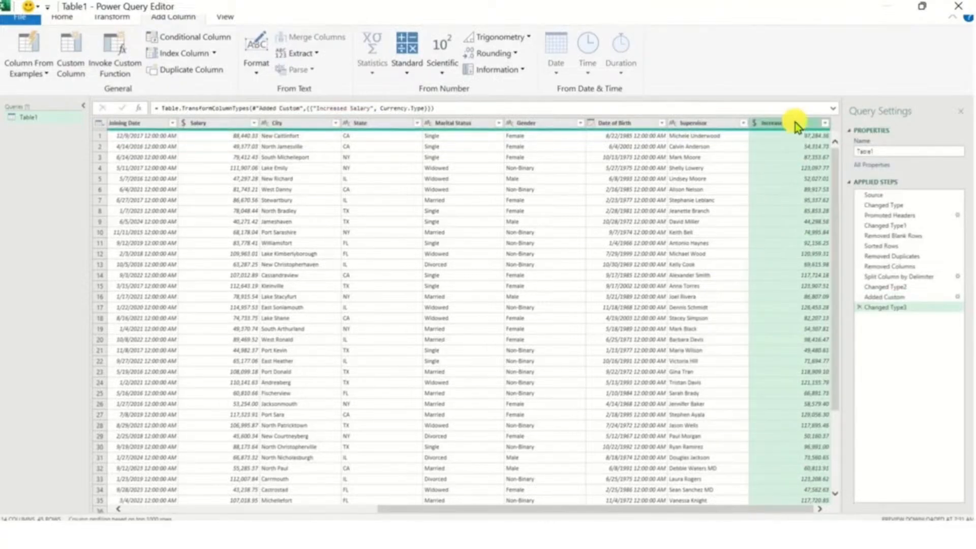
# - Move the Increased Salary column directly after the Salary column and compare the two columns' values
pyautogui.moveTo(795, 123); pyautogui.dragTo(282, 130)
pyautogui.click(227, 135)
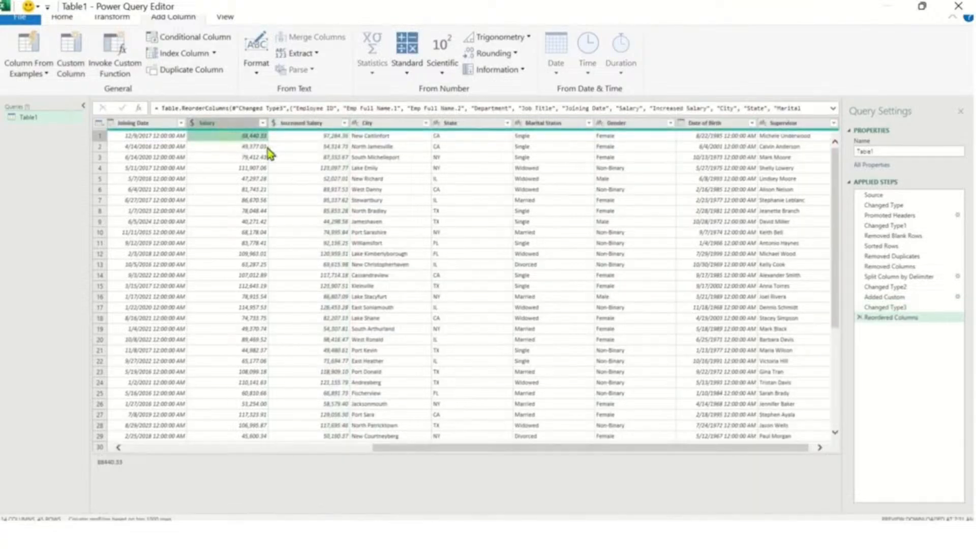
pyautogui.click(308, 141)
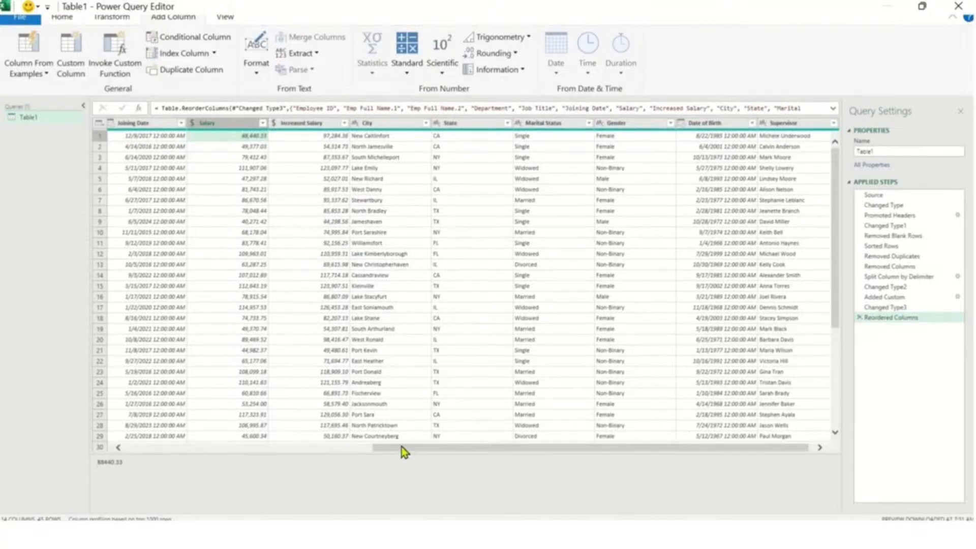
pyautogui.moveTo(402, 447); pyautogui.dragTo(111, 448)
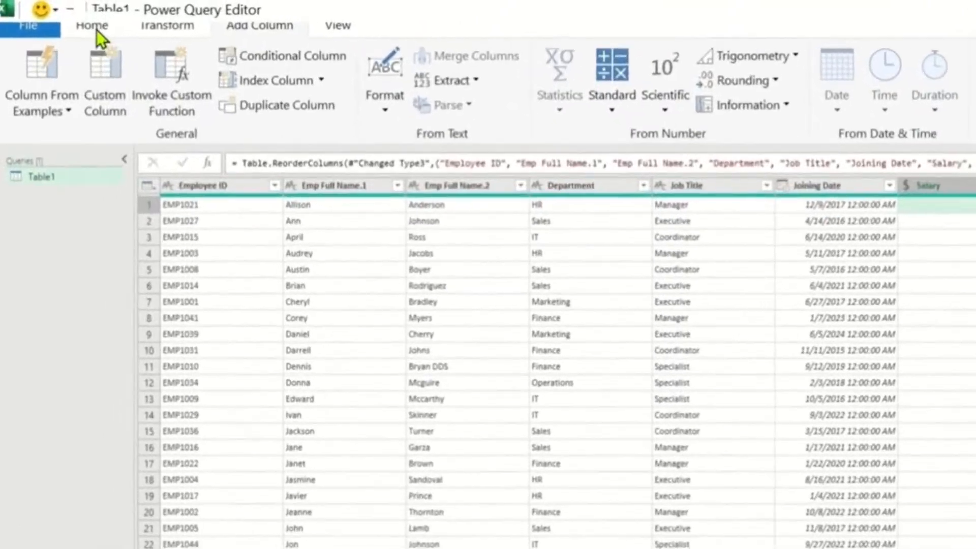
pyautogui.click(64, 19)
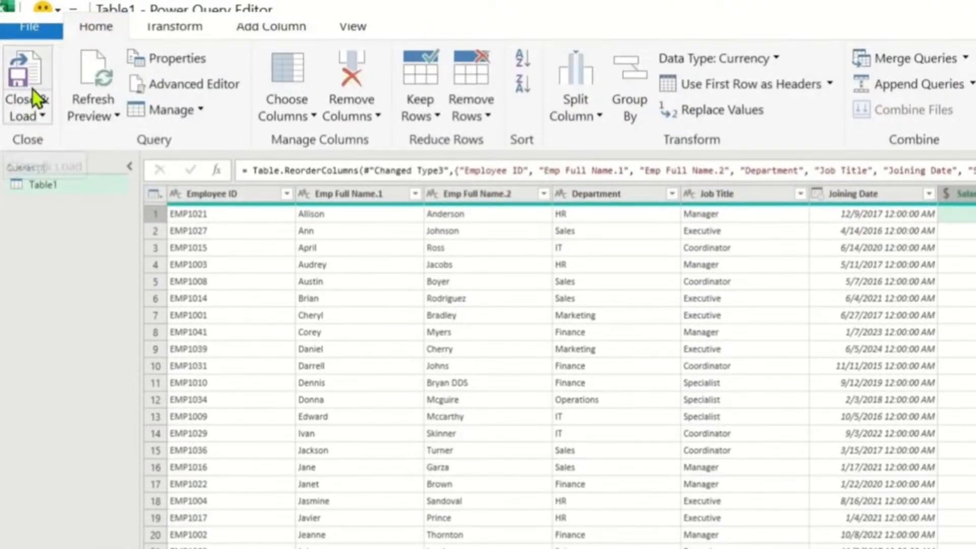
pyautogui.click(41, 116)
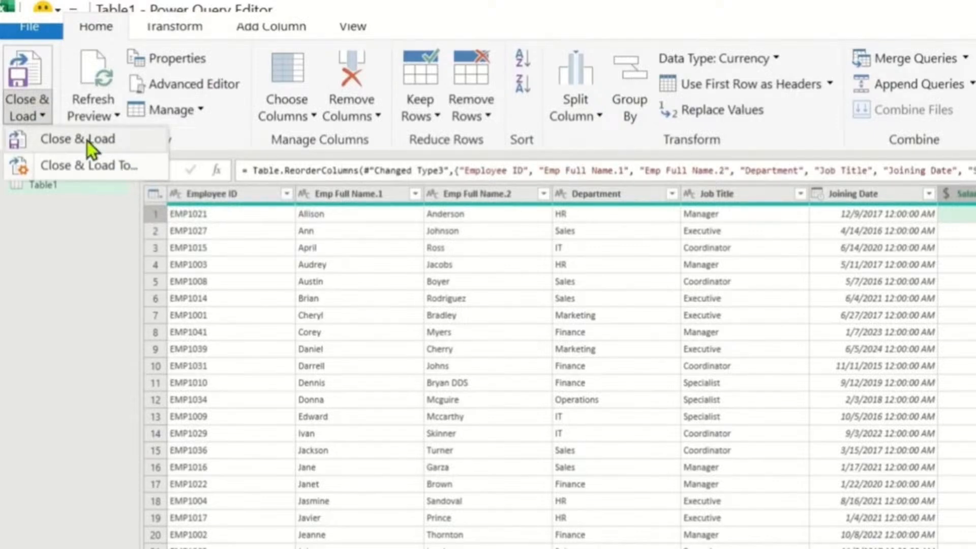
pyautogui.click(115, 172)
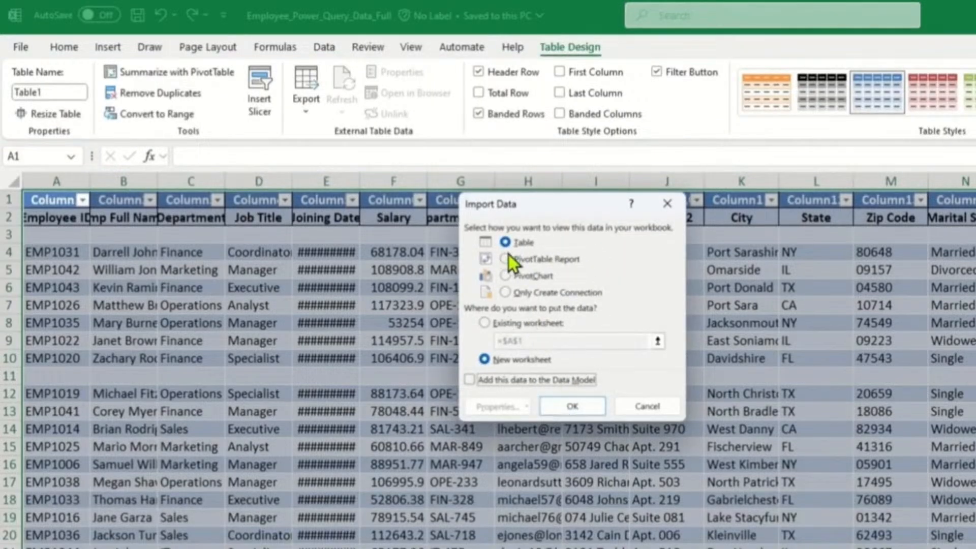
pyautogui.click(648, 410)
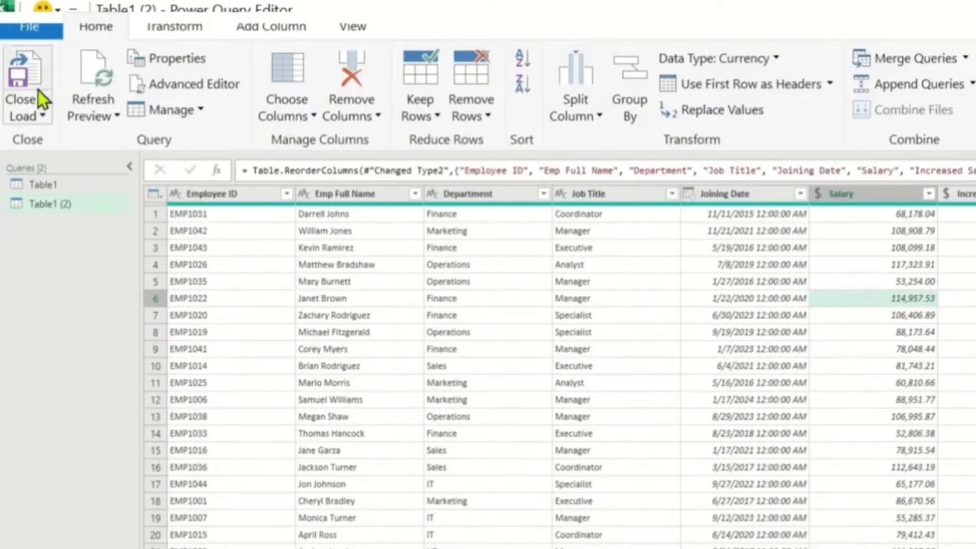
# - Close the query editor and load the Table1 (2) query into the workbook, checking the loaded rows to the end
pyautogui.click(44, 116)
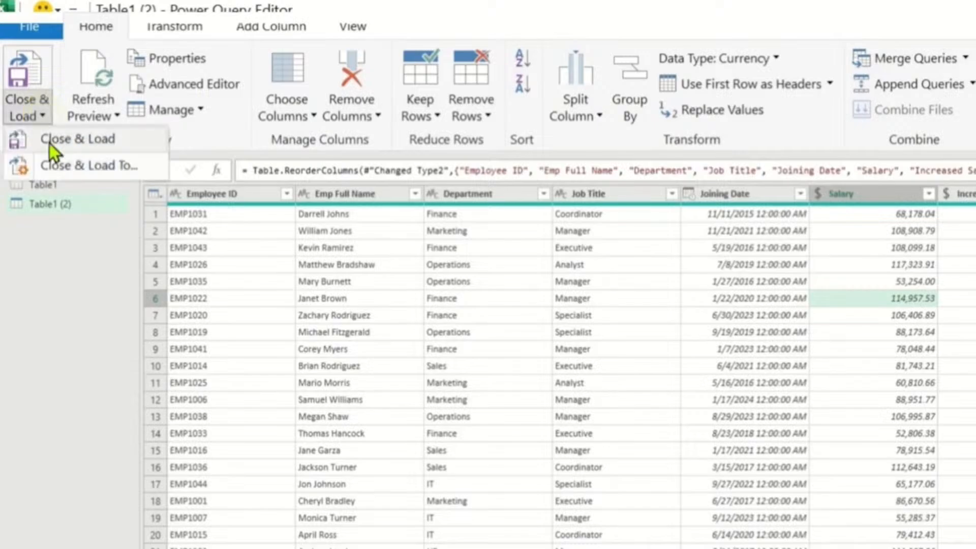
pyautogui.click(102, 142)
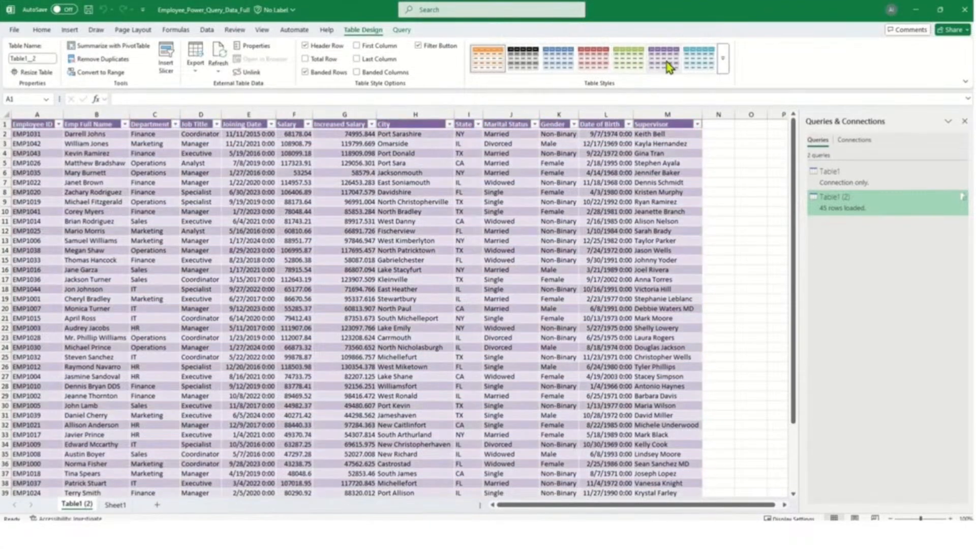
pyautogui.scroll(-4, 66, 197)
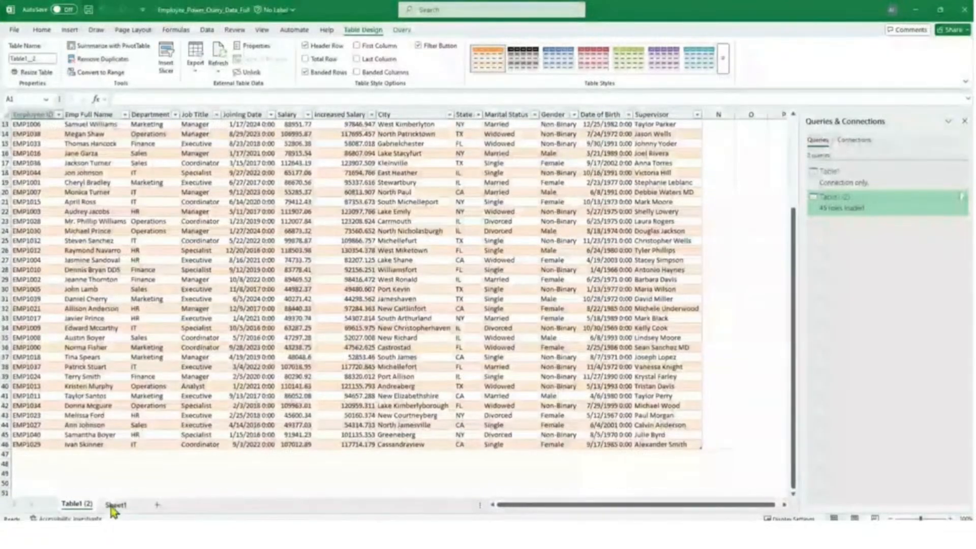
# - Compare the original data on Sheet1 with the cleaned table on the Table1 (2) sheet down to their last rows
pyautogui.click(115, 504)
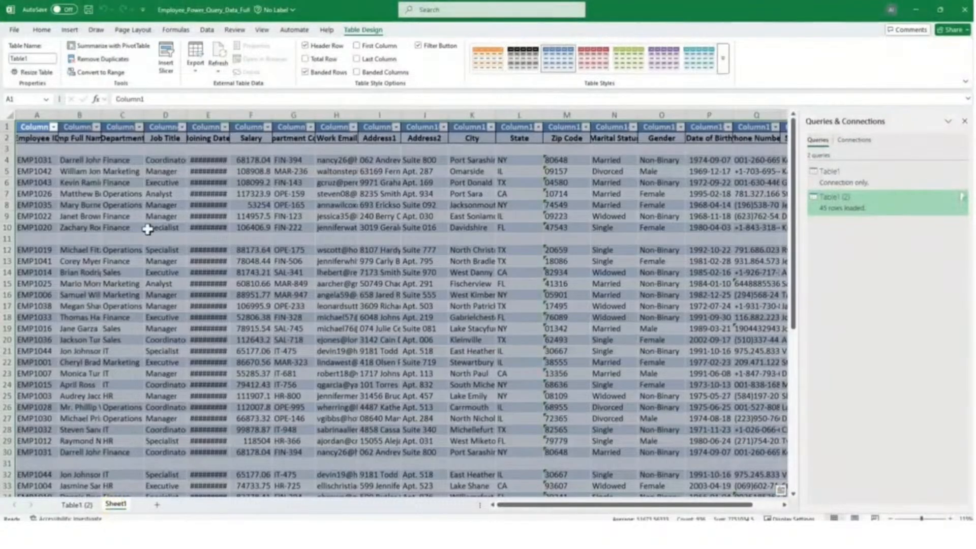
pyautogui.scroll(-12, 170, 290)
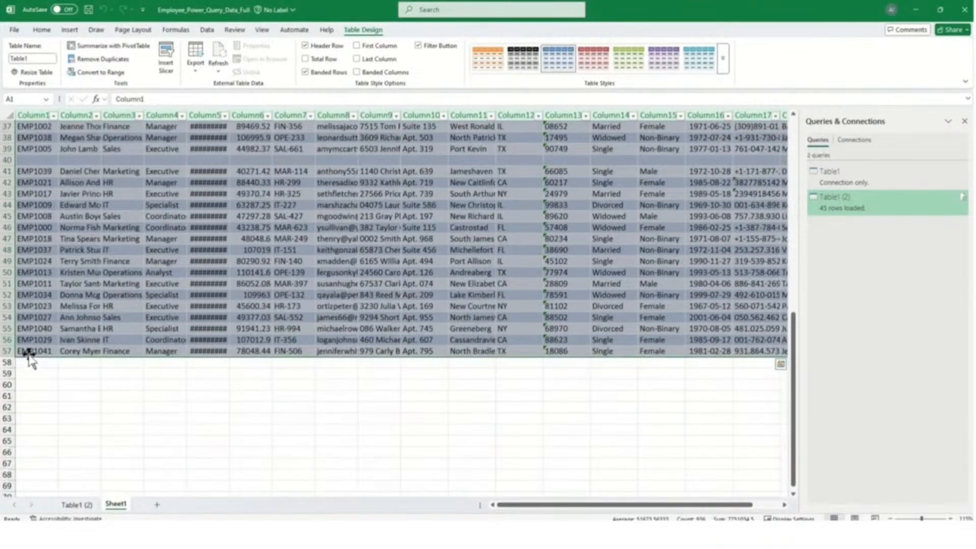
pyautogui.click(83, 505)
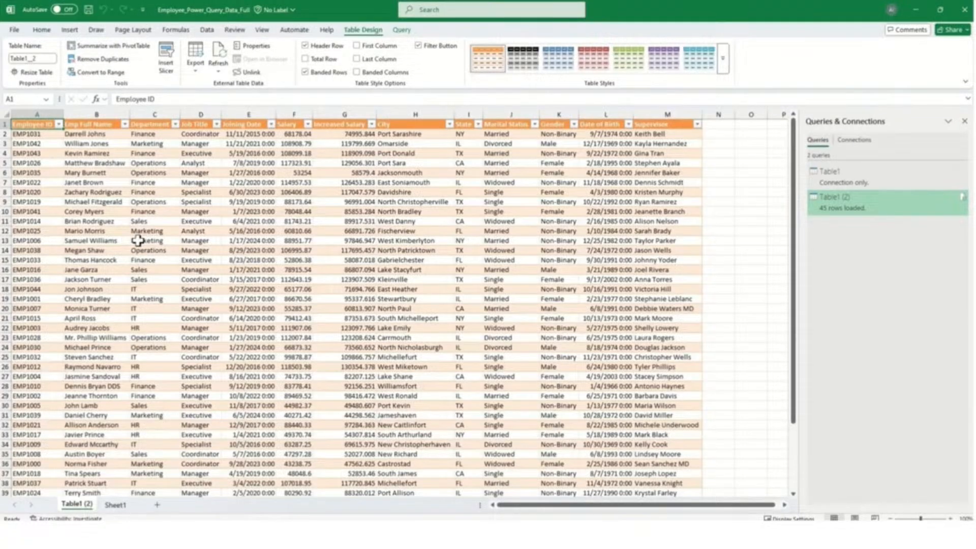
pyautogui.scroll(-6, 161, 235)
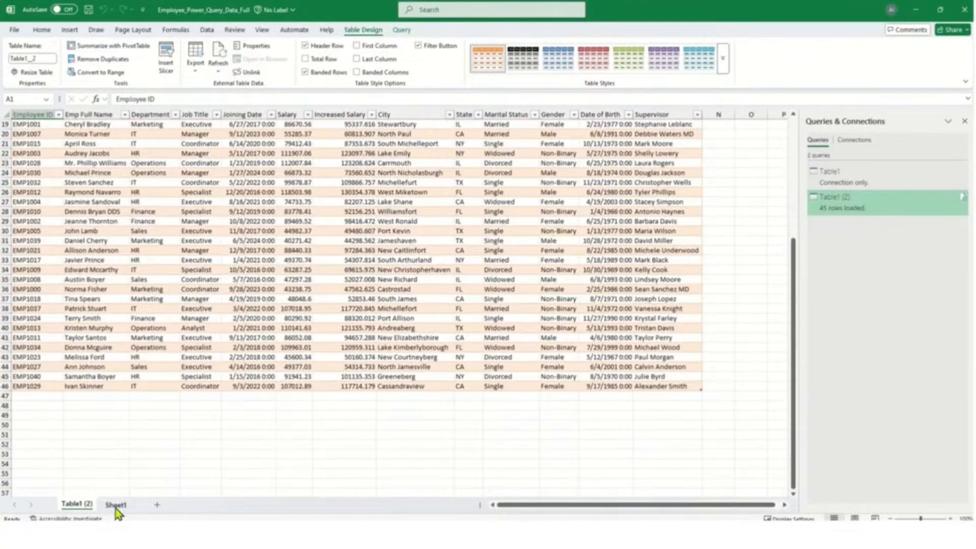
pyautogui.click(115, 508)
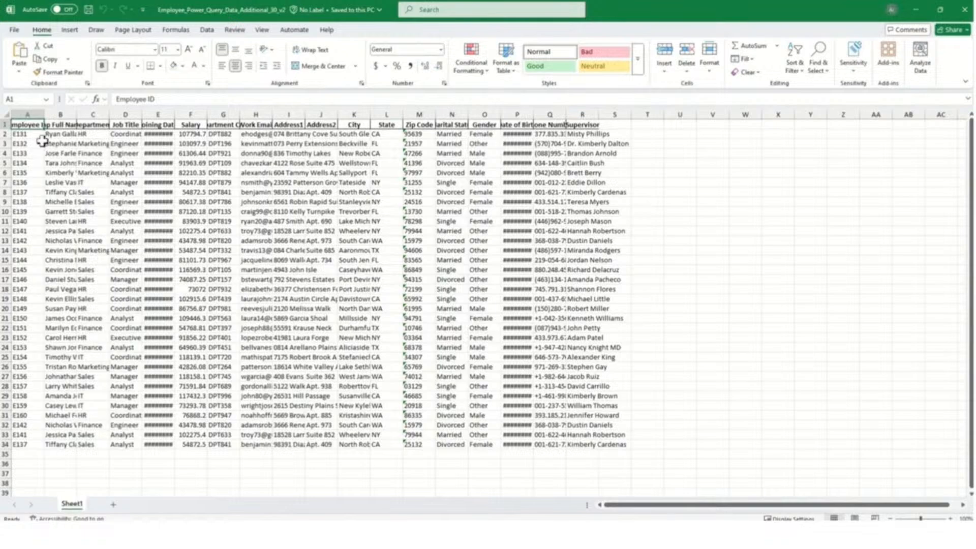
# - In the Employee_Power_Query_Data_Additional_30_v2 workbook, copy all employee records without the header row, A2:R34
pyautogui.click(79, 164)
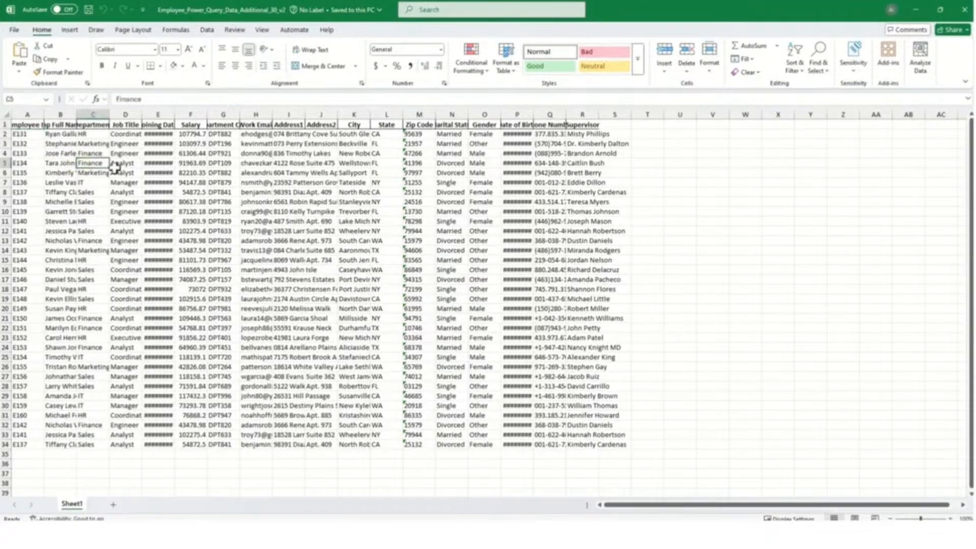
pyautogui.hotkey('ctrl', 'a')
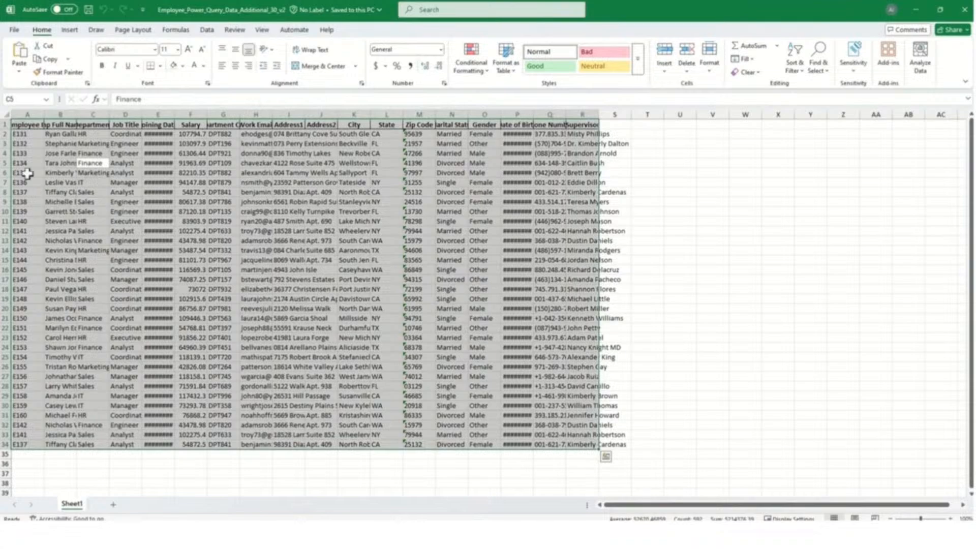
pyautogui.keyDown('shift'); pyautogui.click(24, 134); pyautogui.keyUp('shift')
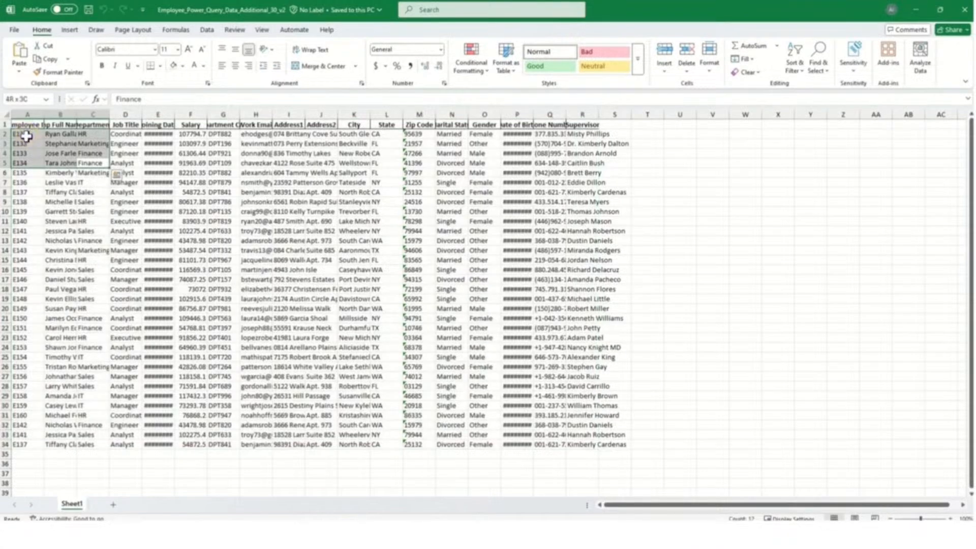
pyautogui.click(26, 135)
pyautogui.hotkey('ctrl', 'End')
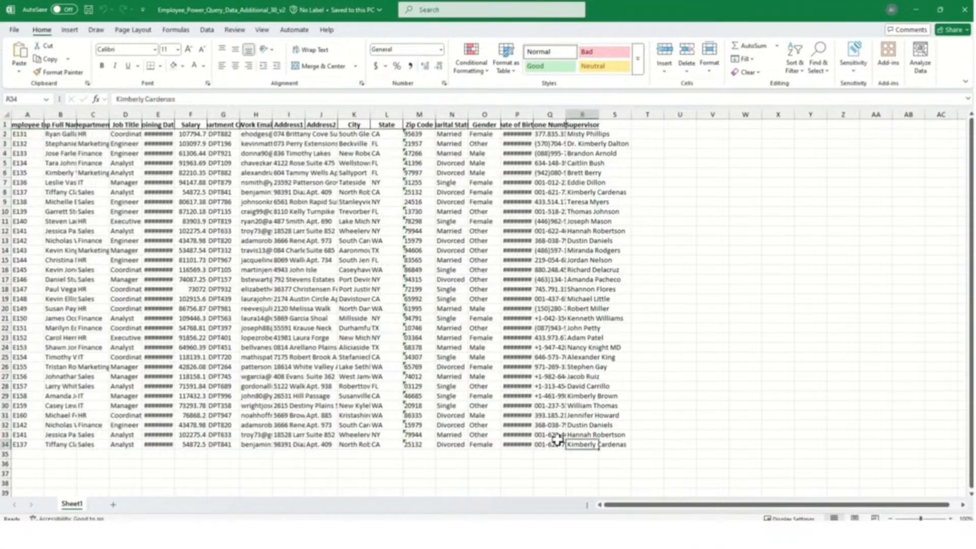
pyautogui.hotkey('ctrl', 'shift', 'Home')
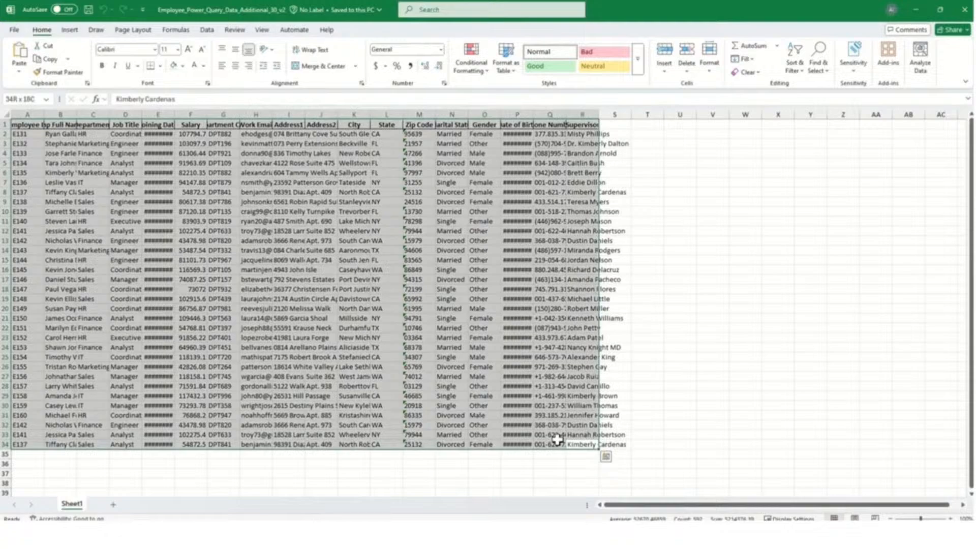
pyautogui.hotkey('shift', 'Down')
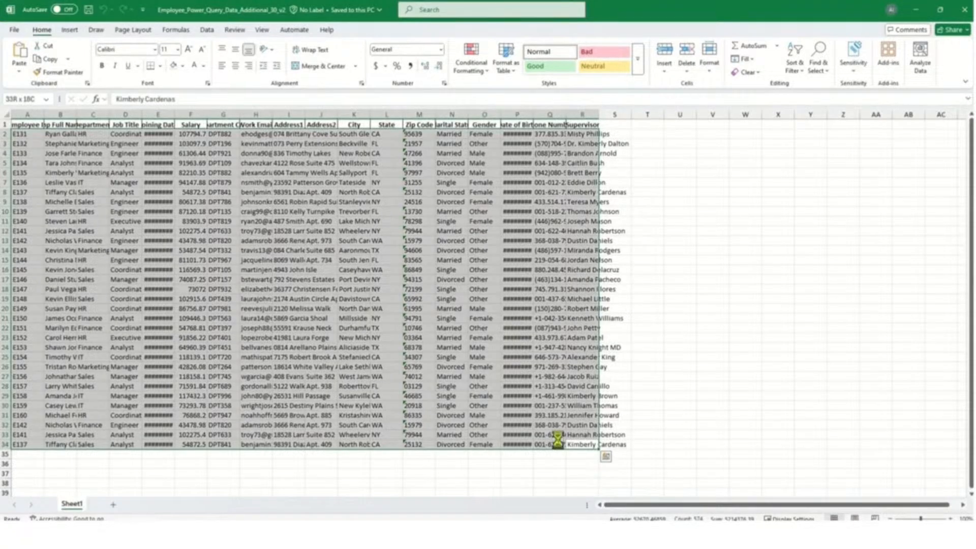
pyautogui.hotkey('ctrl', 'c')
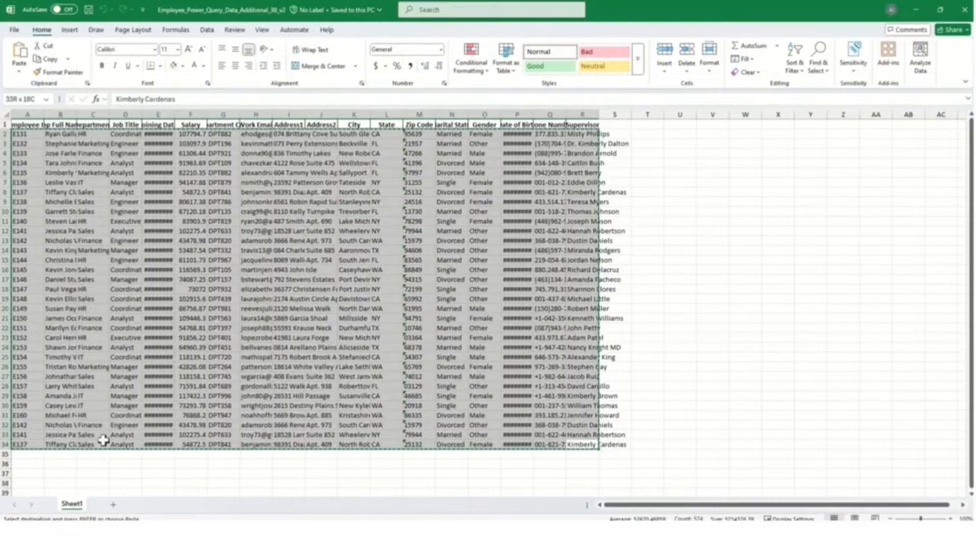
# - Return to the Employee_Power_Query_Data_Full workbook and paste the copied records under the Sheet1 table, starting at cell A58
pyautogui.click(917, 11)
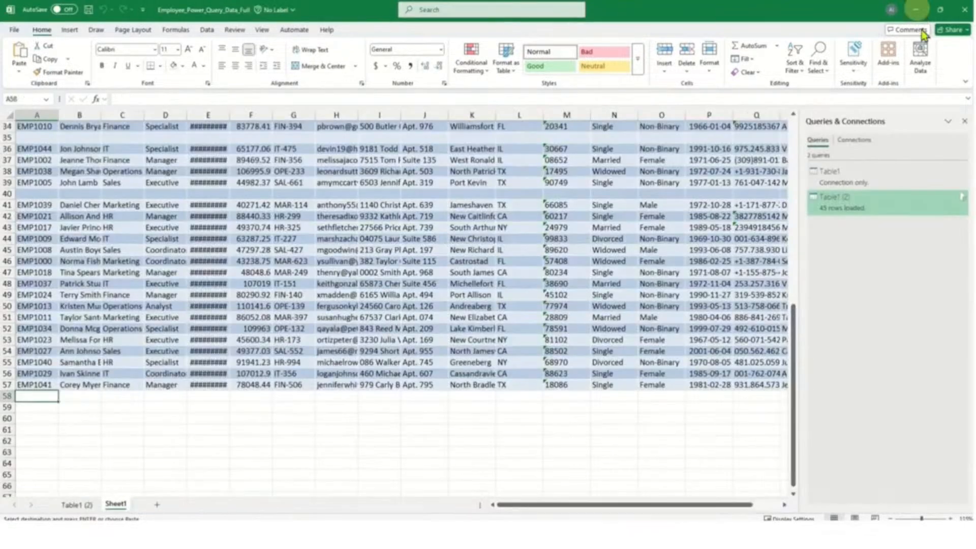
pyautogui.click(36, 396)
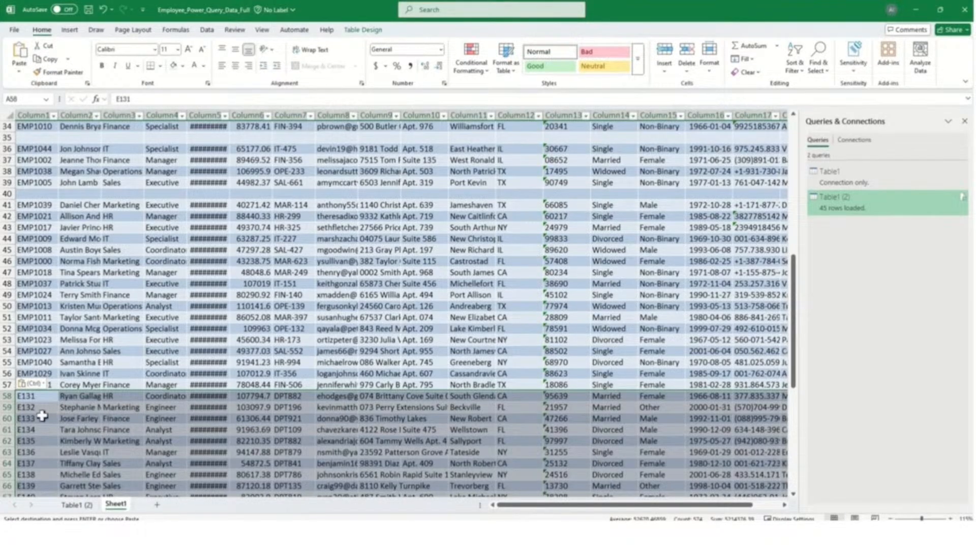
pyautogui.click(42, 364)
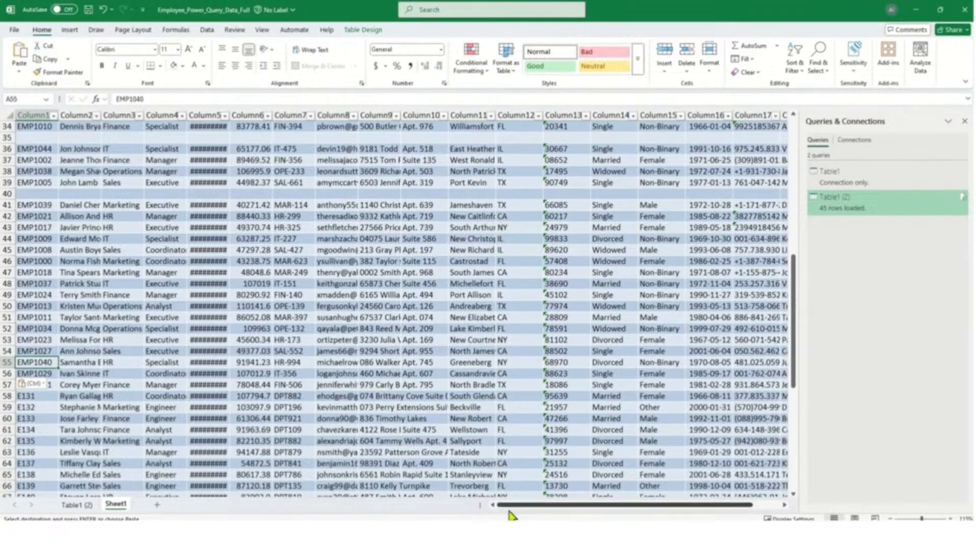
pyautogui.moveTo(546, 507); pyautogui.dragTo(382, 508)
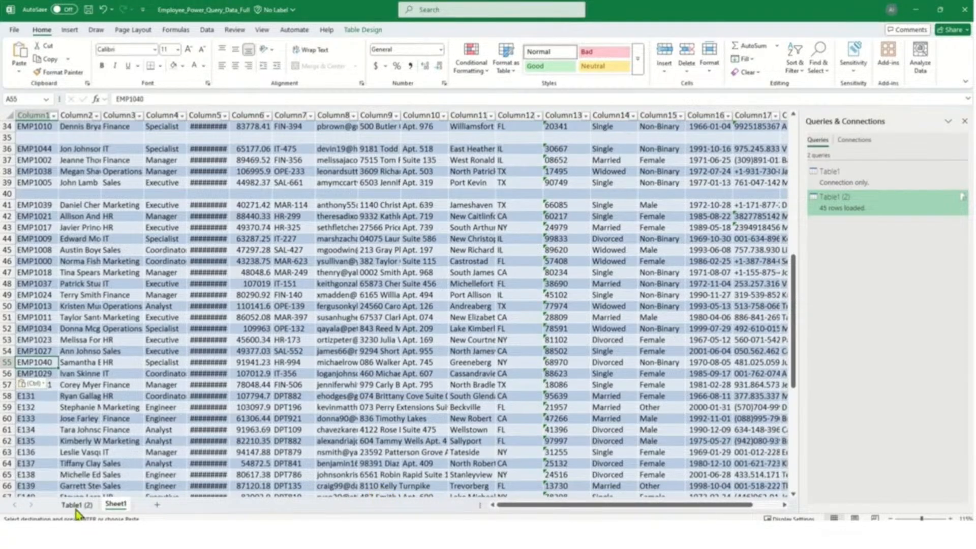
# - Refresh all data on the Table1 (2) sheet to load the records pasted into Sheet1, and check the added rows
pyautogui.scroll(-11, 56, 420)
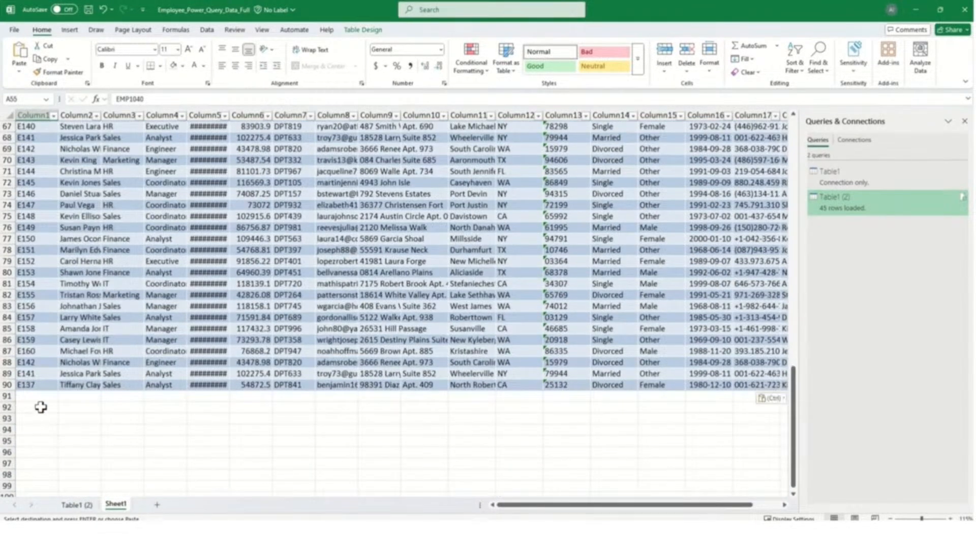
pyautogui.scroll(3, 72, 452)
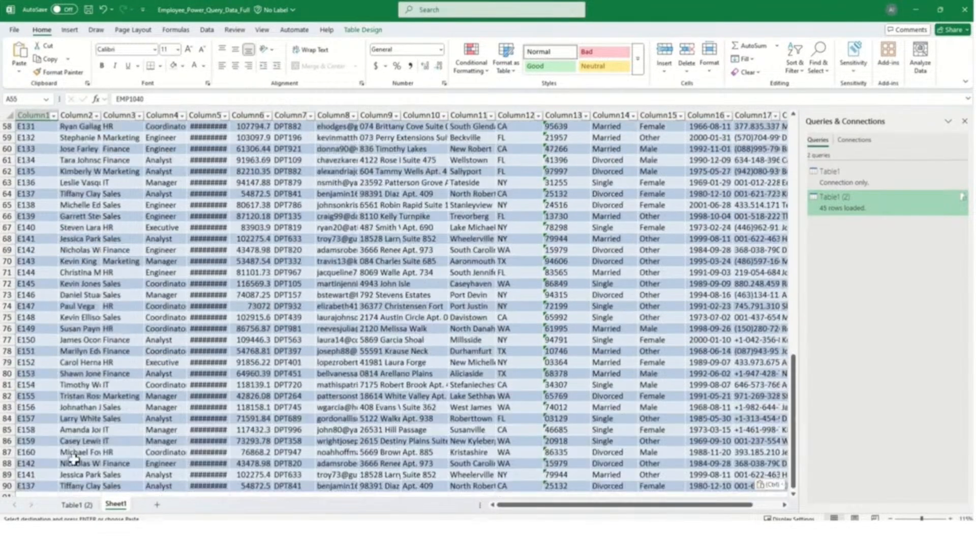
pyautogui.click(76, 506)
pyautogui.click(36, 377)
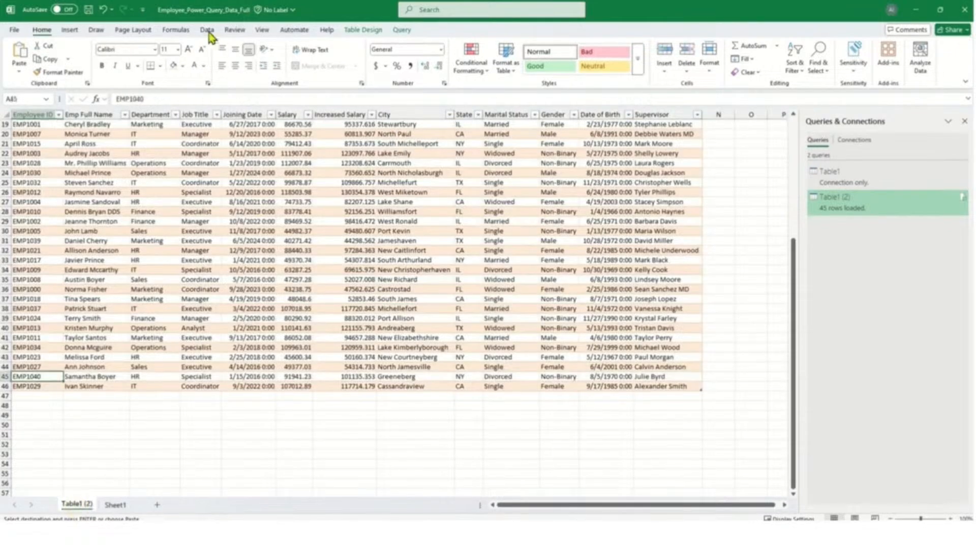
pyautogui.click(207, 31)
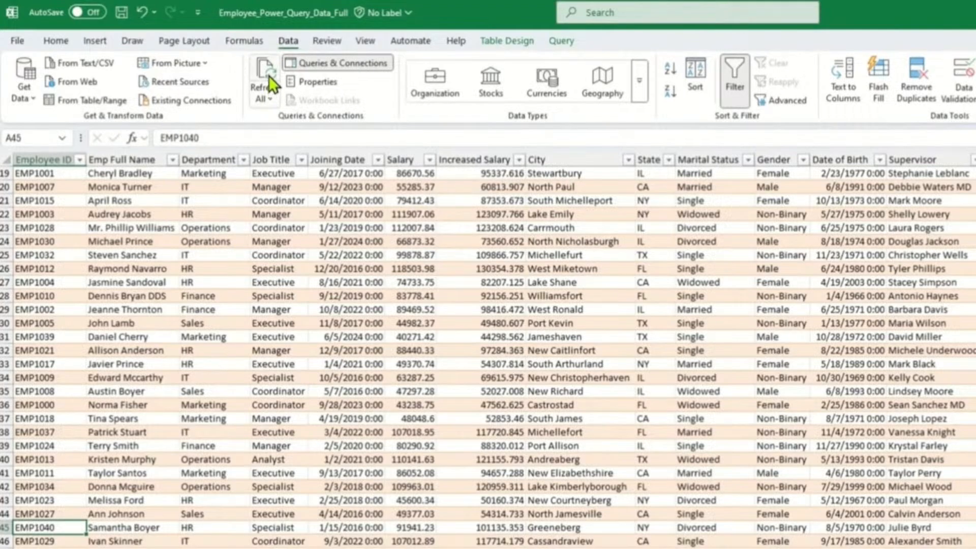
pyautogui.click(270, 89)
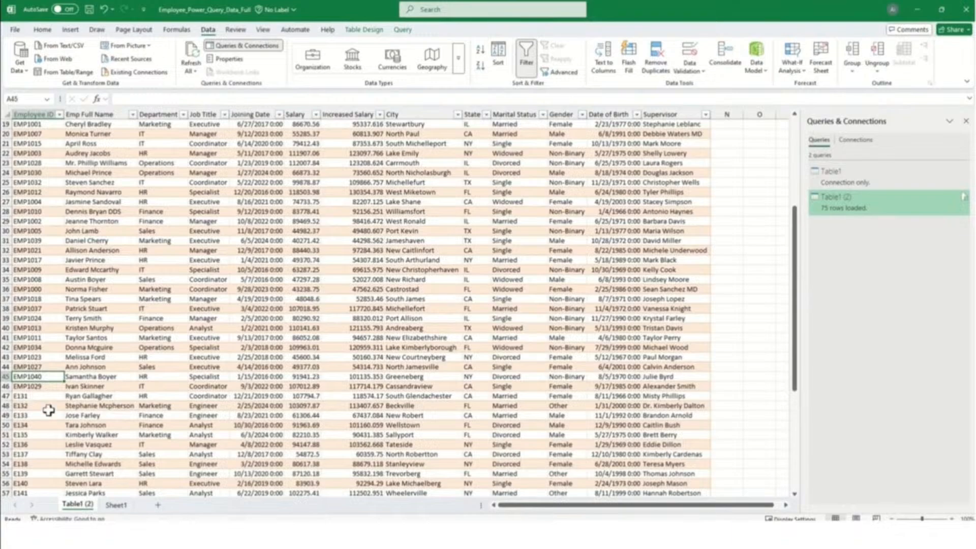
pyautogui.scroll(-2, 660, 424)
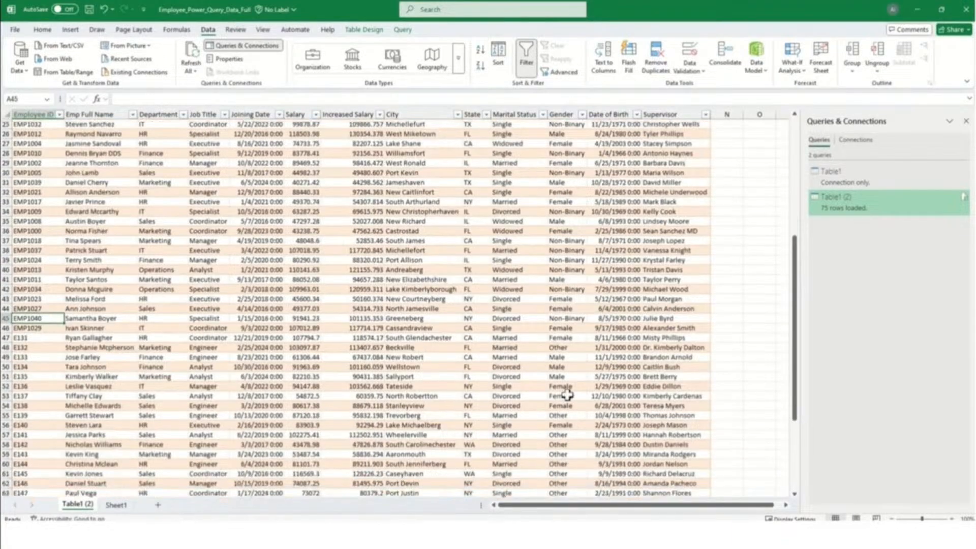
pyautogui.scroll(5, 384, 356)
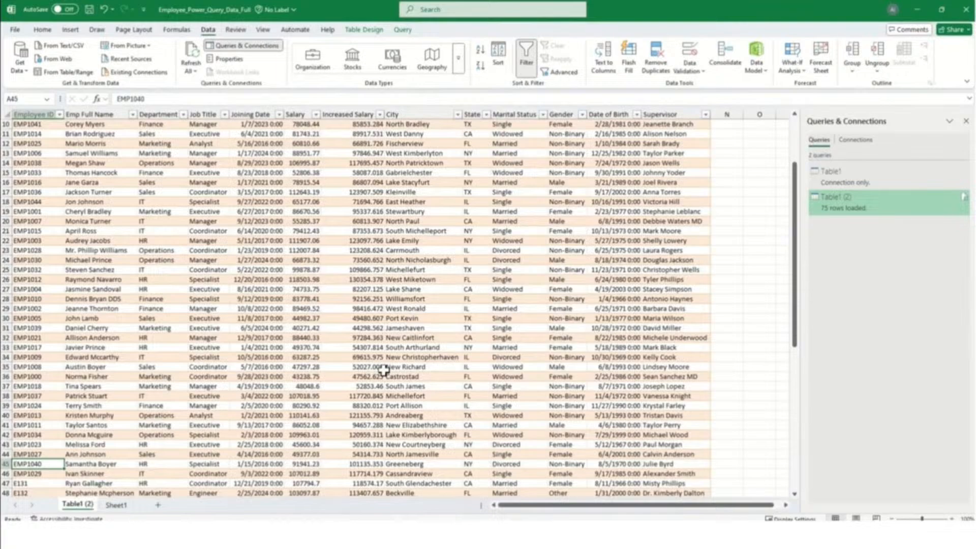
pyautogui.scroll(3, 384, 371)
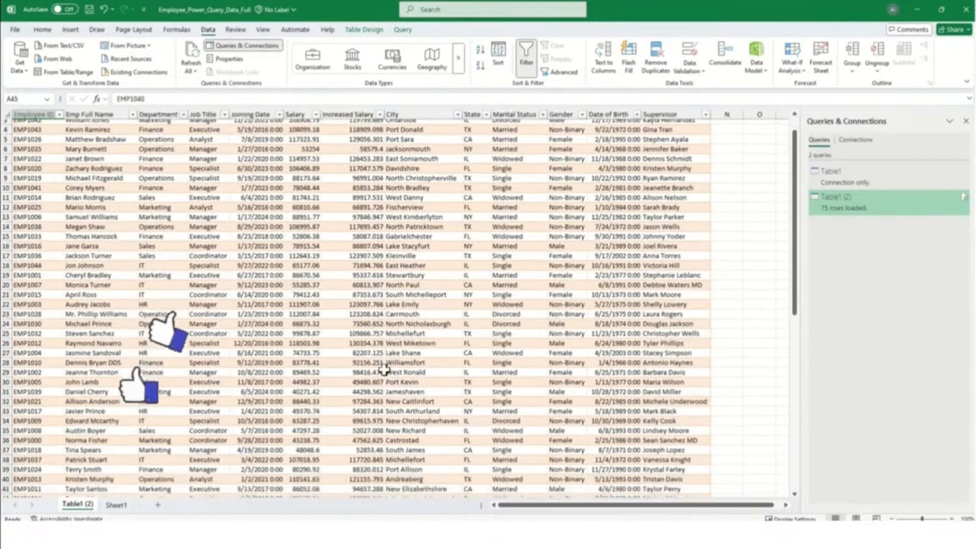
pyautogui.scroll(-3, 384, 370)
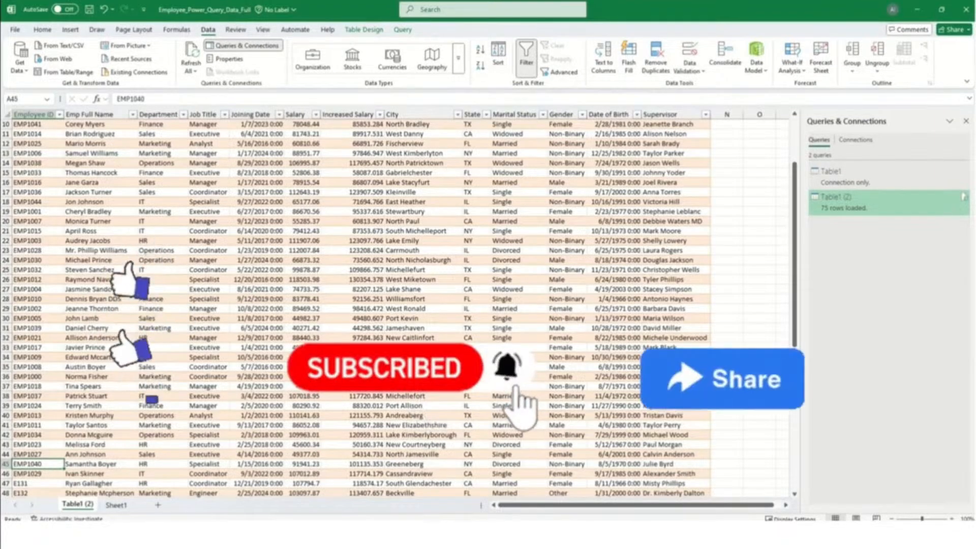
pyautogui.scroll(3, 382, 370)
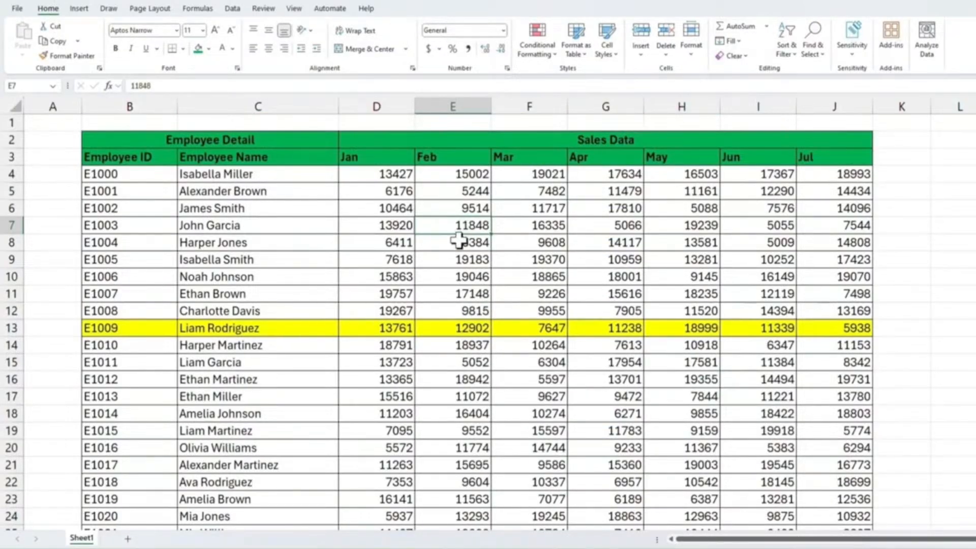
# - Preview the automatic row highlighting by selecting Feb cells E8, E13 and E19 in the employee sales table
pyautogui.click(457, 244)
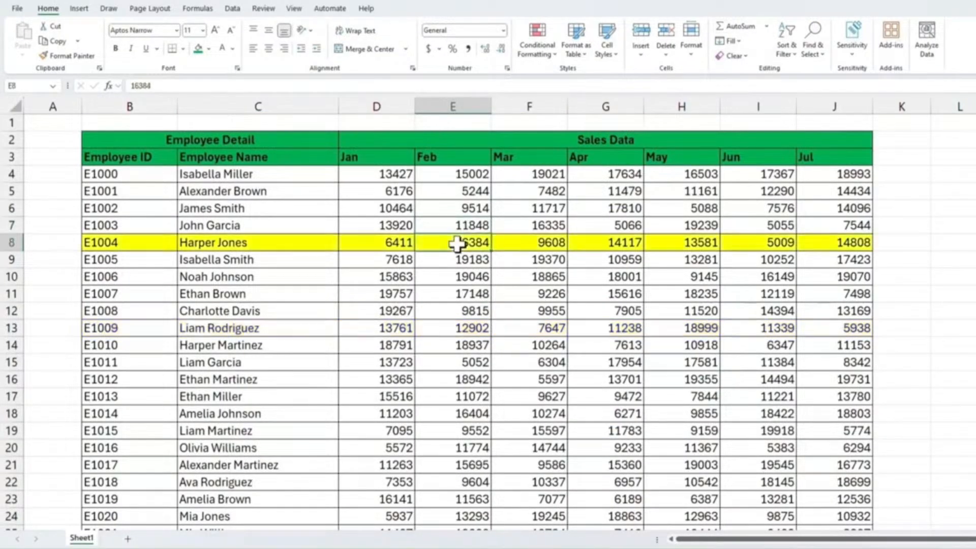
pyautogui.click(445, 329)
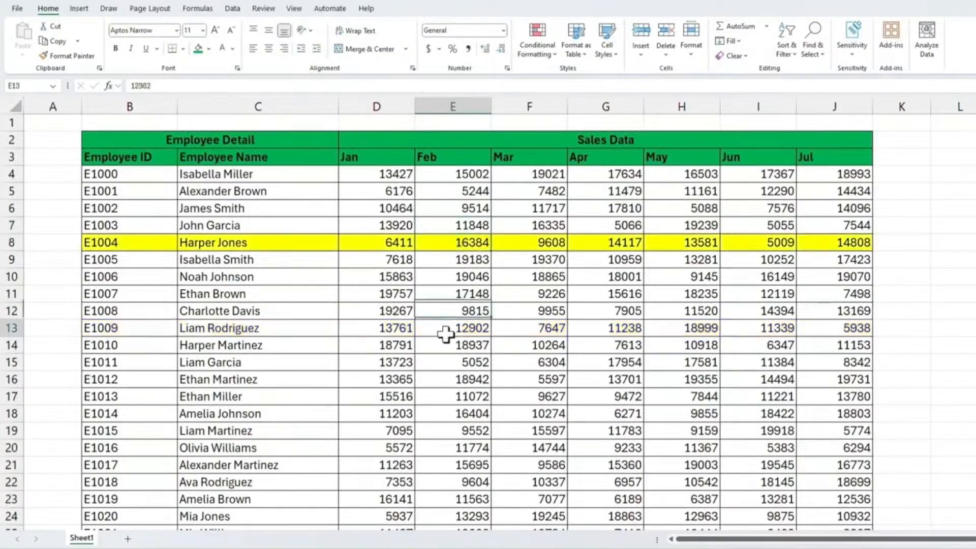
pyautogui.click(432, 430)
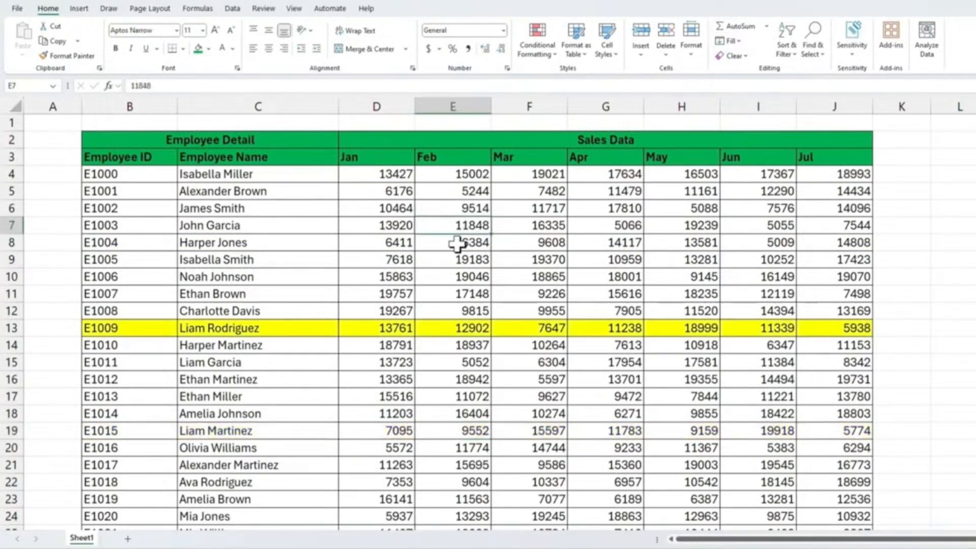
pyautogui.click(454, 242)
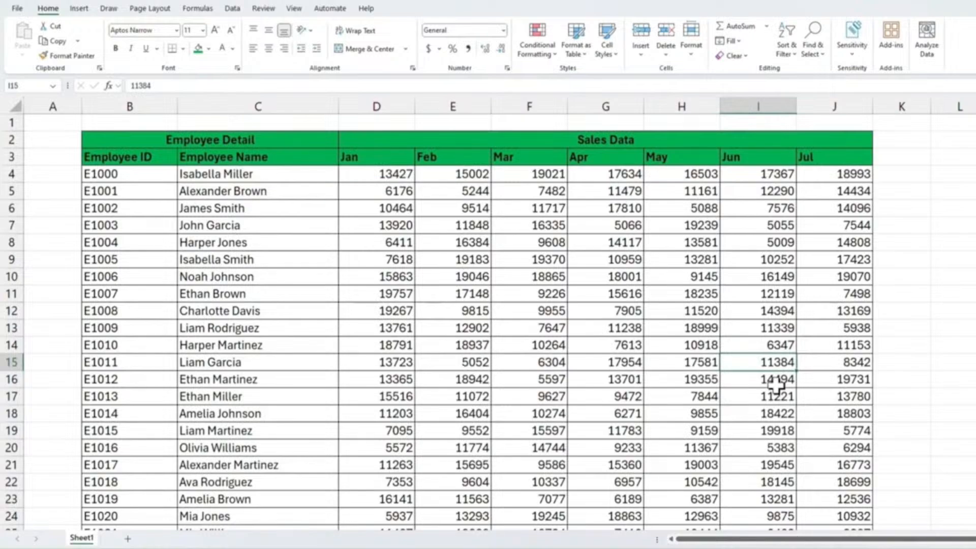
# - Set up a formula-based conditional formatting rule for the entire employee sales table using =row()=cell("row")
pyautogui.click(591, 330)
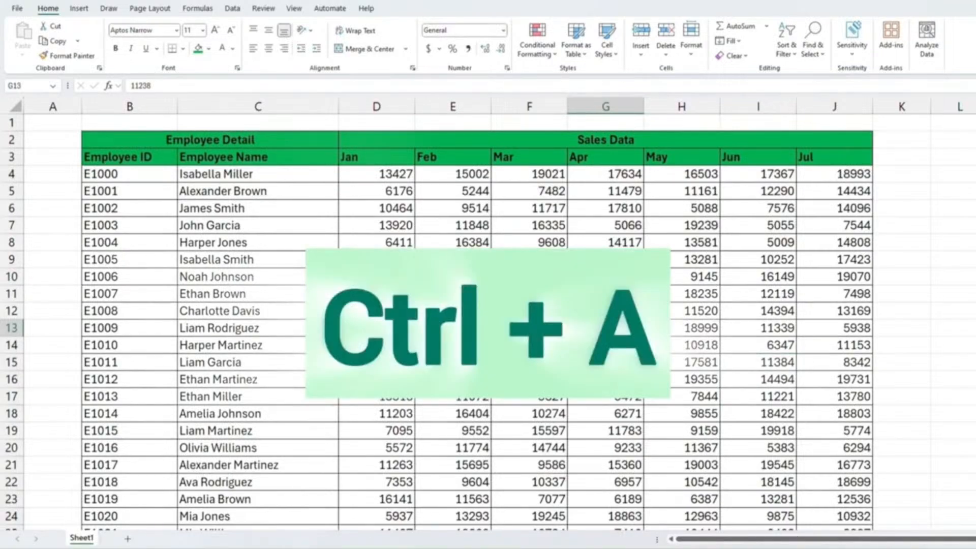
pyautogui.hotkey('ctrl', 'a')
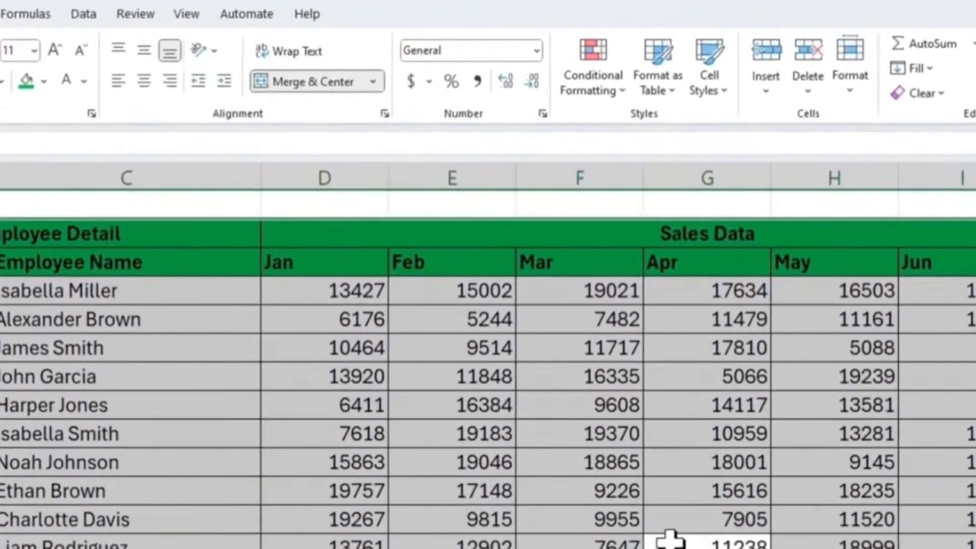
pyautogui.click(596, 86)
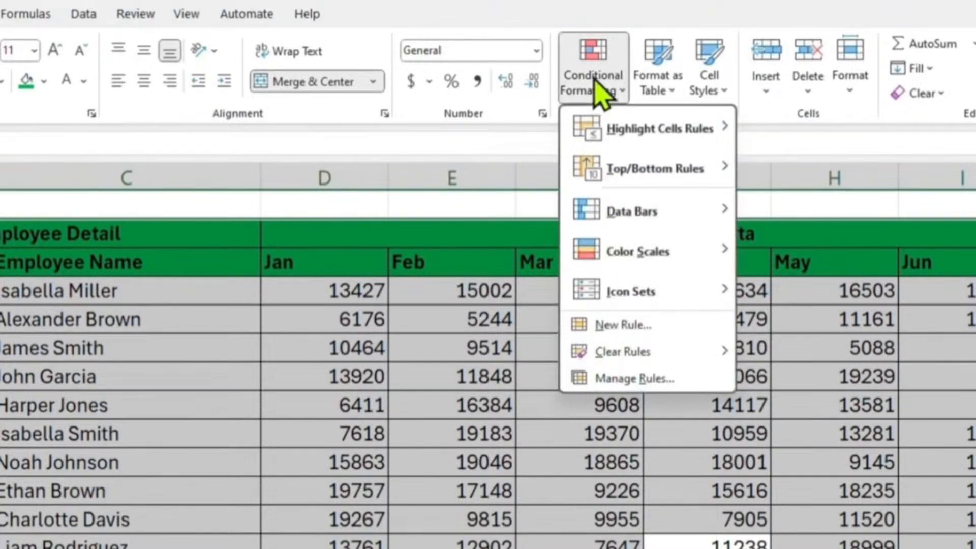
pyautogui.click(622, 328)
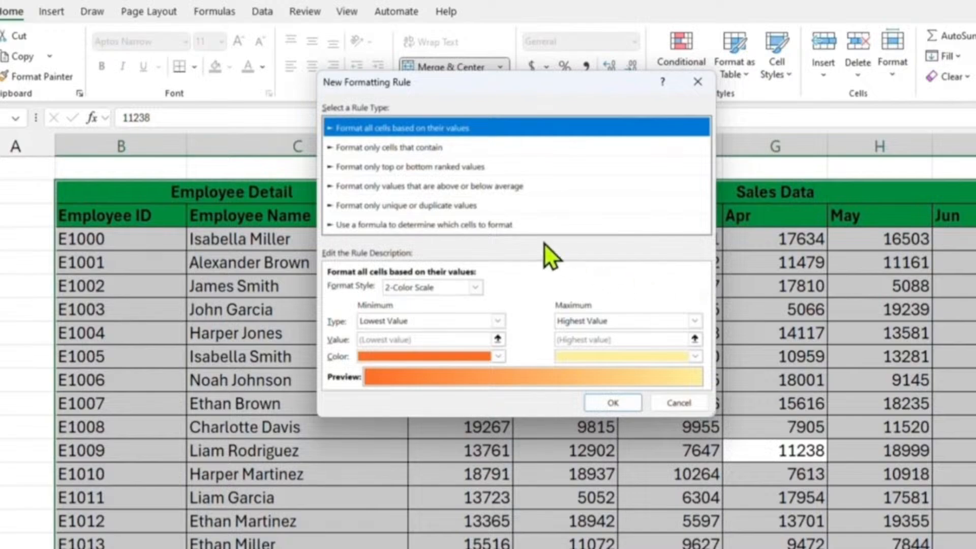
pyautogui.click(478, 226)
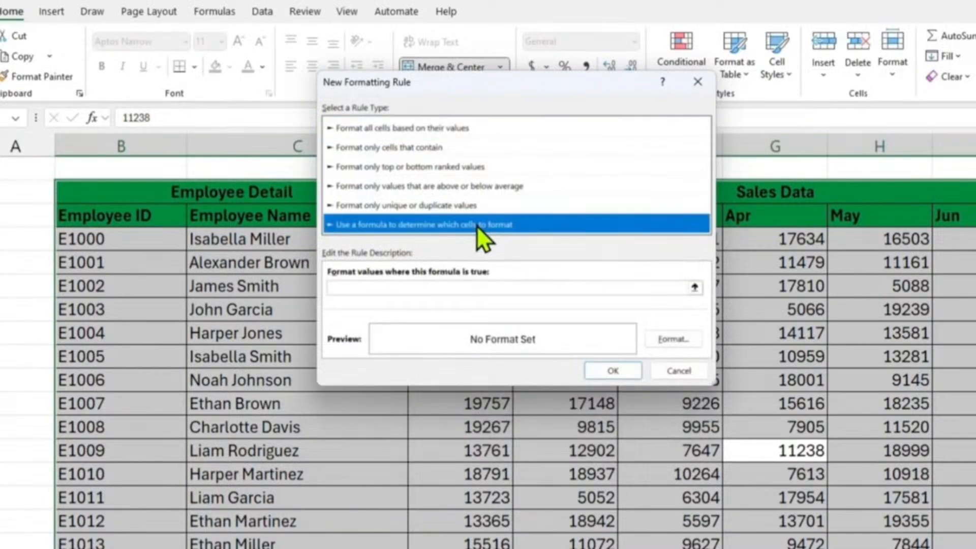
pyautogui.click(454, 289)
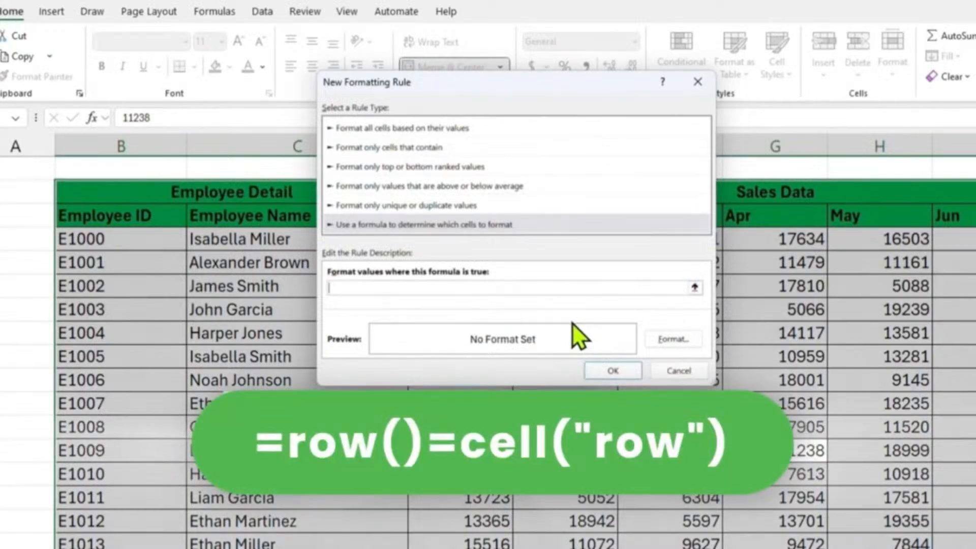
pyautogui.write('=row')
pyautogui.write('()=cell("row")')
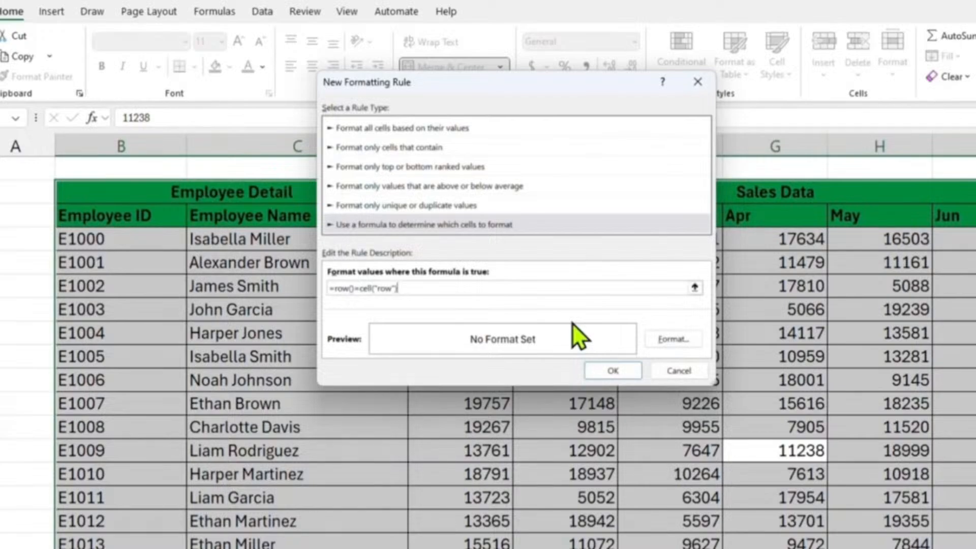
# - Give the new formatting rule a yellow background fill and apply it to the sales table
pyautogui.click(685, 344)
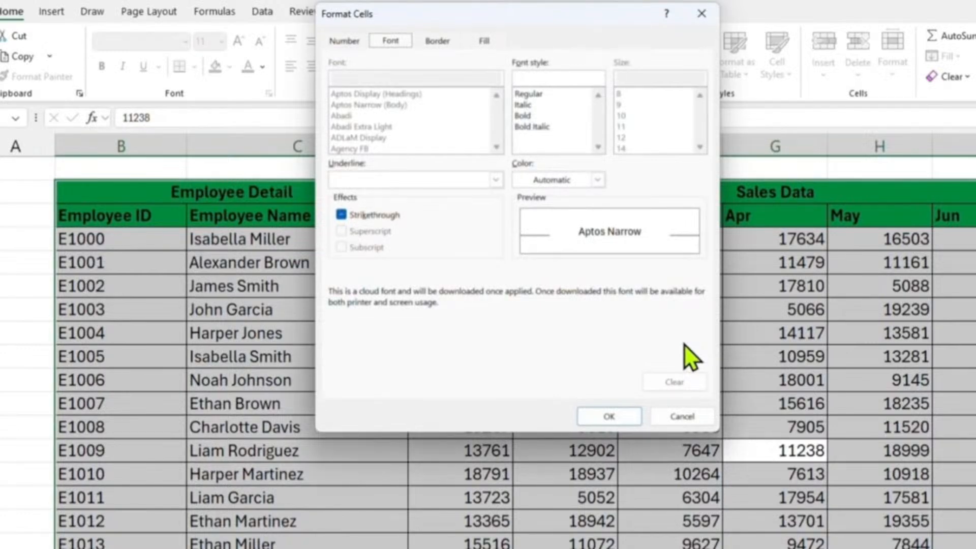
pyautogui.click(479, 41)
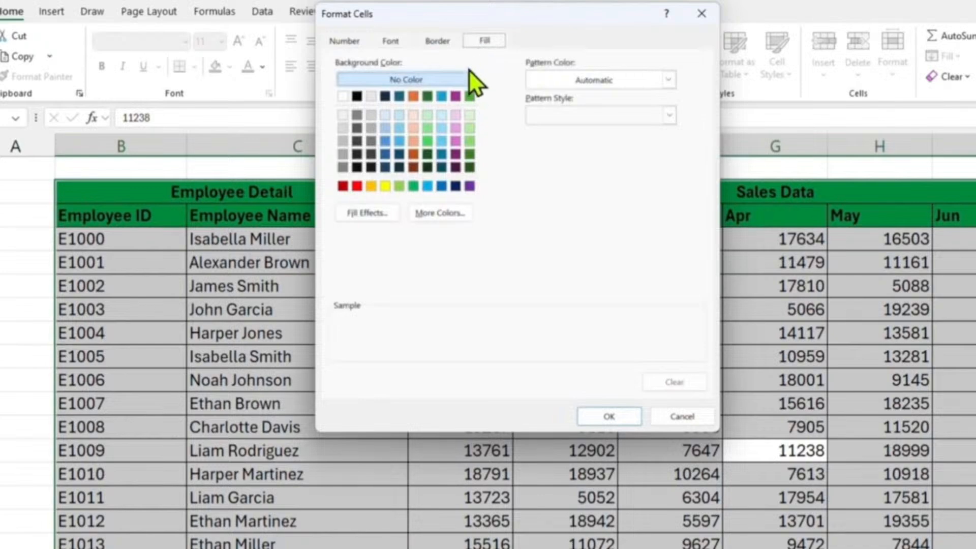
pyautogui.click(357, 186)
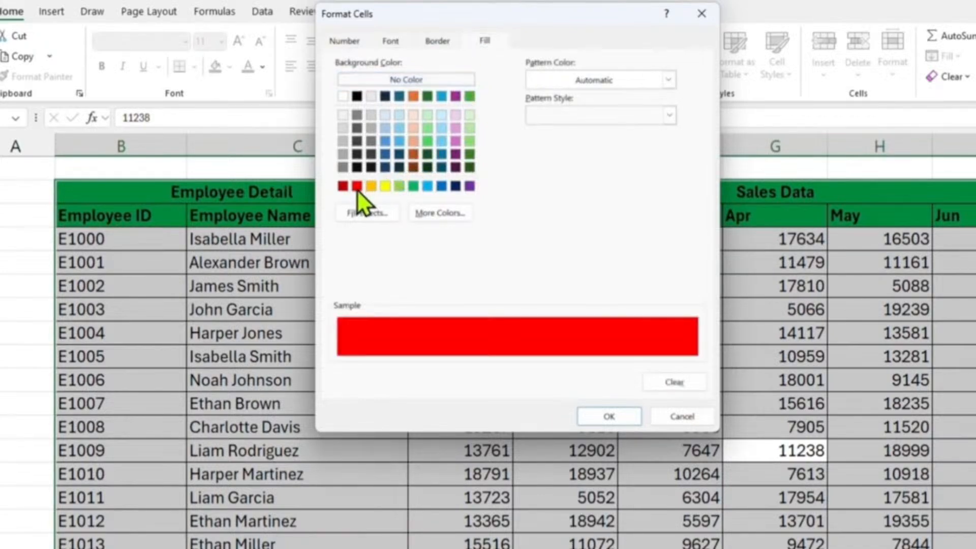
pyautogui.click(386, 187)
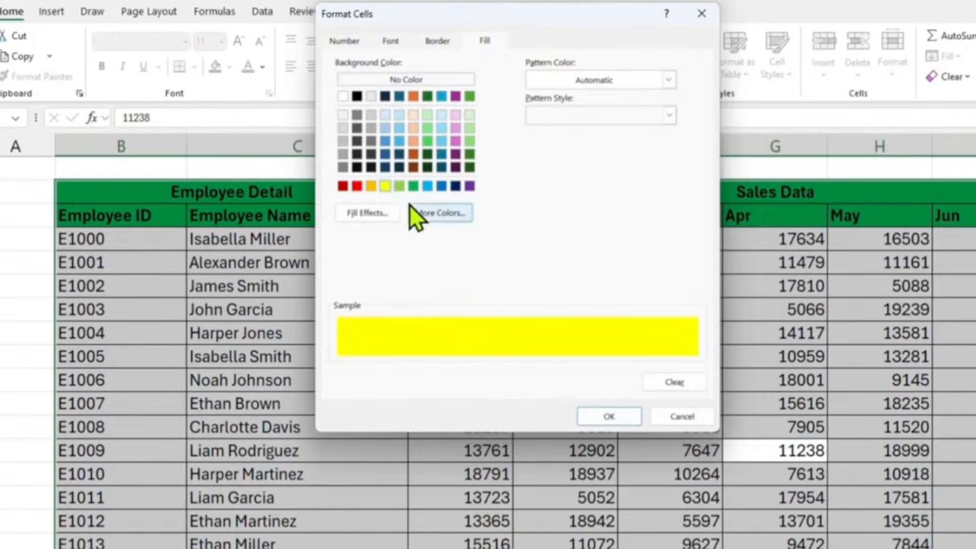
pyautogui.click(609, 420)
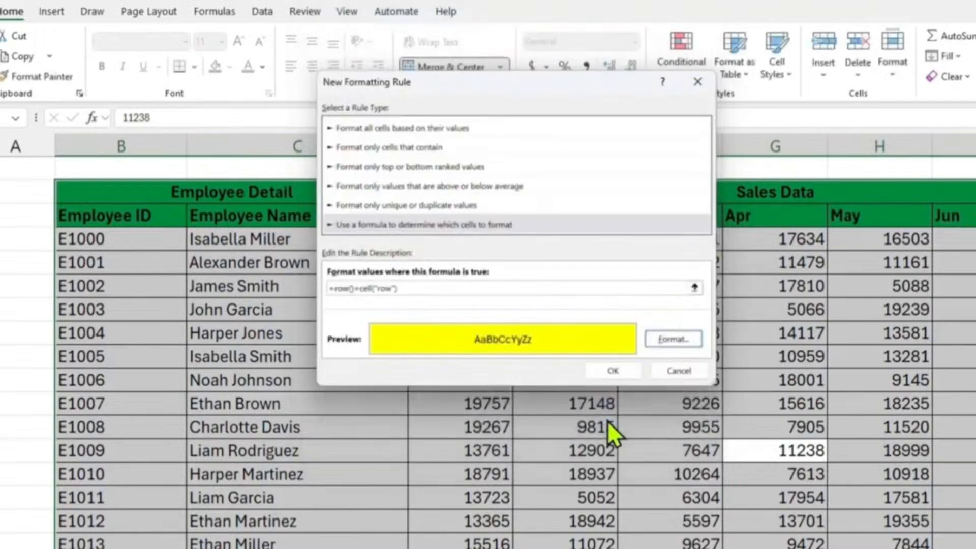
pyautogui.click(615, 371)
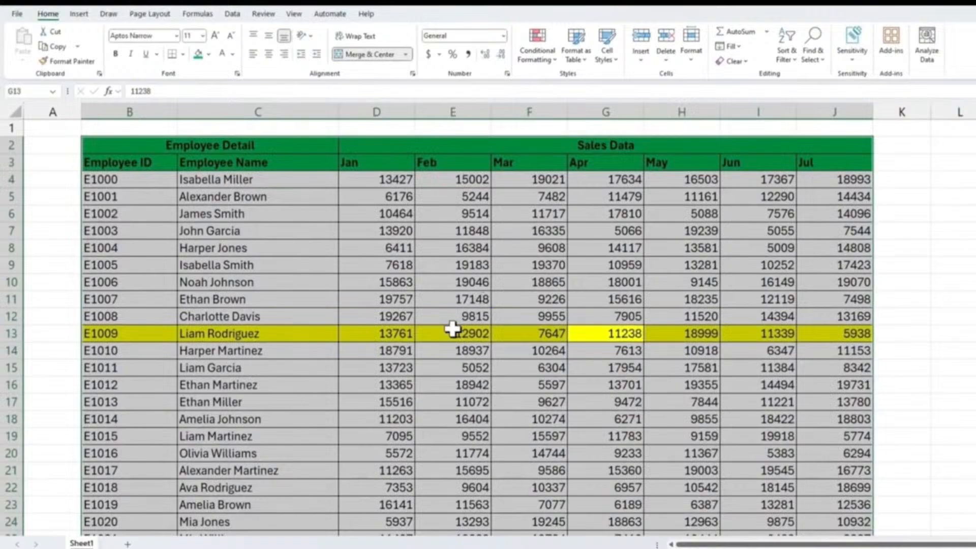
# - Test the row highlight rule by selecting cells E17, D9 and E7 in the sales table
pyautogui.click(430, 397)
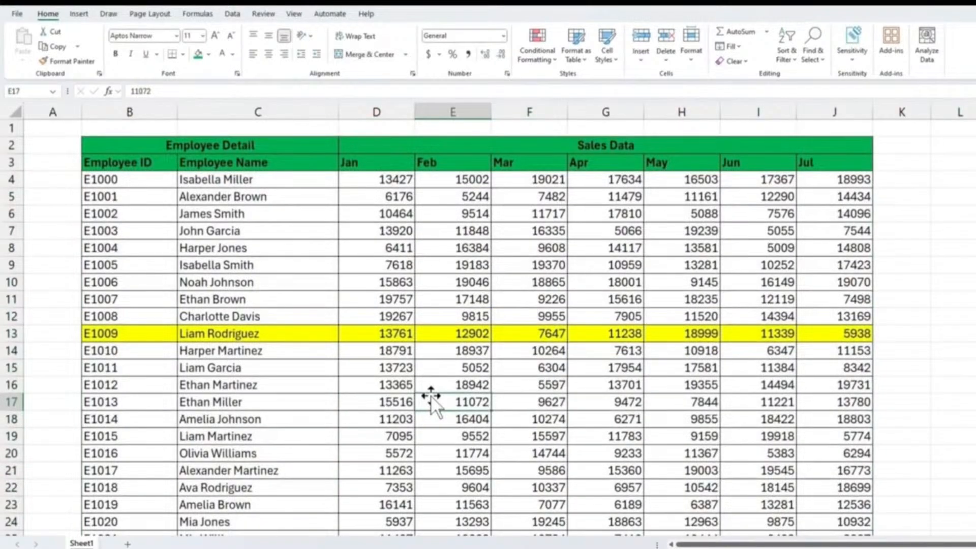
pyautogui.click(381, 265)
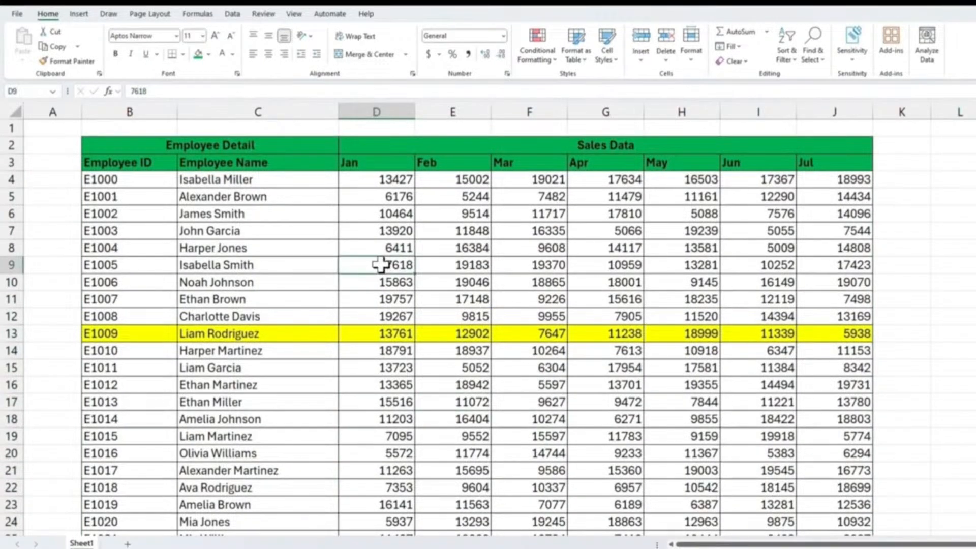
pyautogui.click(460, 226)
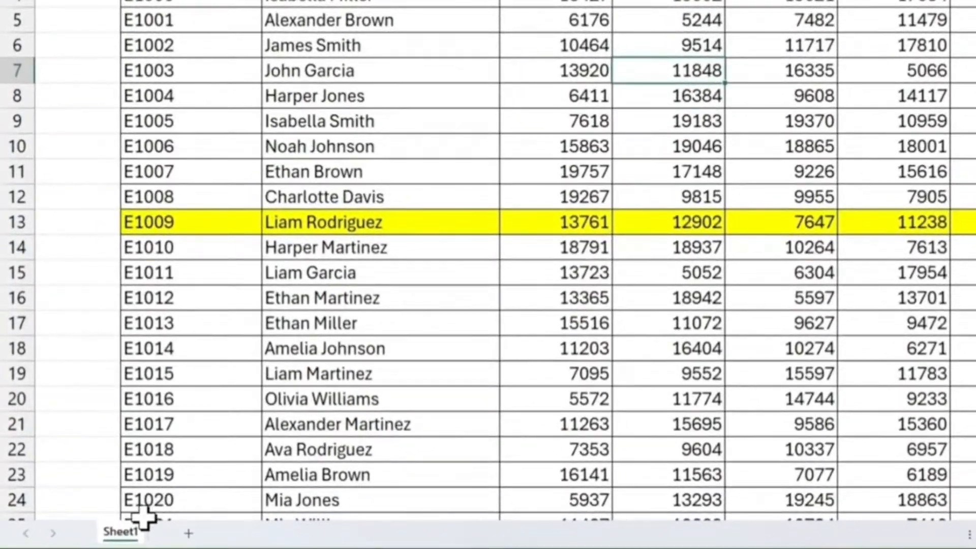
# - Open the code module of Sheet1 and add a Worksheet SelectionChange event procedure
pyautogui.rightClick(129, 537)
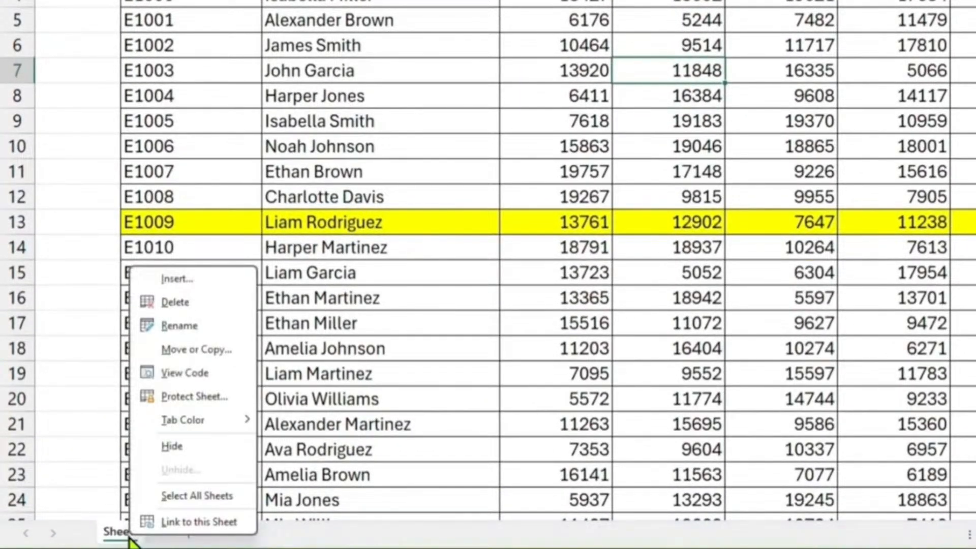
pyautogui.click(187, 373)
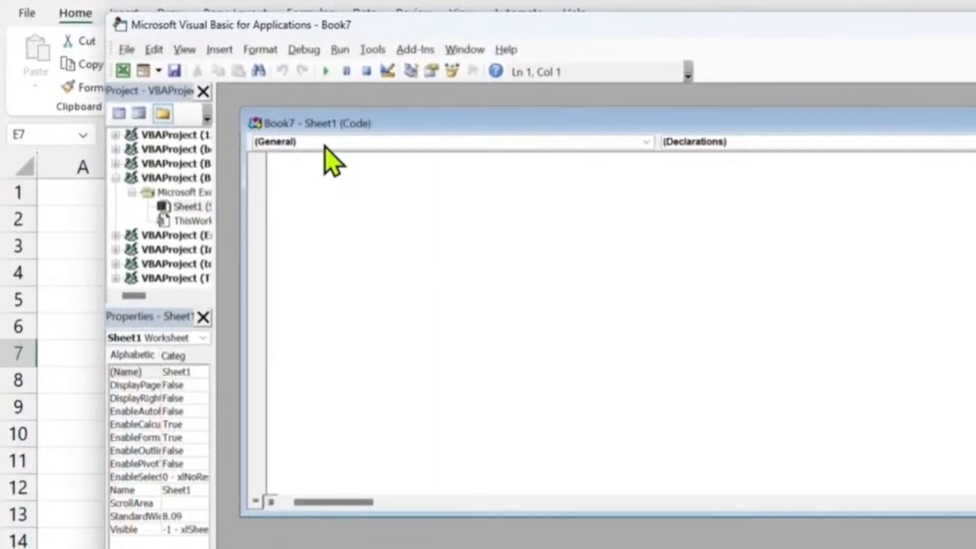
pyautogui.click(324, 144)
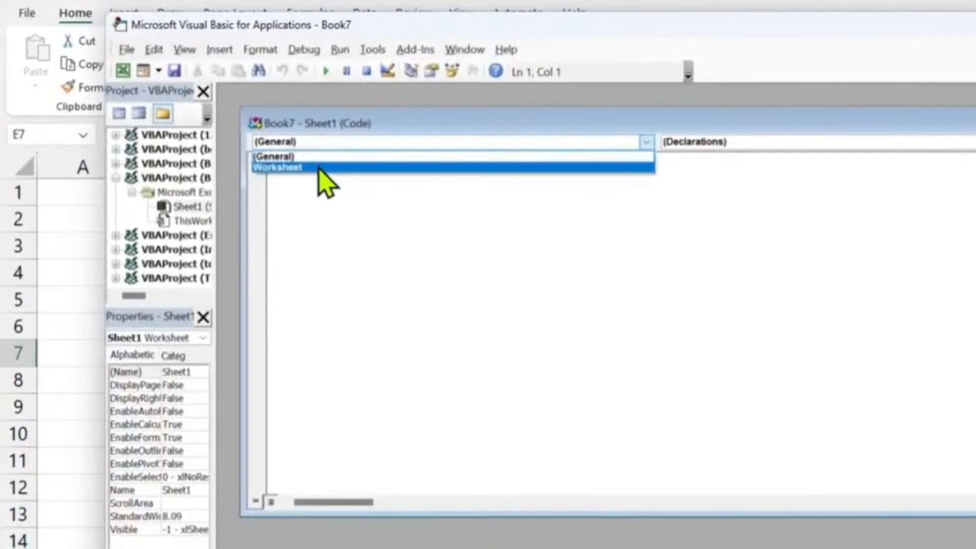
pyautogui.click(321, 169)
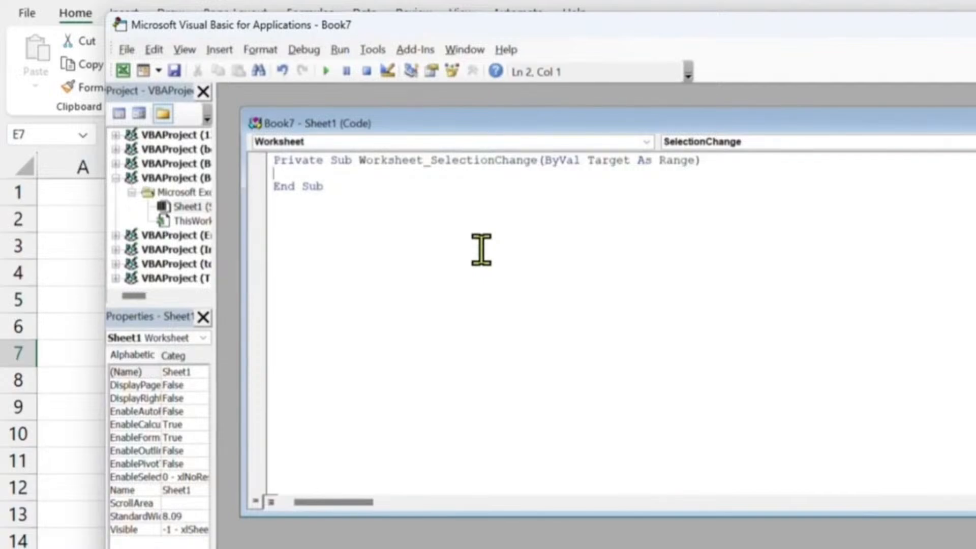
# - Enter target.calculate inside the SelectionChange procedure, then close the code editor to return to the sales table
pyautogui.write('target')
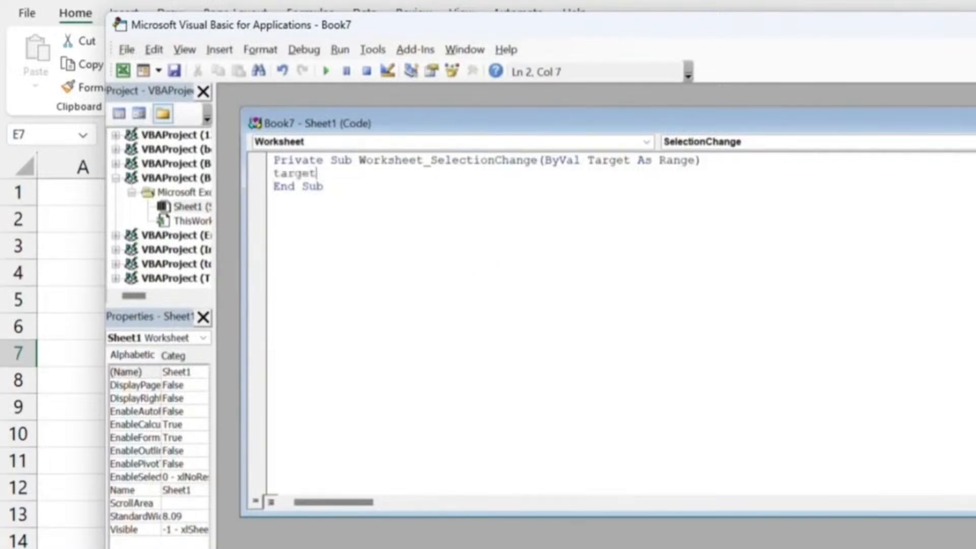
pyautogui.write('.calccu')
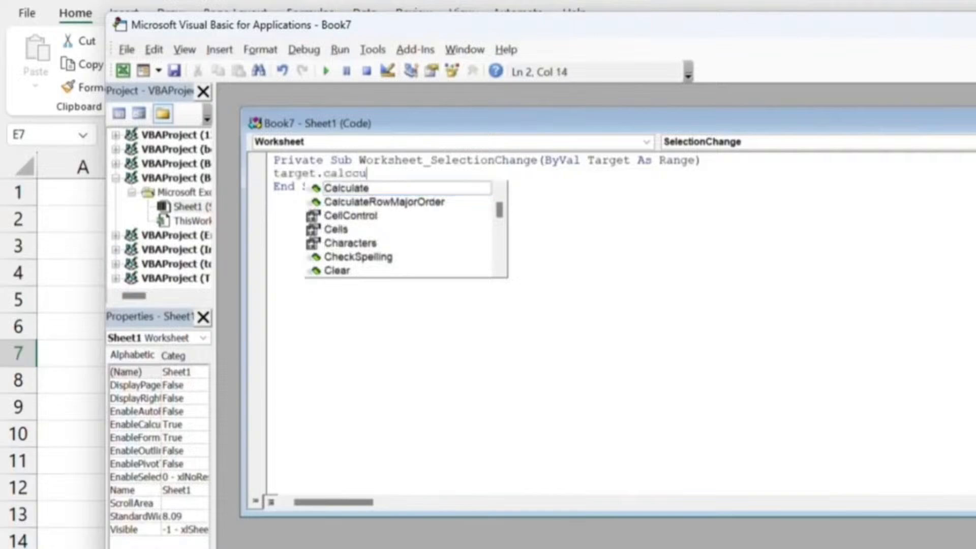
pyautogui.press('BackSpace')
pyautogui.press('BackSpace')
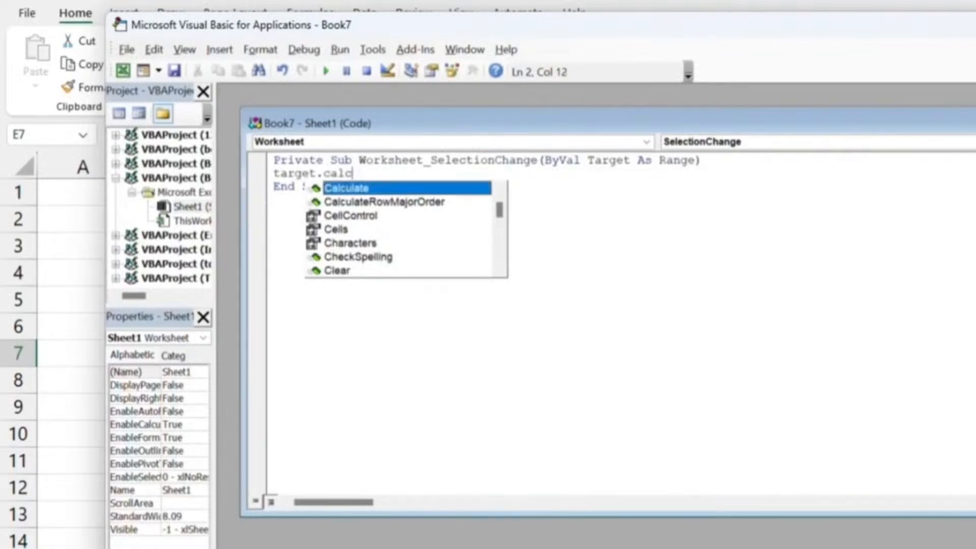
pyautogui.write('ulate')
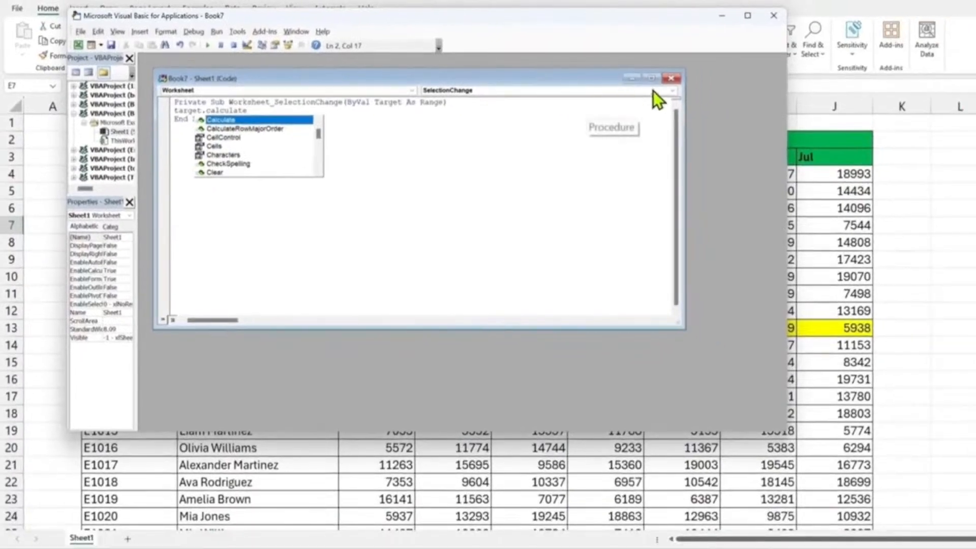
pyautogui.click(670, 78)
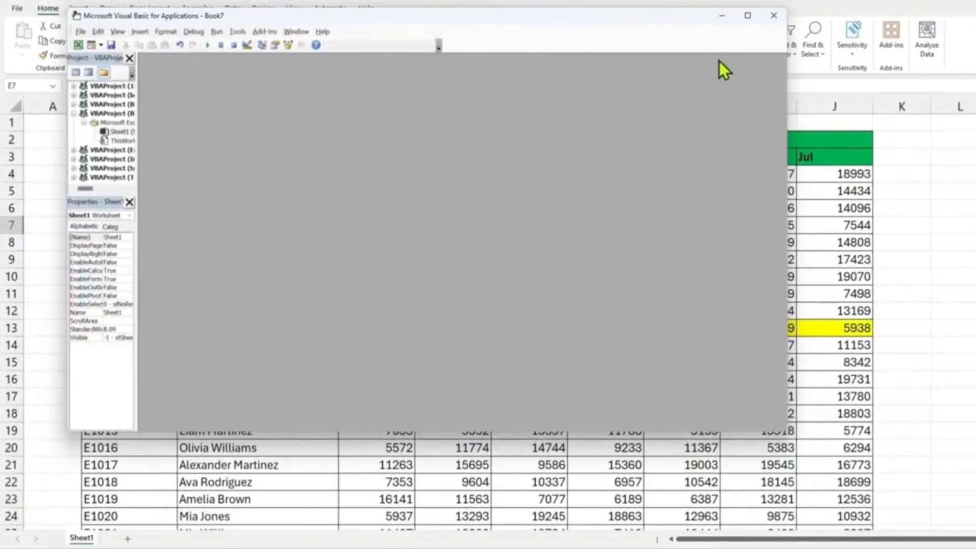
pyautogui.click(774, 16)
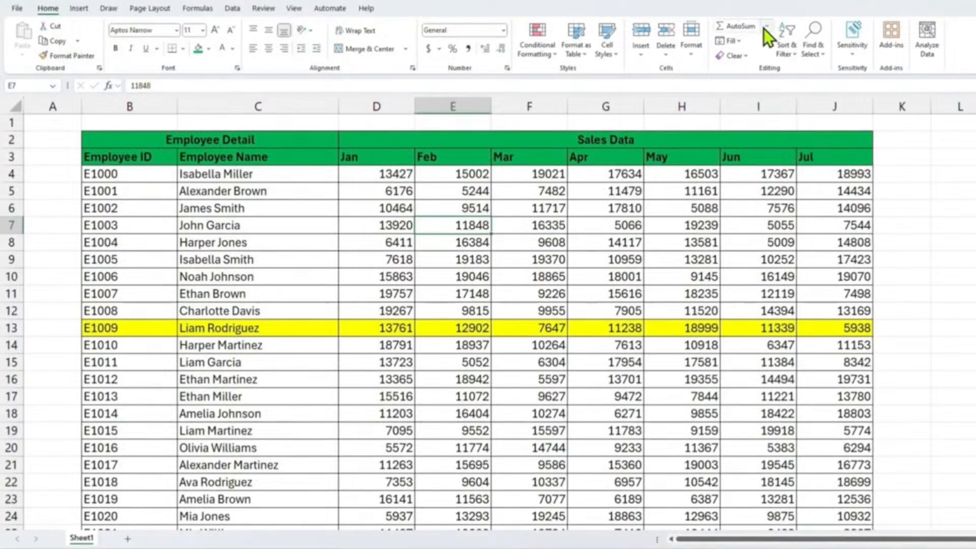
# - Test the automatic row highlighting by selecting cells E8, E13, E19 and F22 in the sales table
pyautogui.click(454, 240)
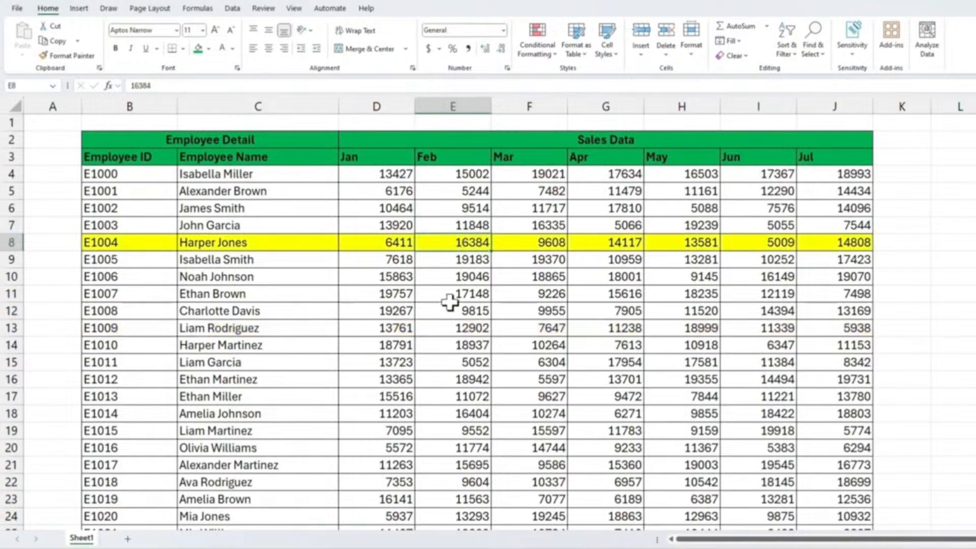
pyautogui.click(446, 332)
pyautogui.click(432, 431)
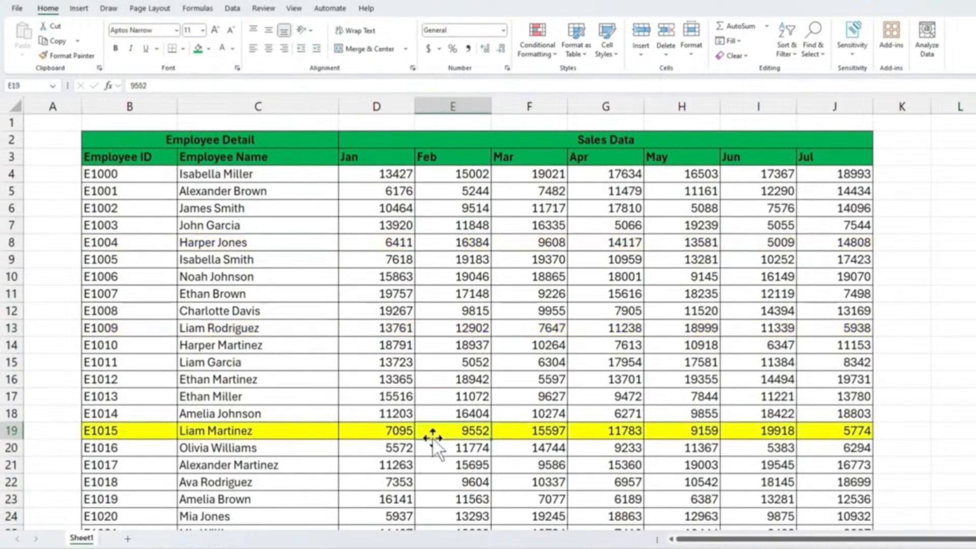
pyautogui.click(543, 483)
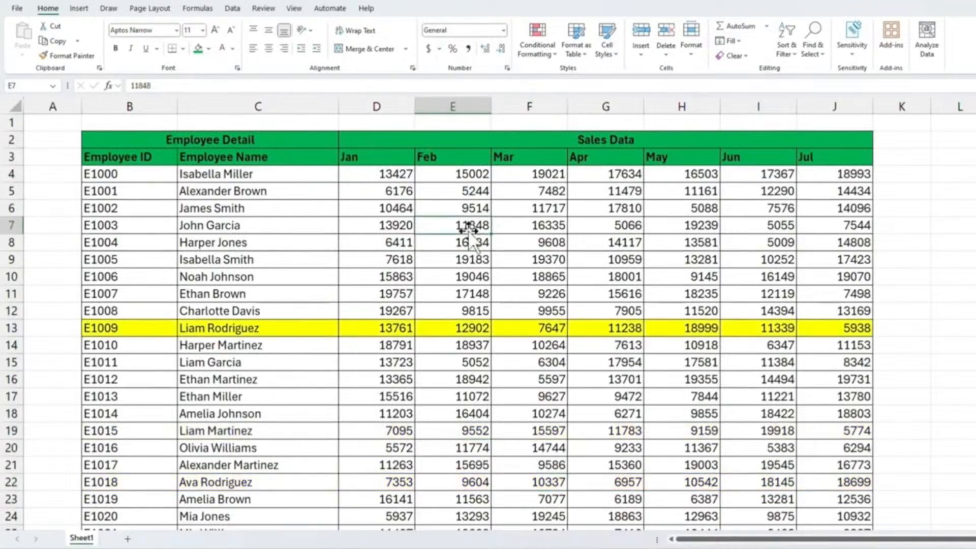
# - Check the row highlighting across more columns by selecting E8, E13, E19, F22, H9, D6, D18, D22 and G16
pyautogui.click(469, 241)
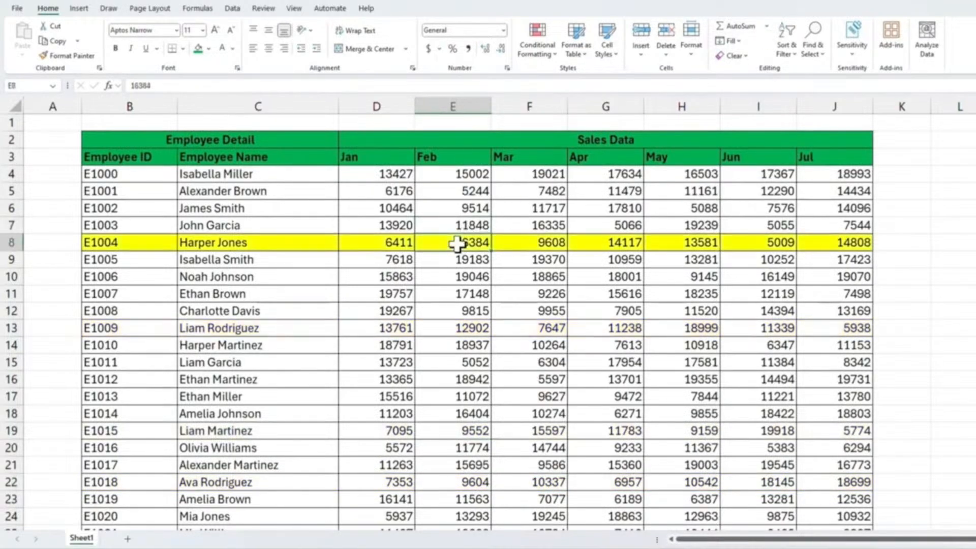
pyautogui.click(446, 332)
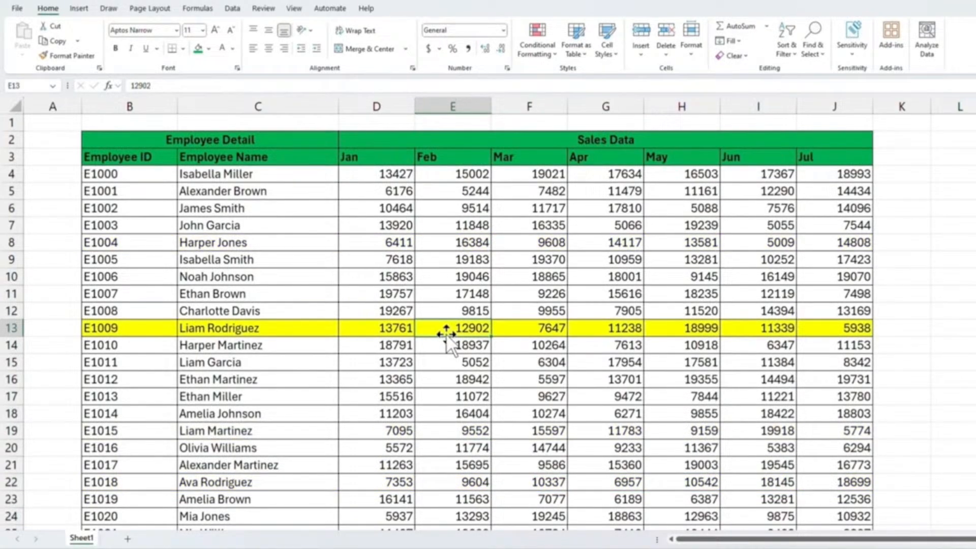
pyautogui.click(433, 429)
pyautogui.click(541, 483)
pyautogui.click(702, 259)
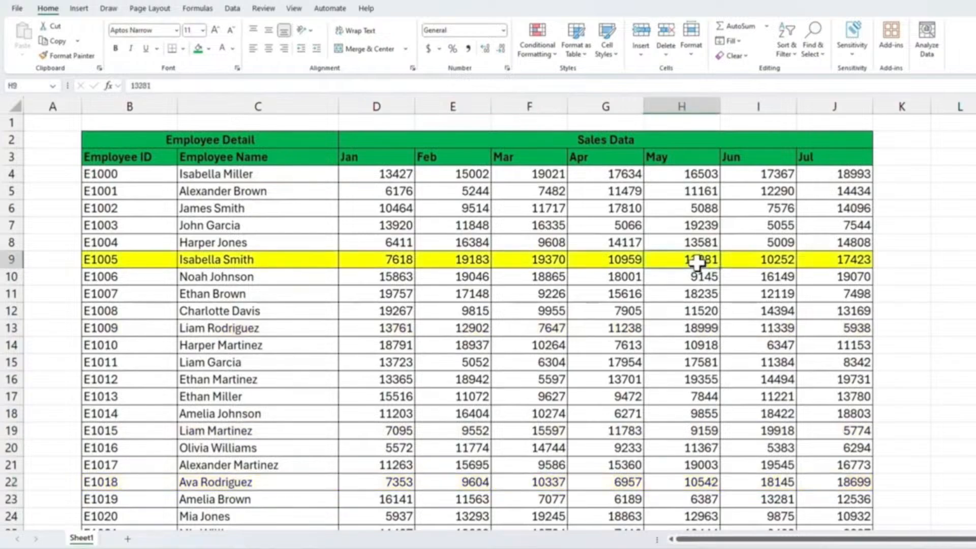
pyautogui.click(393, 208)
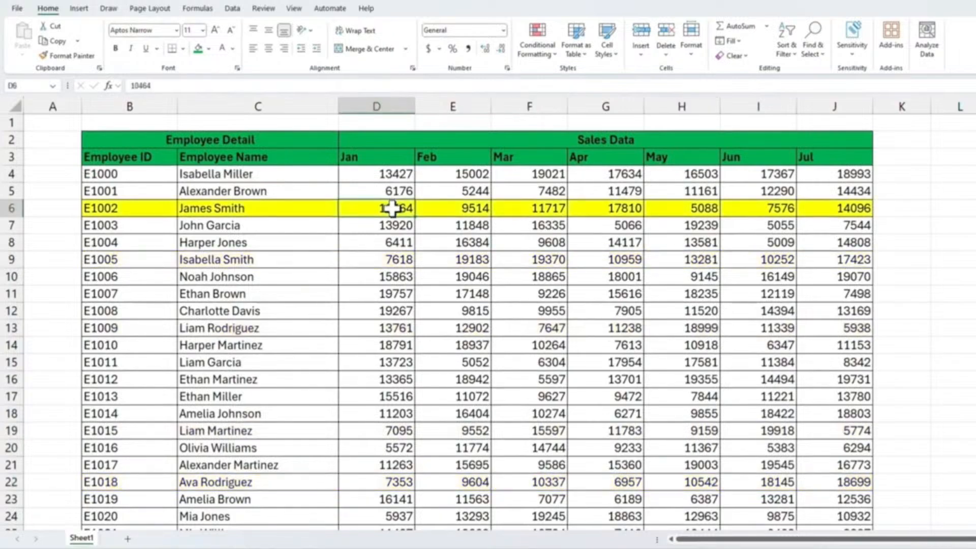
pyautogui.click(383, 414)
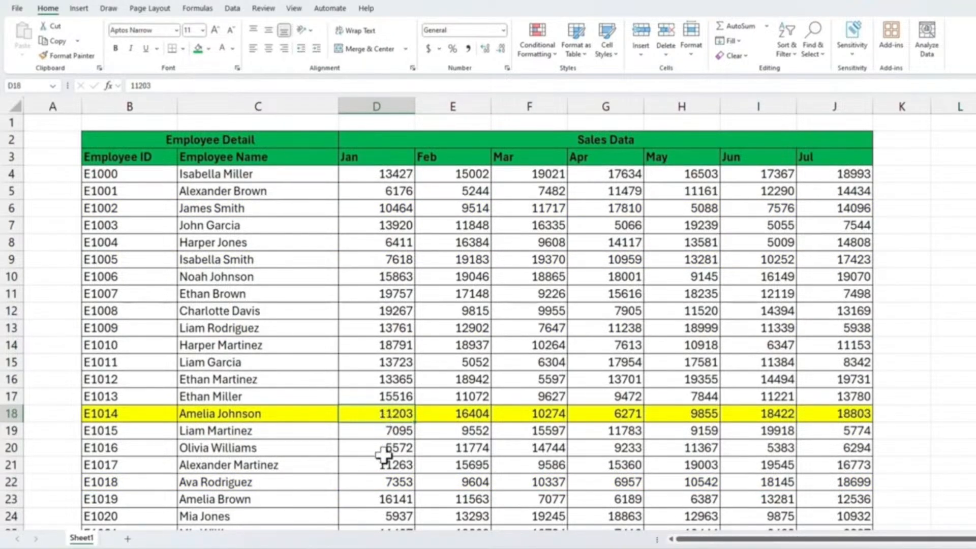
pyautogui.click(382, 483)
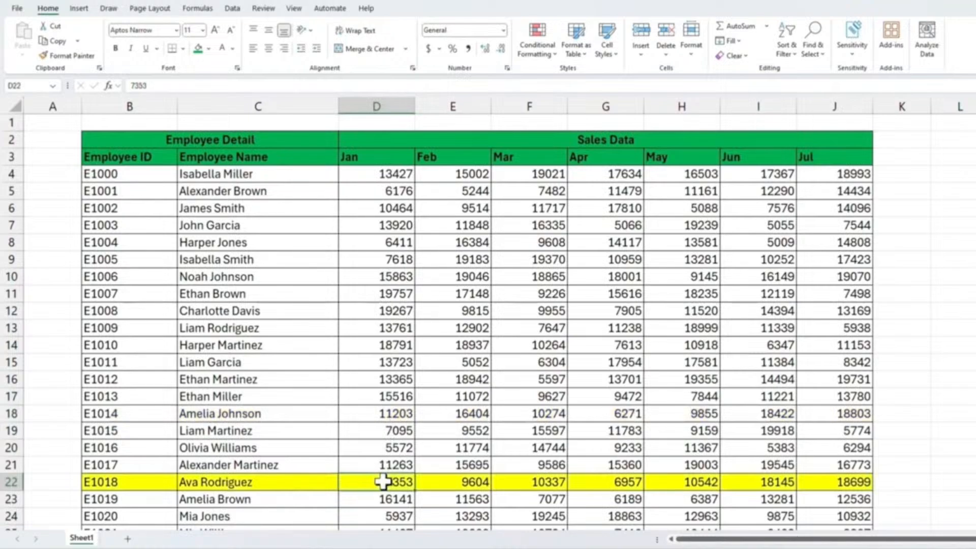
pyautogui.click(593, 379)
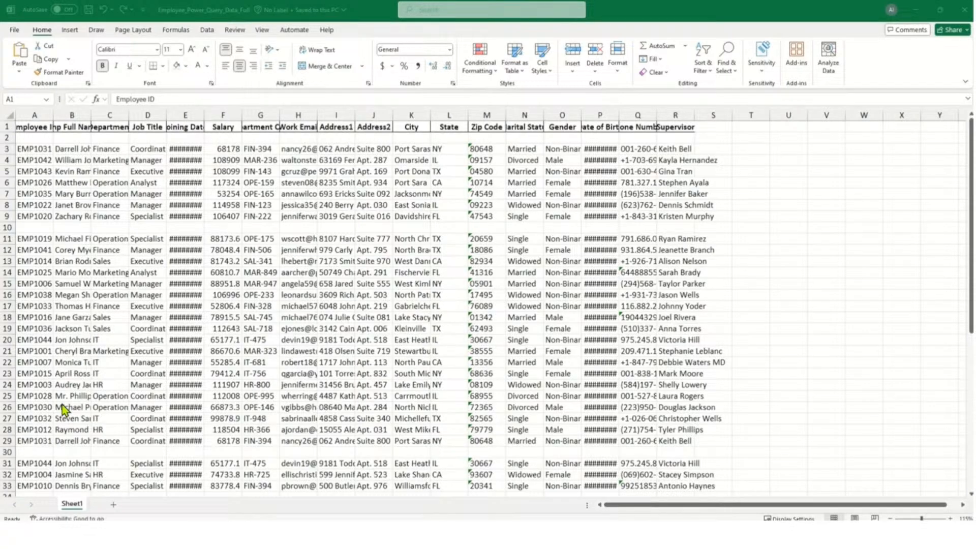
# - In the Employee_Power_Query_Data_Full workbook, try selecting all data from cell C5, extend the selection to the whole sheet and examine its extent
pyautogui.click(316, 411)
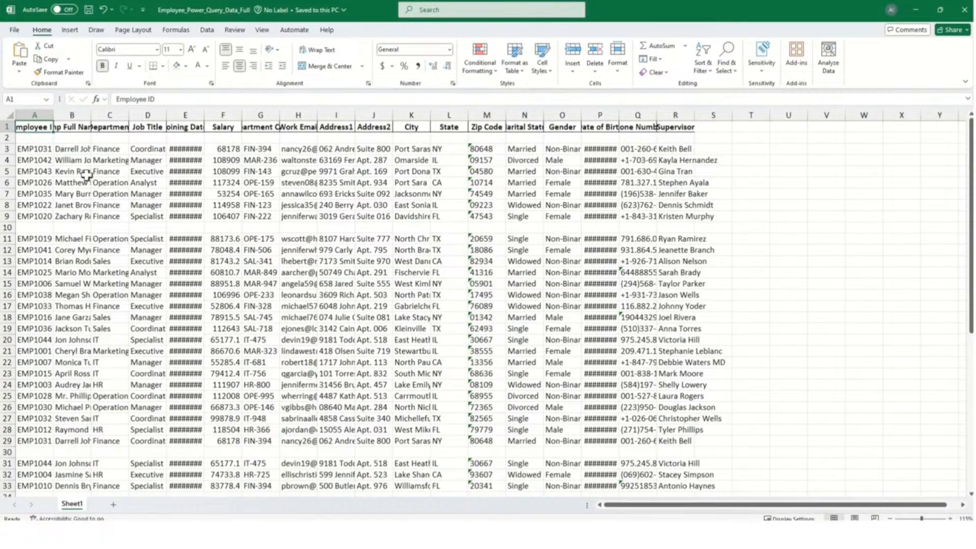
pyautogui.click(45, 172)
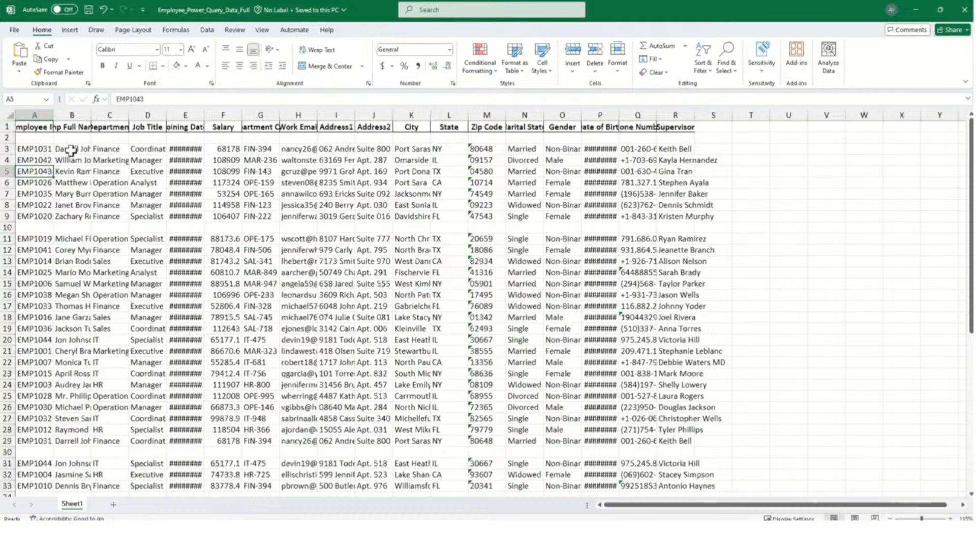
pyautogui.click(106, 173)
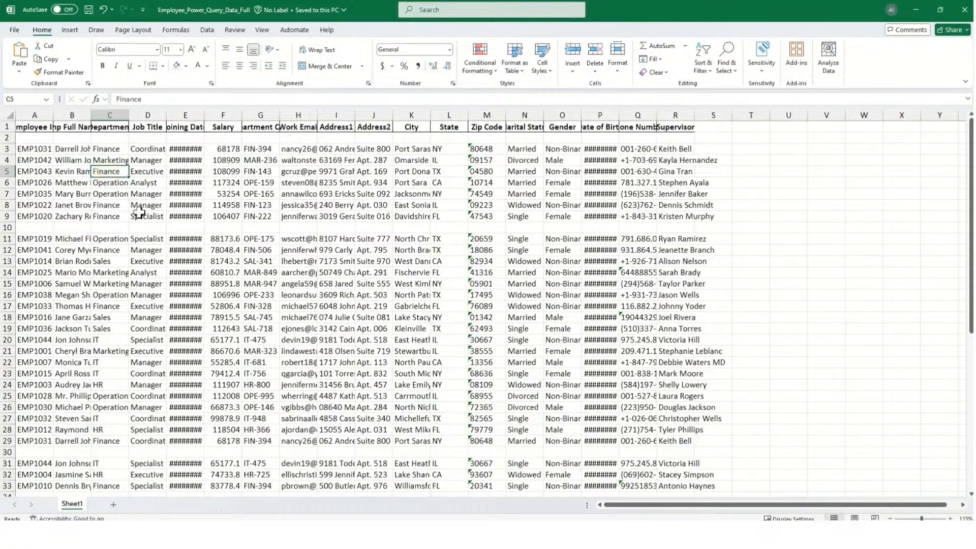
pyautogui.hotkey('ctrl', 'a')
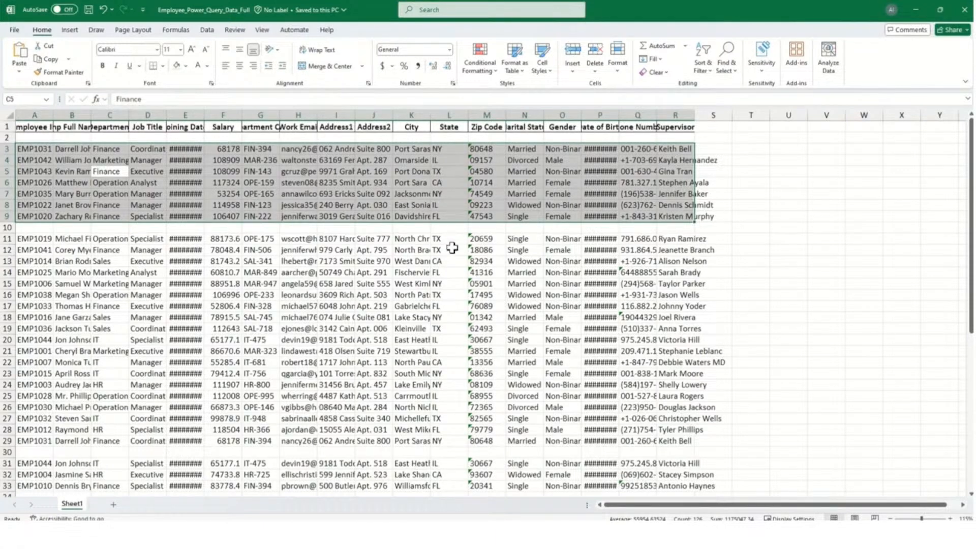
pyautogui.hotkey('ctrl', 'a')
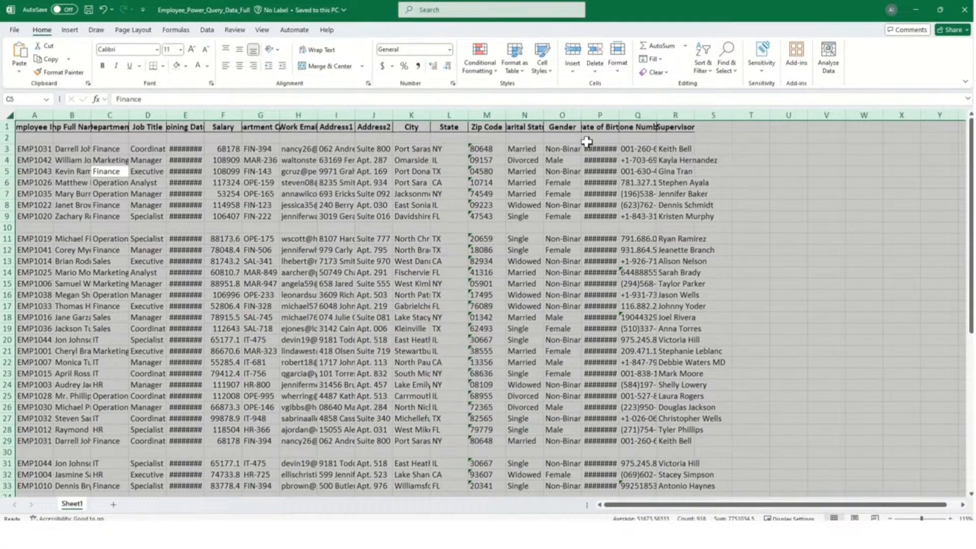
pyautogui.scroll(-4, 457, 313)
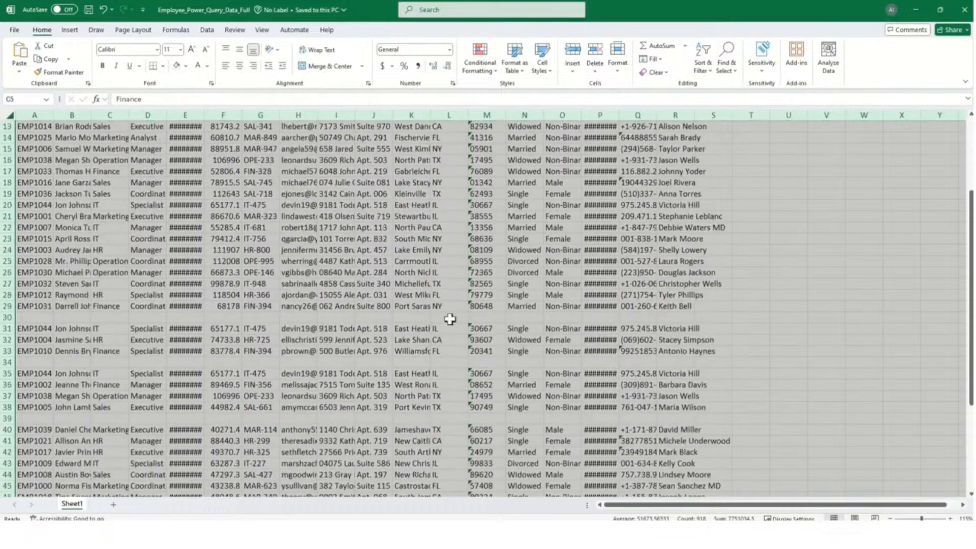
pyautogui.scroll(-9, 417, 333)
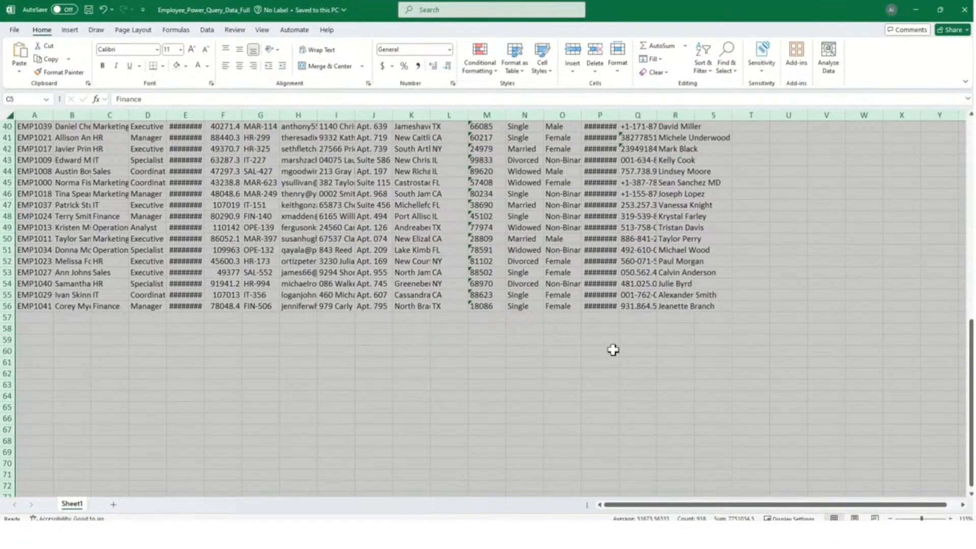
pyautogui.scroll(4, 682, 278)
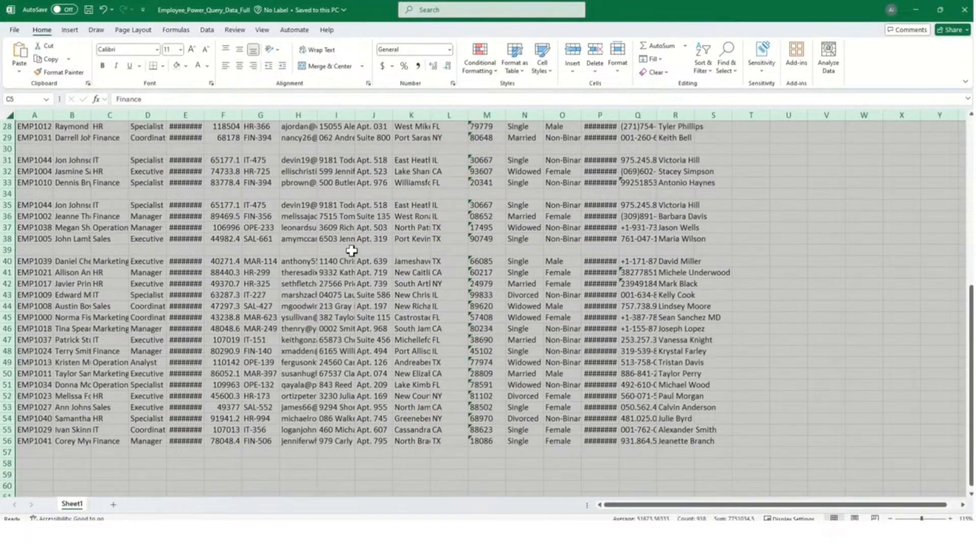
pyautogui.scroll(7, 352, 250)
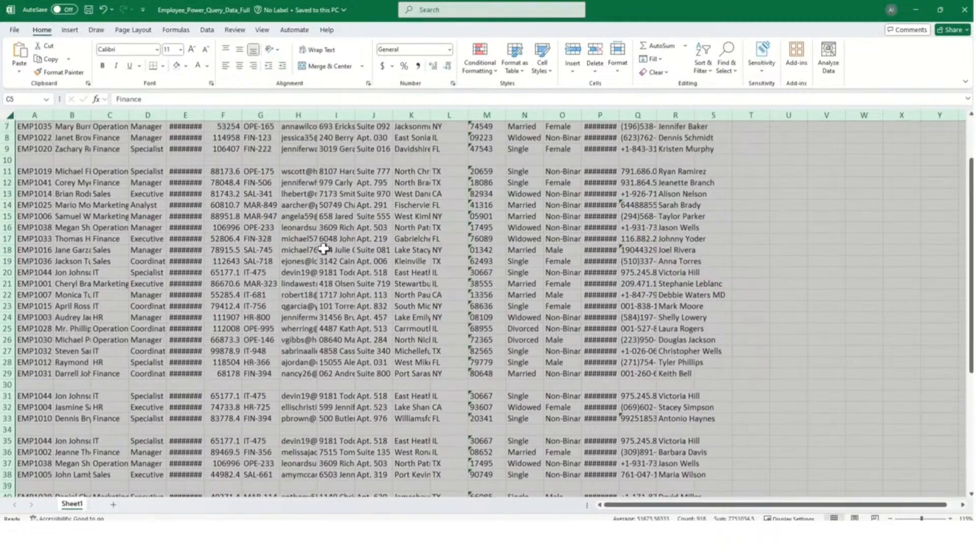
pyautogui.scroll(2, 324, 249)
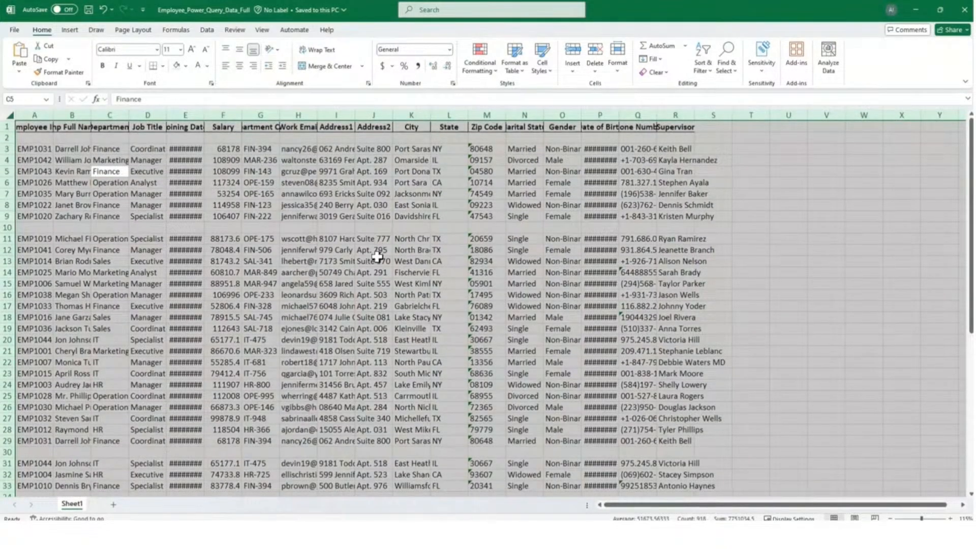
# - Select the full employee data range, including blank rows, by jumping from H15 to last used cell R56 and extending back to A1
pyautogui.click(304, 283)
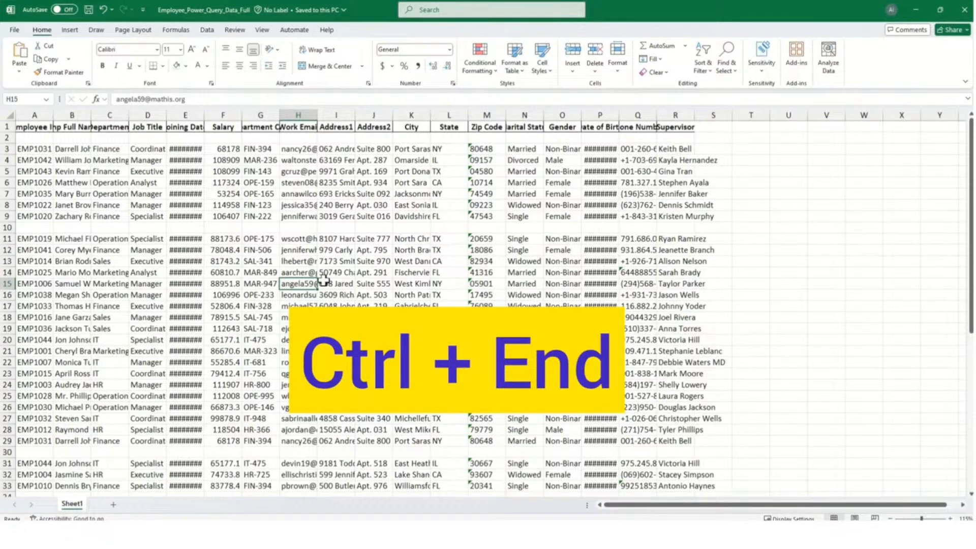
pyautogui.hotkey('ctrl', 'End')
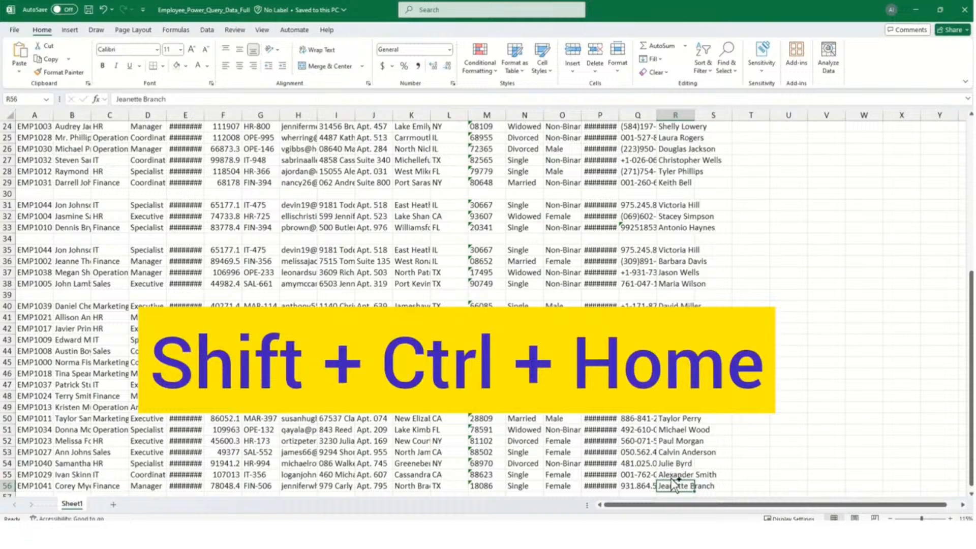
pyautogui.hotkey('ctrl', 'shift', 'Home')
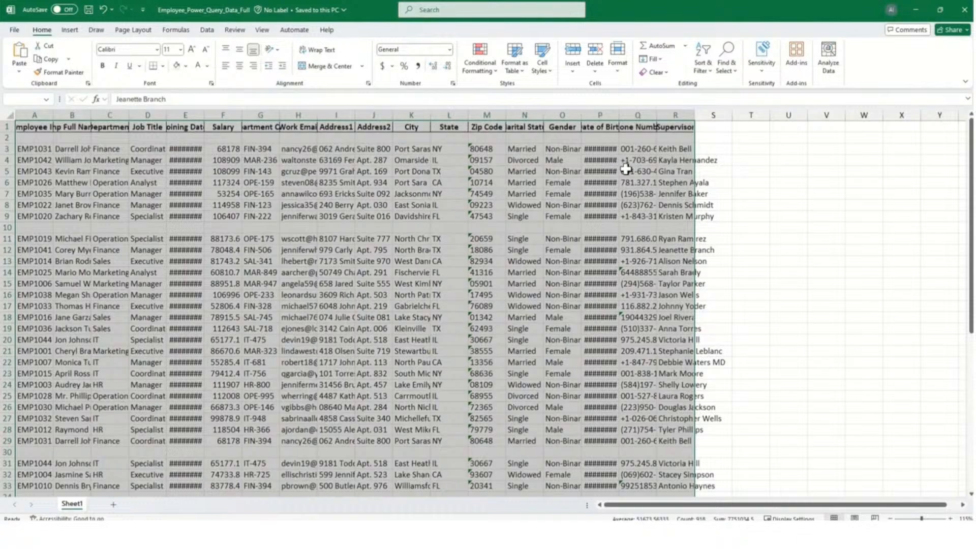
pyautogui.scroll(-2, 621, 260)
pyautogui.scroll(-6, 620, 260)
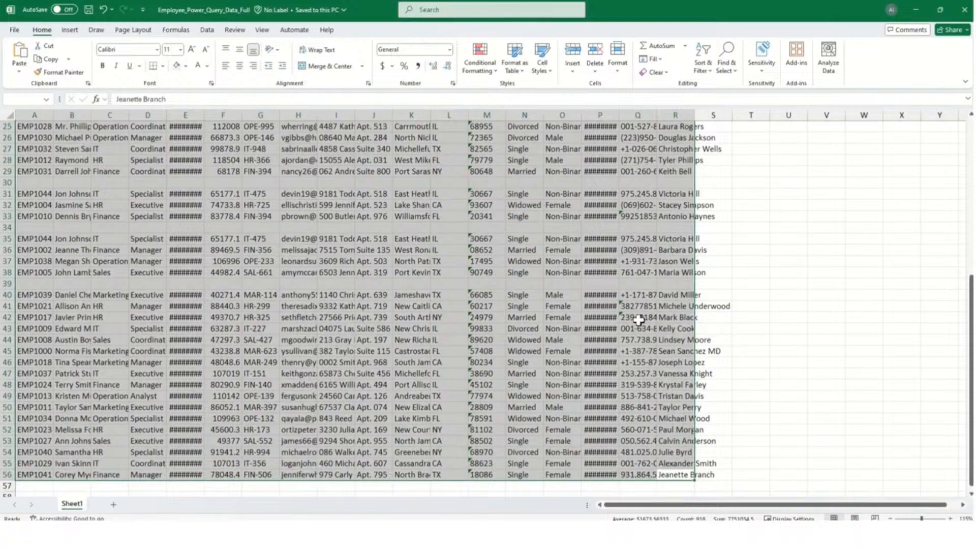
pyautogui.scroll(8, 639, 319)
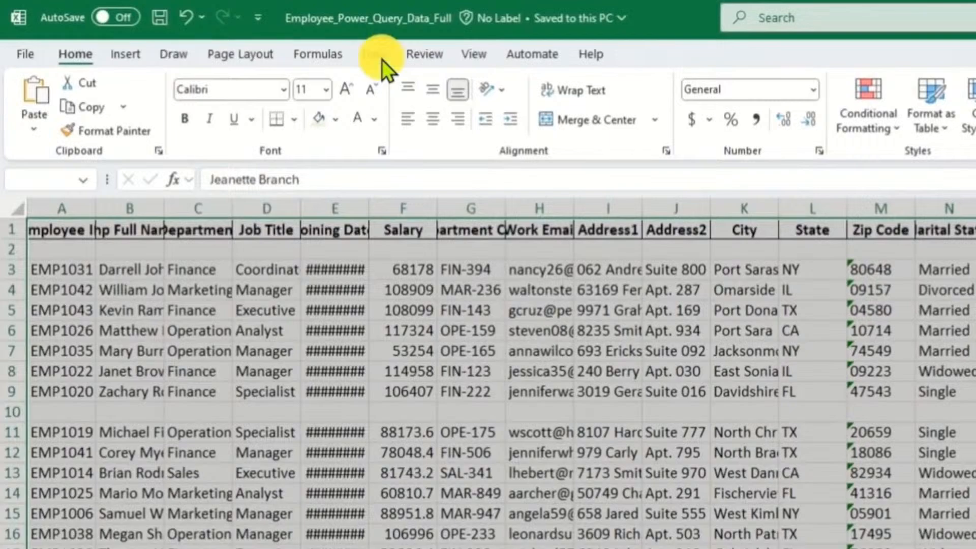
# - Examine the data sources Power Query can import from, including files, databases and combined queries
pyautogui.click(383, 60)
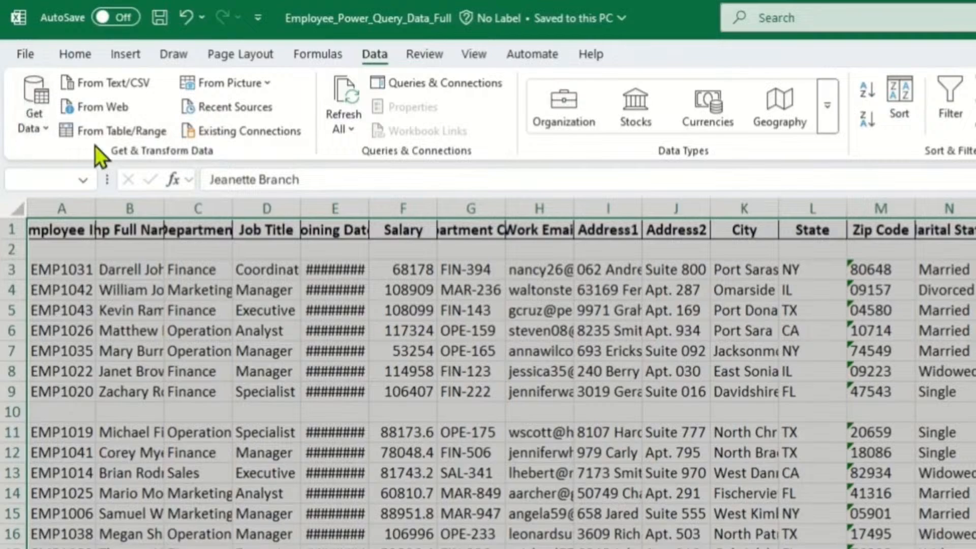
pyautogui.click(40, 131)
pyautogui.moveTo(47, 164)
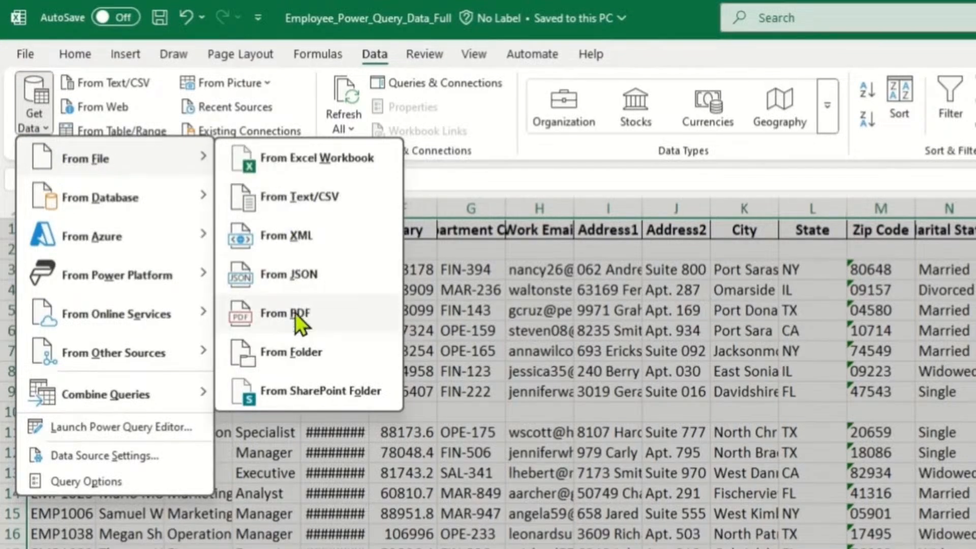
pyautogui.moveTo(99, 202)
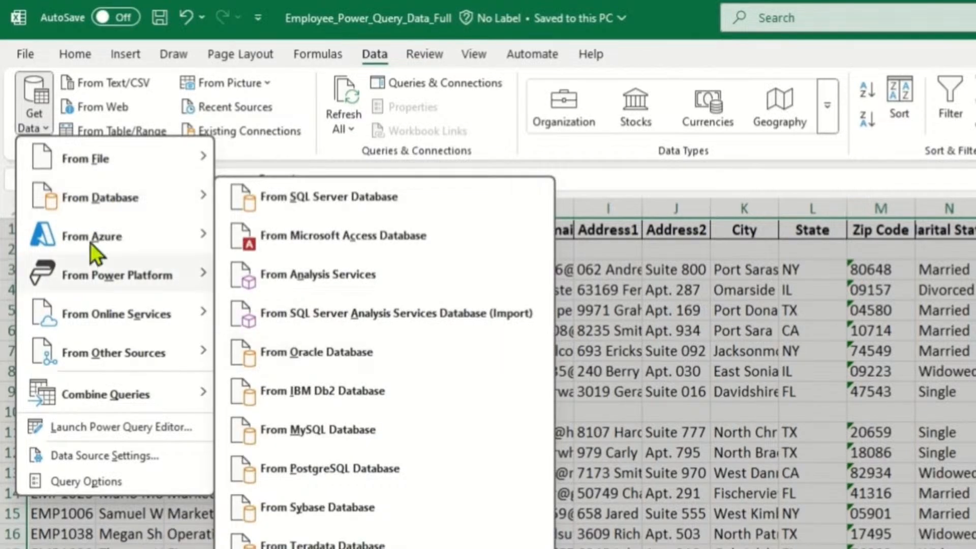
pyautogui.moveTo(94, 233)
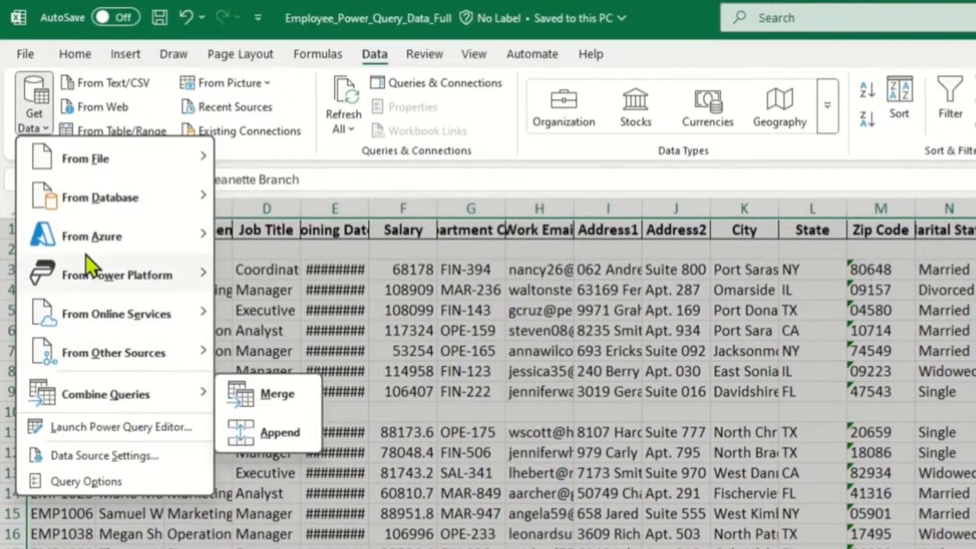
pyautogui.moveTo(89, 153)
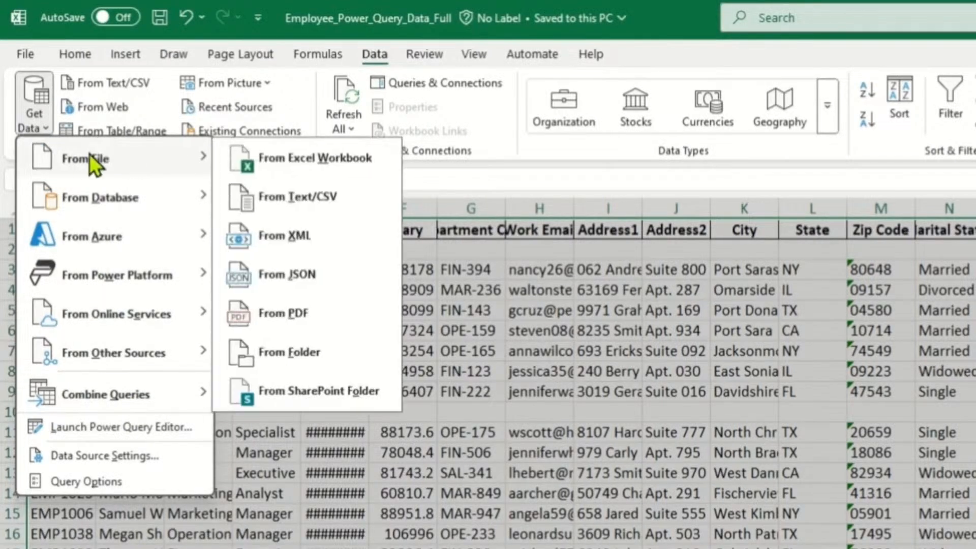
pyautogui.click(35, 105)
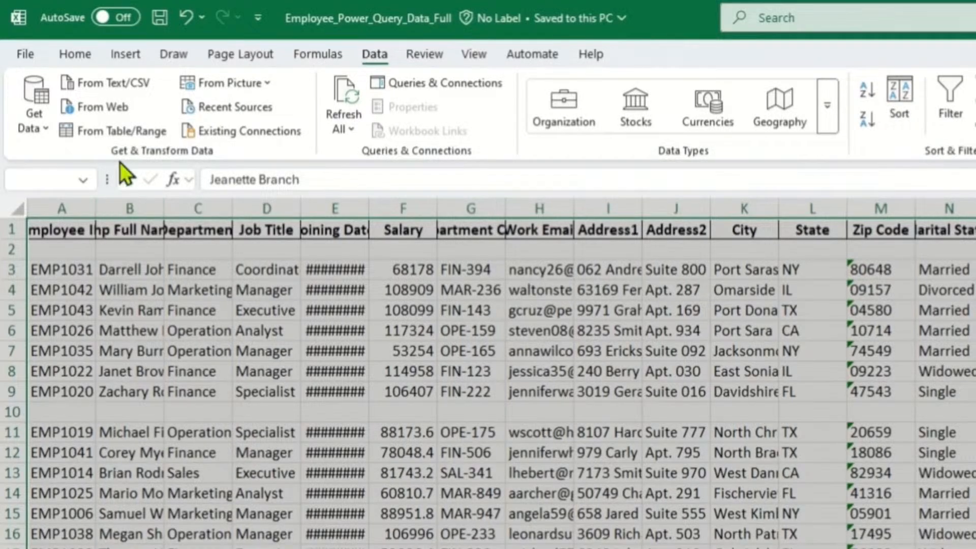
# - Load the selected range A1:R56 into the Power Query Editor as a table without headers
pyautogui.click(121, 133)
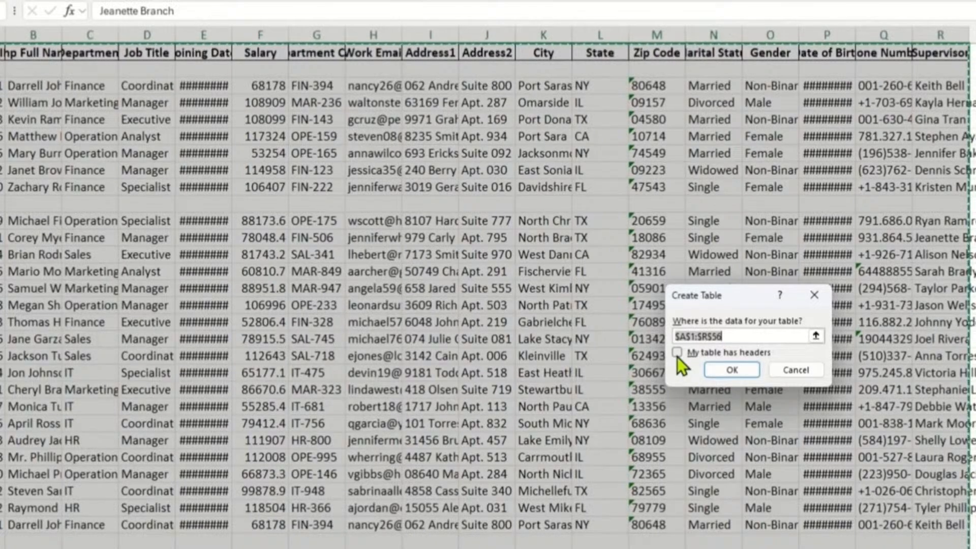
pyautogui.click(678, 356)
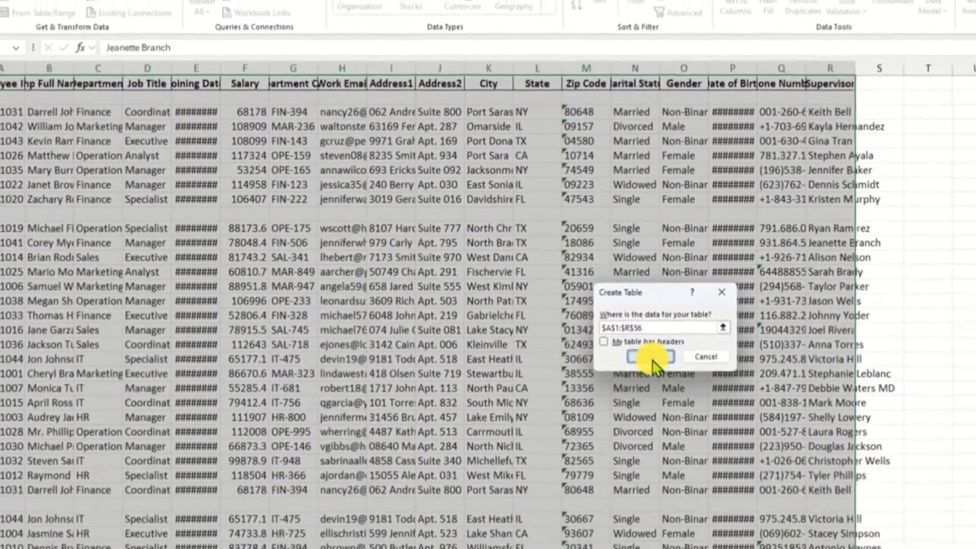
pyautogui.click(732, 370)
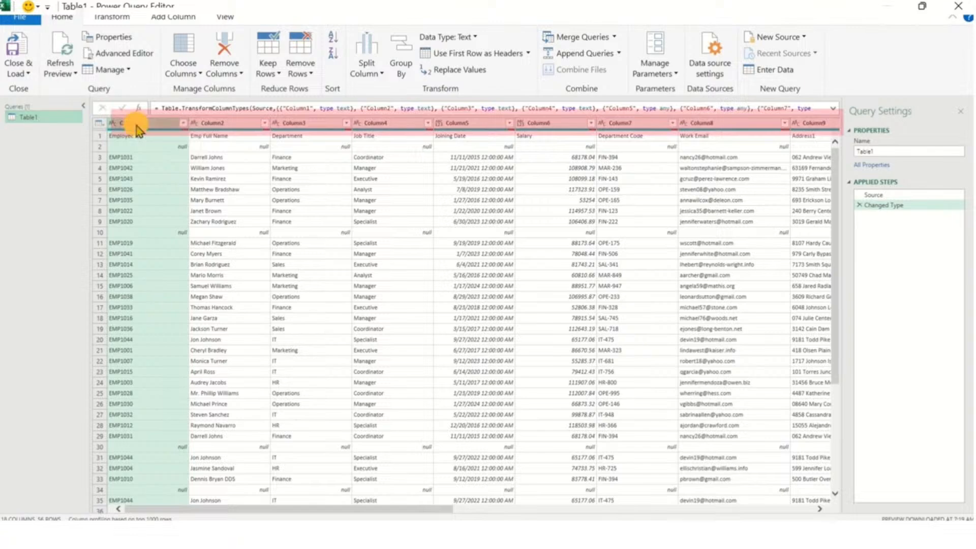
# - Compare the generic column names with the real headings in the first data row, from Employee ID to Department Code
pyautogui.click(226, 125)
pyautogui.click(316, 126)
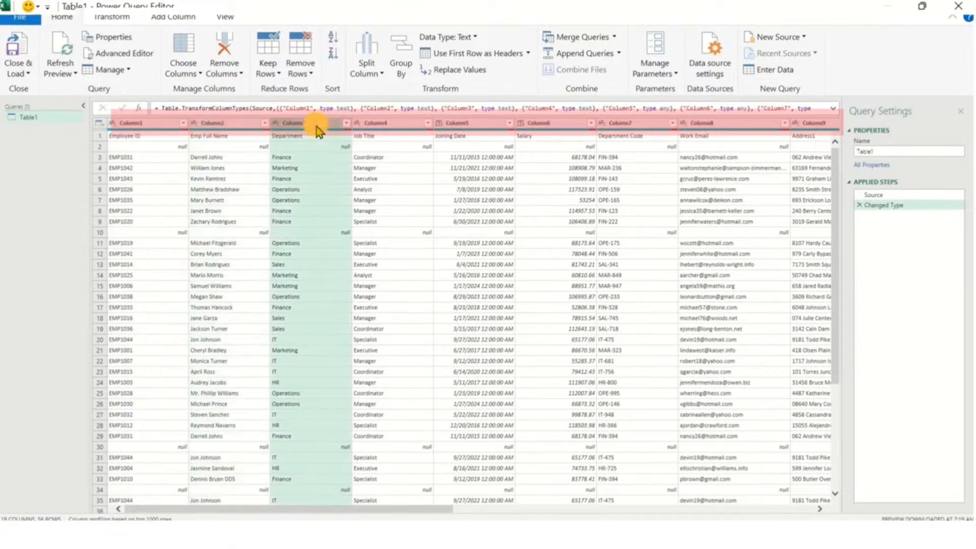
pyautogui.click(389, 128)
pyautogui.click(470, 126)
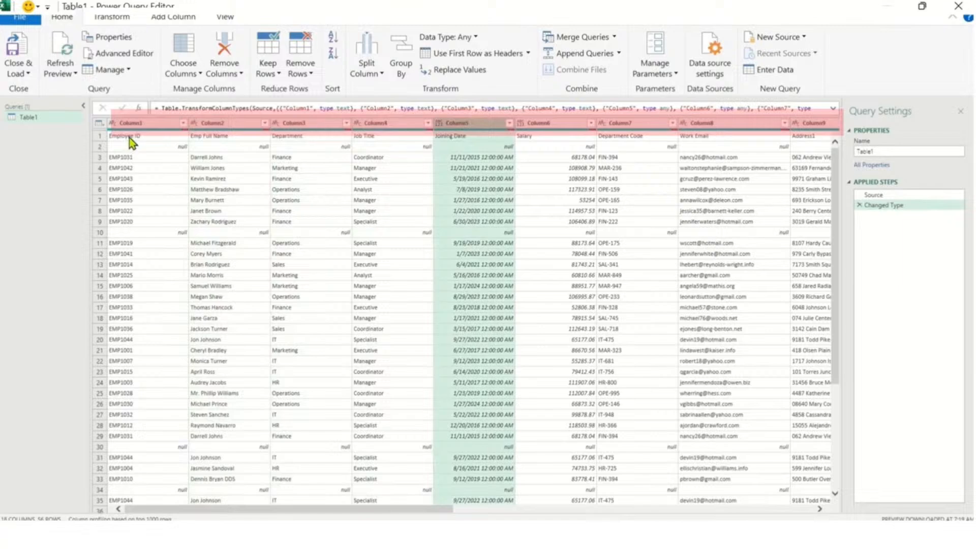
pyautogui.click(154, 138)
pyautogui.click(213, 139)
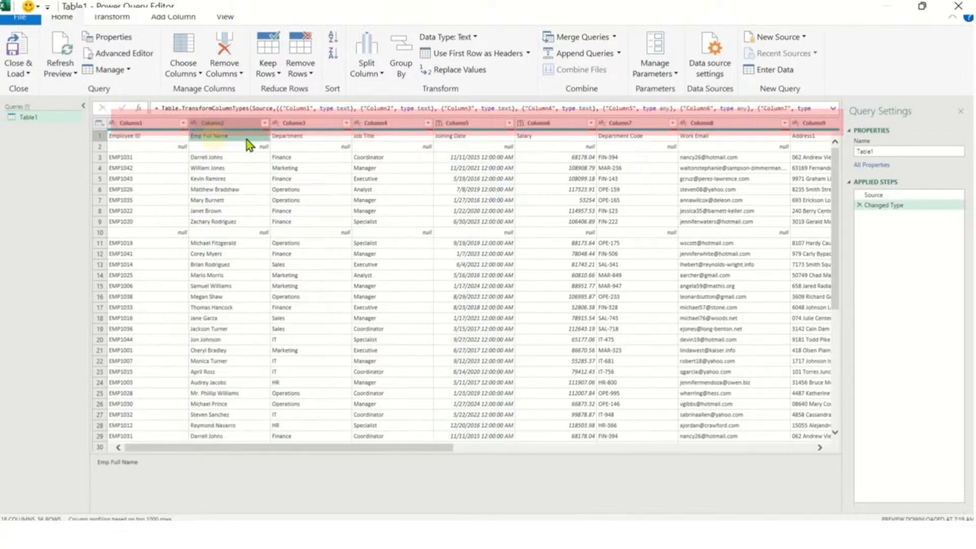
pyautogui.click(305, 140)
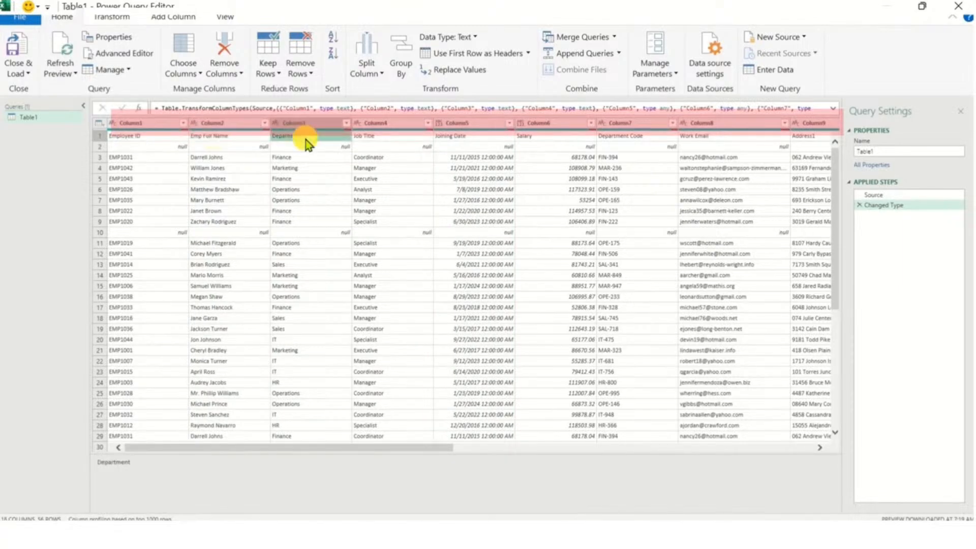
pyautogui.click(375, 142)
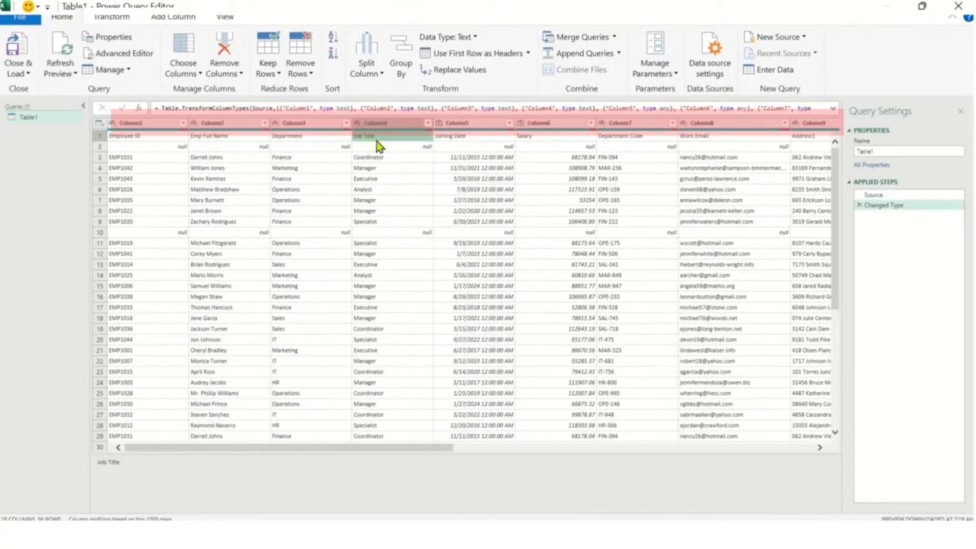
pyautogui.click(465, 139)
pyautogui.click(557, 140)
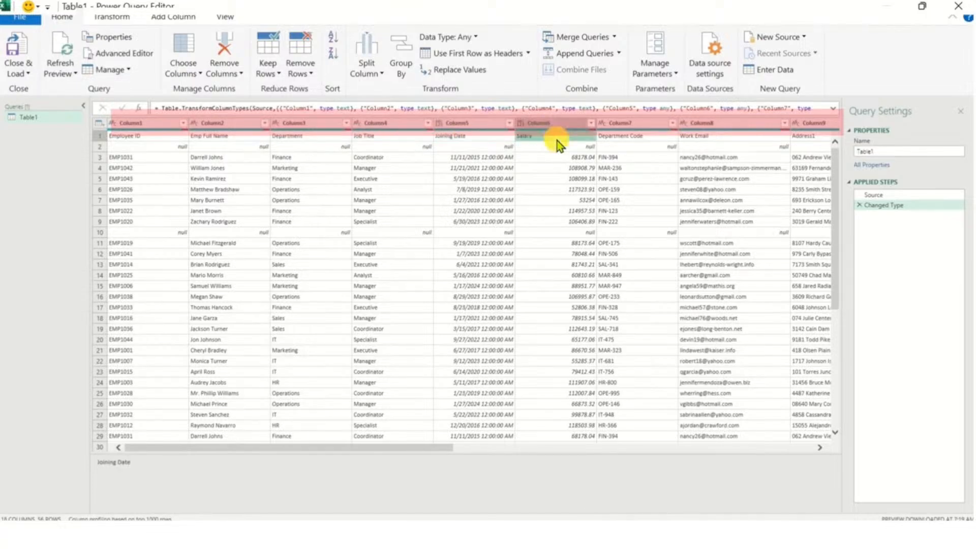
pyautogui.click(626, 140)
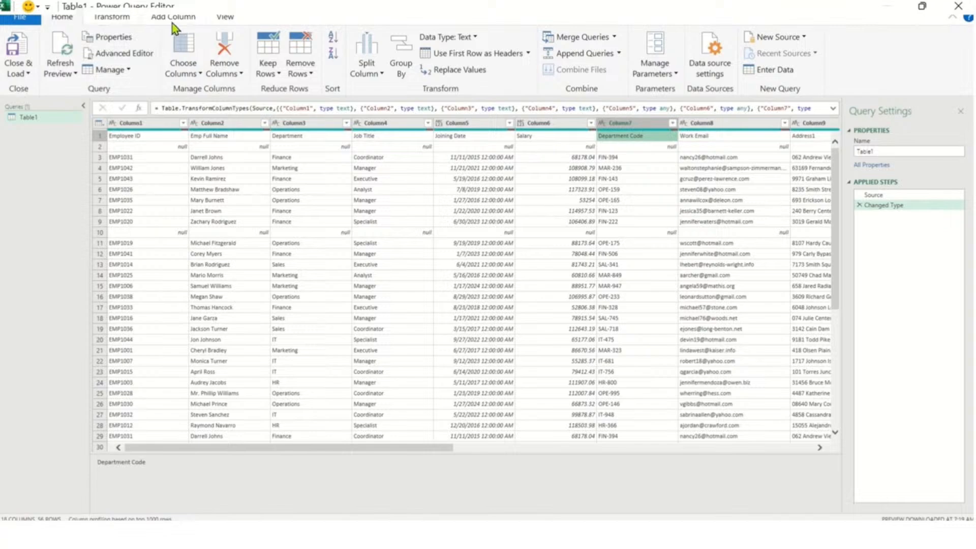
# - Promote the first row of the query to column headers and check the Employee ID column
pyautogui.click(369, 179)
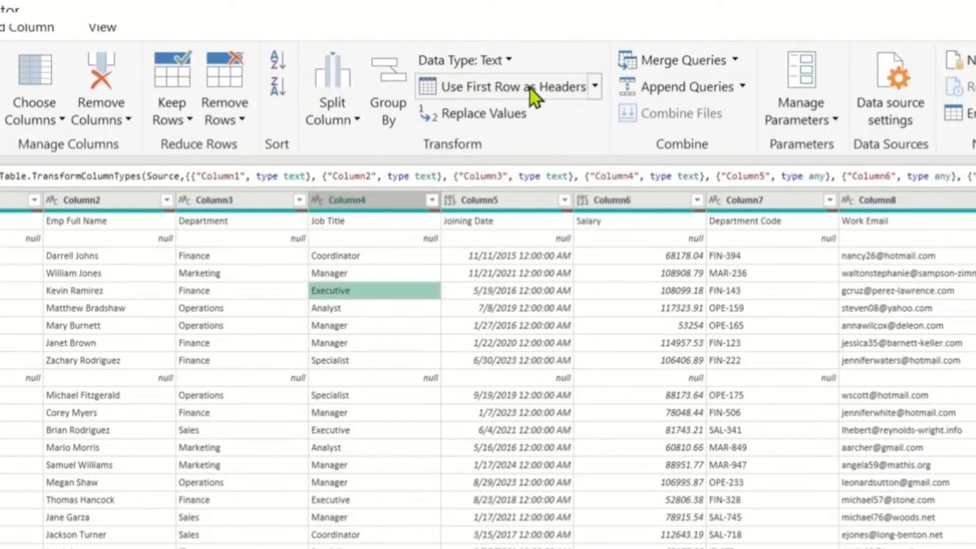
pyautogui.click(595, 90)
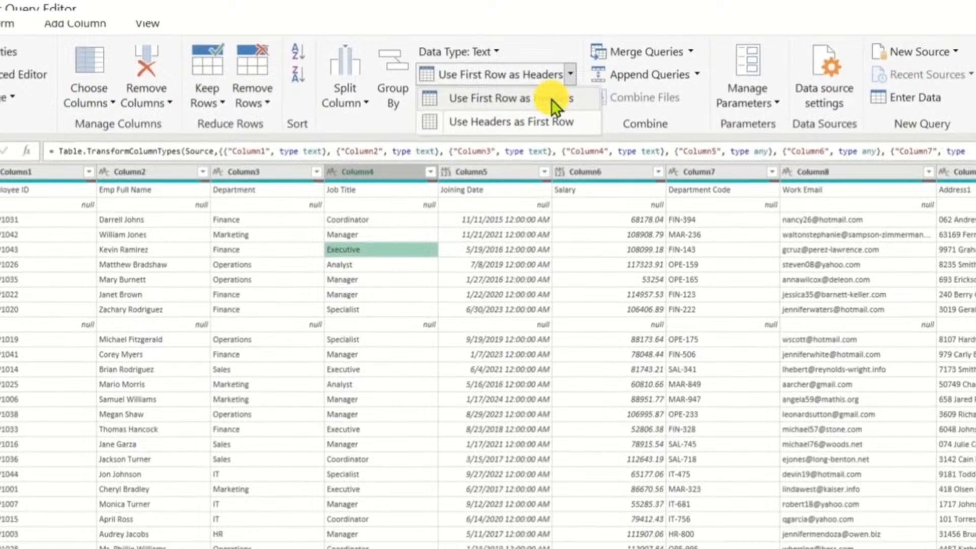
pyautogui.click(572, 115)
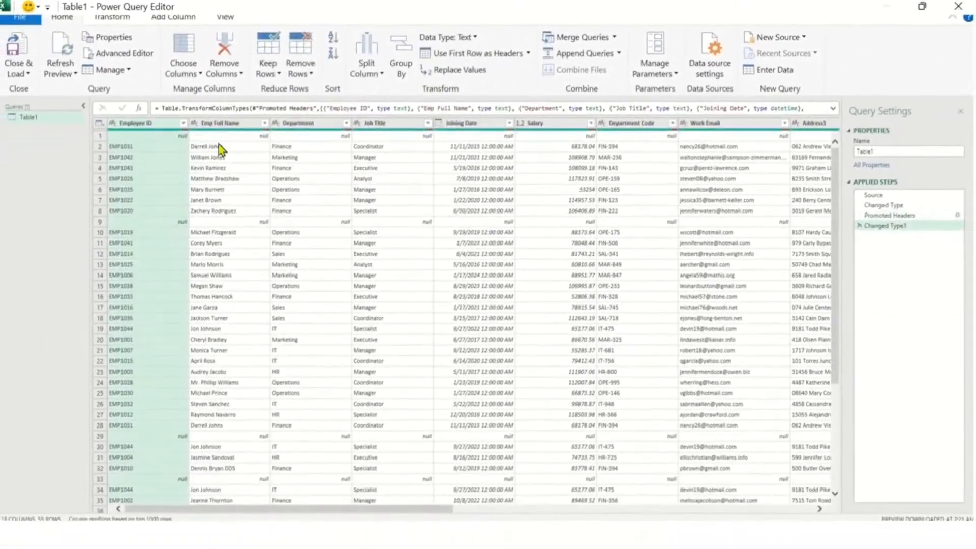
pyautogui.click(133, 127)
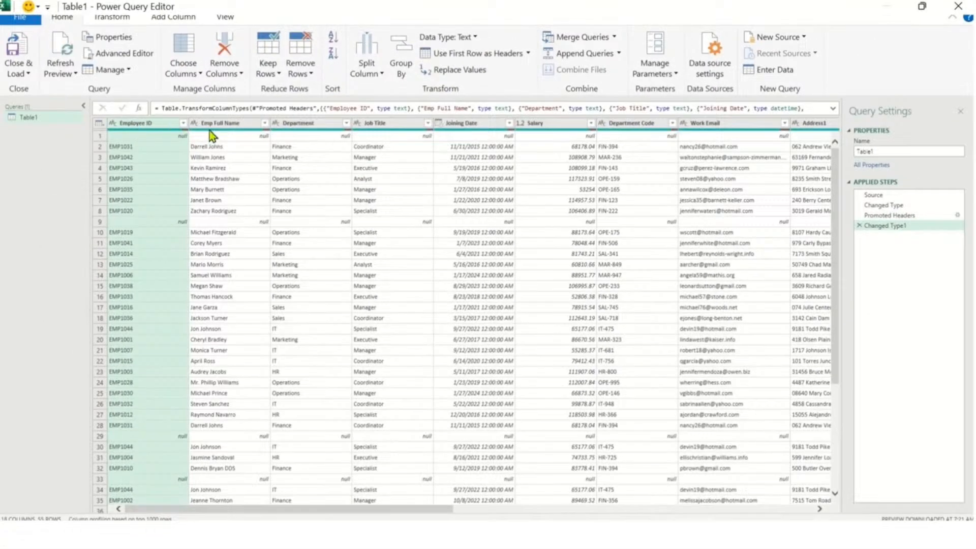
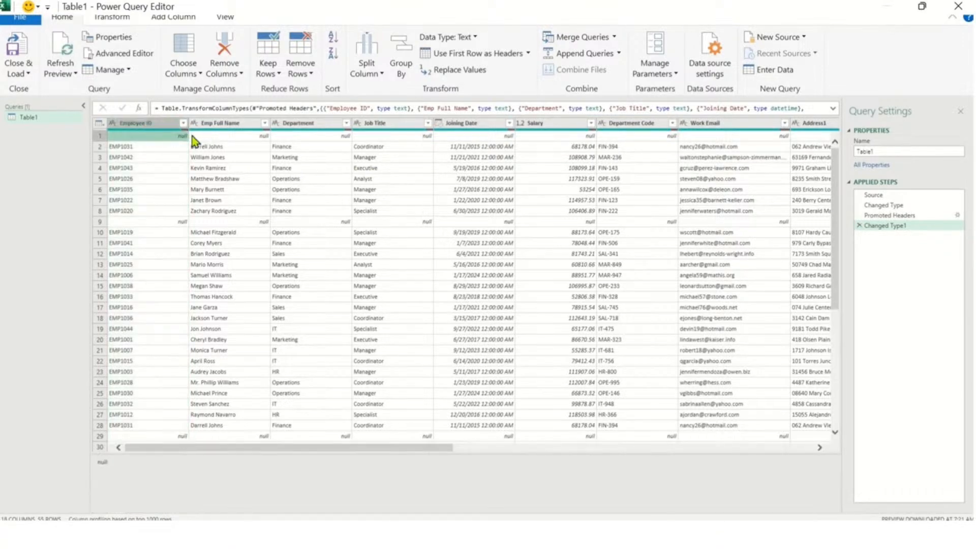
# - Remove all blank rows, such as null rows 1 and 9, from the employee query
pyautogui.click(268, 137)
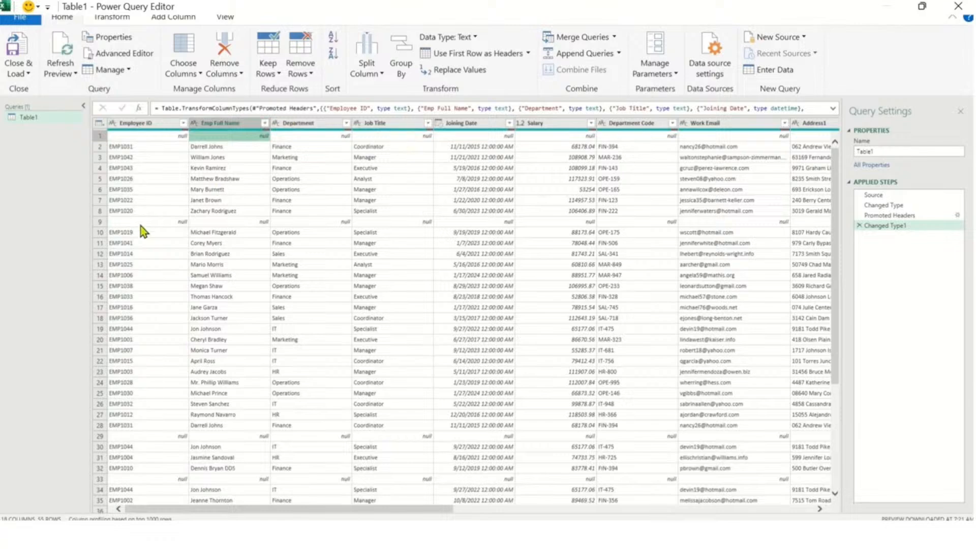
pyautogui.click(138, 221)
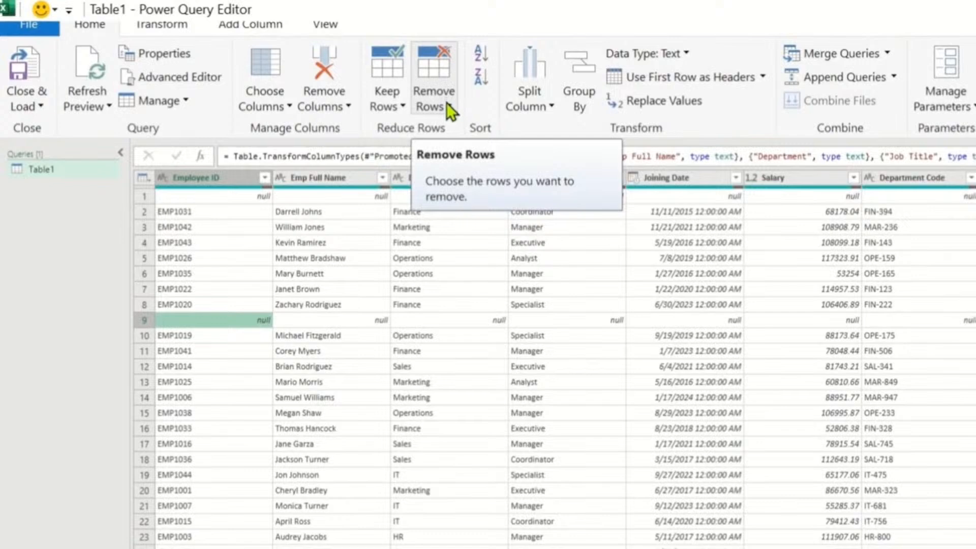
pyautogui.click(447, 103)
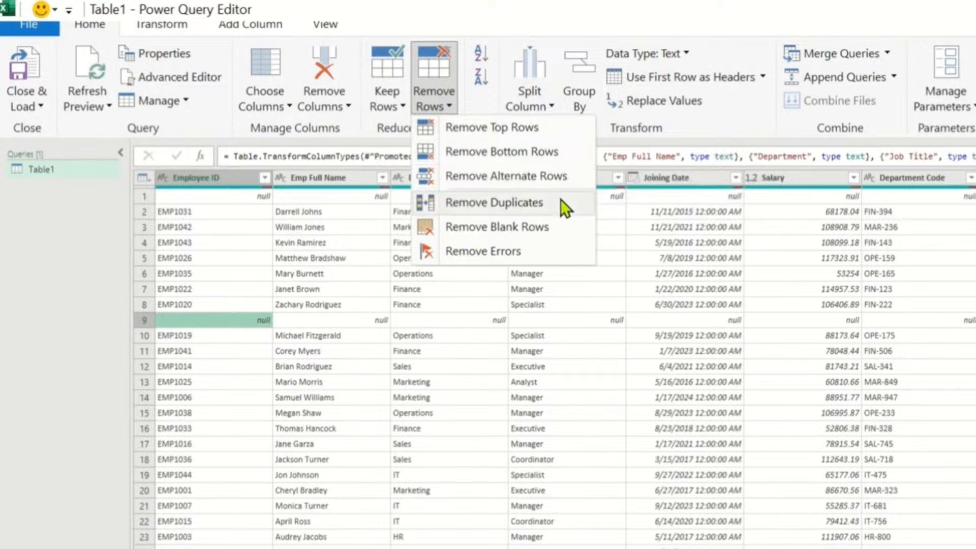
pyautogui.click(540, 228)
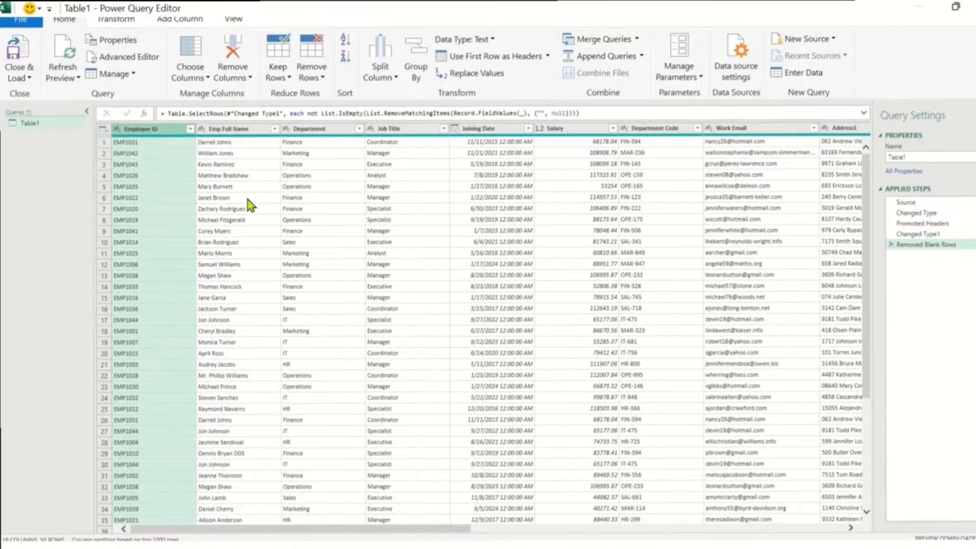
# - Delete the Removed Blank Rows applied step, restoring the null rows, and apply the blank-row removal again
pyautogui.click(341, 220)
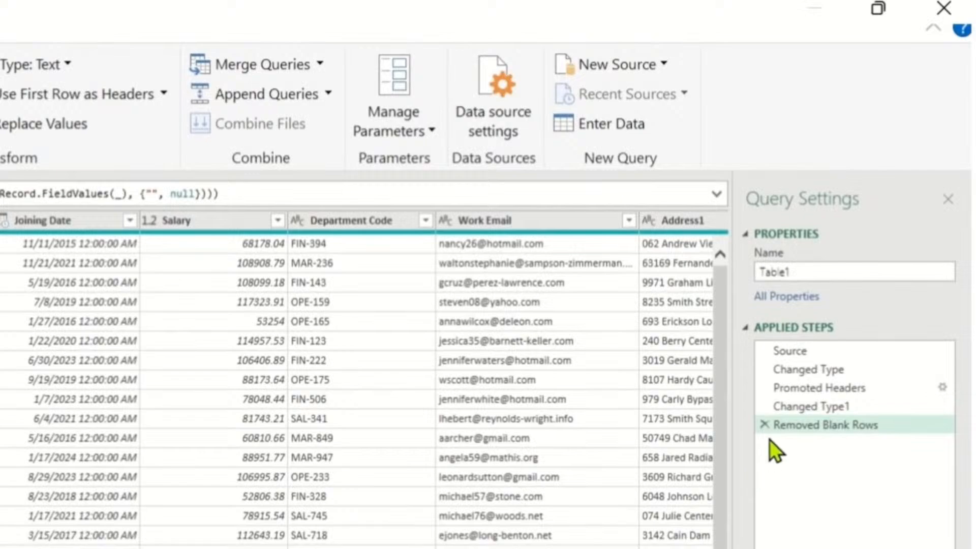
pyautogui.click(764, 425)
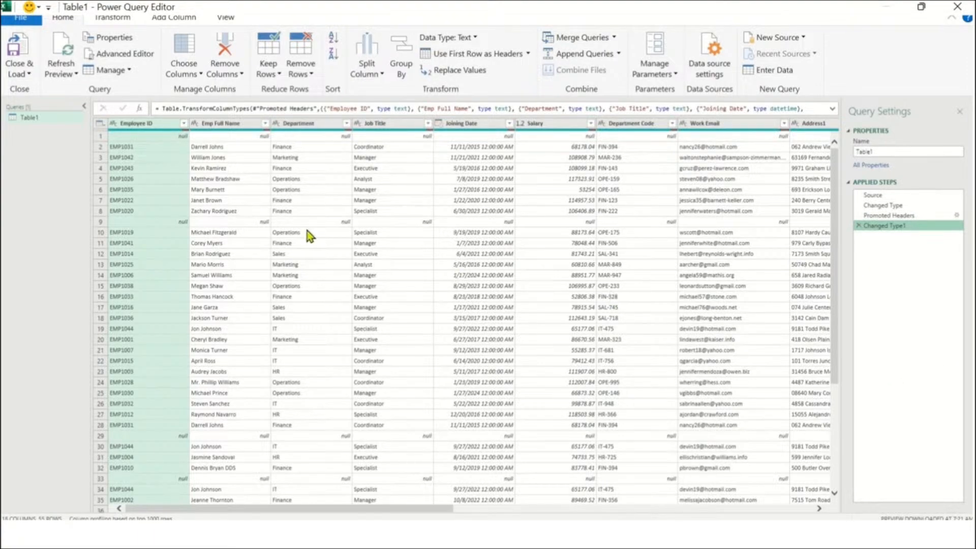
pyautogui.click(309, 75)
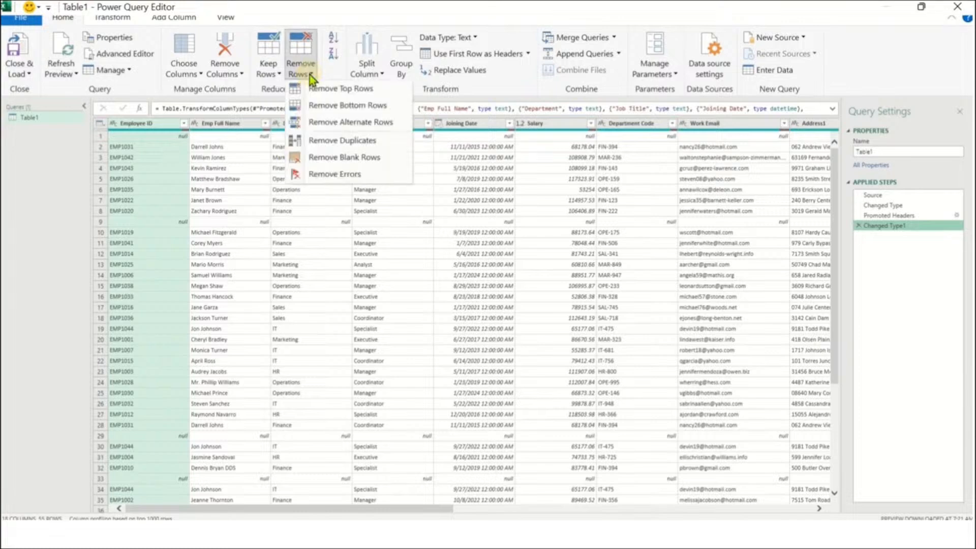
pyautogui.click(382, 157)
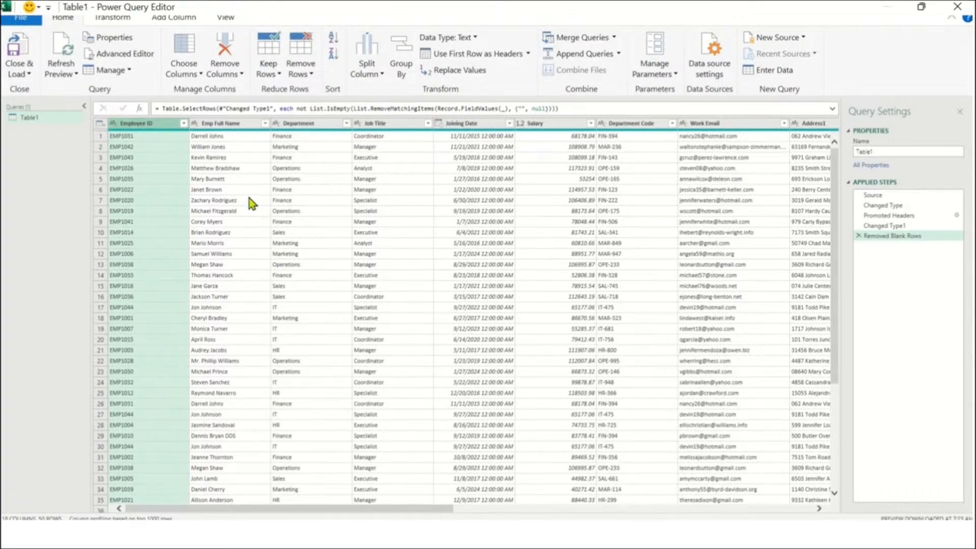
# - Sort the query by the Emp Full Name column in ascending order
pyautogui.click(244, 160)
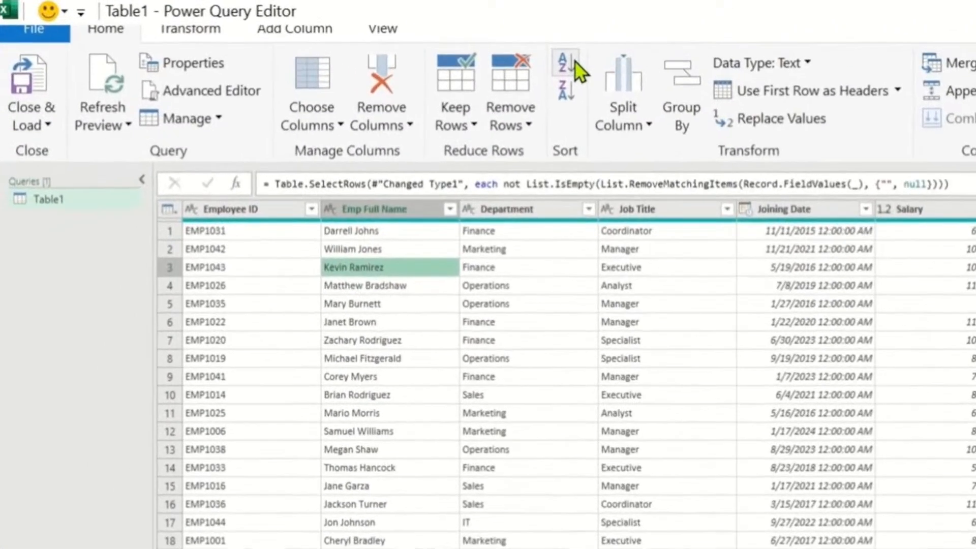
pyautogui.click(562, 64)
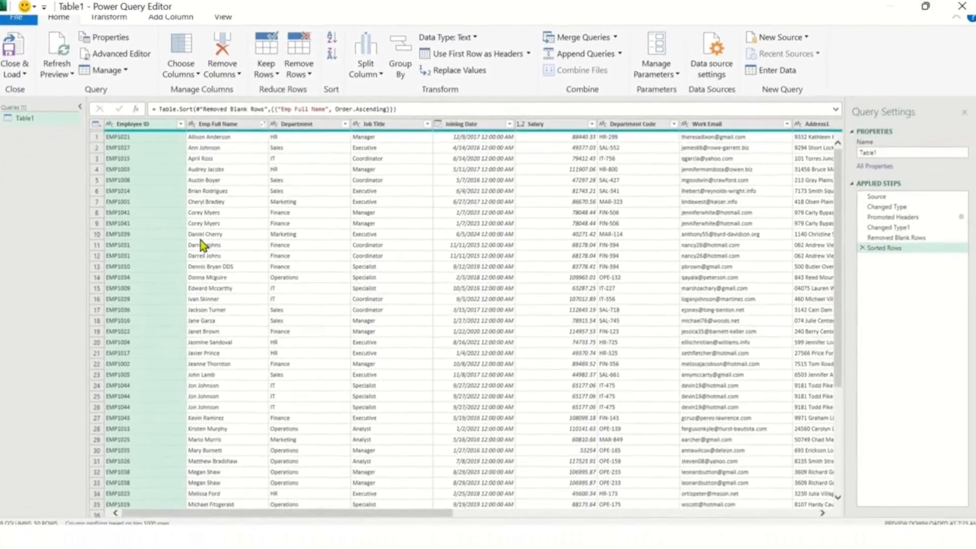
# - Check the repeated employee names and remove the duplicate rows based on the Emp Full Name column
pyautogui.click(201, 240)
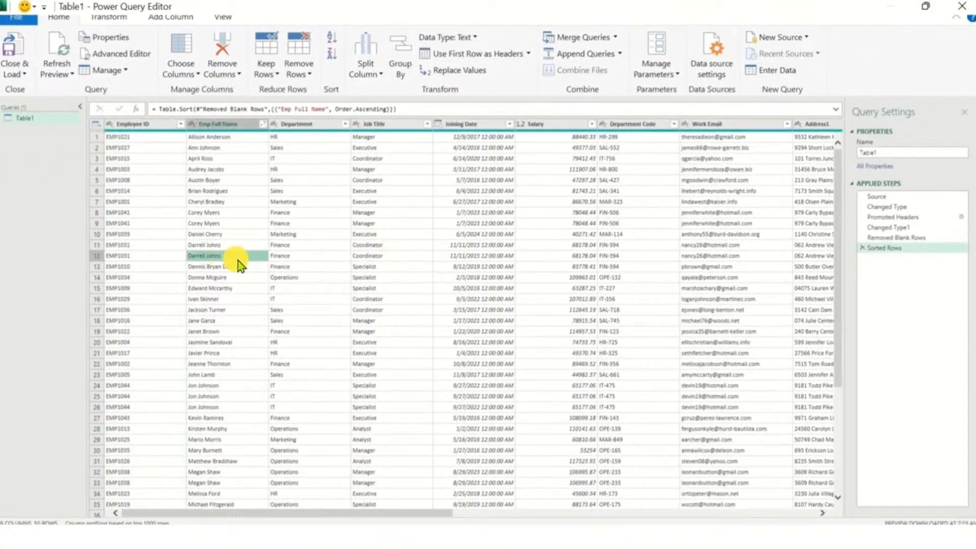
pyautogui.click(238, 258)
pyautogui.click(210, 386)
pyautogui.click(212, 406)
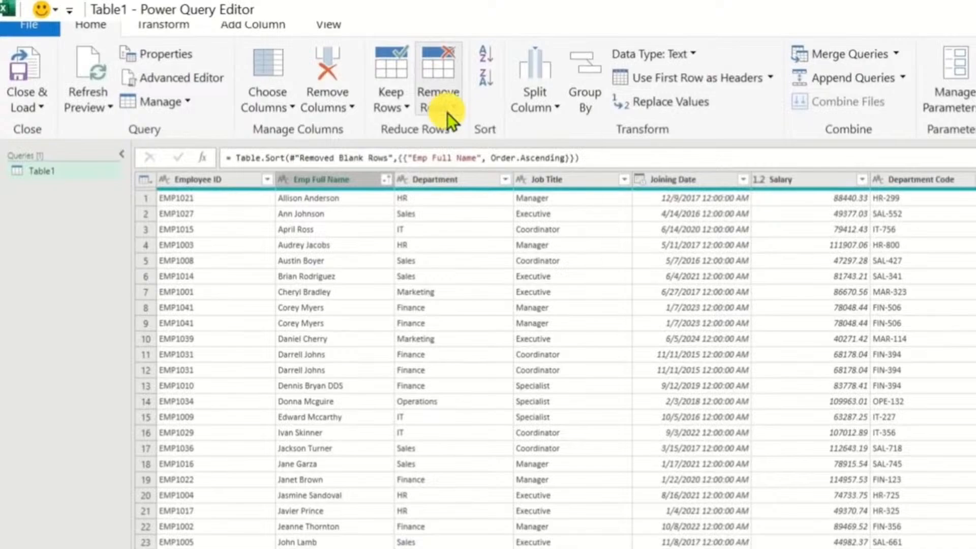
pyautogui.click(407, 102)
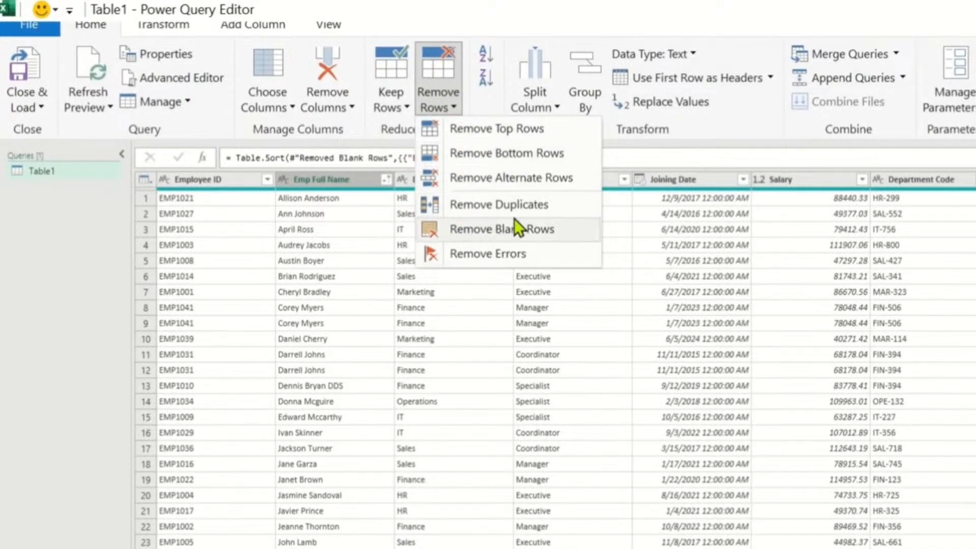
pyautogui.click(541, 209)
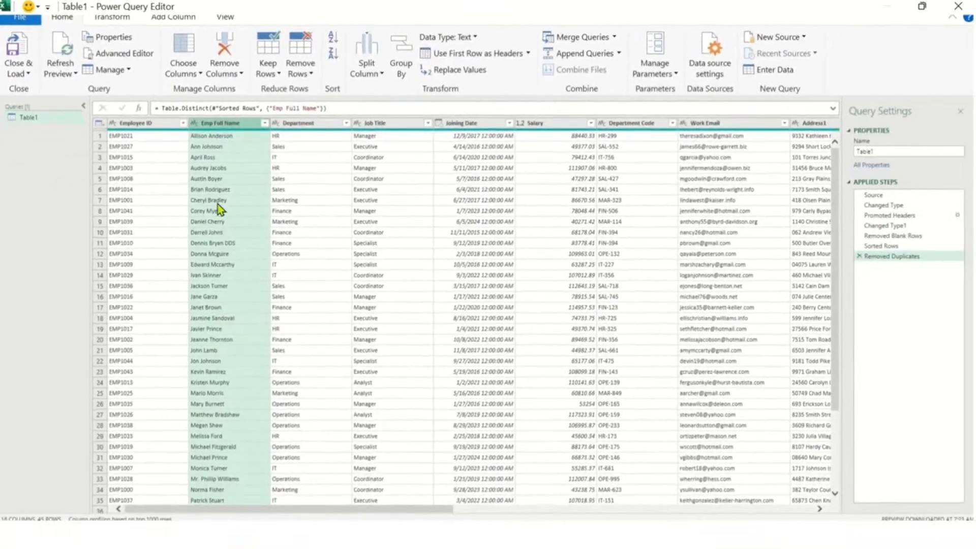
# - Review the deduplicated employee records across the Employee ID, Emp Full Name, Department, Job Title, Joining Date and Salary columns
pyautogui.click(224, 273)
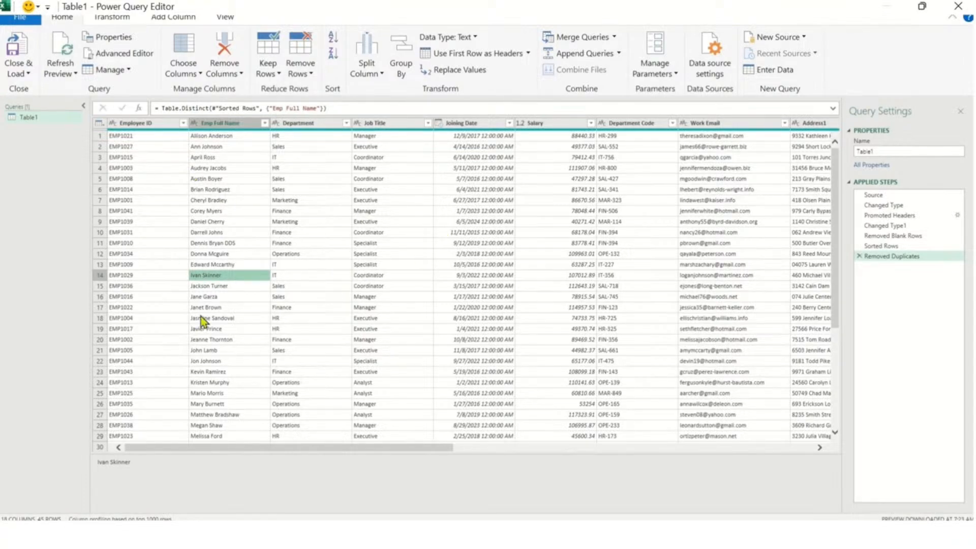
pyautogui.click(138, 175)
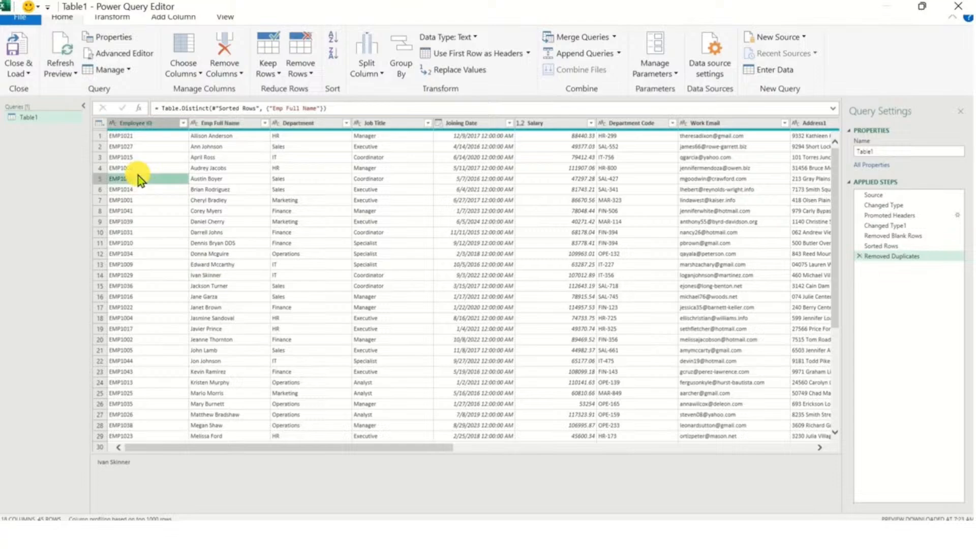
pyautogui.click(212, 175)
pyautogui.click(300, 172)
pyautogui.click(369, 171)
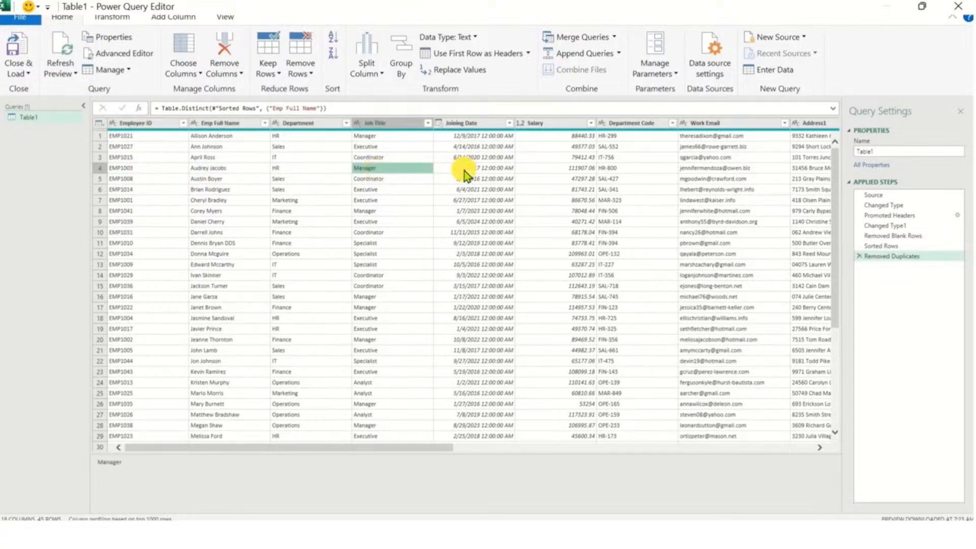
pyautogui.click(488, 170)
pyautogui.click(552, 170)
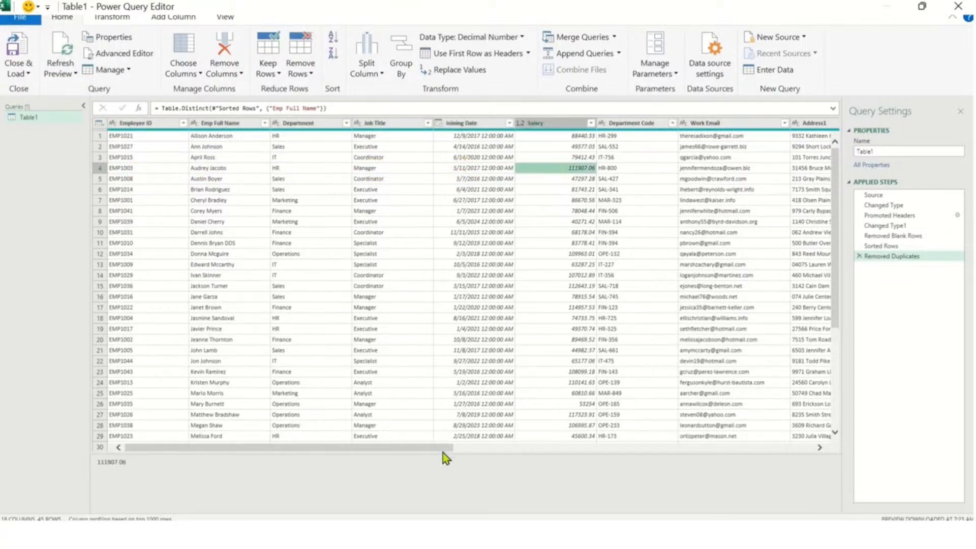
# - Remove the Department Code column from the employee query
pyautogui.moveTo(444, 453); pyautogui.dragTo(594, 452)
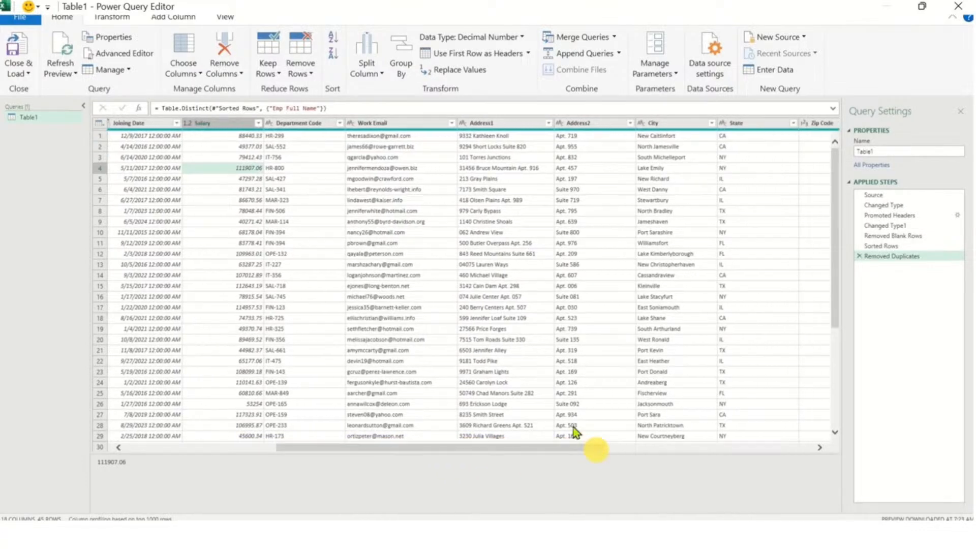
pyautogui.click(300, 127)
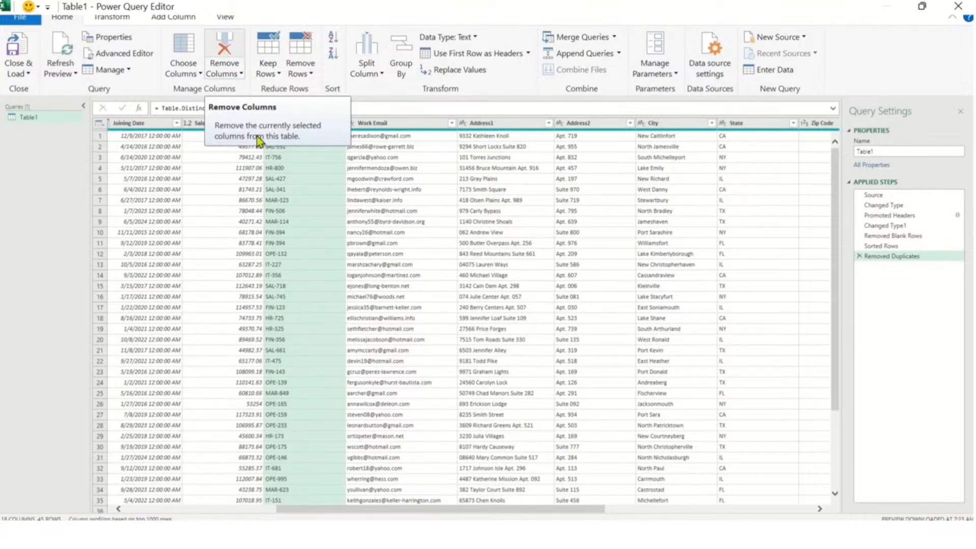
pyautogui.click(242, 75)
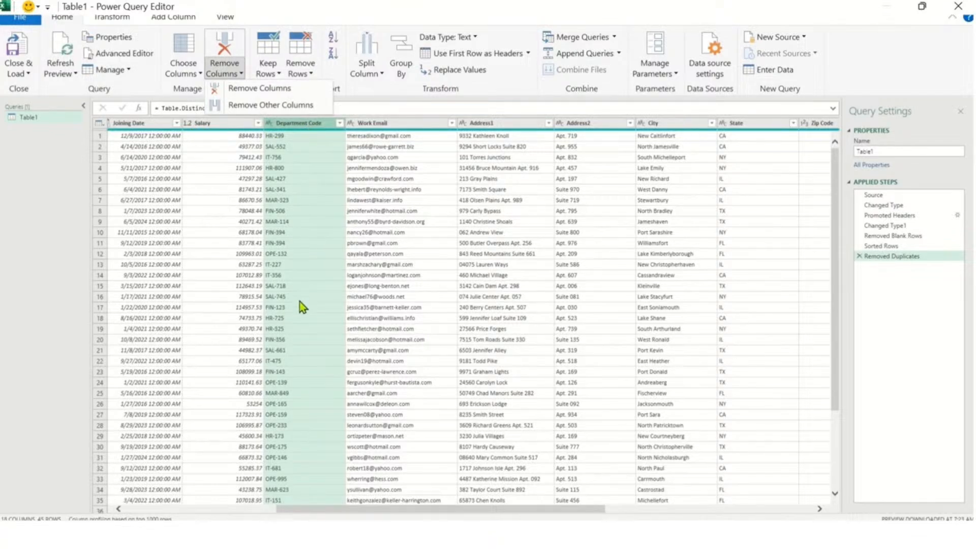
pyautogui.click(259, 88)
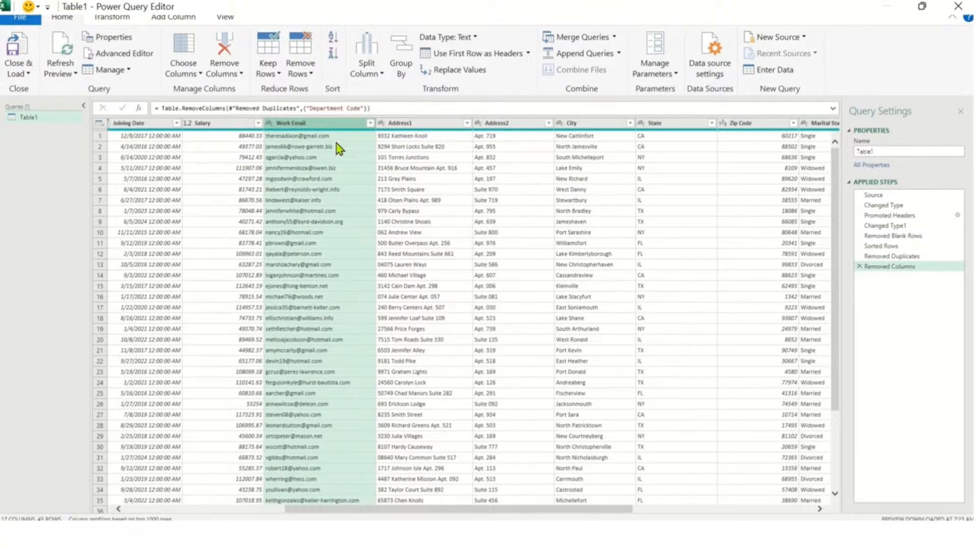
# - Remove the Work Email, Address1, Address2, Zip Code and Phone Number columns together
pyautogui.keyDown('ctrl'); pyautogui.click(416, 126); pyautogui.keyUp('ctrl')
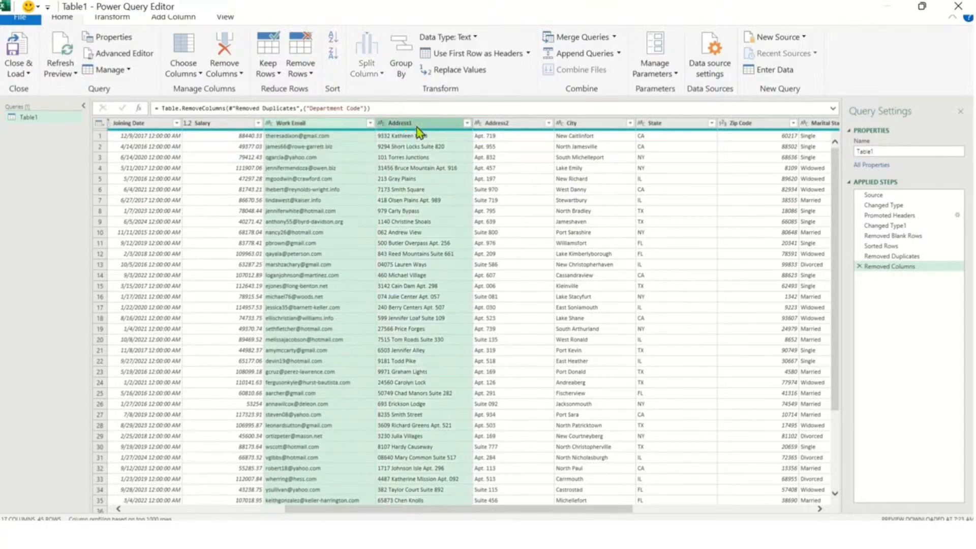
pyautogui.keyDown('ctrl'); pyautogui.click(505, 126); pyautogui.keyUp('ctrl')
pyautogui.keyDown('ctrl'); pyautogui.click(762, 123); pyautogui.keyUp('ctrl')
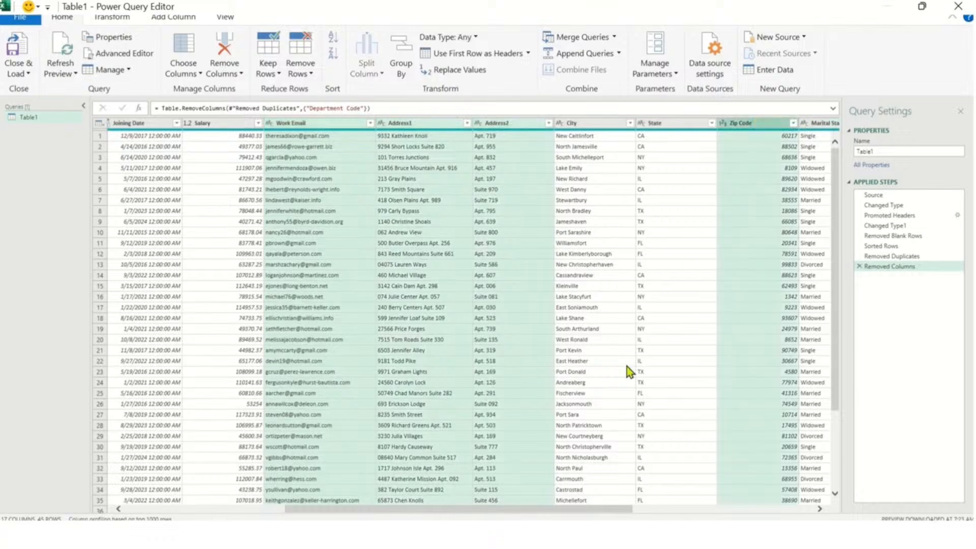
pyautogui.moveTo(610, 508); pyautogui.dragTo(799, 508)
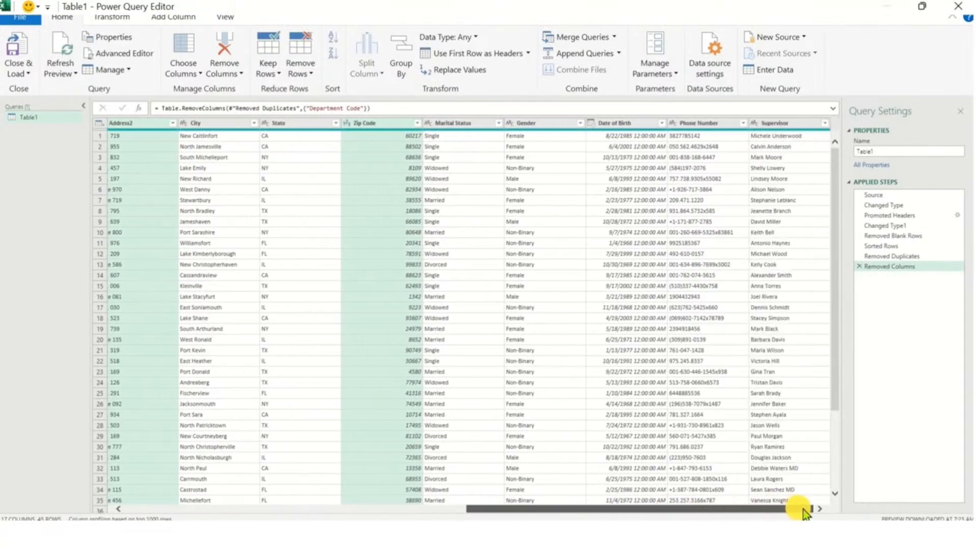
pyautogui.keyDown('ctrl'); pyautogui.click(698, 125); pyautogui.keyUp('ctrl')
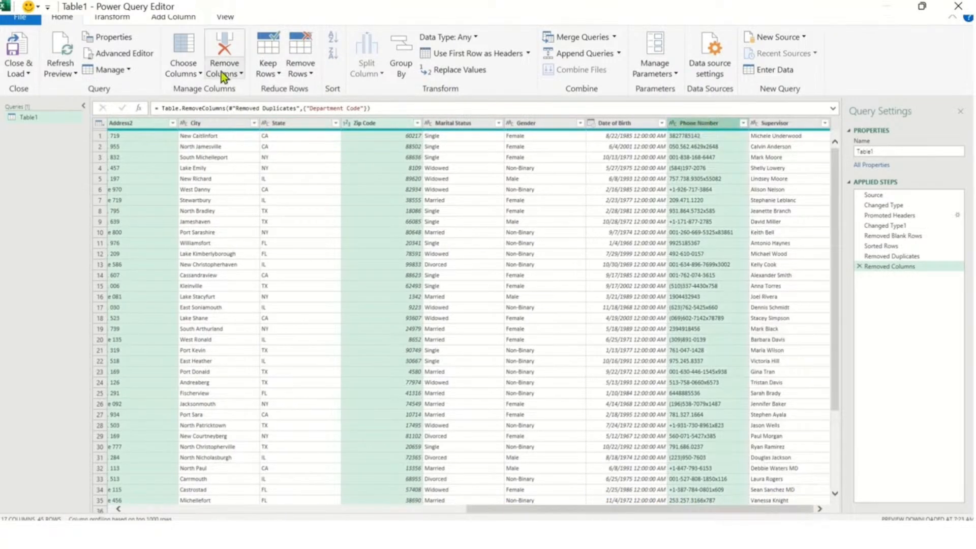
pyautogui.click(222, 49)
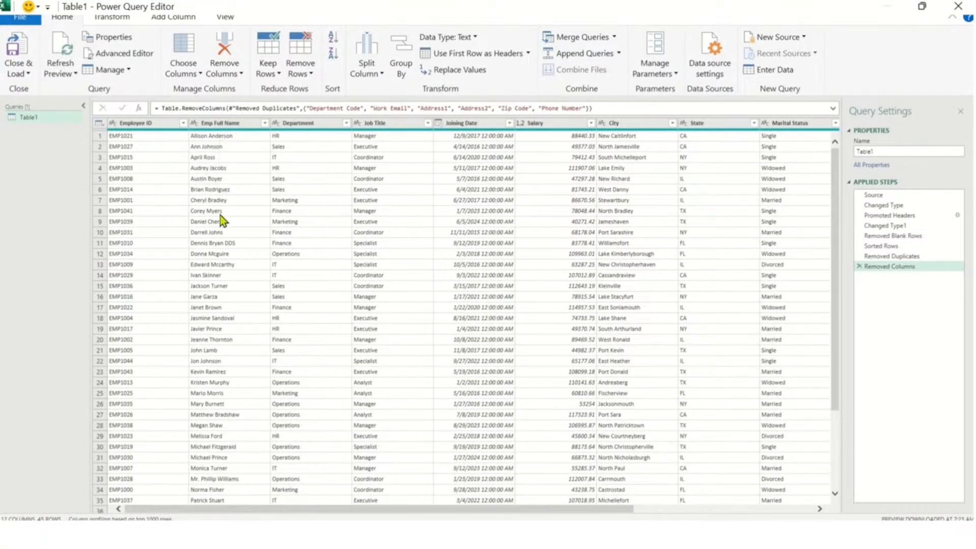
# - Split the Emp Full Name column by the Space delimiter at each occurrence of the delimiter
pyautogui.click(220, 140)
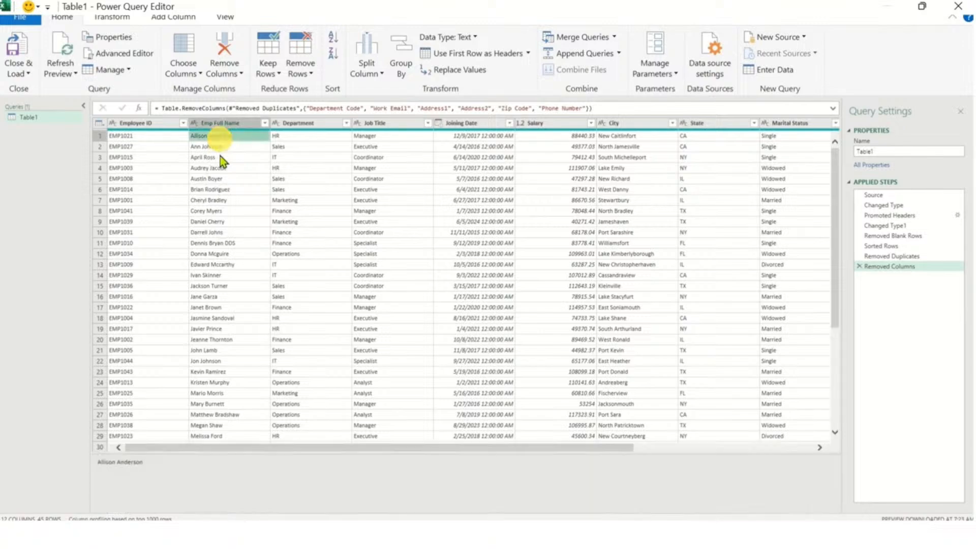
pyautogui.click(219, 169)
pyautogui.click(215, 209)
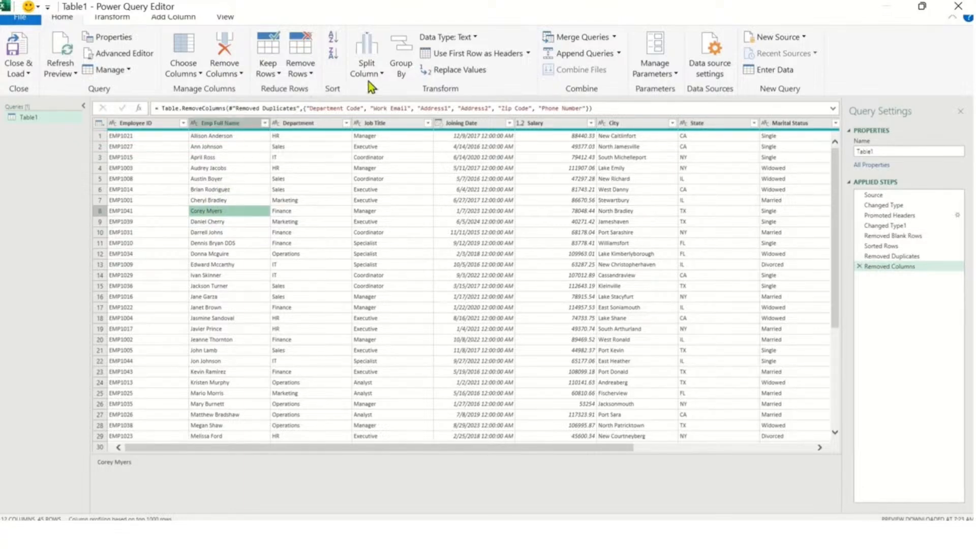
pyautogui.click(383, 73)
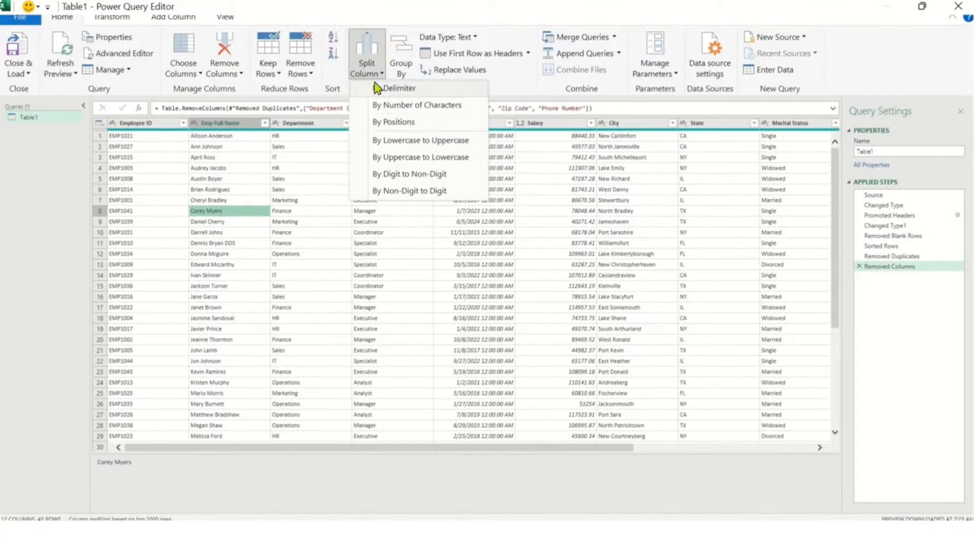
pyautogui.click(365, 66)
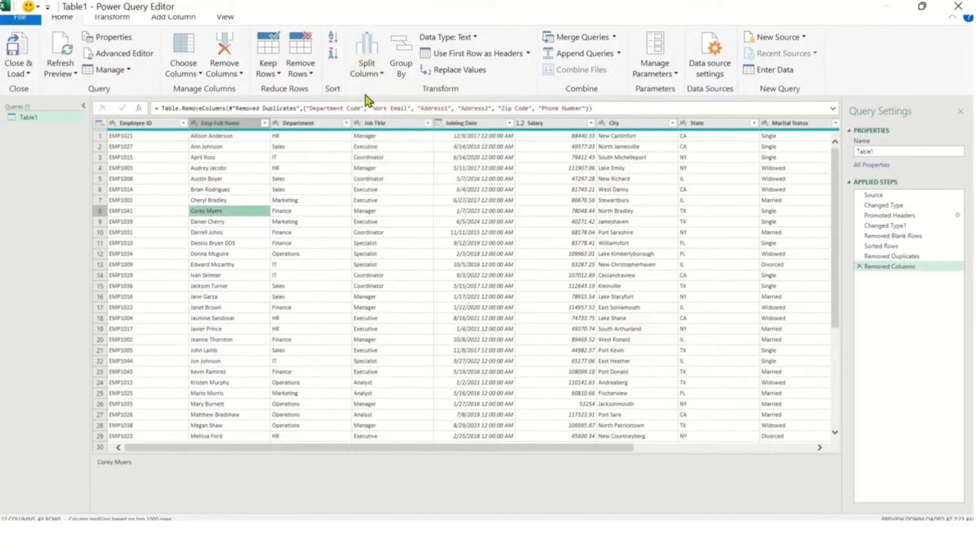
pyautogui.rightClick(228, 124)
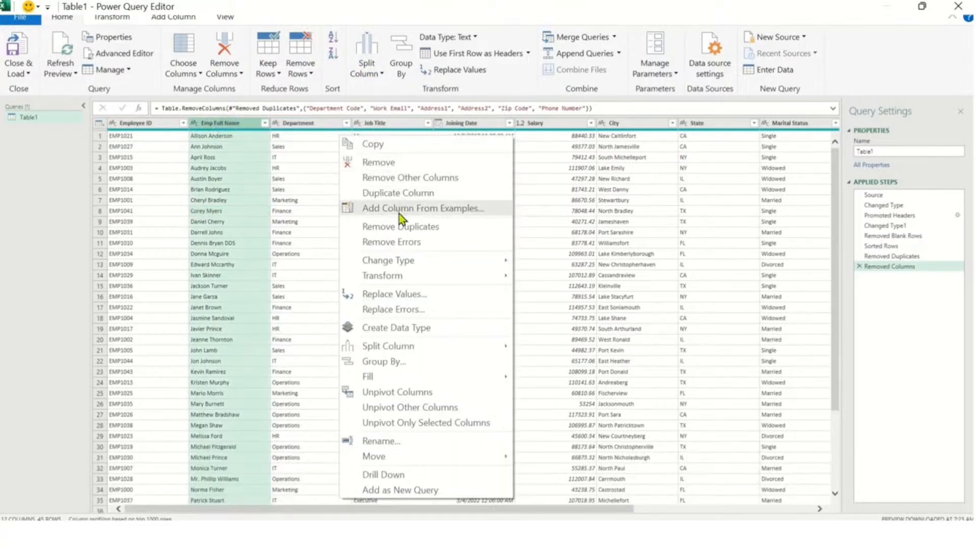
pyautogui.moveTo(405, 347)
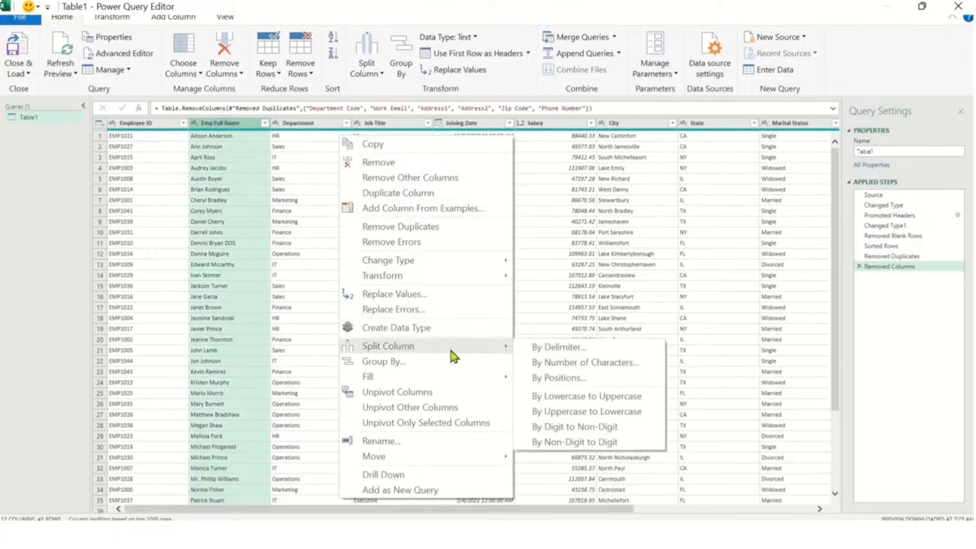
pyautogui.click(580, 350)
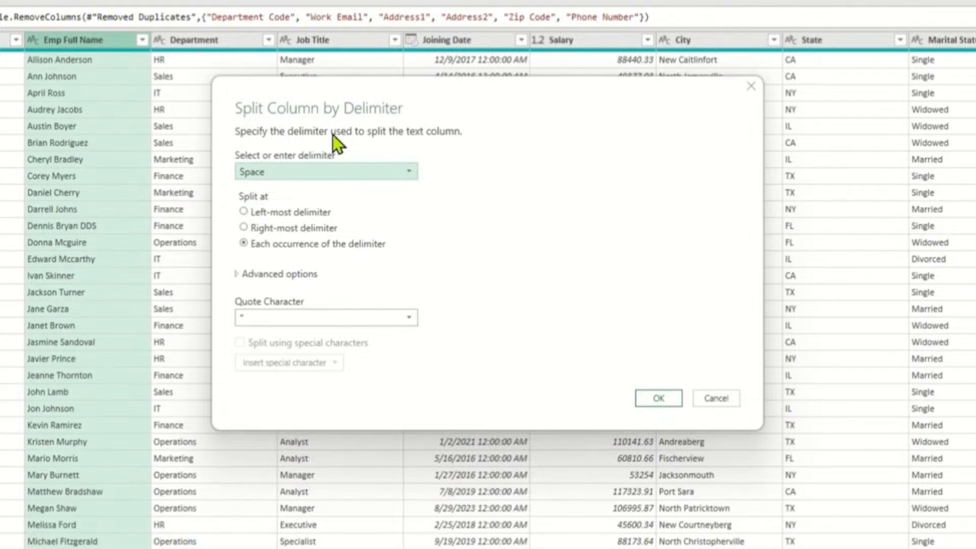
pyautogui.click(410, 173)
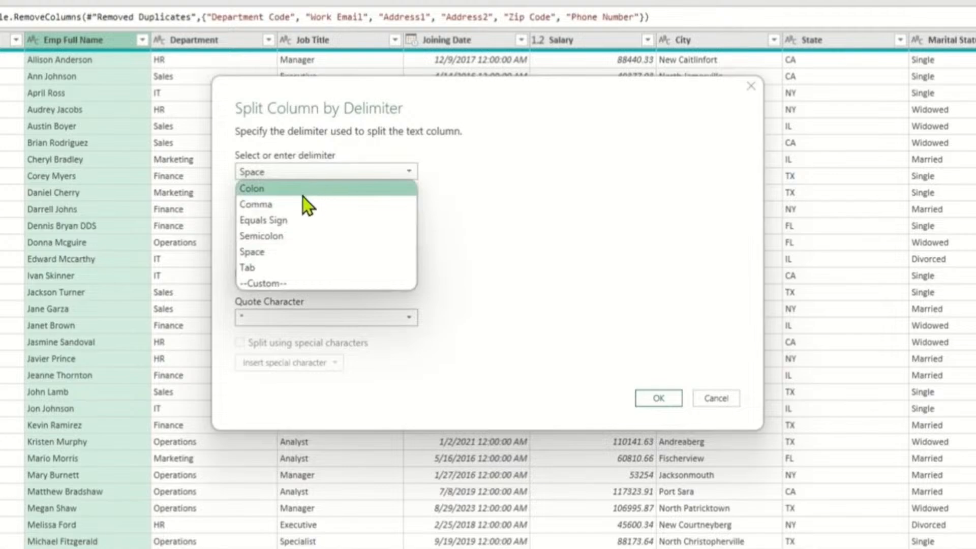
pyautogui.click(300, 258)
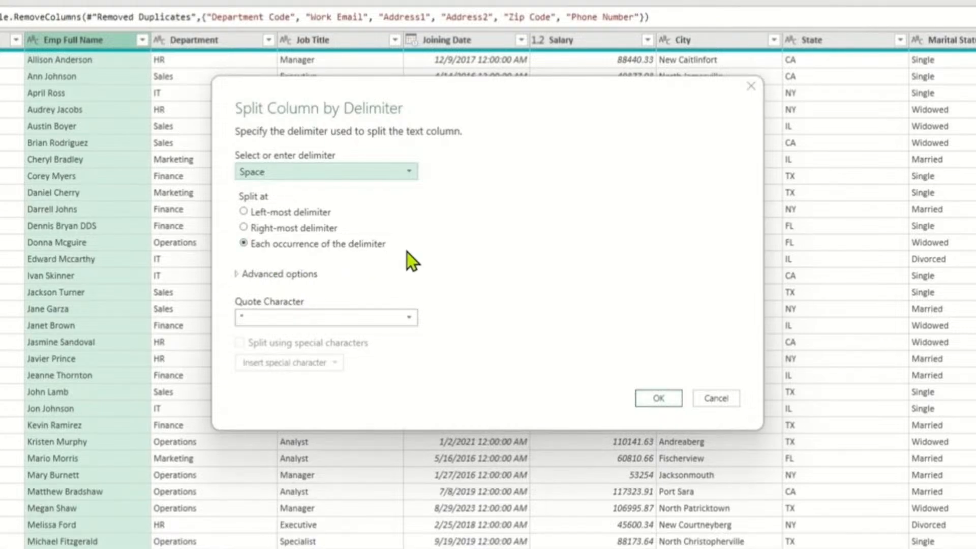
pyautogui.click(661, 401)
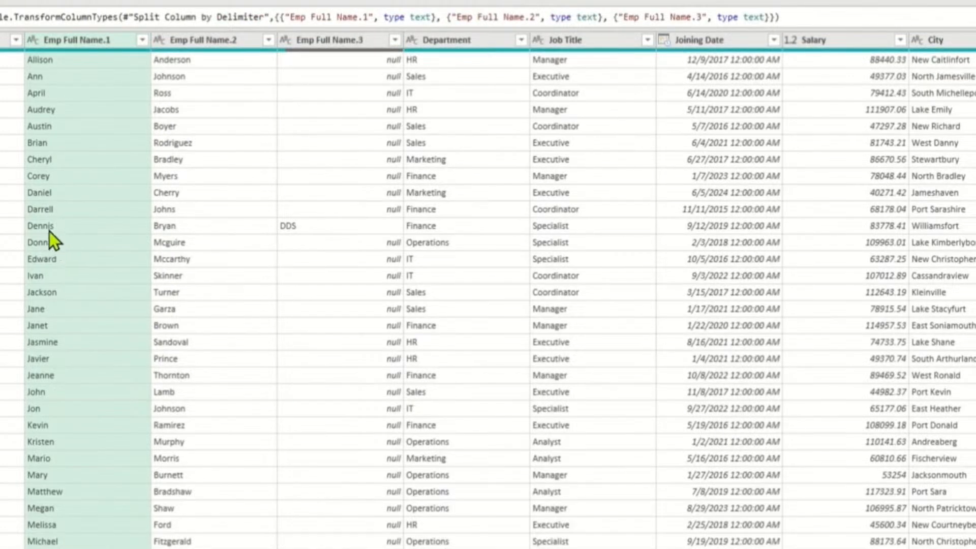
# - Check the three-part name in row 11 and delete the Changed Type2 and Split Column by Delimiter applied steps
pyautogui.click(96, 231)
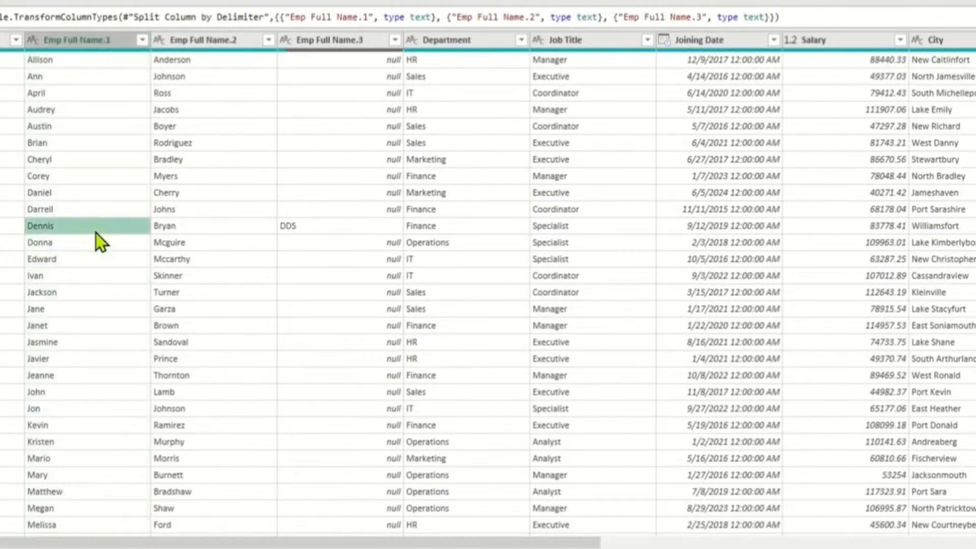
pyautogui.click(185, 228)
pyautogui.click(314, 234)
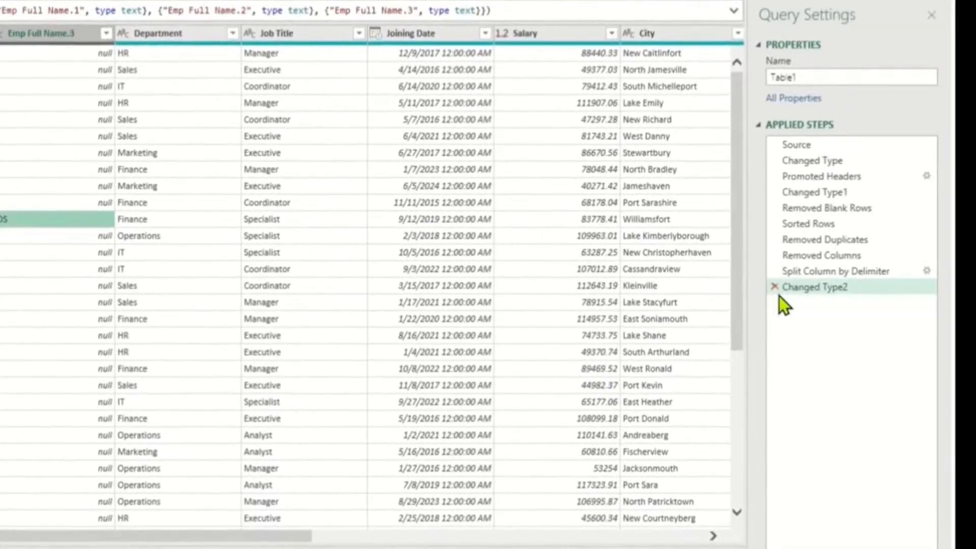
pyautogui.click(776, 287)
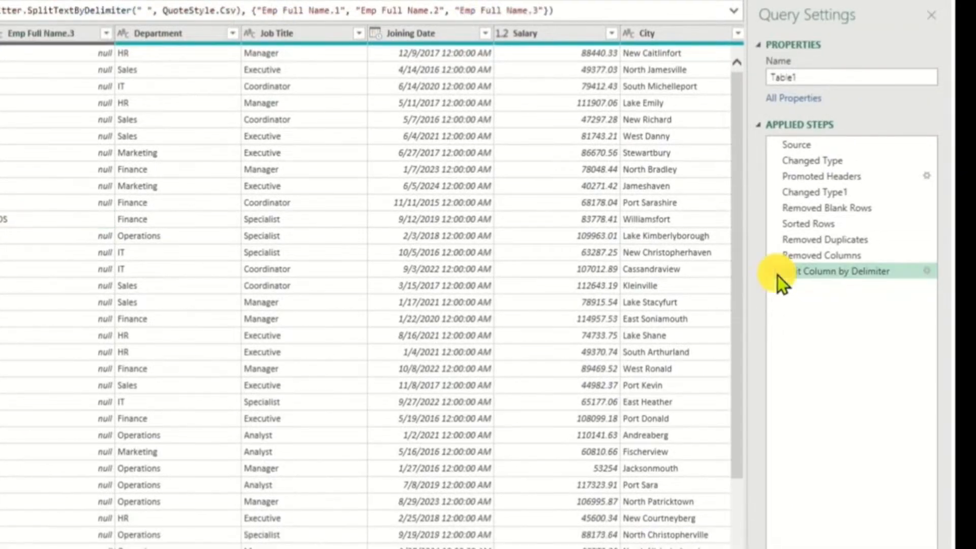
pyautogui.click(776, 273)
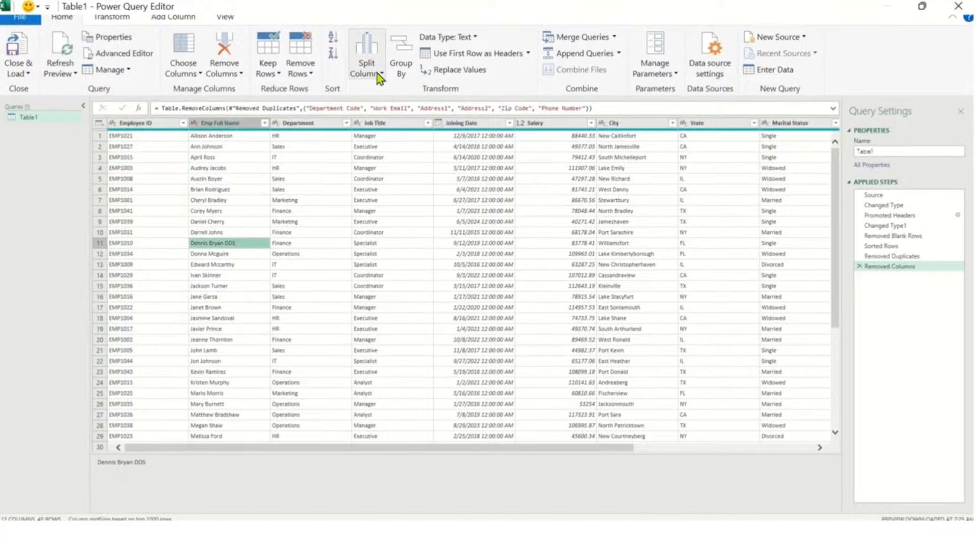
# - Split the Emp Full Name column by the Space delimiter at the left-most delimiter only and check row 11
pyautogui.click(378, 74)
pyautogui.click(385, 90)
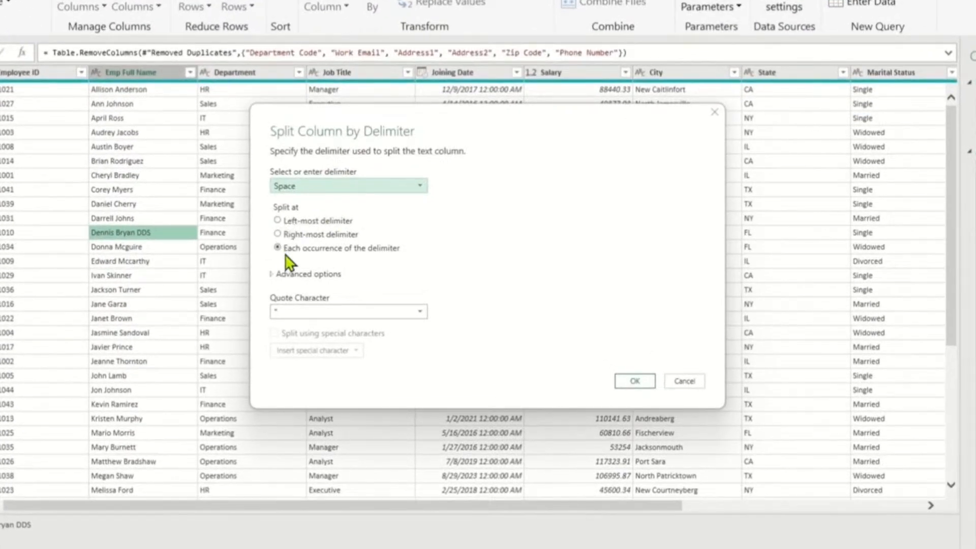
pyautogui.click(278, 221)
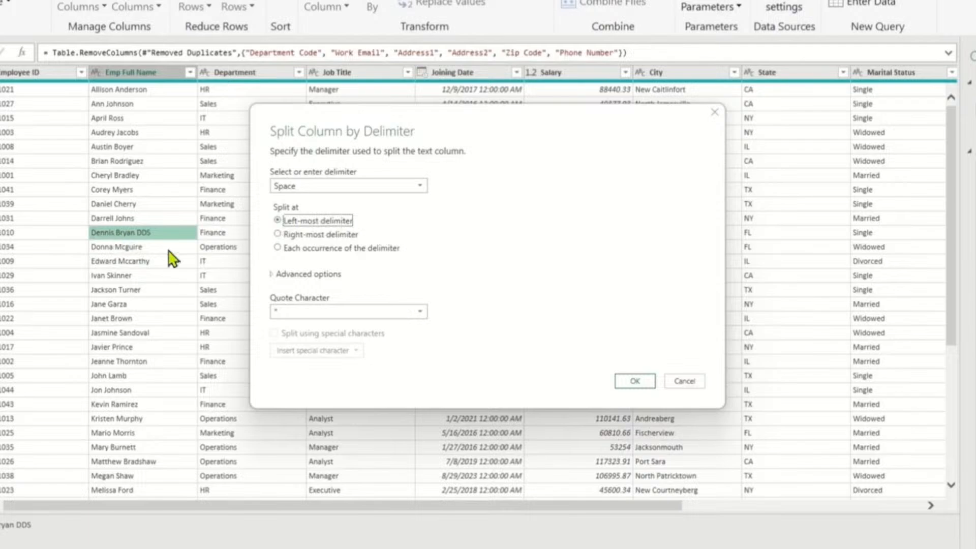
pyautogui.click(636, 383)
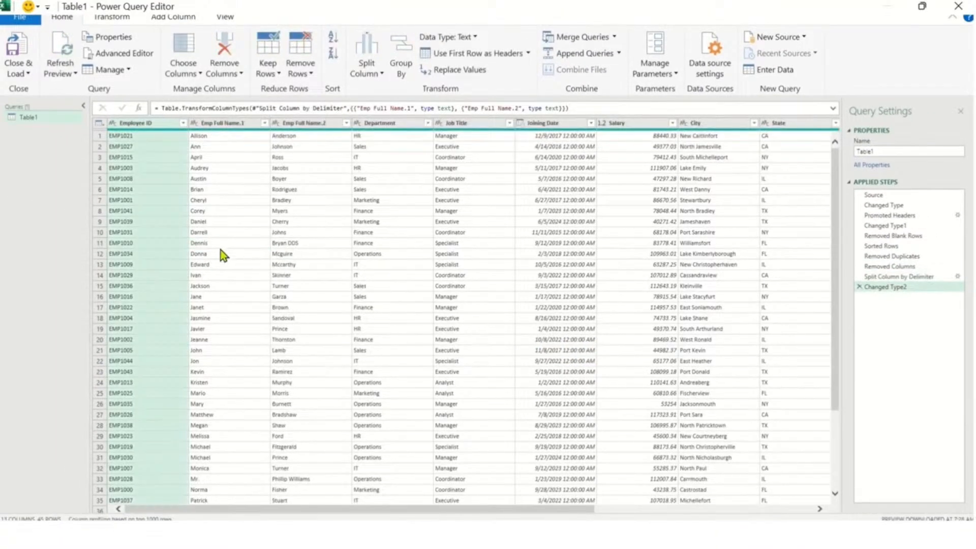
pyautogui.click(215, 243)
pyautogui.click(298, 246)
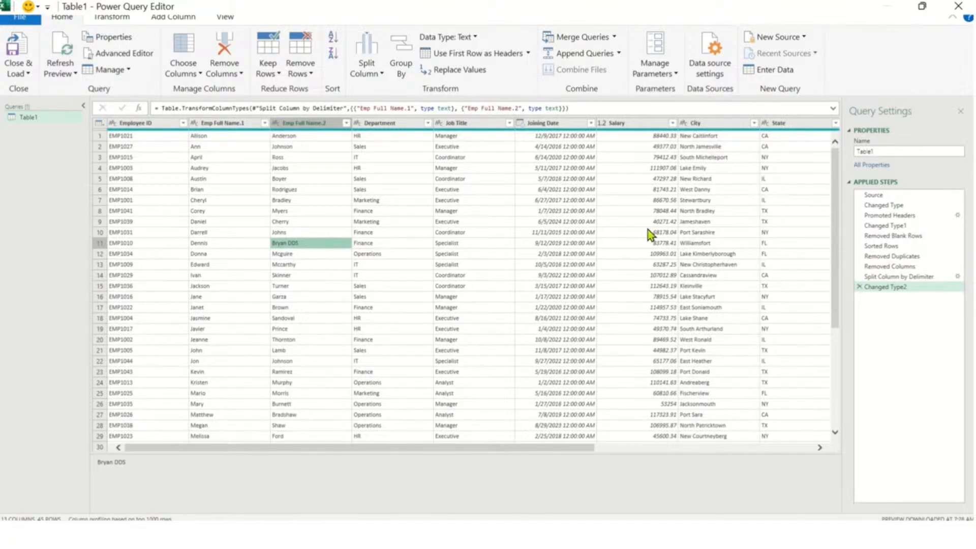
# - Examine the Salary values down the whole column for inconsistent decimal places
pyautogui.scroll(-3, 646, 225)
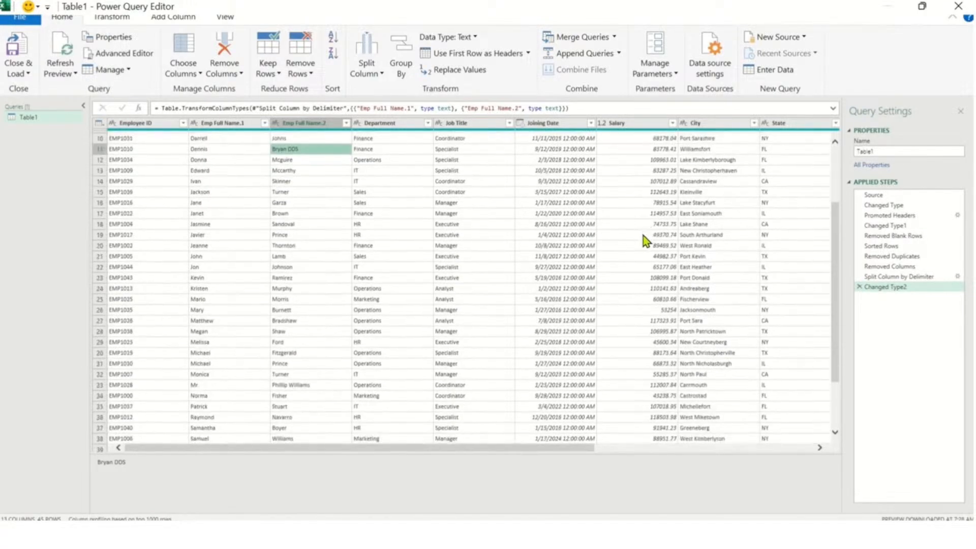
pyautogui.click(649, 224)
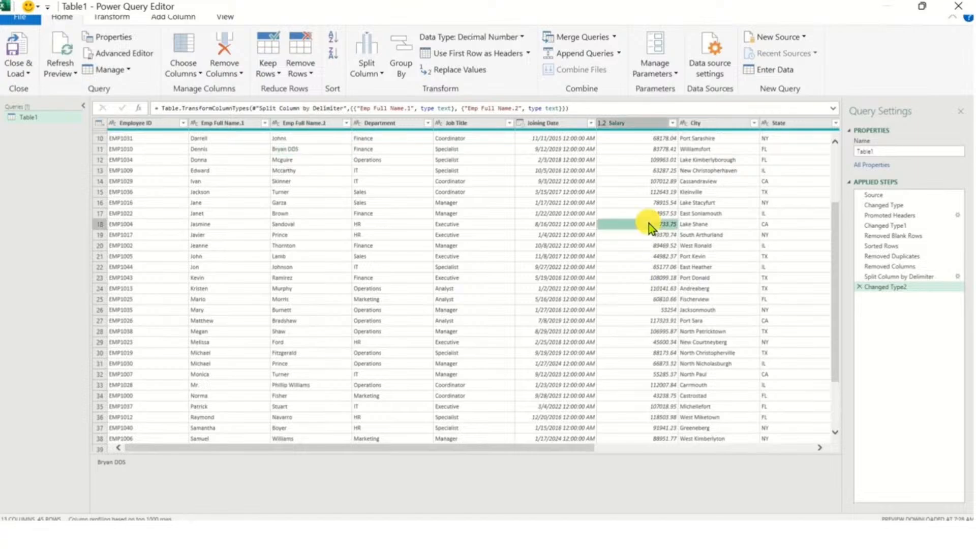
pyautogui.click(654, 246)
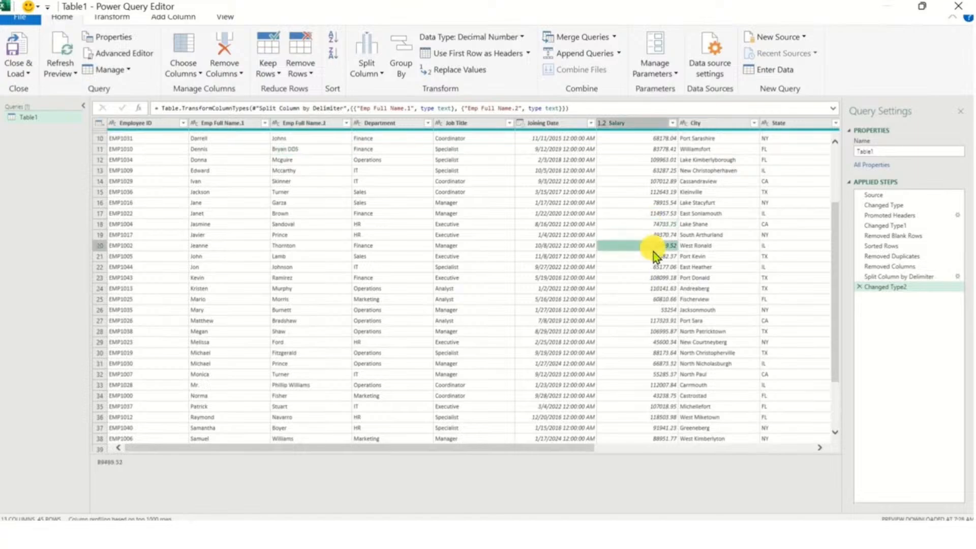
pyautogui.click(659, 310)
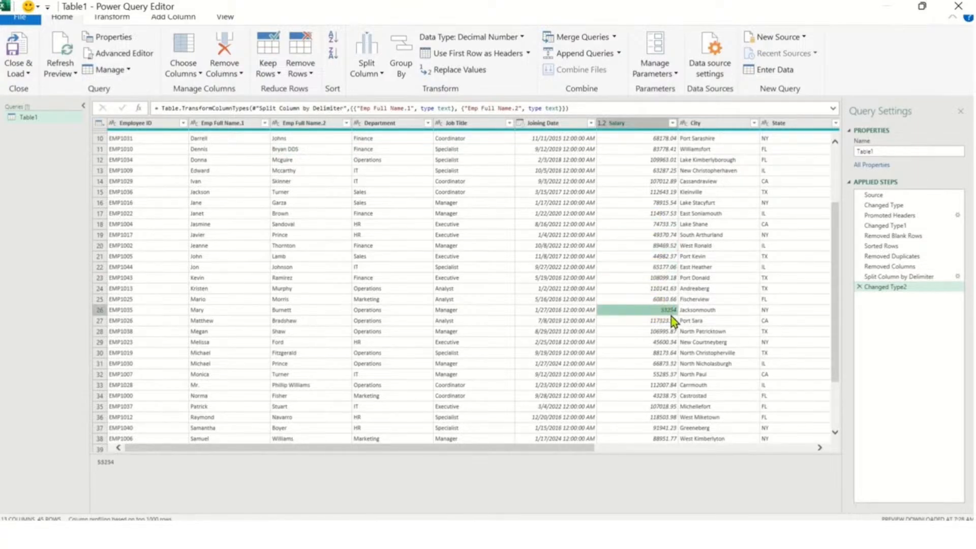
pyautogui.scroll(-2, 671, 317)
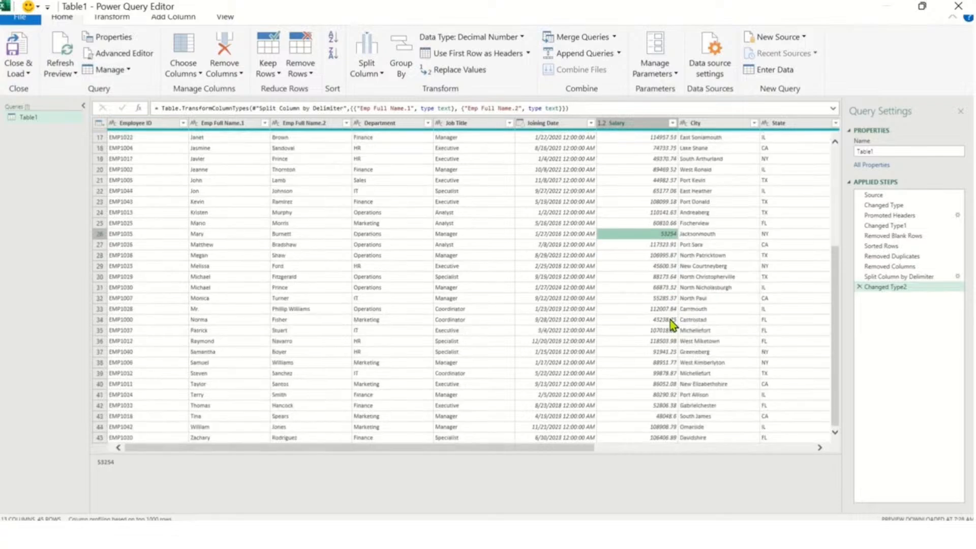
pyautogui.click(659, 417)
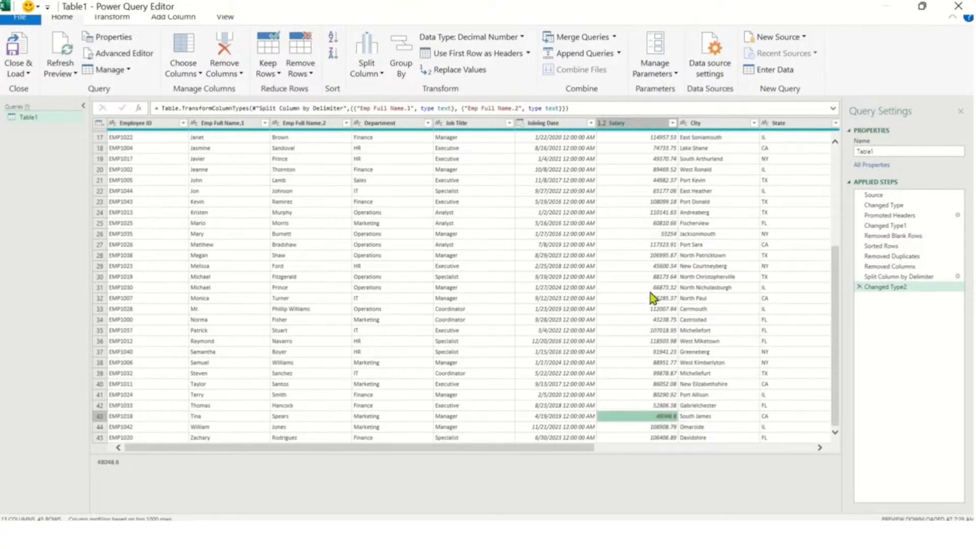
pyautogui.scroll(5, 652, 293)
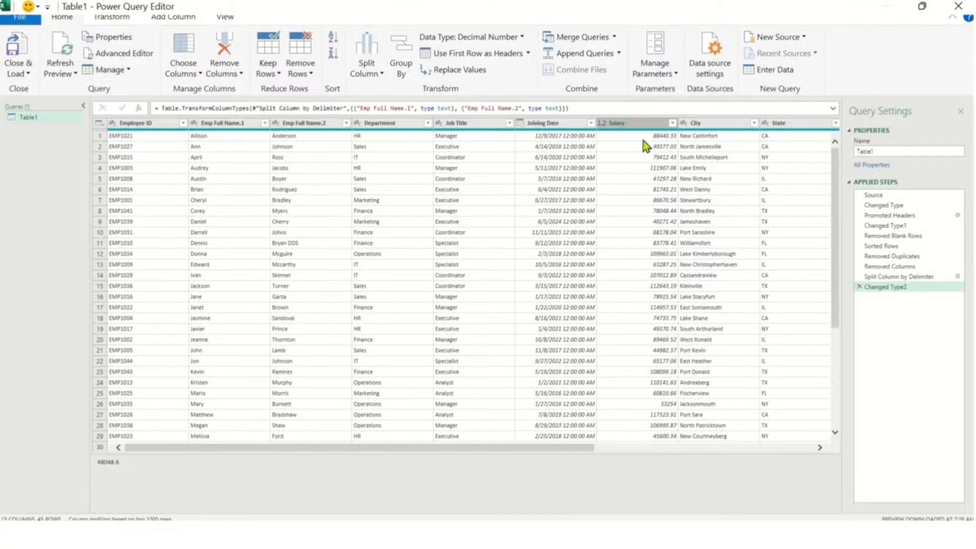
# - Change the Salary column's data type to Currency and check the formatted values in several rows
pyautogui.click(604, 126)
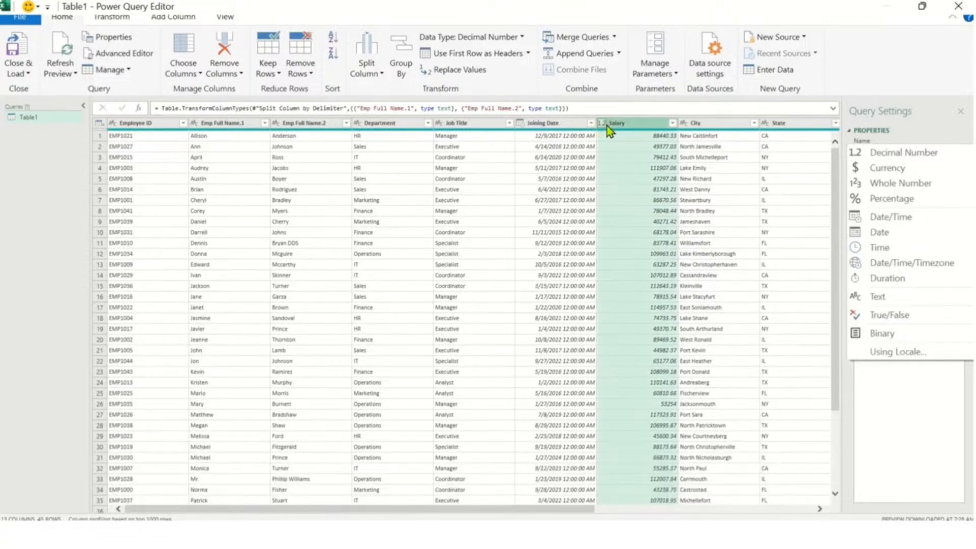
pyautogui.click(887, 169)
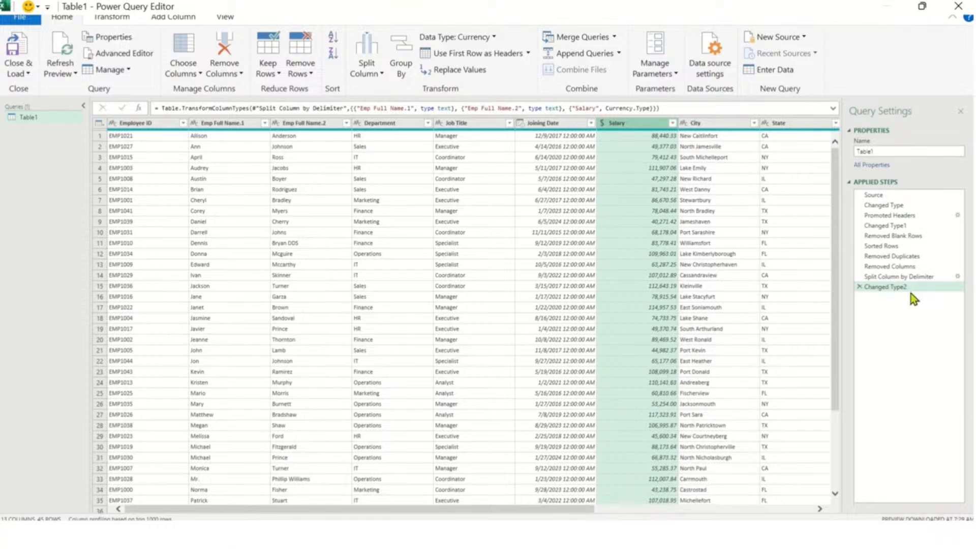
pyautogui.click(636, 246)
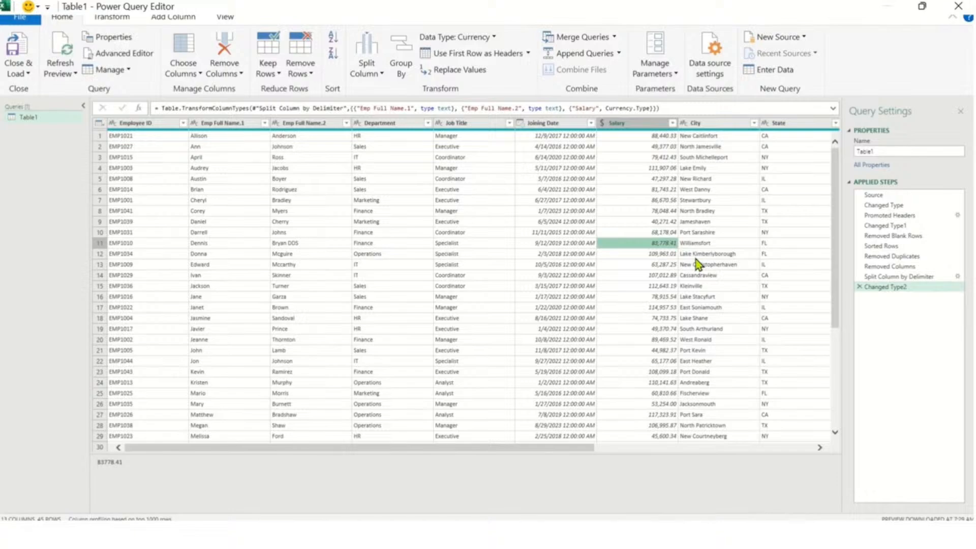
pyautogui.click(659, 157)
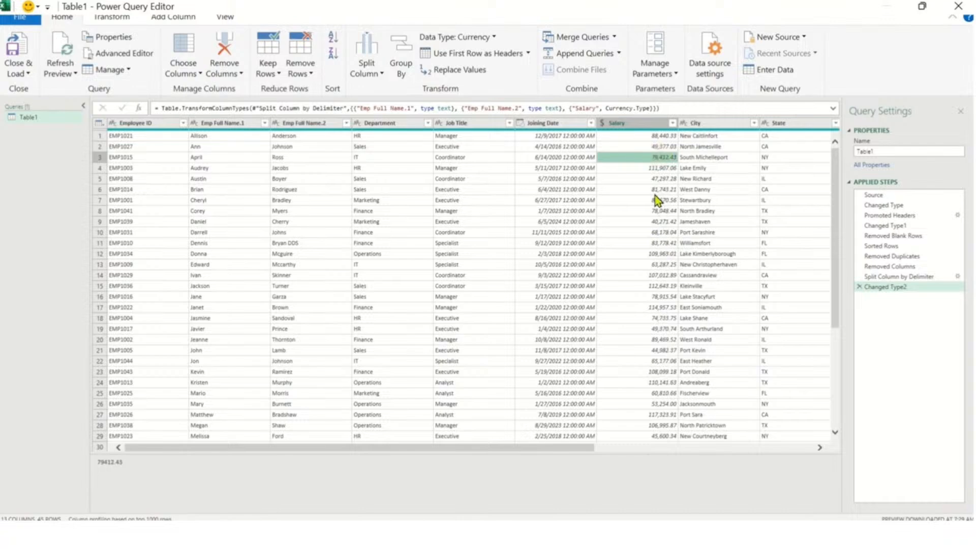
pyautogui.click(657, 275)
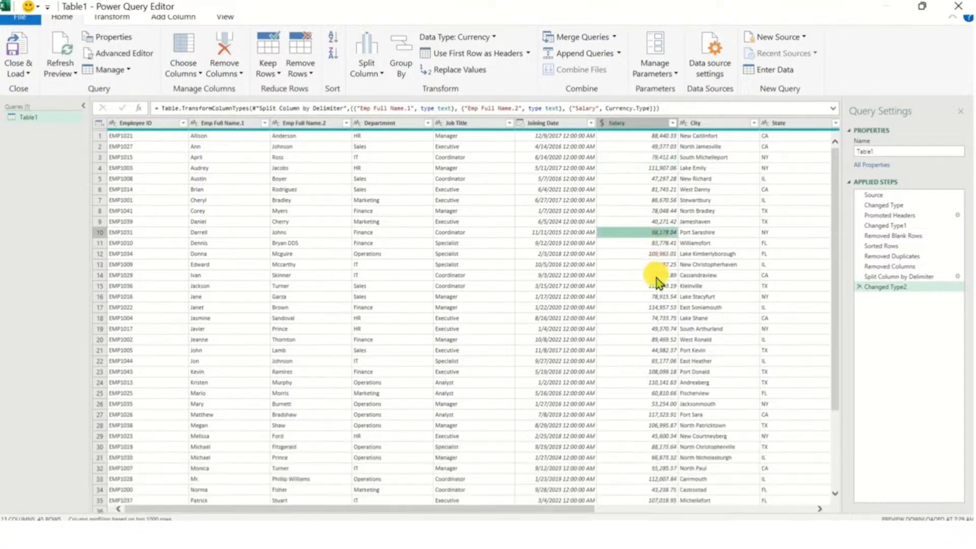
pyautogui.click(656, 305)
pyautogui.click(657, 340)
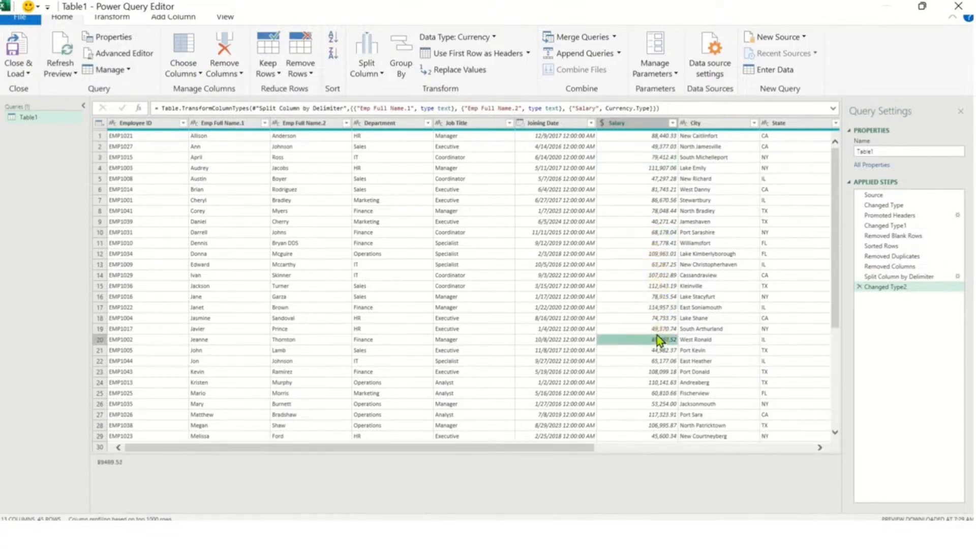
# - Begin a custom column and name it Increased Salary
pyautogui.click(819, 449)
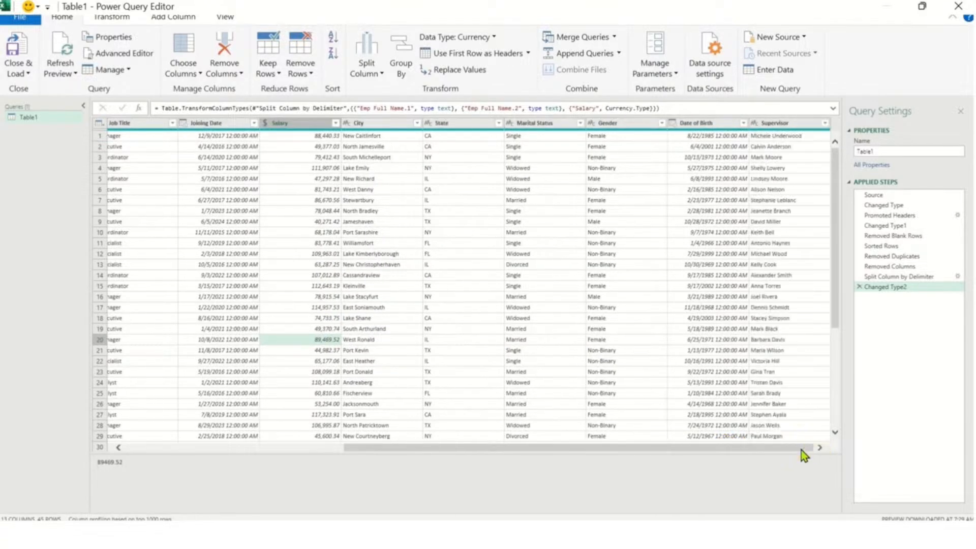
pyautogui.moveTo(675, 449); pyautogui.dragTo(404, 423)
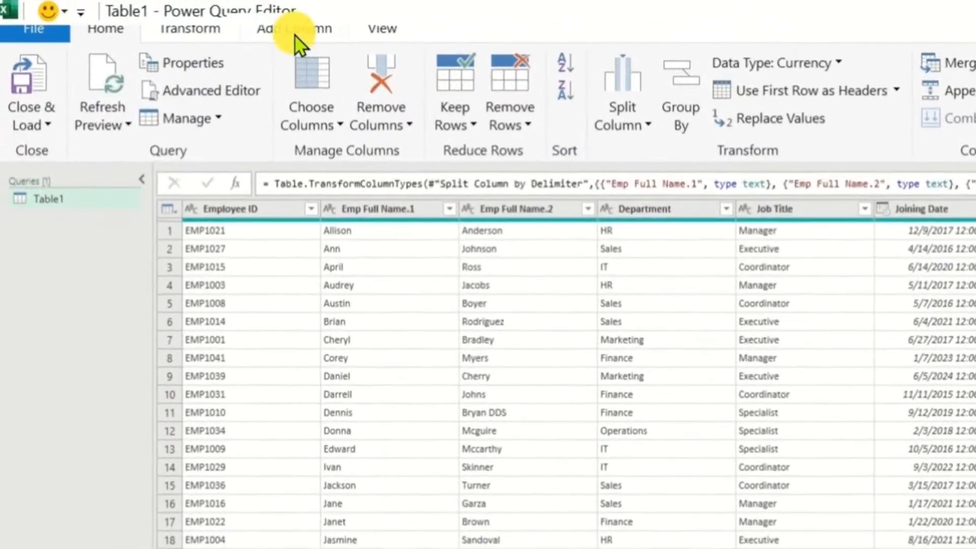
pyautogui.click(295, 34)
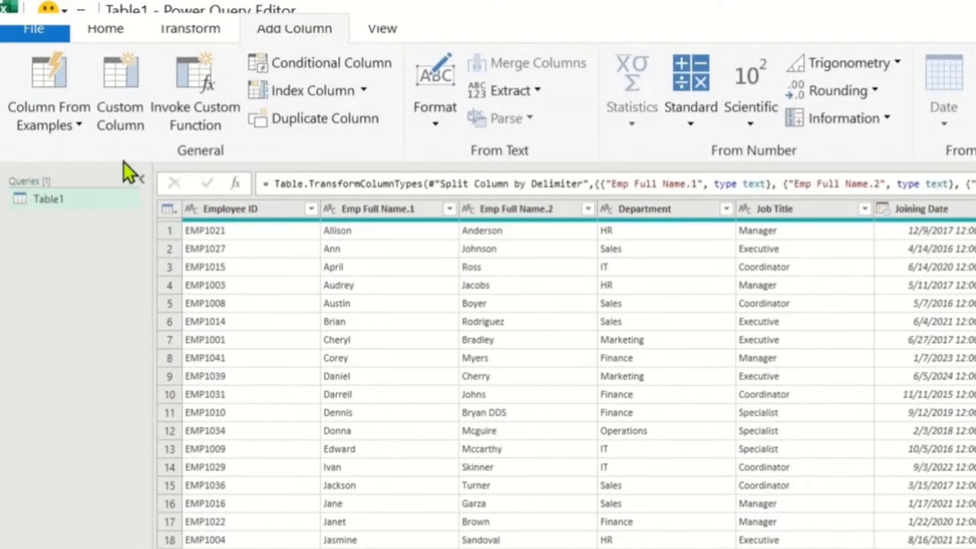
pyautogui.click(120, 113)
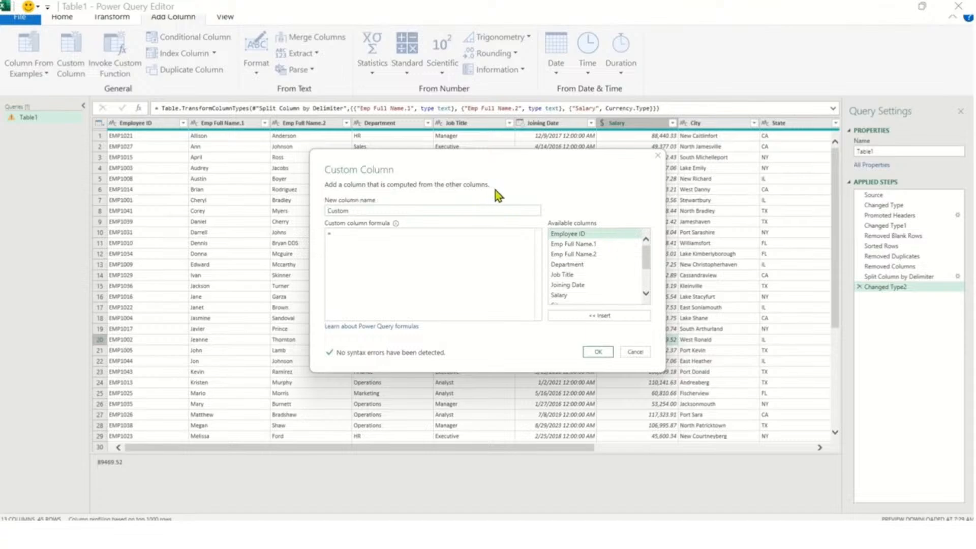
pyautogui.doubleClick(367, 209)
pyautogui.write('Increased Salary')
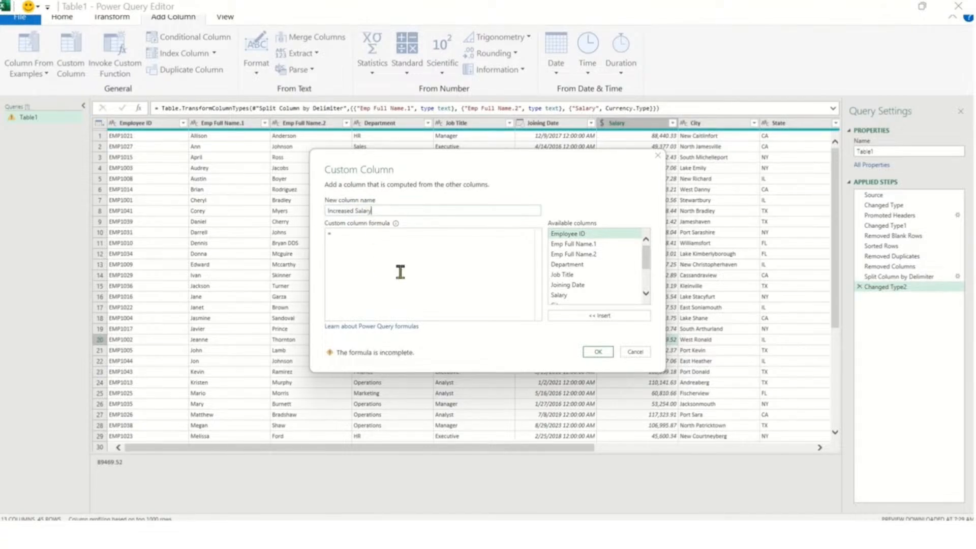
# - Define the custom column's formula as [Salary]*1.1 and create the column
pyautogui.click(352, 236)
pyautogui.click(562, 295)
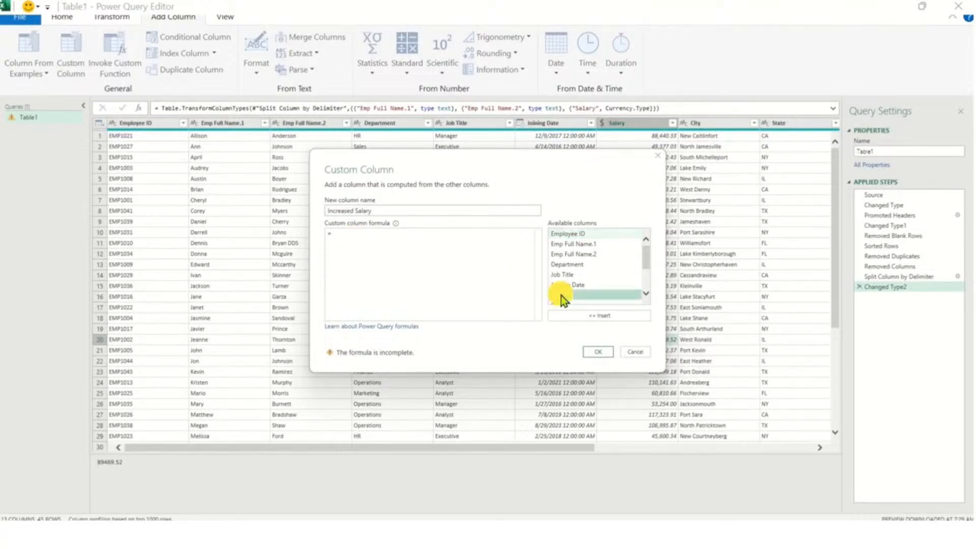
pyautogui.click(600, 316)
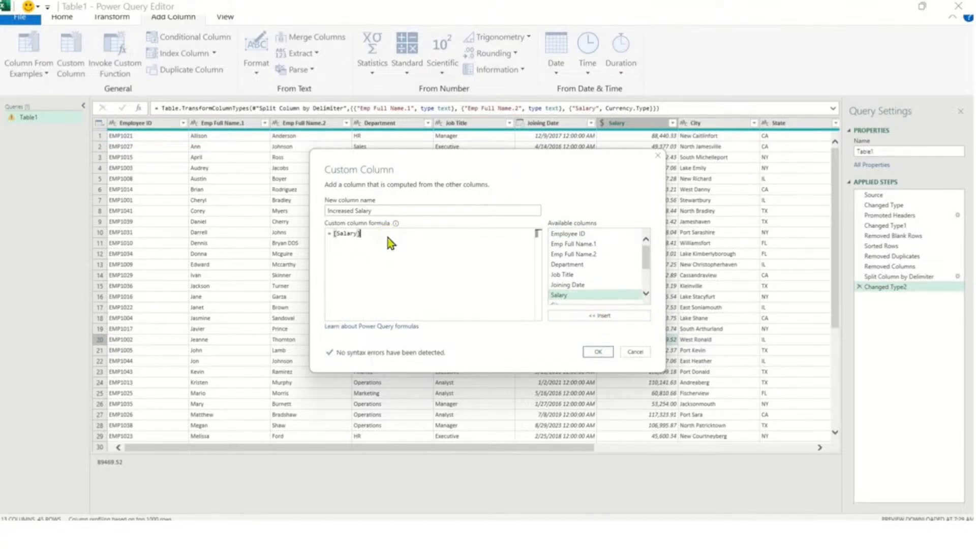
pyautogui.write('*1.1')
pyautogui.click(597, 352)
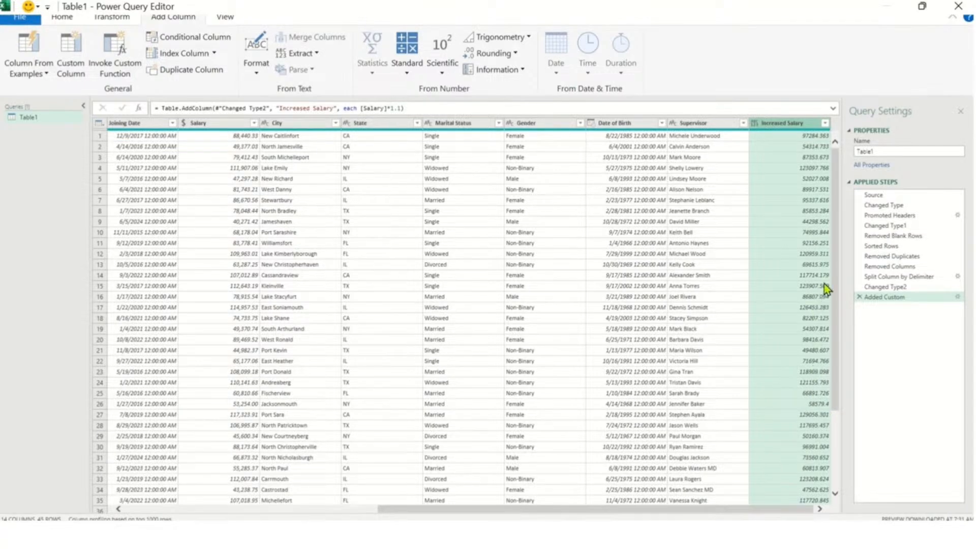
# - Change the Increased Salary column's data type to Currency
pyautogui.rightClick(777, 126)
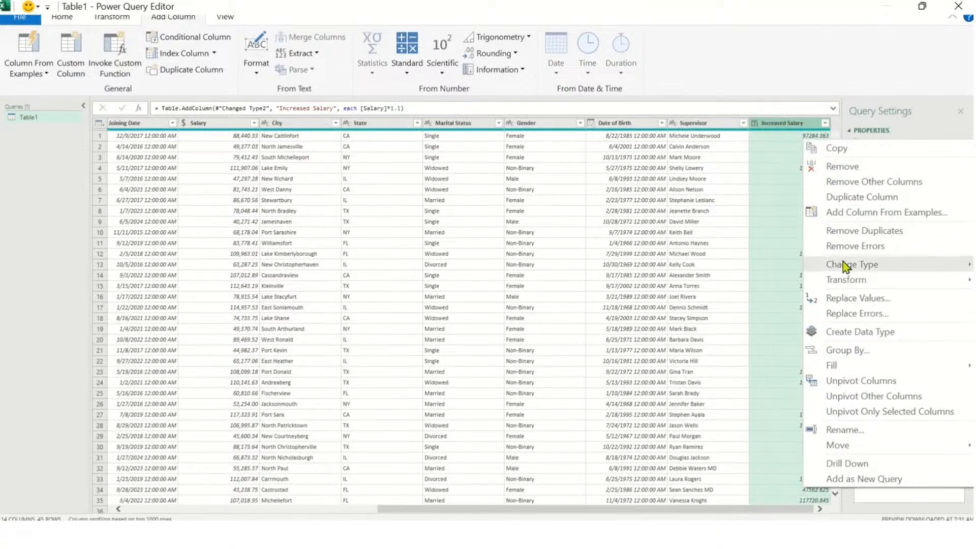
pyautogui.moveTo(844, 267)
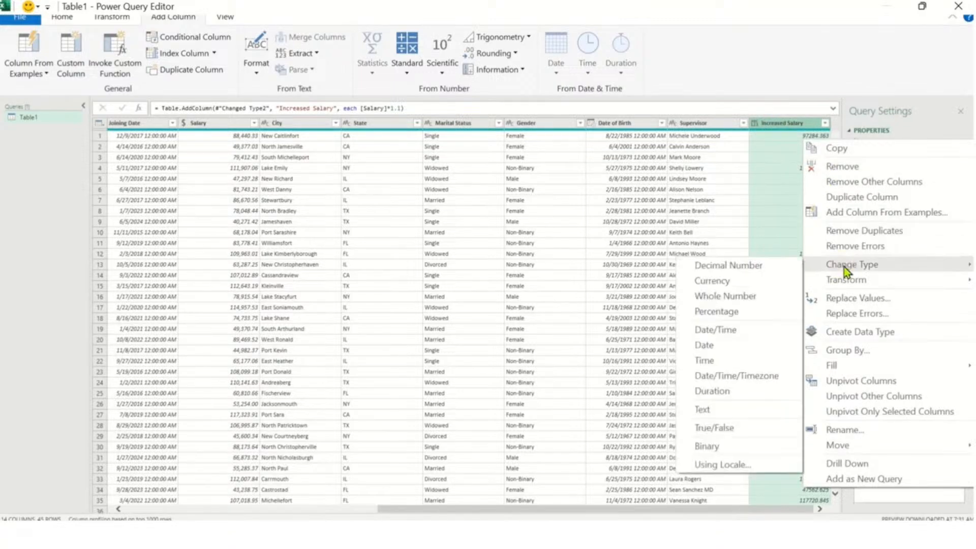
pyautogui.click(718, 283)
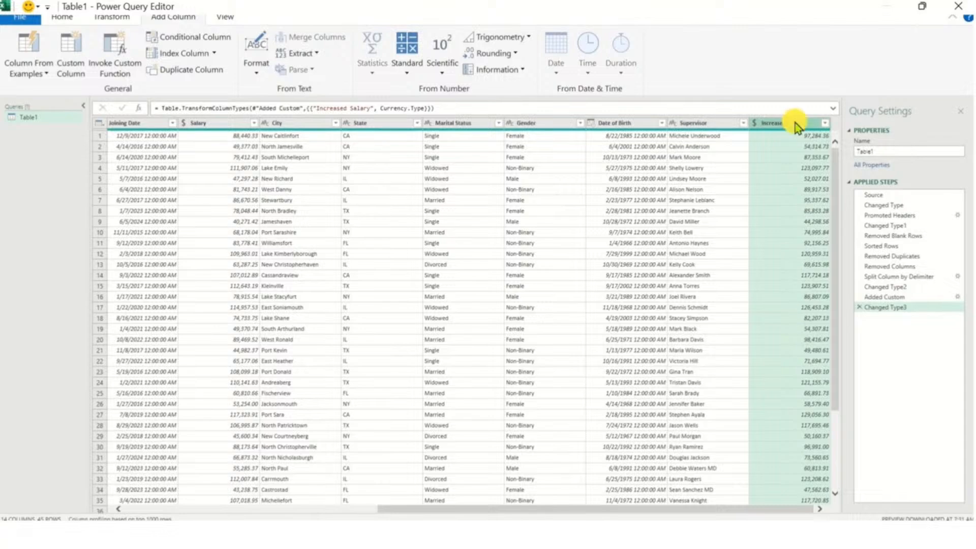
# - Move the Increased Salary column between Salary and City and compare both salaries in the first row
pyautogui.moveTo(796, 123); pyautogui.dragTo(283, 128)
pyautogui.click(229, 137)
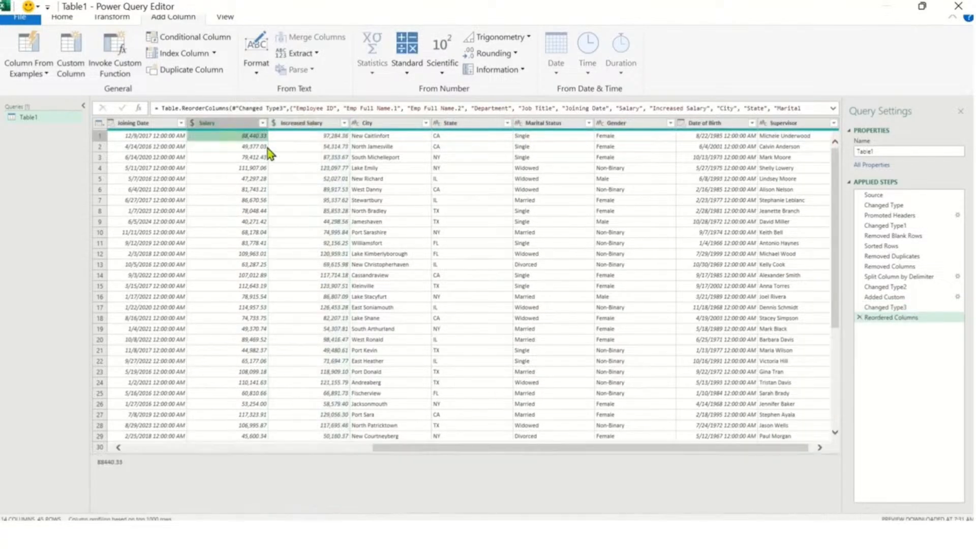
pyautogui.click(309, 142)
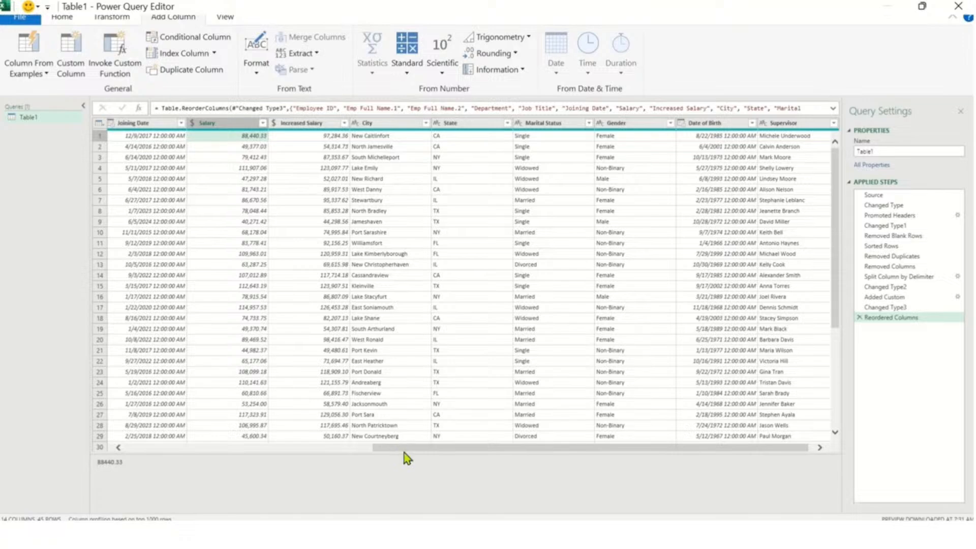
pyautogui.moveTo(399, 447); pyautogui.dragTo(113, 447)
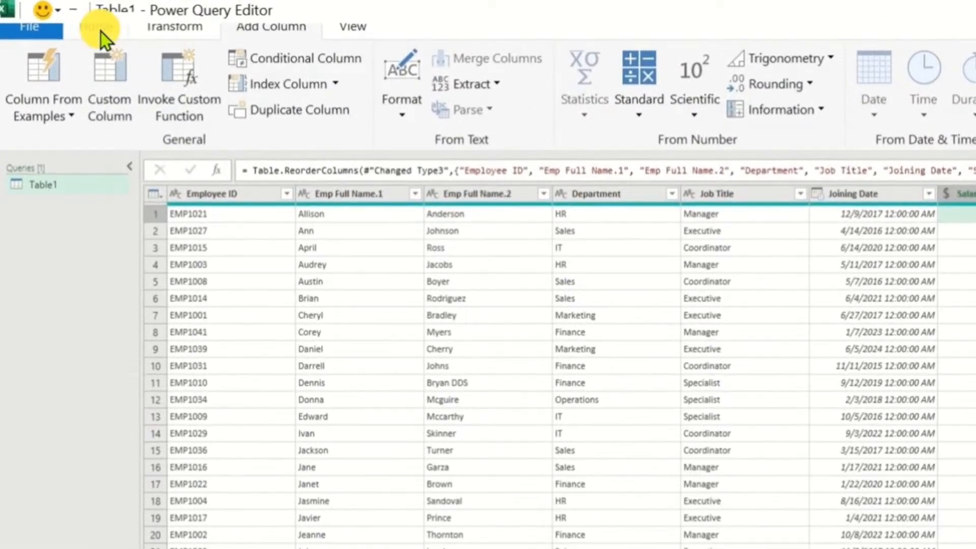
pyautogui.click(65, 19)
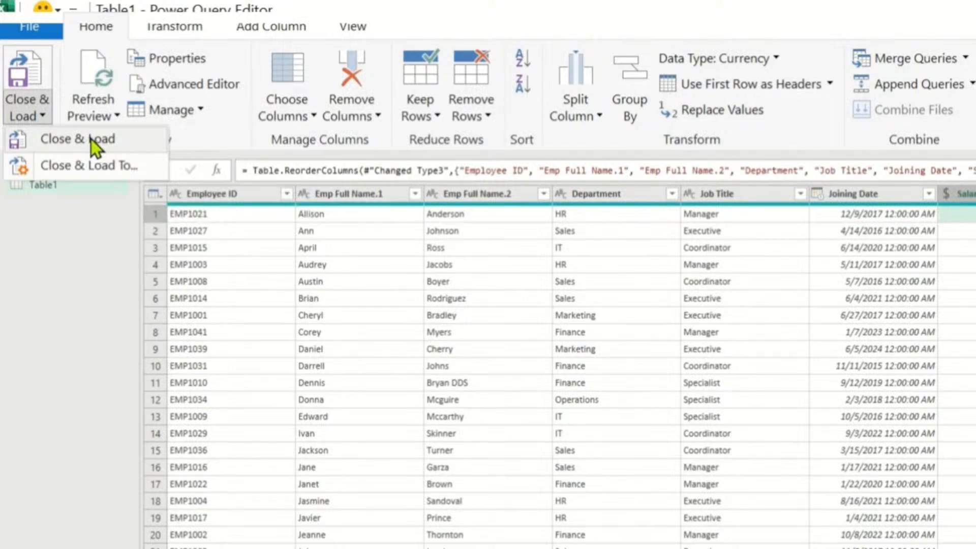
pyautogui.click(115, 171)
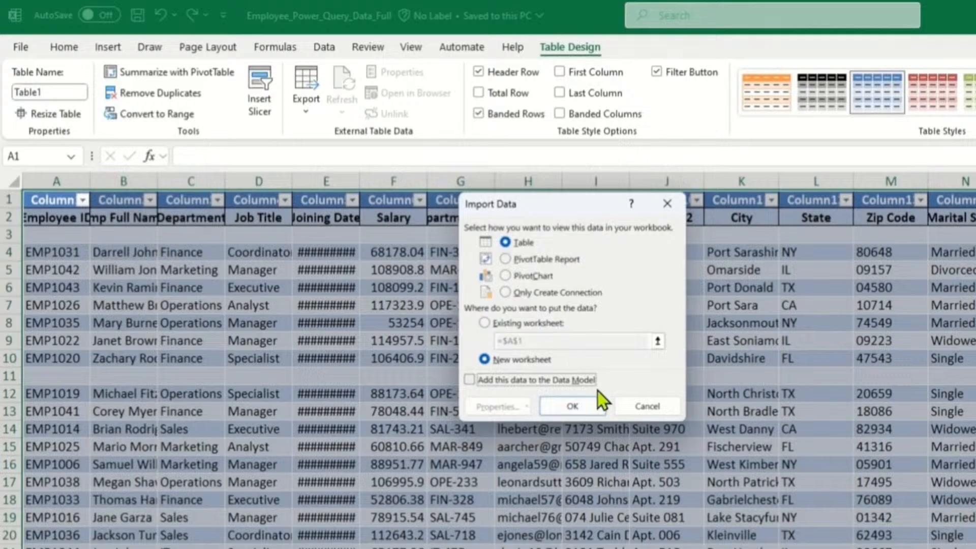
pyautogui.click(651, 408)
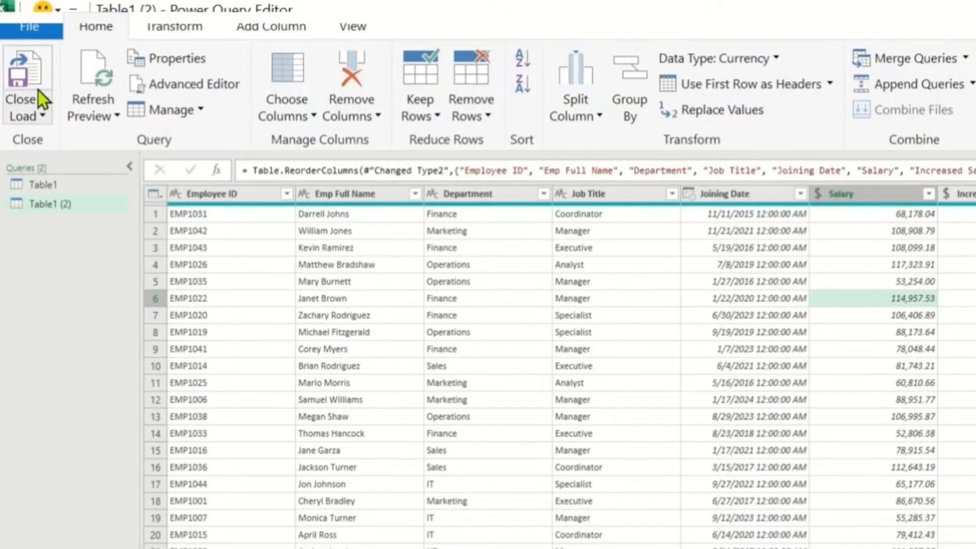
# - Load the Table1 (2) query with Close & Load and compare the loaded rows with the original data on Sheet1
pyautogui.click(43, 116)
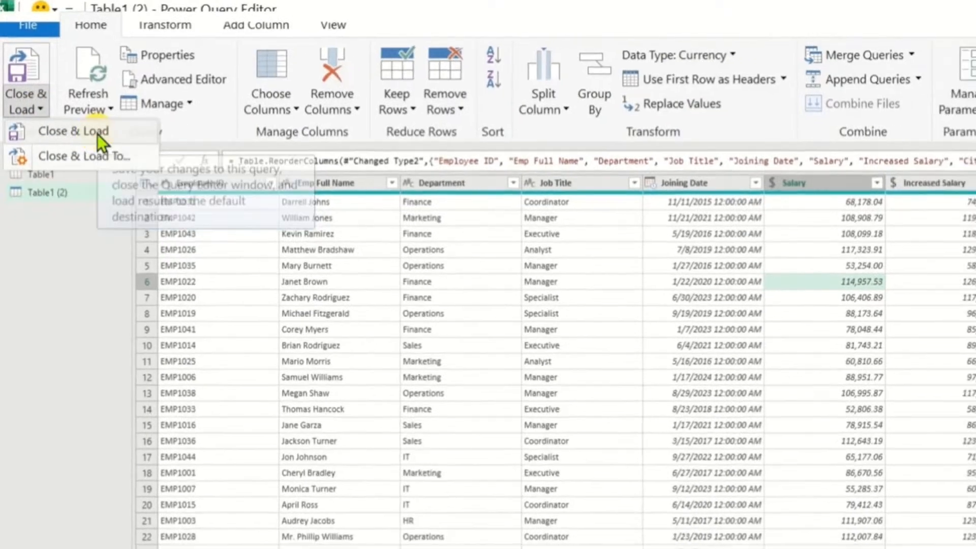
pyautogui.click(102, 140)
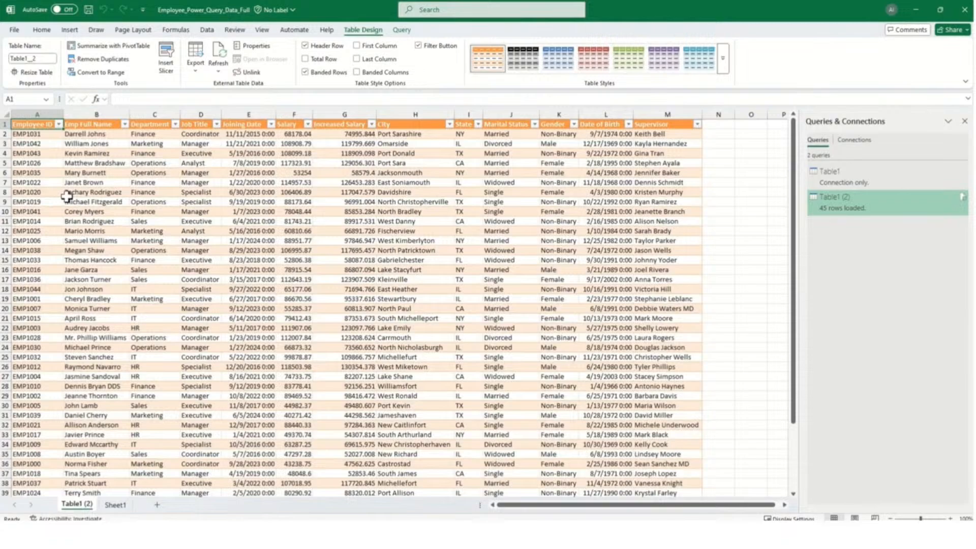
pyautogui.scroll(-4, 66, 196)
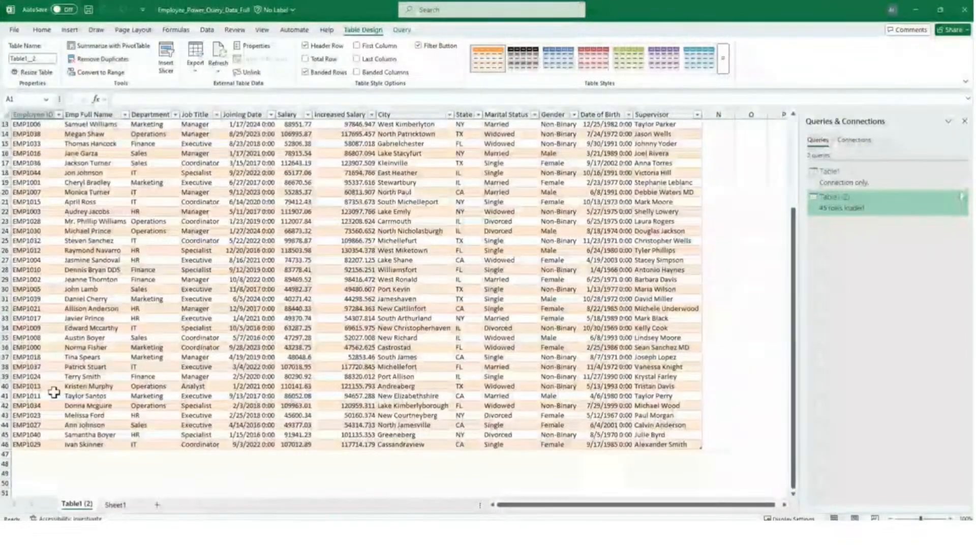
pyautogui.click(115, 505)
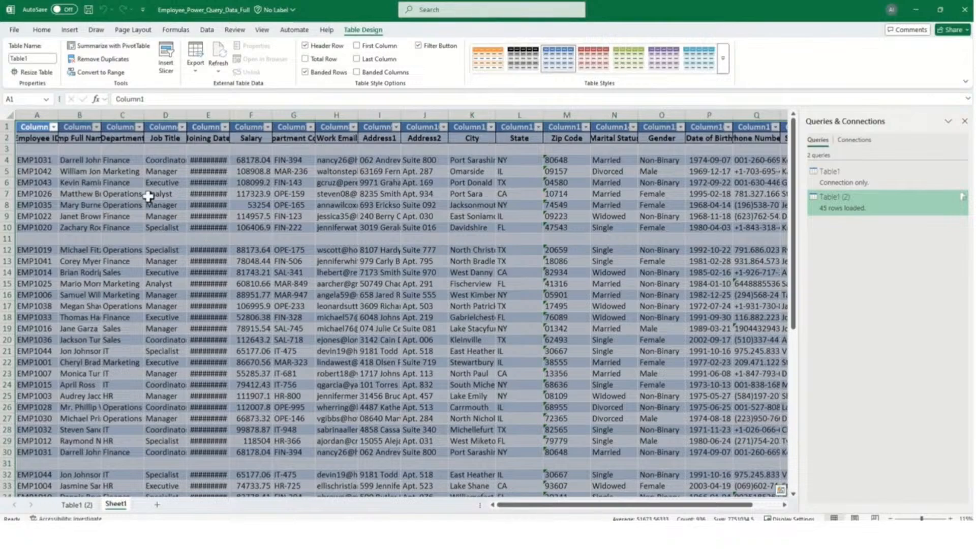
pyautogui.scroll(-12, 183, 217)
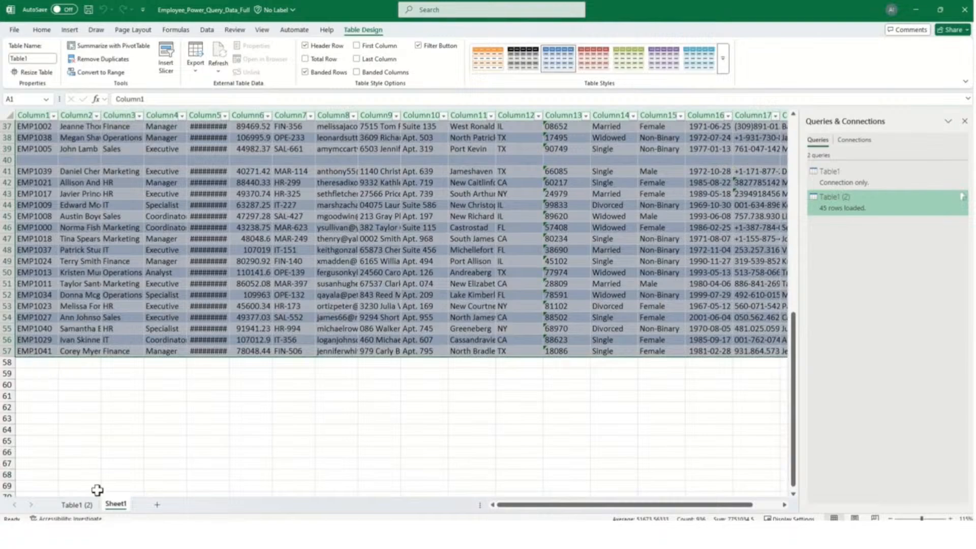
# - Look through the cleaned employee rows on the Table1 (2) sheet from the first to the last record
pyautogui.click(86, 506)
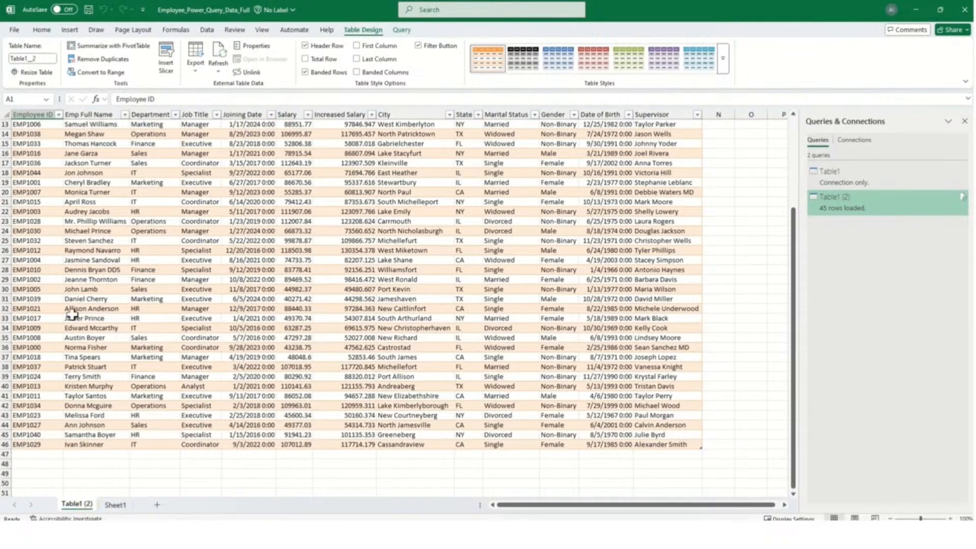
pyautogui.scroll(4, 77, 311)
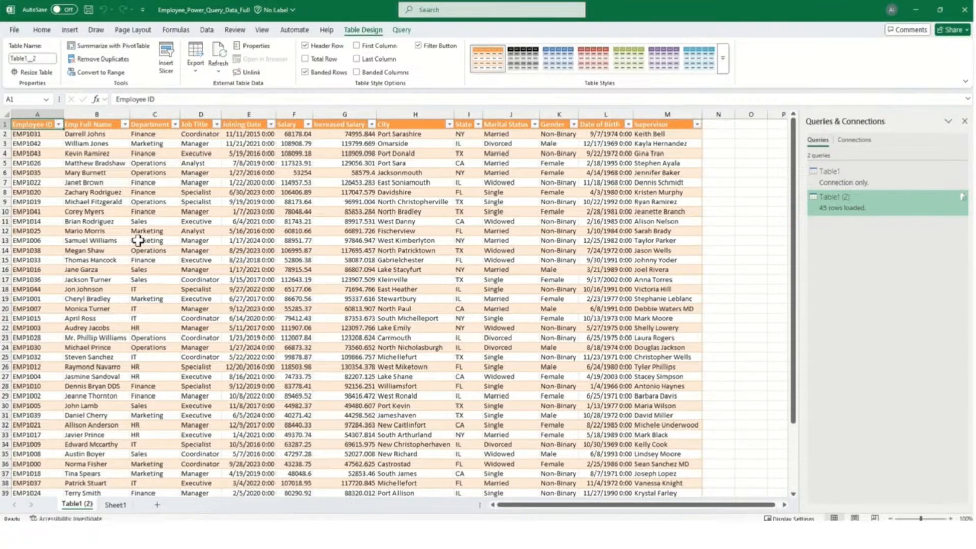
pyautogui.scroll(-6, 159, 237)
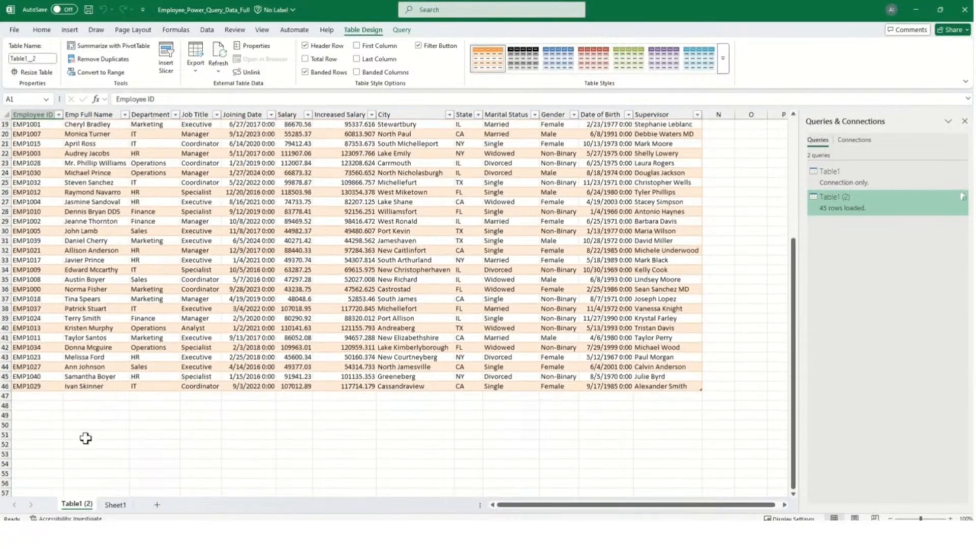
# - Select cell A58 on Sheet1, in the first empty row below the raw employee table
pyautogui.click(115, 507)
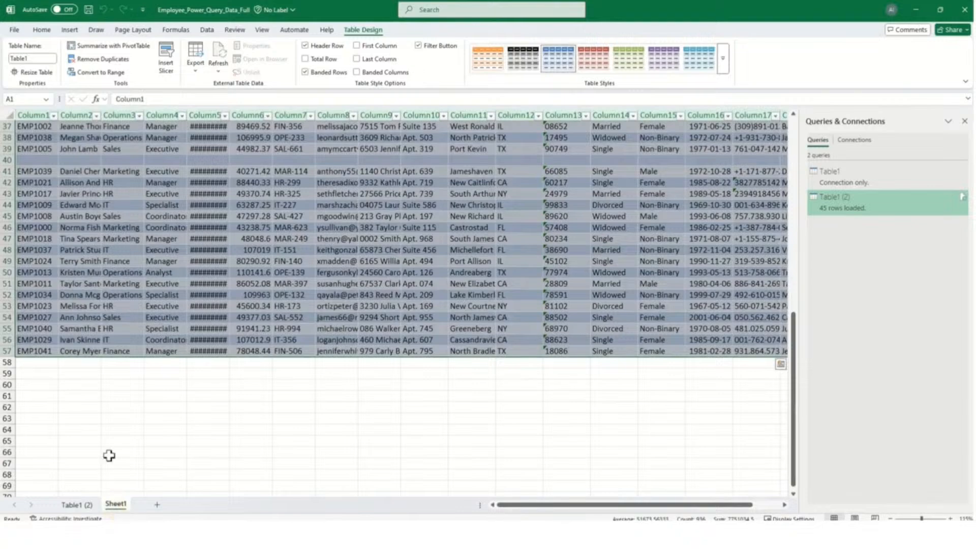
pyautogui.click(40, 363)
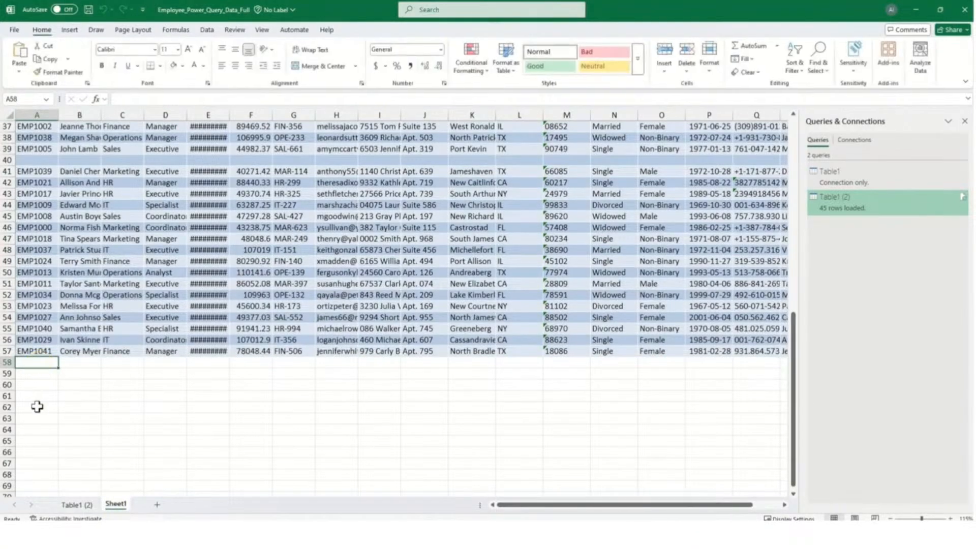
pyautogui.scroll(-2, 99, 373)
pyautogui.scroll(3, 99, 374)
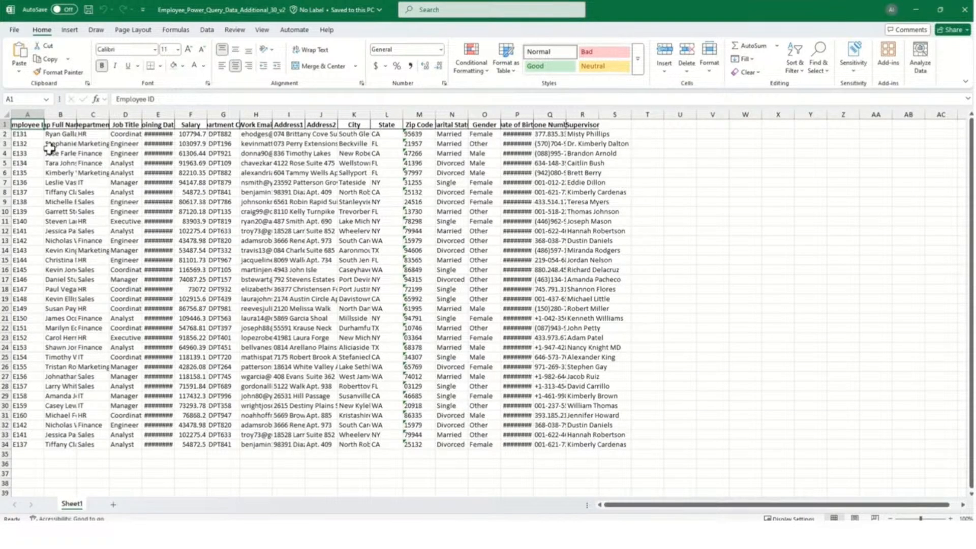
# - In the Employee_Power_Query_Data_Additional_30_v2 workbook, copy the employee records in A2:R34, leaving out the header row
pyautogui.click(82, 163)
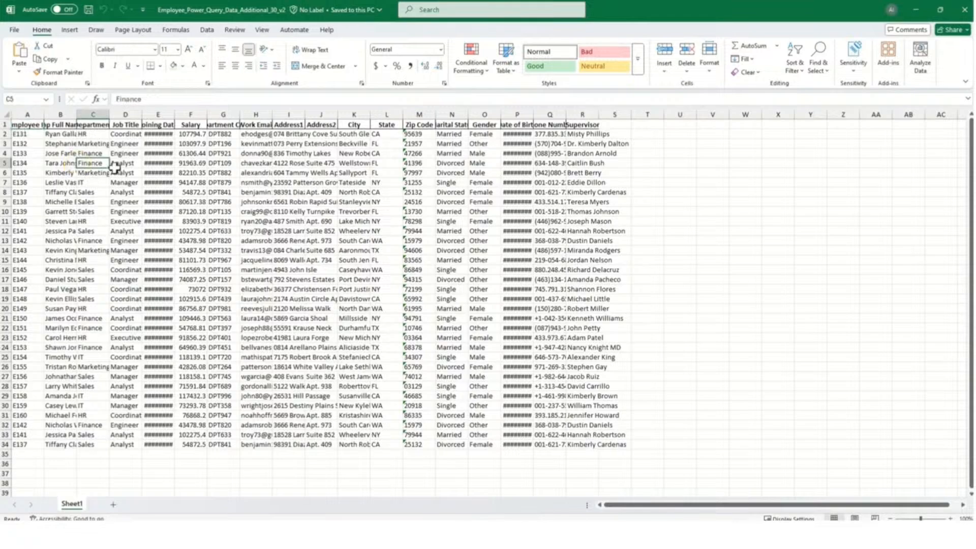
pyautogui.hotkey('ctrl', 'a')
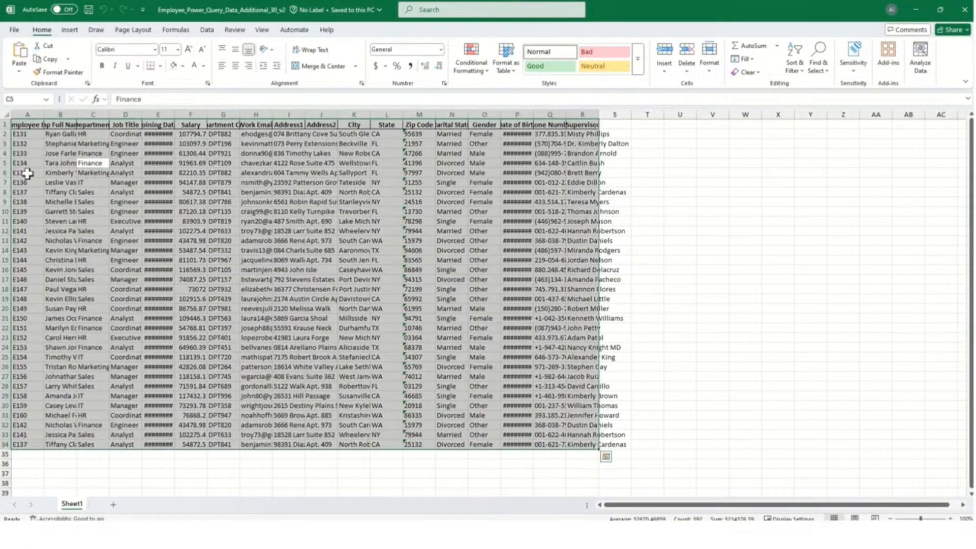
pyautogui.keyDown('shift'); pyautogui.click(26, 134); pyautogui.keyUp('shift')
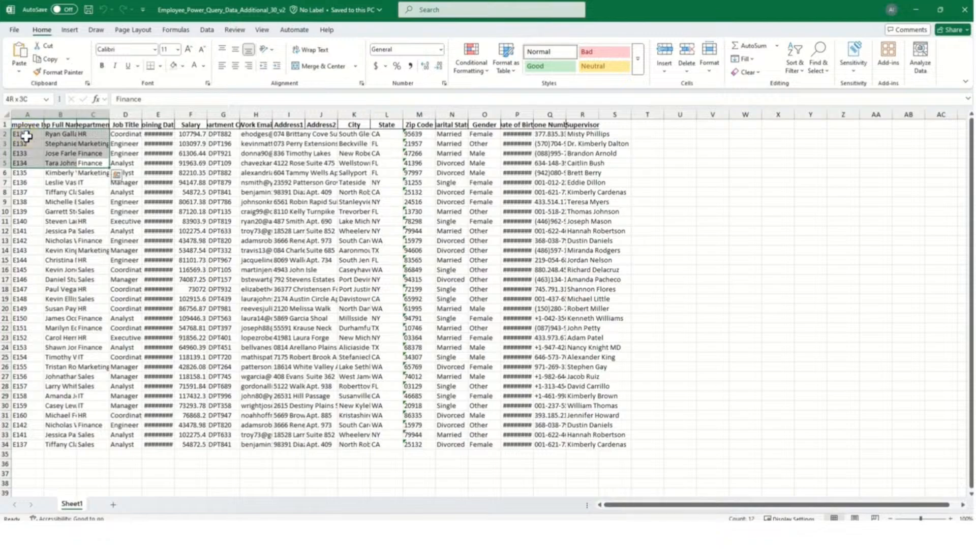
pyautogui.click(26, 134)
pyautogui.hotkey('ctrl', 'End')
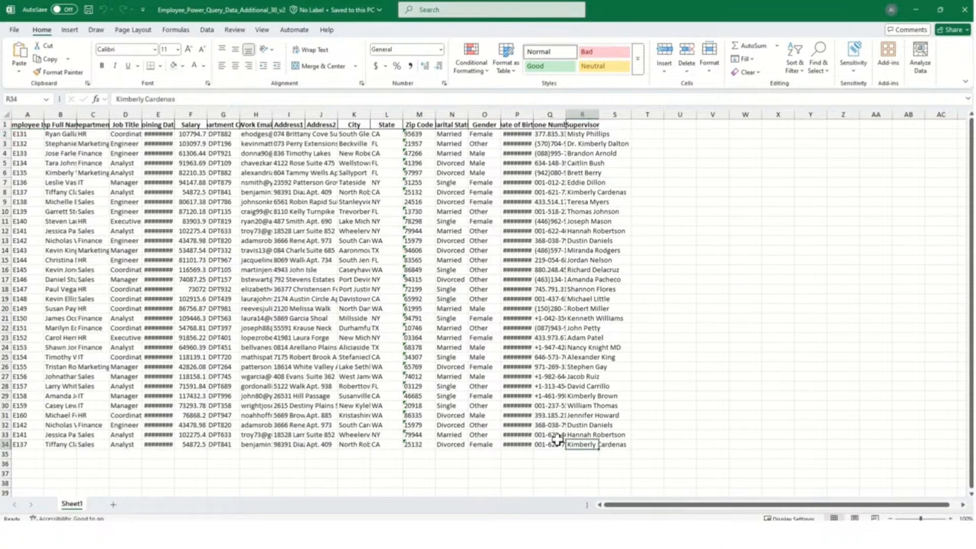
pyautogui.hotkey('ctrl', 'shift', 'Home')
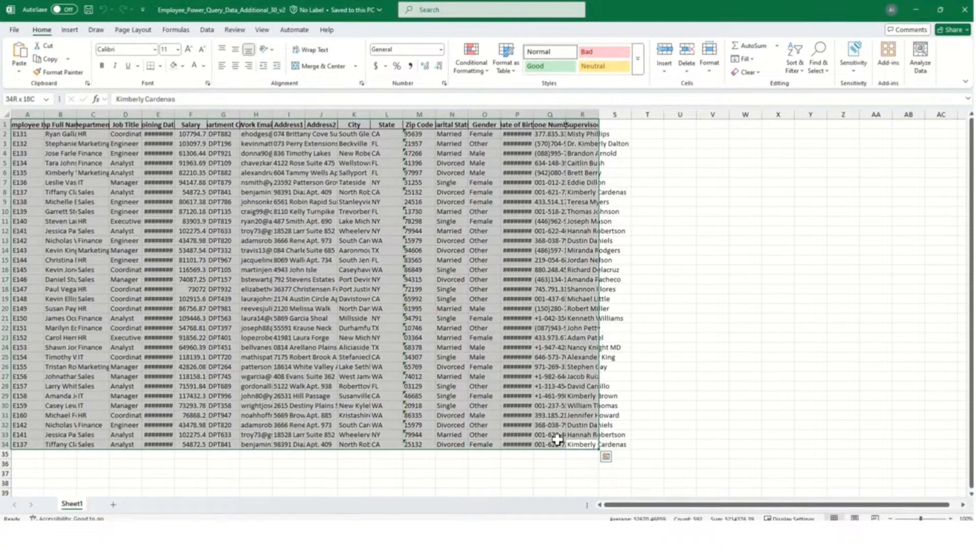
pyautogui.hotkey('shift', 'Down')
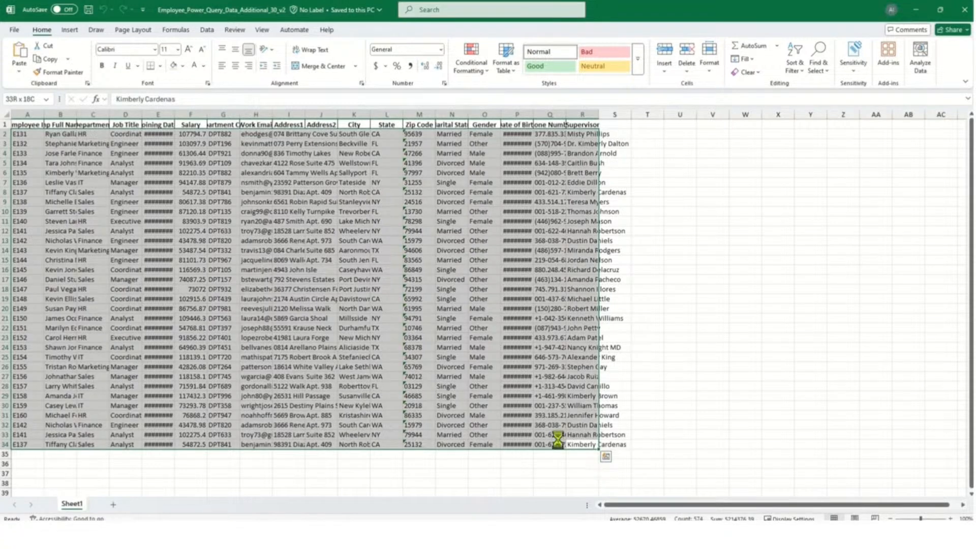
pyautogui.hotkey('ctrl', 'c')
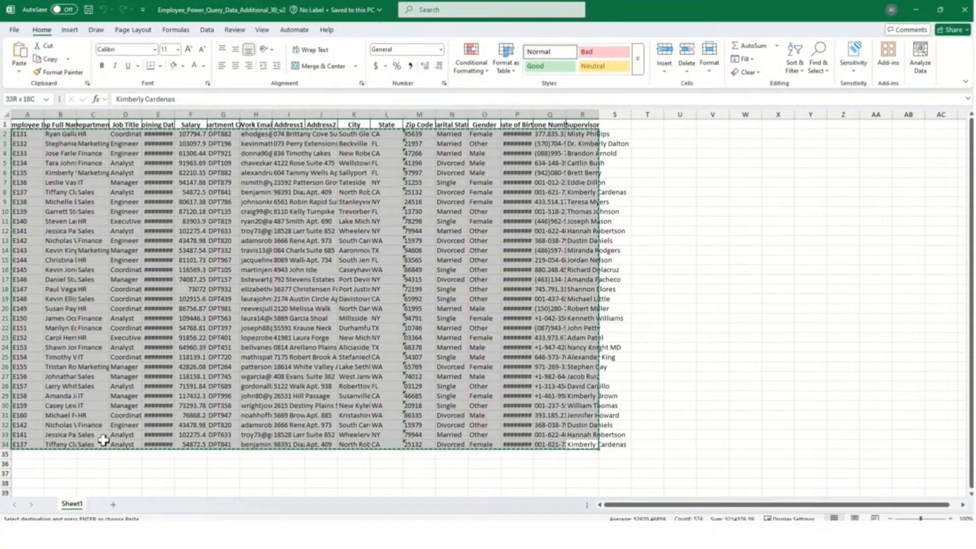
# - Return to the Employee_Power_Query_Data_Full workbook, paste the copied records at A58 on Sheet1 and check the appended rows
pyautogui.click(917, 10)
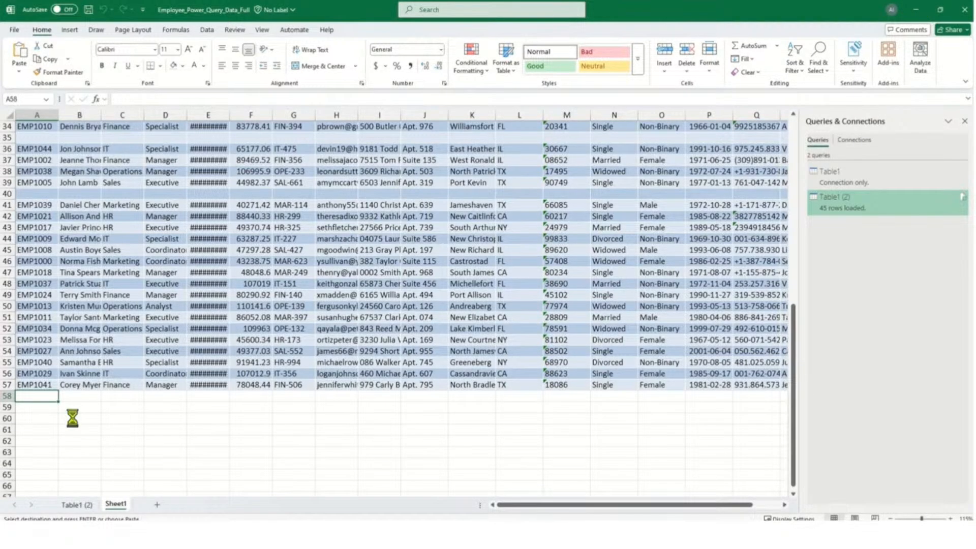
pyautogui.hotkey('ctrl', 'v')
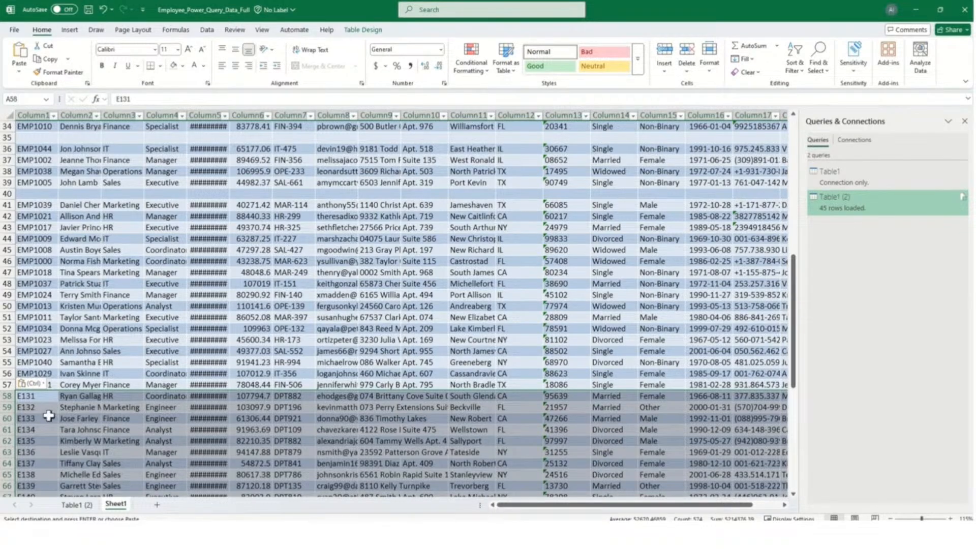
pyautogui.click(48, 416)
pyautogui.click(42, 363)
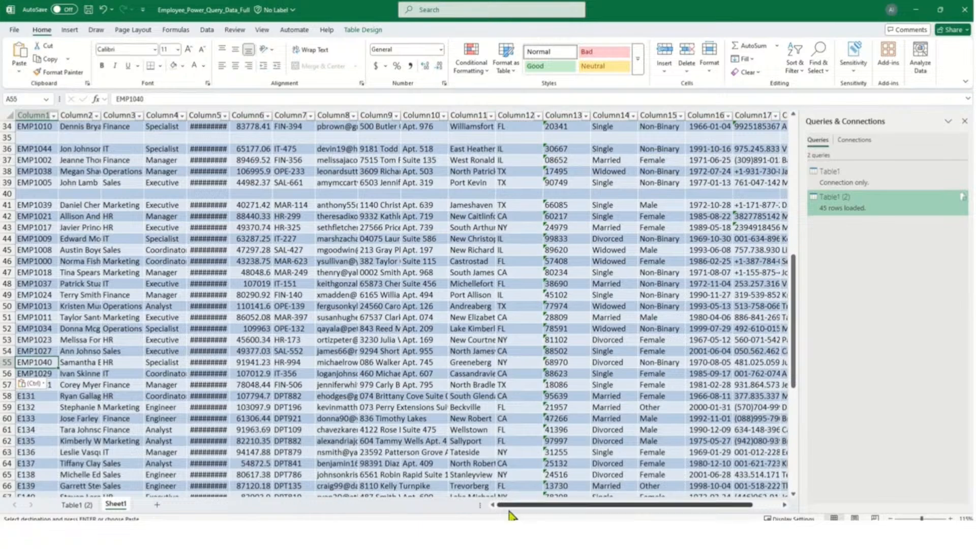
pyautogui.moveTo(512, 515); pyautogui.dragTo(413, 507)
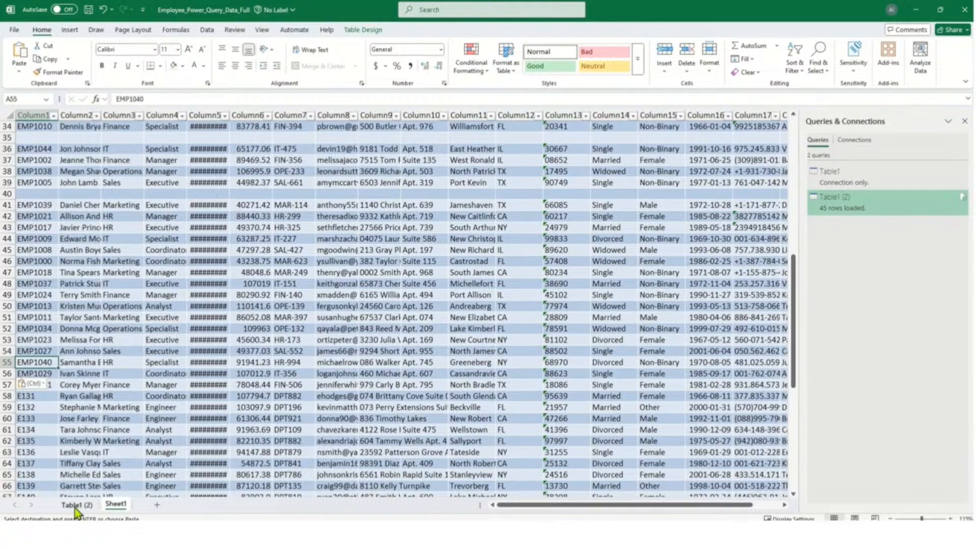
pyautogui.scroll(-11, 51, 422)
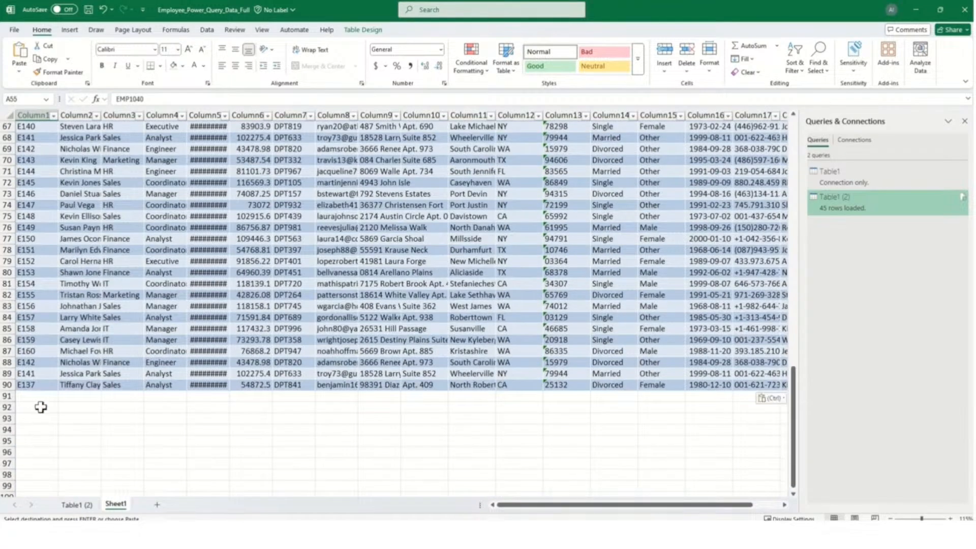
pyautogui.scroll(3, 65, 448)
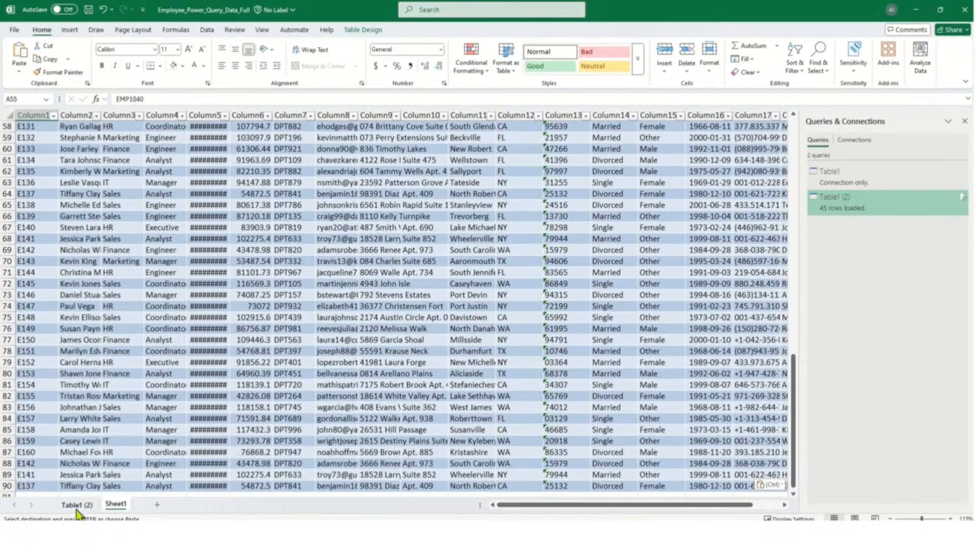
# - Refresh the query output on the Table1 (2) sheet with Refresh All and review the newly added employees
pyautogui.click(75, 505)
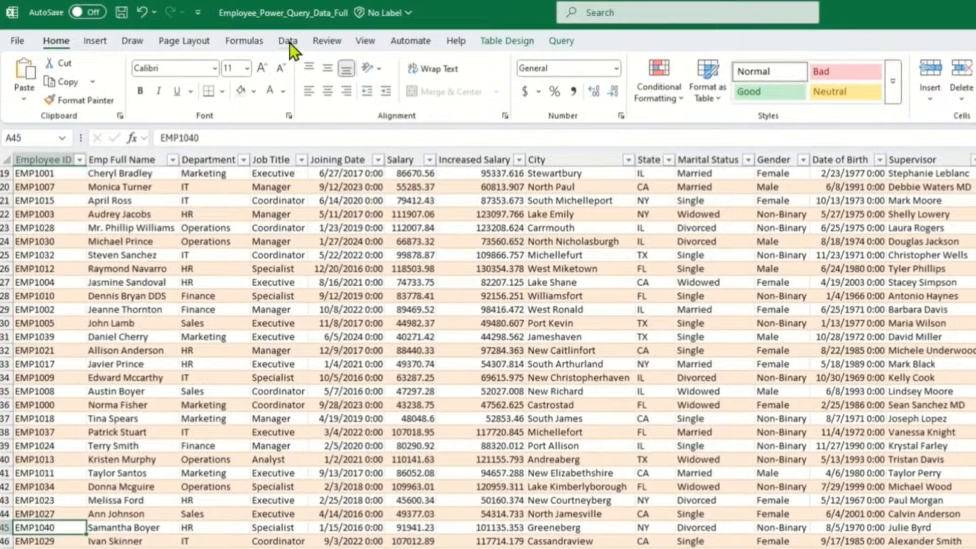
pyautogui.click(208, 30)
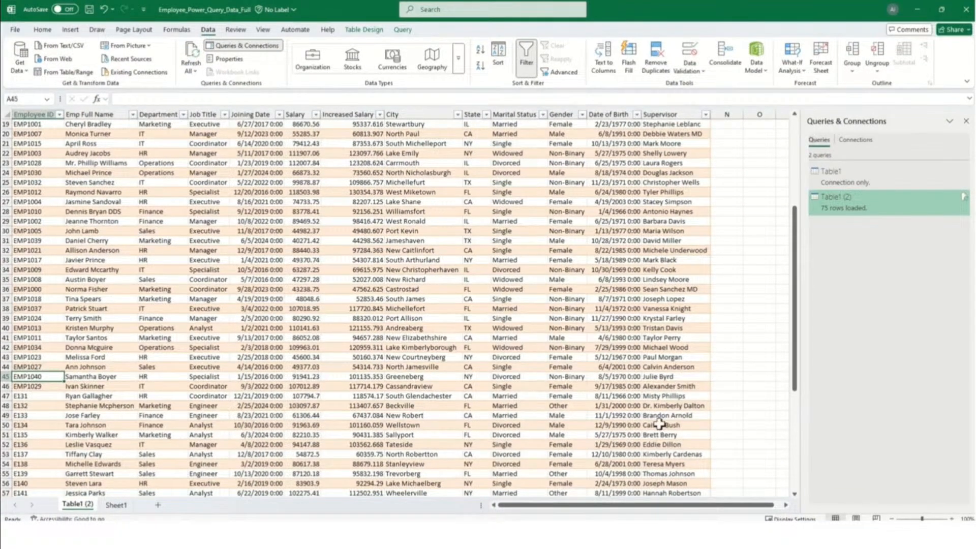
pyautogui.scroll(-2, 659, 423)
pyautogui.scroll(5, 387, 353)
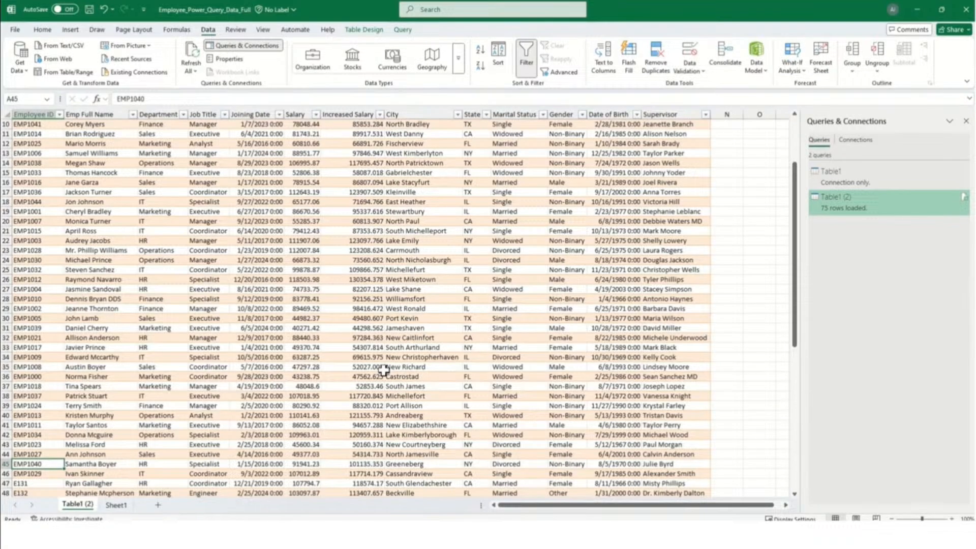
pyautogui.scroll(3, 384, 370)
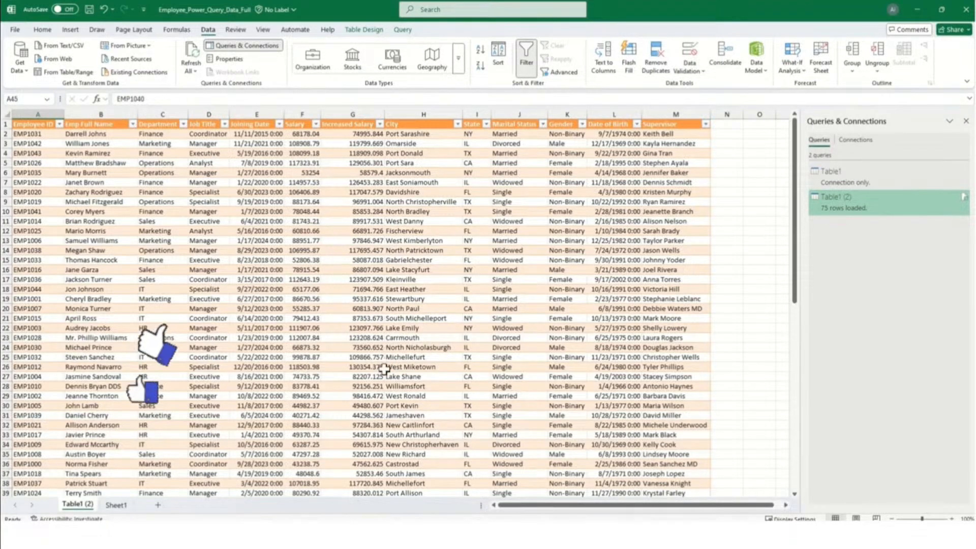
pyautogui.scroll(-3, 387, 362)
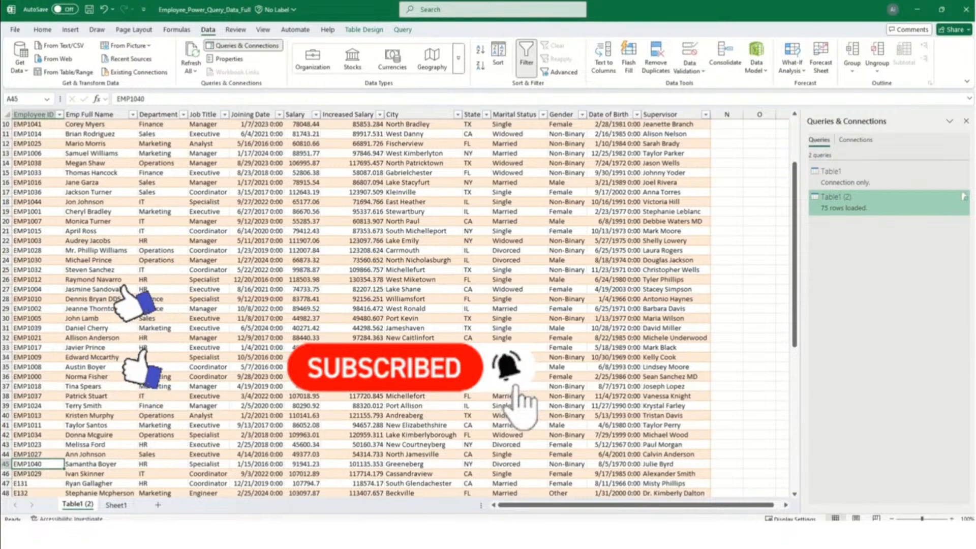
pyautogui.scroll(3, 386, 370)
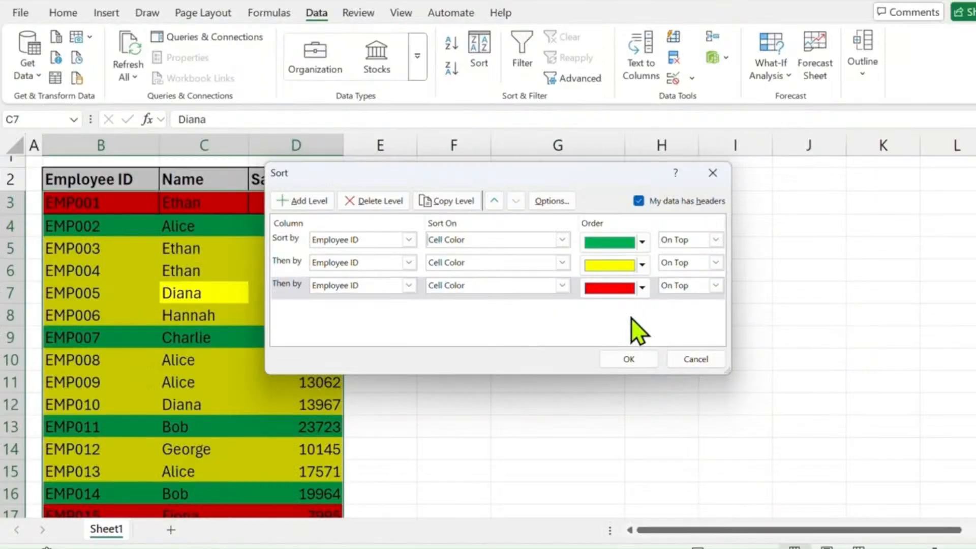
# - Set the red cell color level to On Bottom and apply the three-level color sort to the employee table
pyautogui.click(709, 286)
pyautogui.click(700, 311)
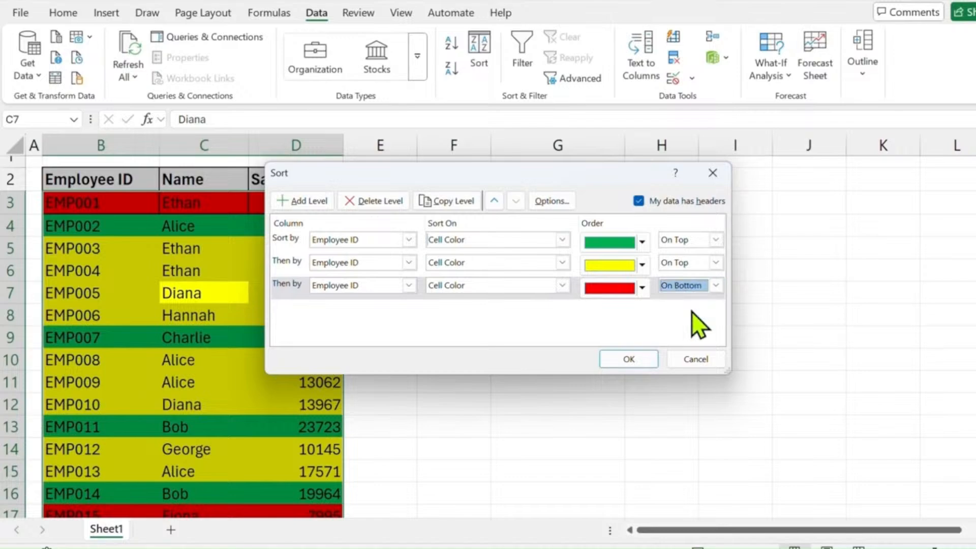
pyautogui.click(630, 364)
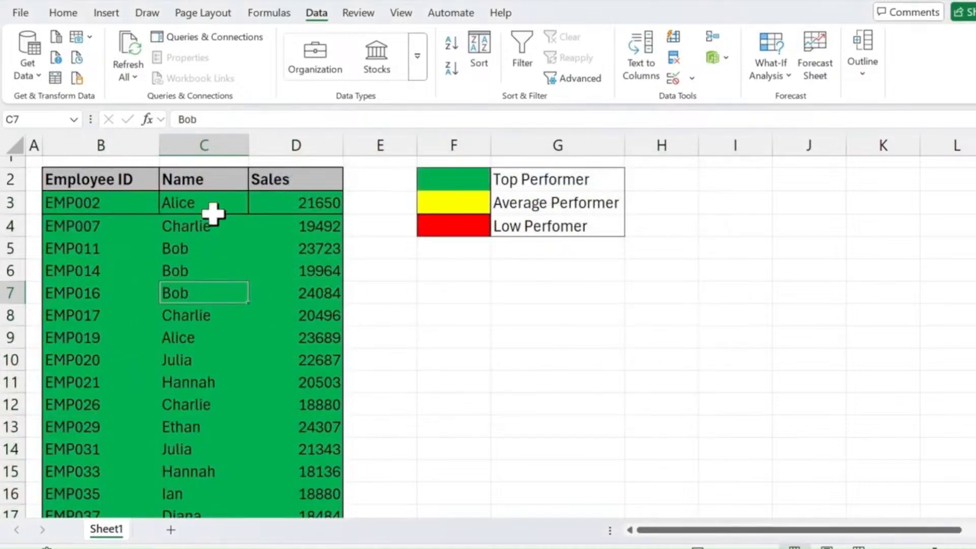
pyautogui.scroll(-5, 225, 320)
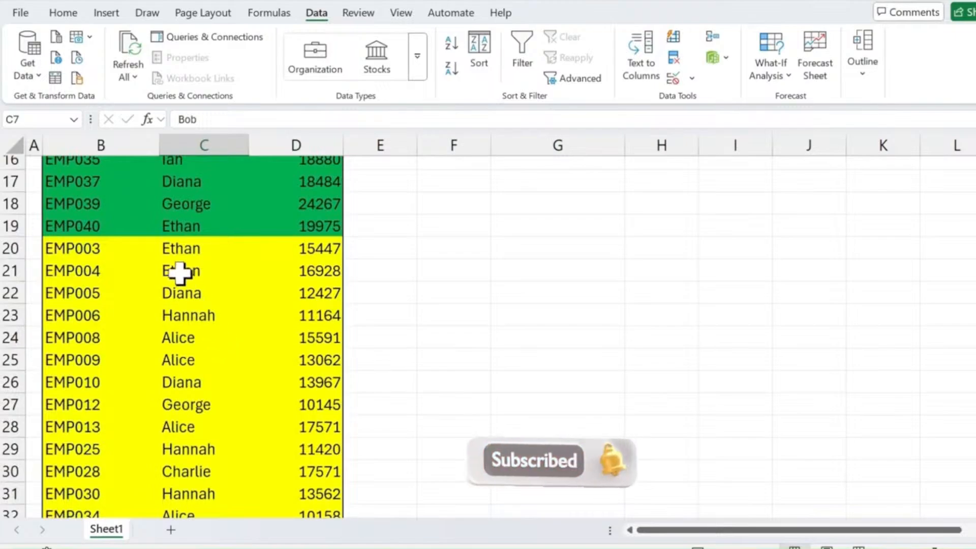
pyautogui.scroll(-4, 179, 273)
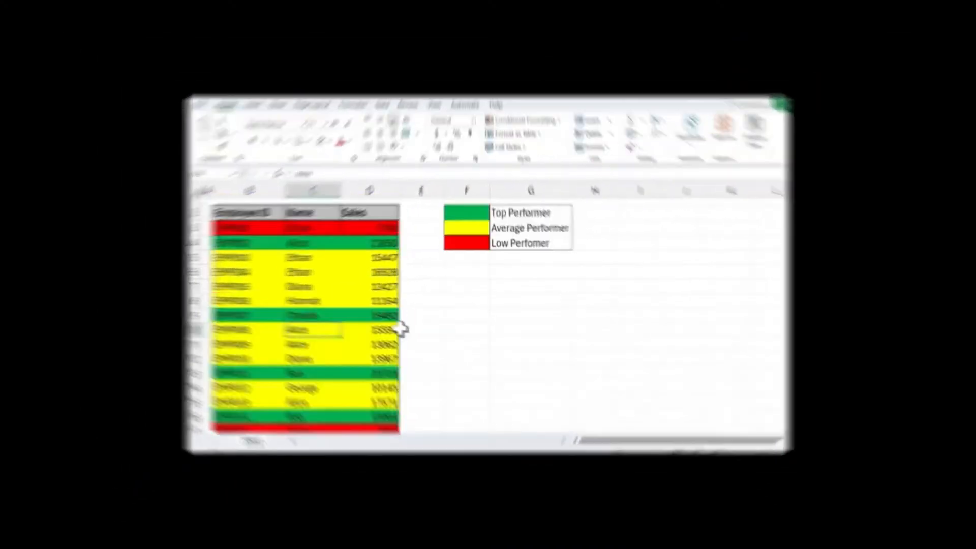
pyautogui.click(362, 272)
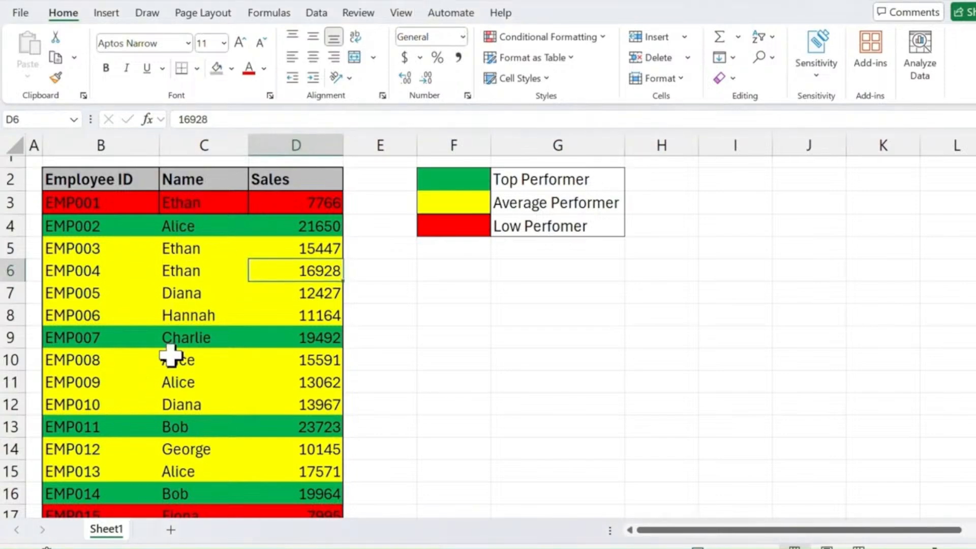
pyautogui.click(203, 228)
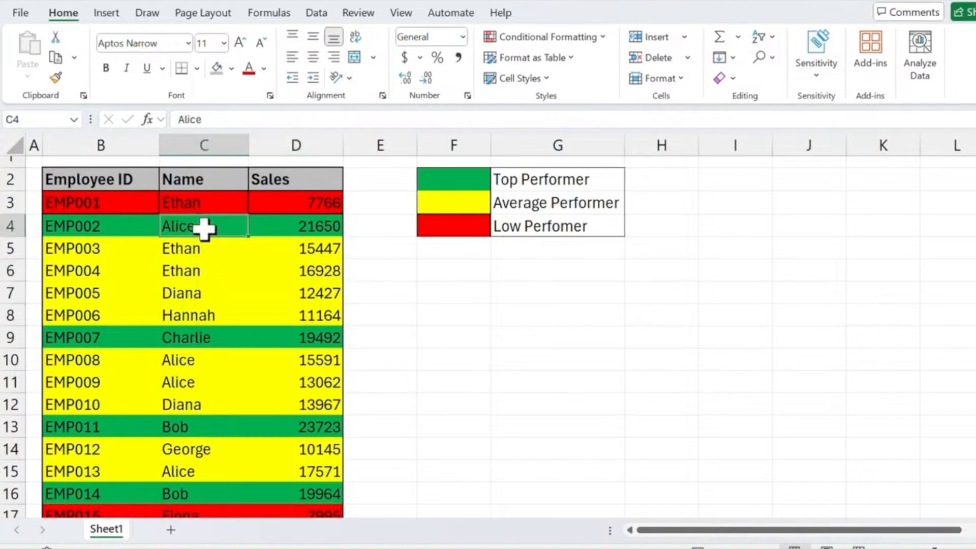
pyautogui.click(201, 295)
pyautogui.click(211, 209)
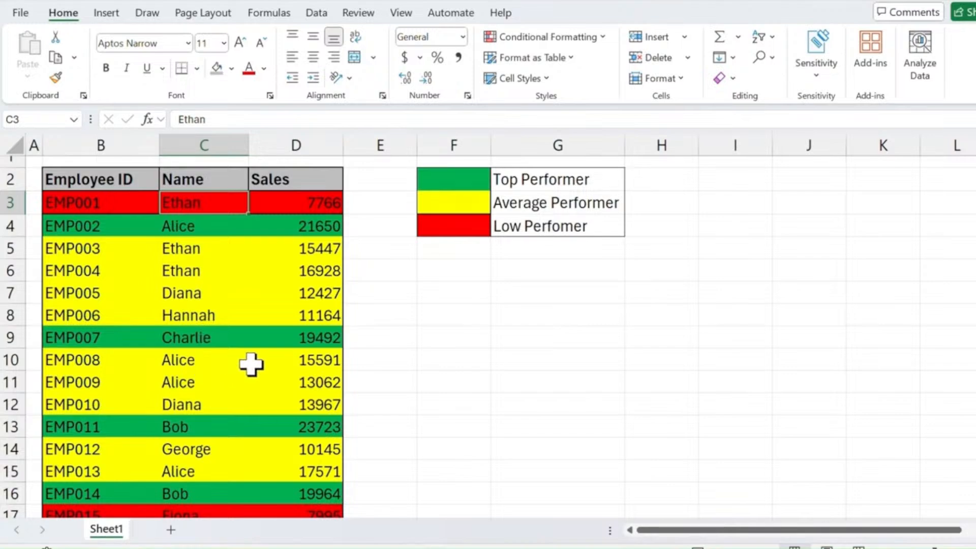
pyautogui.scroll(-2, 233, 323)
pyautogui.scroll(2, 233, 323)
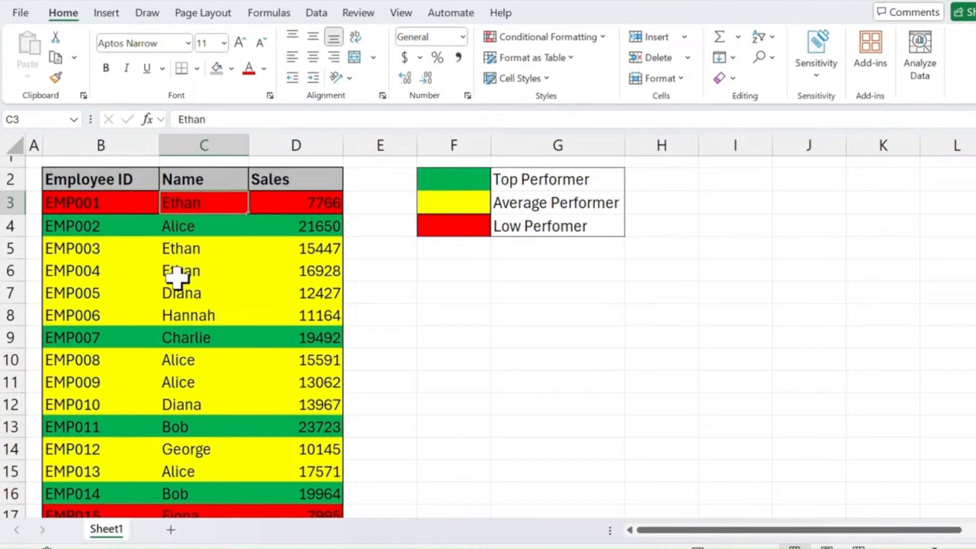
# - Start a custom sort on the employee sales table with Employee ID as the sort column
pyautogui.click(200, 295)
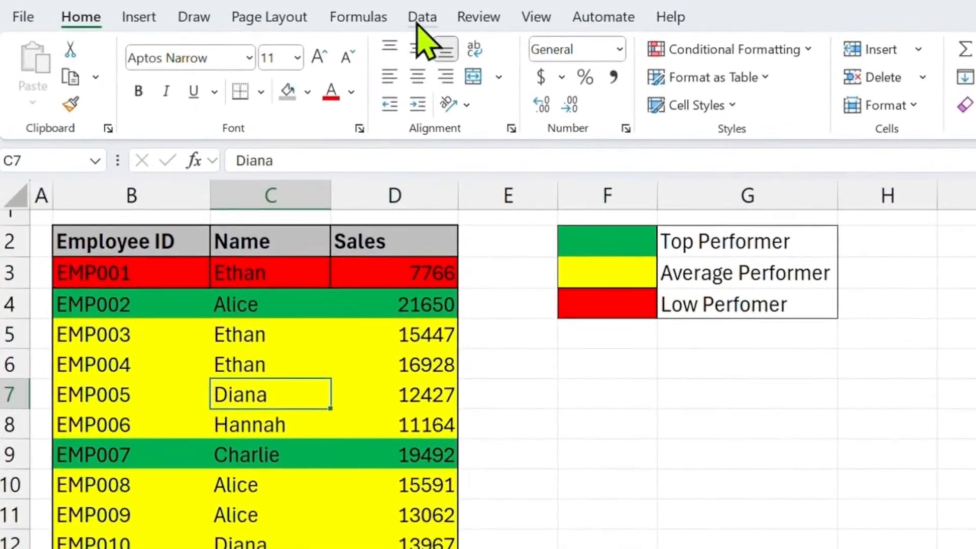
pyautogui.click(316, 13)
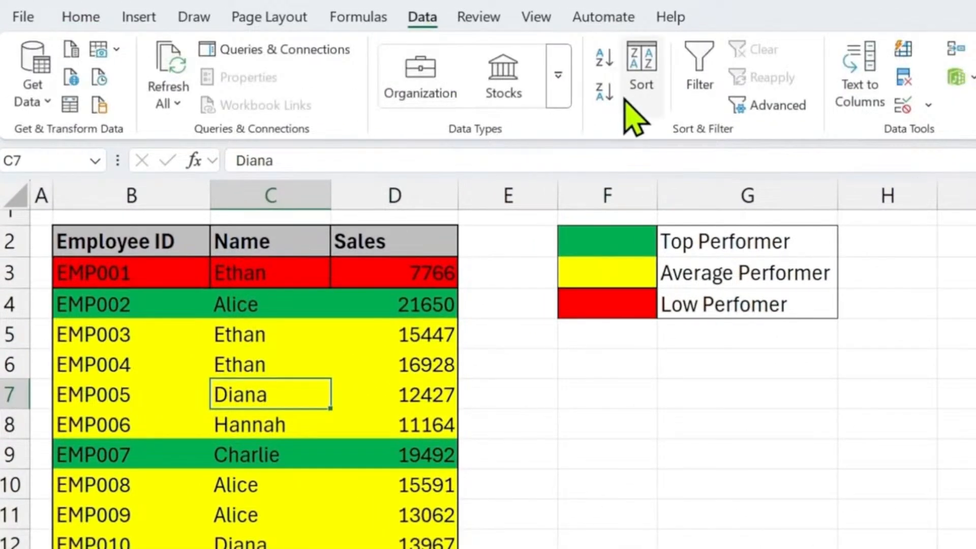
pyautogui.click(641, 76)
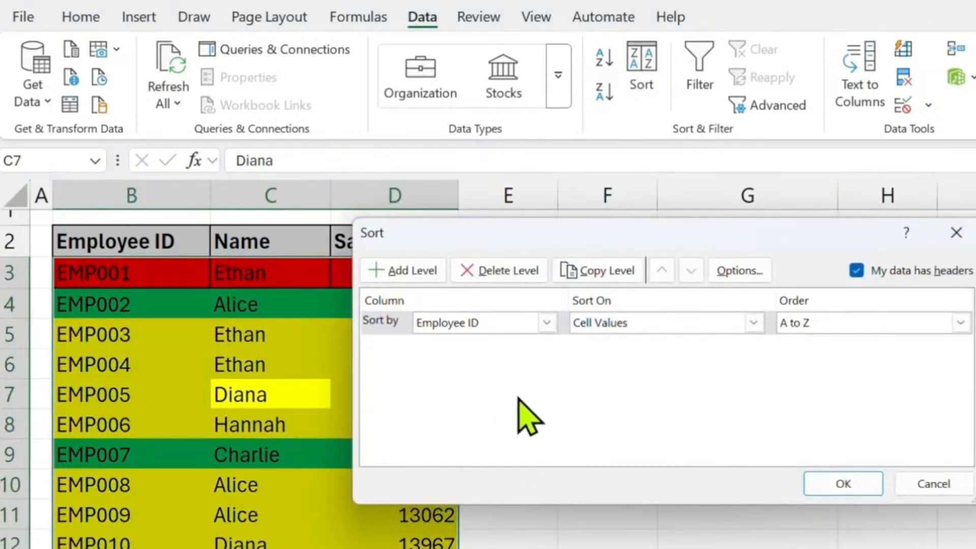
pyautogui.click(506, 328)
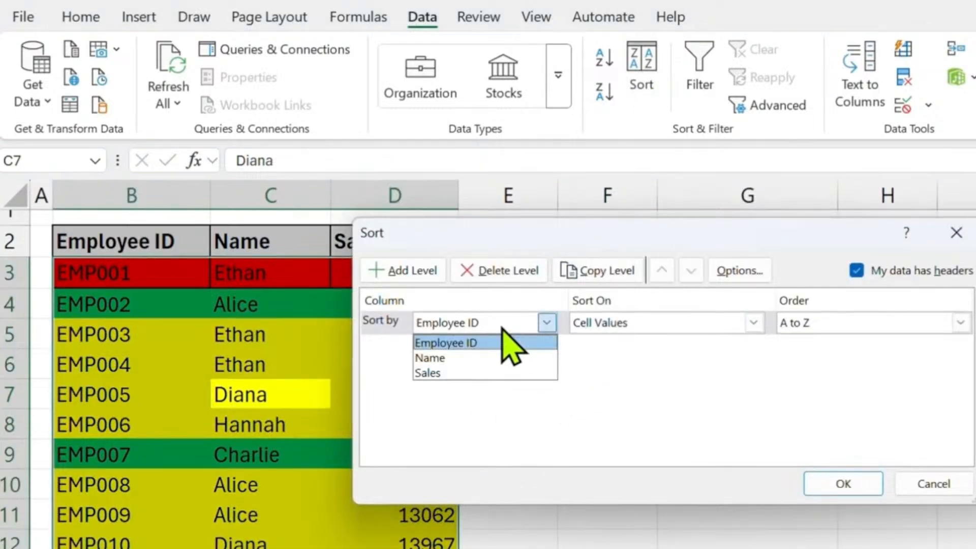
pyautogui.click(467, 343)
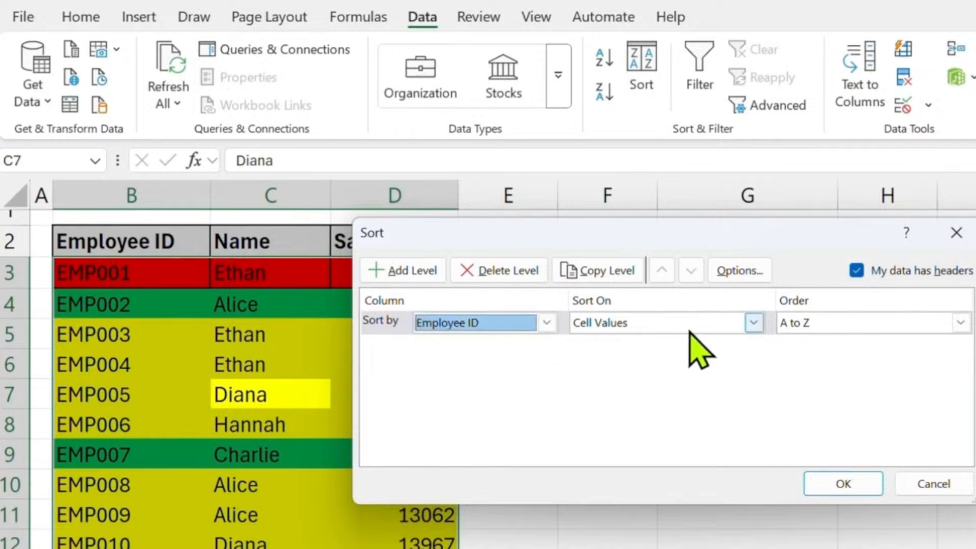
# - Set the first sort level to sort on Cell Color, with green cells on top
pyautogui.click(754, 323)
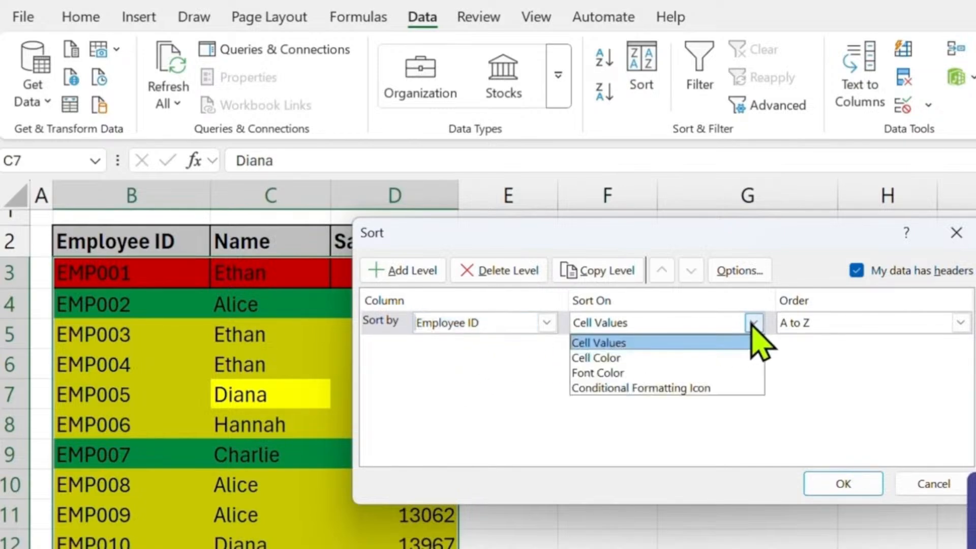
pyautogui.click(638, 358)
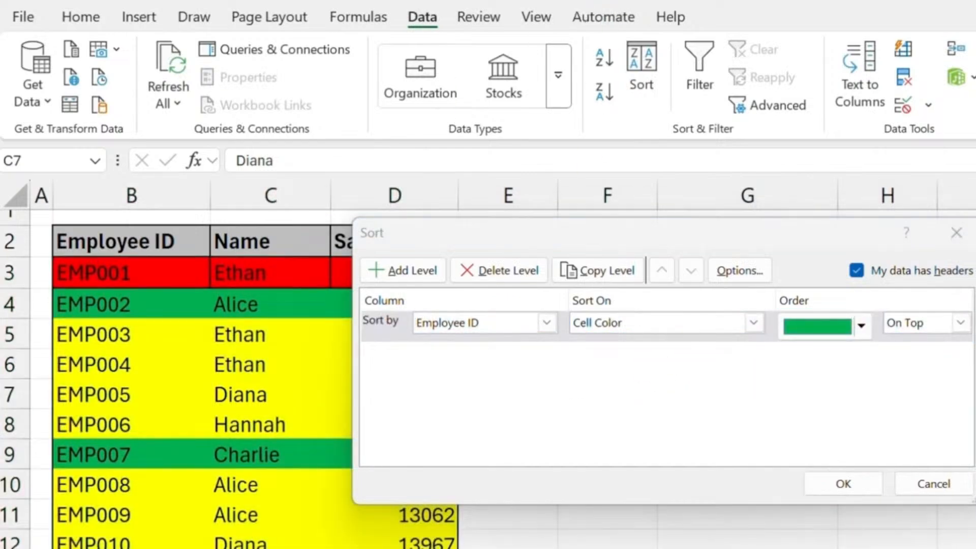
pyautogui.click(673, 322)
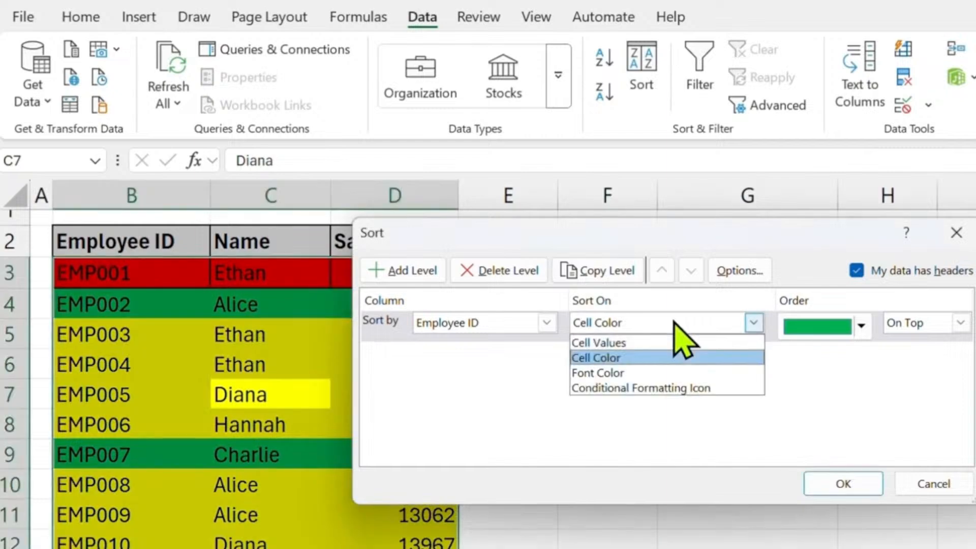
pyautogui.click(632, 359)
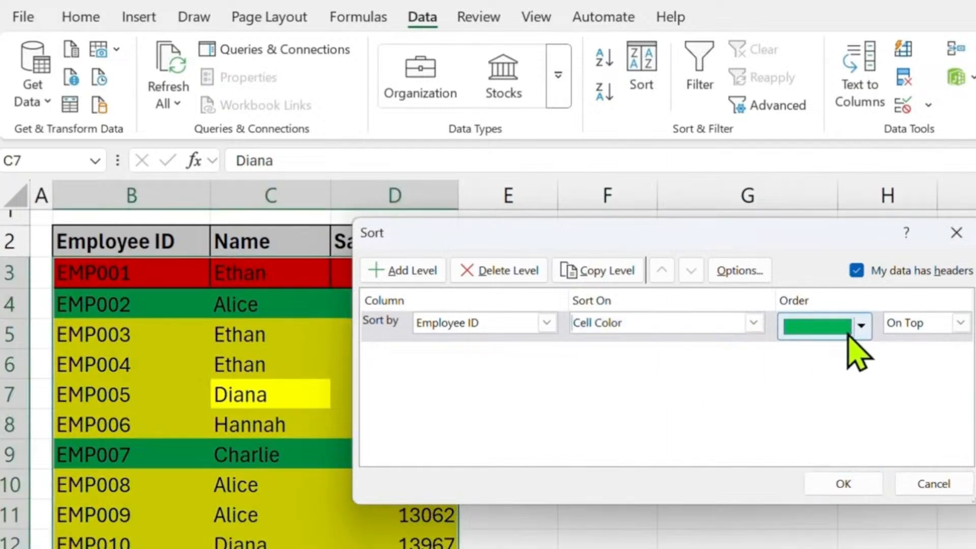
pyautogui.click(862, 326)
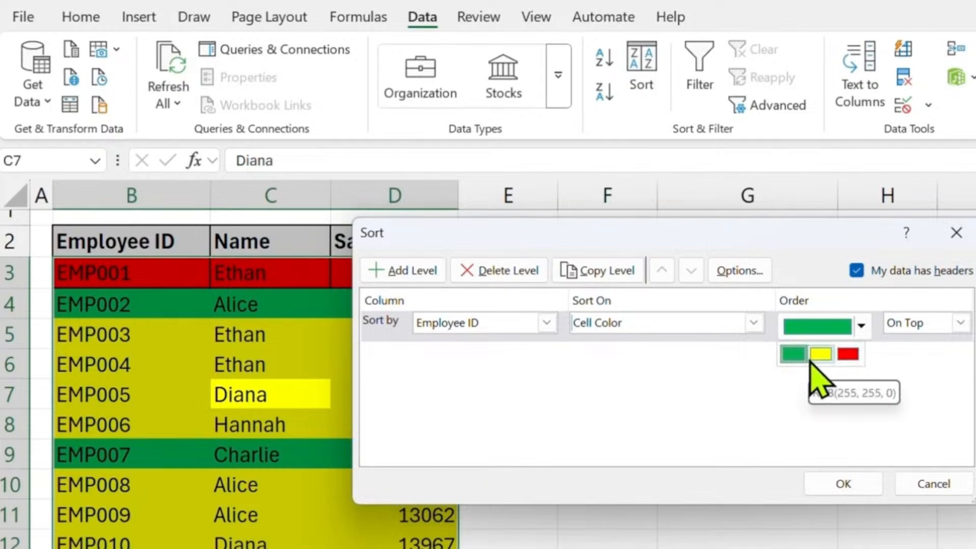
pyautogui.click(794, 356)
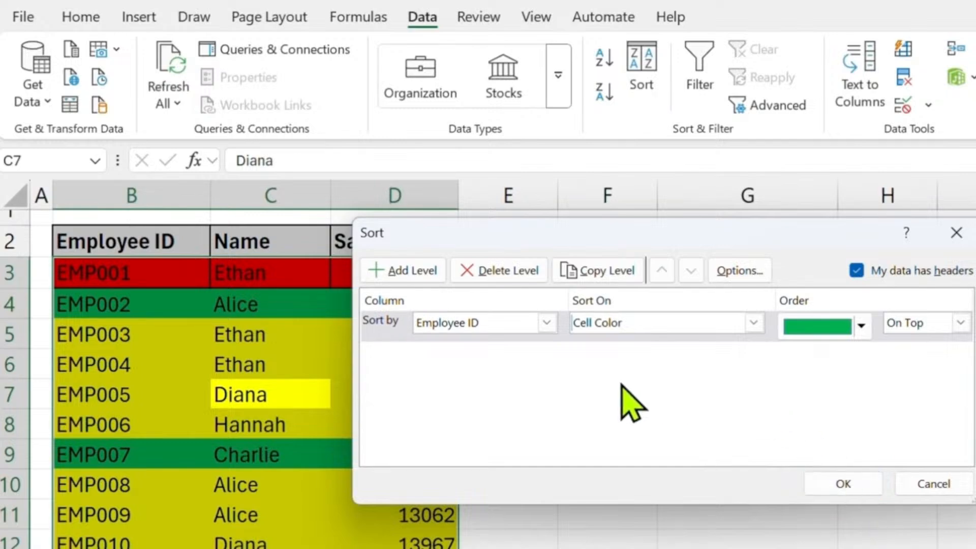
# - Add a second sort level on Employee ID by Cell Color, with yellow cells on top
pyautogui.click(414, 283)
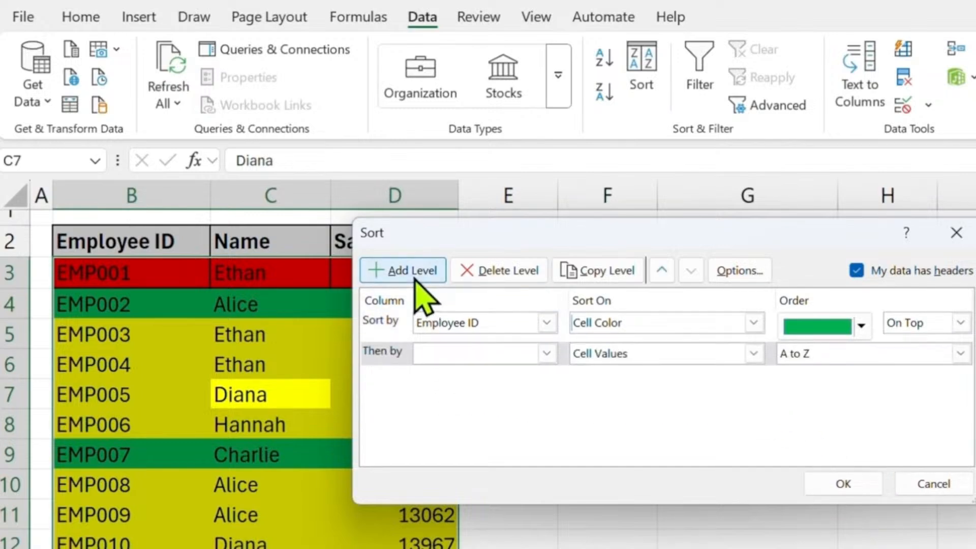
pyautogui.click(548, 354)
pyautogui.click(484, 375)
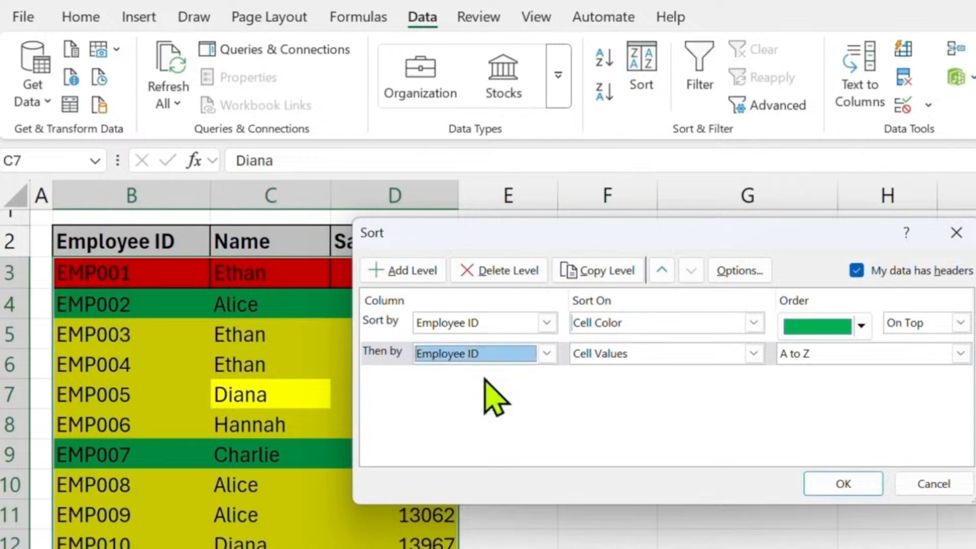
pyautogui.click(754, 354)
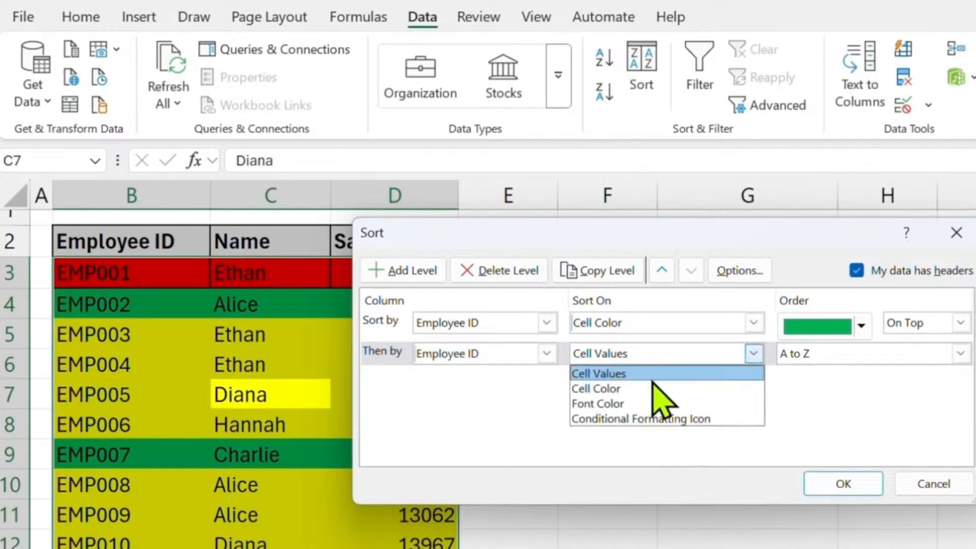
pyautogui.click(616, 389)
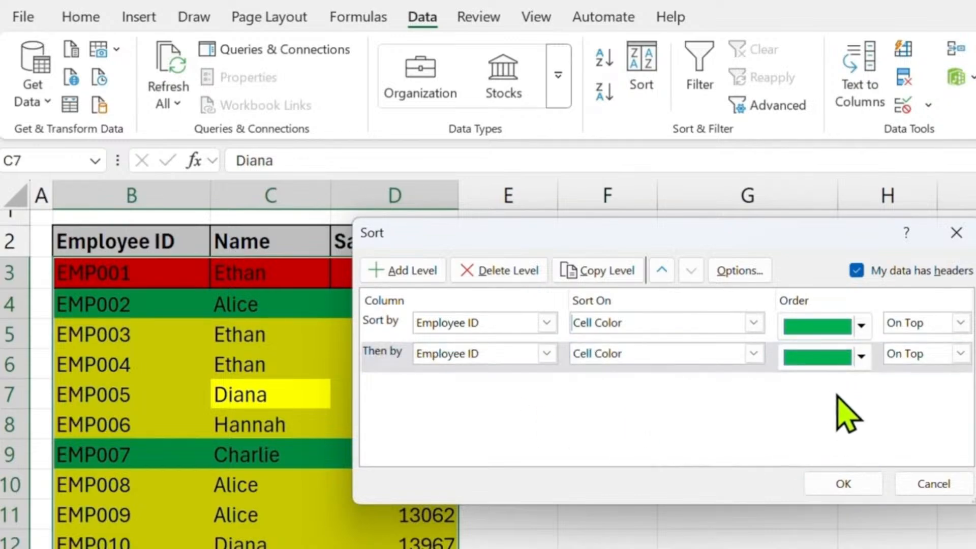
pyautogui.click(862, 356)
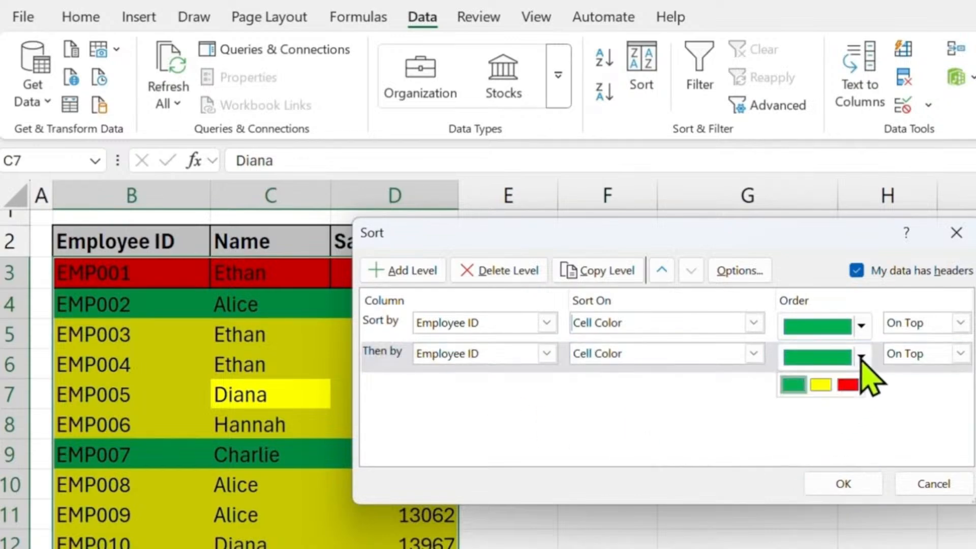
pyautogui.click(825, 385)
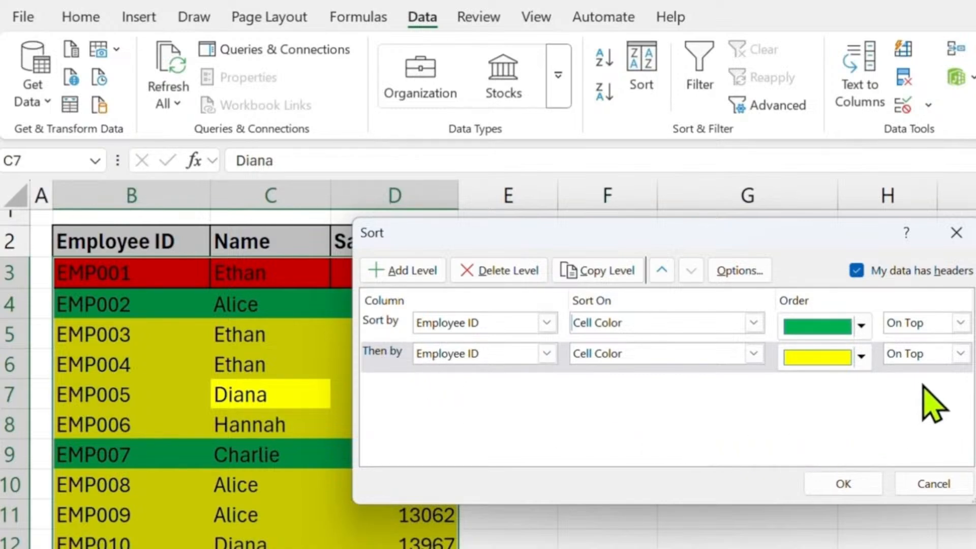
# - Add a third sort level on Employee ID by Cell Color, using red as the color
pyautogui.click(410, 277)
pyautogui.click(546, 384)
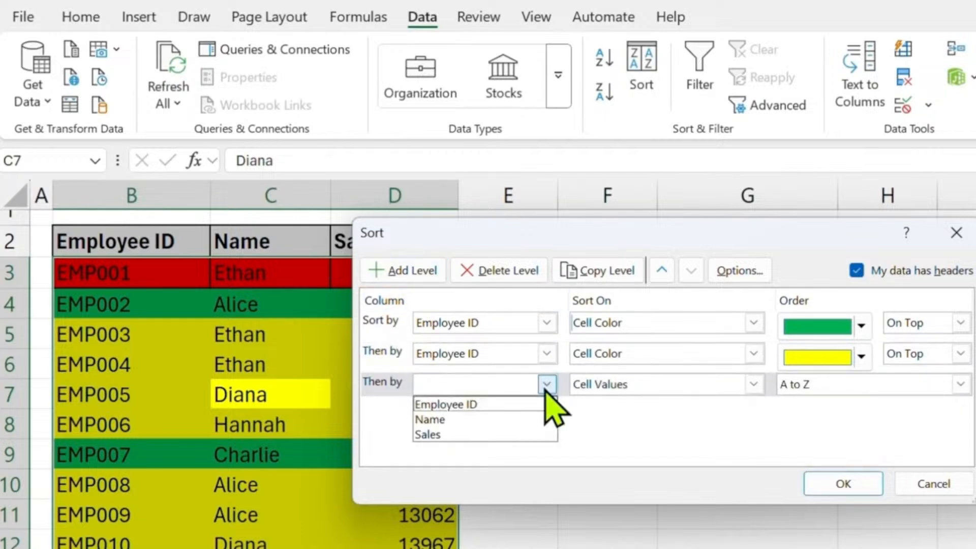
pyautogui.click(506, 404)
pyautogui.click(600, 385)
pyautogui.click(623, 420)
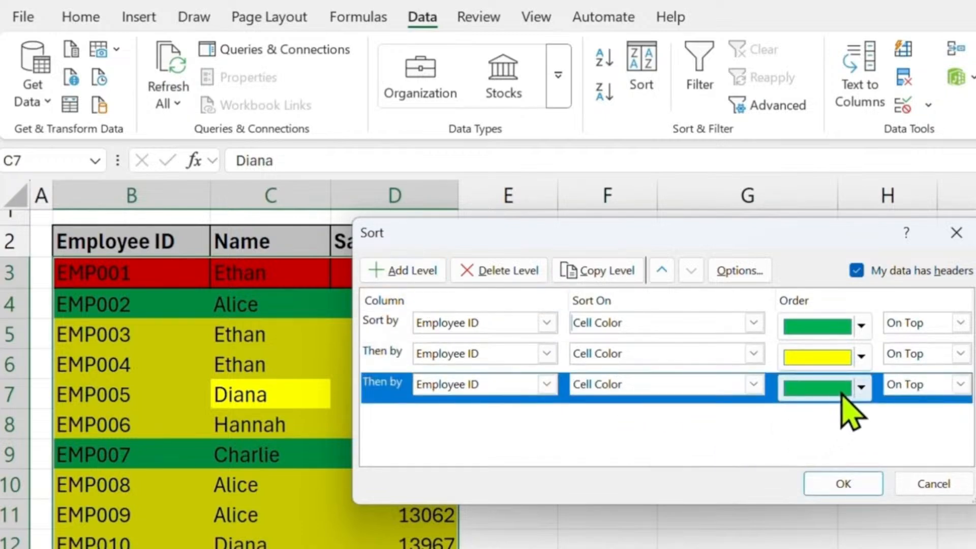
pyautogui.click(859, 387)
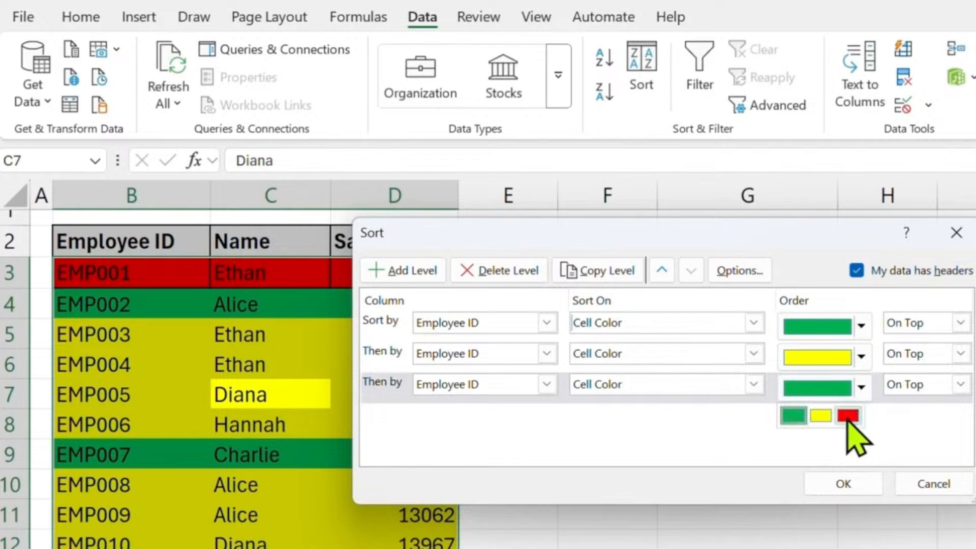
pyautogui.click(849, 416)
# - Set the red level's position to On Bottom and apply the sort to the employee table
pyautogui.click(938, 387)
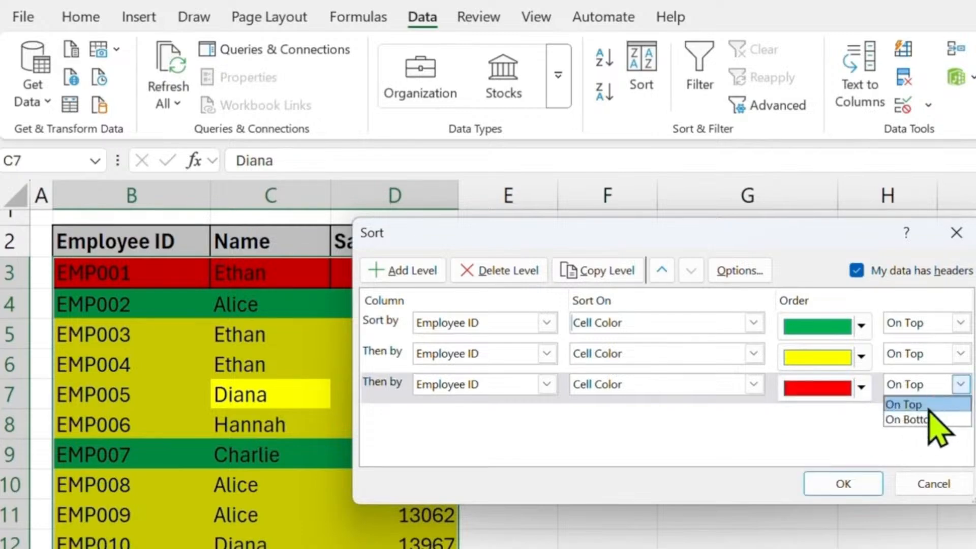
pyautogui.click(929, 420)
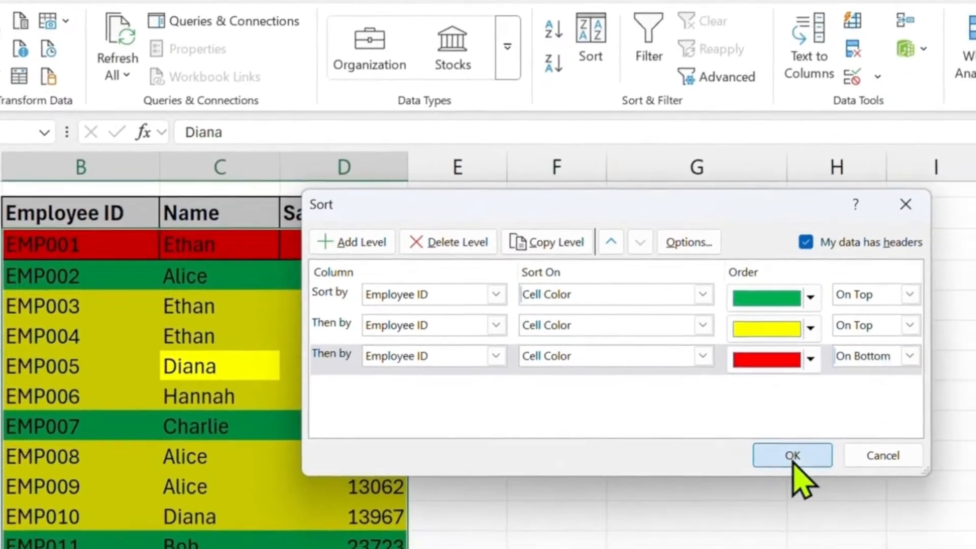
pyautogui.click(794, 456)
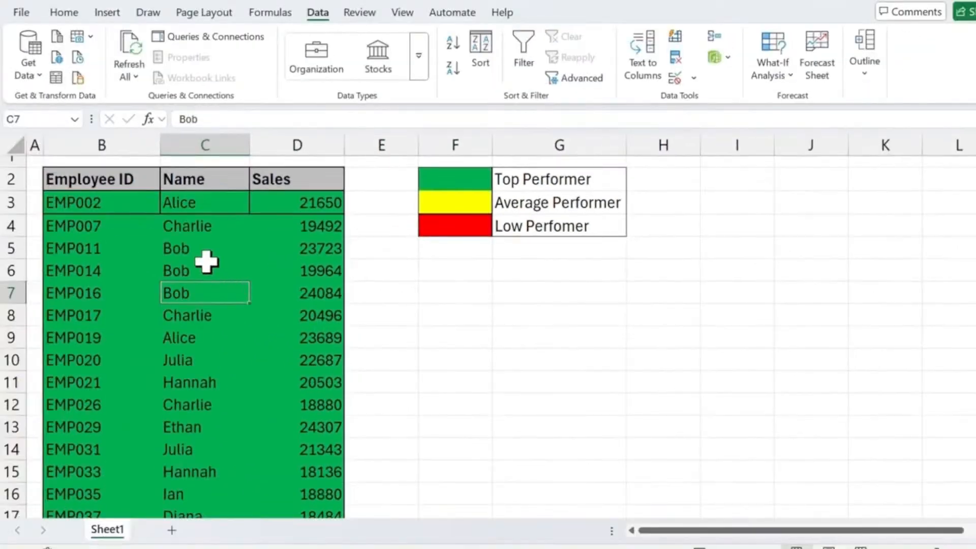
pyautogui.scroll(-5, 224, 340)
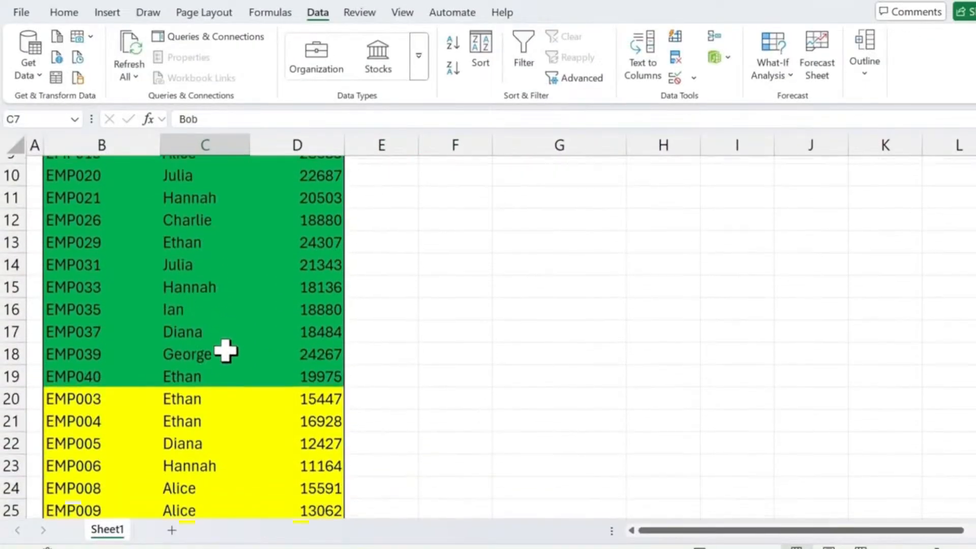
# - Review the sorted employee table from the green rows through the yellow rows to the red rows
pyautogui.scroll(-4, 196, 336)
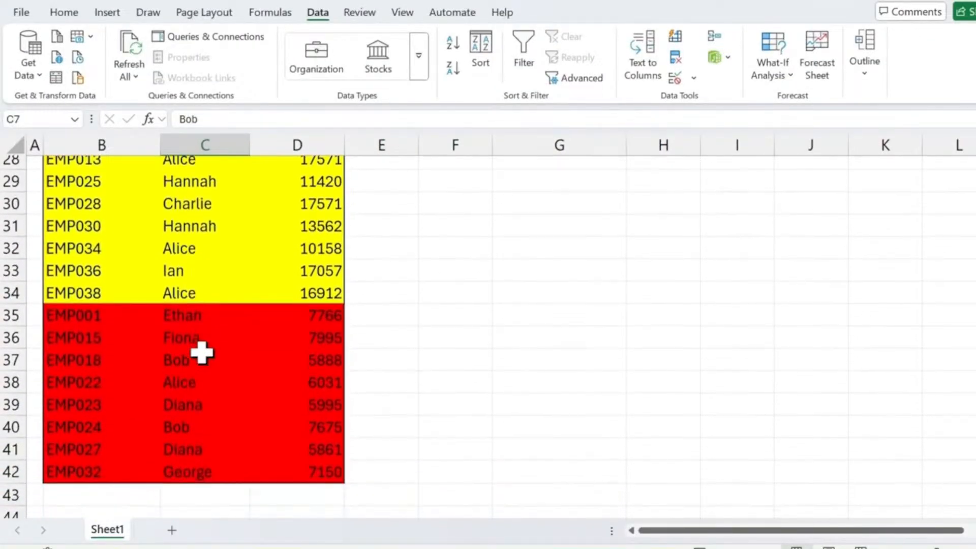
pyautogui.scroll(8, 248, 302)
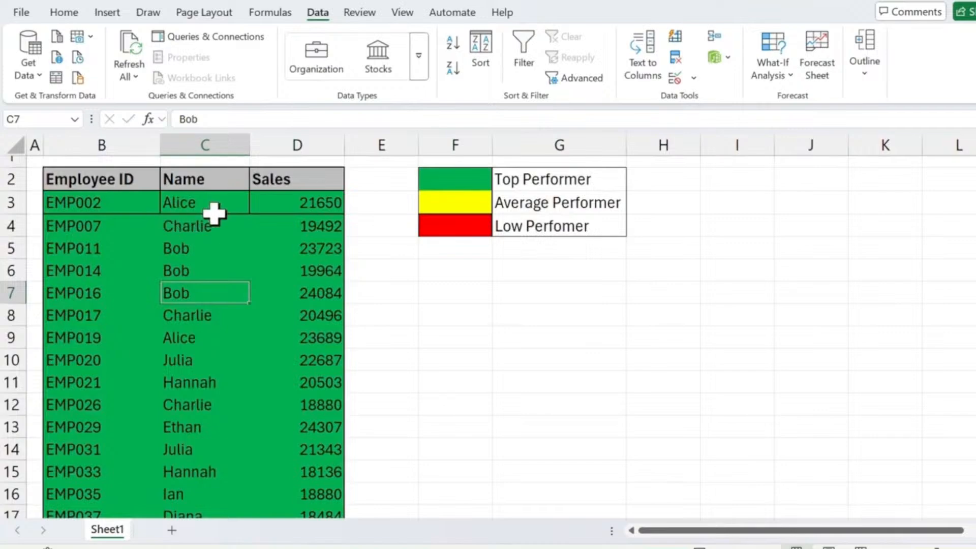
pyautogui.scroll(-5, 224, 335)
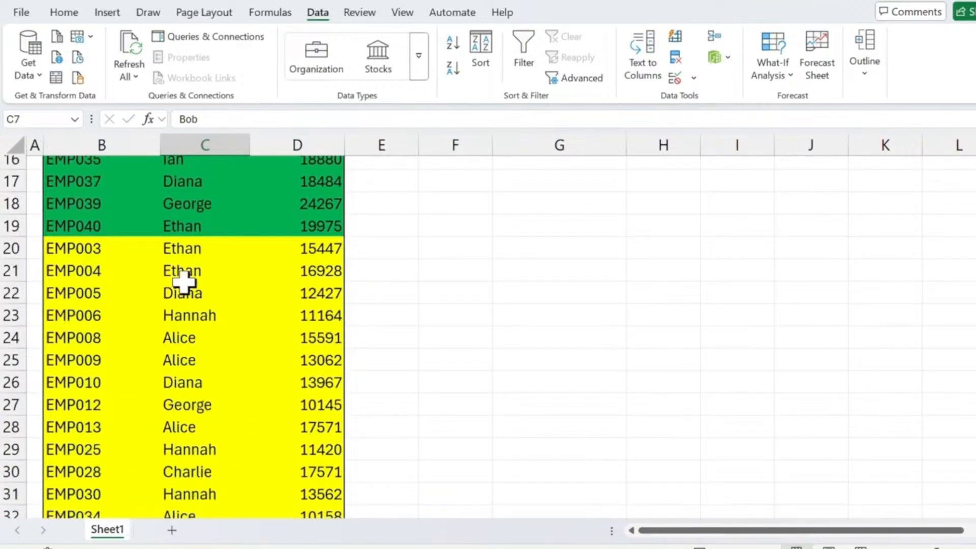
pyautogui.scroll(-4, 200, 342)
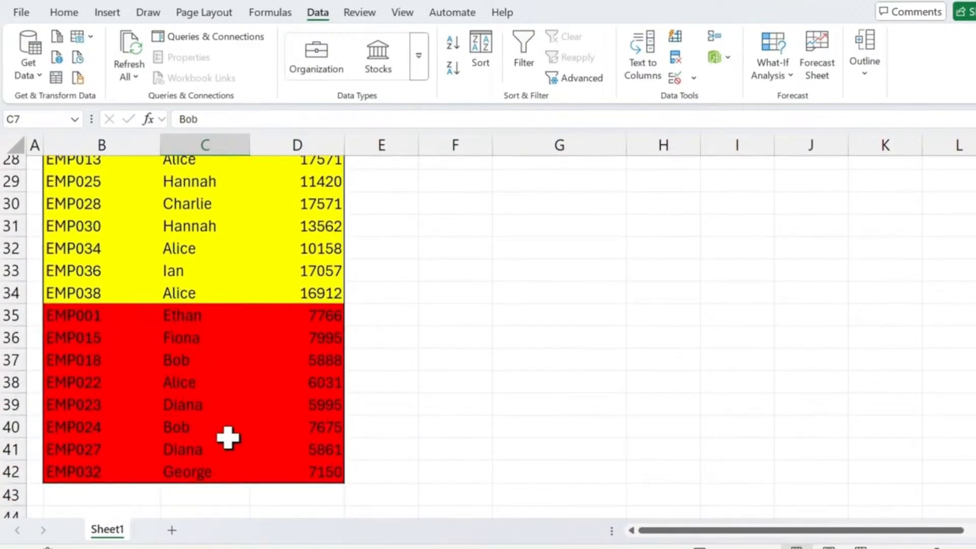
pyautogui.scroll(9, 214, 356)
# - Reopen the employee table's sort settings, view the Sort On choices of the first level, and close them without applying changes
pyautogui.click(194, 270)
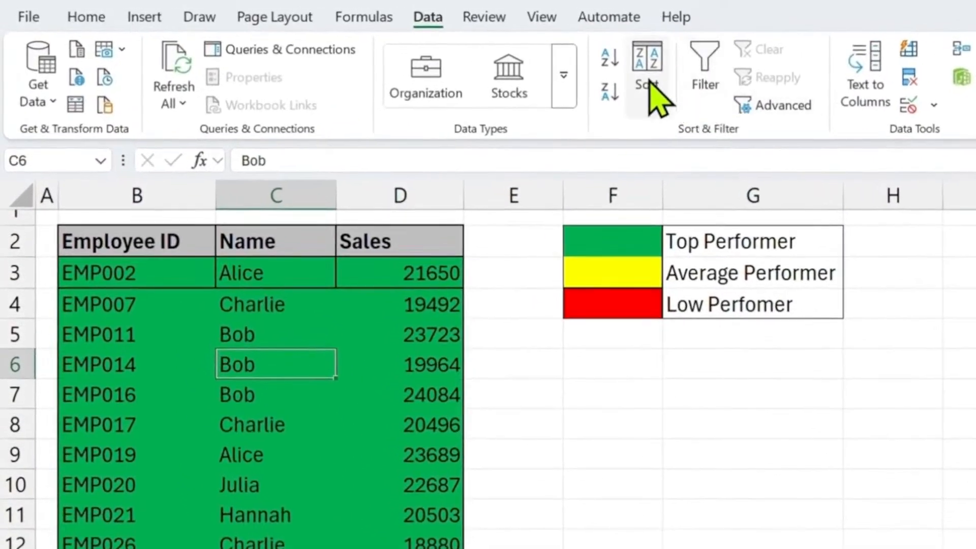
pyautogui.click(480, 51)
pyautogui.click(672, 323)
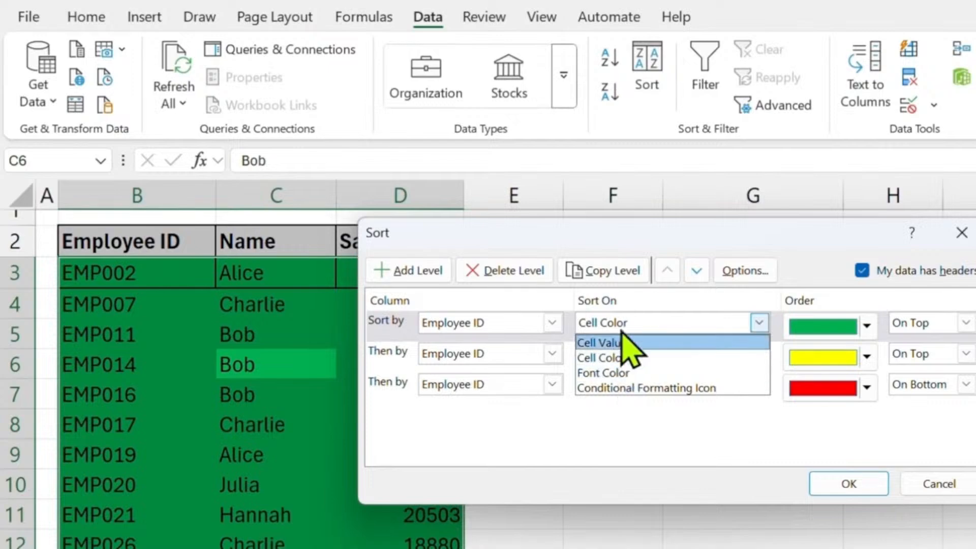
pyautogui.click(944, 487)
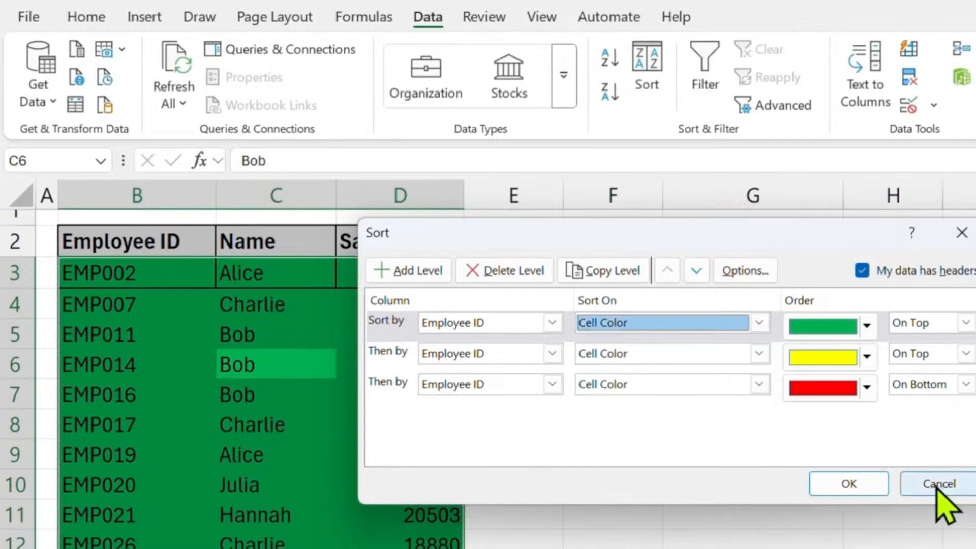
pyautogui.click(937, 485)
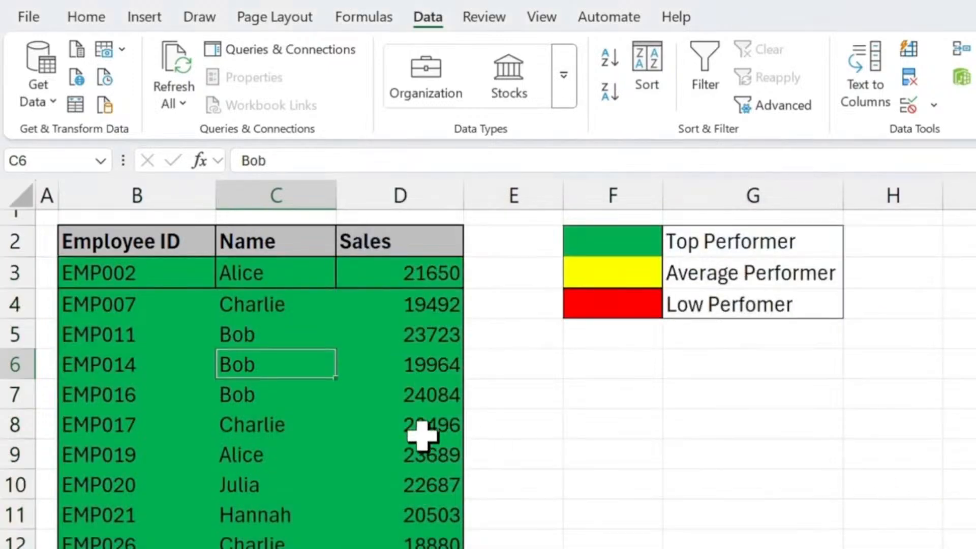
pyautogui.press('Down')
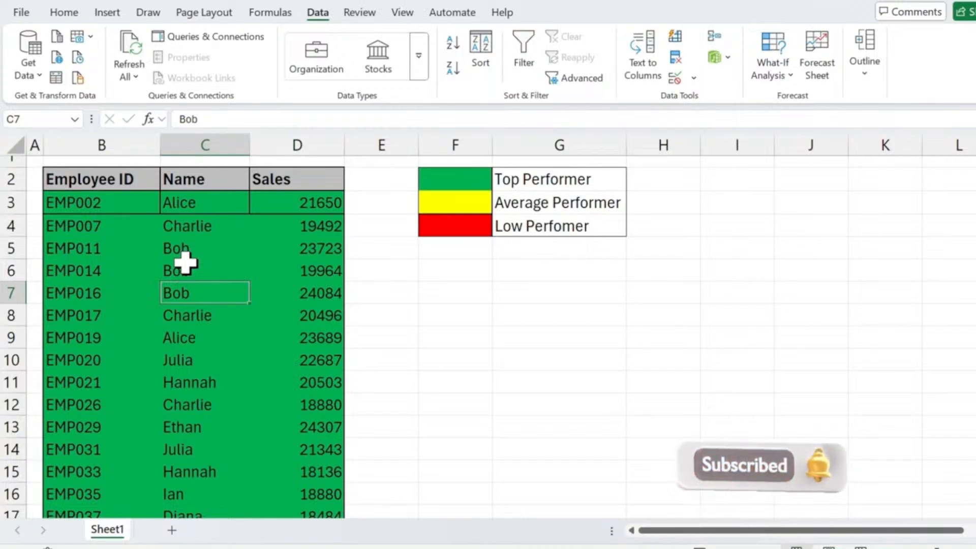
pyautogui.click(298, 315)
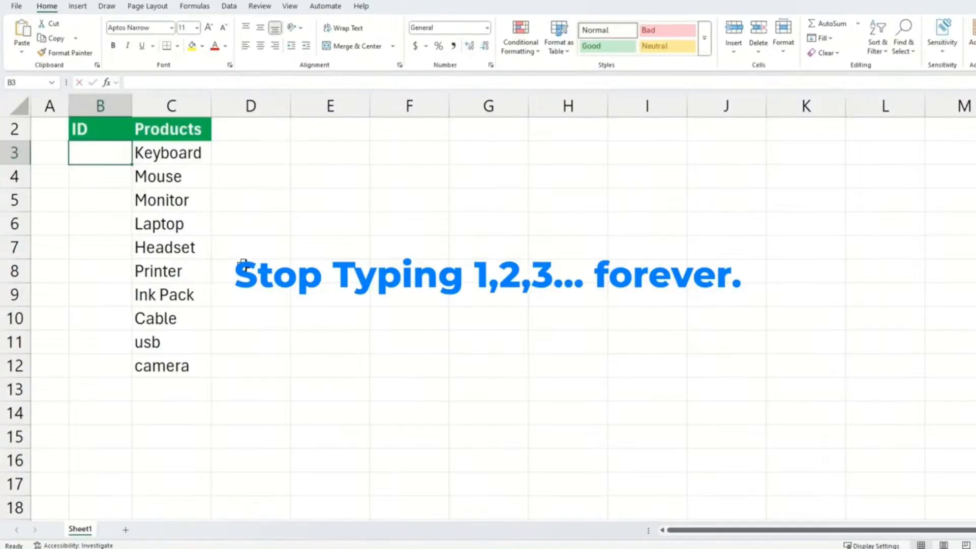
# - Enter the IDs 1, 2, 3 and 4 for the first four products in cells B3 to B6
pyautogui.write('1')
pyautogui.press('Return')
pyautogui.write('2')
pyautogui.press('Return')
pyautogui.write('3')
pyautogui.press('Return')
pyautogui.write('4')
pyautogui.press('Return')
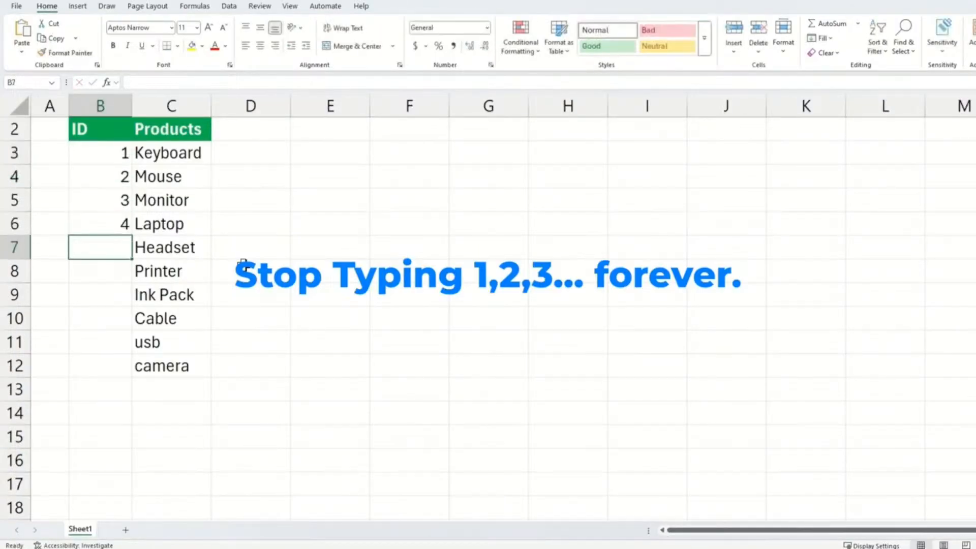
# - Extend the ID series from 1 and 2 in B3:B4 down to the camera row, B12
pyautogui.moveTo(104, 152); pyautogui.dragTo(110, 226)
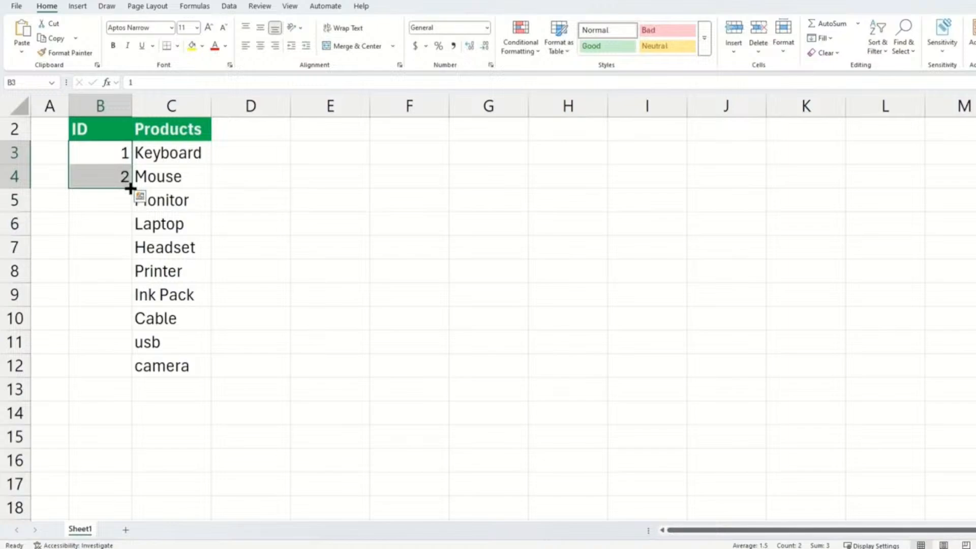
pyautogui.moveTo(131, 188); pyautogui.dragTo(124, 369)
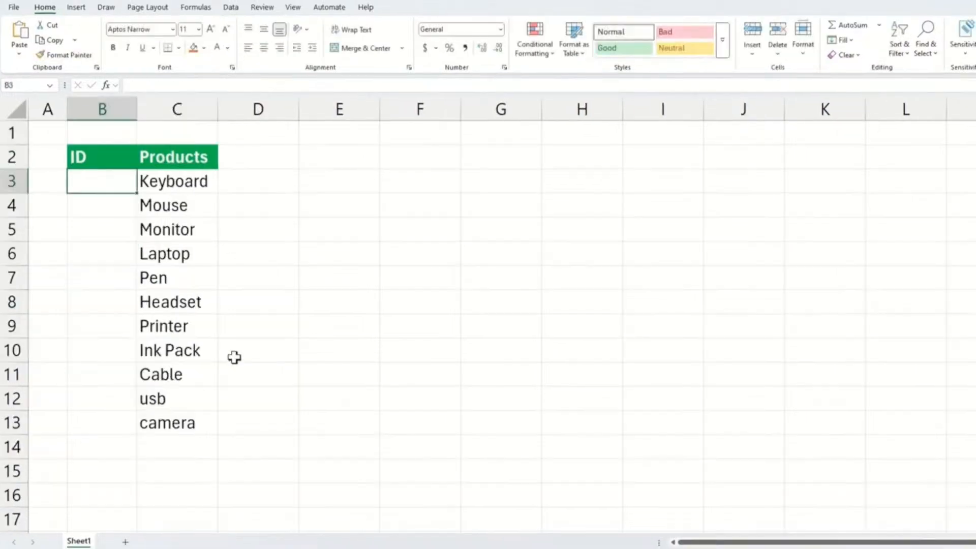
# - Generate IDs for the eleven products with the formula =SEQUENCE(11) in cell B3
pyautogui.write('=seq')
pyautogui.press('Tab')
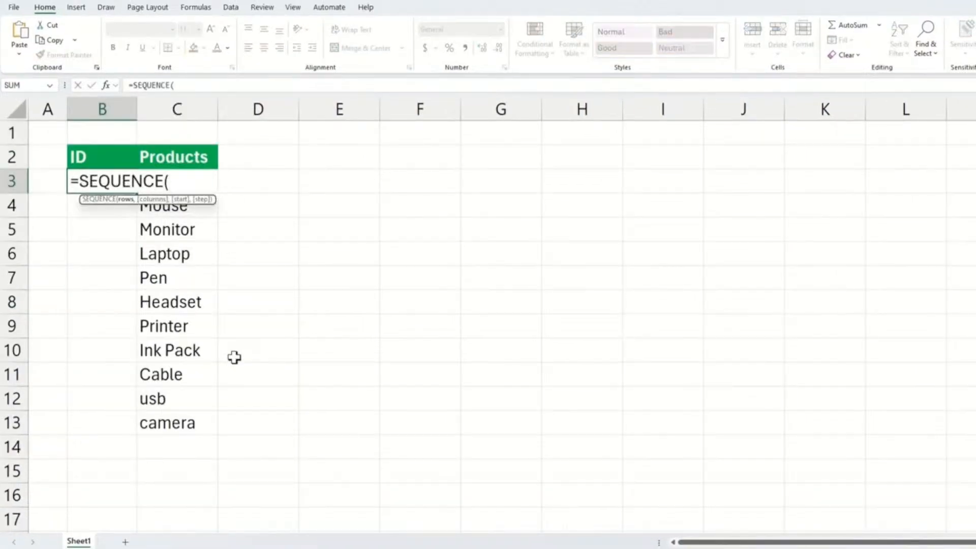
pyautogui.write('11)')
pyautogui.press('Return')
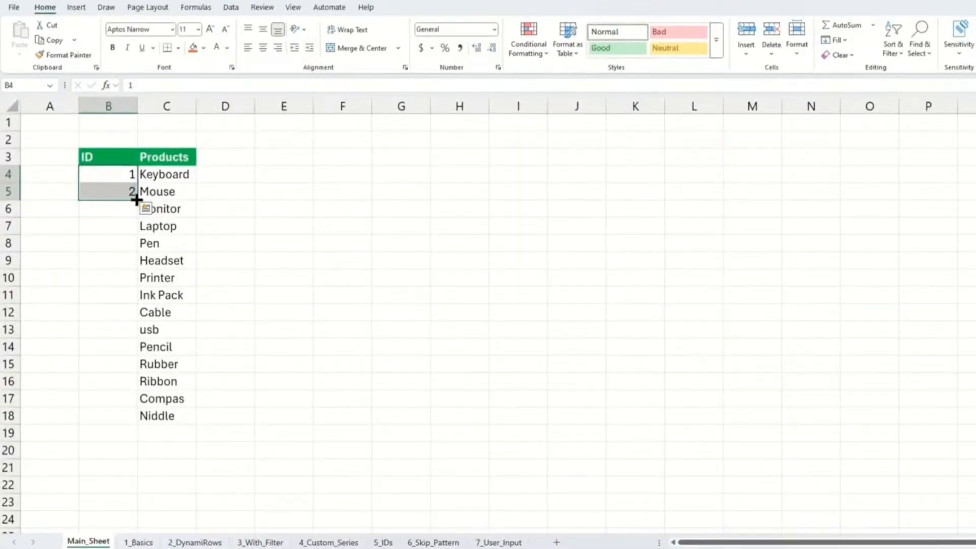
# - Fill the Main_Sheet IDs from 1 to 15 in B4:B18, and add the product Chair in C19
pyautogui.moveTo(136, 200); pyautogui.dragTo(117, 468)
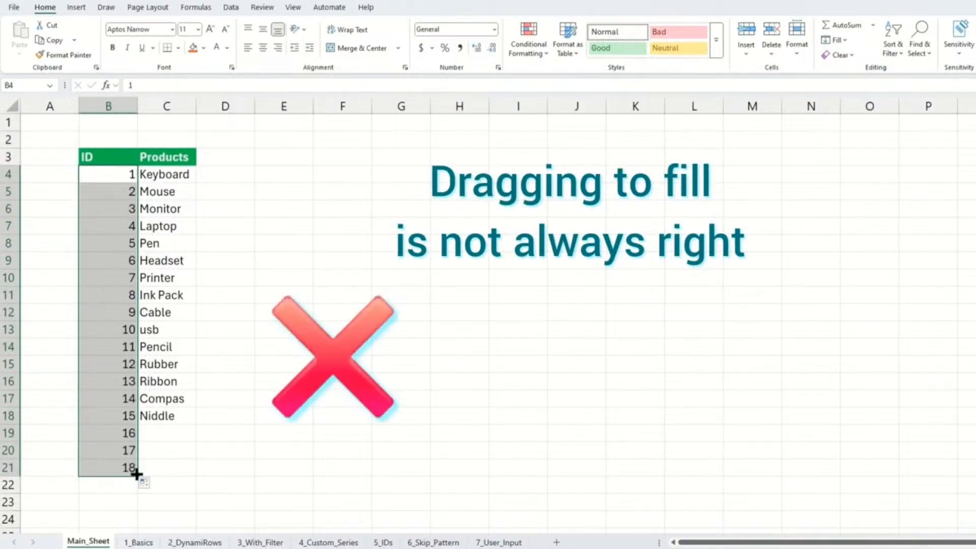
pyautogui.moveTo(137, 475); pyautogui.dragTo(141, 388)
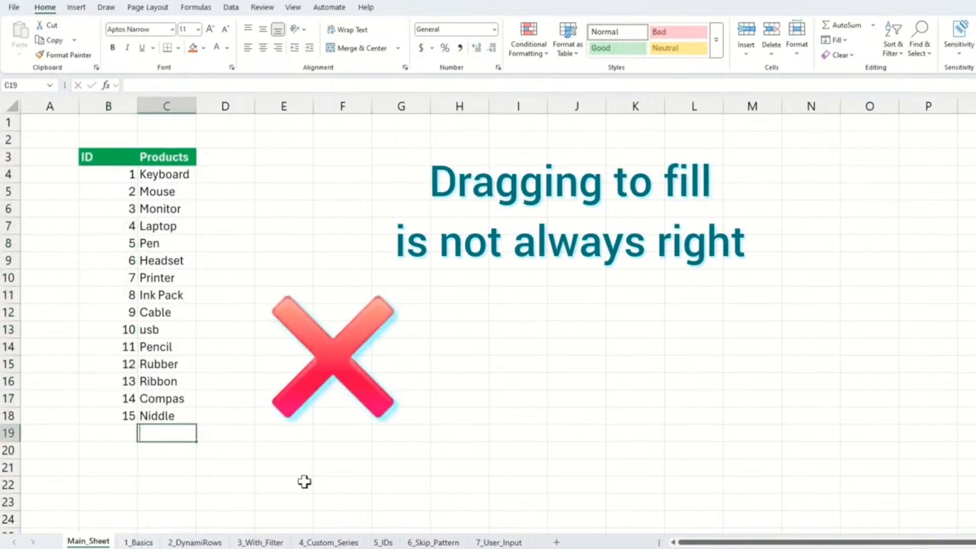
pyautogui.write('Chair')
pyautogui.press('Return')
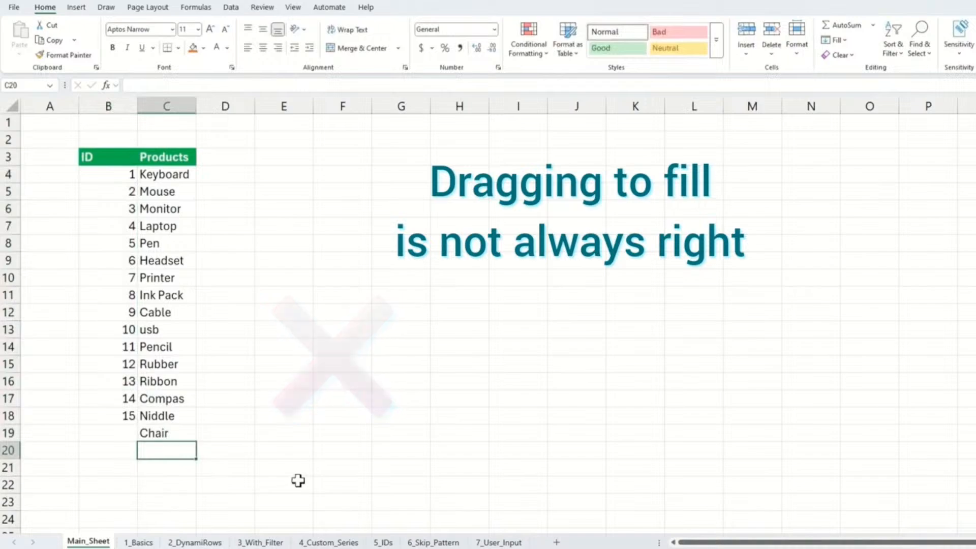
# - On the 1_Basics sheet, enter the formula =SEQUENCE(10) in cell D8
pyautogui.click(136, 542)
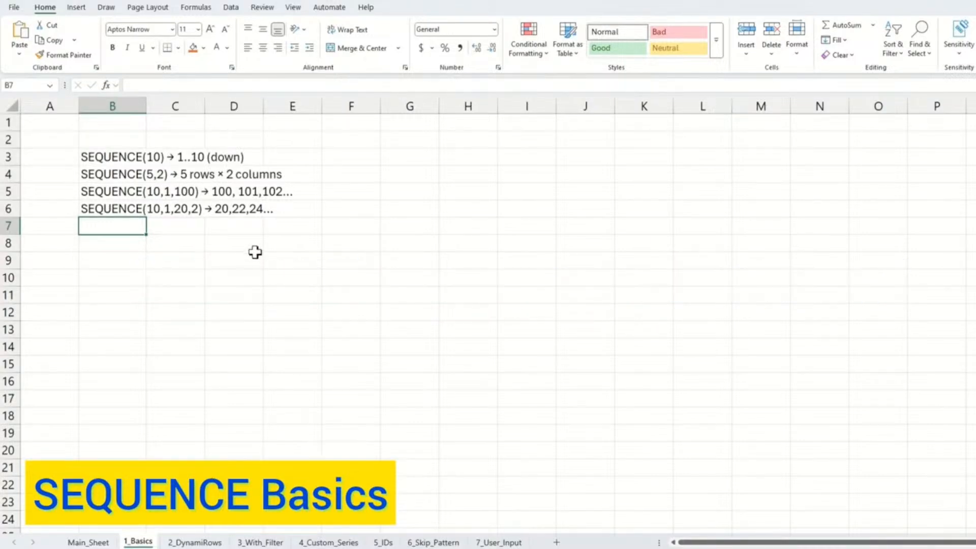
pyautogui.press('Down')
pyautogui.press('Right')
pyautogui.press('Right')
pyautogui.write('=seq')
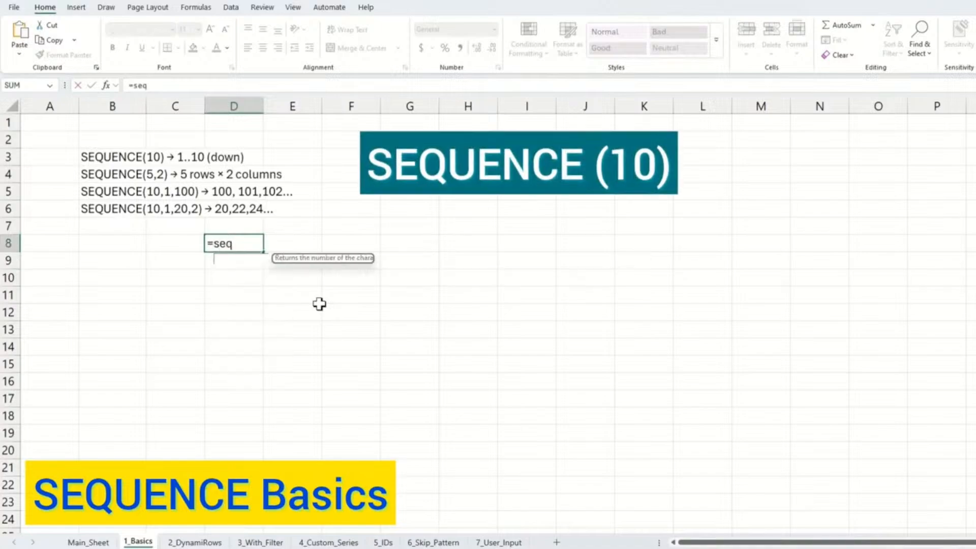
pyautogui.press('Tab')
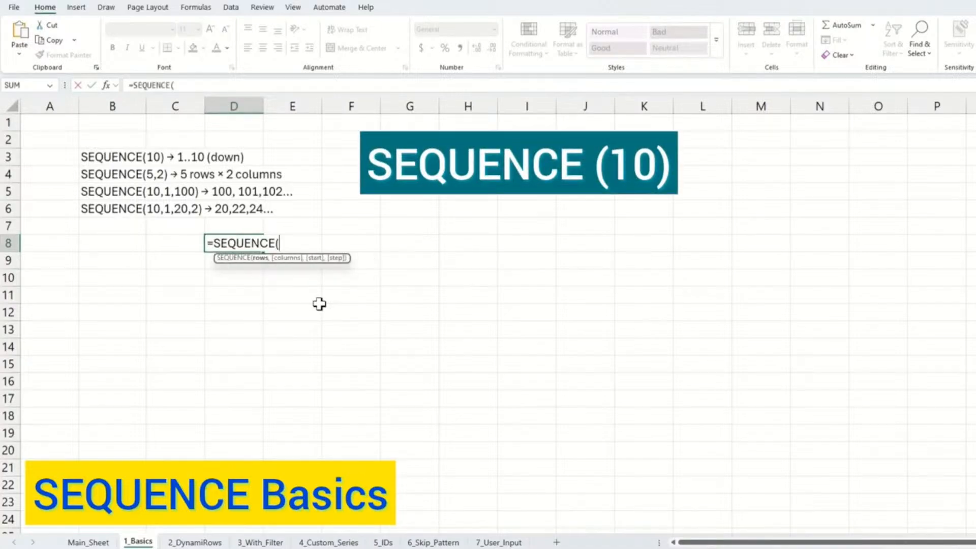
pyautogui.write('10)')
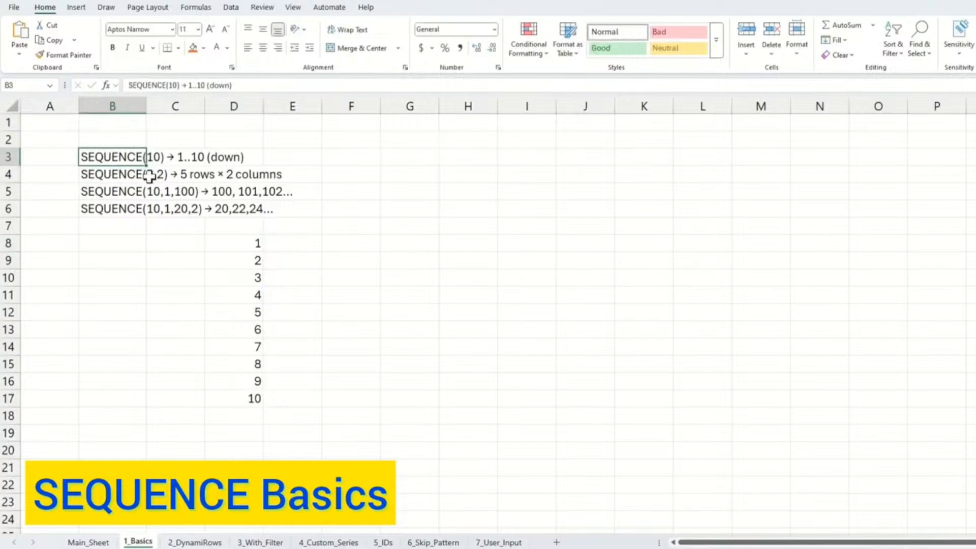
# - Enter =SEQUENCE(5,2) in cell F8 to produce a block of five rows and two columns
pyautogui.click(364, 244)
pyautogui.write('=s')
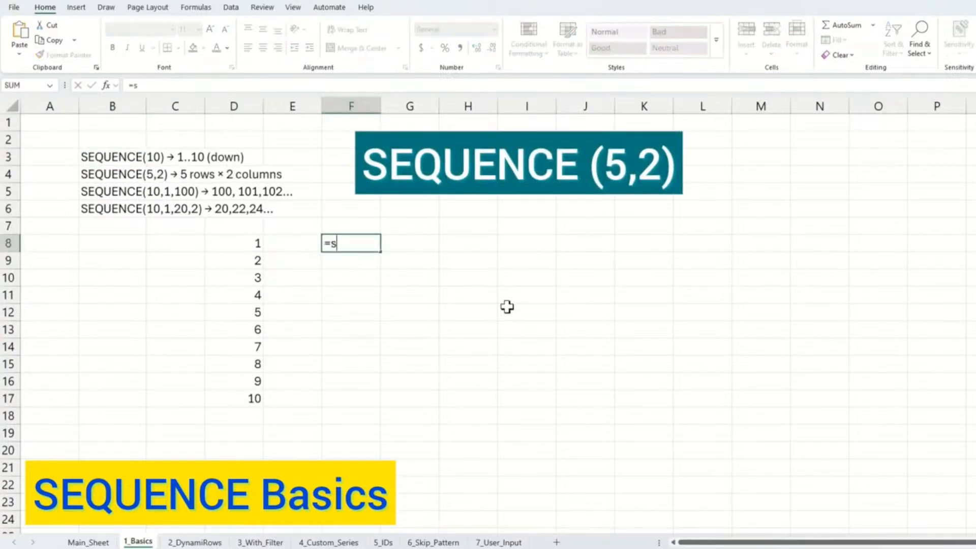
pyautogui.write('equence(1')
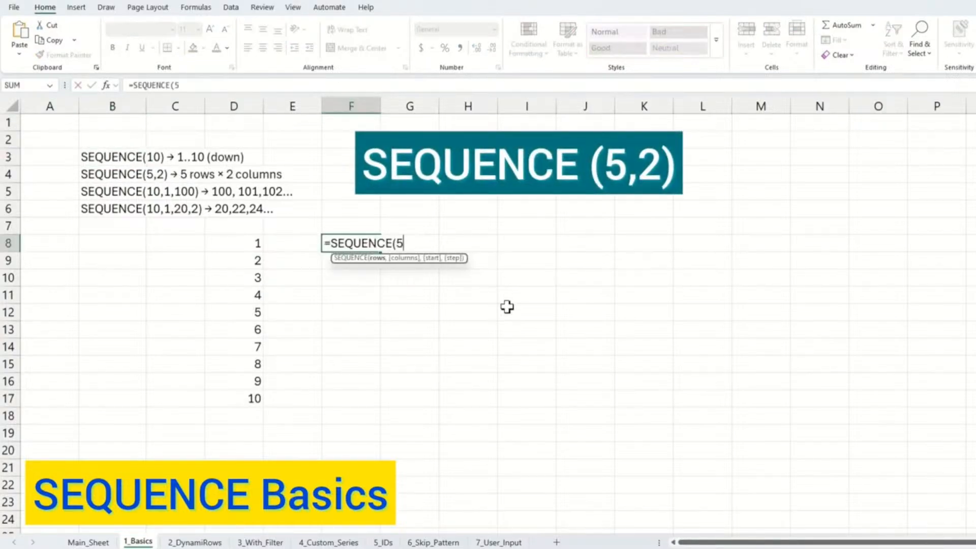
pyautogui.write(',2)')
pyautogui.press('Return')
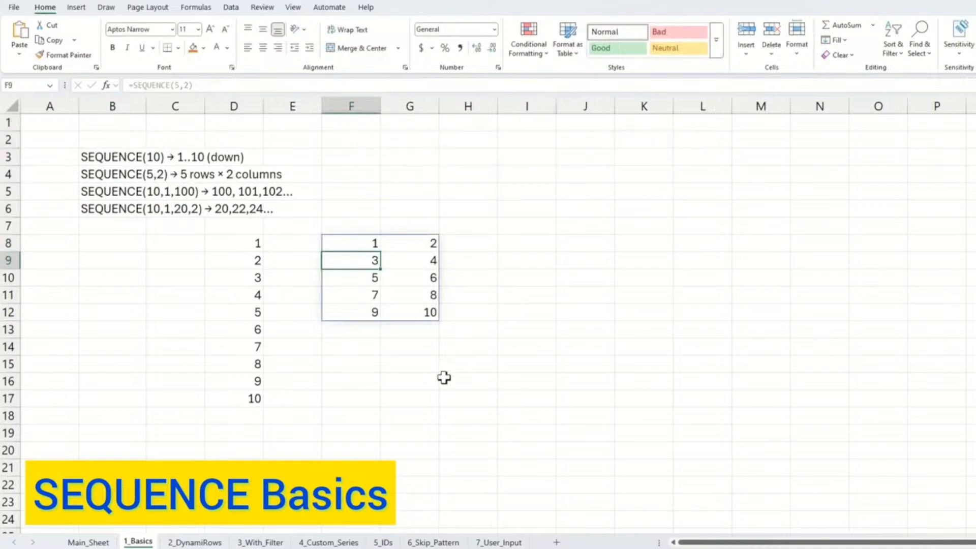
# - Enter =SEQUENCE(10,1,100) in cell I8 to list ten numbers starting at 100
pyautogui.write('=SEQUENCE(')
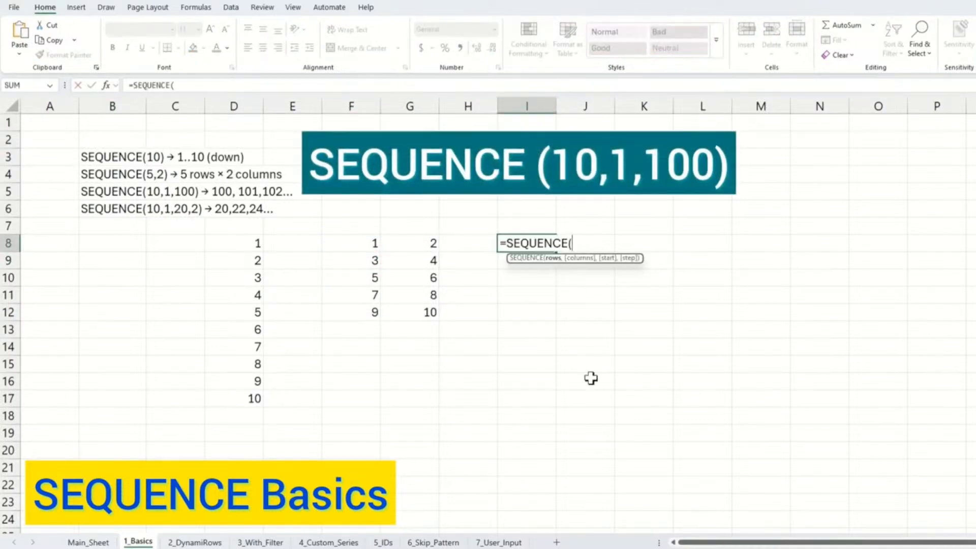
pyautogui.write('10,1,')
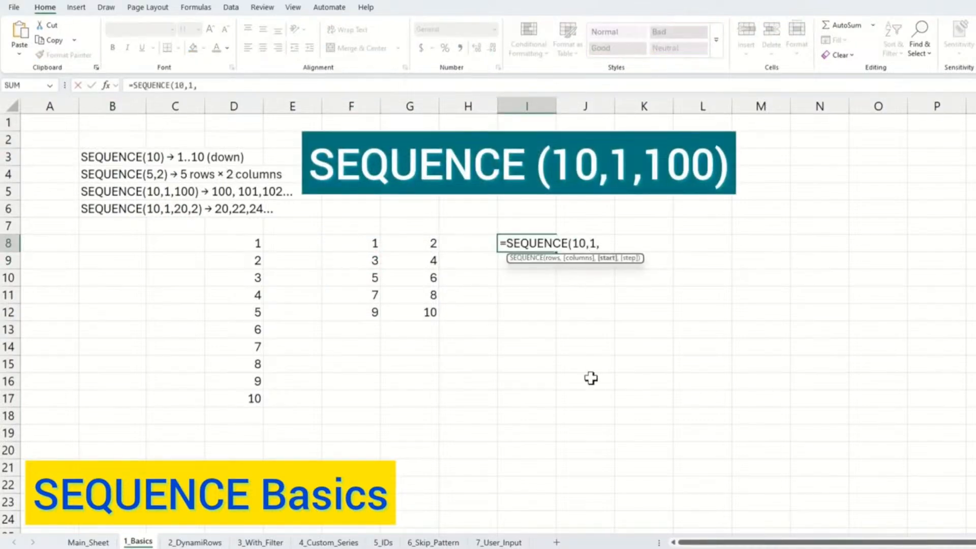
pyautogui.write('100)')
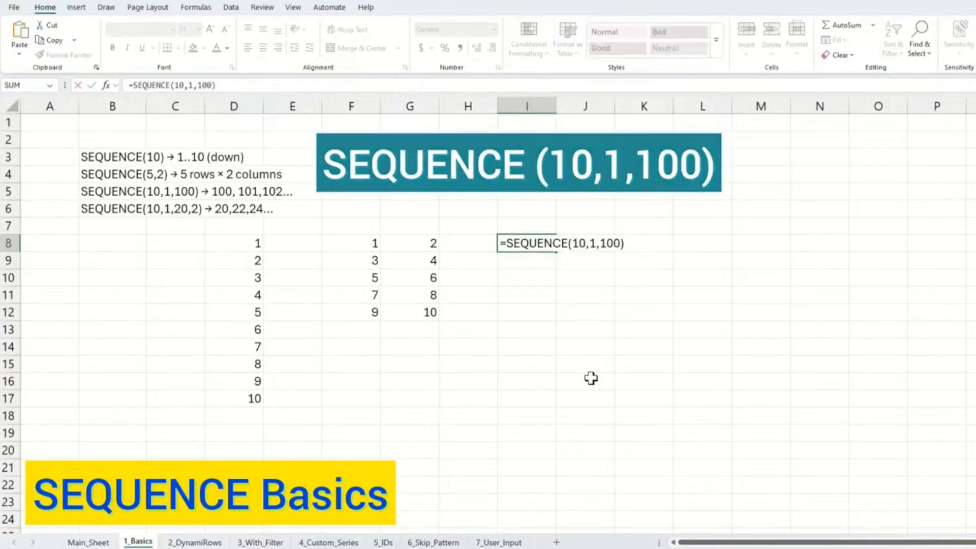
pyautogui.press('Return')
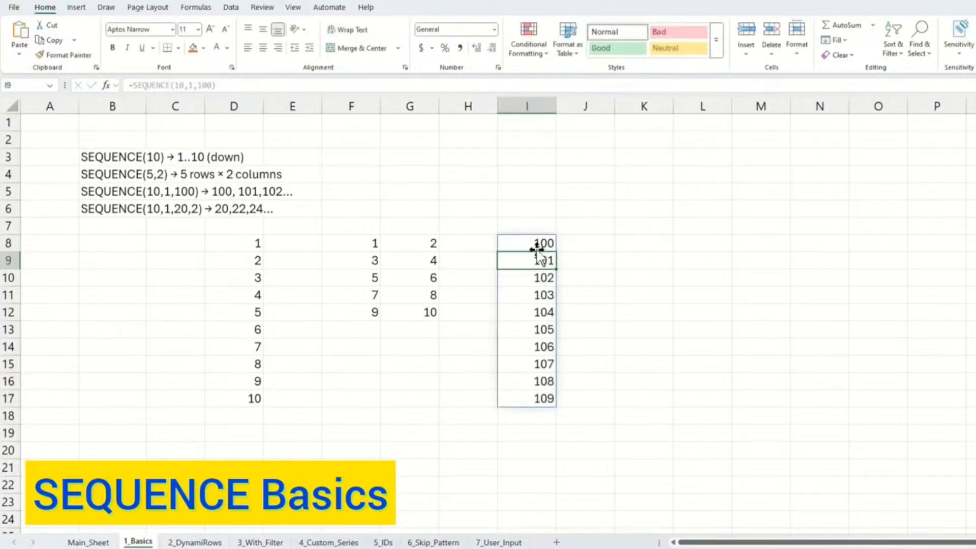
# - Enter =SEQUENCE(10,1,20,2) in cell L8 to list ten numbers starting at 20 in increments of 2
pyautogui.write('=se')
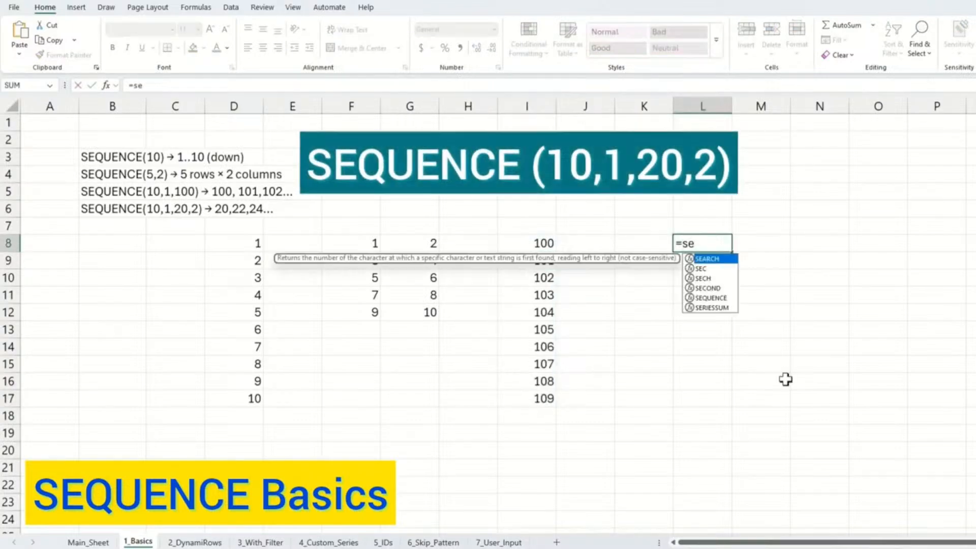
pyautogui.write('que')
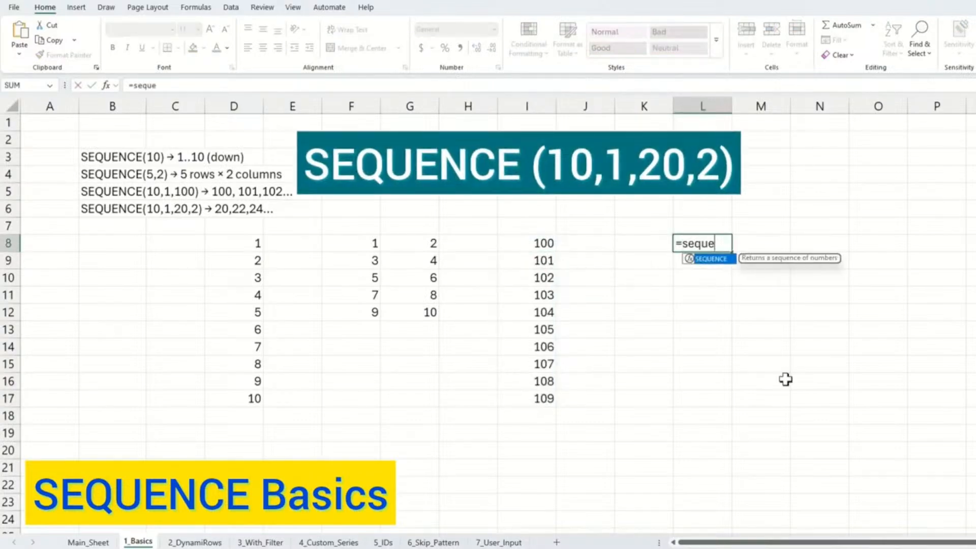
pyautogui.press('Tab')
pyautogui.write('10,1')
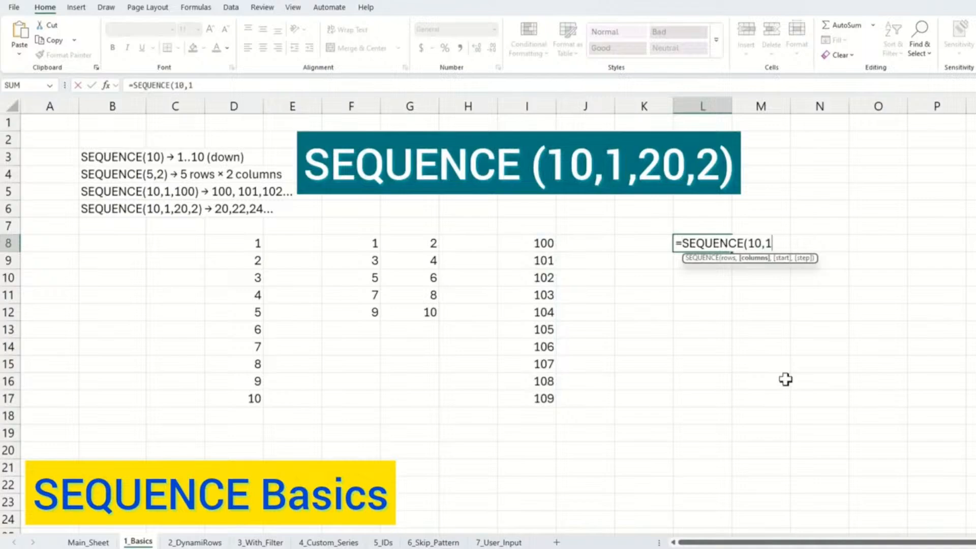
pyautogui.write(',20,')
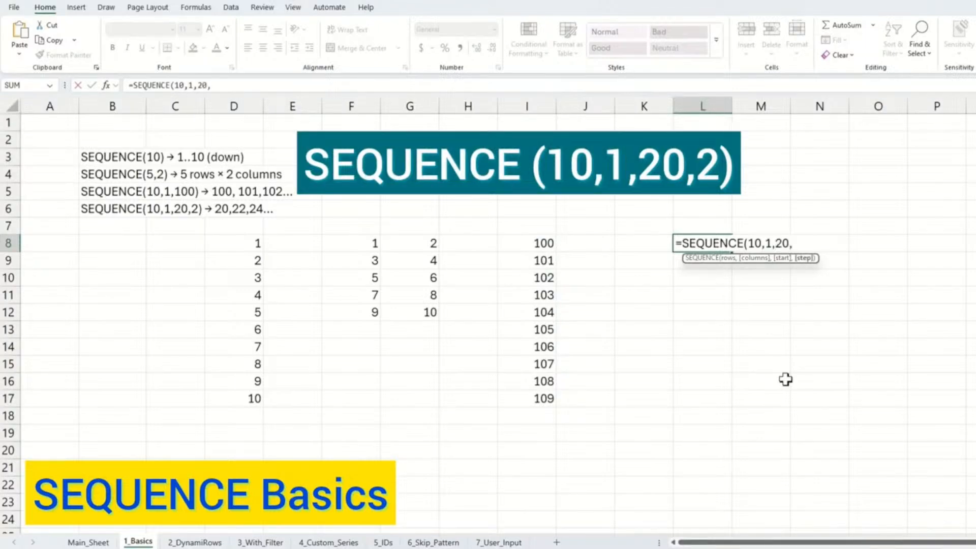
pyautogui.write('2)')
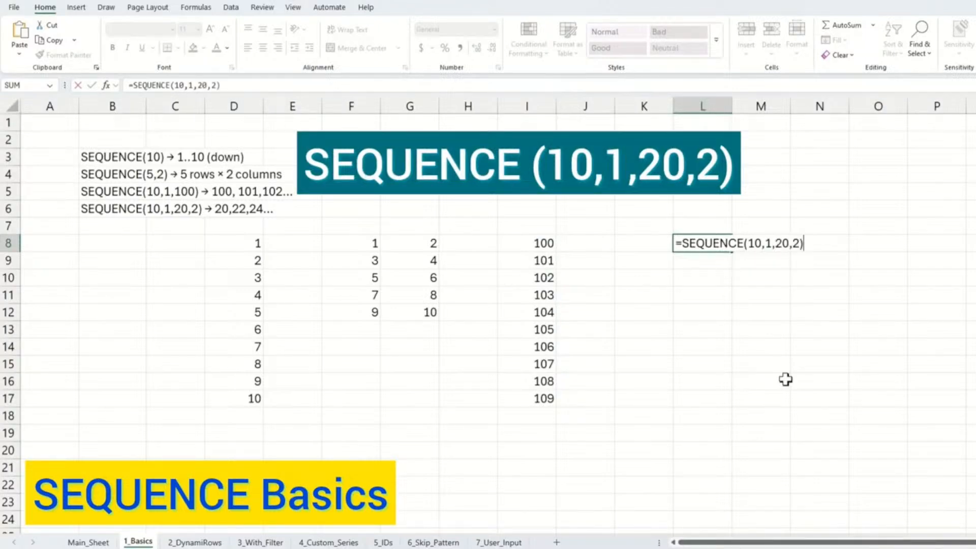
pyautogui.press('Return')
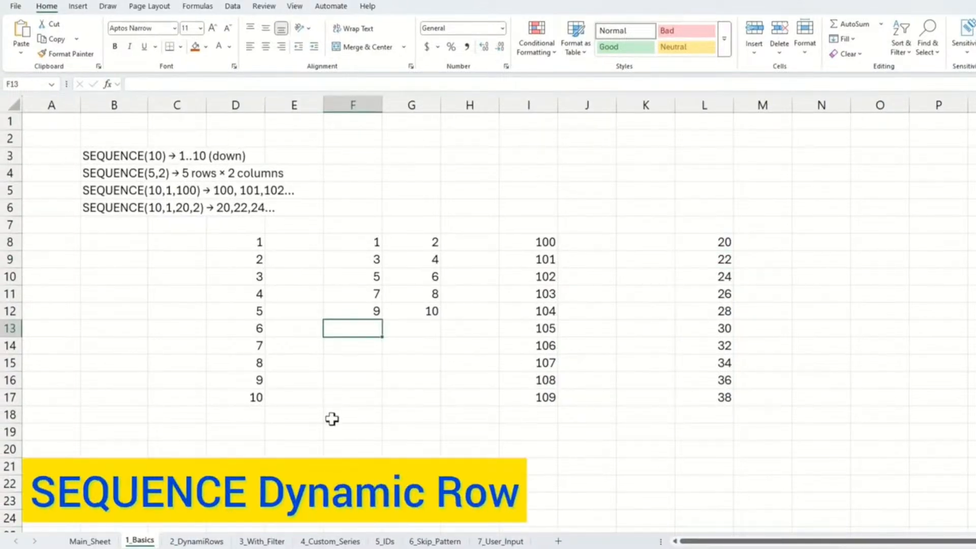
# - On the 2_DynamiRows sheet, enter =SEQUENCE(ROWS(D4:D17)) in cell C4 to number the first product list
pyautogui.click(184, 542)
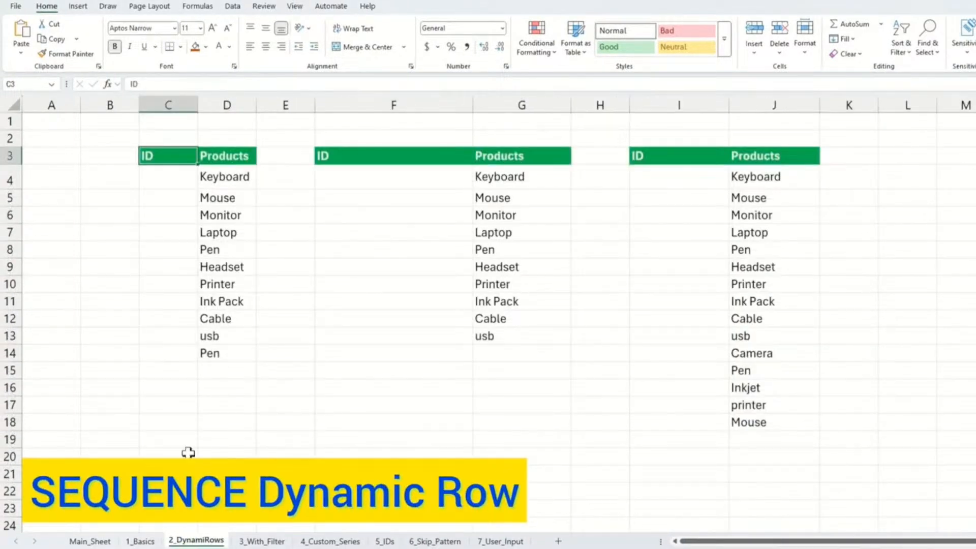
pyautogui.click(166, 175)
pyautogui.write('=seq')
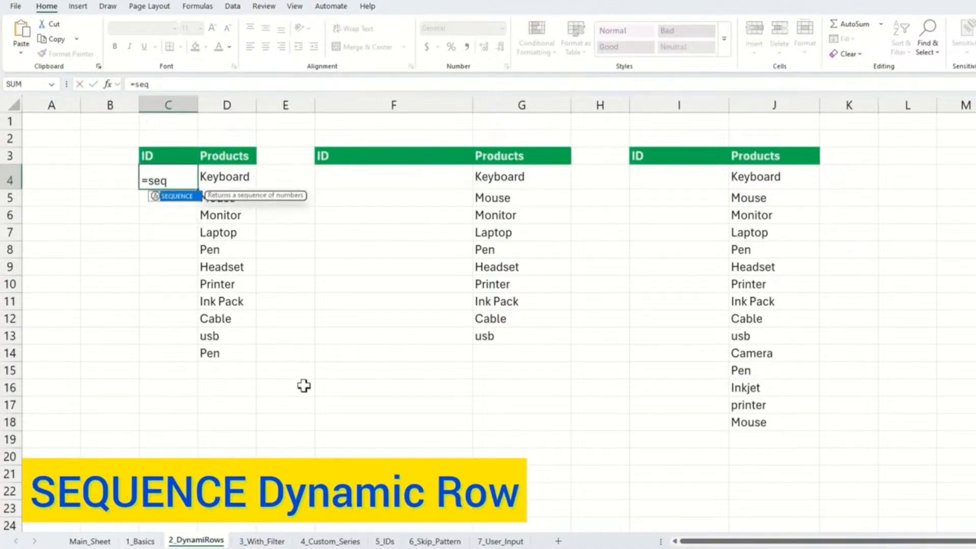
pyautogui.press('Tab')
pyautogui.write('rows')
pyautogui.press('Tab')
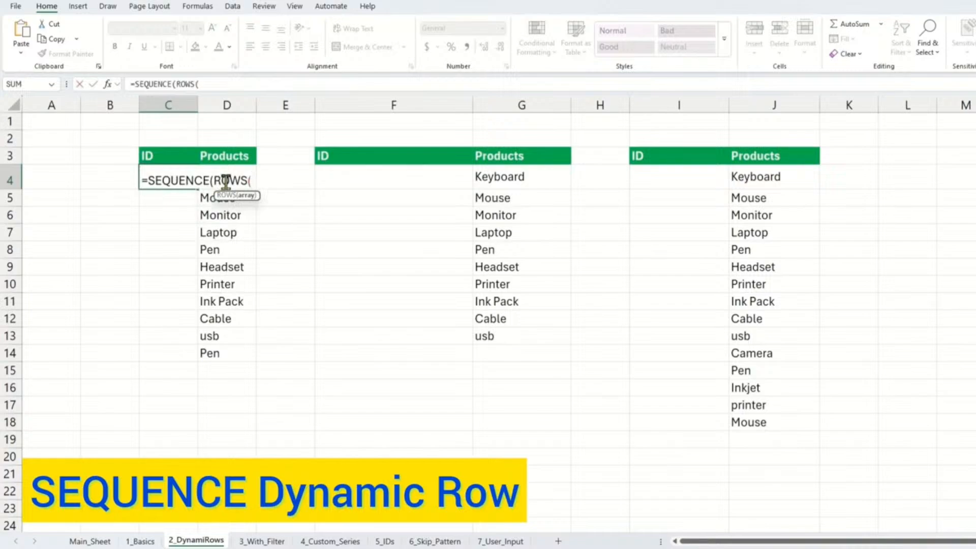
pyautogui.moveTo(224, 405); pyautogui.dragTo(225, 176)
pyautogui.write(')')
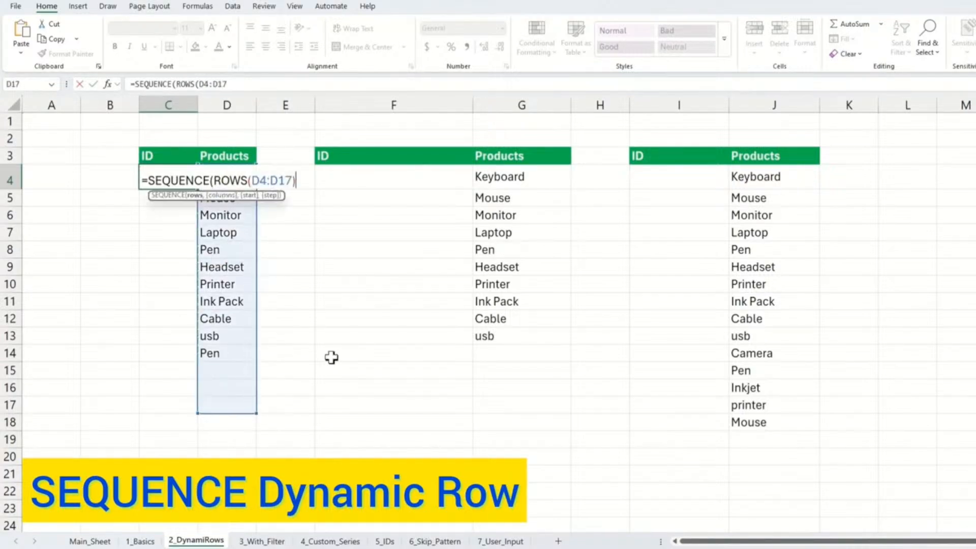
pyautogui.write(')')
pyautogui.press('Return')
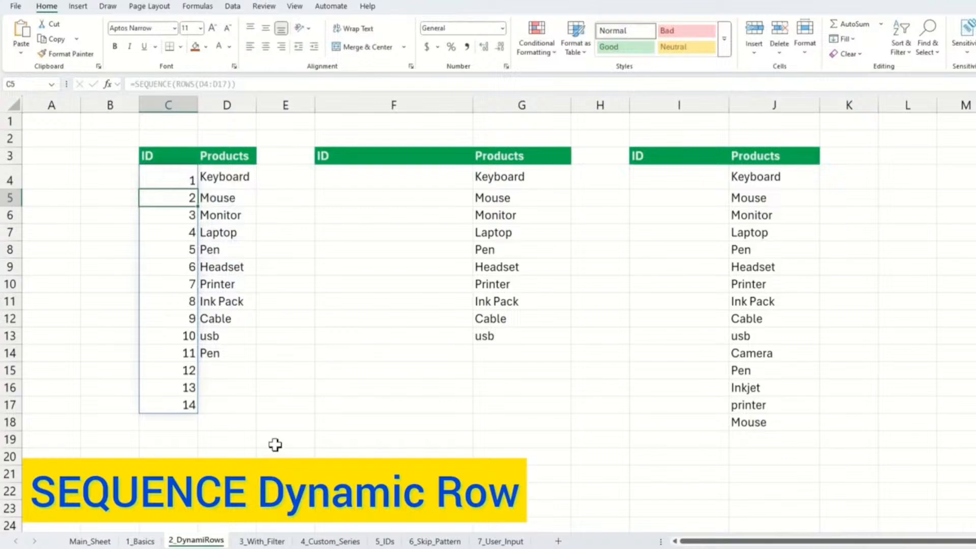
# - Add the products Camera and Recorder in cells D15 and D16 of the first list
pyautogui.click(228, 370)
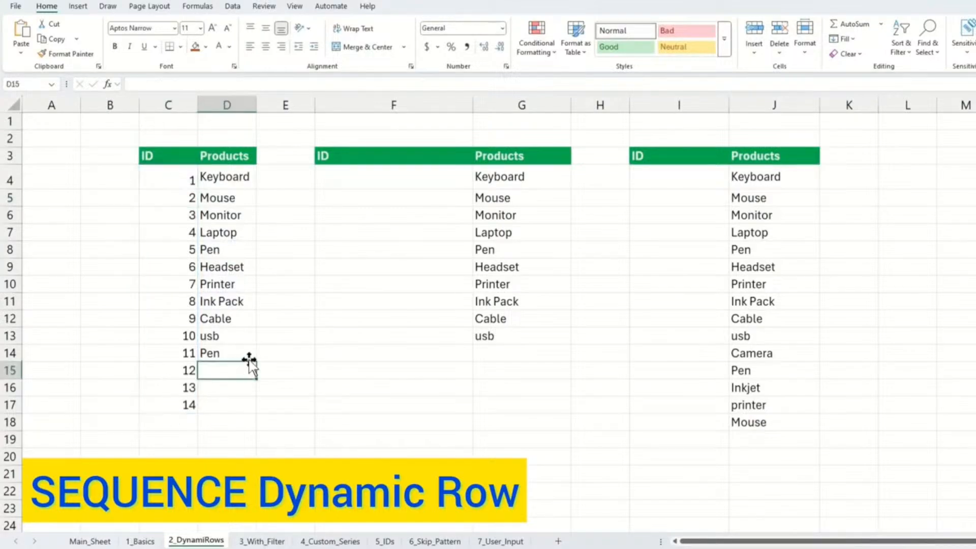
pyautogui.write('Came')
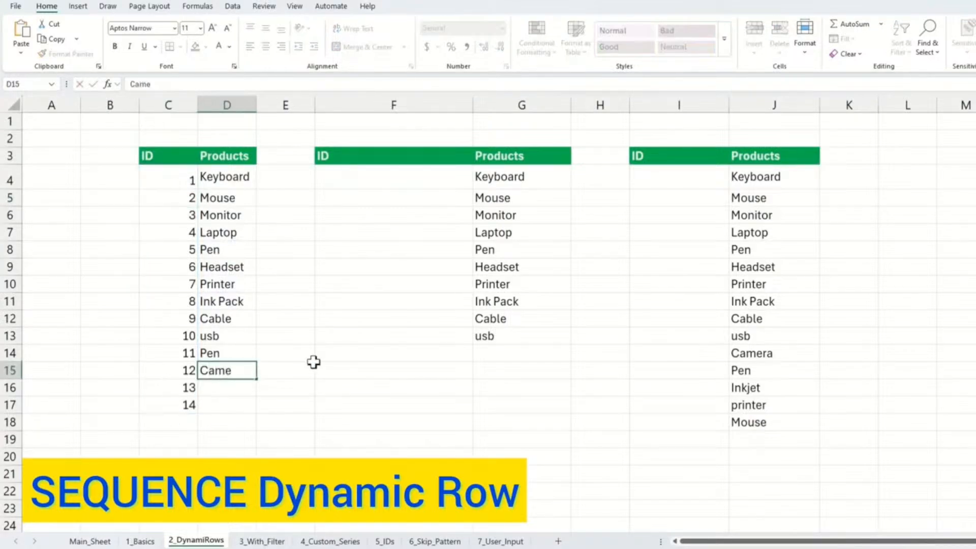
pyautogui.write('ra')
pyautogui.press('Return')
pyautogui.write('Recorder')
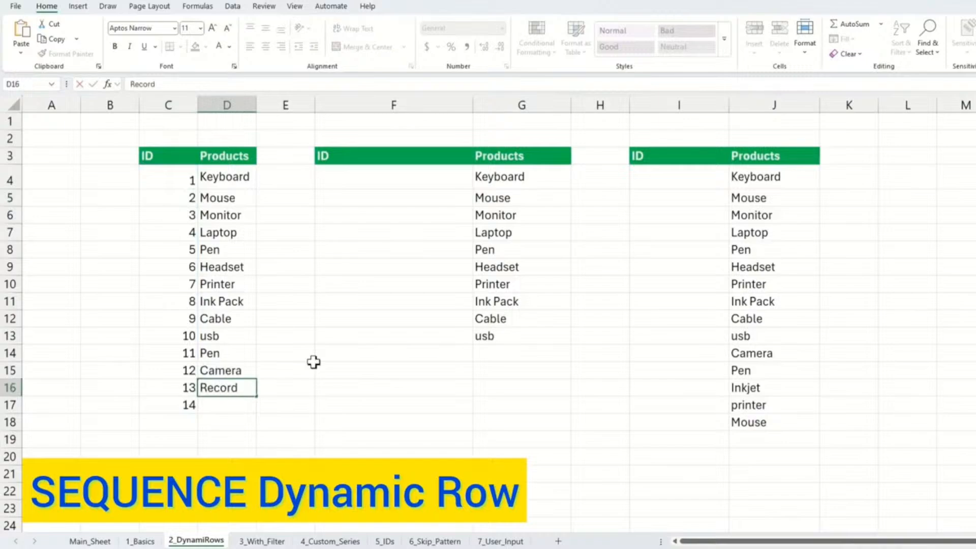
# - Enter =SEQUENCE(ROWS(G4:.G17)) in cell F4 so the numbering ignores trailing blank rows of the second list
pyautogui.click(394, 177)
pyautogui.write('=SEQUENCE(ROWS(')
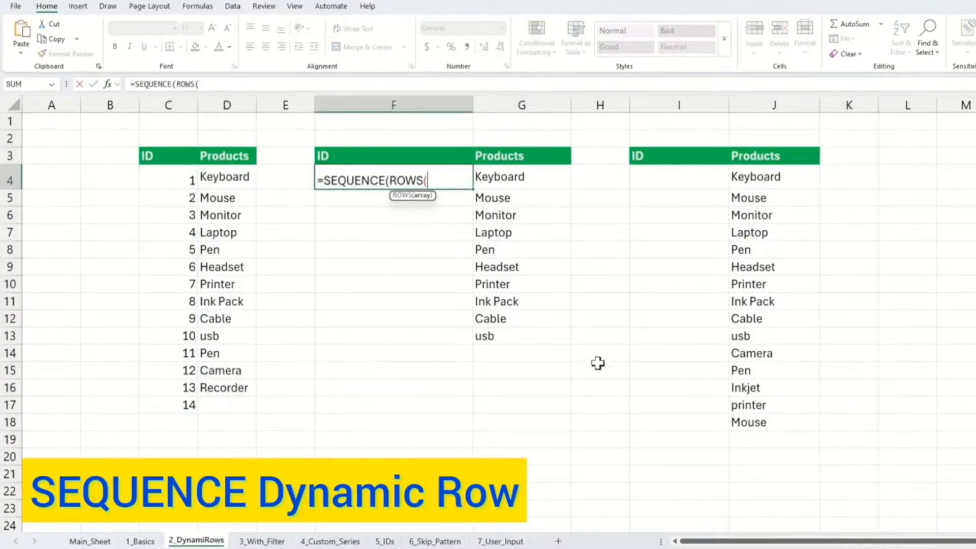
pyautogui.moveTo(519, 175); pyautogui.dragTo(525, 413)
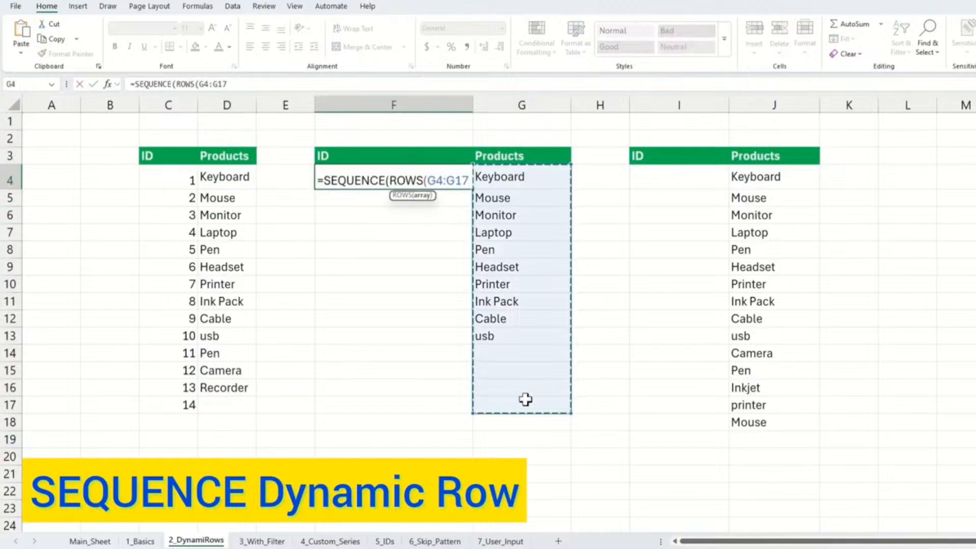
pyautogui.write('))')
pyautogui.press('Left')
pyautogui.press('Left')
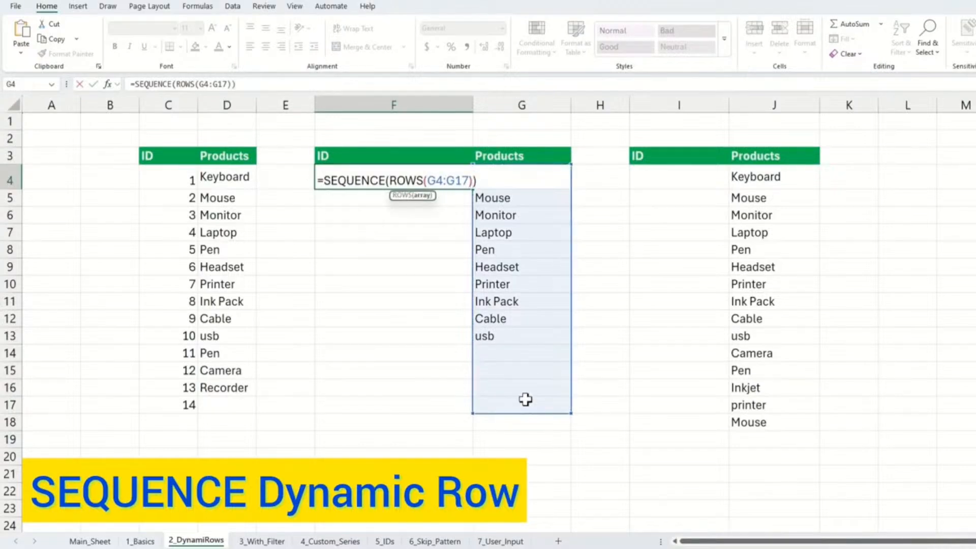
pyautogui.write('.')
pyautogui.press('Return')
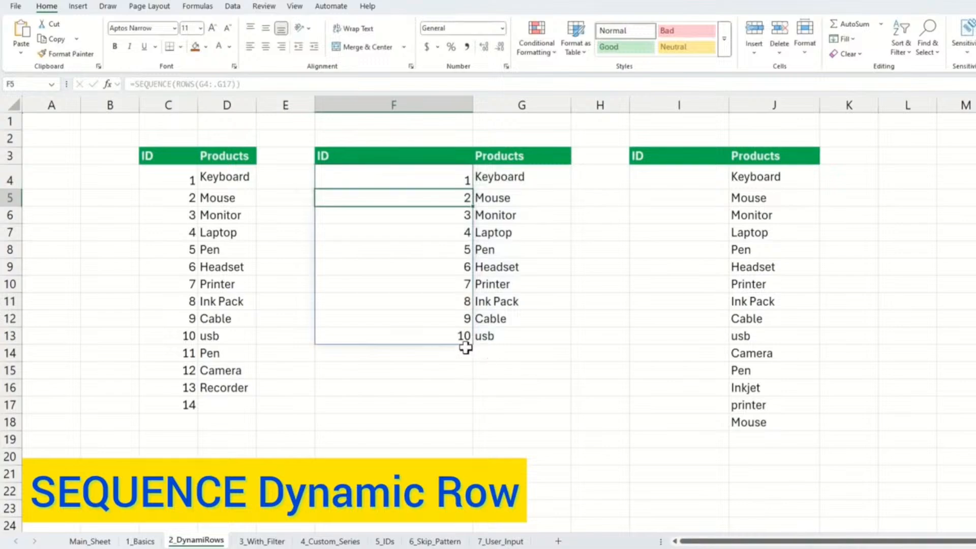
# - Extend the second product list in G14:G18 with Pen, Camera, Recorder, Ink Pack and Paper, and check the ID formula in F4
pyautogui.click(515, 354)
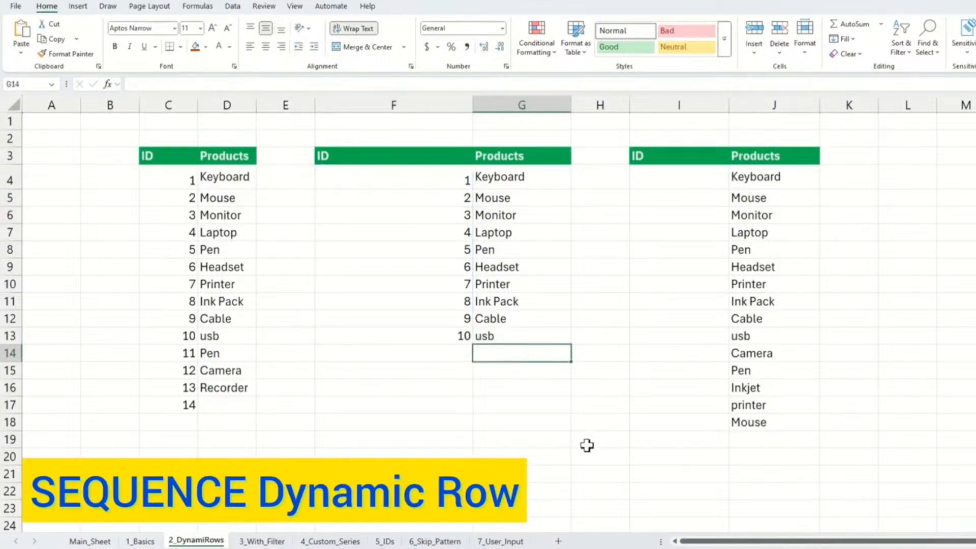
pyautogui.write('Pen')
pyautogui.press('Return')
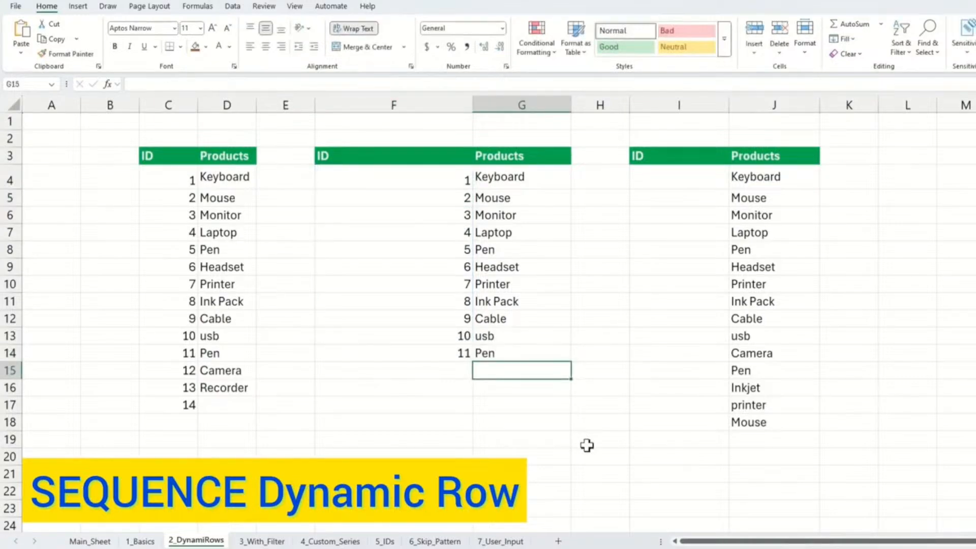
pyautogui.write('Camera')
pyautogui.press('Return')
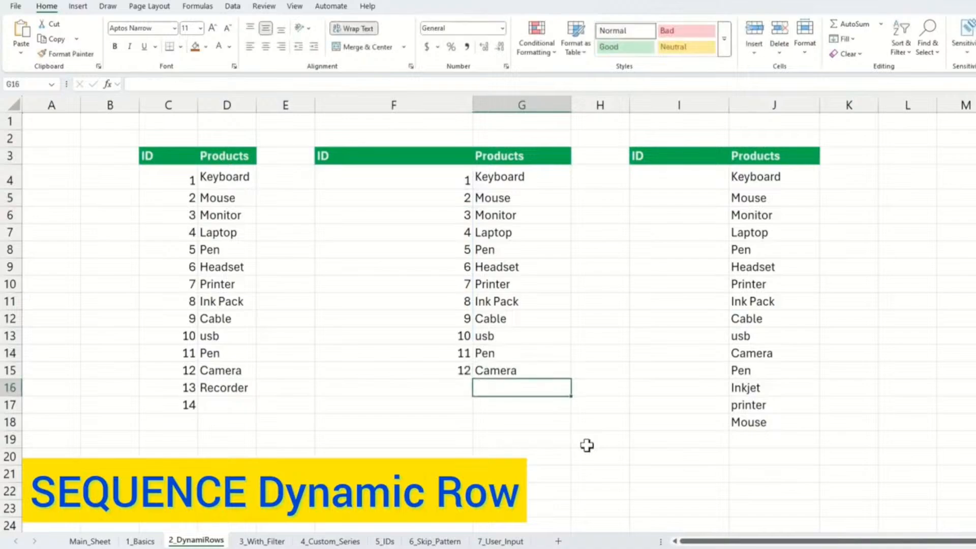
pyautogui.write('Recorde')
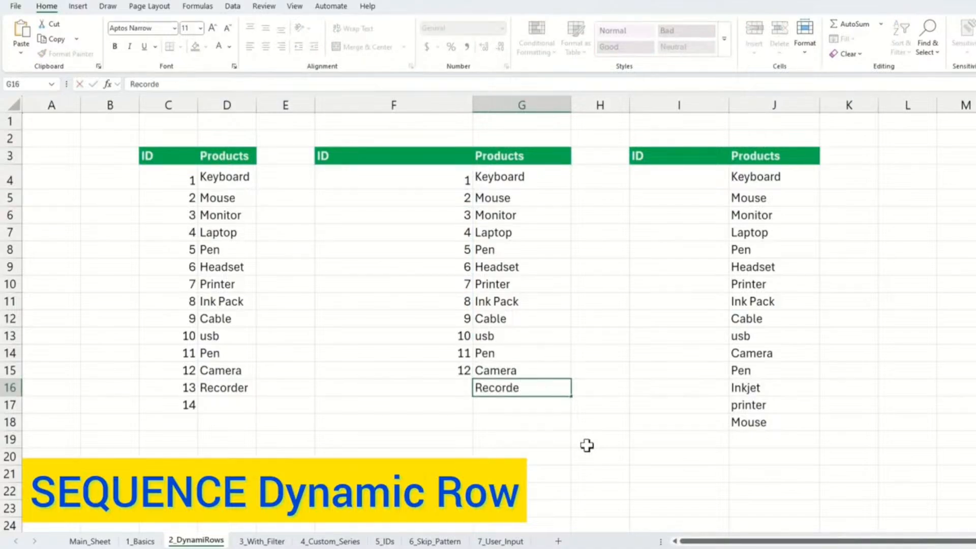
pyautogui.write('r')
pyautogui.press('Return')
pyautogui.write('In')
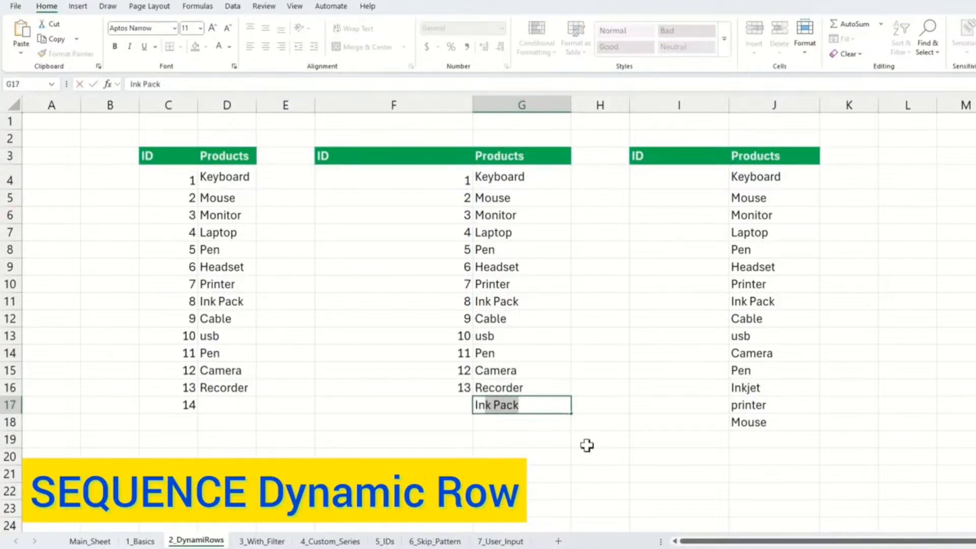
pyautogui.write('ik Pack')
pyautogui.press('Return')
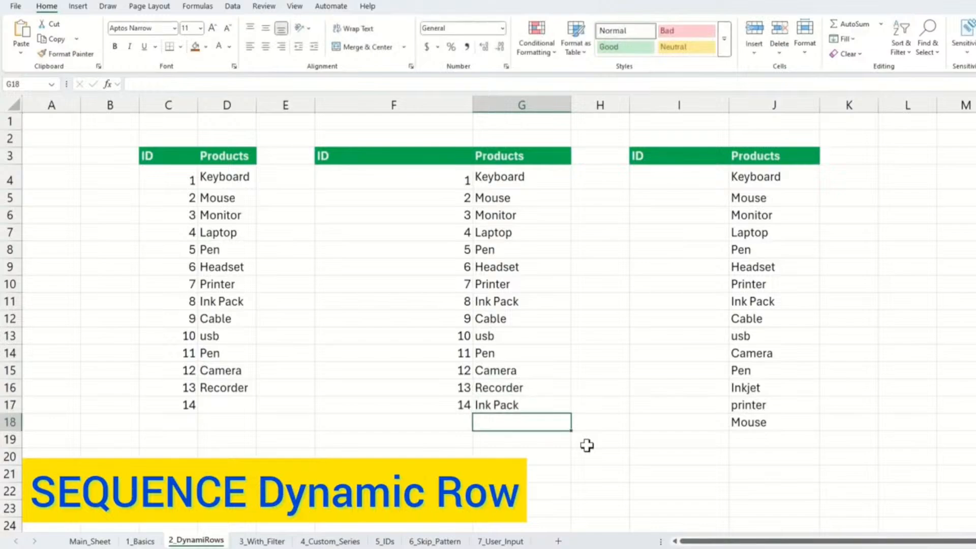
pyautogui.write('Paper')
pyautogui.press('Return')
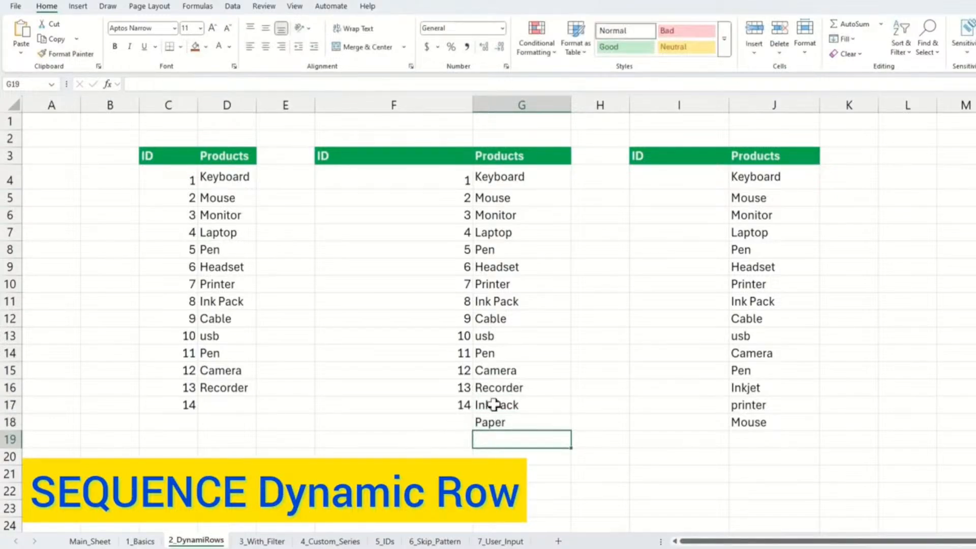
pyautogui.click(459, 173)
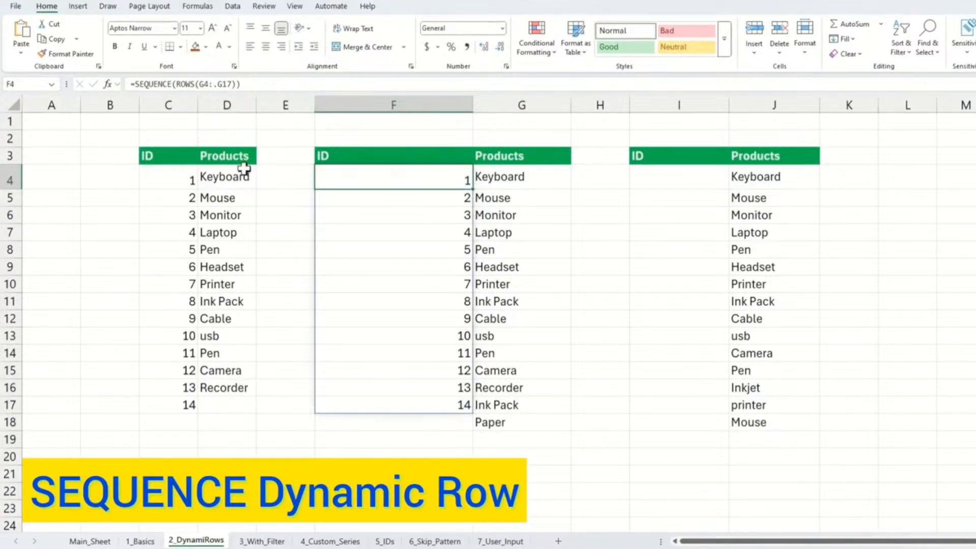
# - Enter =SEQUENCE(ROWS(J.:.J)) in cell I4 to number the third list from the whole trimmed column J
pyautogui.click(684, 175)
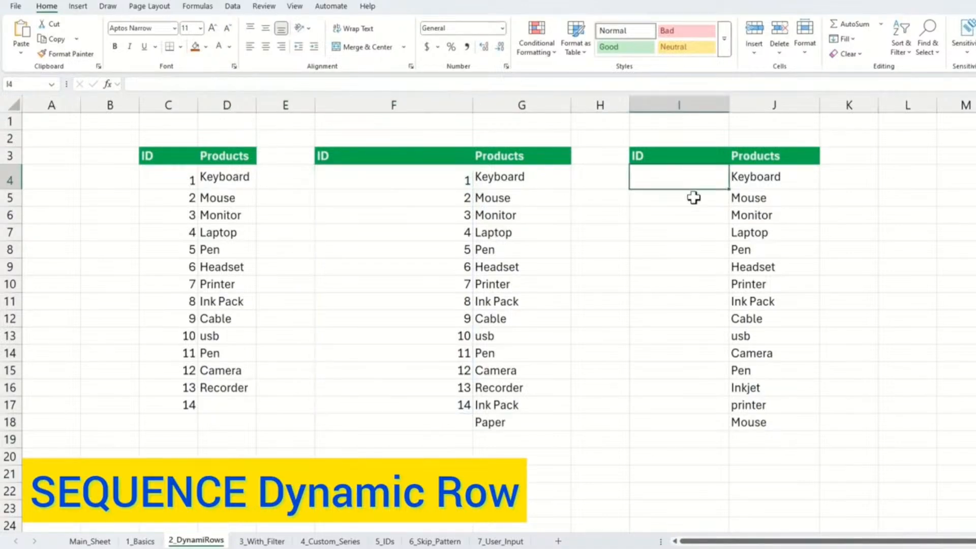
pyautogui.write('=seque')
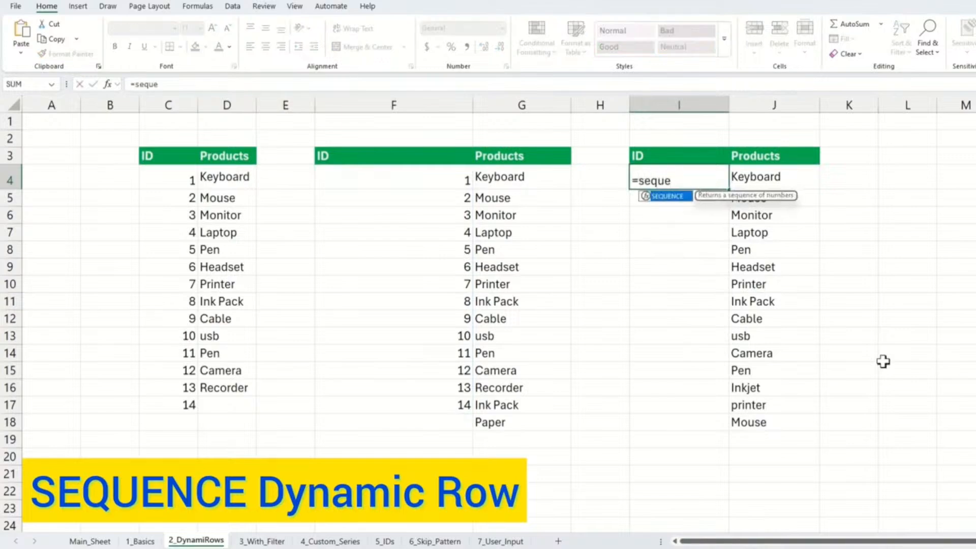
pyautogui.press('Tab')
pyautogui.write('r')
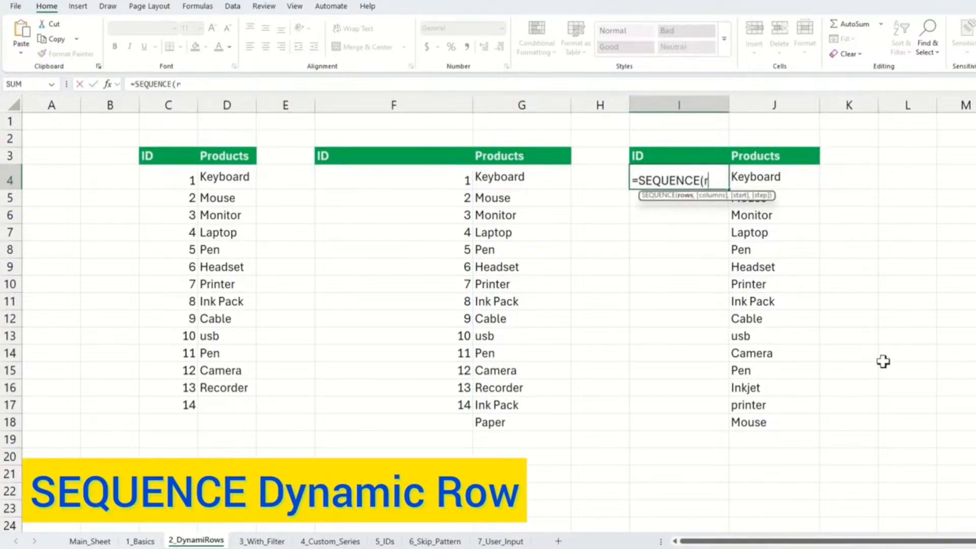
pyautogui.write('ows')
pyautogui.press('Tab')
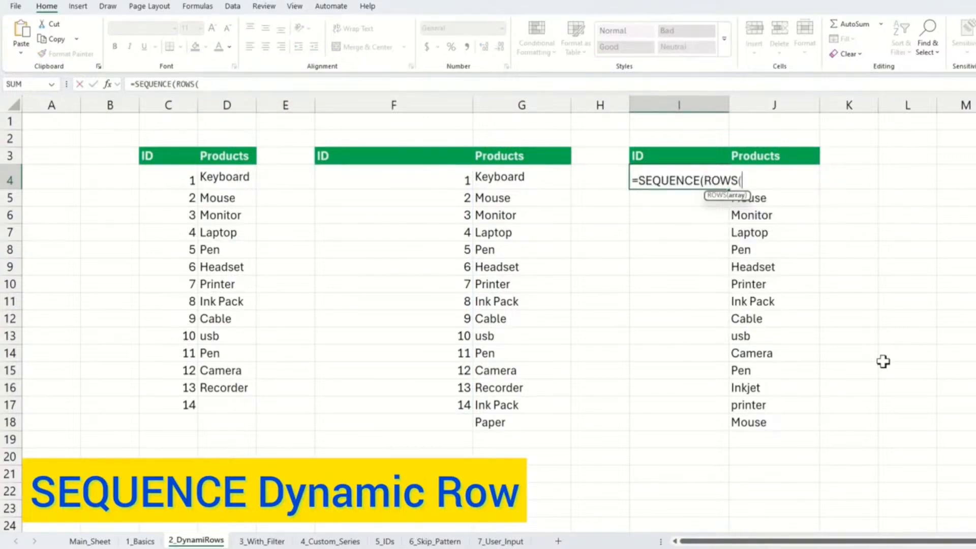
pyautogui.click(777, 102)
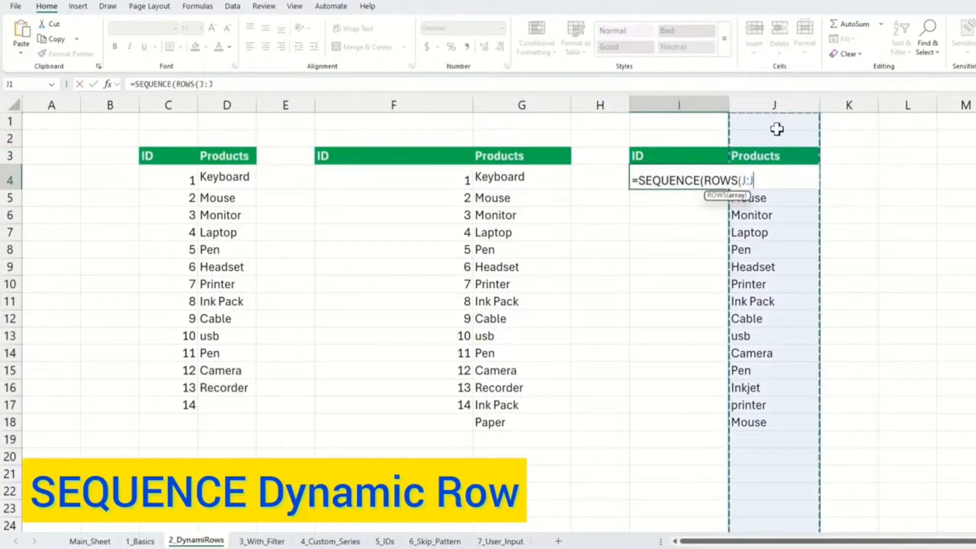
pyautogui.press('F2')
pyautogui.doubleClick(751, 180)
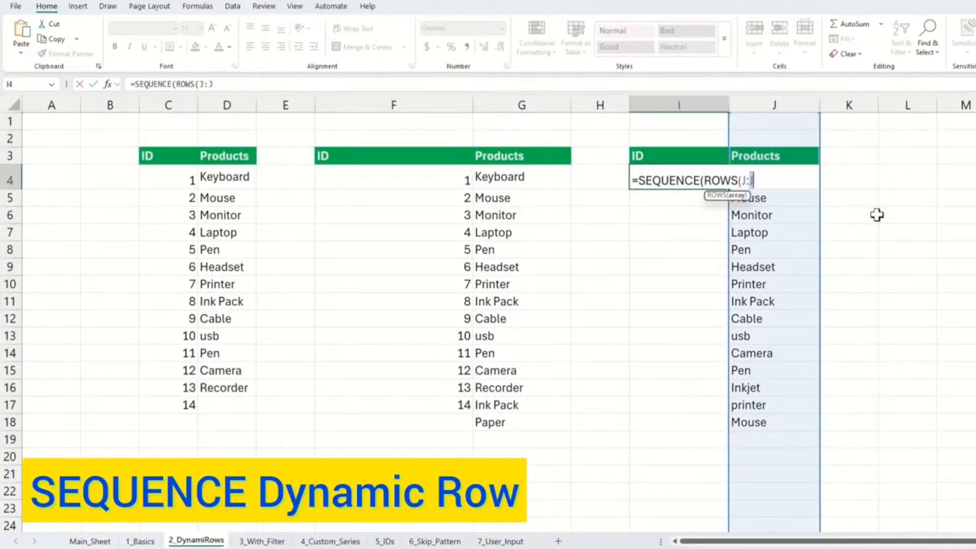
pyautogui.press('Left')
pyautogui.write(')')
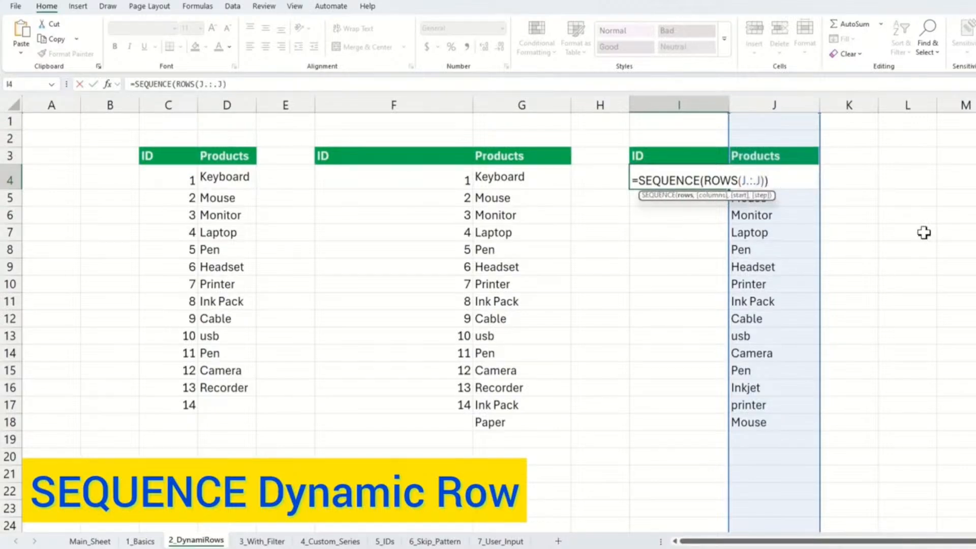
pyautogui.press('Return')
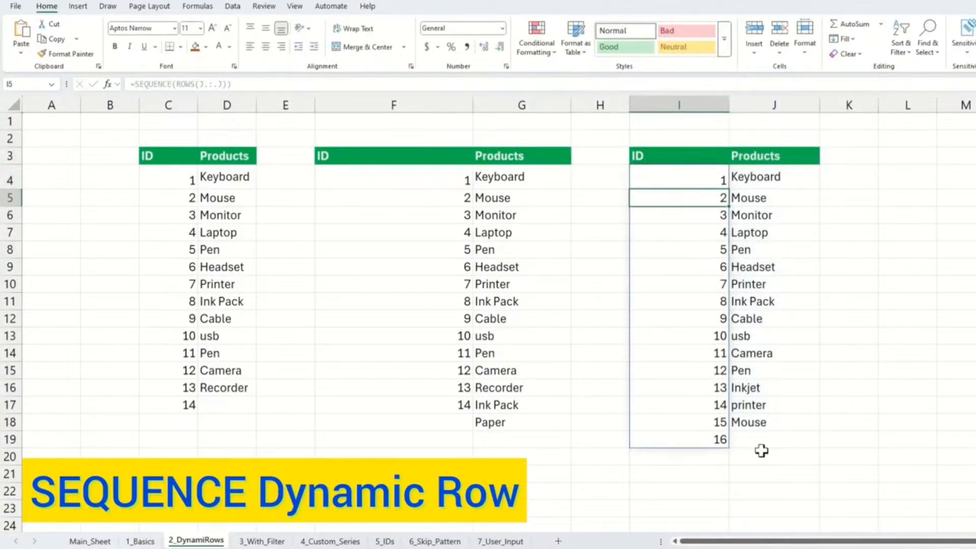
# - Exclude the header row from the count by changing the formula in I4 to =SEQUENCE(ROWS(J.:.J)-1)
pyautogui.click(759, 441)
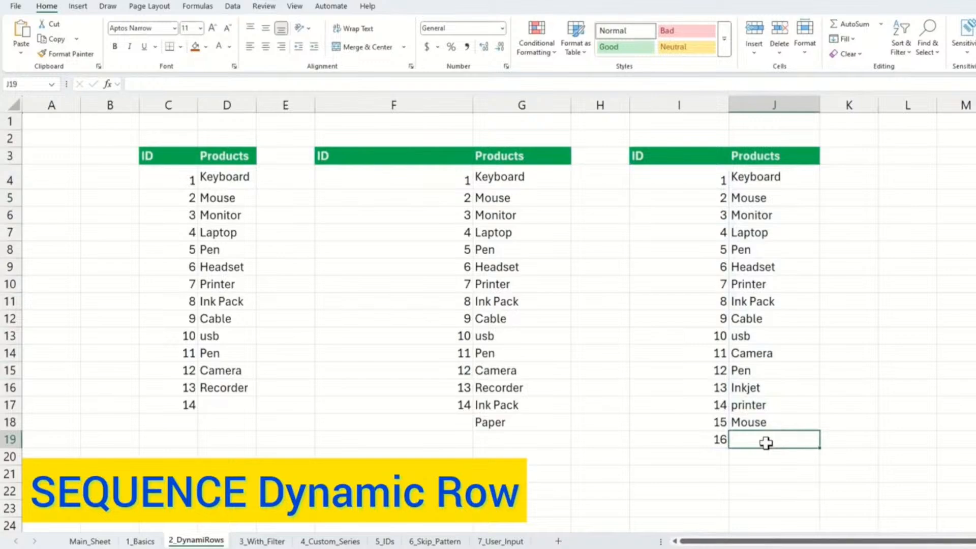
pyautogui.doubleClick(698, 178)
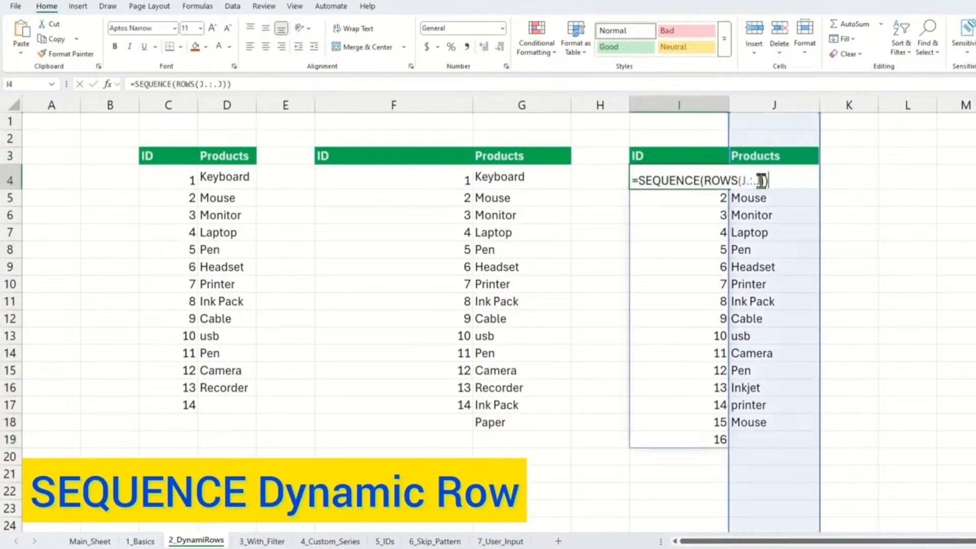
pyautogui.press('Left')
pyautogui.write('-')
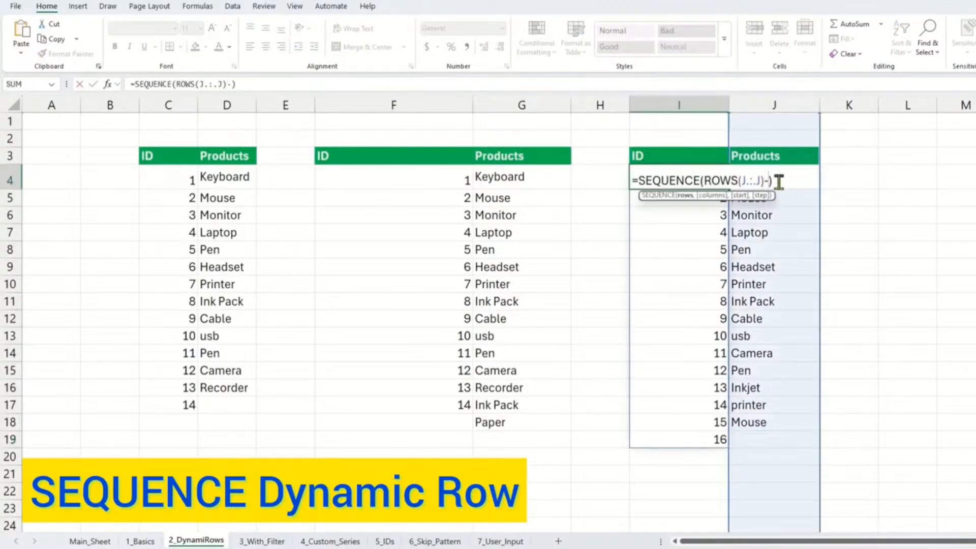
pyautogui.write('1')
pyautogui.press('Return')
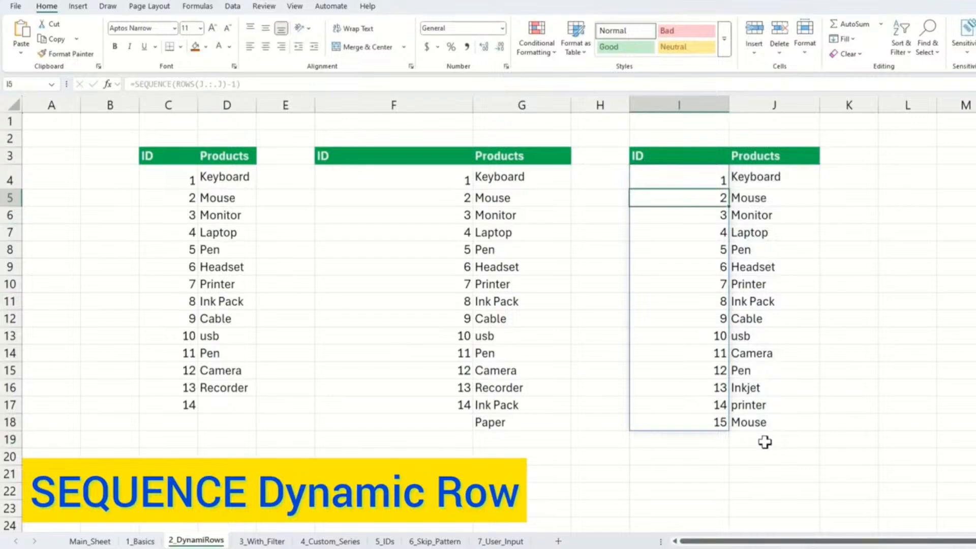
# - Add the products Pencil, Paper and Rubber in cells J19 to J21 of the third list
pyautogui.click(765, 442)
pyautogui.write('Pencil')
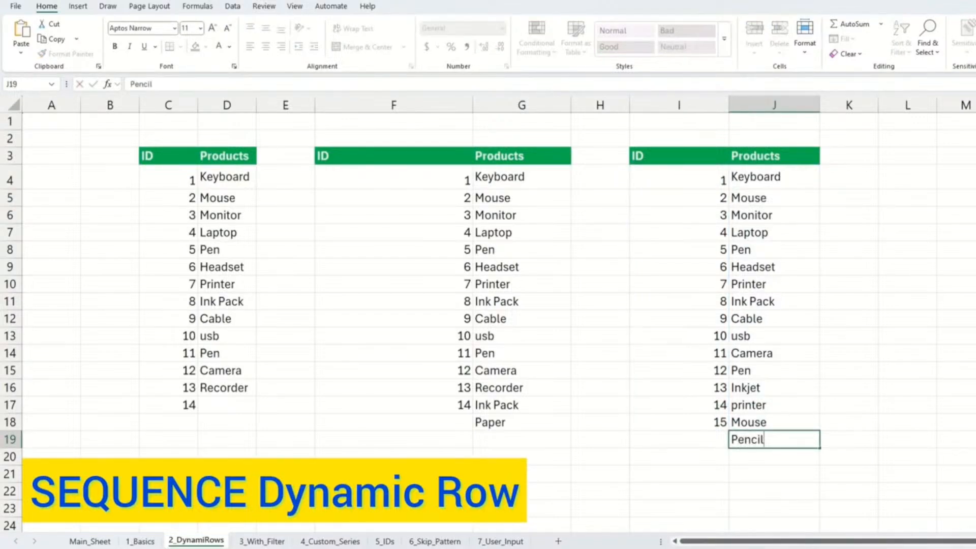
pyautogui.press('Return')
pyautogui.write('Paper')
pyautogui.press('Return')
pyautogui.write('Rubber')
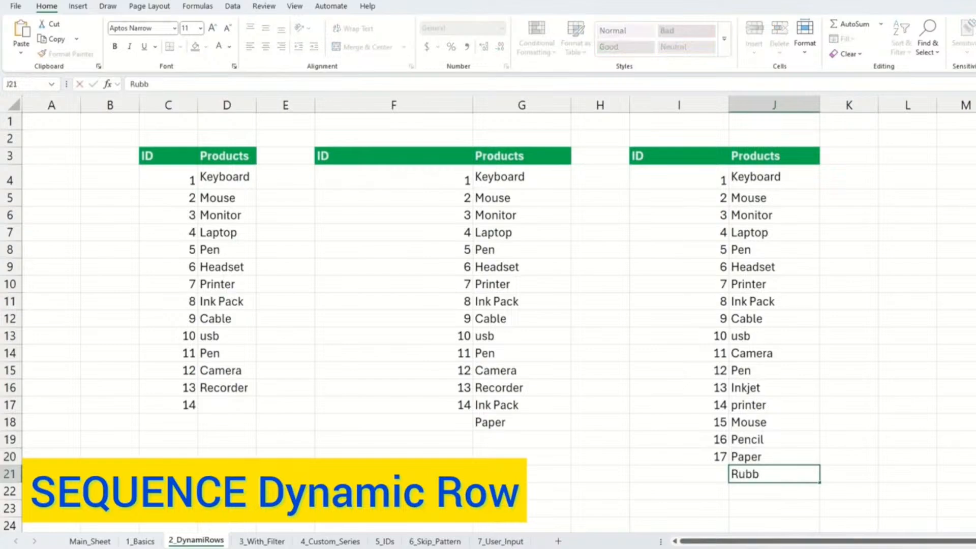
pyautogui.press('Return')
pyautogui.click(778, 474)
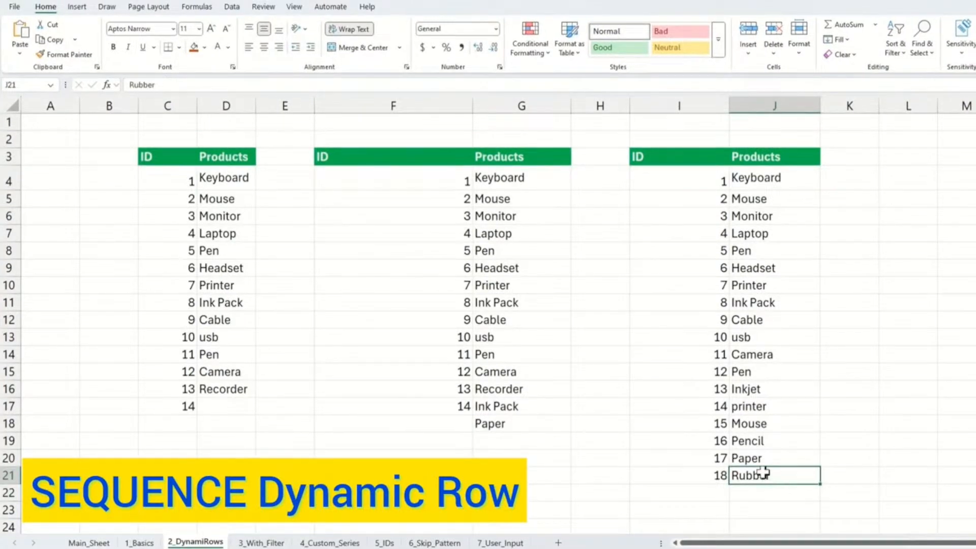
# - On the 3_With_Filter sheet, add a list data validation to cell I2 using the categories in C3:C20 as the source
pyautogui.click(248, 544)
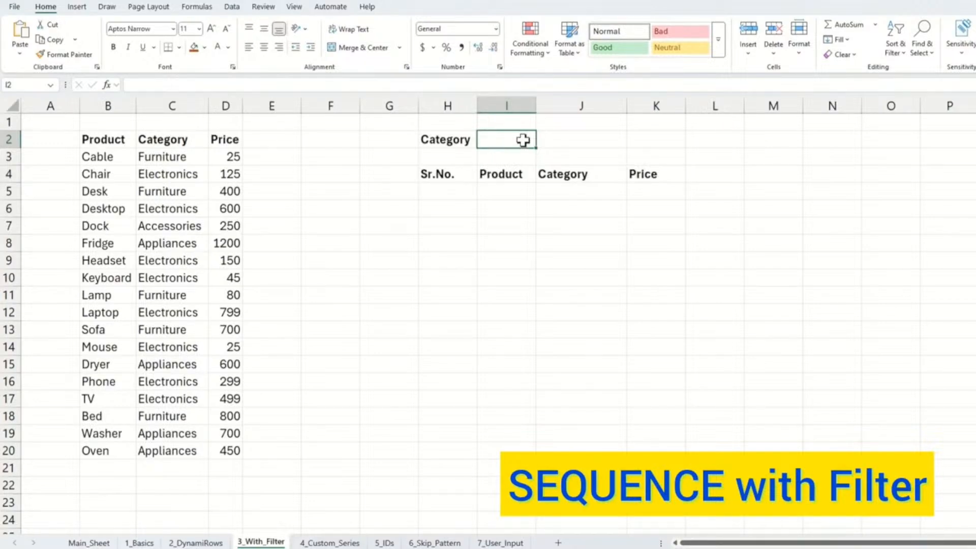
pyautogui.click(233, 7)
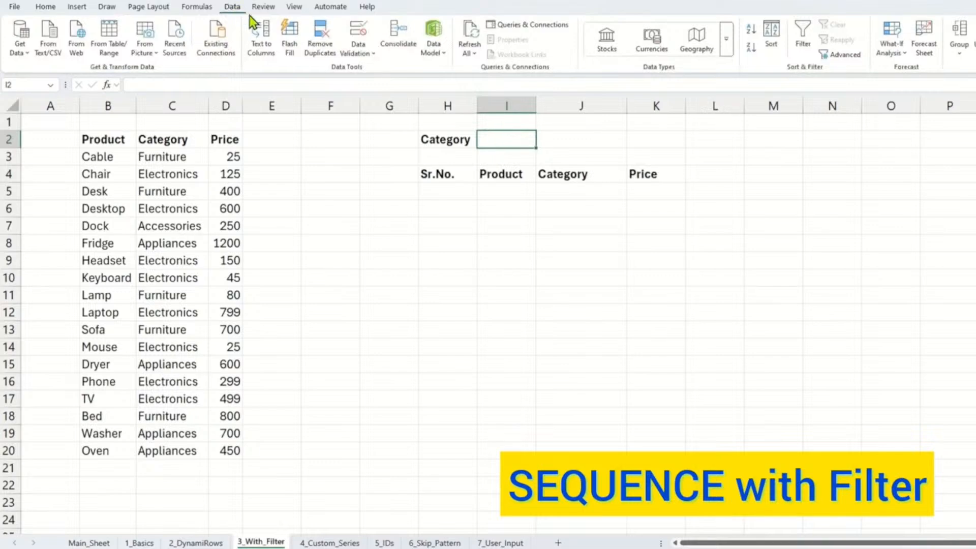
pyautogui.click(362, 31)
pyautogui.moveTo(205, 197); pyautogui.dragTo(508, 232)
pyautogui.click(427, 286)
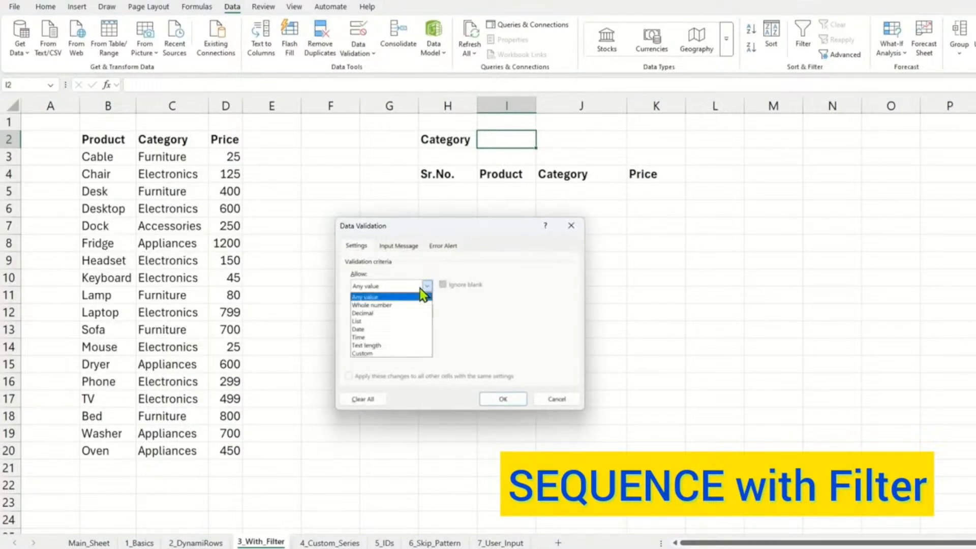
pyautogui.click(359, 322)
pyautogui.click(363, 337)
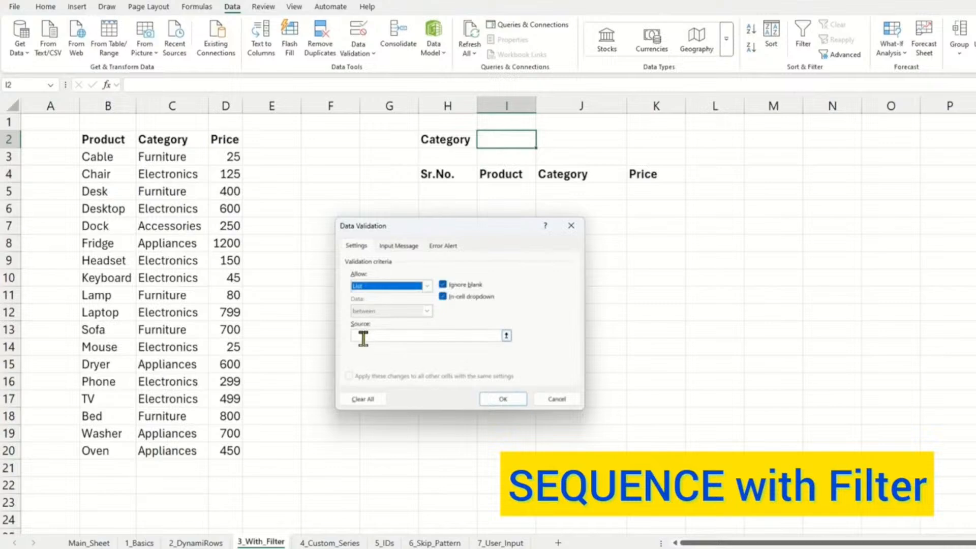
pyautogui.click(369, 339)
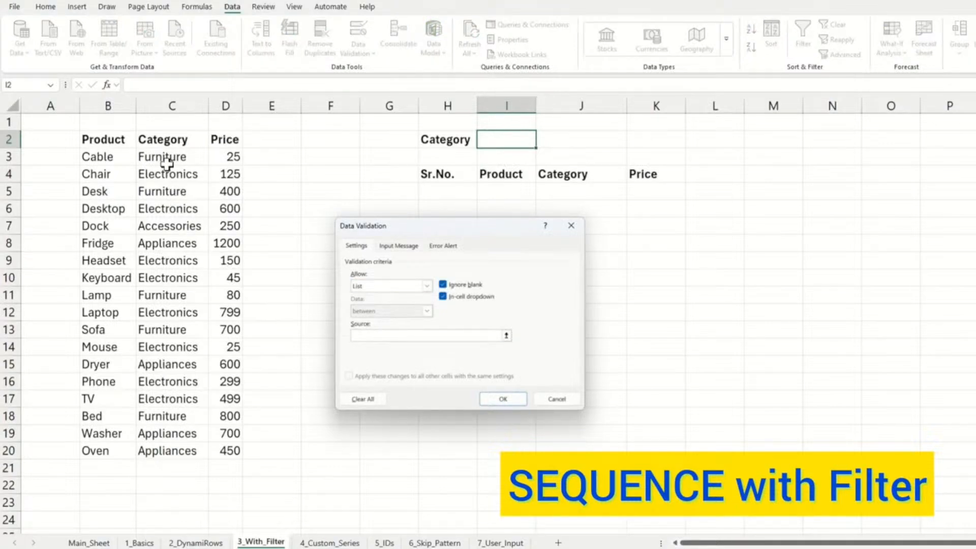
pyautogui.moveTo(164, 158); pyautogui.dragTo(187, 452)
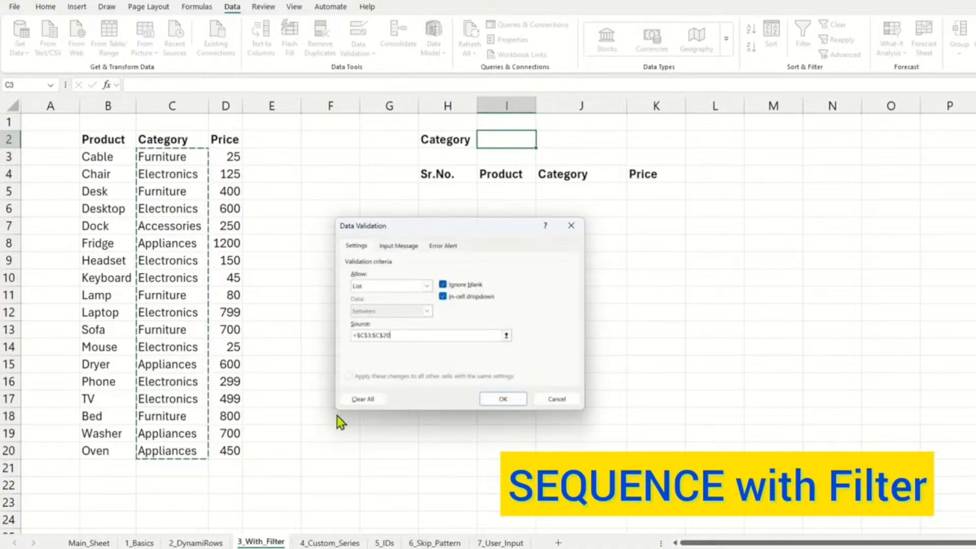
pyautogui.click(504, 397)
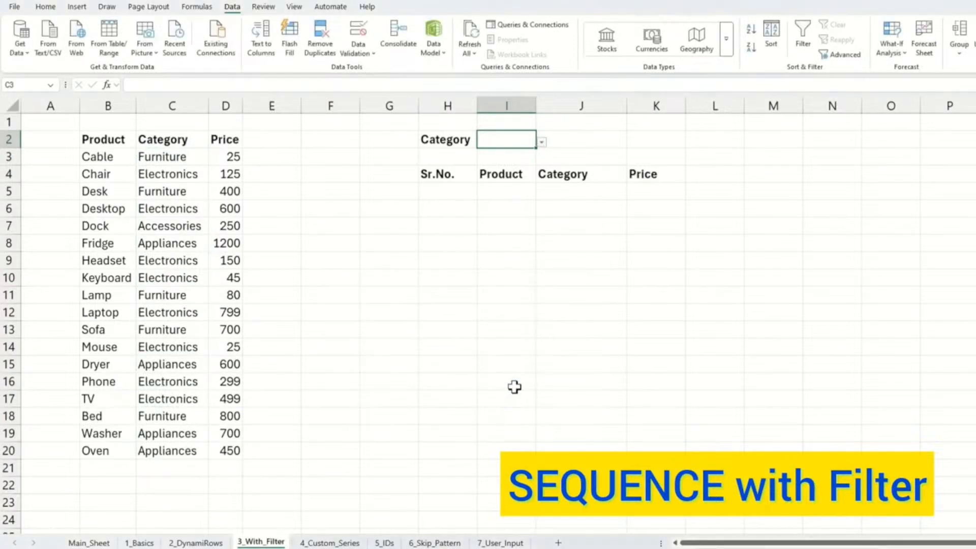
# - Try the category list in I2 by choosing Furniture and then Electronics
pyautogui.click(543, 142)
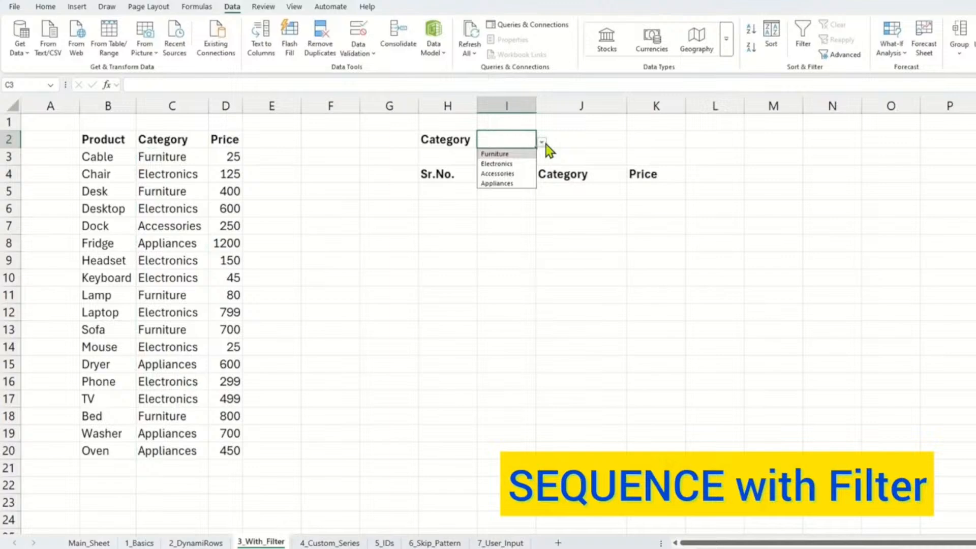
pyautogui.click(513, 156)
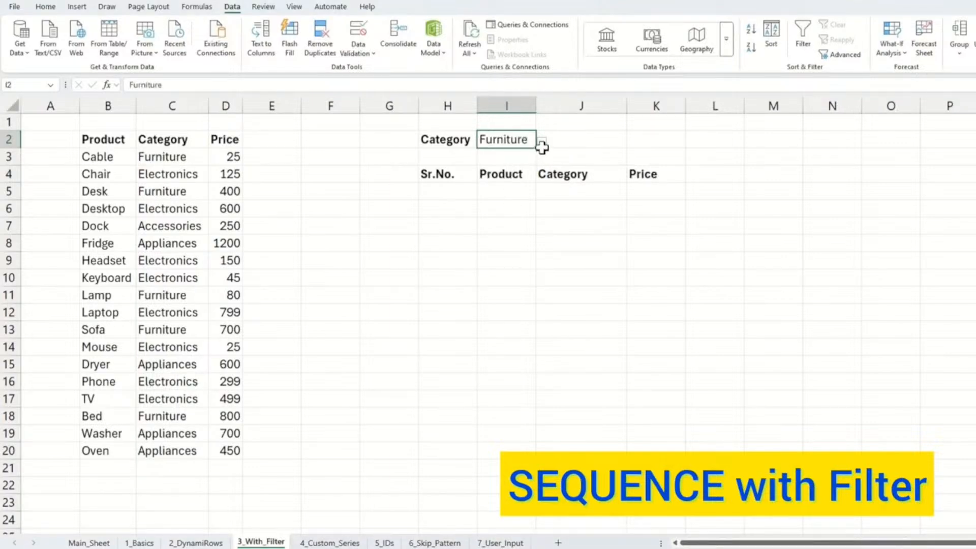
pyautogui.click(542, 143)
pyautogui.click(516, 165)
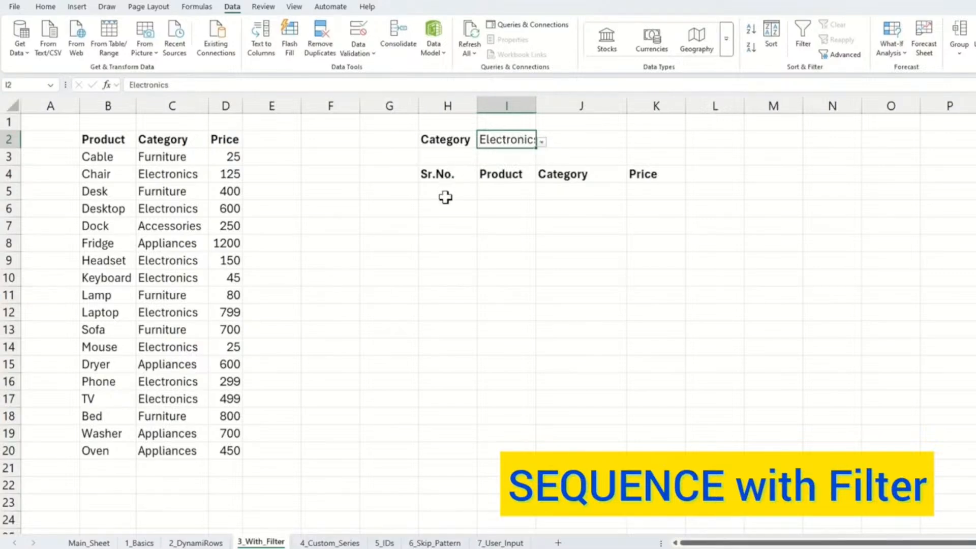
# - Enter =FILTER(B3:D20,C3:C20=I2) in cell I5 to extract the products of the chosen category
pyautogui.click(515, 190)
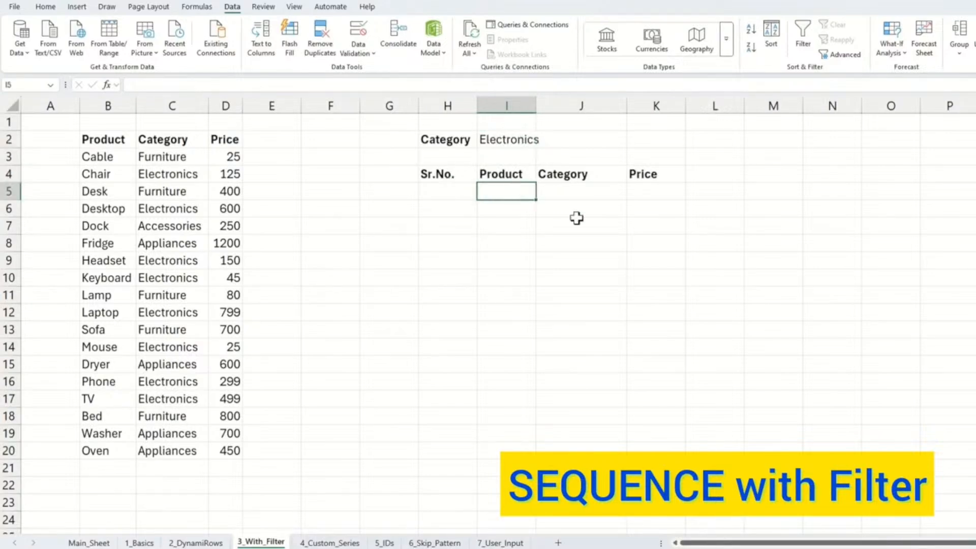
pyautogui.write('=filte')
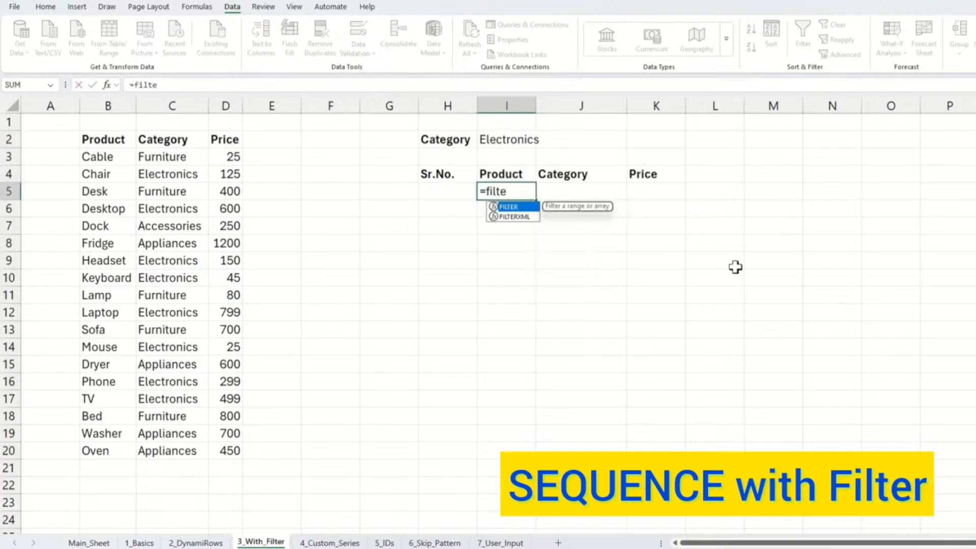
pyautogui.press('Tab')
pyautogui.moveTo(89, 155); pyautogui.dragTo(236, 447)
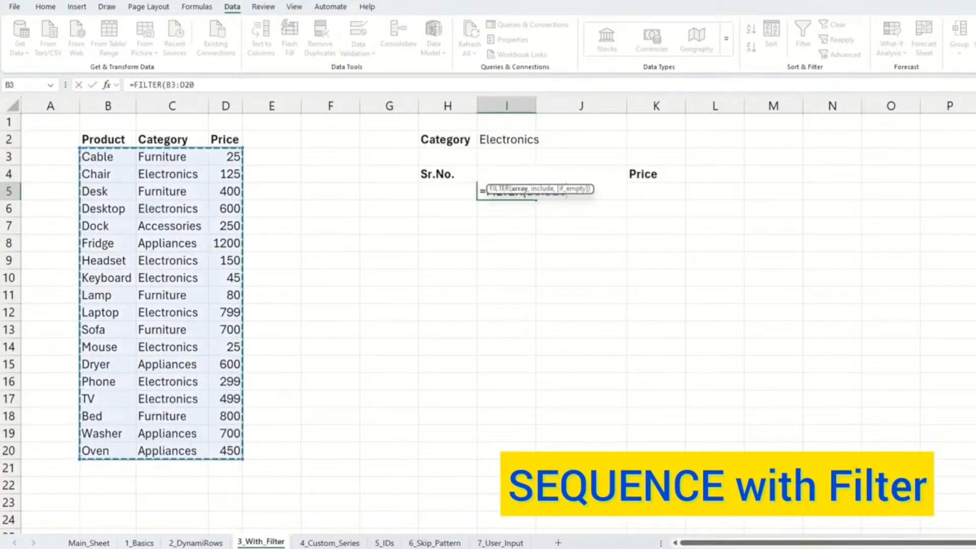
pyautogui.write(',')
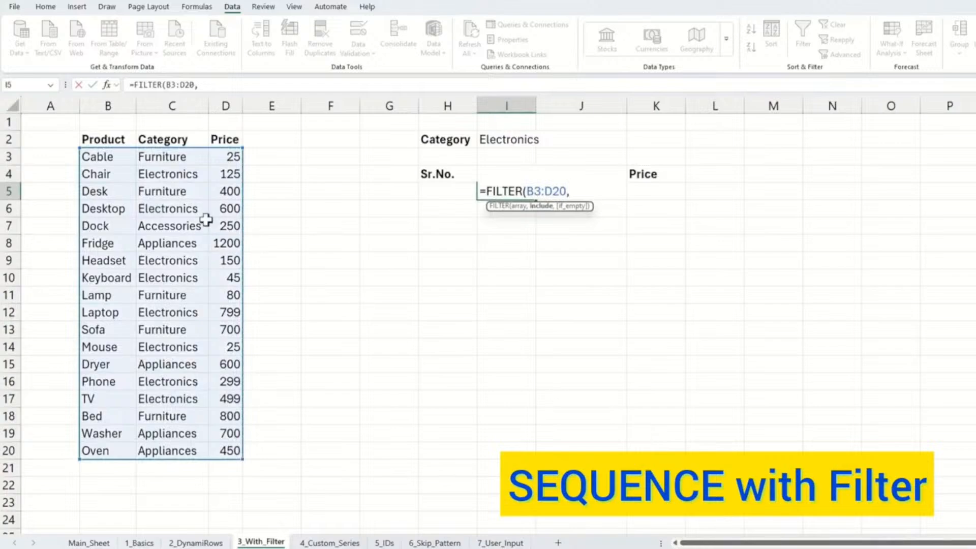
pyautogui.moveTo(168, 157); pyautogui.dragTo(171, 448)
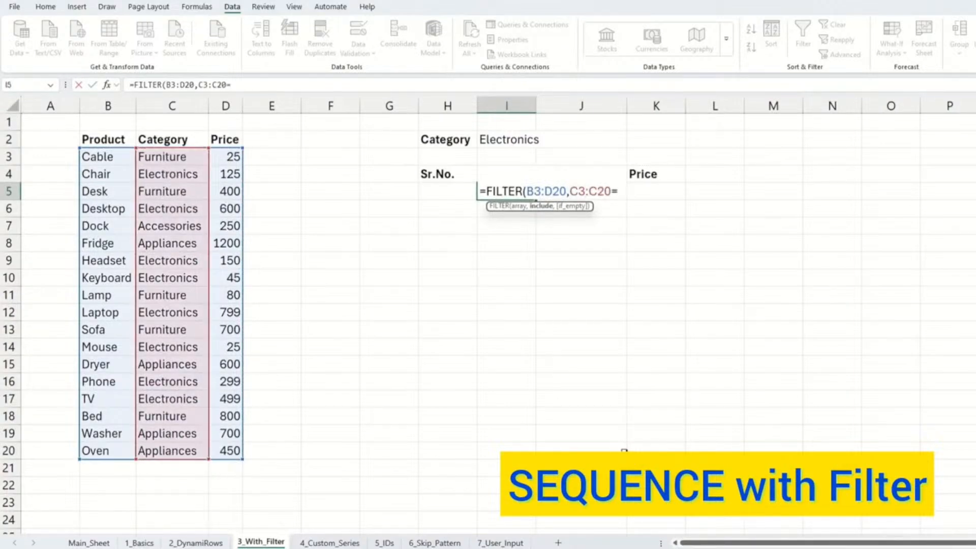
pyautogui.click(500, 136)
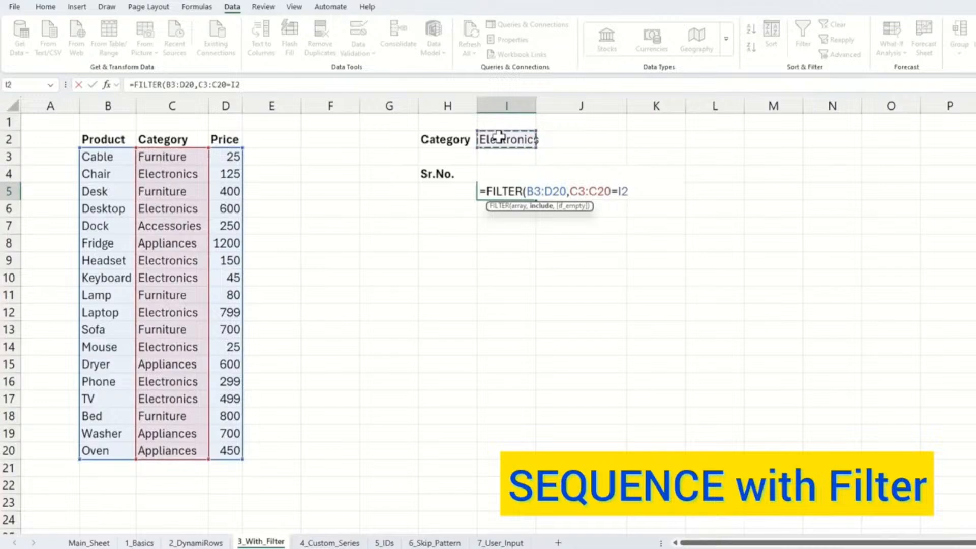
pyautogui.write(')')
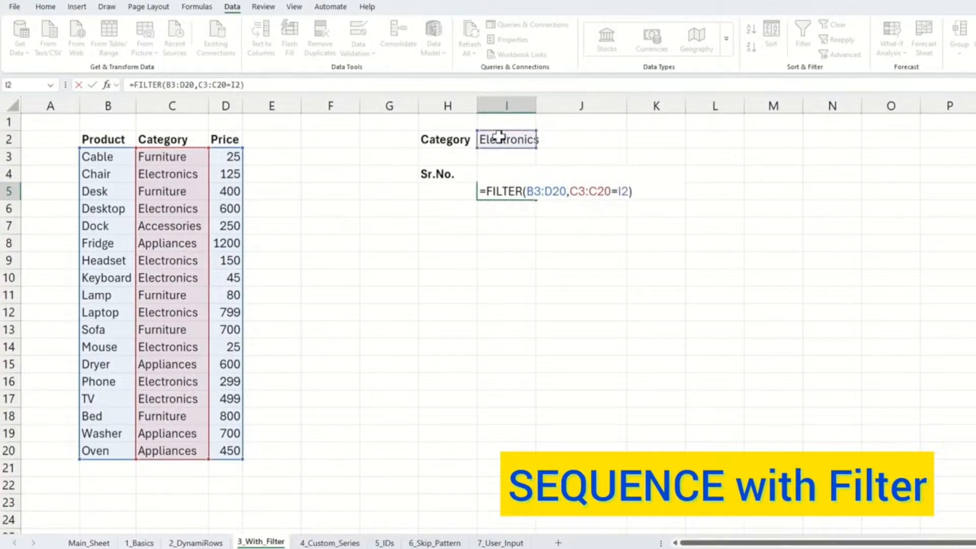
pyautogui.press('Return')
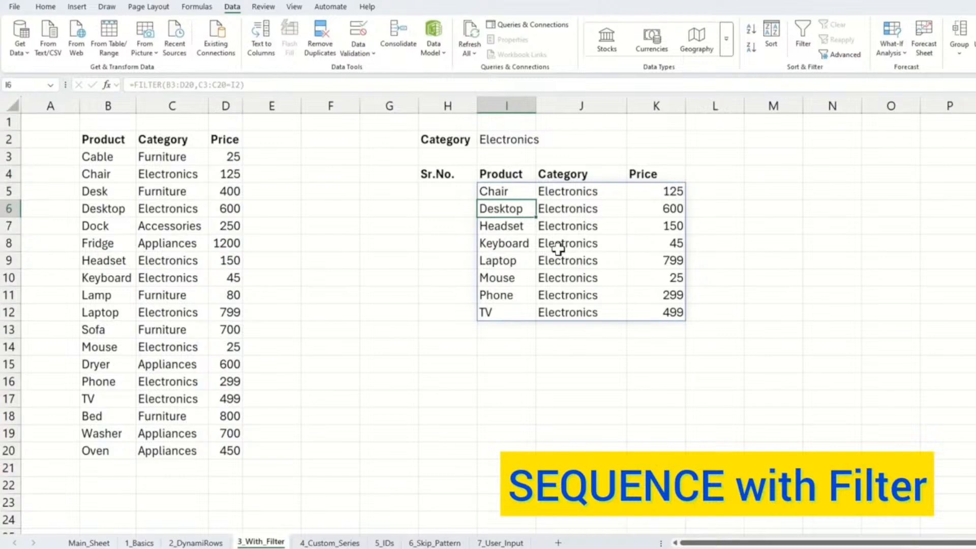
# - Test the filtered table by changing the category in I2 to Furniture, Accessories and back to Furniture
pyautogui.click(529, 141)
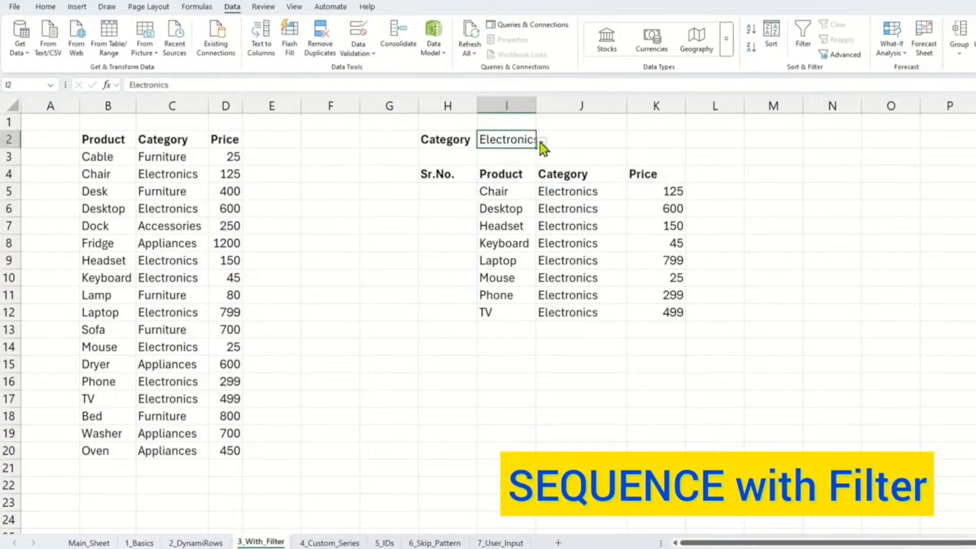
pyautogui.click(542, 142)
pyautogui.click(506, 154)
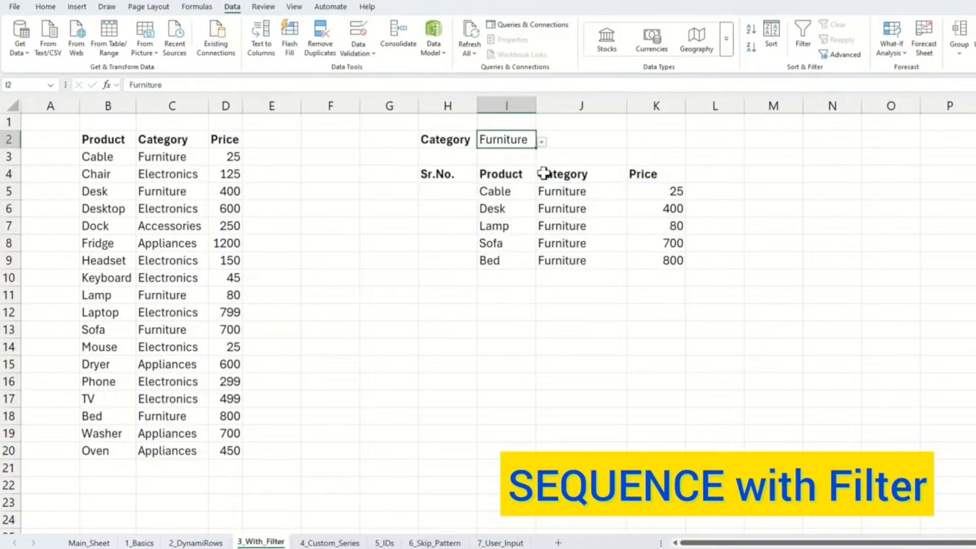
pyautogui.click(542, 142)
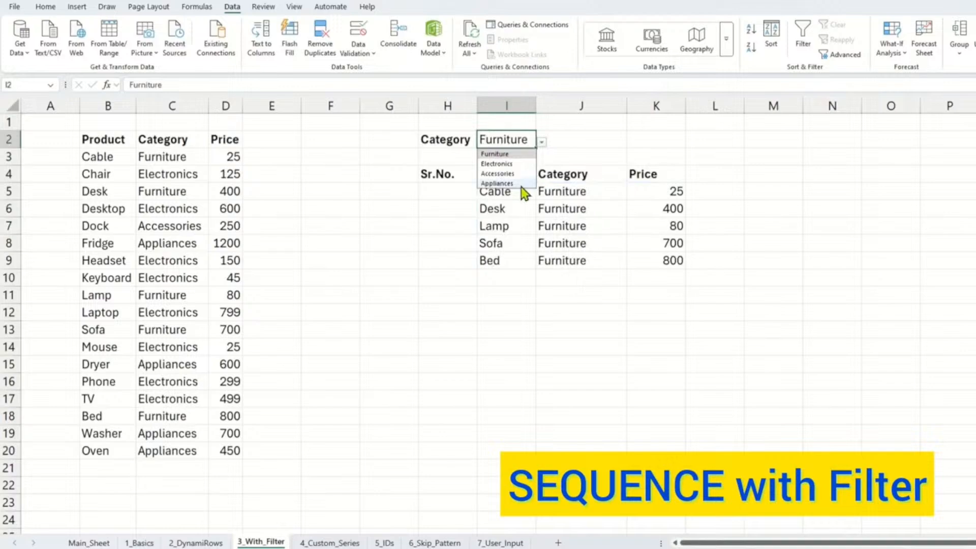
pyautogui.click(508, 173)
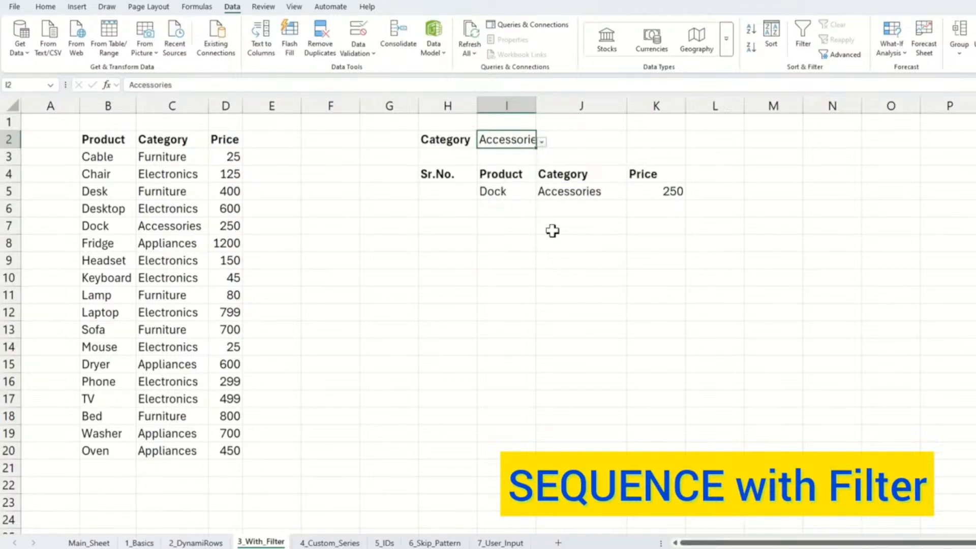
pyautogui.click(542, 141)
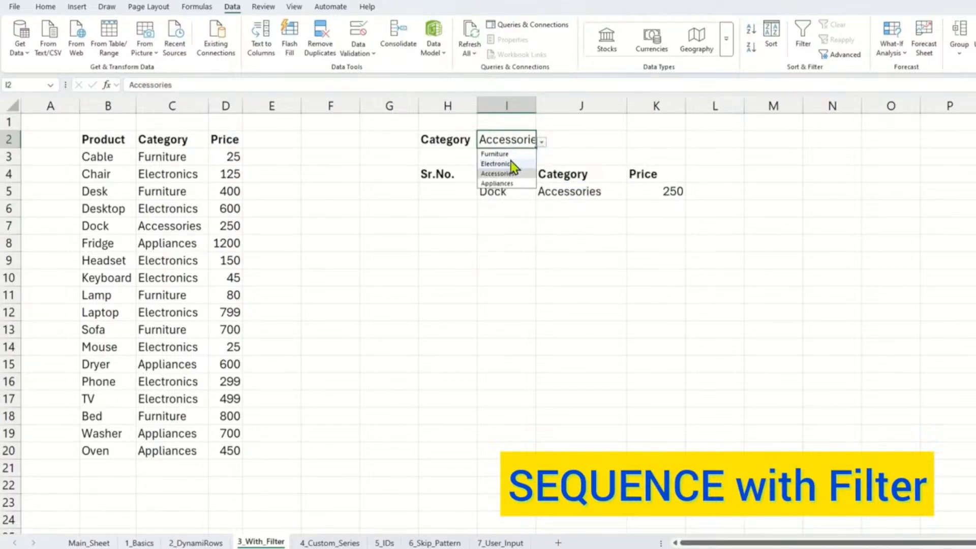
# - Enter =SEQUENCE(ROWS(FILTER(B3:D20,C3:C20=I2))) in cell H5 to number the filtered rows under Sr.No
pyautogui.click(436, 190)
pyautogui.write('=')
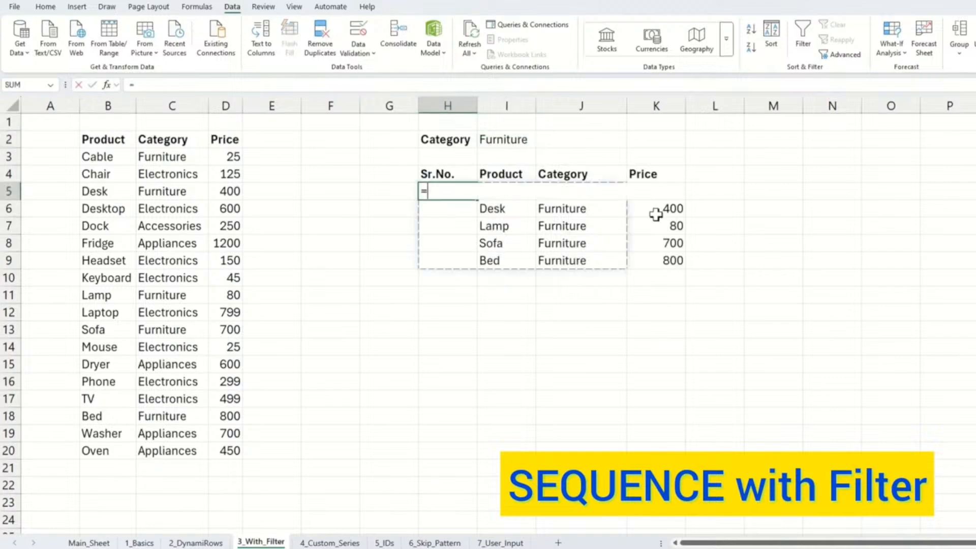
pyautogui.write('seq')
pyautogui.press('Tab')
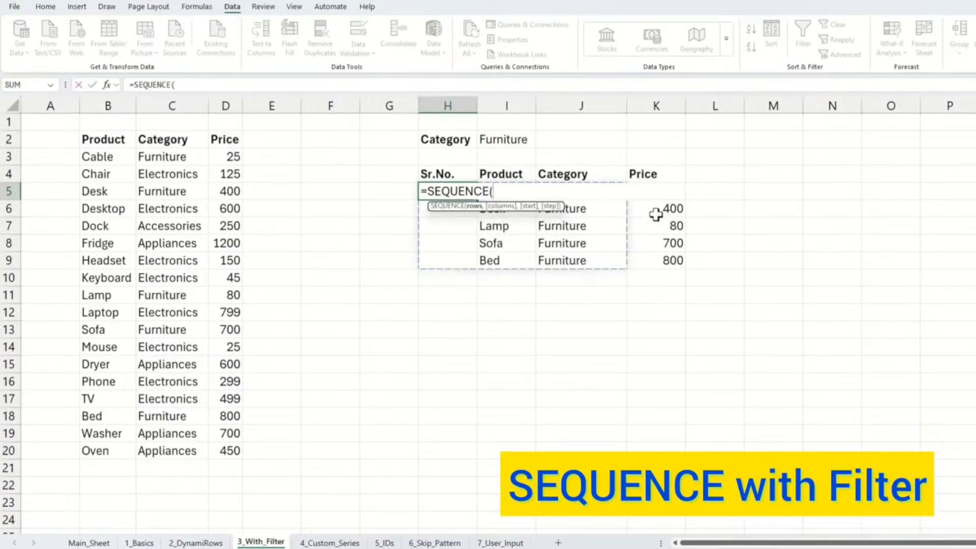
pyautogui.write('rows')
pyautogui.press('Tab')
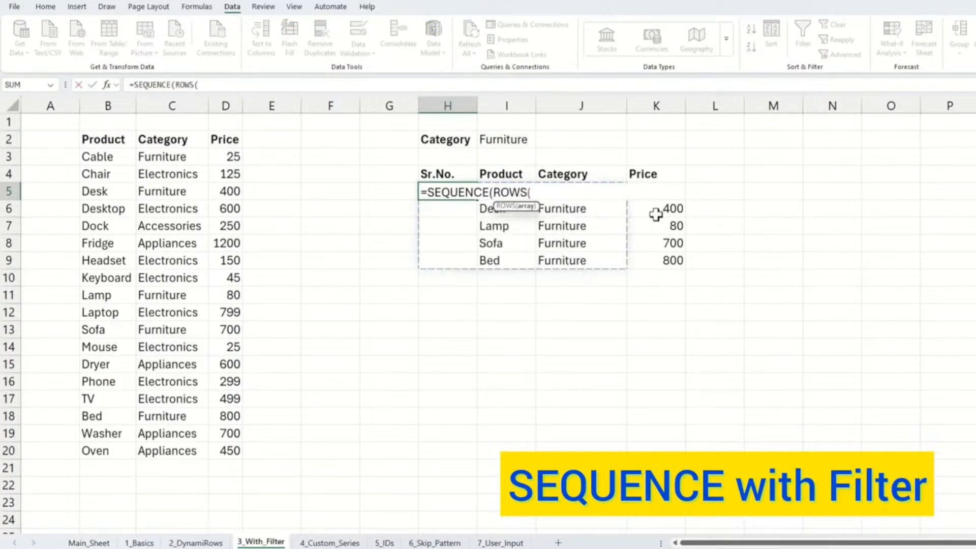
pyautogui.write('filter')
pyautogui.press('Tab')
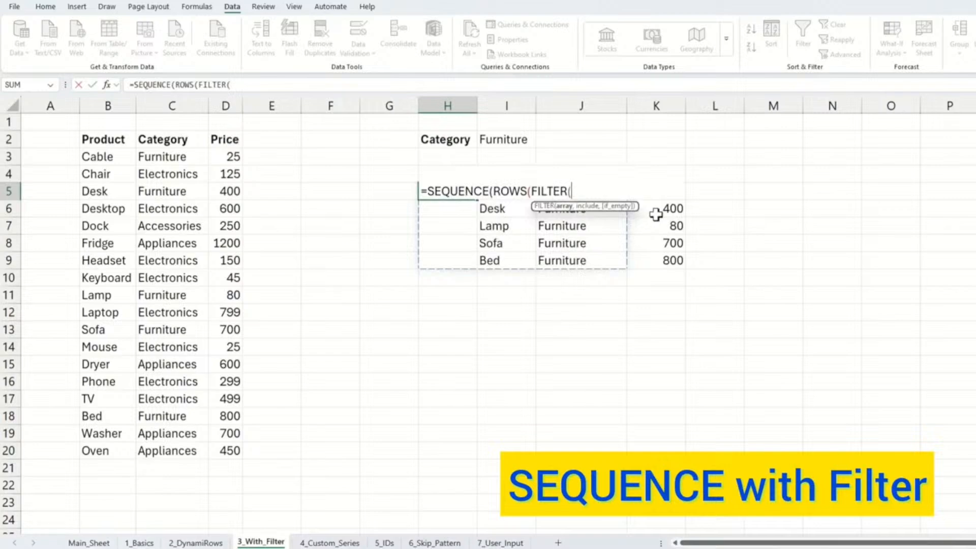
pyautogui.moveTo(99, 158); pyautogui.dragTo(227, 446)
pyautogui.write(',')
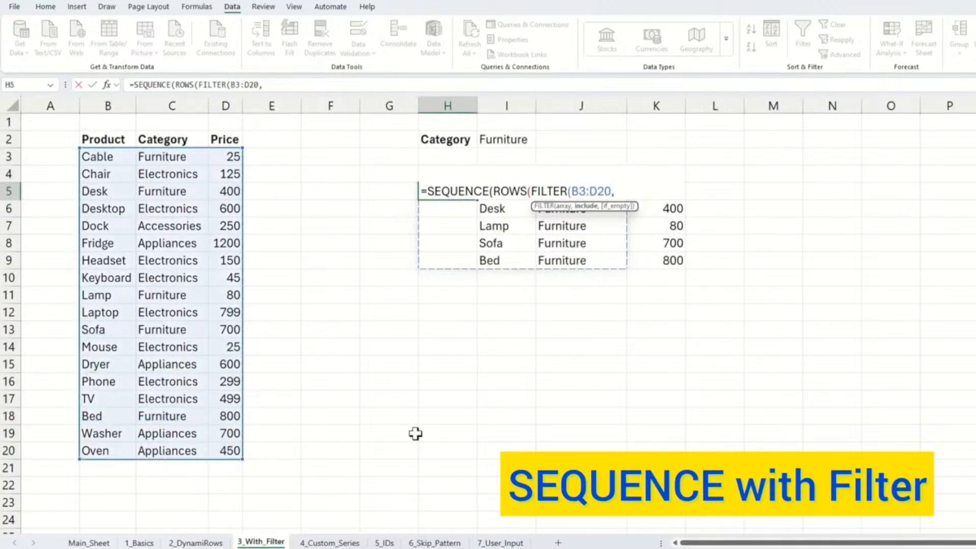
pyautogui.moveTo(174, 155); pyautogui.dragTo(188, 449)
pyautogui.write('=')
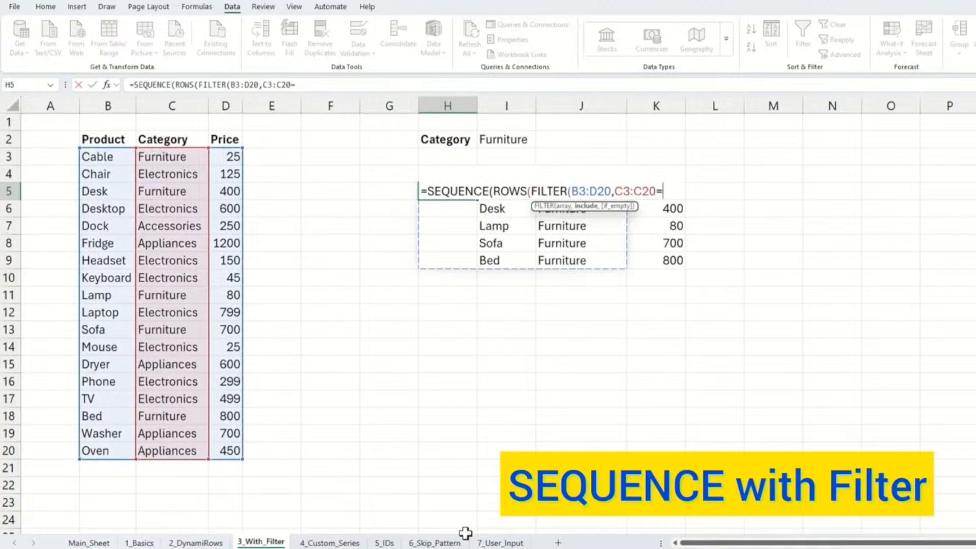
pyautogui.click(509, 140)
pyautogui.write(')))')
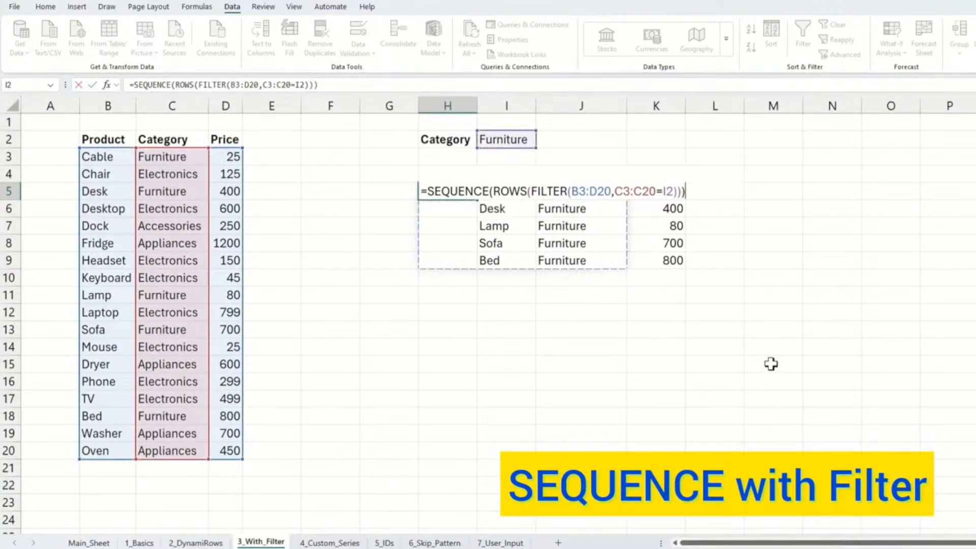
pyautogui.press('Return')
# - Test the serial numbering by changing the category in I2 to Electronics and then Accessories
pyautogui.click(523, 139)
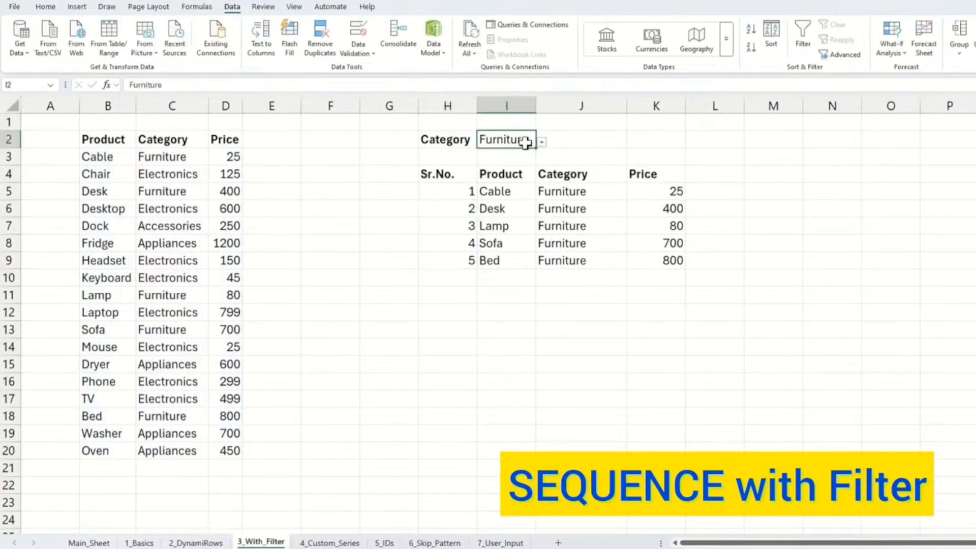
pyautogui.click(542, 142)
pyautogui.click(501, 164)
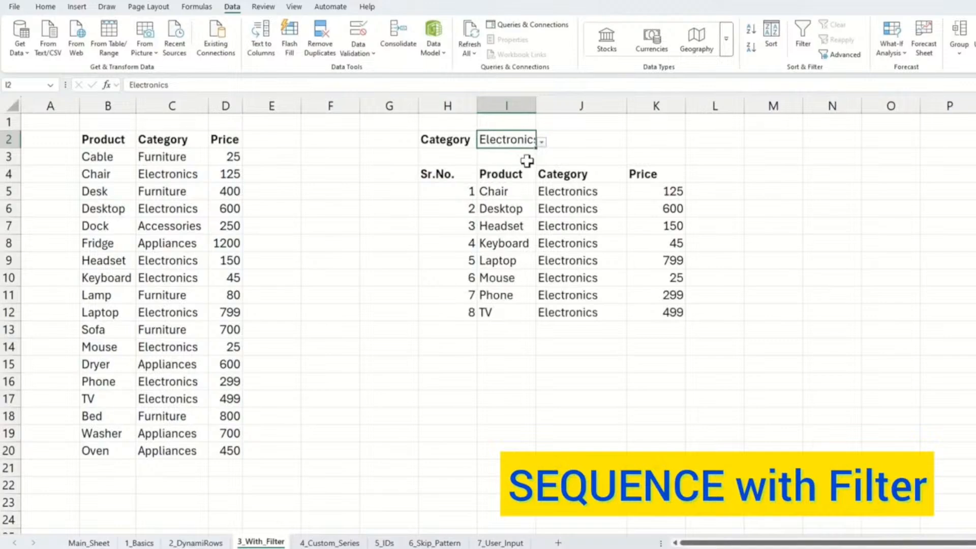
pyautogui.click(542, 142)
pyautogui.click(511, 173)
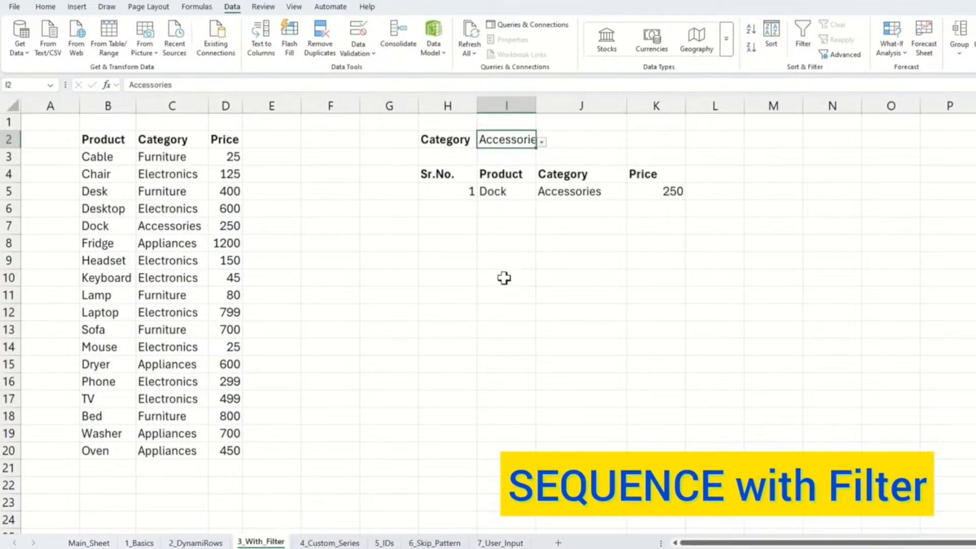
# - On the 4_Custom_Series sheet, enter =TODAY()+SEQUENCE(10) in cell C6 to generate the Daily Dates series
pyautogui.click(329, 543)
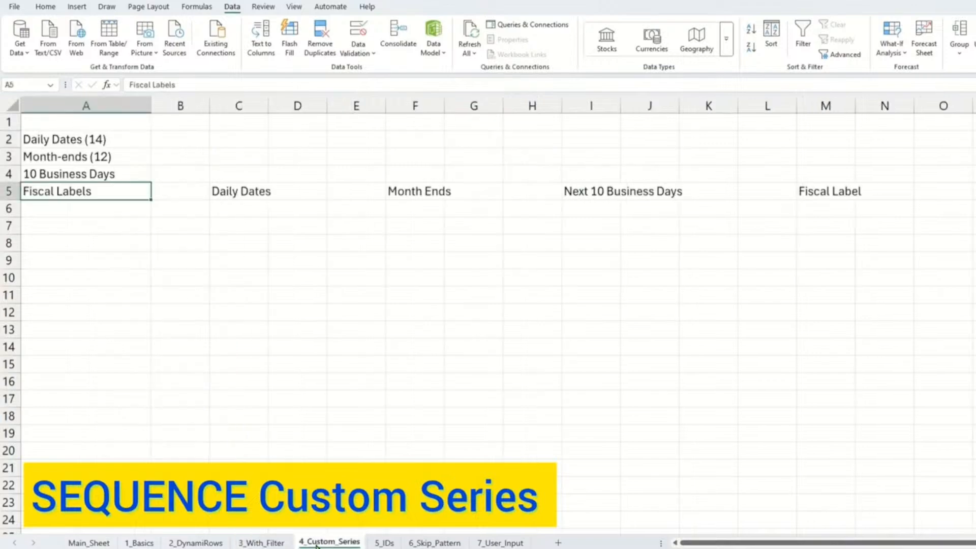
pyautogui.click(235, 212)
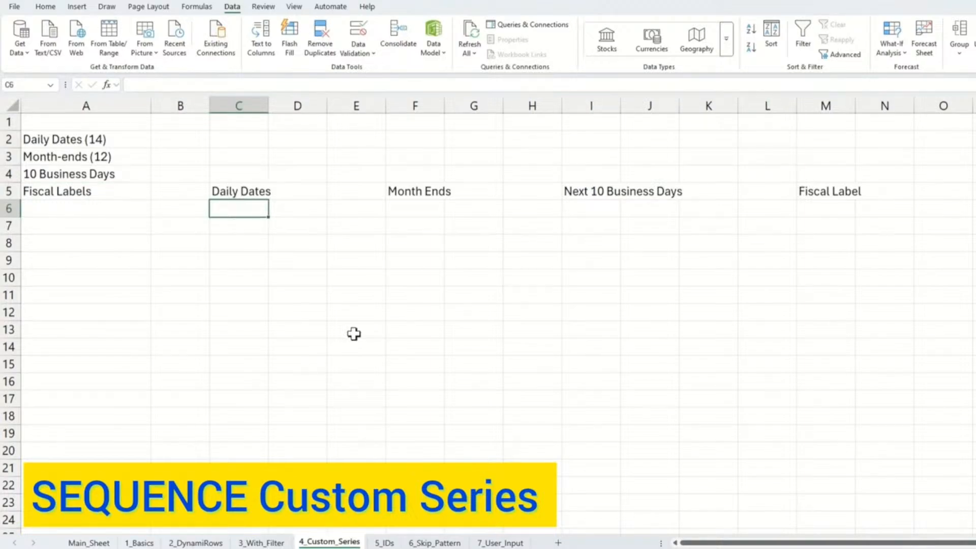
pyautogui.write('=')
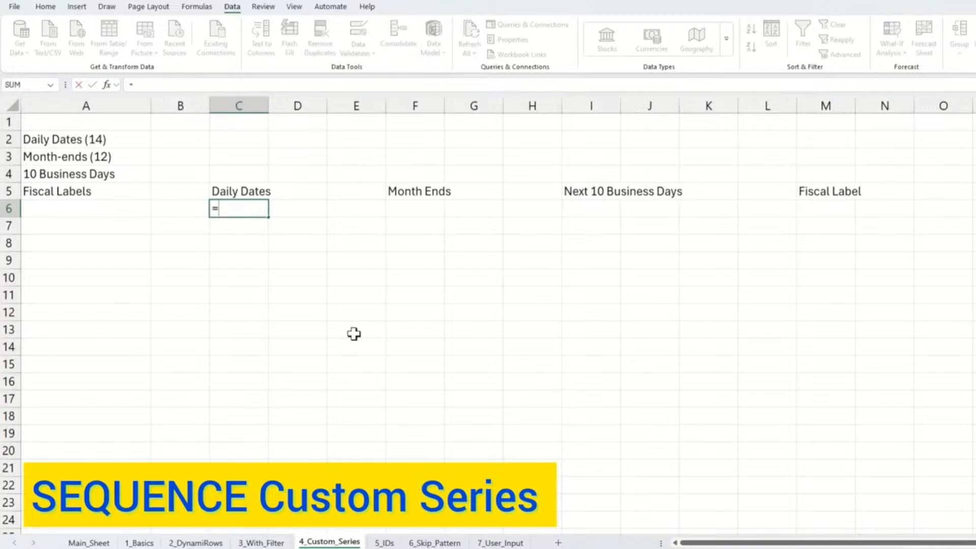
pyautogui.write('s')
pyautogui.press('BackSpace')
pyautogui.write('TOD')
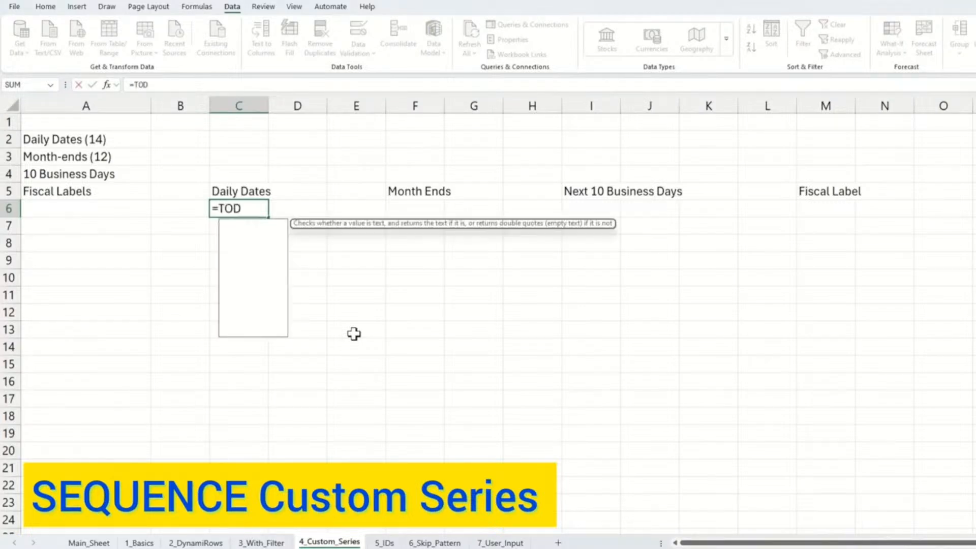
pyautogui.write('AY()+')
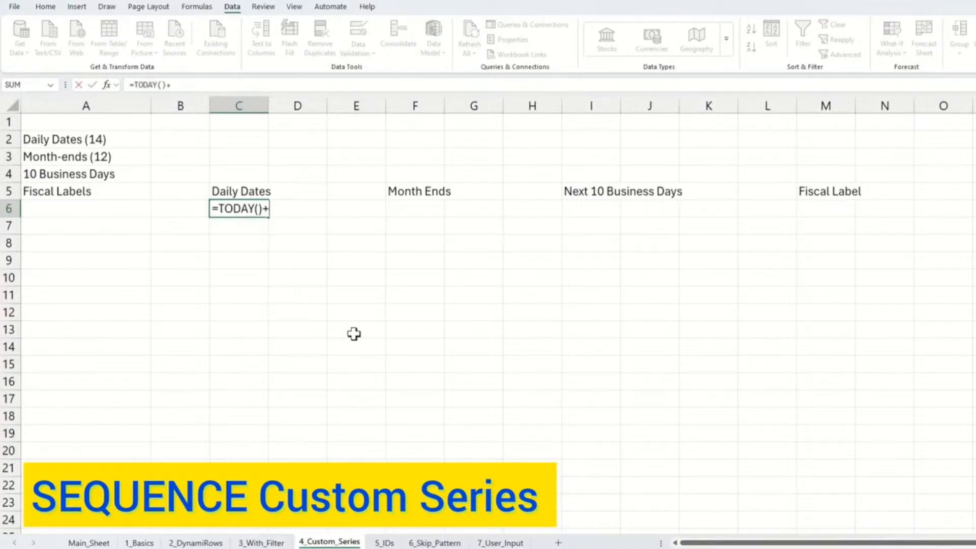
pyautogui.write('SEQUENCE(10)')
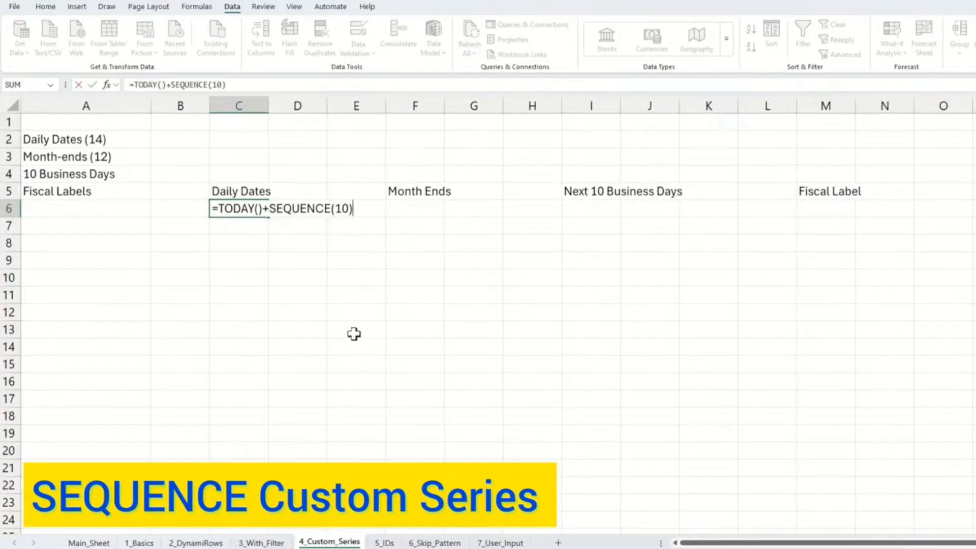
pyautogui.press('Return')
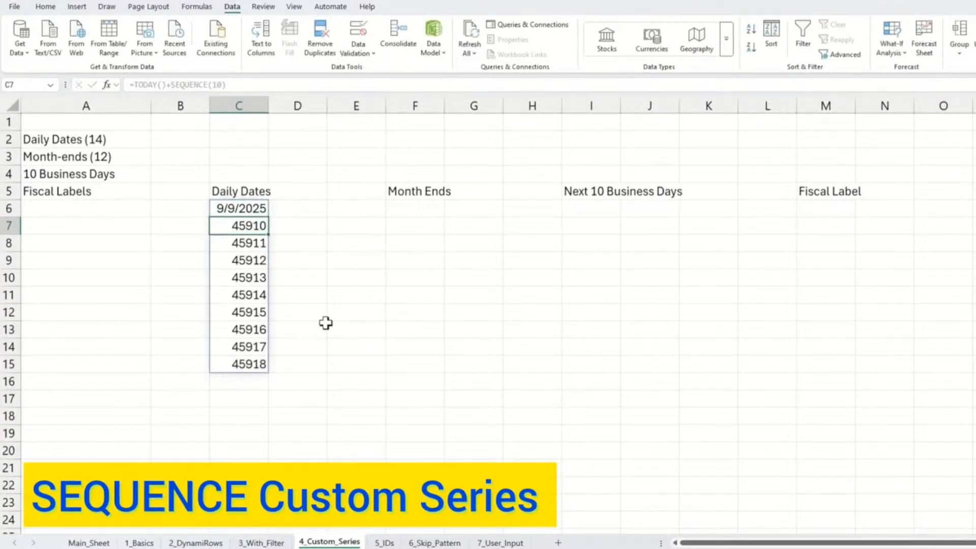
# - Format column C with the Date number format so the daily series shows as dates
pyautogui.click(239, 104)
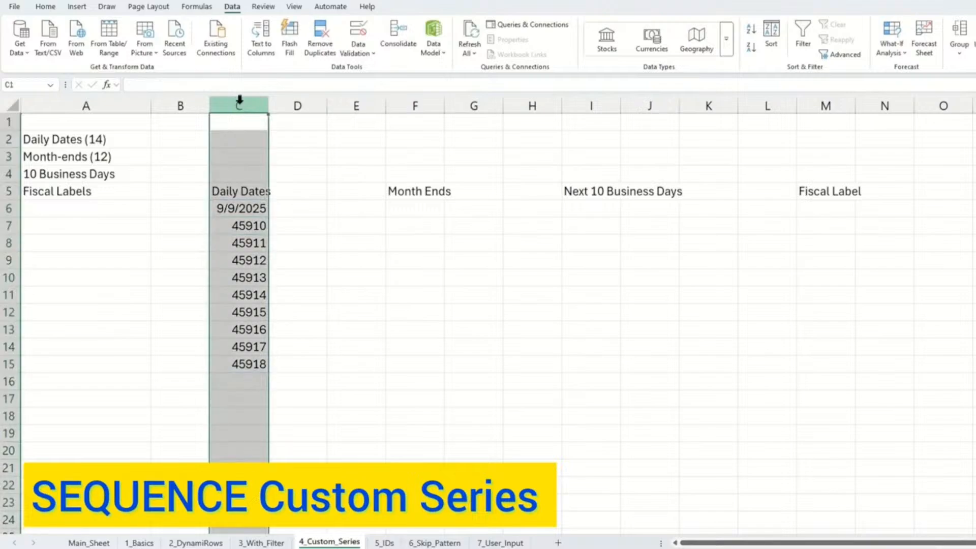
pyautogui.hotkey('ctrl', '1')
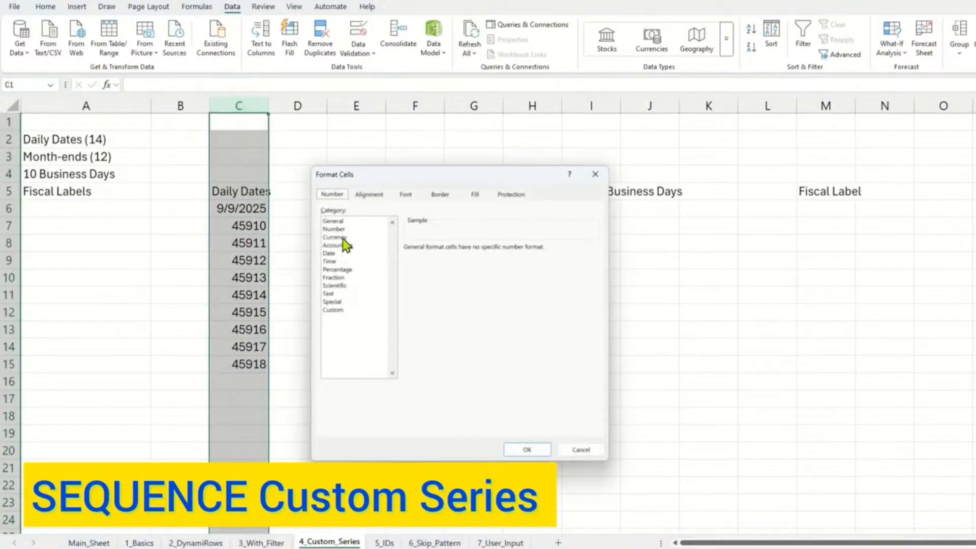
pyautogui.click(331, 254)
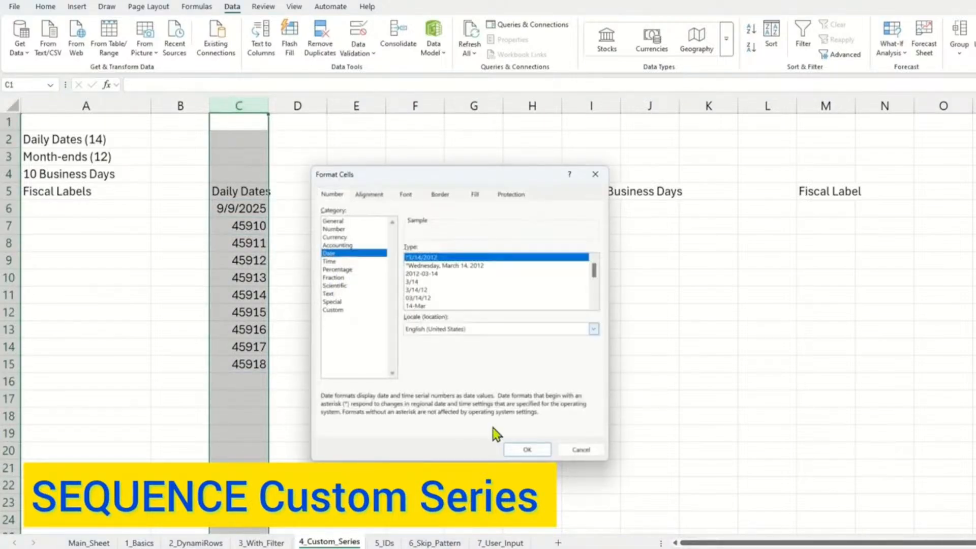
pyautogui.click(534, 454)
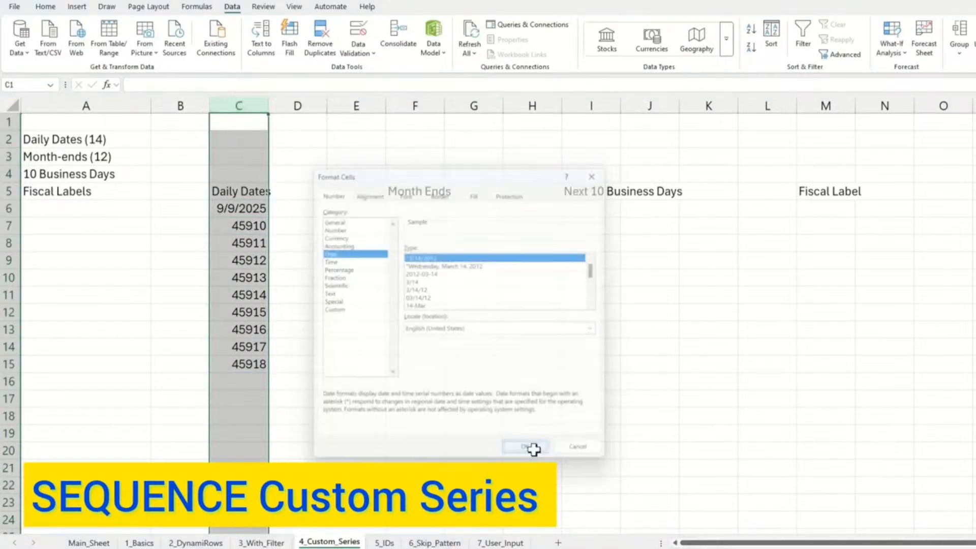
pyautogui.click(249, 248)
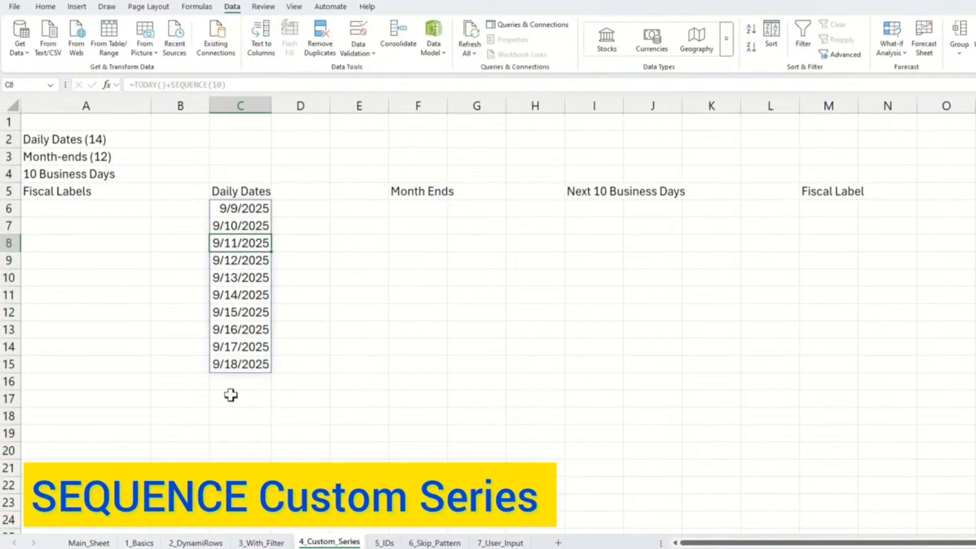
# - Enter =EOMONTH(TODAY(),SEQUENCE(10)) in cell F6 to generate the Month Ends series
pyautogui.click(414, 209)
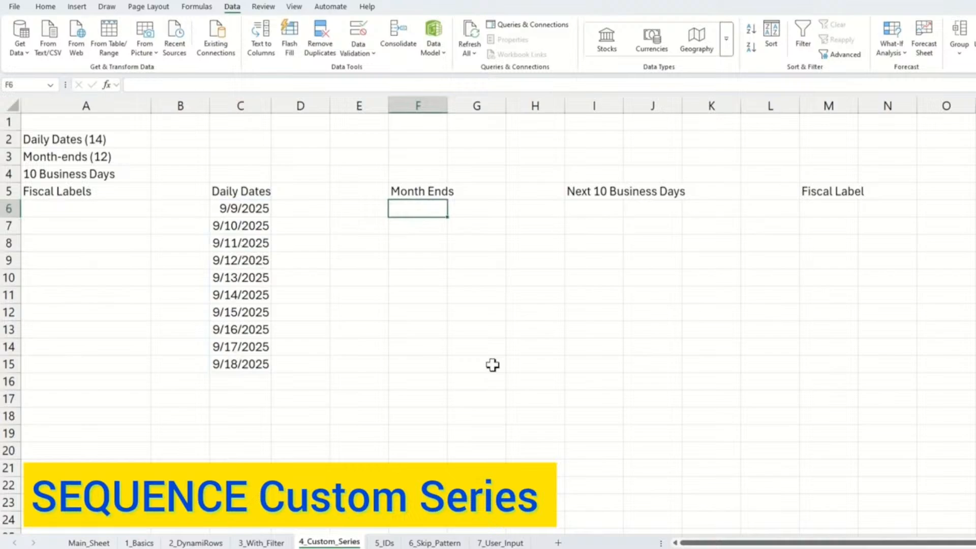
pyautogui.write('=EO')
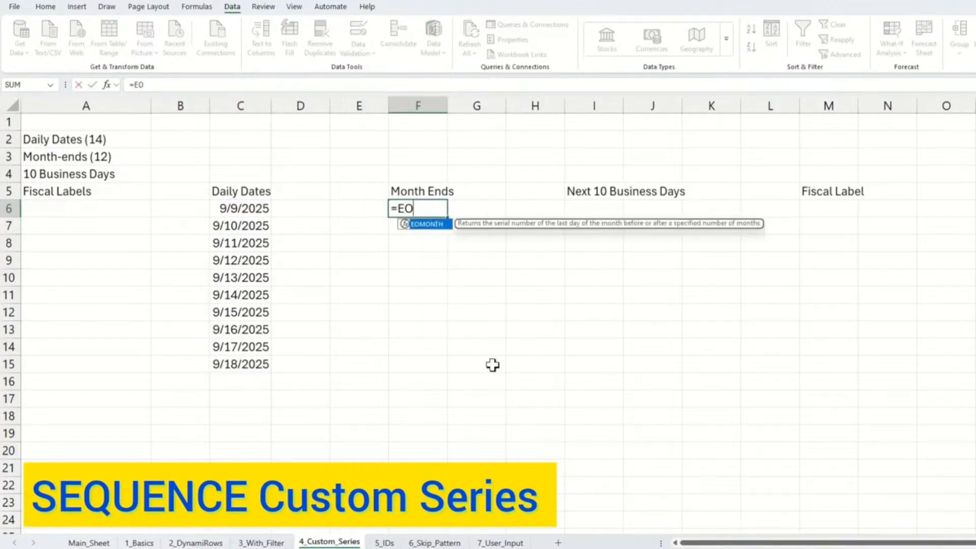
pyautogui.write('MONTH(TODAY(')
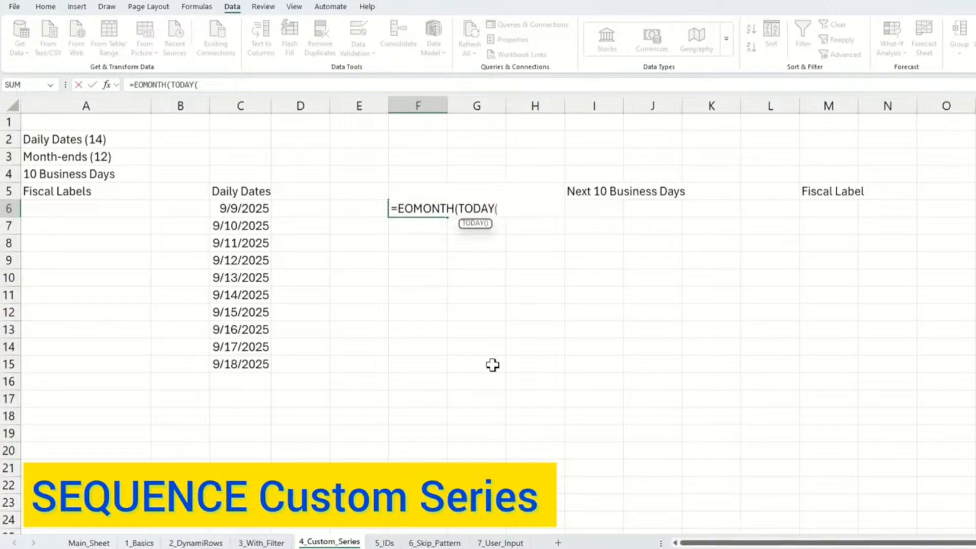
pyautogui.write('(),SEQUENCE(')
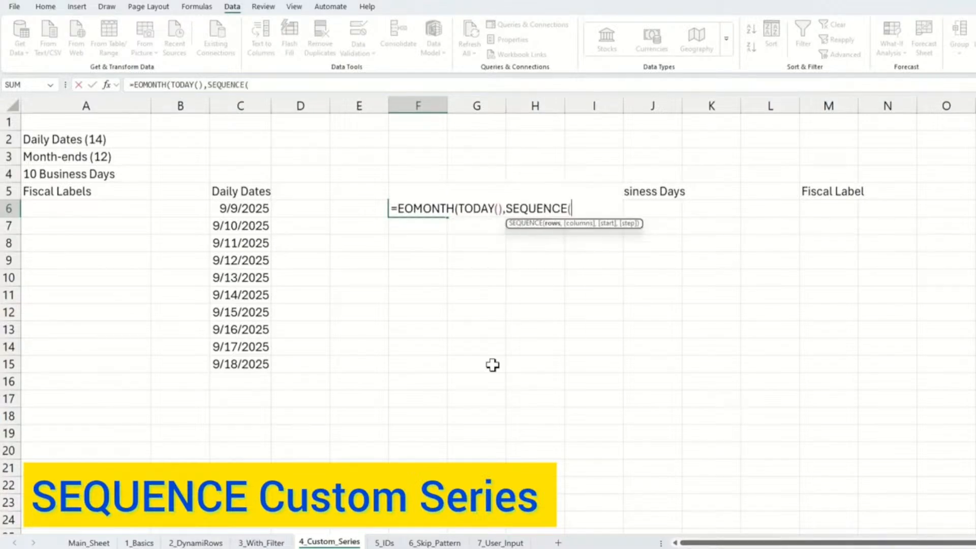
pyautogui.write('10)')
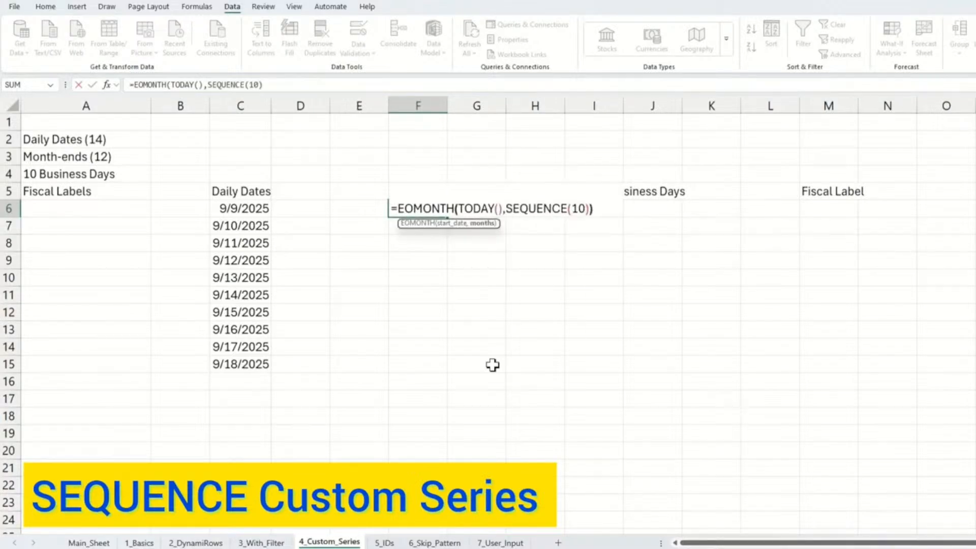
pyautogui.write(')')
pyautogui.press('Return')
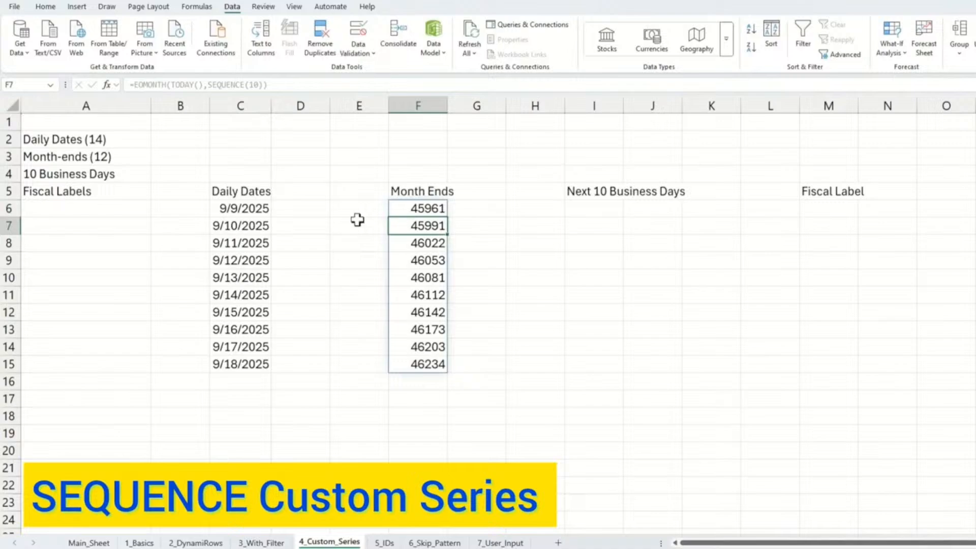
# - Format column F with the Date number format so the month ends show as dates
pyautogui.click(427, 105)
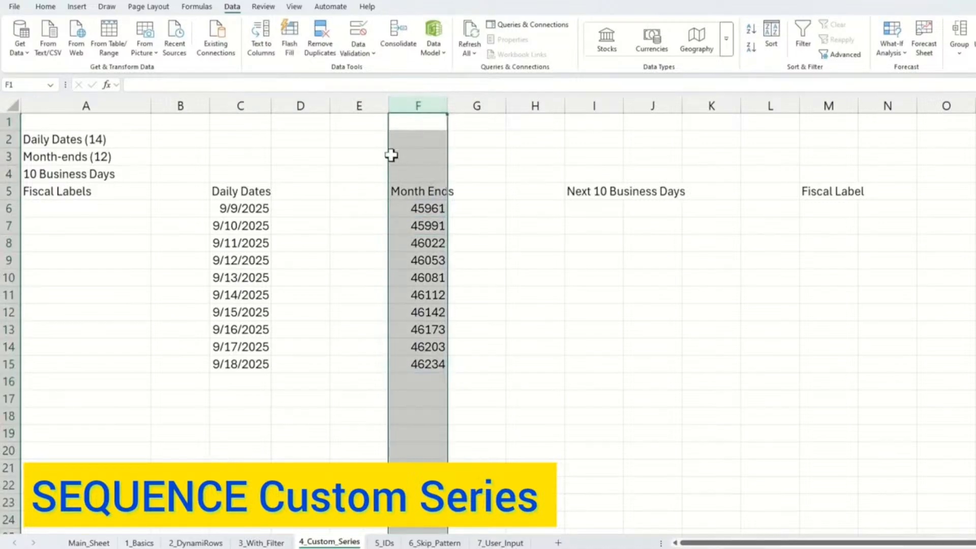
pyautogui.hotkey('ctrl', '1')
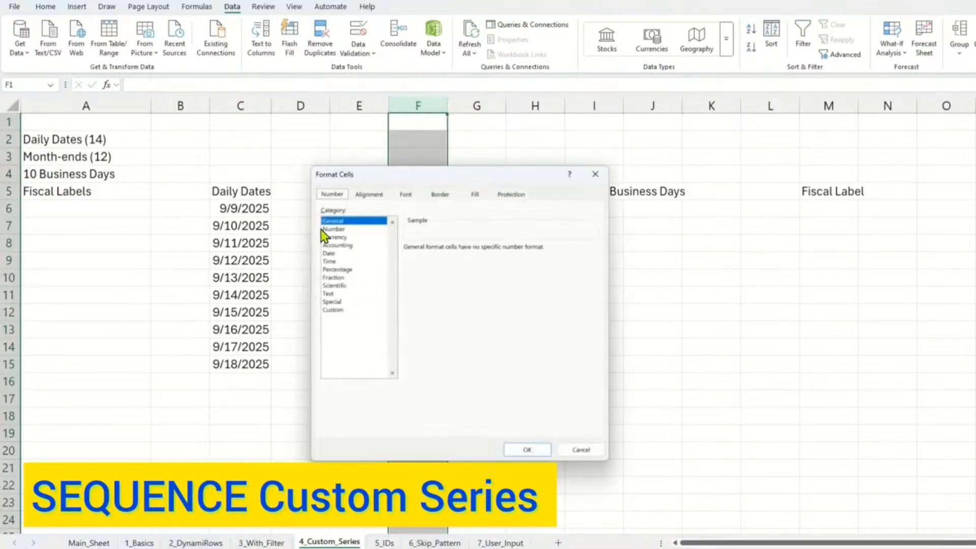
pyautogui.click(336, 253)
pyautogui.click(527, 450)
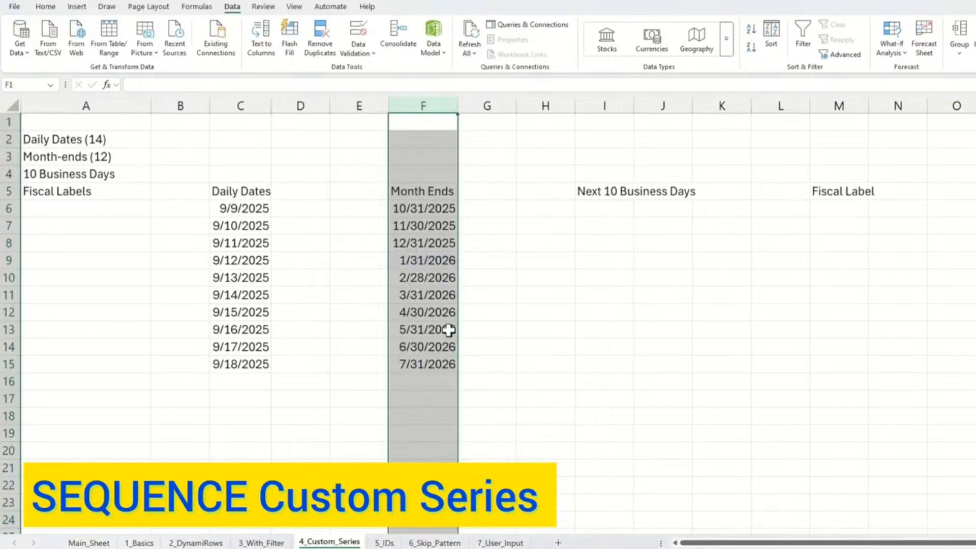
pyautogui.click(428, 260)
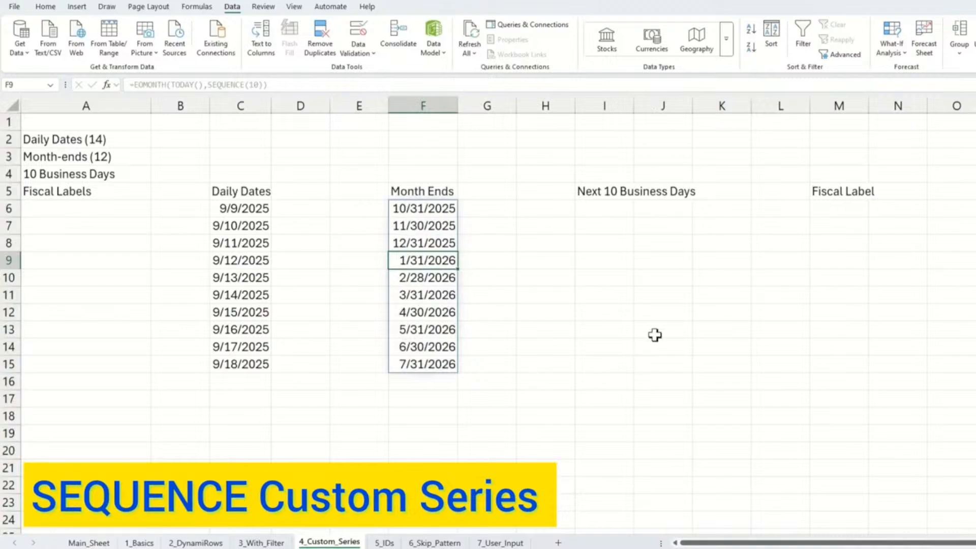
# - Enter =WORKDAY(TODAY(),SEQUENCE(10)) in cell I6 to list the next 10 business days
pyautogui.click(597, 211)
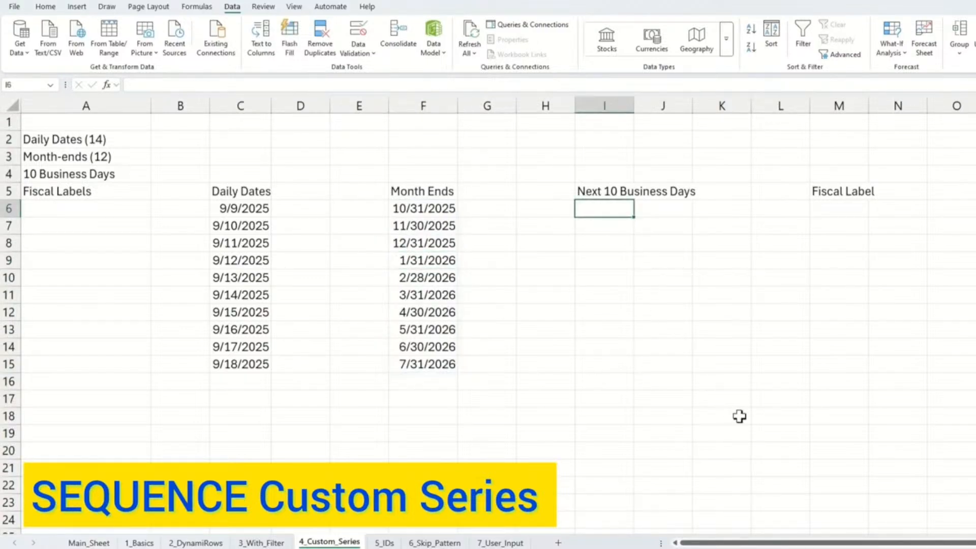
pyautogui.write('=WORK')
pyautogui.press('Tab')
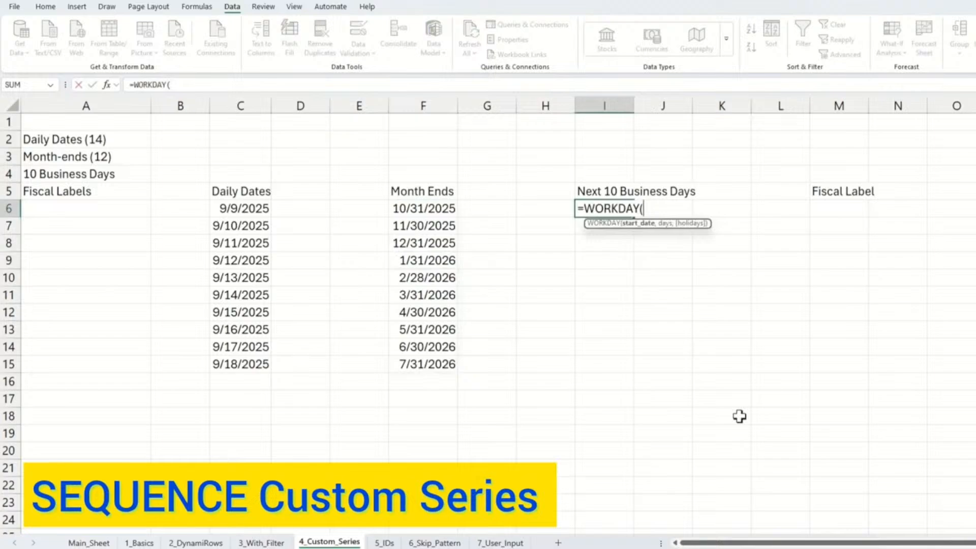
pyautogui.write('TODAY')
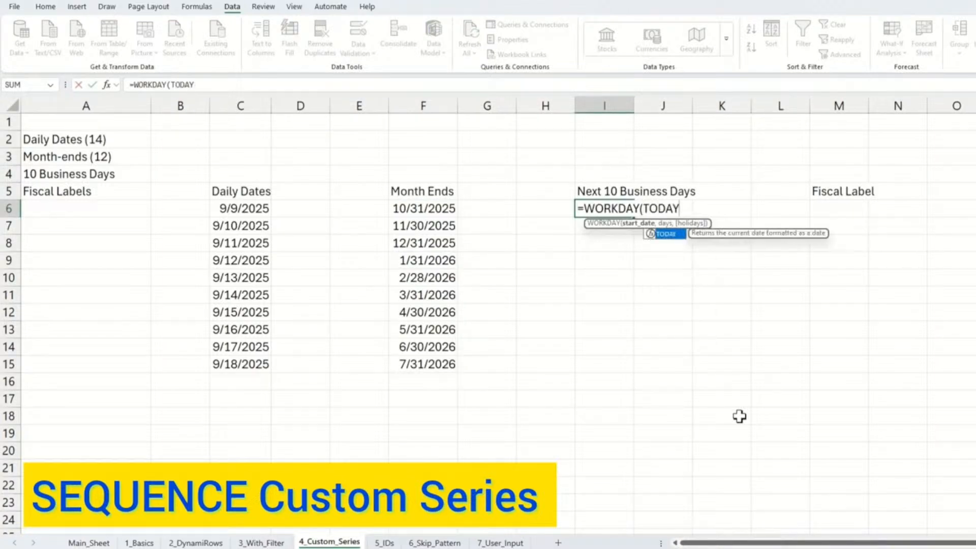
pyautogui.press('Tab')
pyautogui.write('),SEQ')
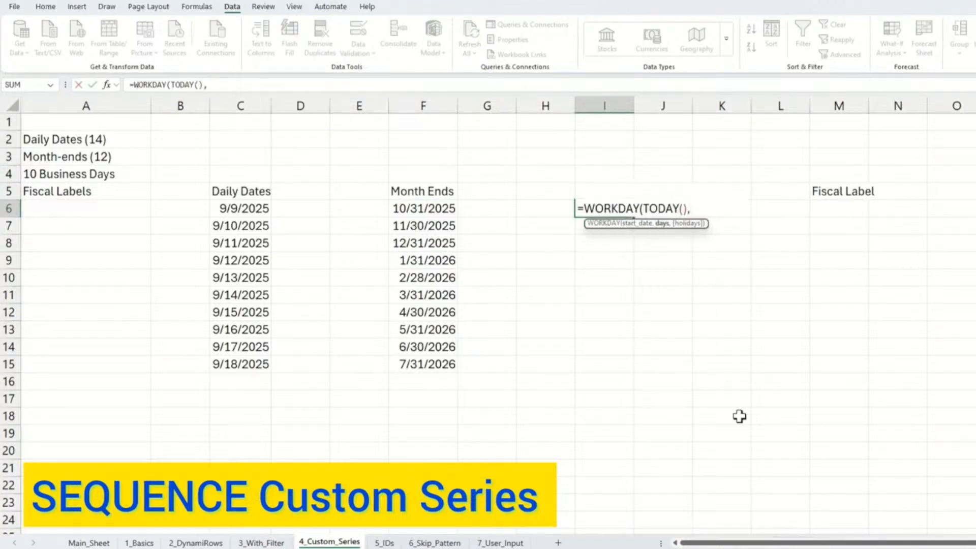
pyautogui.press('Tab')
pyautogui.write('10)')
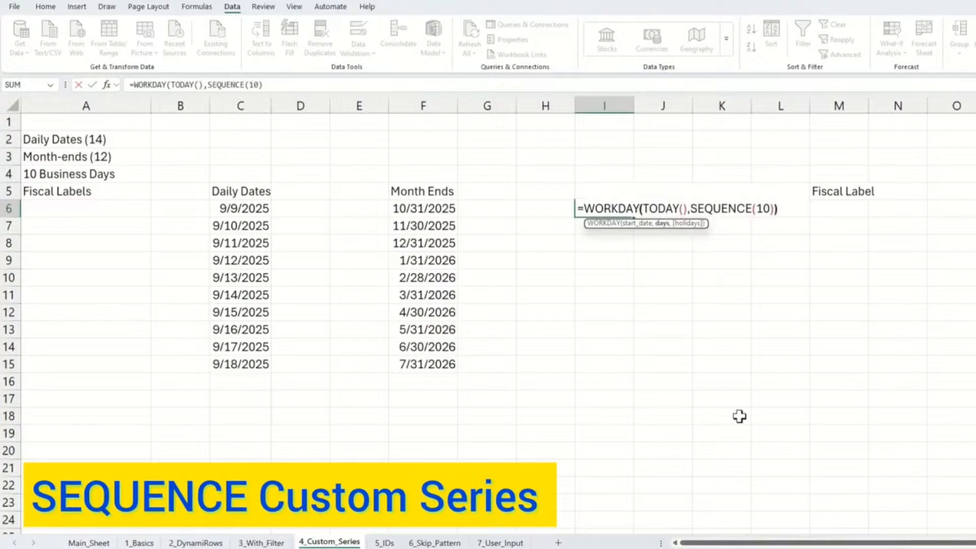
pyautogui.press('Return')
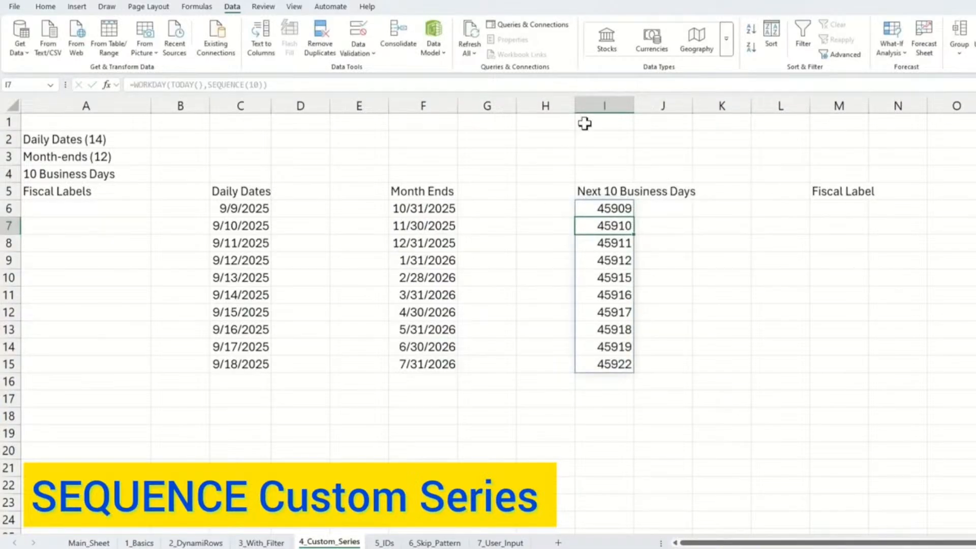
# - Format column I with the Date number format so the business days show as dates
pyautogui.click(596, 104)
pyautogui.hotkey('ctrl', '1')
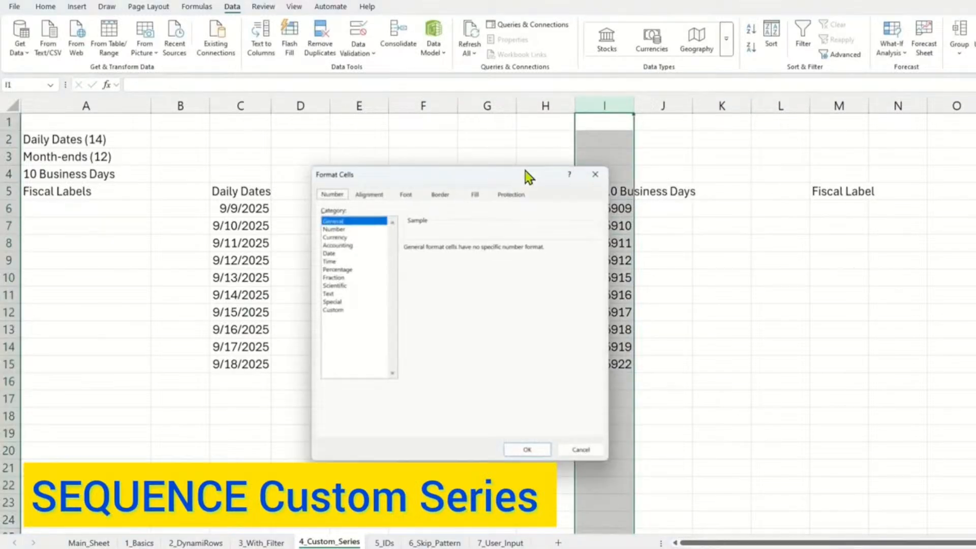
pyautogui.click(329, 254)
pyautogui.click(525, 450)
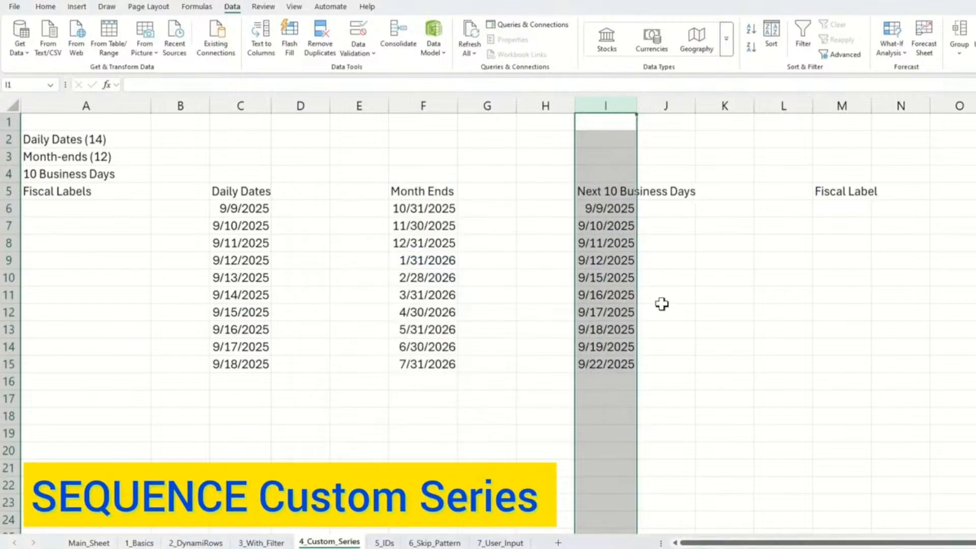
pyautogui.click(606, 223)
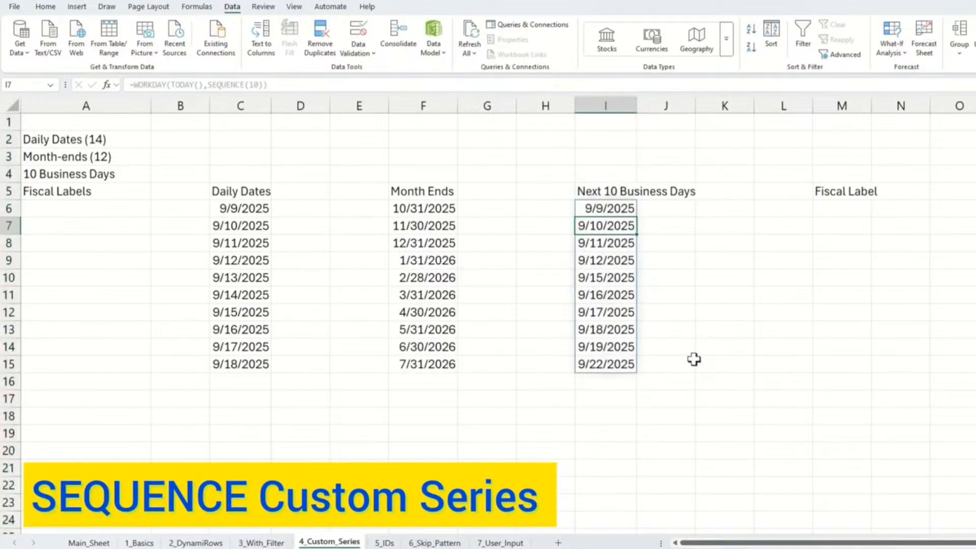
# - Enter ="FY25 P" & TEXT(SEQUENCE(10),"00") in cell M6 to generate the fiscal labels
pyautogui.click(846, 210)
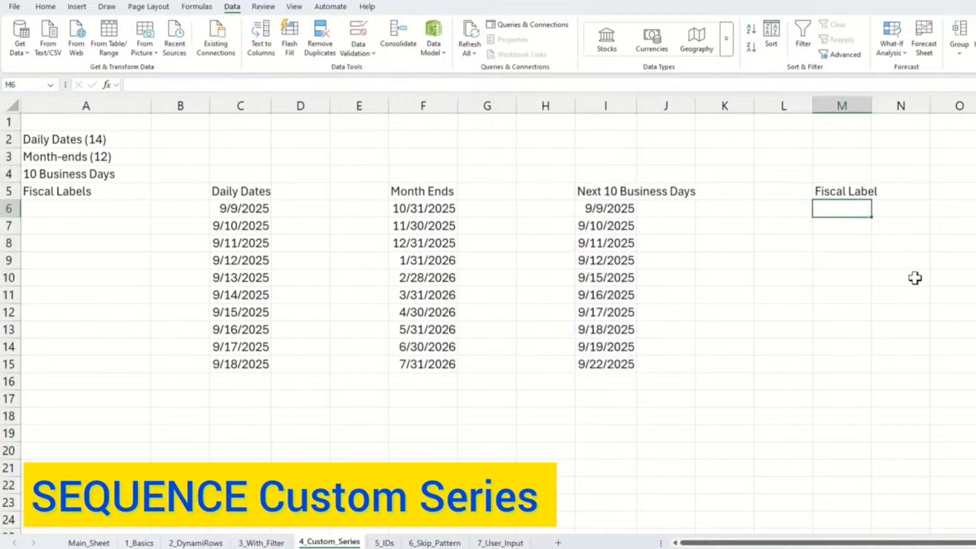
pyautogui.write('="FY25 P')
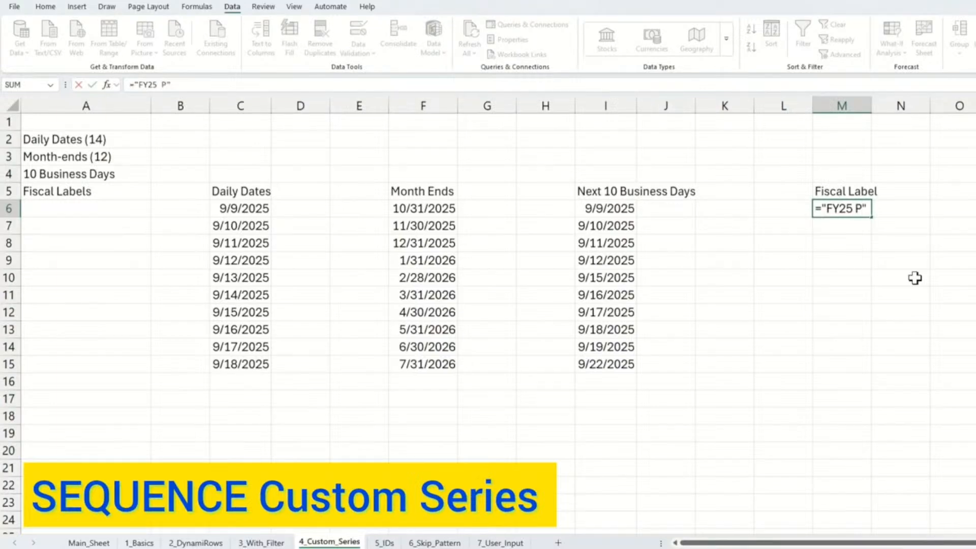
pyautogui.write('" & TEXT')
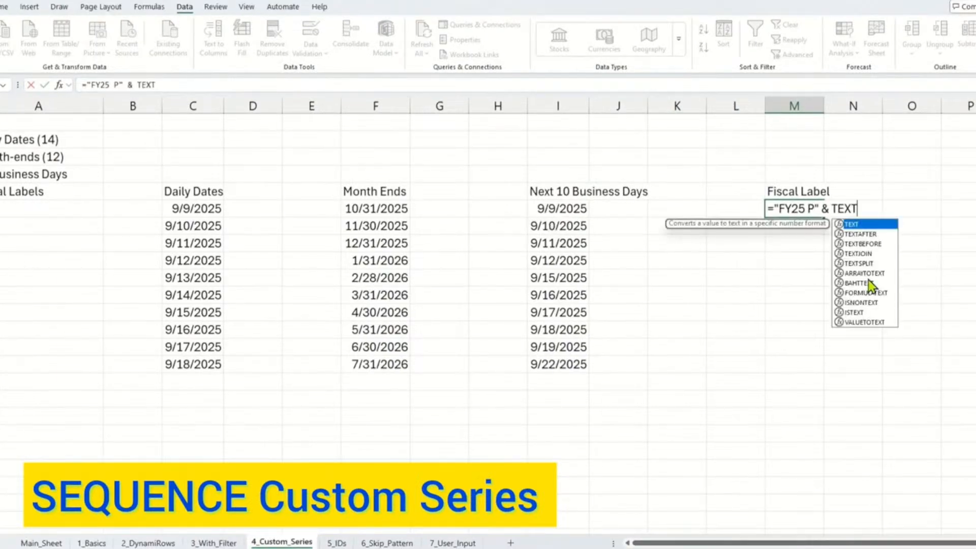
pyautogui.write('(SEQUENCE(')
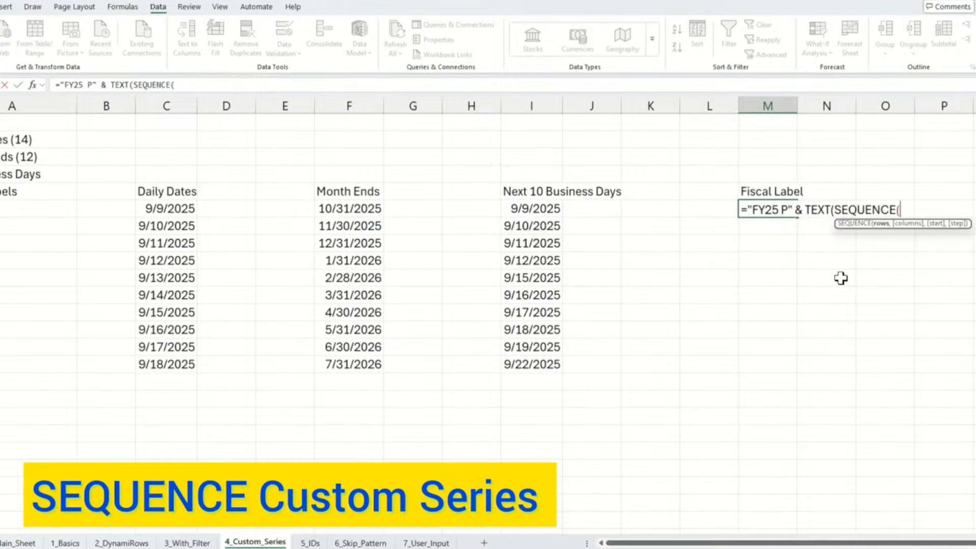
pyautogui.write('10),')
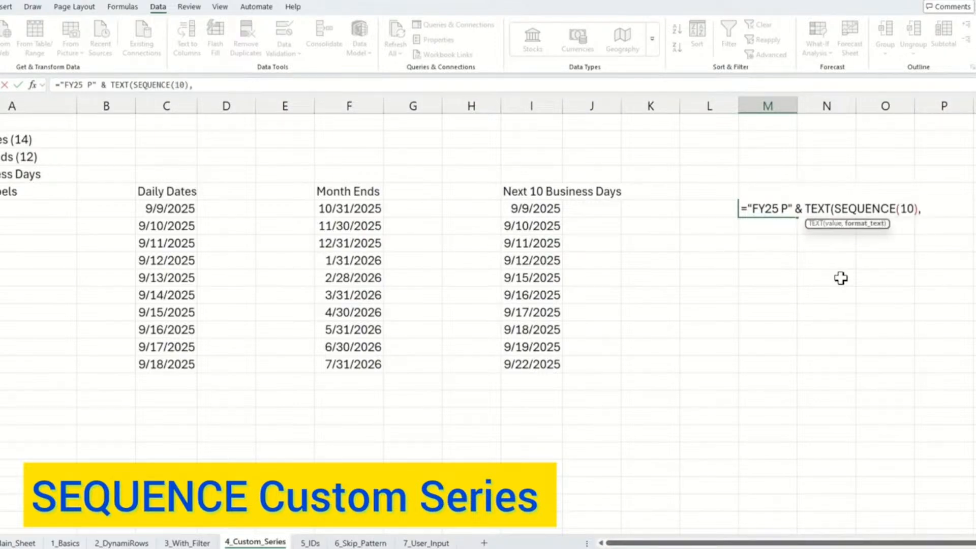
pyautogui.write('"00")')
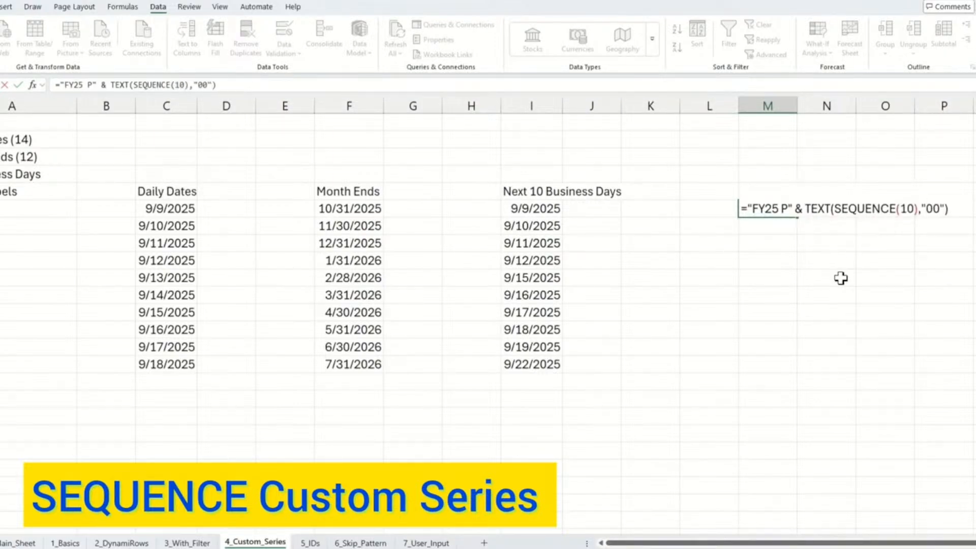
pyautogui.press('Return')
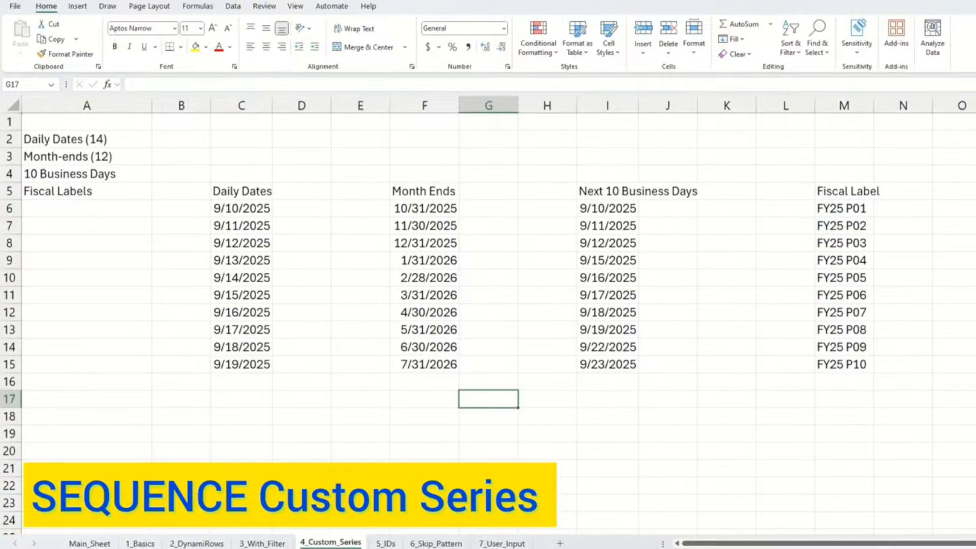
# - On the 5_IDs sheet, enter ="INV-" & TEXT(SEQUENCE(10),"0000") in cell H6 to generate the invoice numbers
pyautogui.click(386, 543)
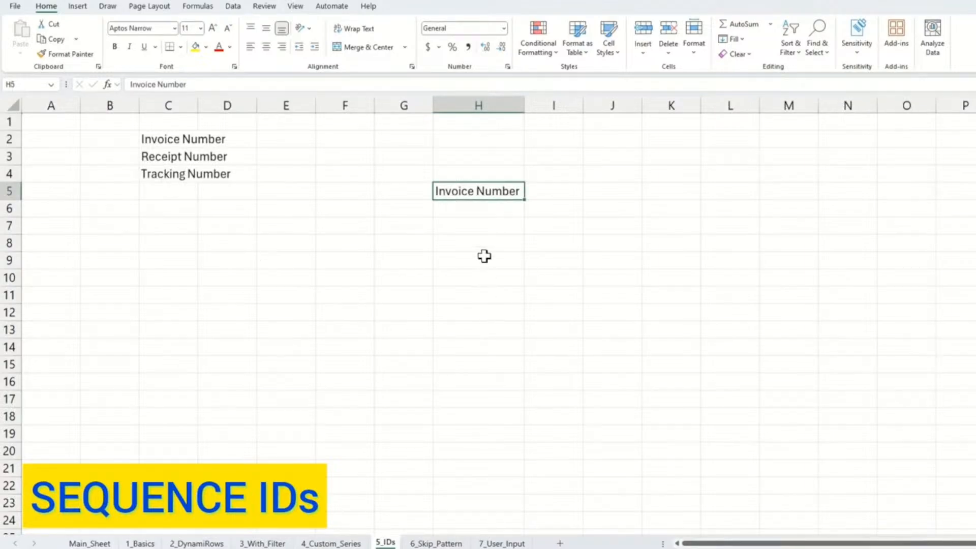
pyautogui.press('Return')
pyautogui.write('=')
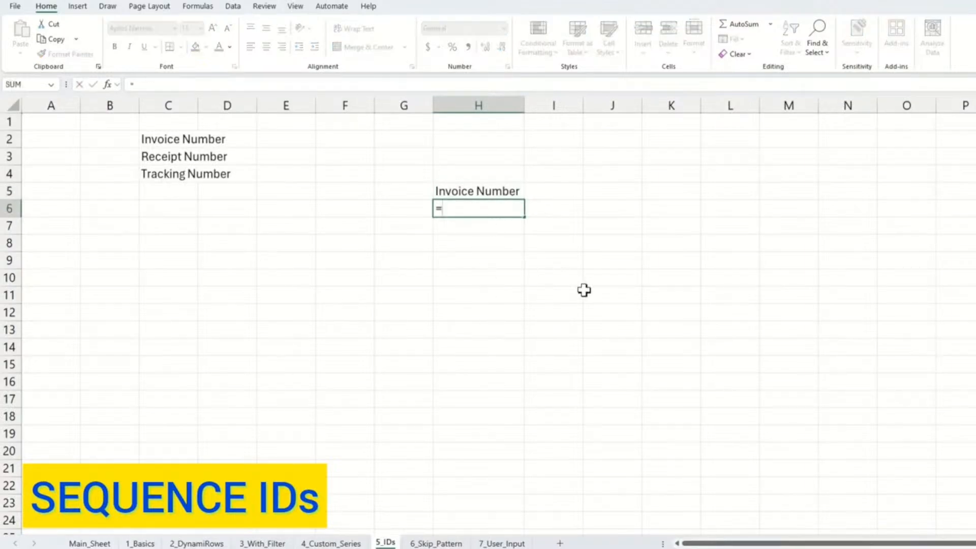
pyautogui.write('"INV-" & ')
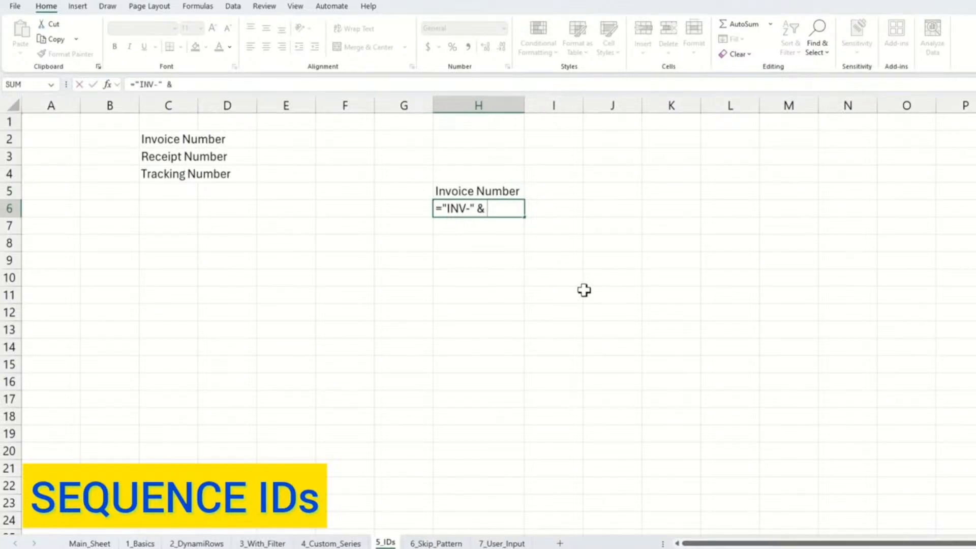
pyautogui.write('TEXT(')
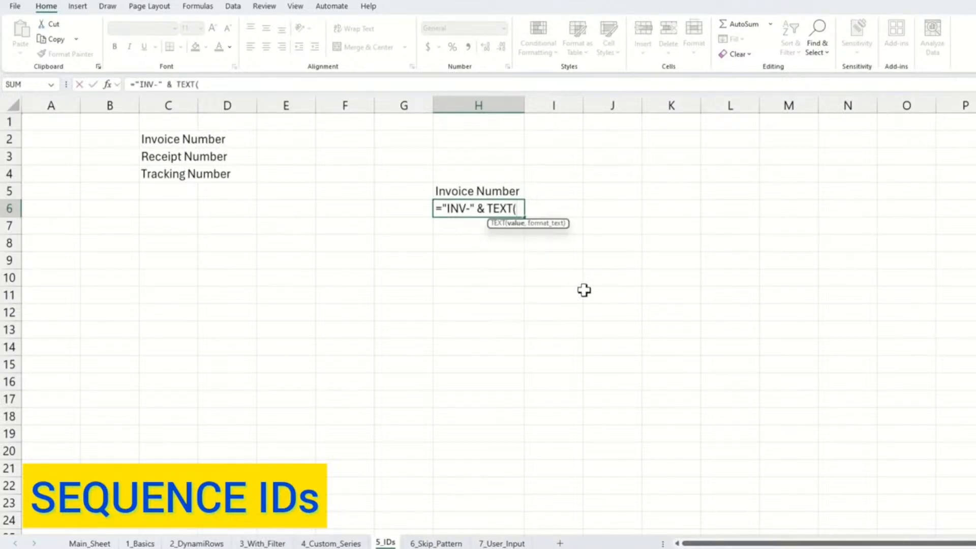
pyautogui.write('SEQUENCE(')
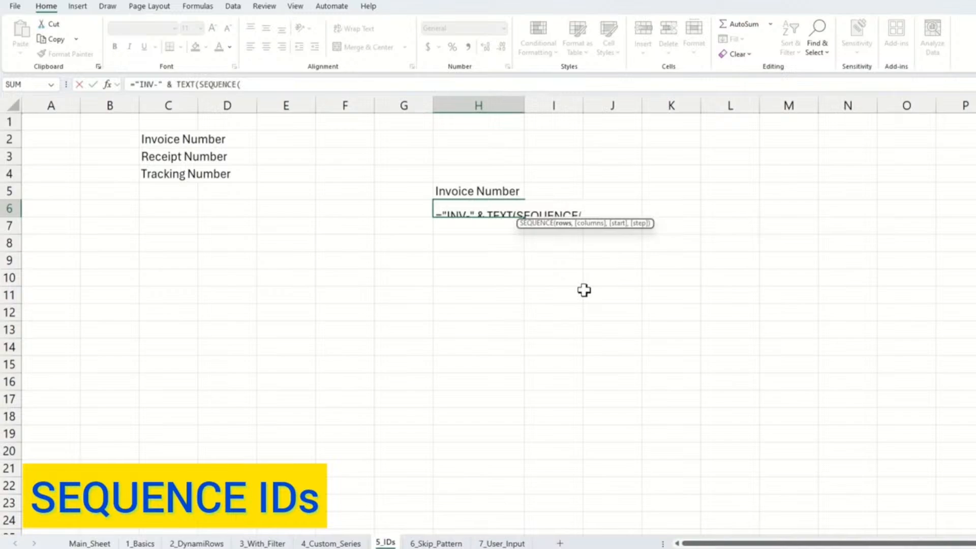
pyautogui.write('10),')
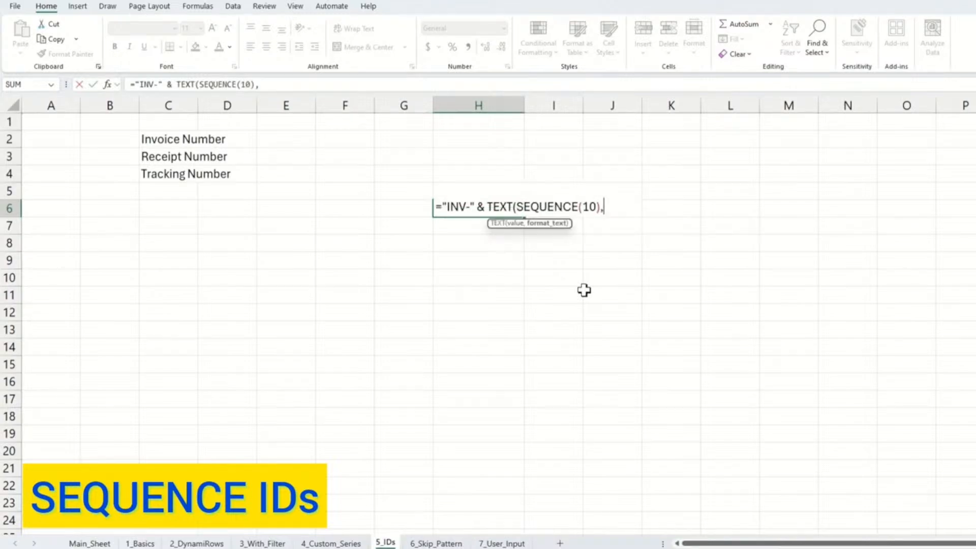
pyautogui.write('"0000")')
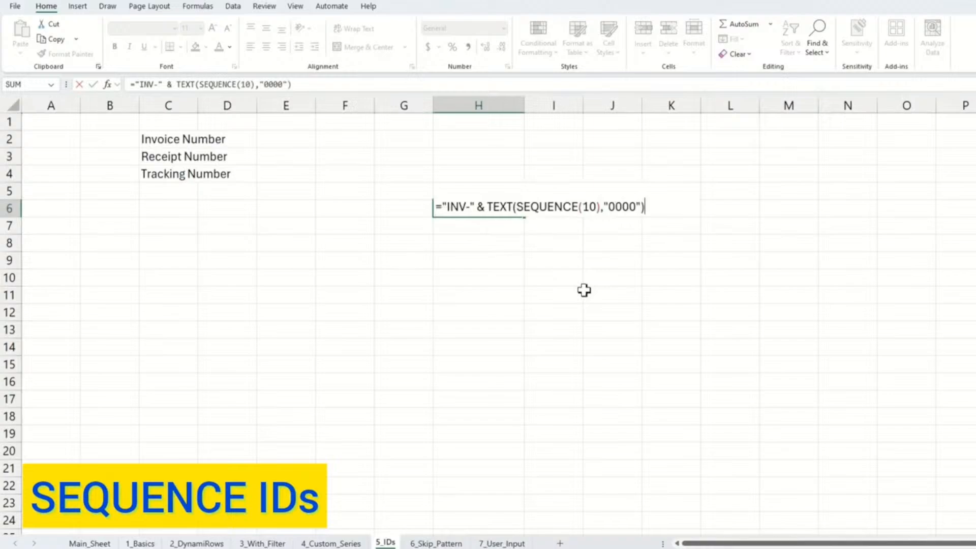
pyautogui.press('Return')
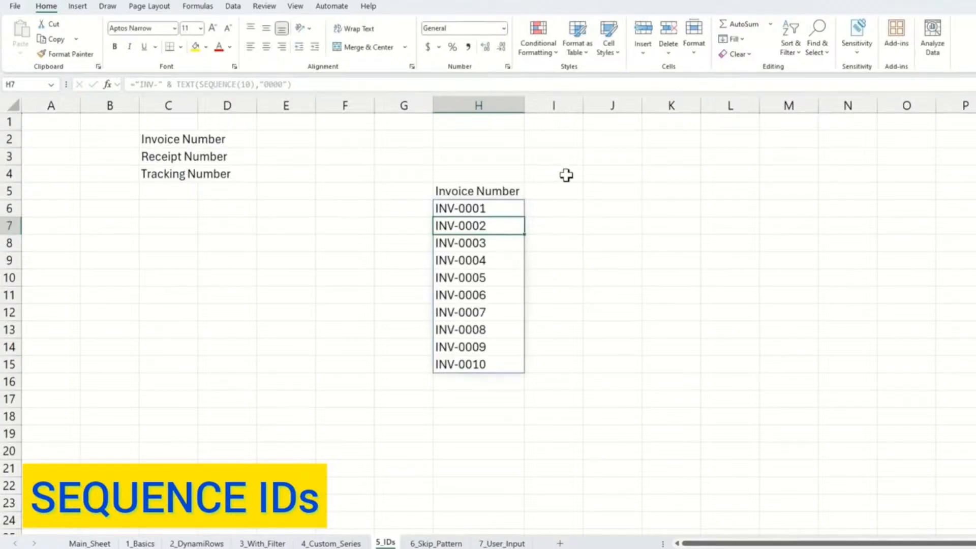
pyautogui.click(480, 381)
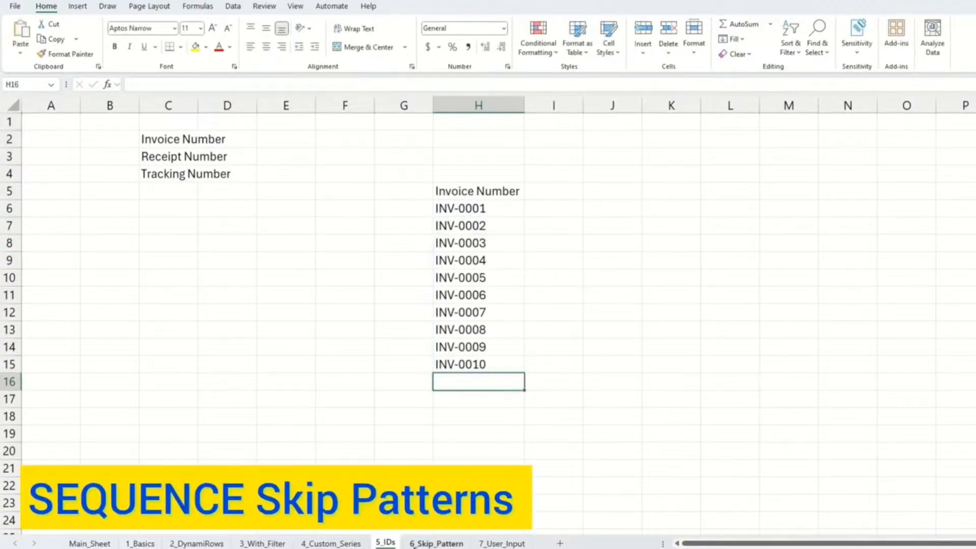
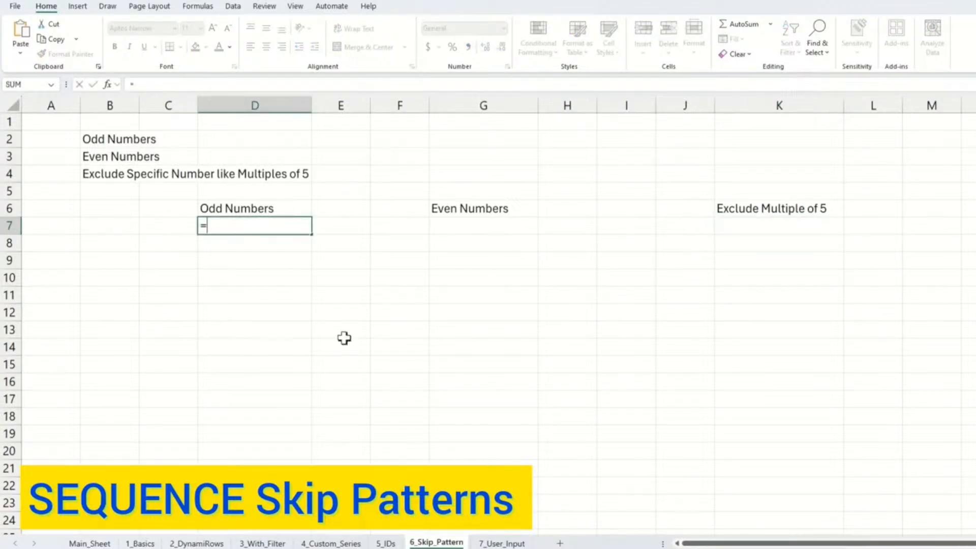
# - On the 6_Skip_Pattern sheet, enter =SEQUENCE(10,1,1,2) in cell D7 to list ten odd numbers
pyautogui.write('SEQUE')
pyautogui.press('Tab')
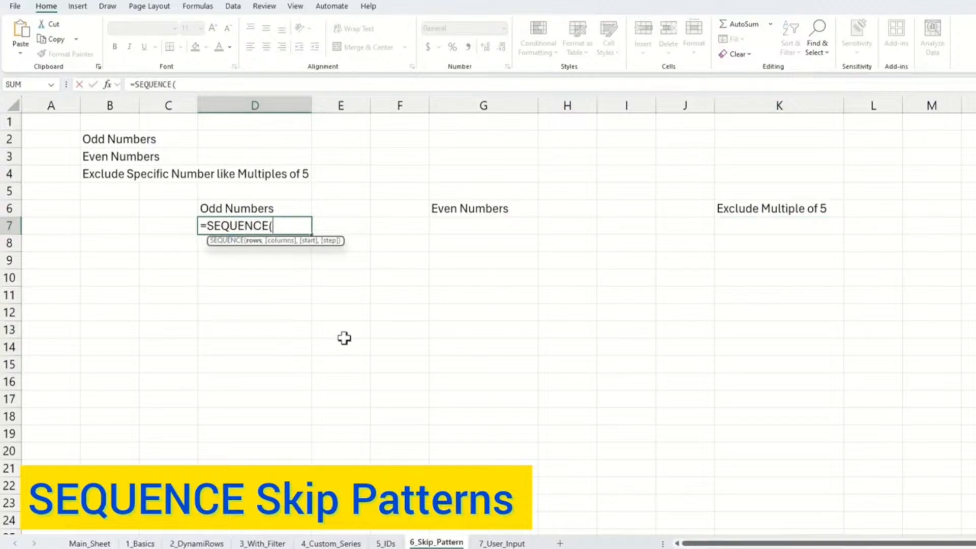
pyautogui.write('10,')
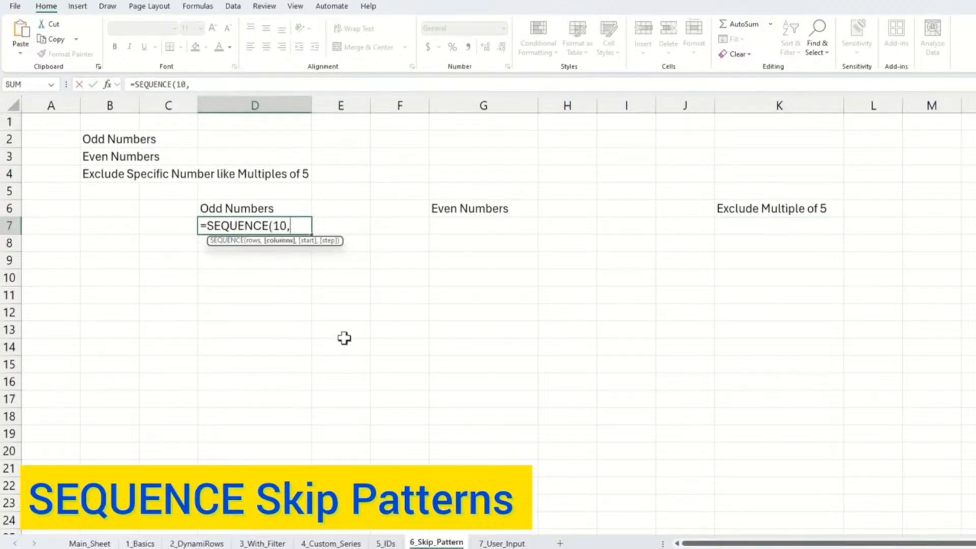
pyautogui.write('1,1')
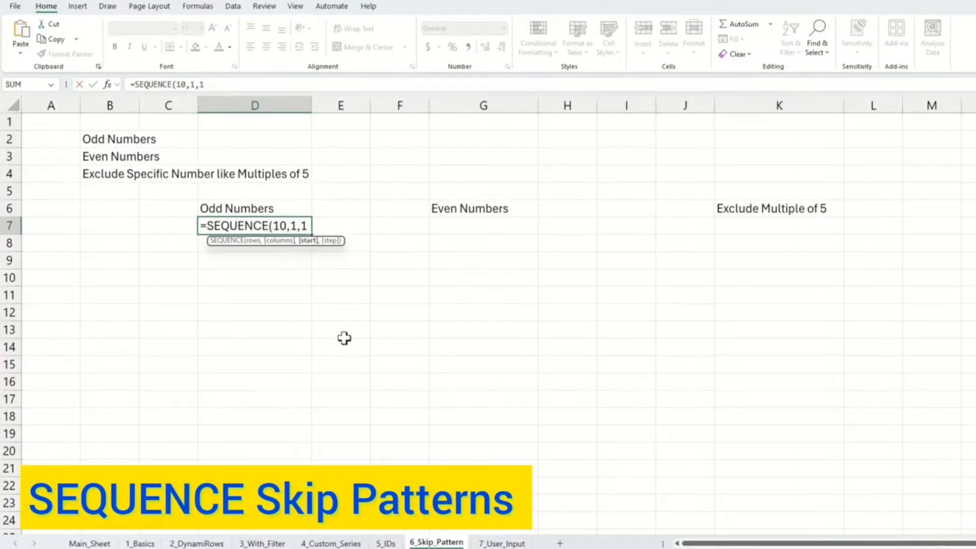
pyautogui.write(',2)')
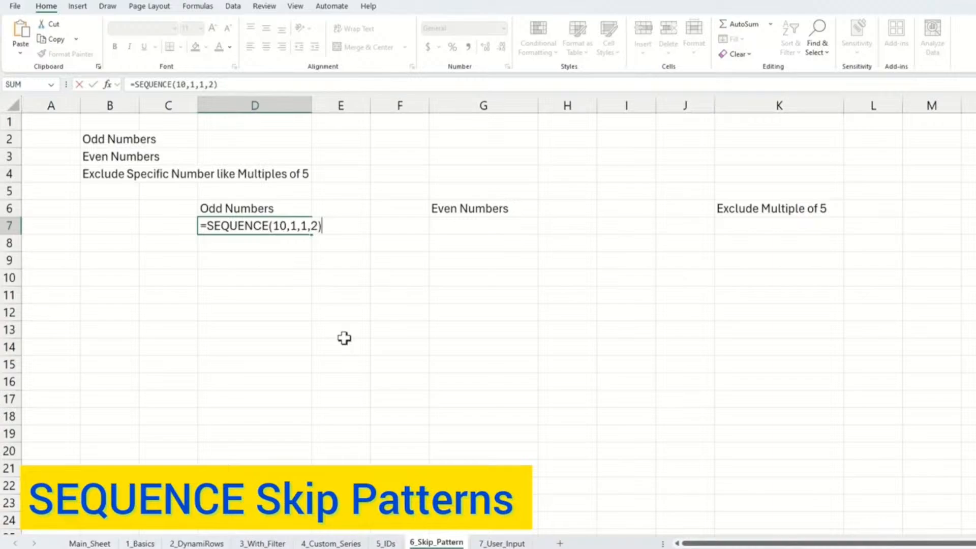
pyautogui.press('Return')
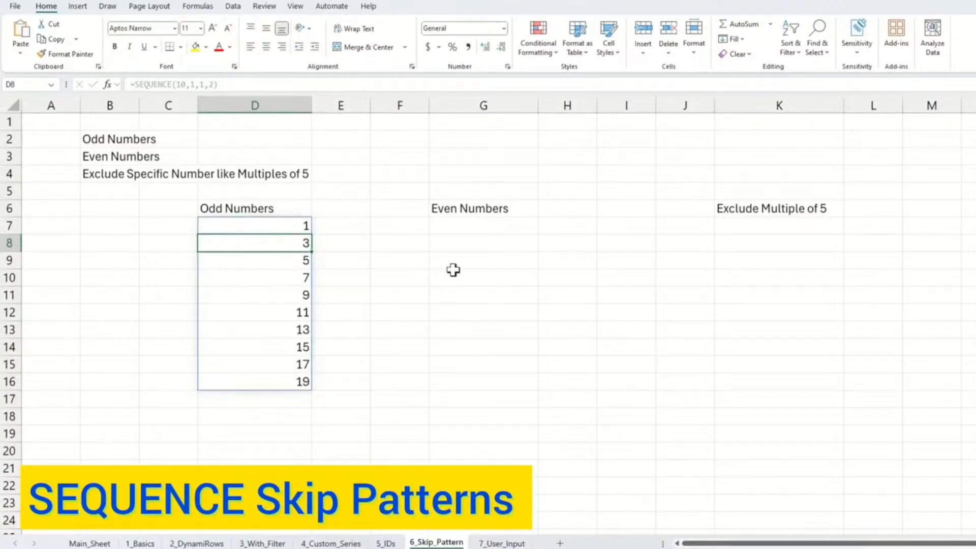
# - Enter =SEQUENCE(10,1,2,2) in cell G7 to list ten even numbers
pyautogui.click(477, 226)
pyautogui.write('=')
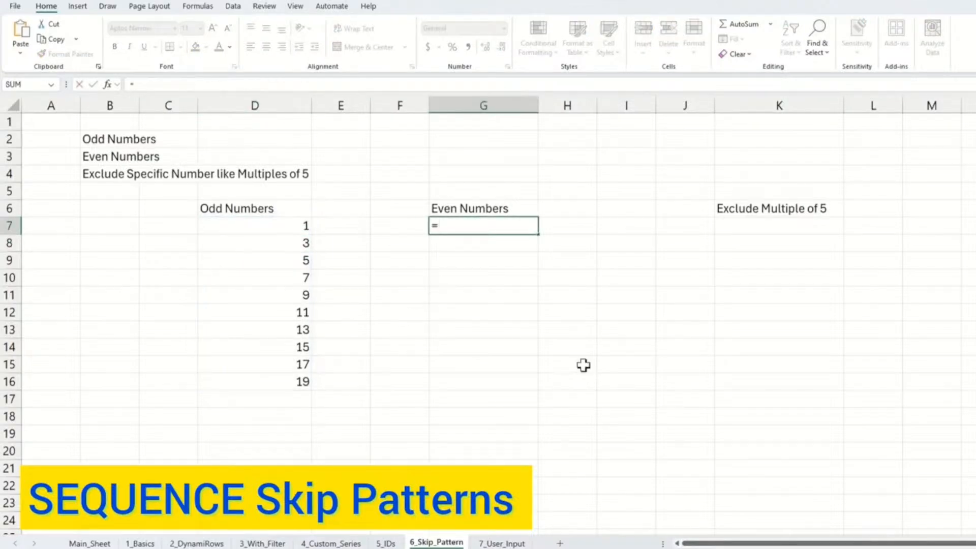
pyautogui.write('SEQUENCE(')
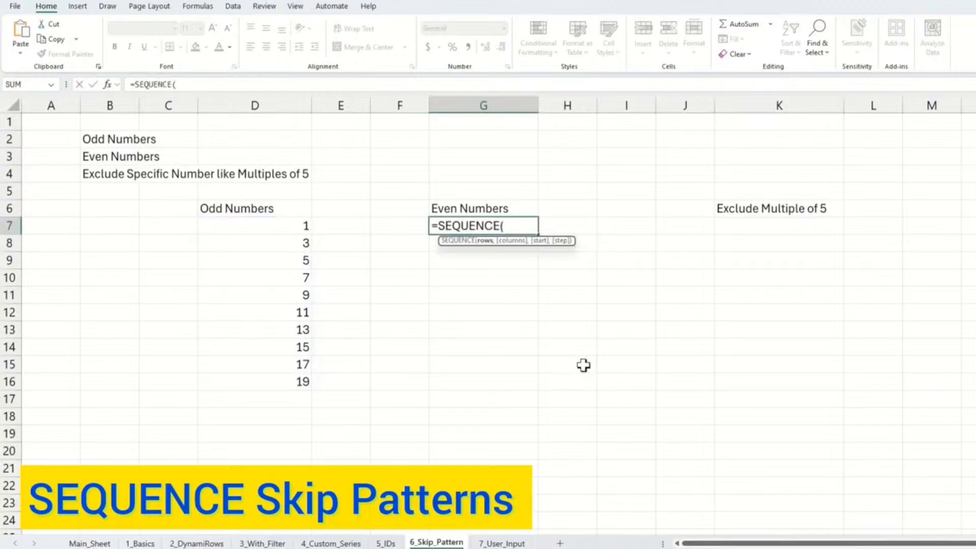
pyautogui.write('10,')
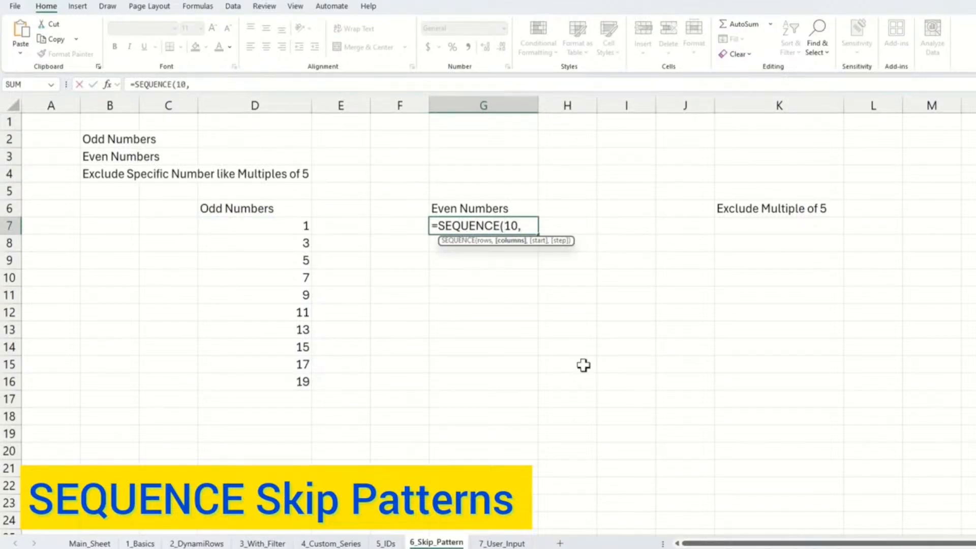
pyautogui.write('1,')
pyautogui.write('2,')
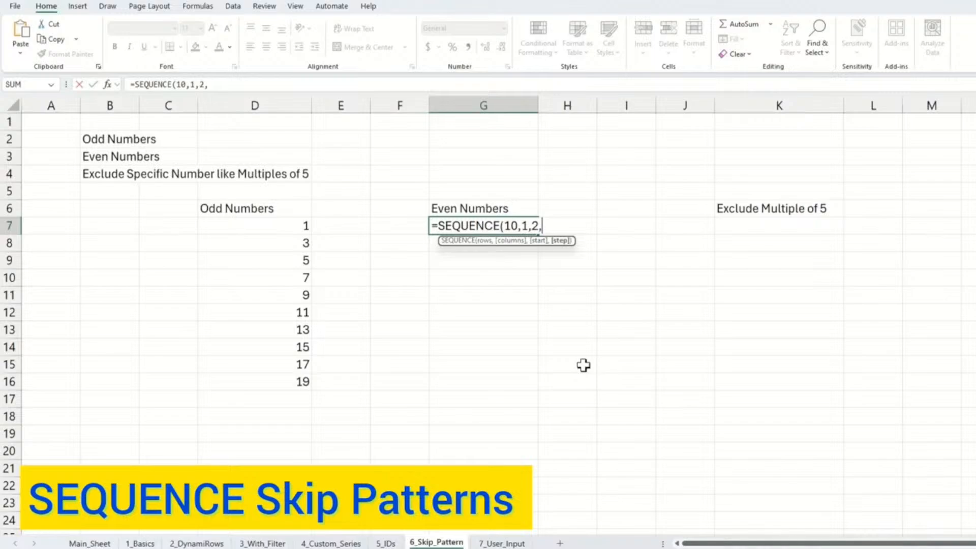
pyautogui.write('2)')
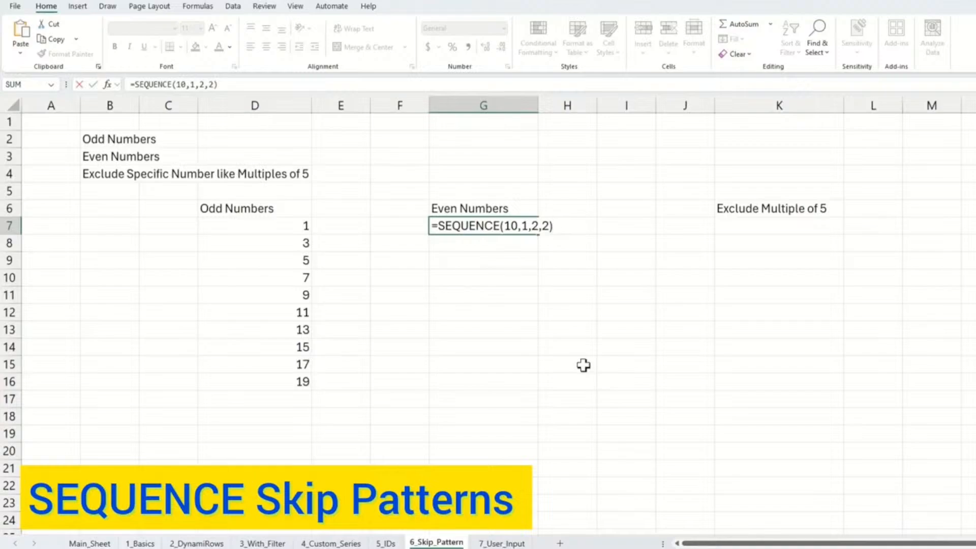
pyautogui.press('Return')
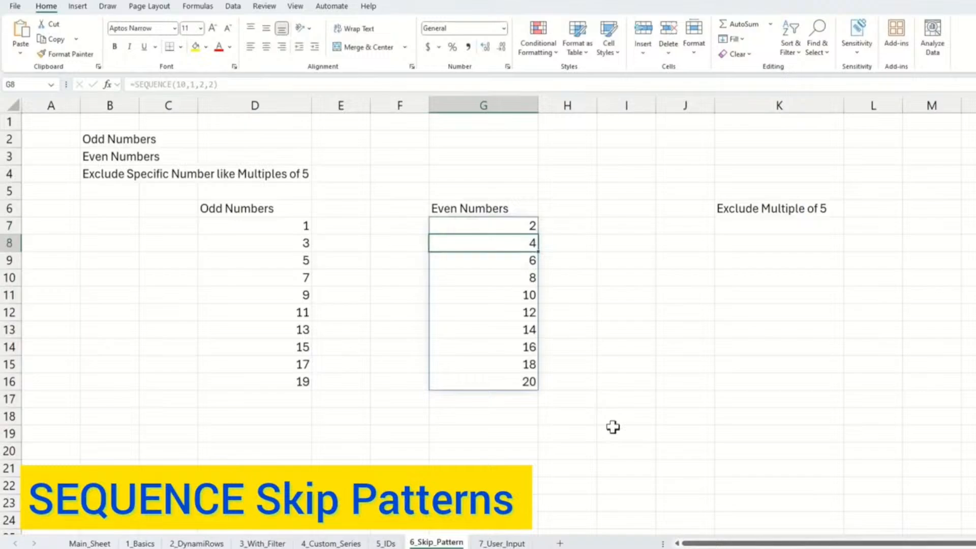
# - Enter =FILTER(SEQUENCE(100),MOD(SEQUENCE(100),5)<>0) in cell K7 to list the numbers that are not multiples of 5
pyautogui.click(749, 228)
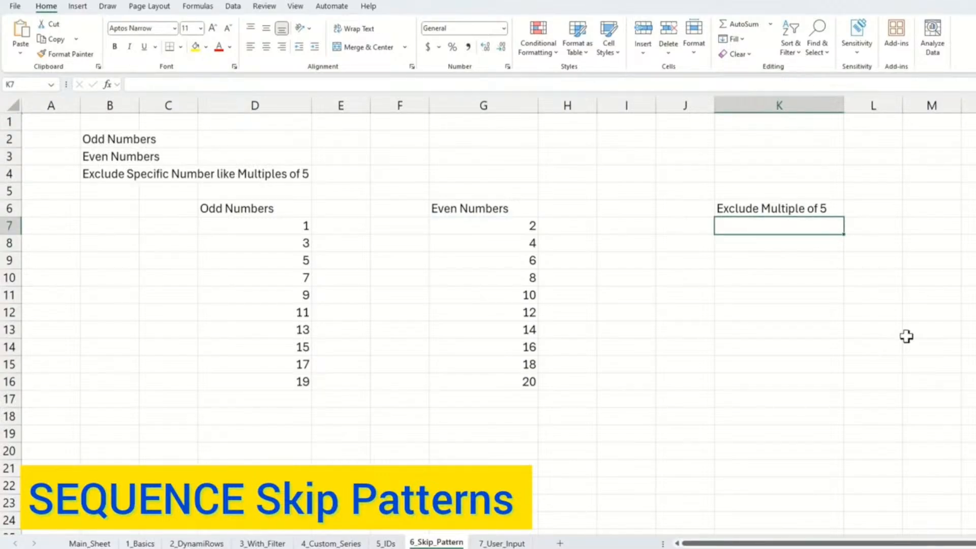
pyautogui.write('=FILTER(')
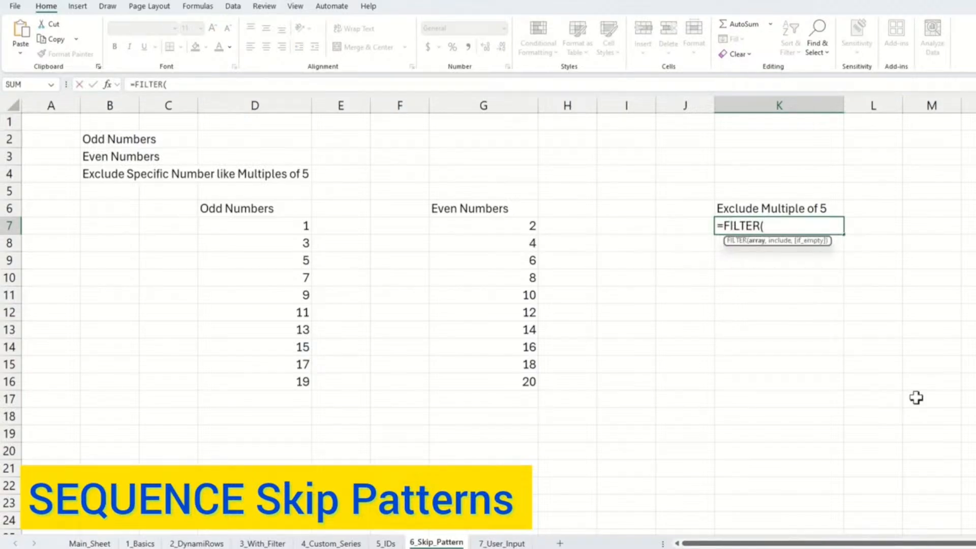
pyautogui.write('SEQ')
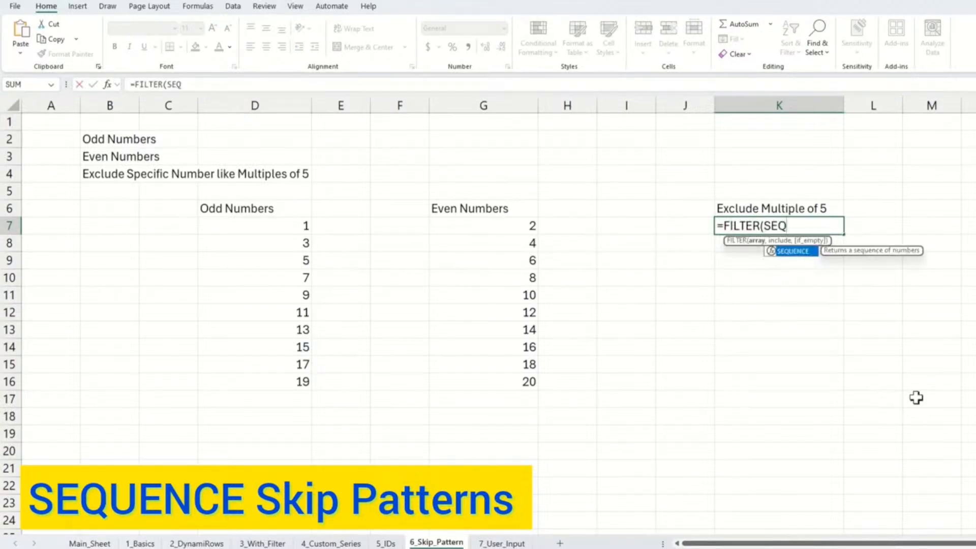
pyautogui.press('Tab')
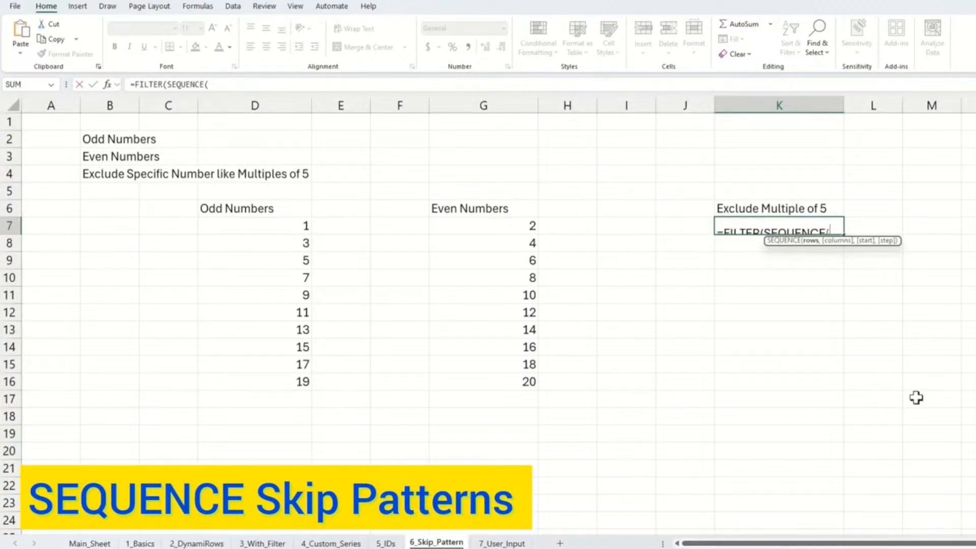
pyautogui.write('100)')
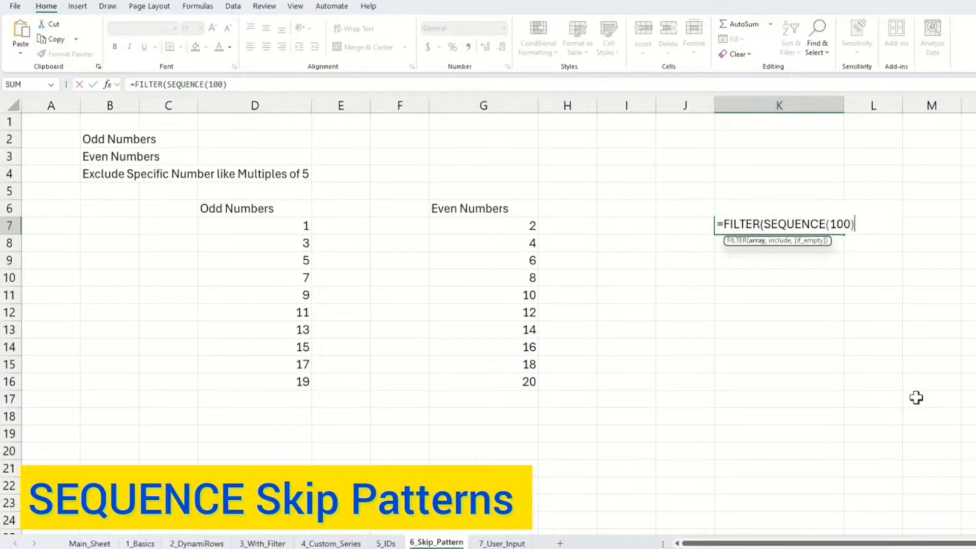
pyautogui.write(',MOD')
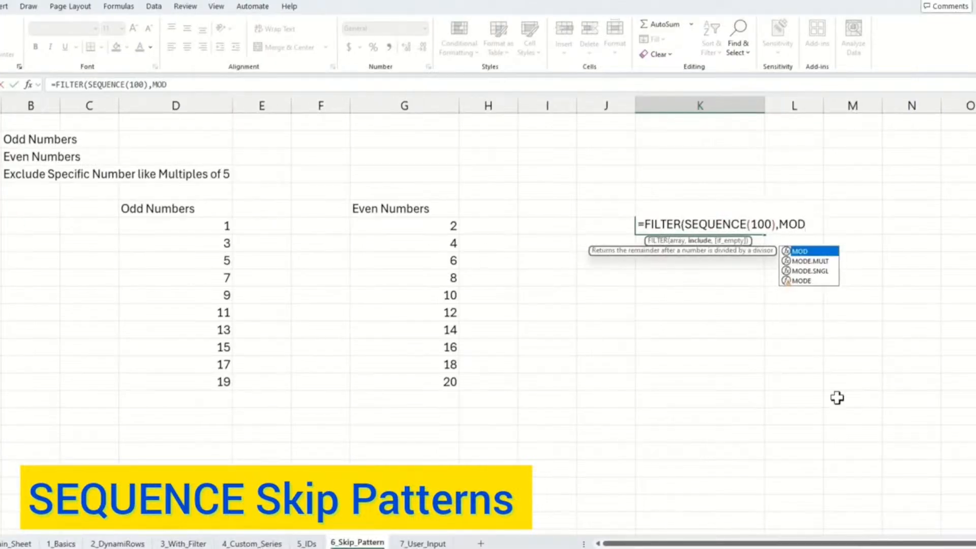
pyautogui.write('(SEQ')
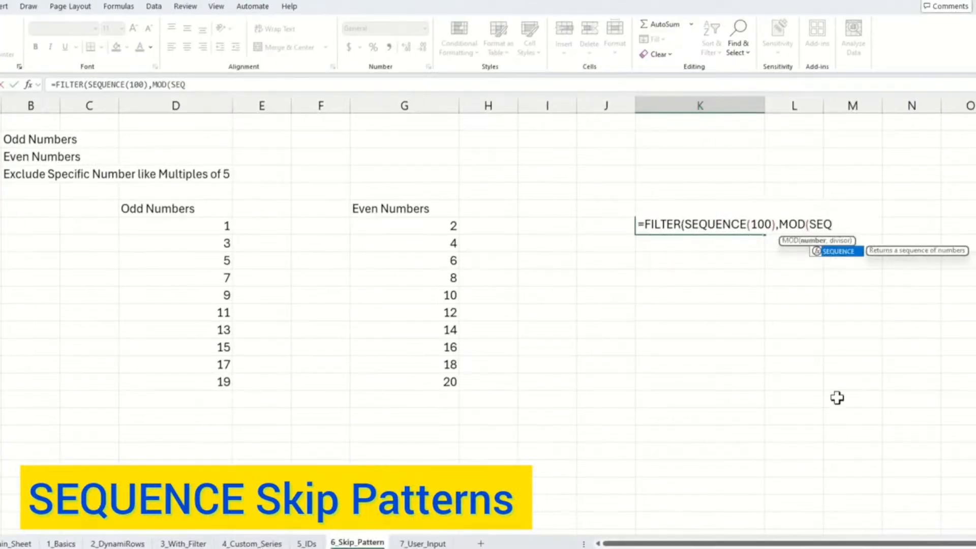
pyautogui.press('Tab')
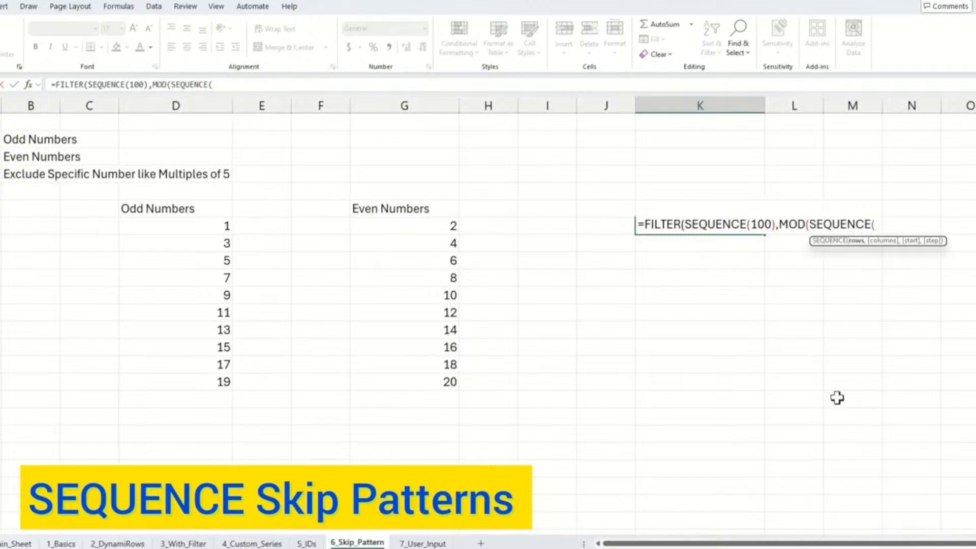
pyautogui.write('100)')
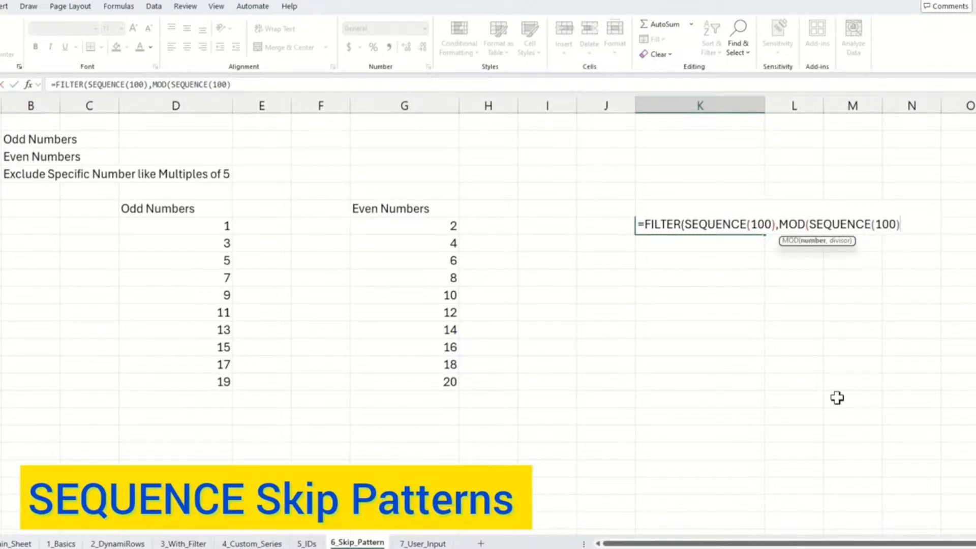
pyautogui.write(',5)<>0')
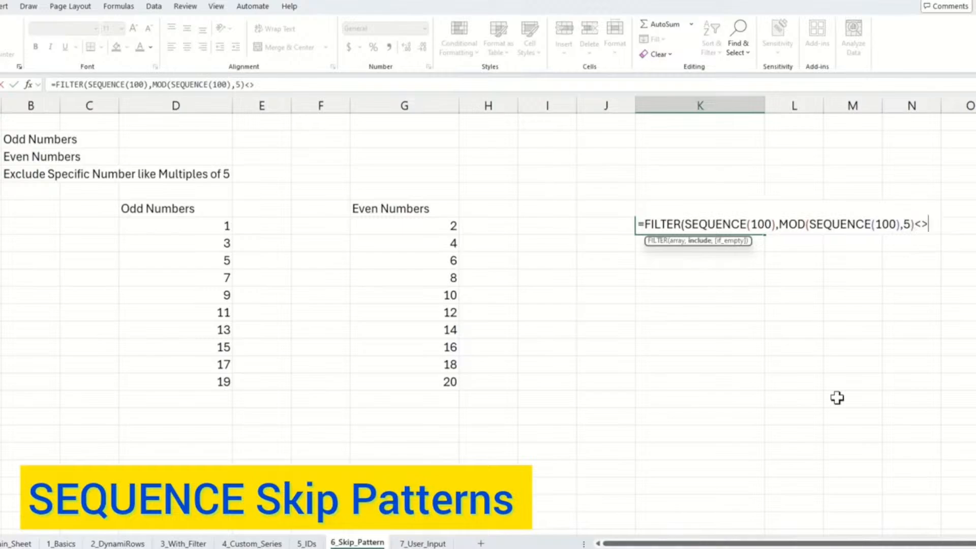
pyautogui.write(')')
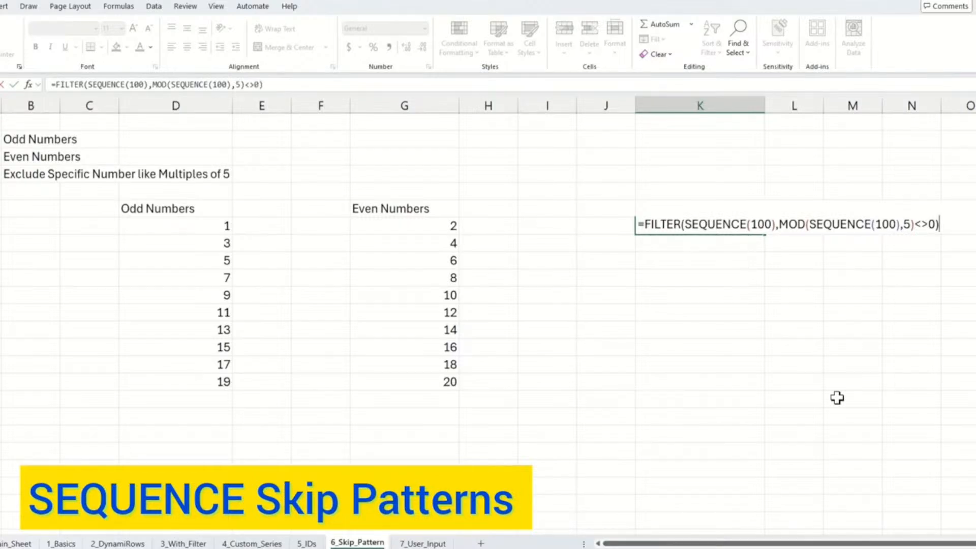
pyautogui.press('Return')
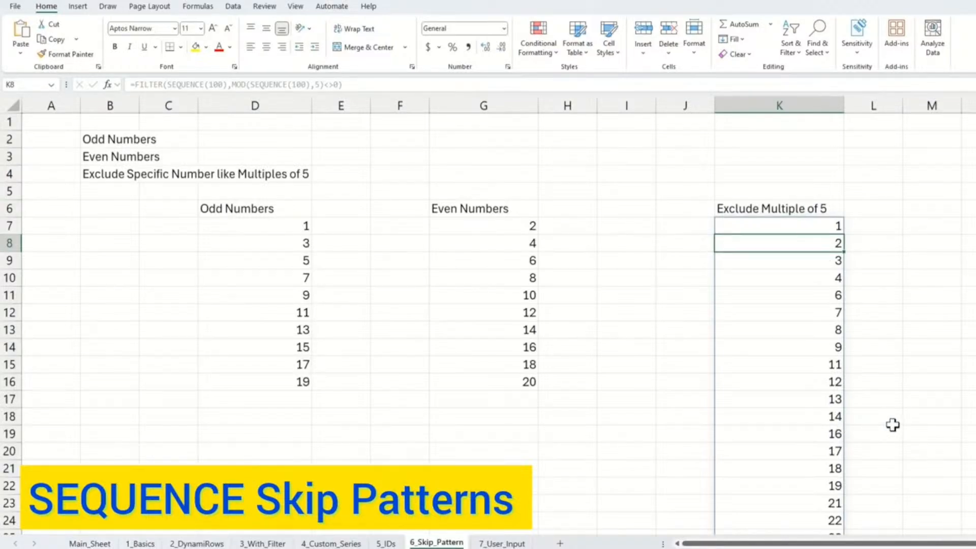
pyautogui.click(872, 503)
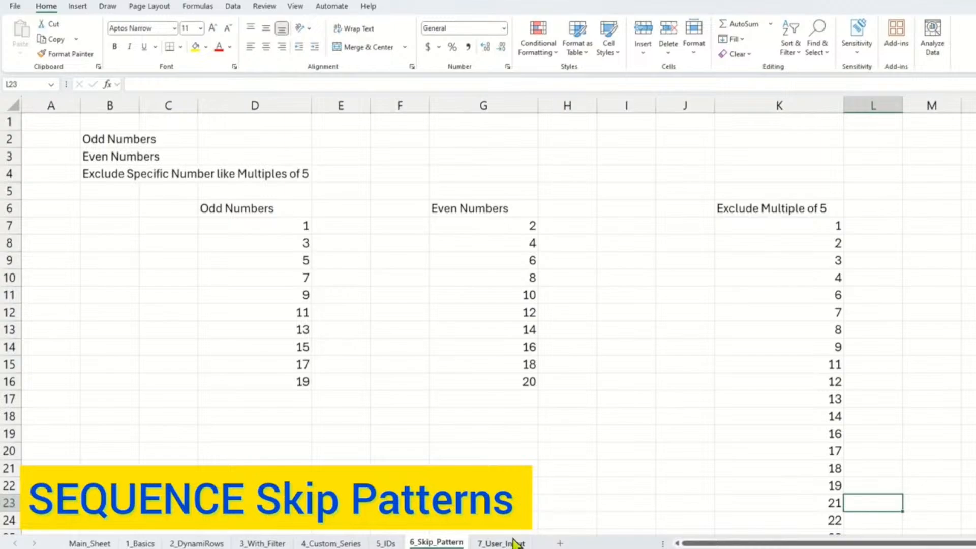
# - On the 7_User_Input sheet, enter =SEQUENCE(C2,1,C3,C4) in cell E6 to generate the vertical series
pyautogui.click(505, 543)
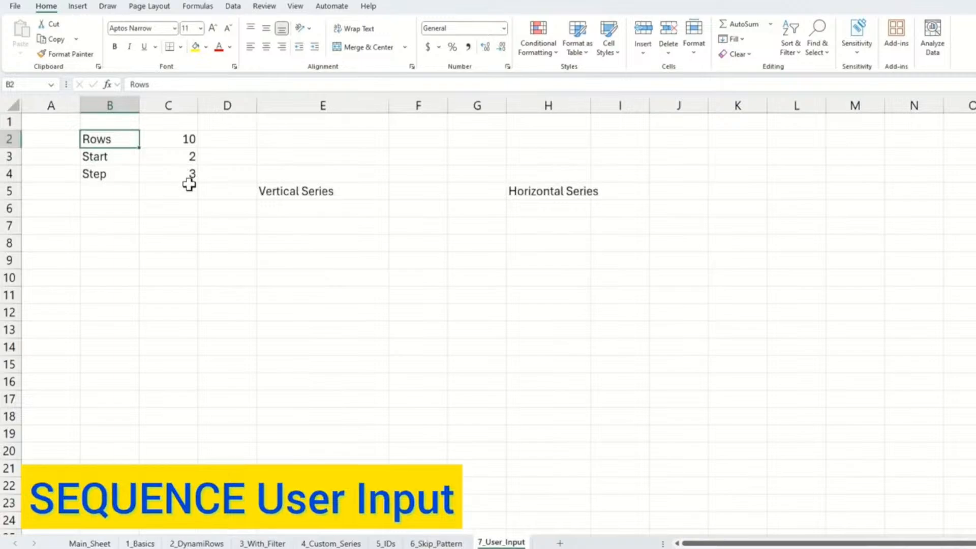
pyautogui.click(335, 210)
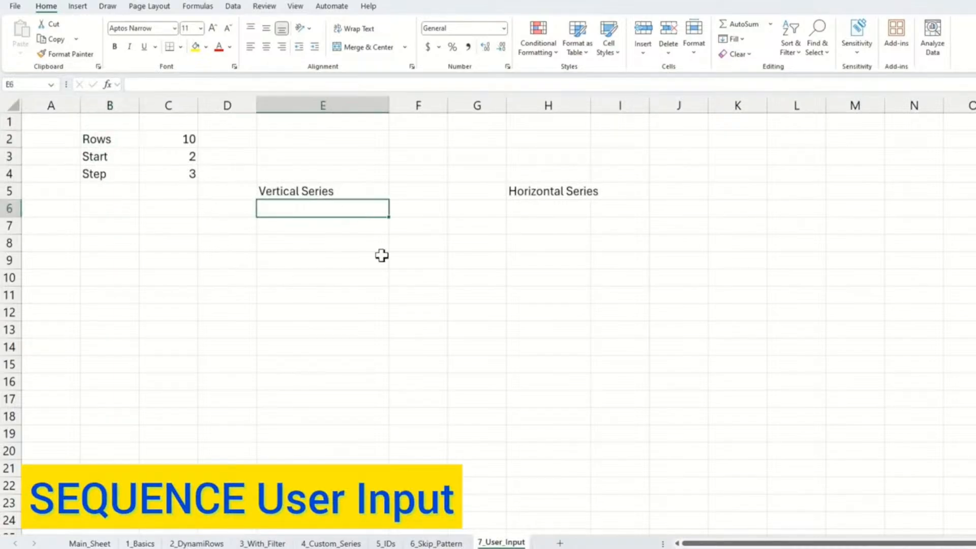
pyautogui.write('=')
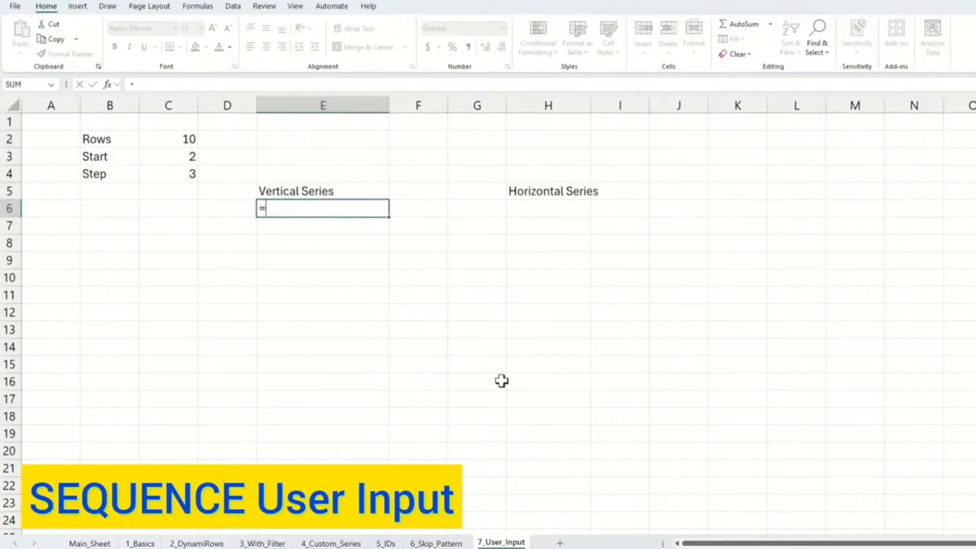
pyautogui.write('seq')
pyautogui.press('Tab')
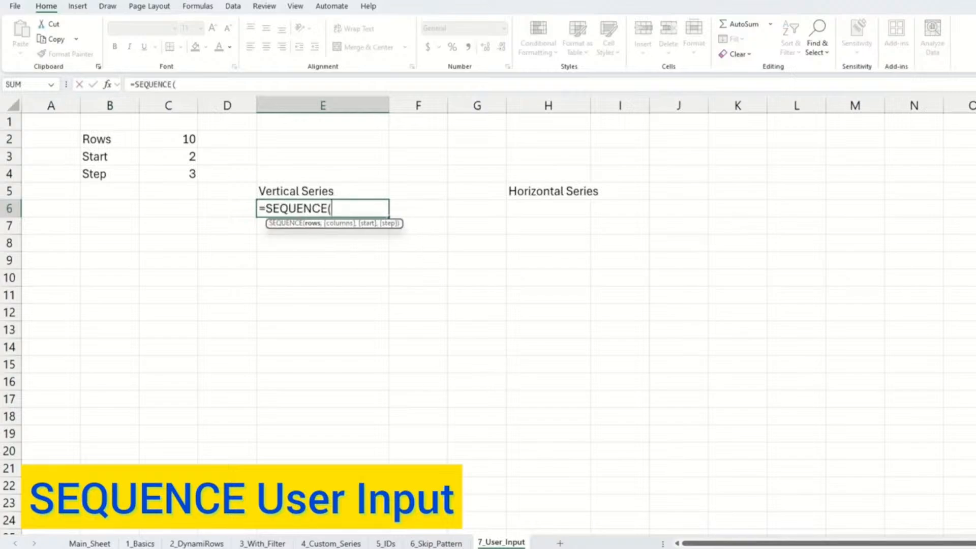
pyautogui.click(173, 137)
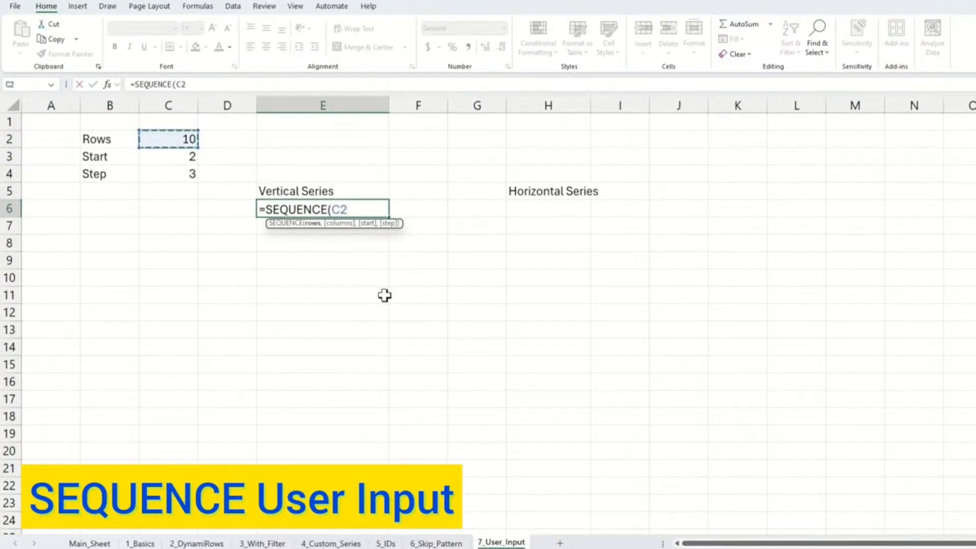
pyautogui.write(',')
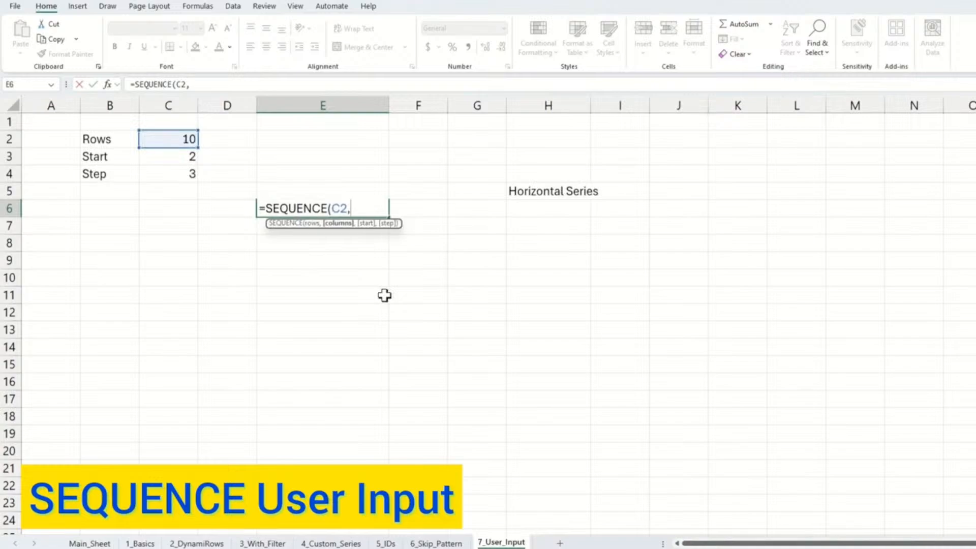
pyautogui.write('1,')
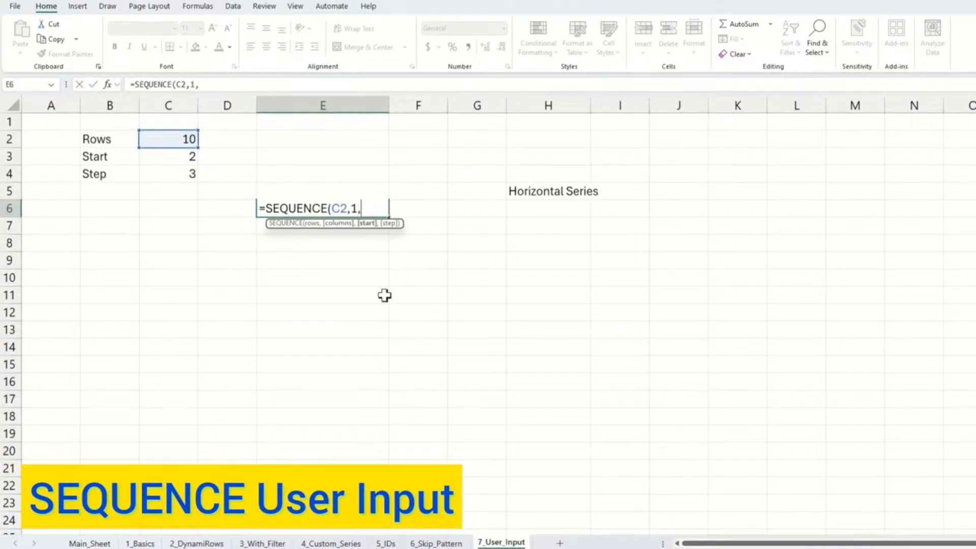
pyautogui.click(184, 156)
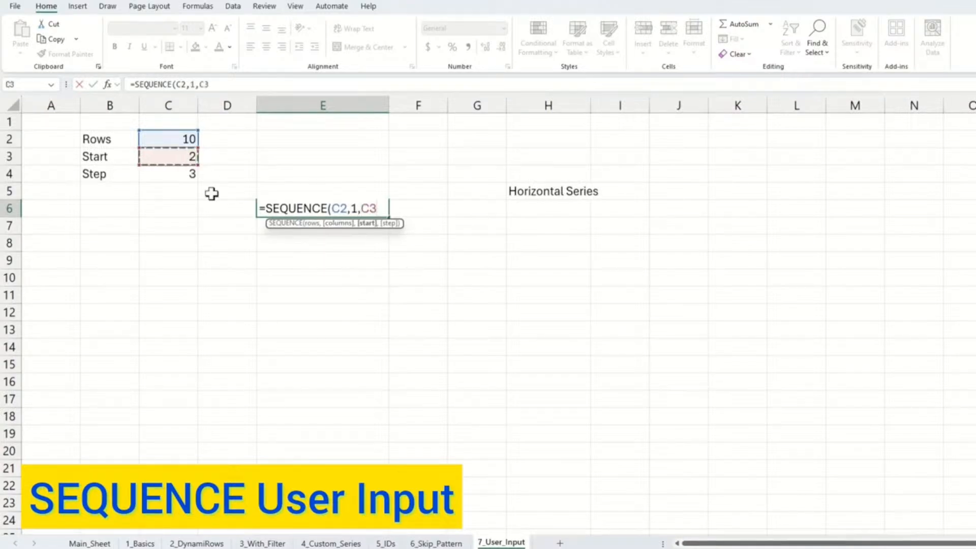
pyautogui.write(',')
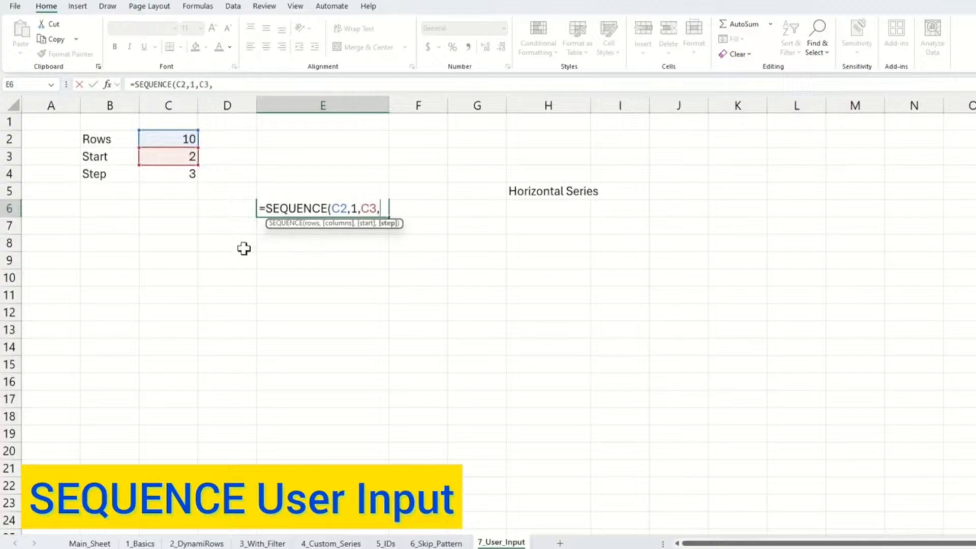
pyautogui.click(164, 172)
pyautogui.write(')')
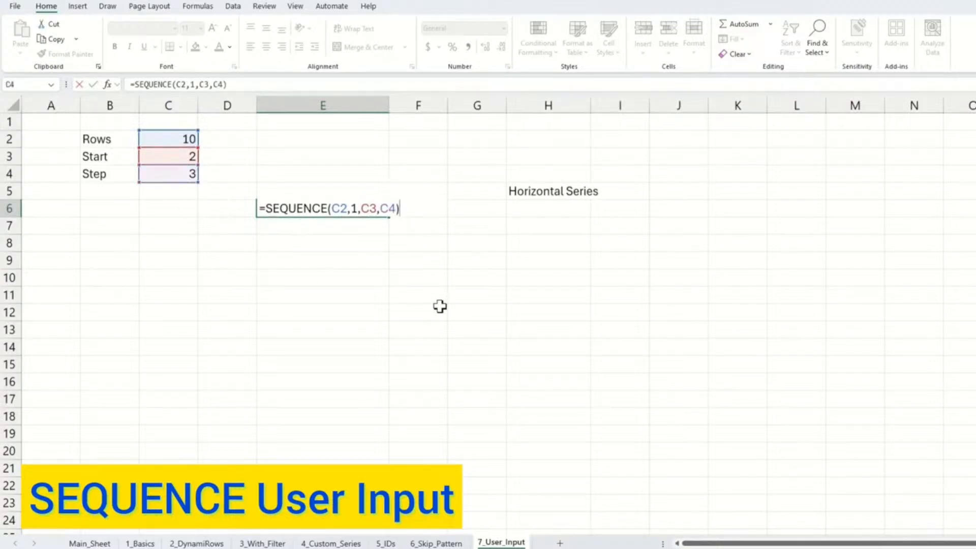
pyautogui.press('Return')
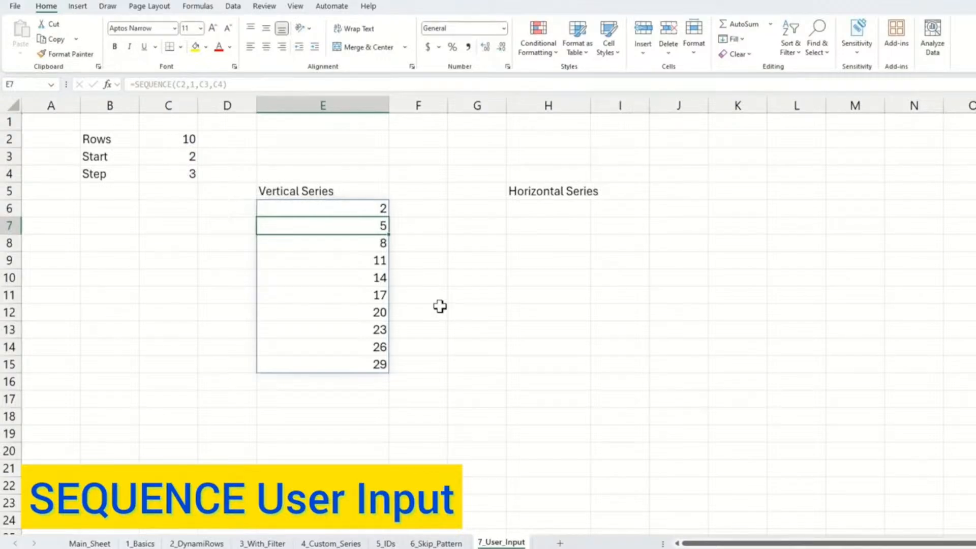
# - Add a Columns input by entering the label Columns in cell B6 and the value 4 in C6
pyautogui.click(545, 211)
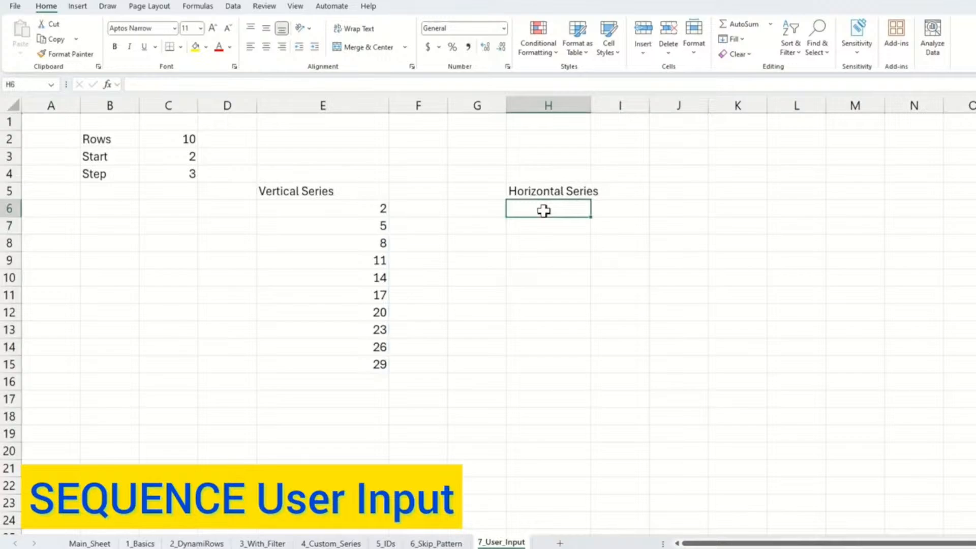
pyautogui.click(96, 210)
pyautogui.write('Columns')
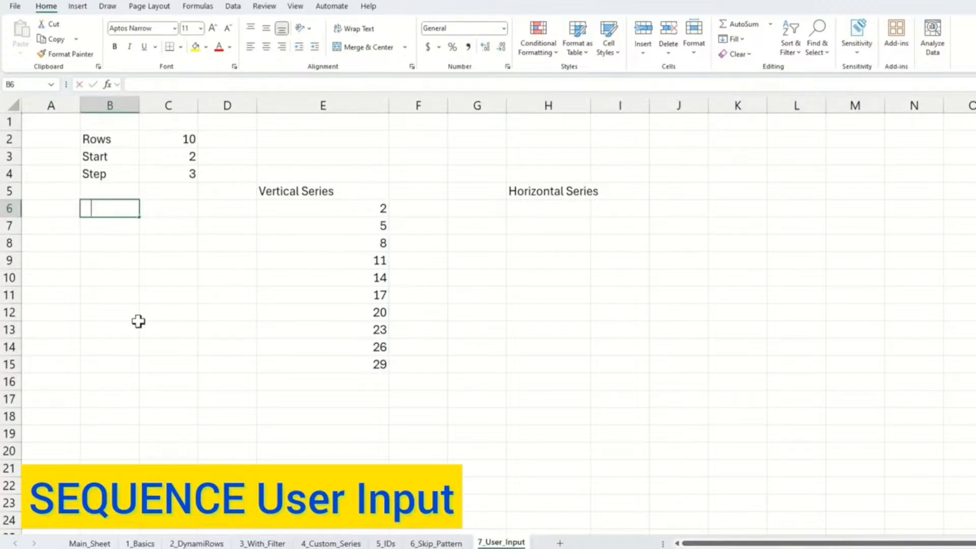
pyautogui.press('Tab')
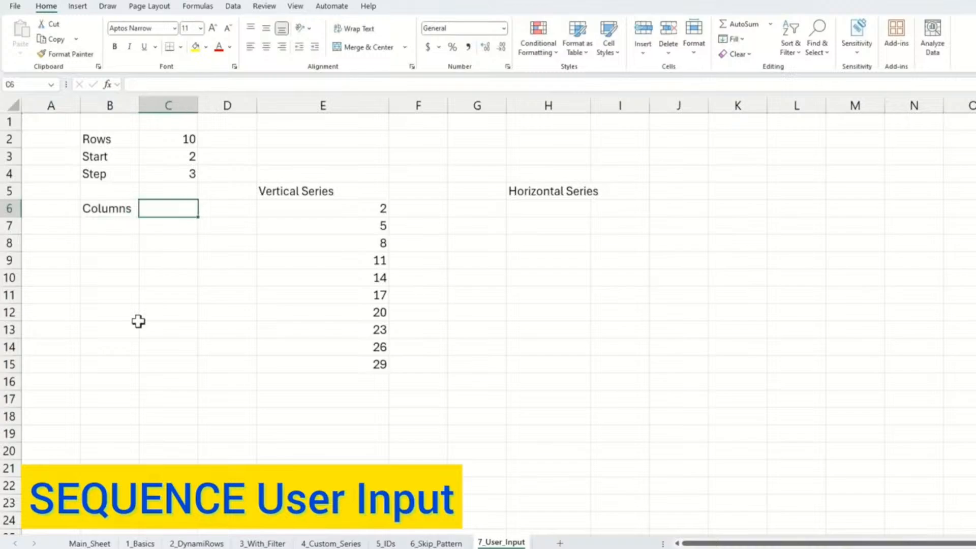
pyautogui.write('4')
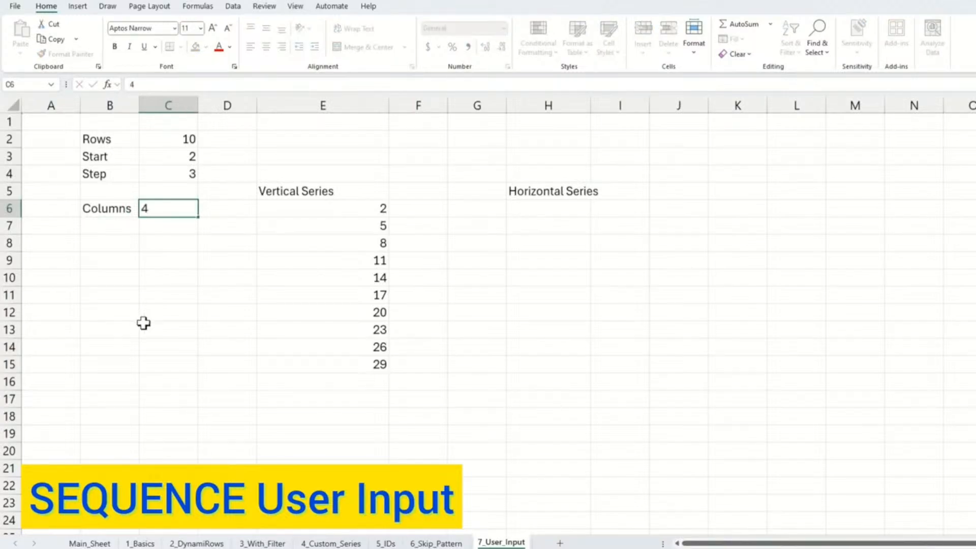
pyautogui.press('Tab')
# - Enter =SEQUENCE(C2,C6,C3,C4) in cell H6 to generate the horizontal series from the input cells
pyautogui.click(571, 207)
pyautogui.write('=SEQ')
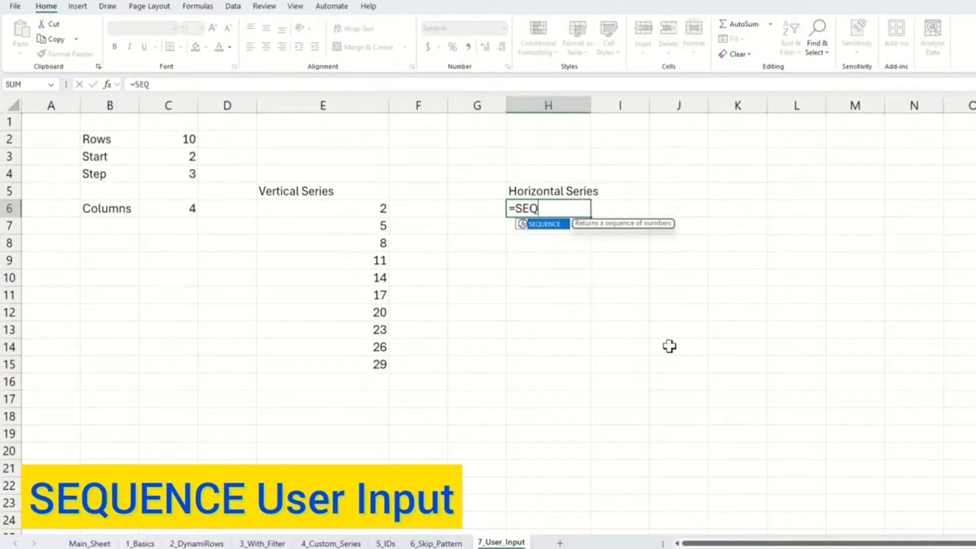
pyautogui.press('Tab')
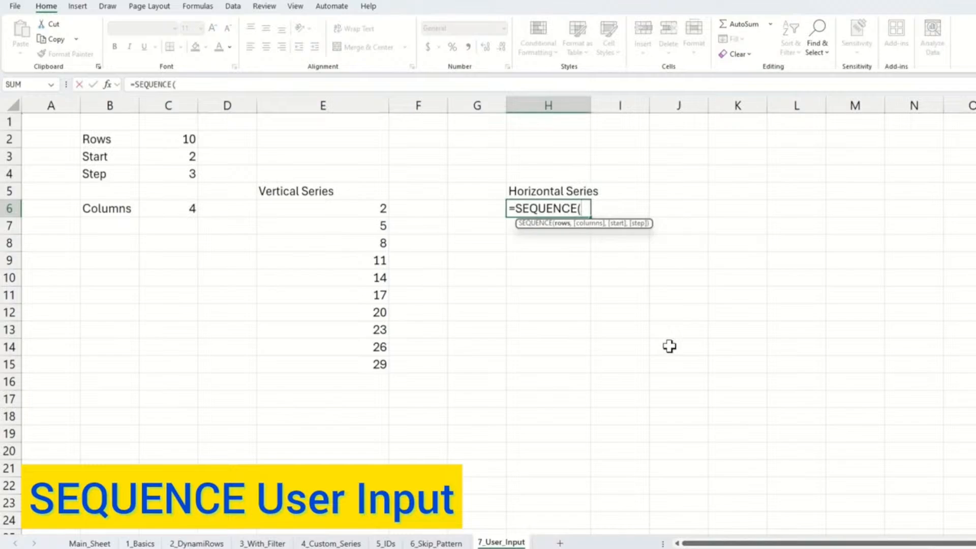
pyautogui.click(181, 140)
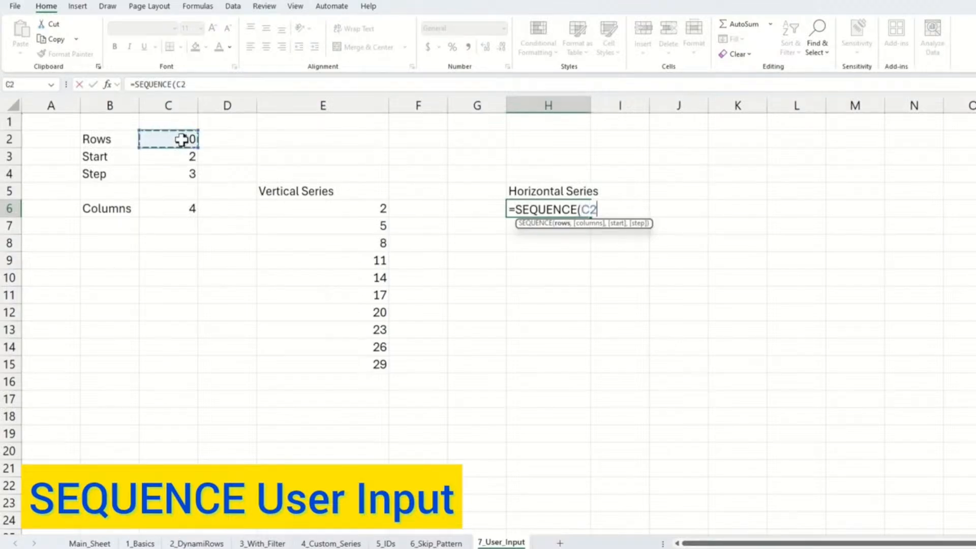
pyautogui.write(',')
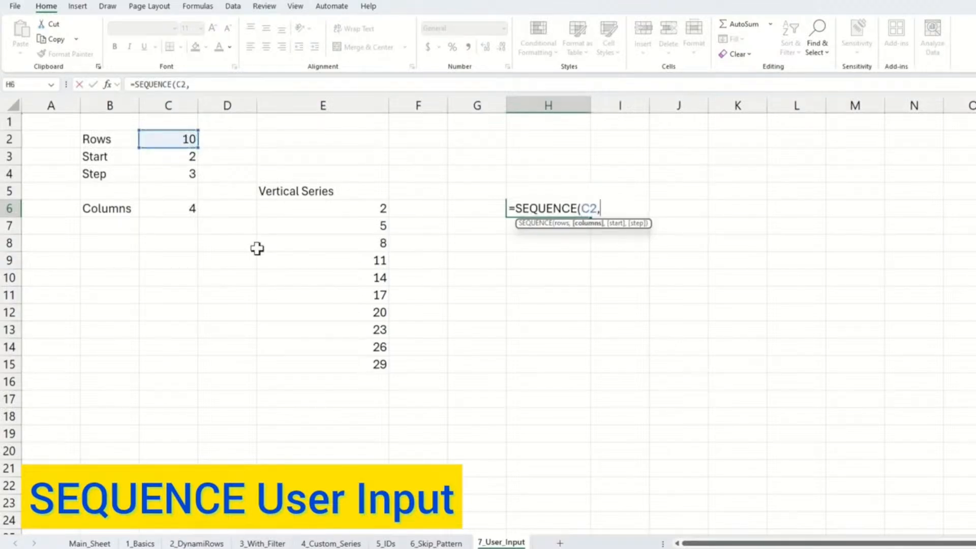
pyautogui.click(183, 209)
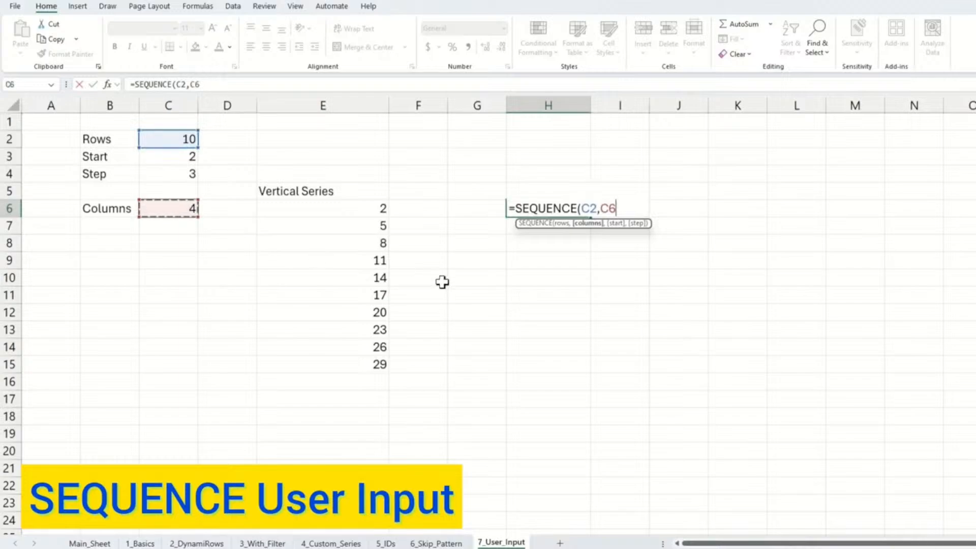
pyautogui.write(',')
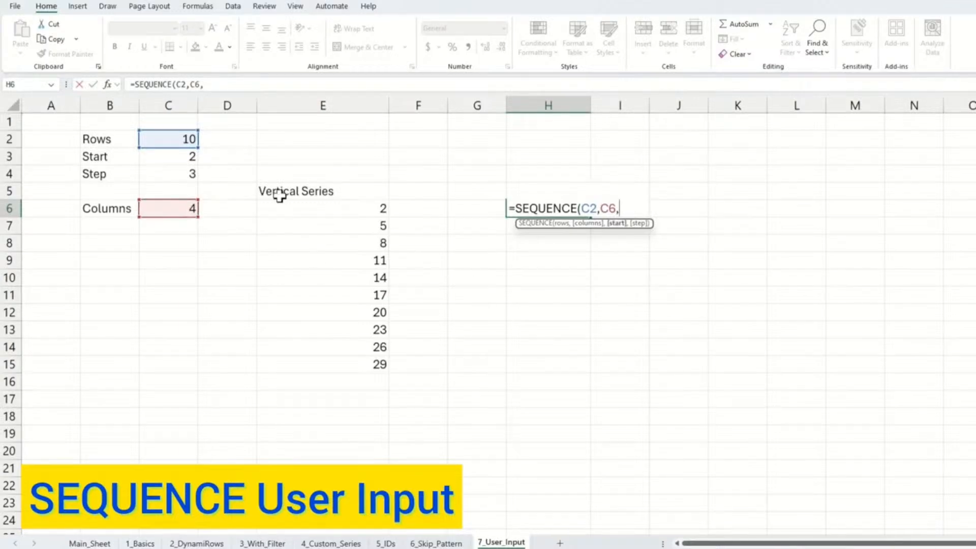
pyautogui.click(179, 159)
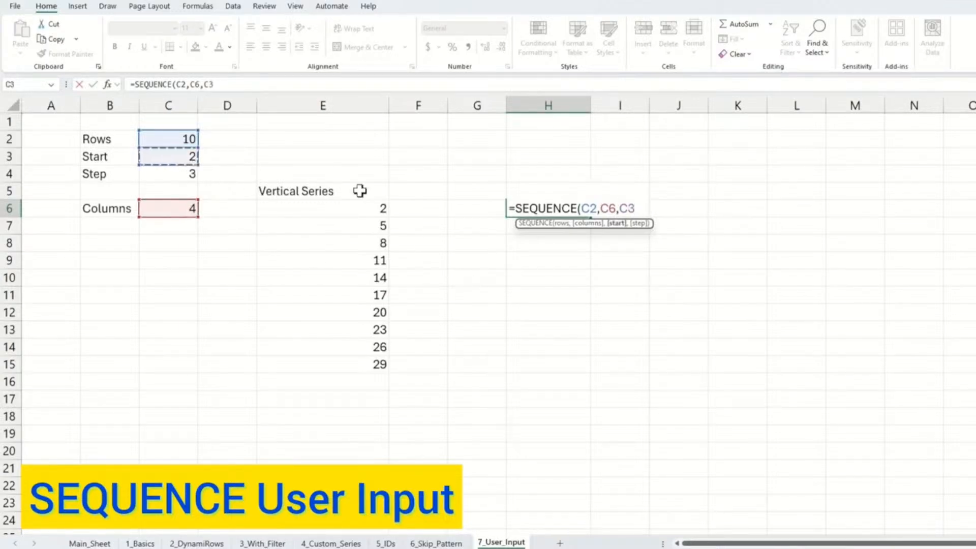
pyautogui.write(',')
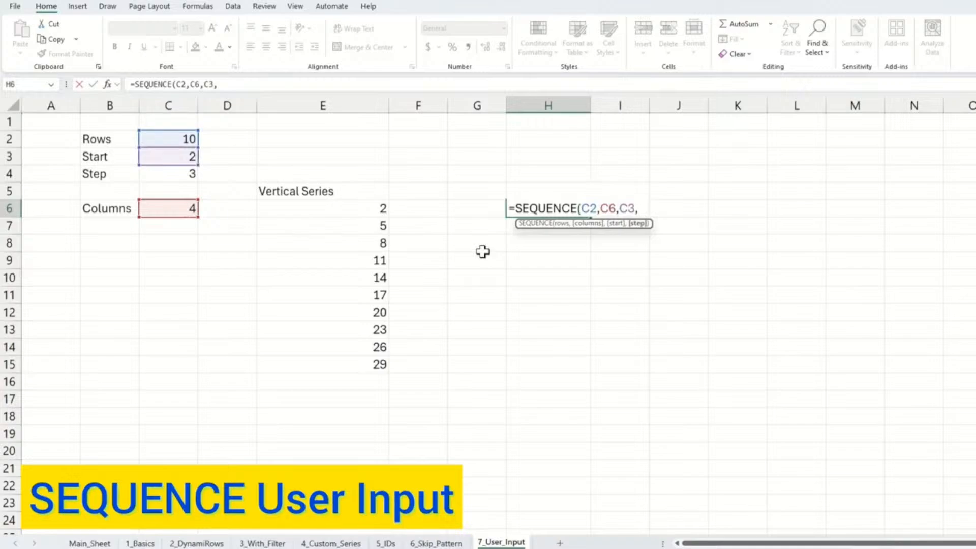
pyautogui.click(180, 175)
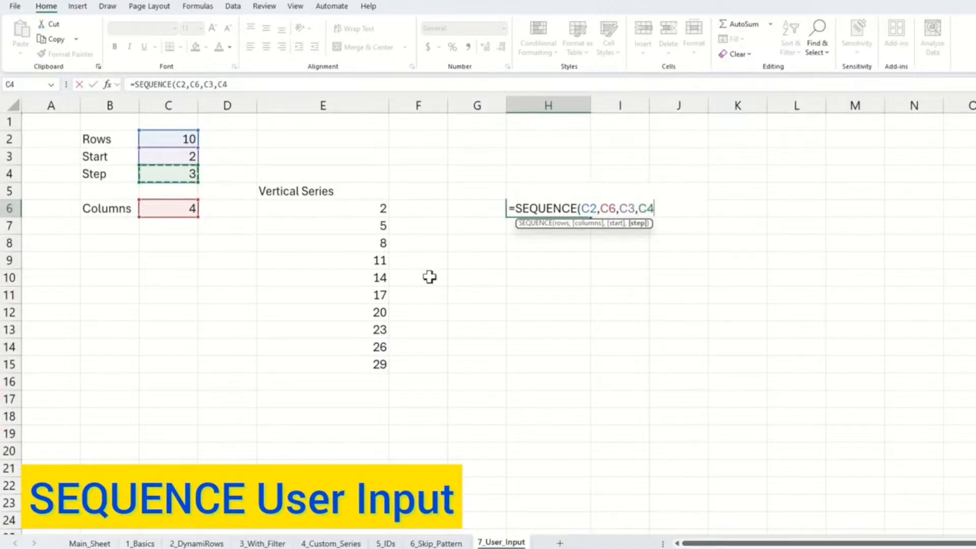
pyautogui.write(')')
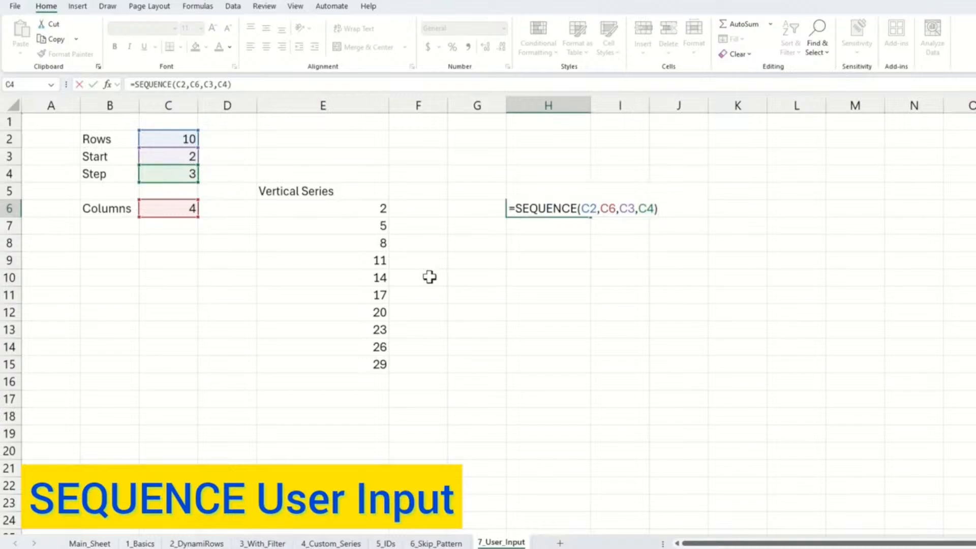
pyautogui.press('Return')
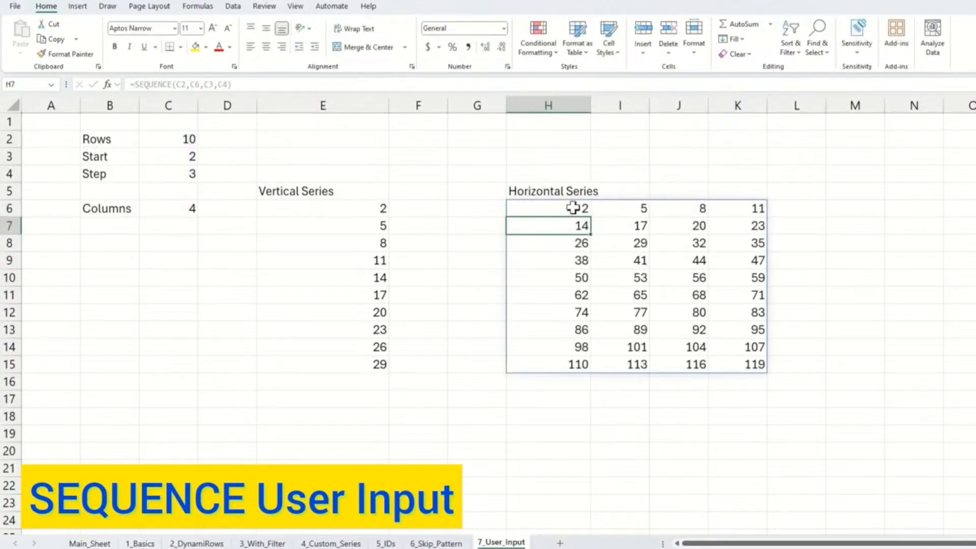
pyautogui.click(755, 397)
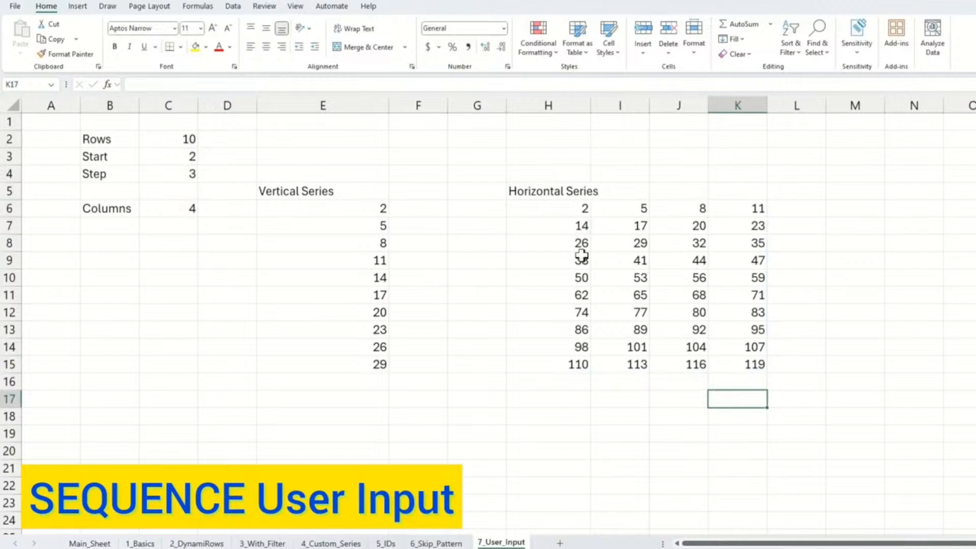
# - Change the series inputs to 15 rows, start 5, step 4 and 6 columns
pyautogui.click(166, 139)
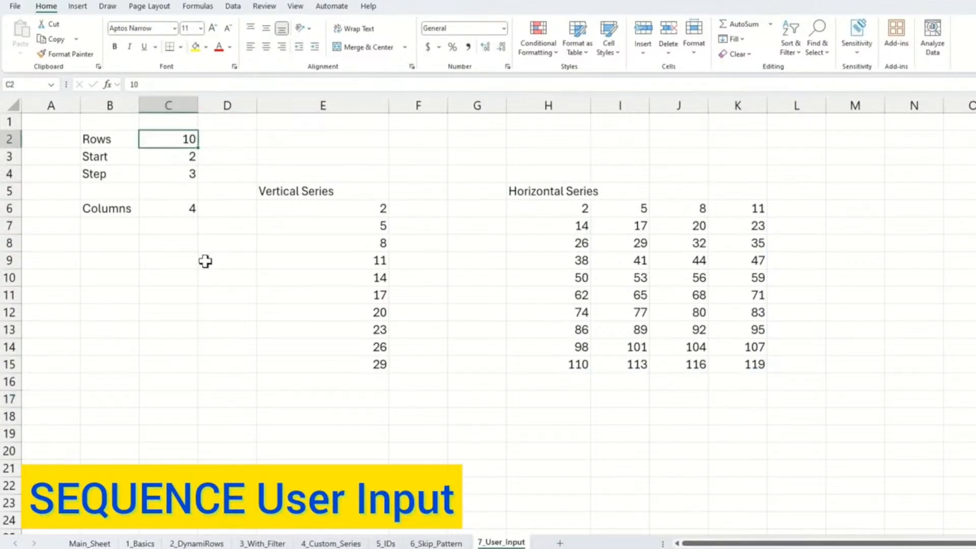
pyautogui.write('15')
pyautogui.press('Return')
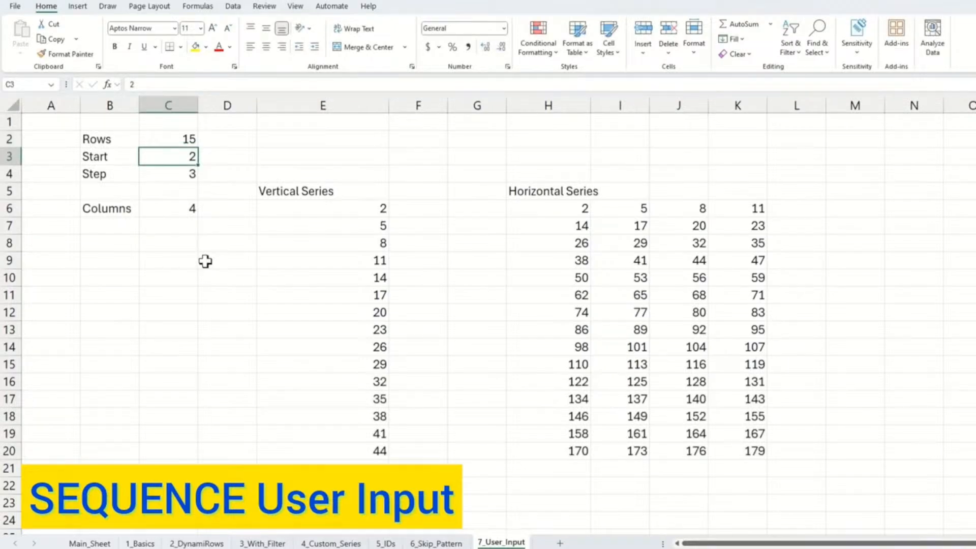
pyautogui.write('5')
pyautogui.press('Return')
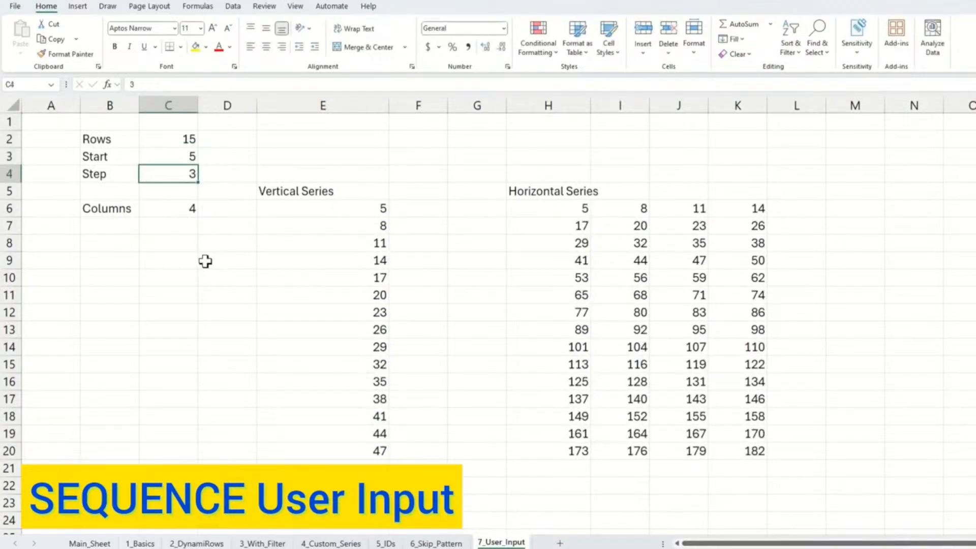
pyautogui.write('4')
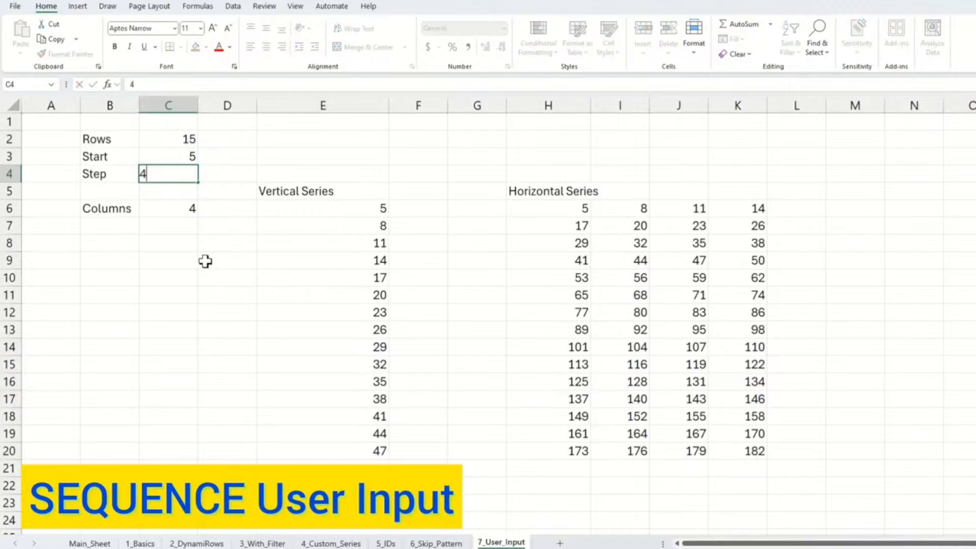
pyautogui.press('Return')
pyautogui.press('Down')
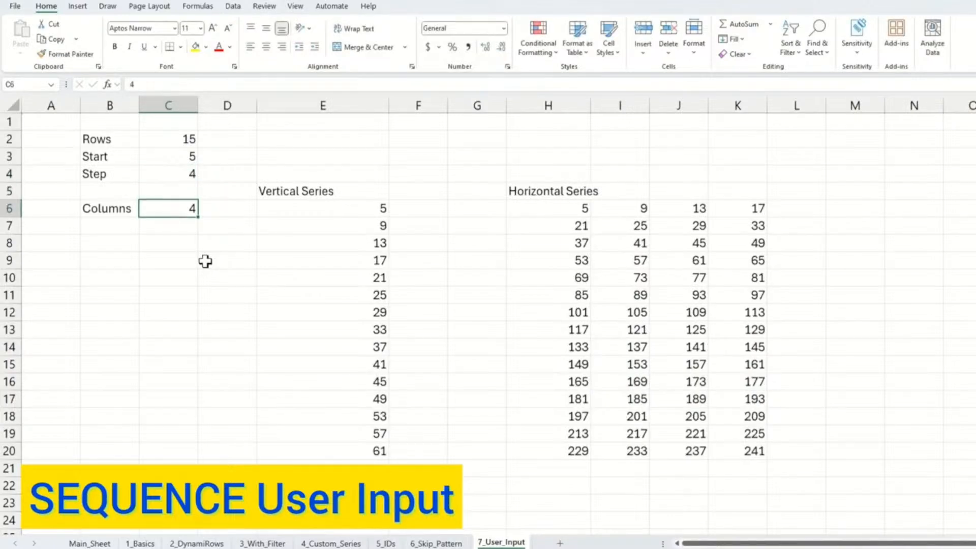
pyautogui.write('6')
pyautogui.press('Return')
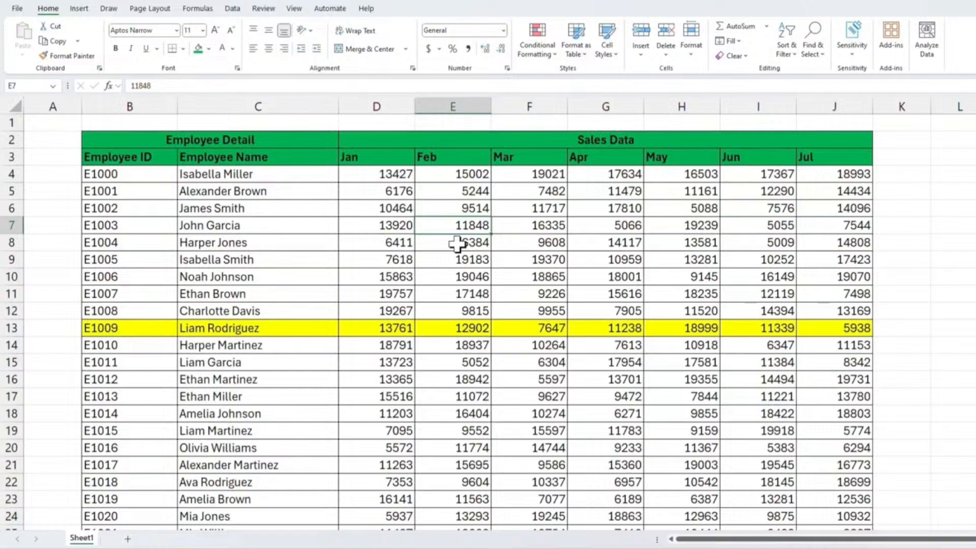
# - In the employee sales workbook, select cells in different rows to examine how the row highlight follows the active cell
pyautogui.click(457, 243)
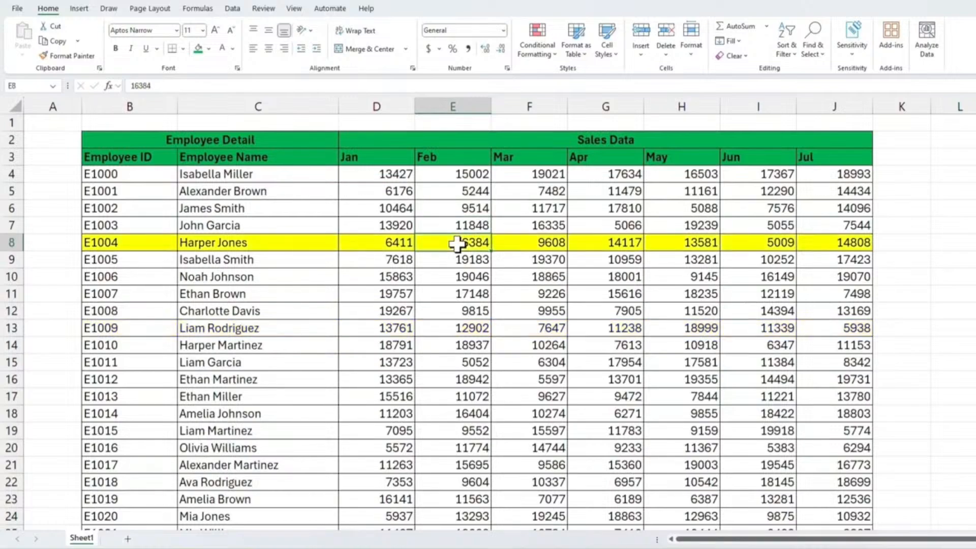
pyautogui.click(447, 332)
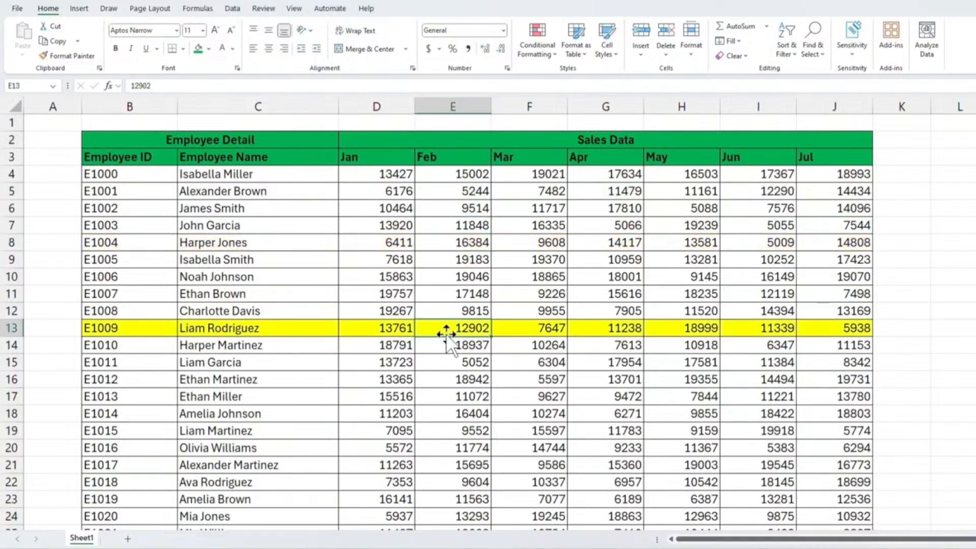
pyautogui.click(432, 431)
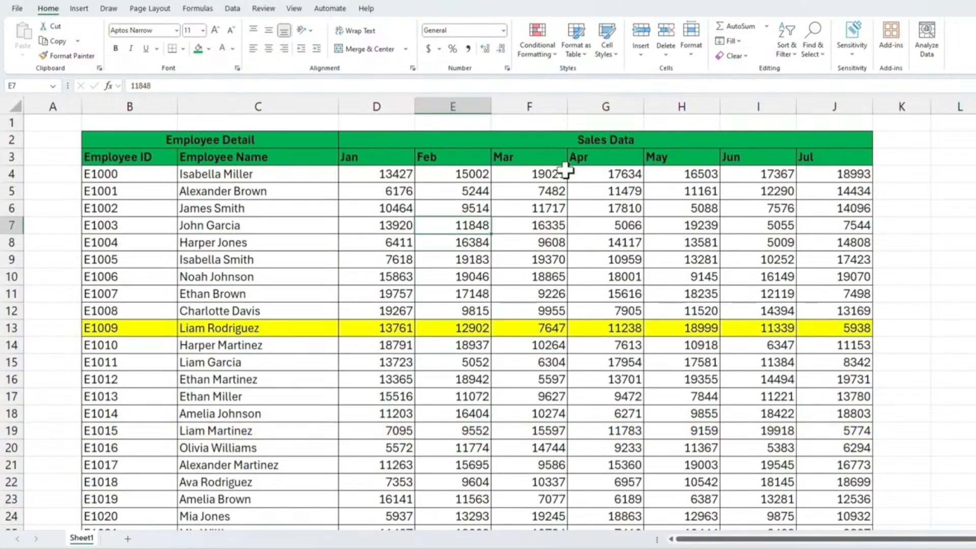
pyautogui.click(447, 243)
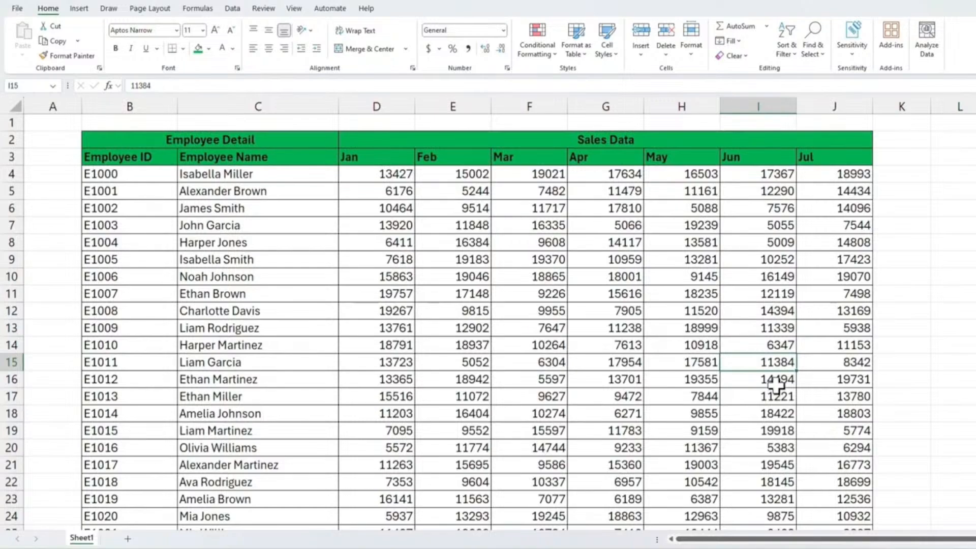
# - Select the whole employee sales table and start a formula-based conditional formatting rule with =row()=cell("row")
pyautogui.click(591, 330)
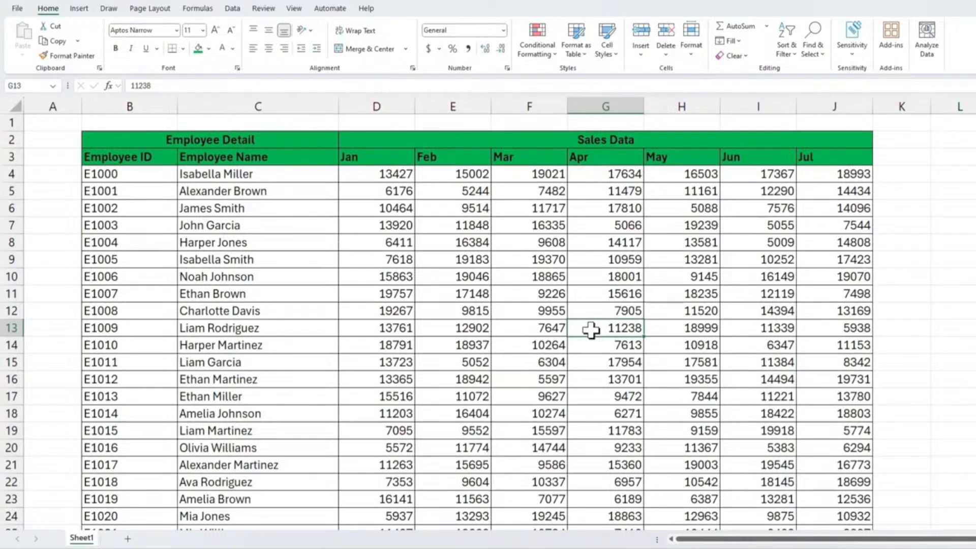
pyautogui.hotkey('ctrl', 'a')
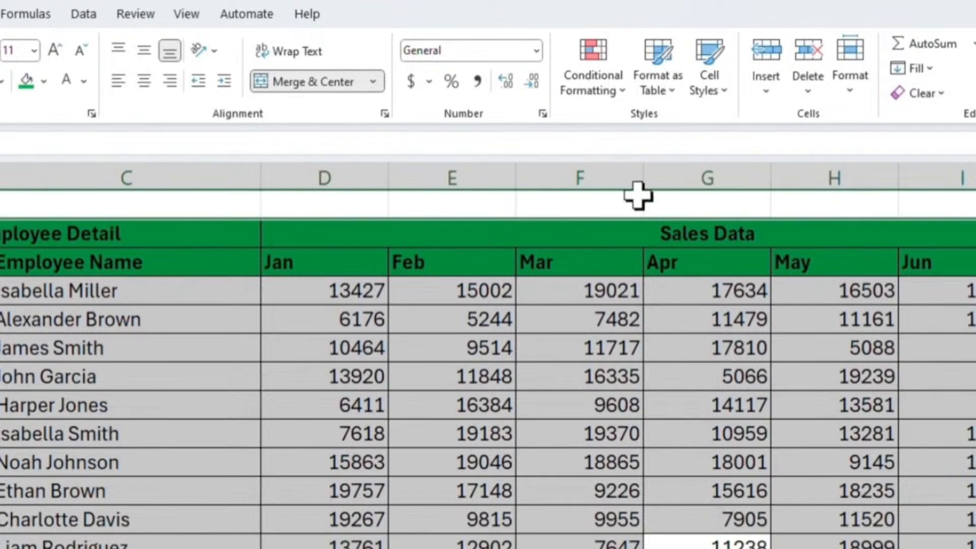
pyautogui.click(601, 94)
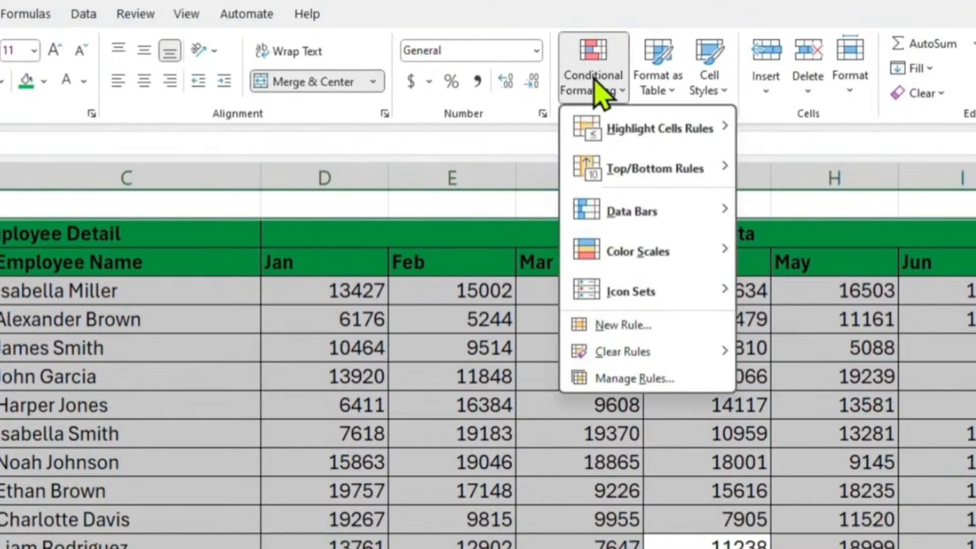
pyautogui.click(622, 326)
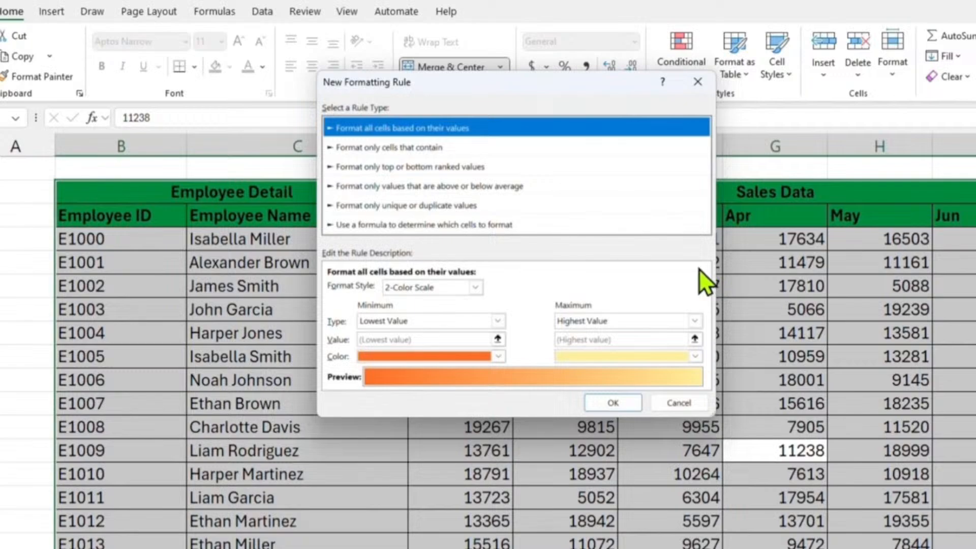
pyautogui.click(477, 225)
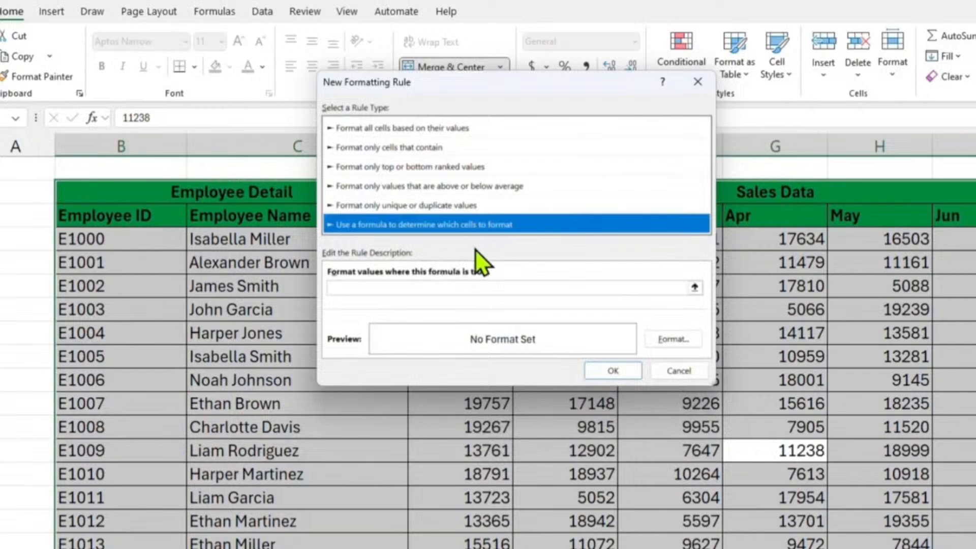
pyautogui.click(457, 286)
pyautogui.click(454, 287)
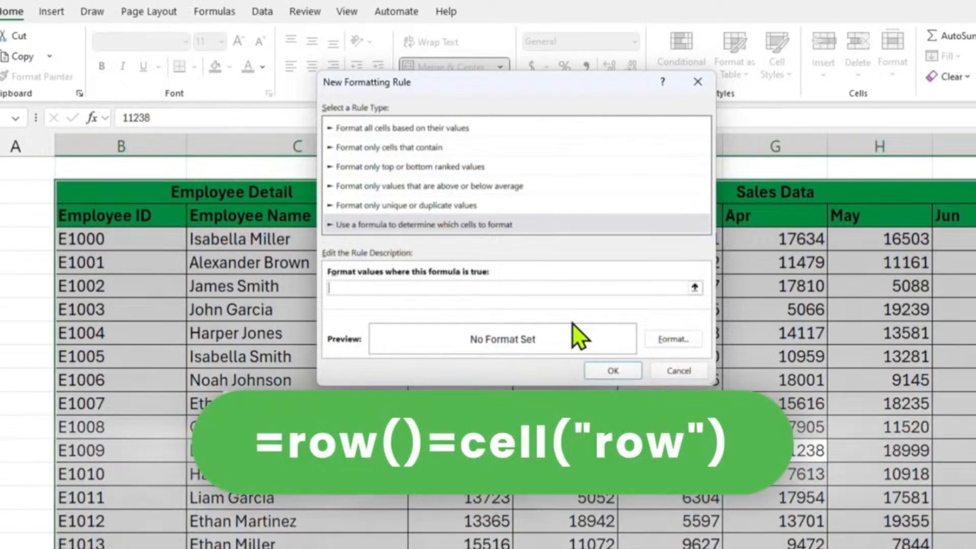
pyautogui.write('=row')
pyautogui.write('()=cell("row")')
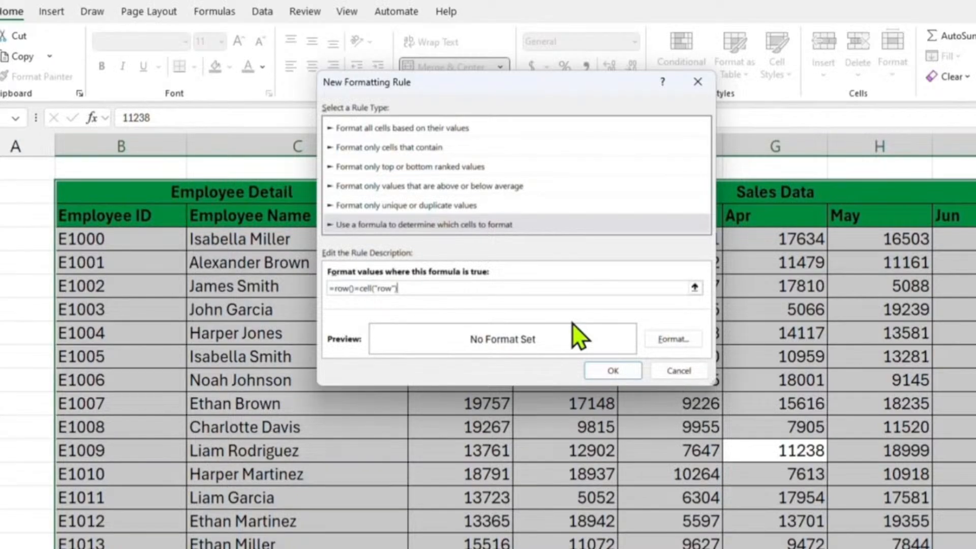
# - Give the conditional formatting rule a yellow fill and apply it to the table
pyautogui.click(677, 341)
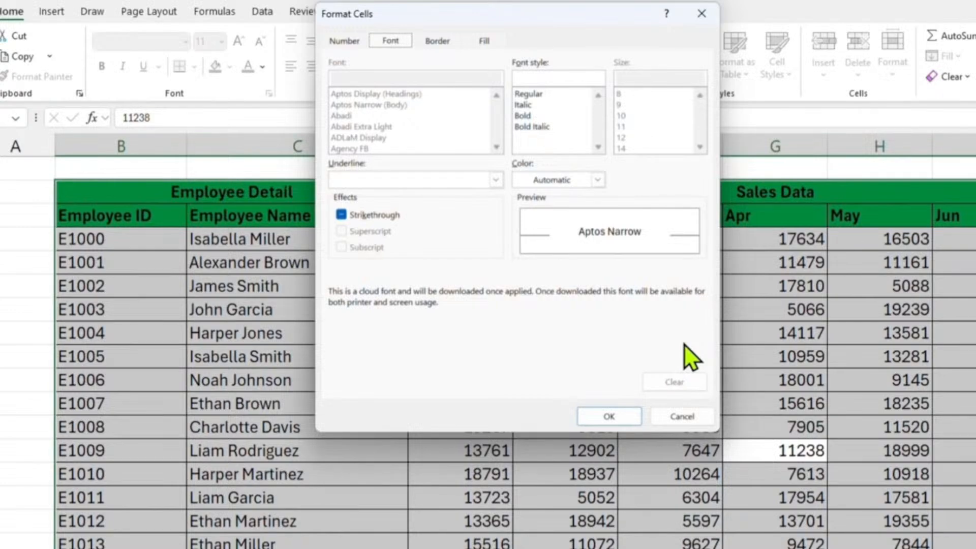
pyautogui.click(481, 43)
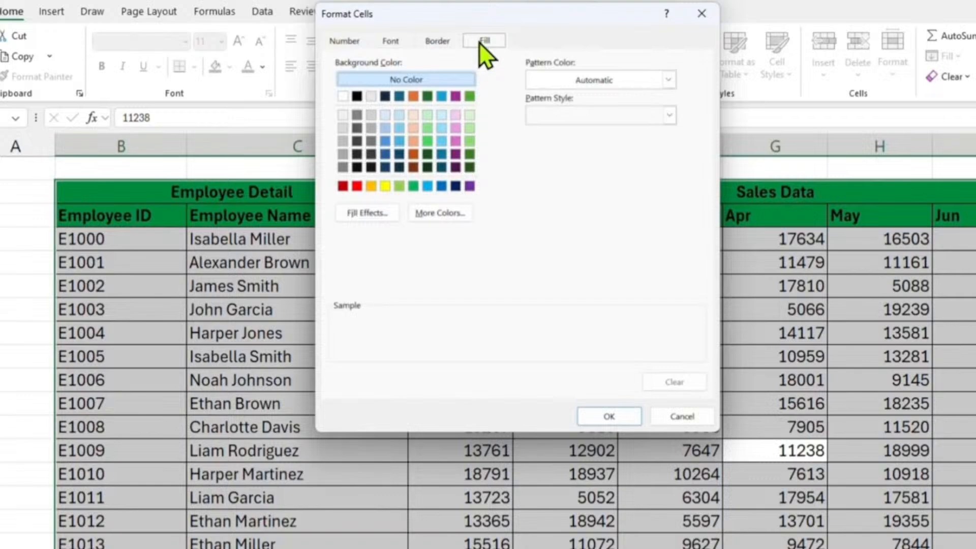
pyautogui.click(357, 187)
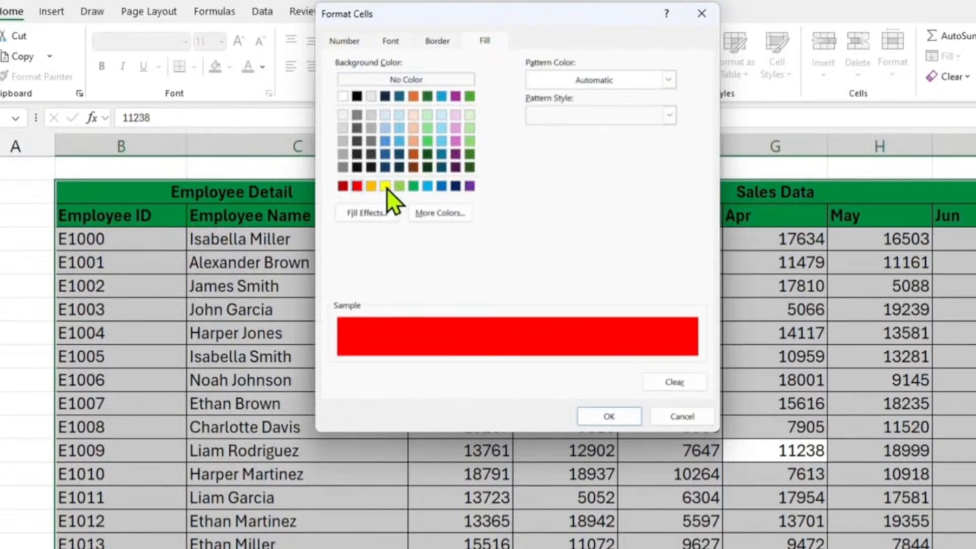
pyautogui.click(386, 187)
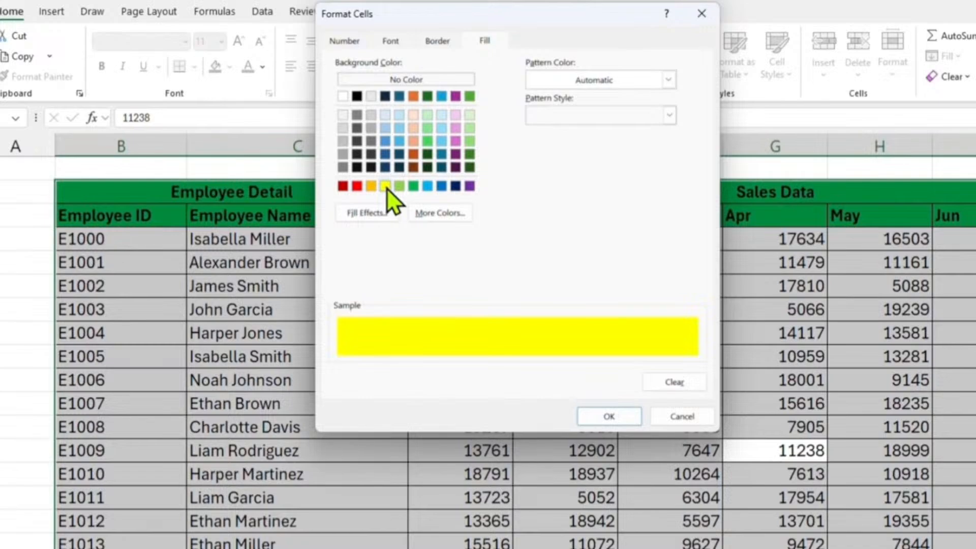
pyautogui.click(608, 421)
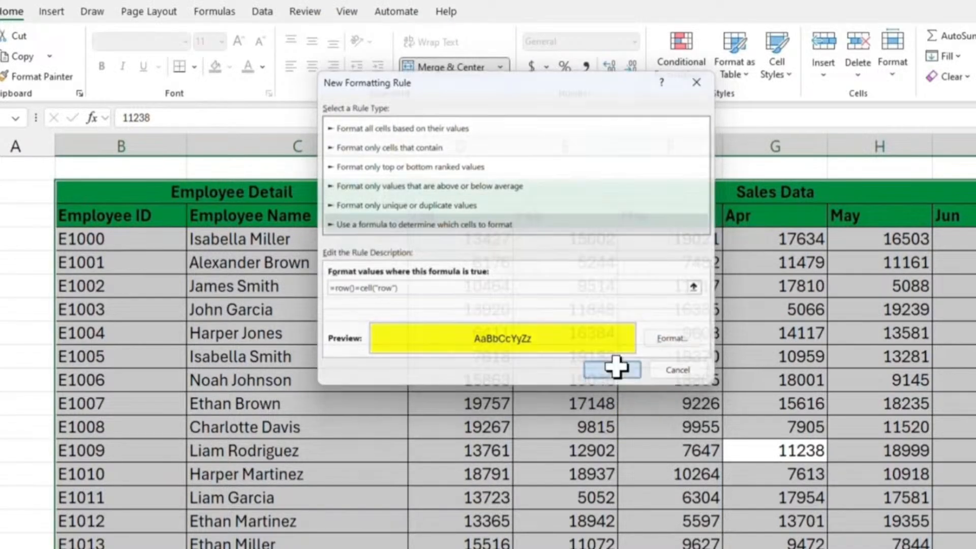
pyautogui.click(617, 369)
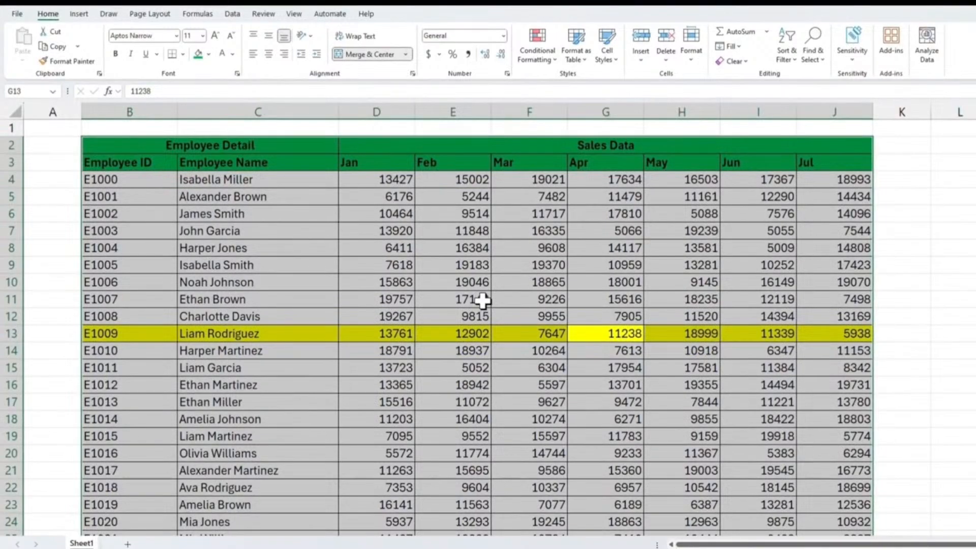
# - Select cells in rows 17, 9 and 7 of the sales table to check whether the yellow row highlight moves
pyautogui.click(431, 399)
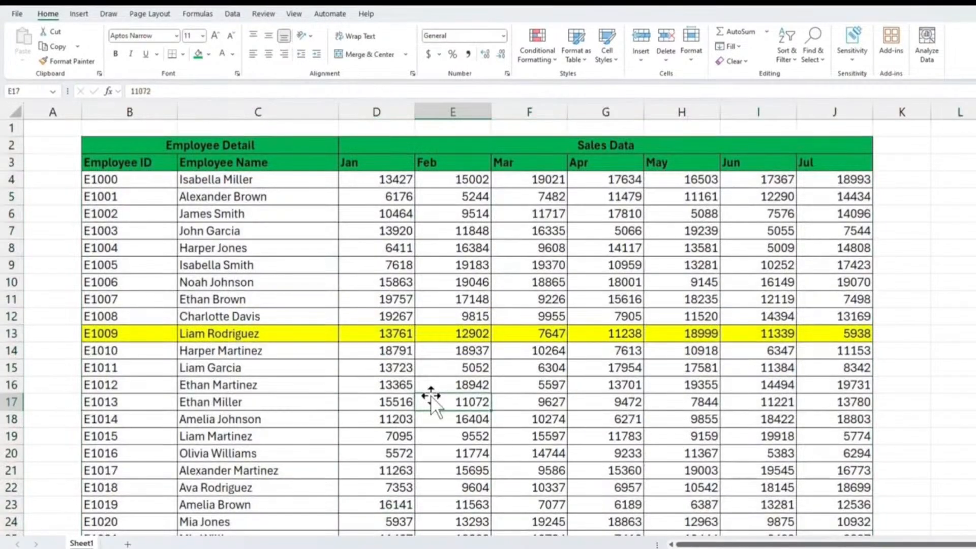
pyautogui.click(381, 265)
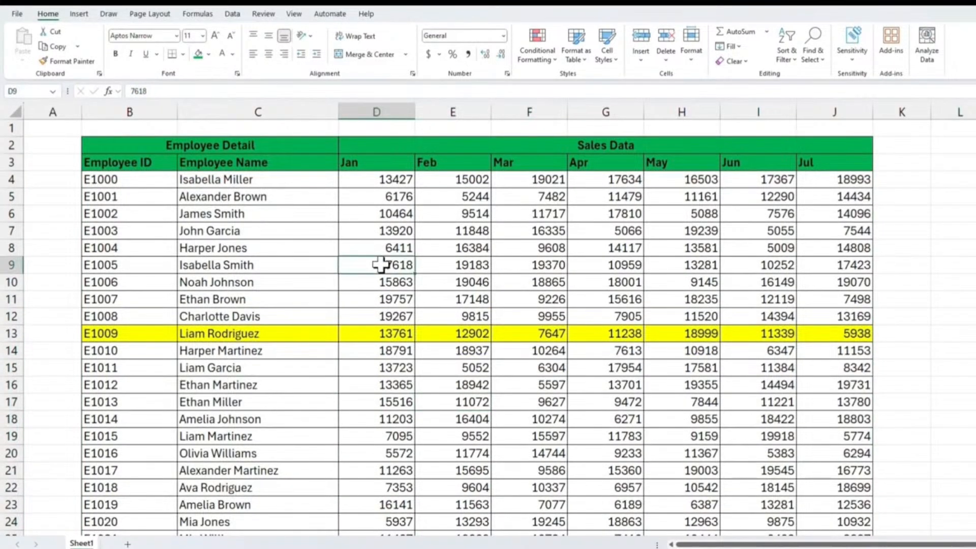
pyautogui.click(460, 227)
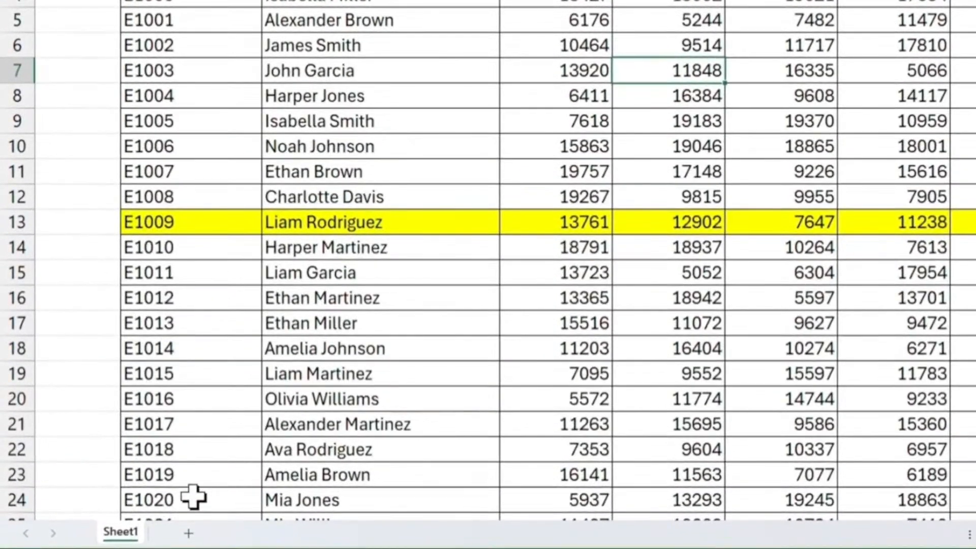
# - Open the code module of Sheet1 and create an empty Worksheet_SelectionChange procedure in it
pyautogui.rightClick(132, 538)
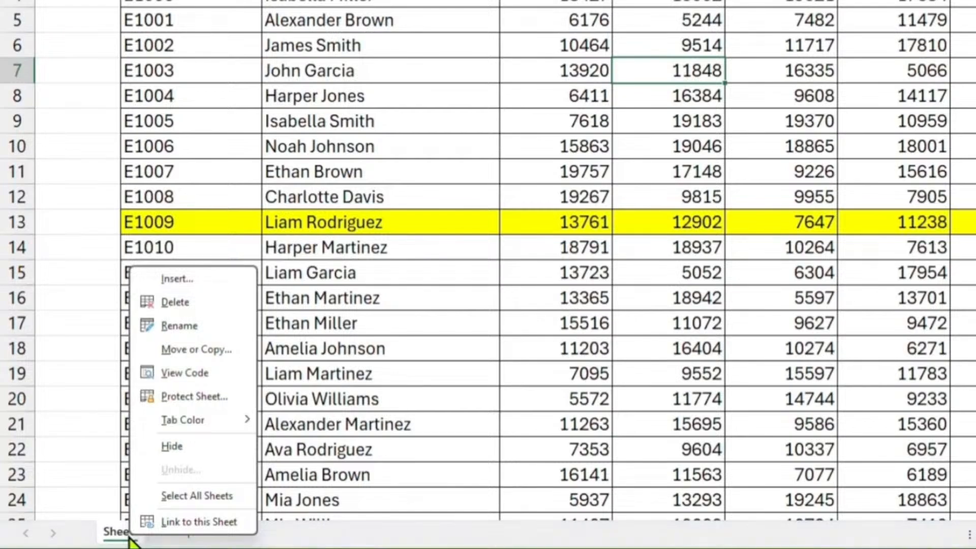
pyautogui.click(188, 373)
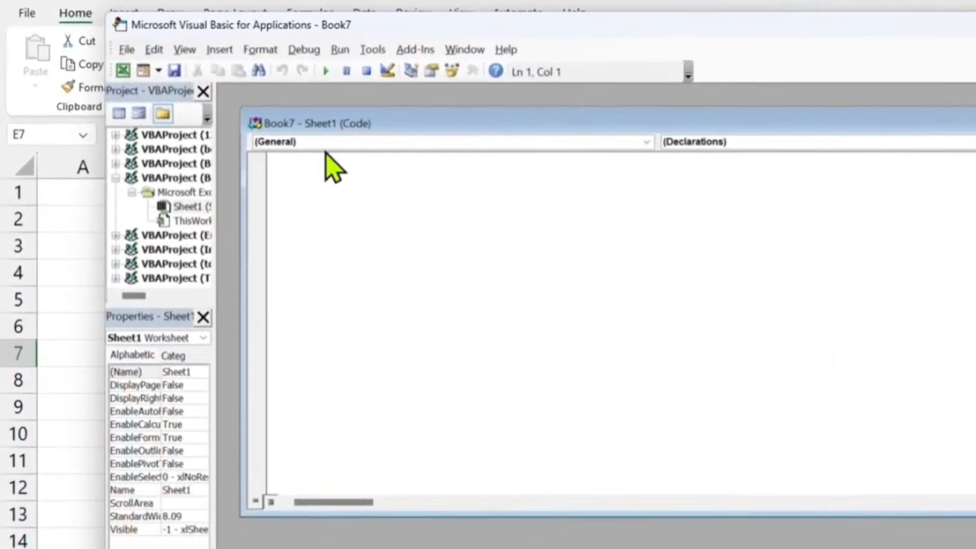
pyautogui.click(325, 144)
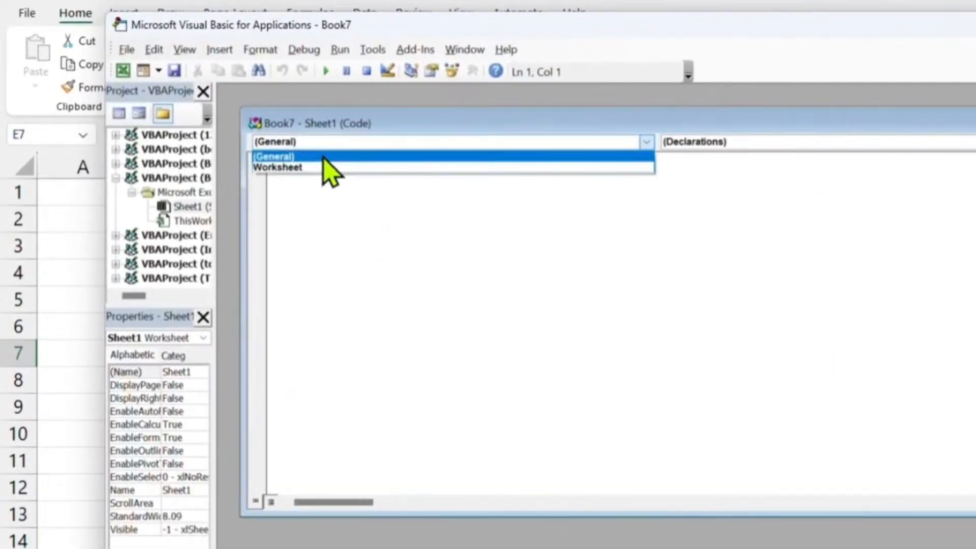
pyautogui.click(319, 169)
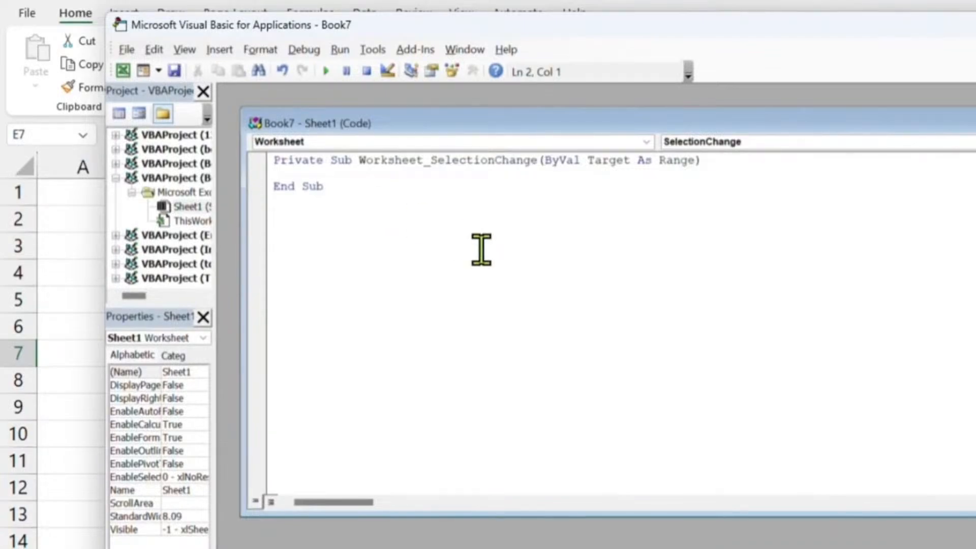
# - Add the line target.calculate to the SelectionChange procedure and close the Visual Basic editor
pyautogui.write('target.calccul')
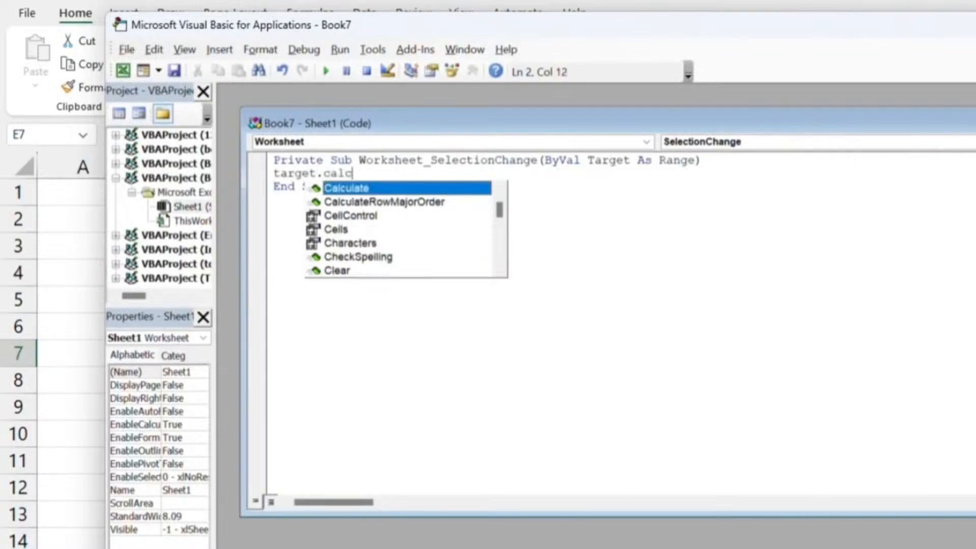
pyautogui.press('BackSpace')
pyautogui.press('BackSpace')
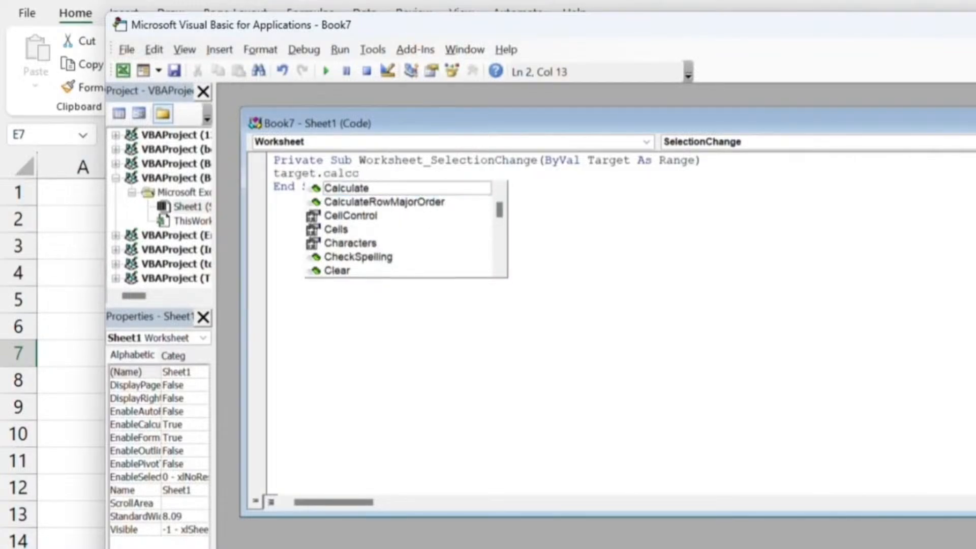
pyautogui.press('BackSpace')
pyautogui.write('ulate')
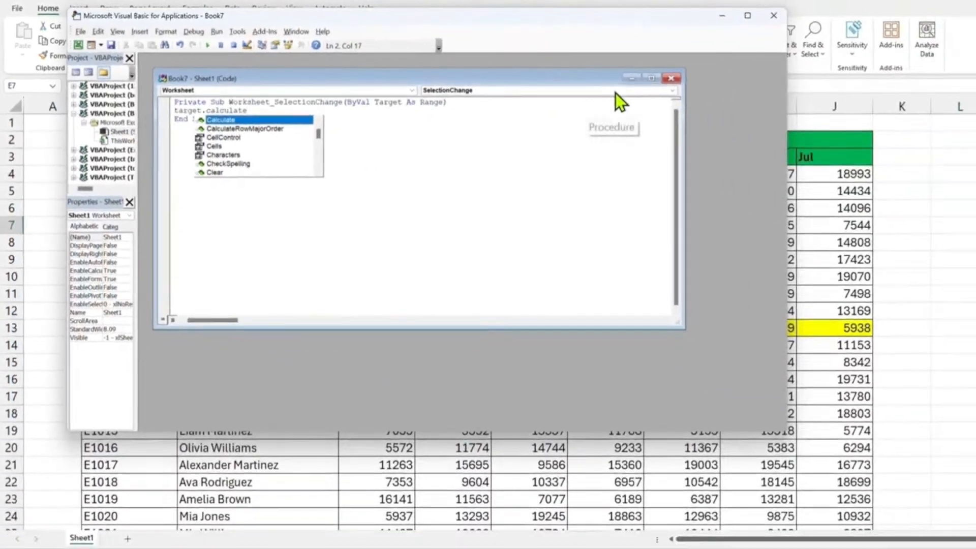
pyautogui.click(669, 77)
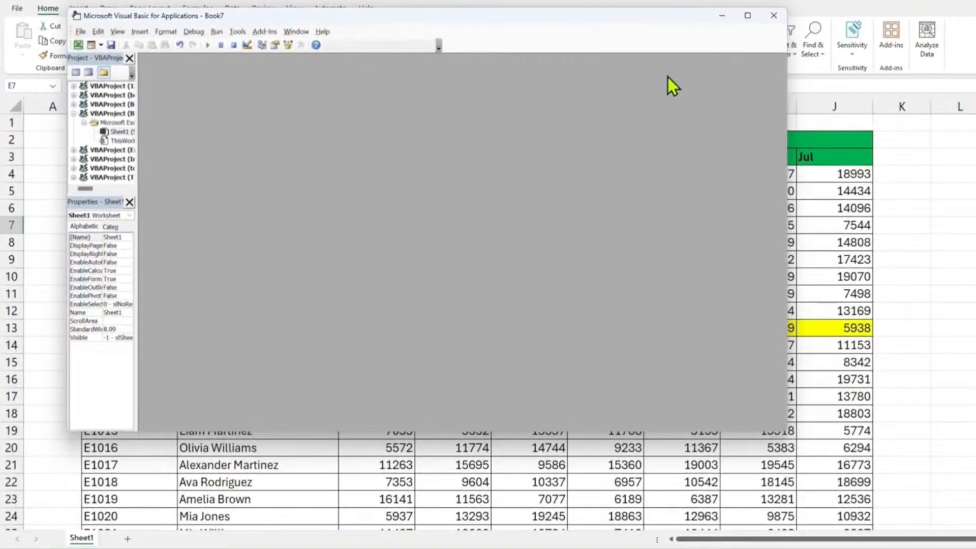
pyautogui.click(774, 16)
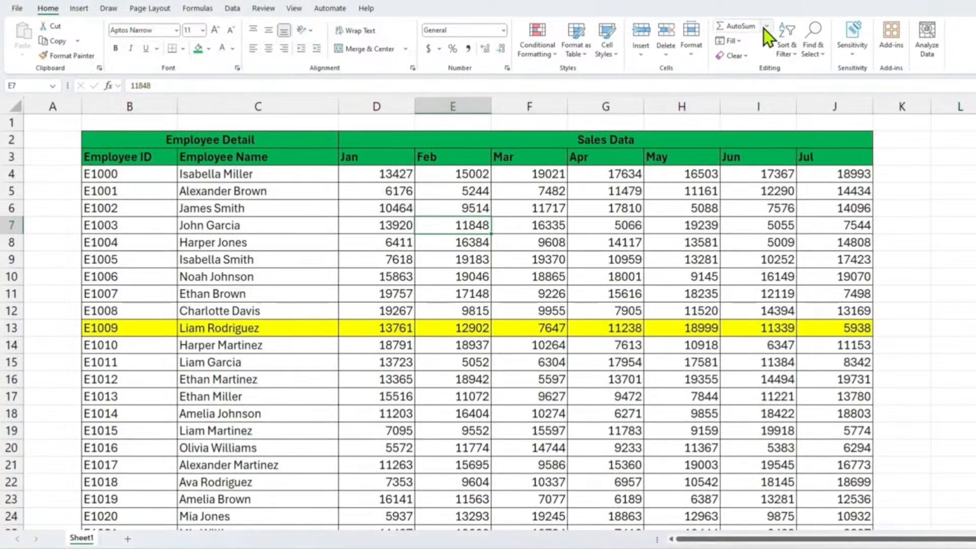
# - Select cells in various rows and columns of the sales table to test that the highlight follows the active row
pyautogui.click(454, 243)
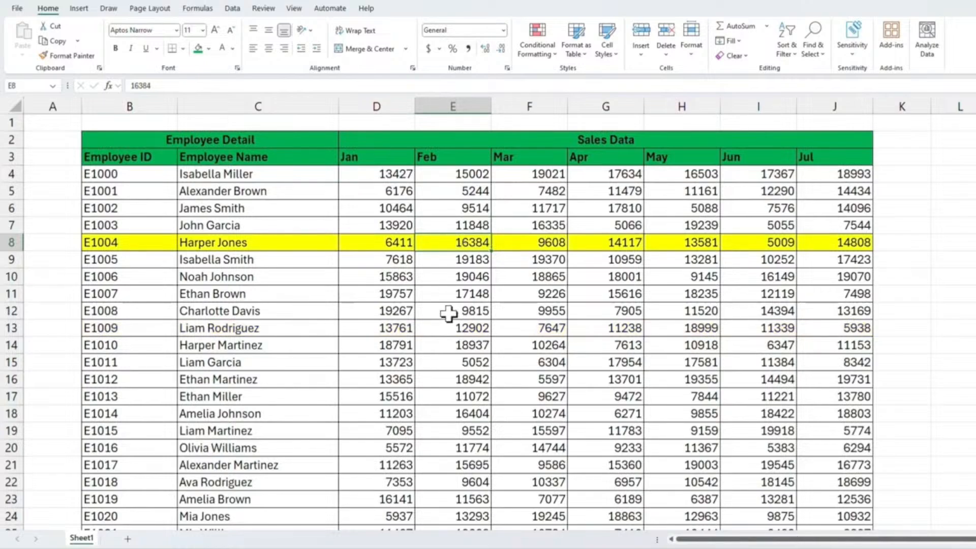
pyautogui.click(446, 333)
pyautogui.click(431, 431)
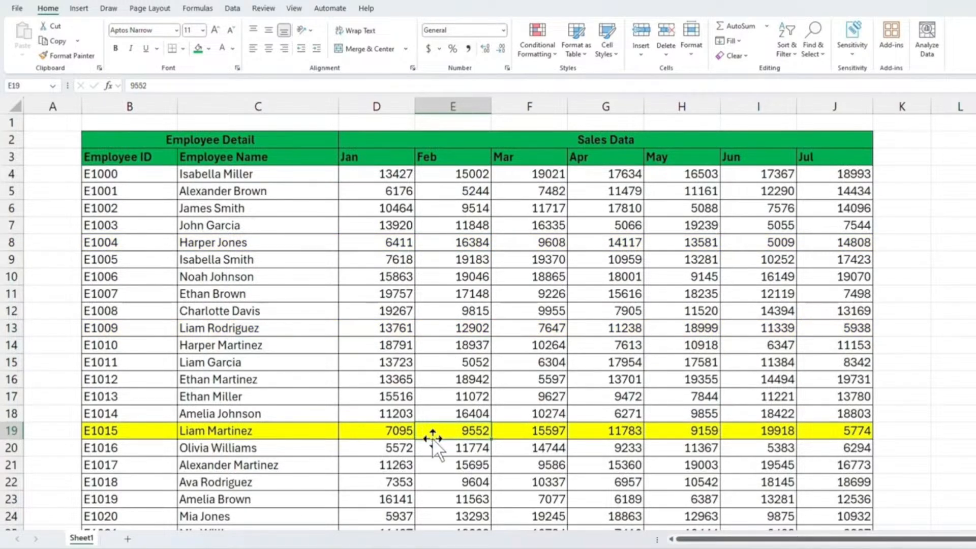
pyautogui.click(543, 484)
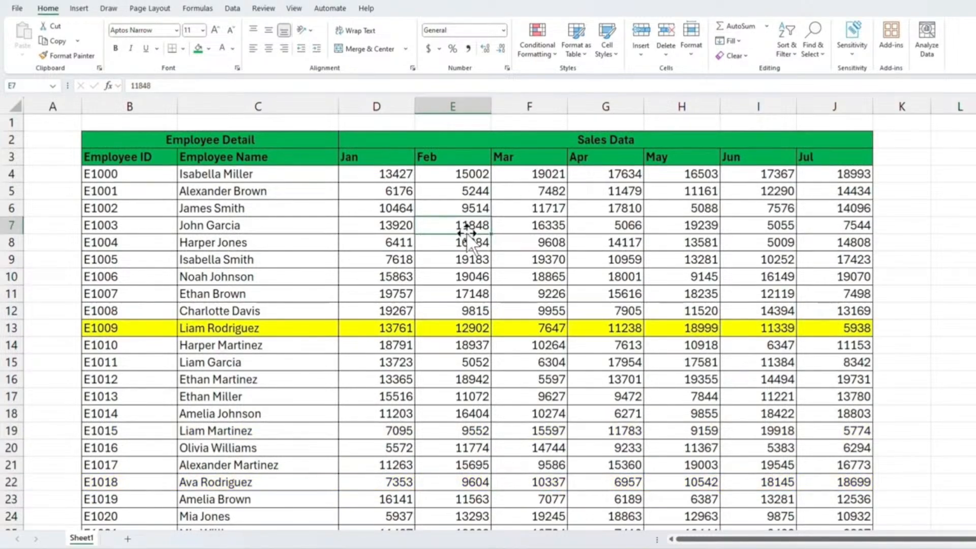
pyautogui.click(464, 238)
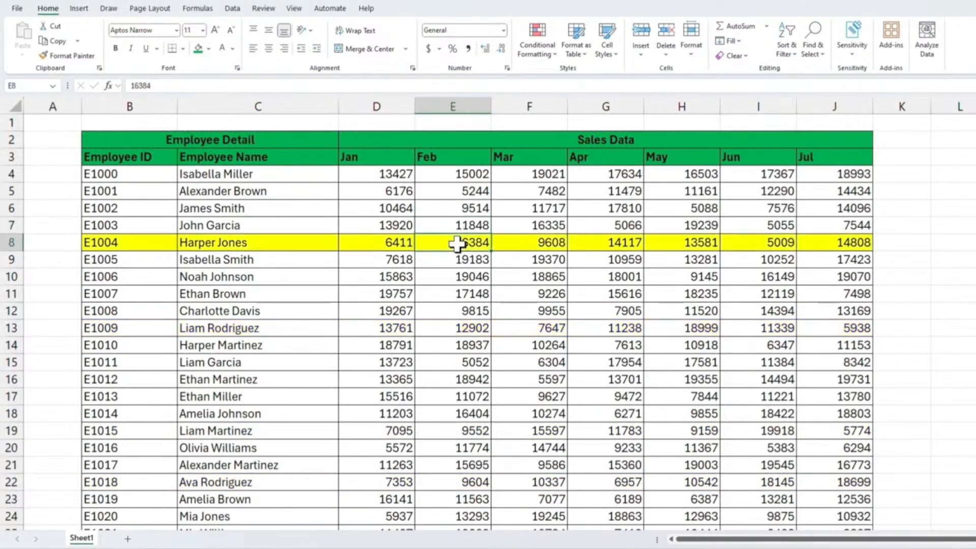
pyautogui.click(446, 333)
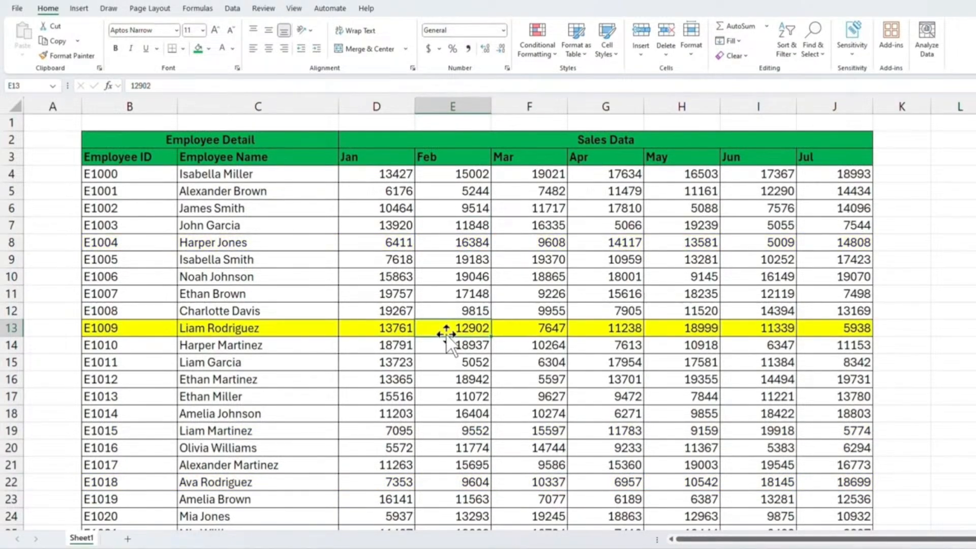
pyautogui.click(434, 429)
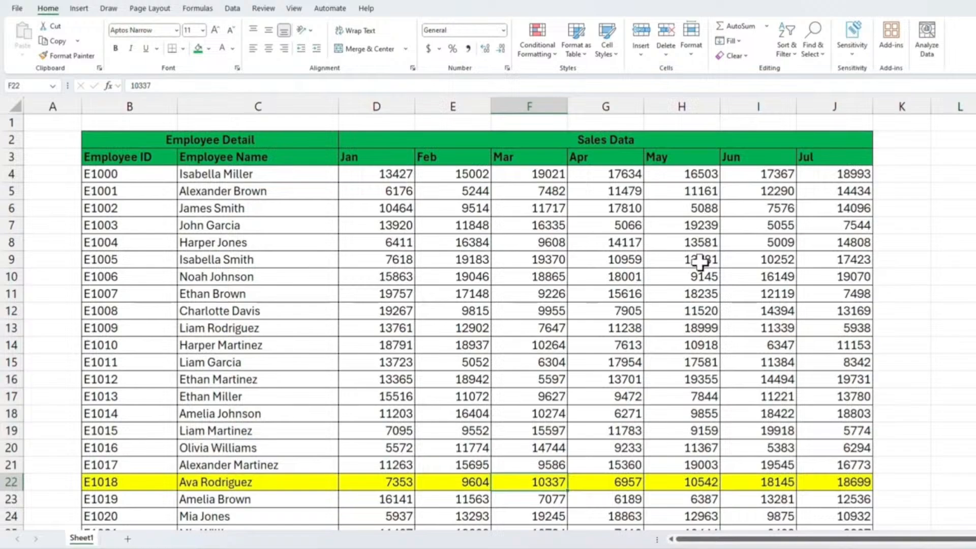
pyautogui.click(701, 262)
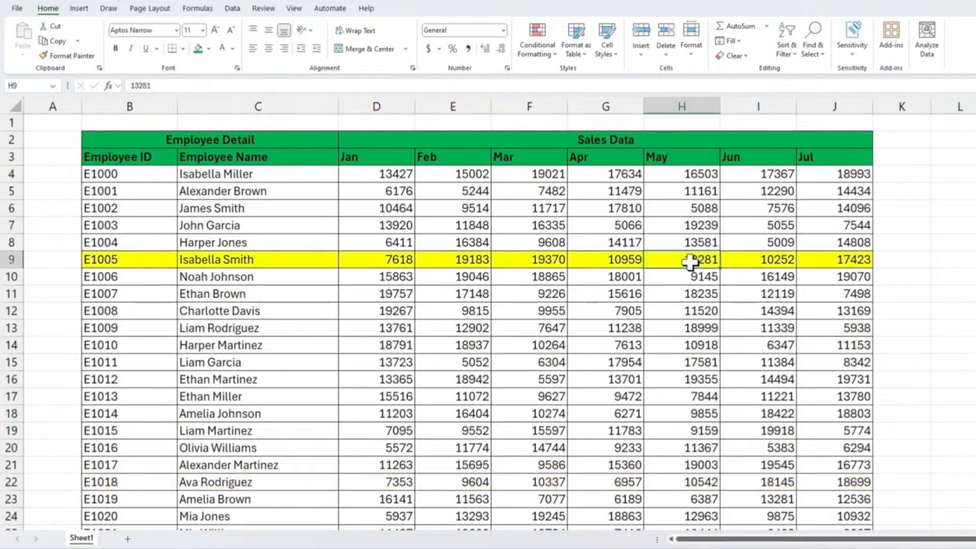
pyautogui.click(393, 207)
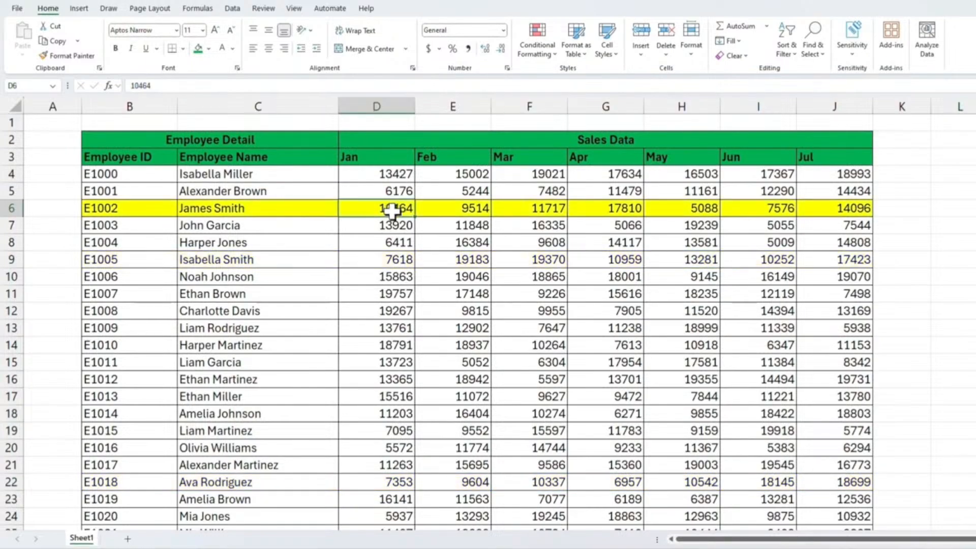
pyautogui.click(384, 413)
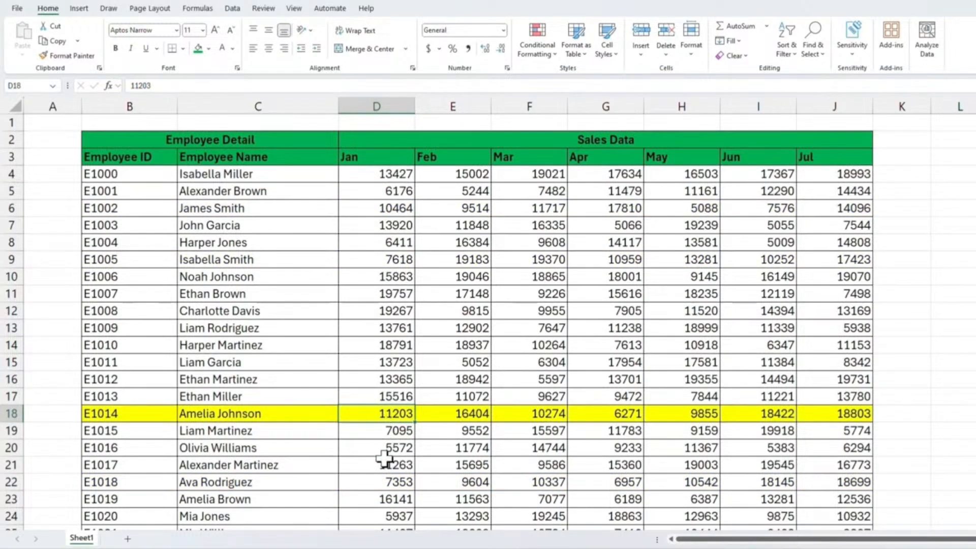
pyautogui.click(382, 482)
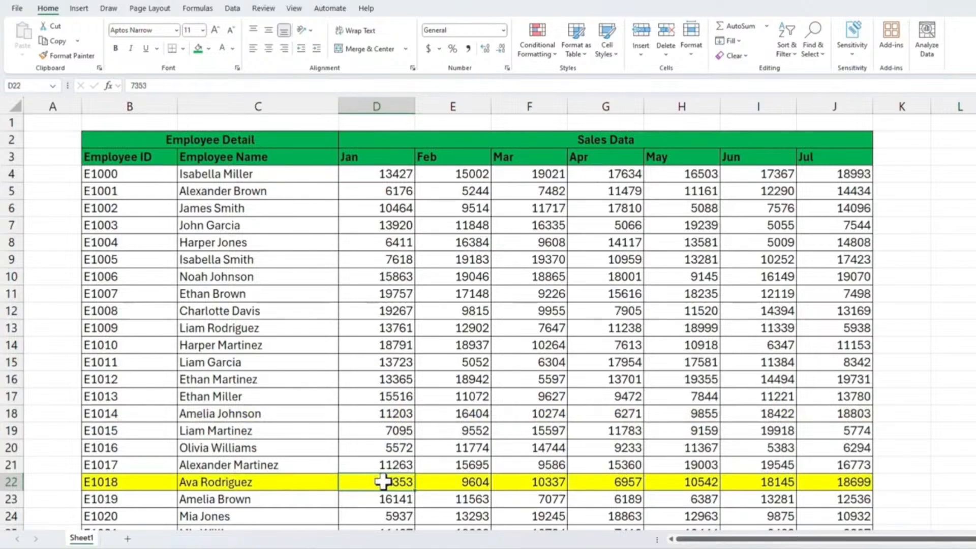
pyautogui.click(594, 380)
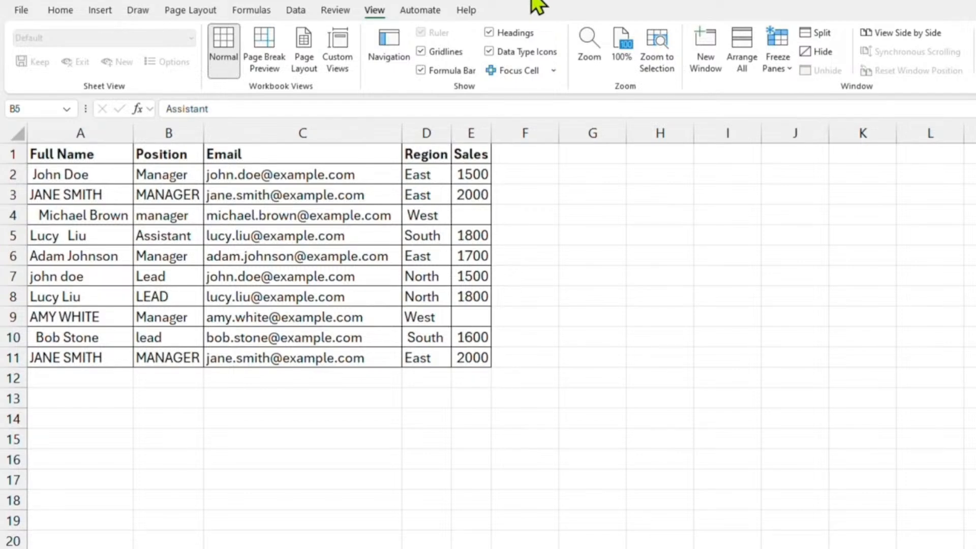
# - In the contact list with full names and positions, insert a column before Position and head it Trimmed Full Name
pyautogui.click(487, 227)
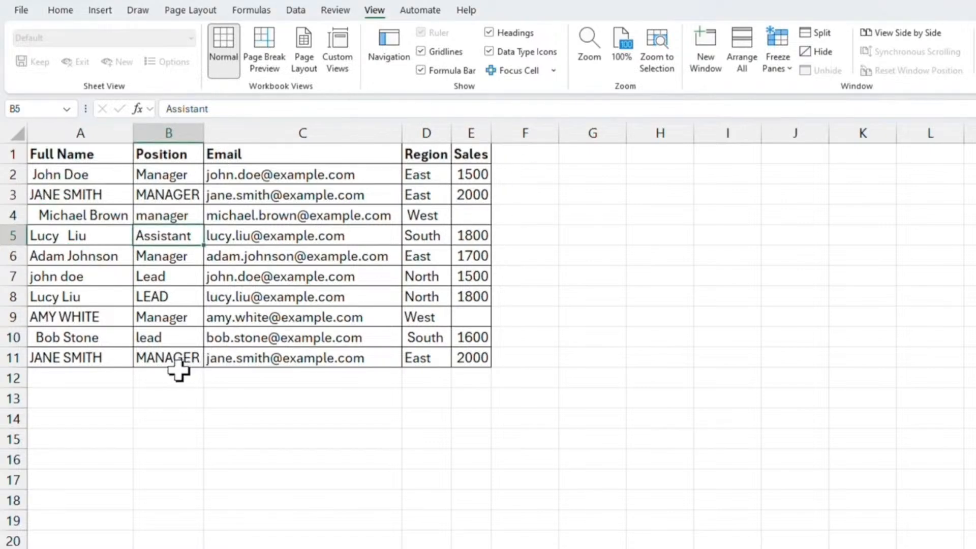
pyautogui.click(163, 128)
pyautogui.rightClick(164, 131)
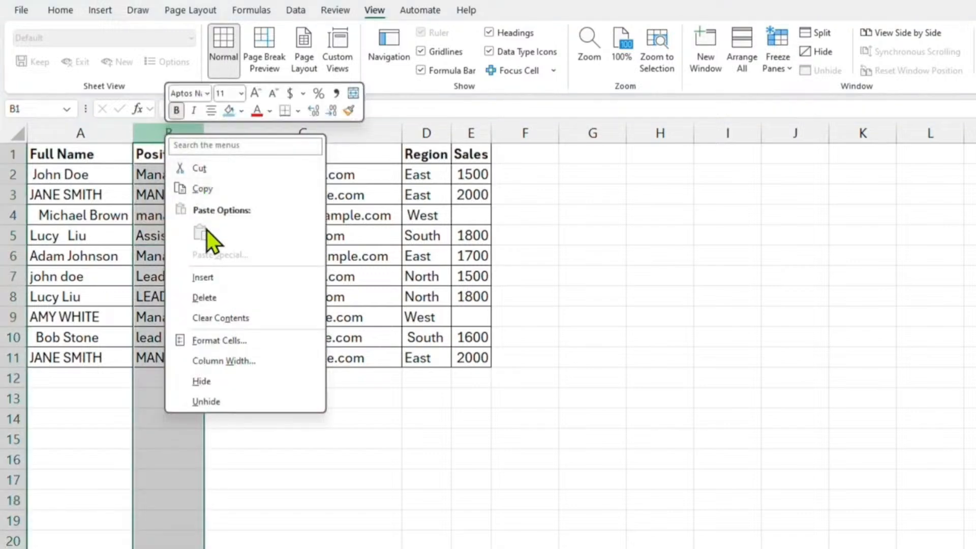
pyautogui.click(208, 279)
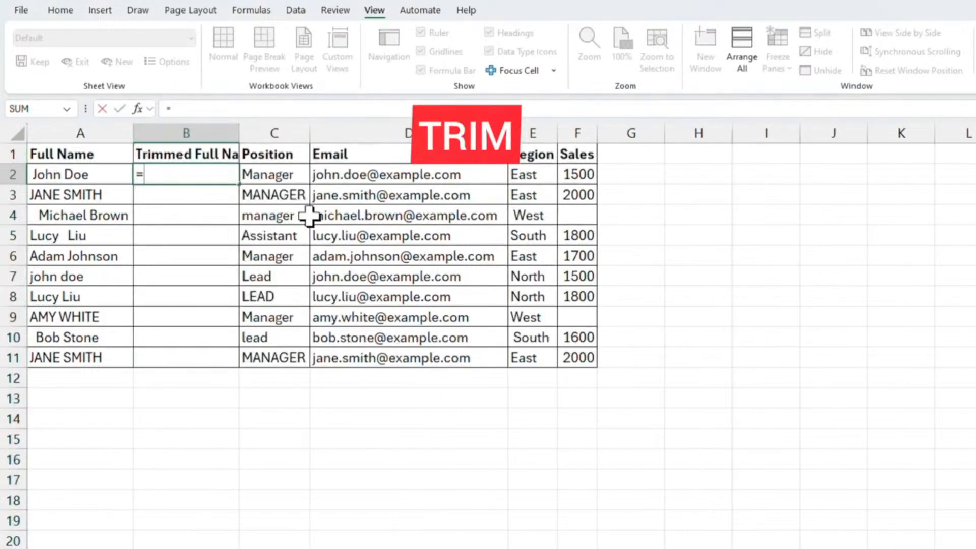
# - Enter =TRIM(A2) in B2 and fill the formula down the Trimmed Full Name column to row 11
pyautogui.write('=trim(')
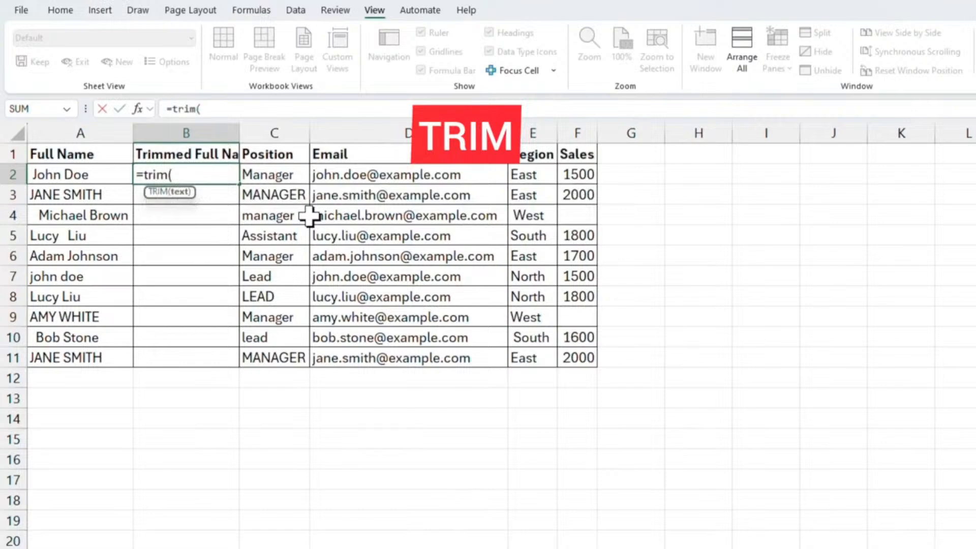
pyautogui.press('Left')
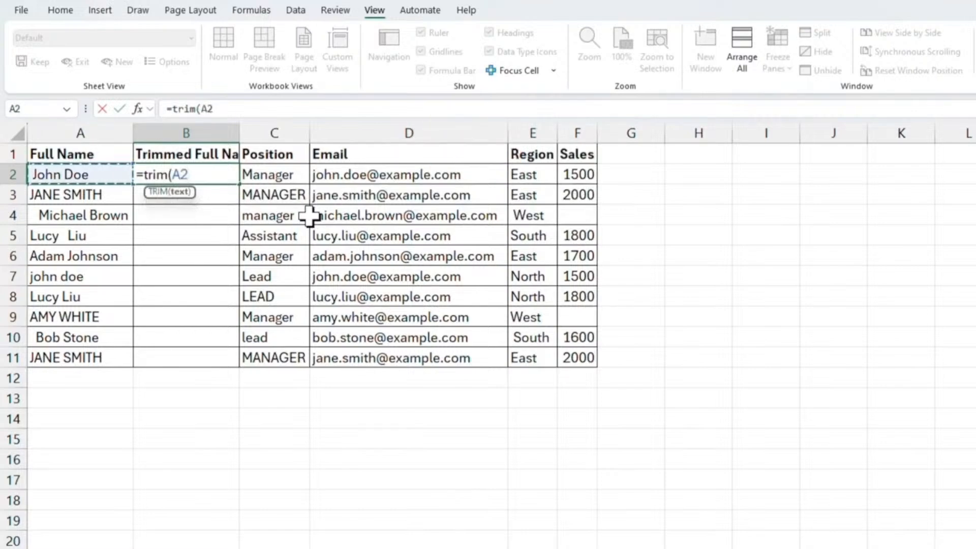
pyautogui.write(')')
pyautogui.press('Return')
pyautogui.click(231, 177)
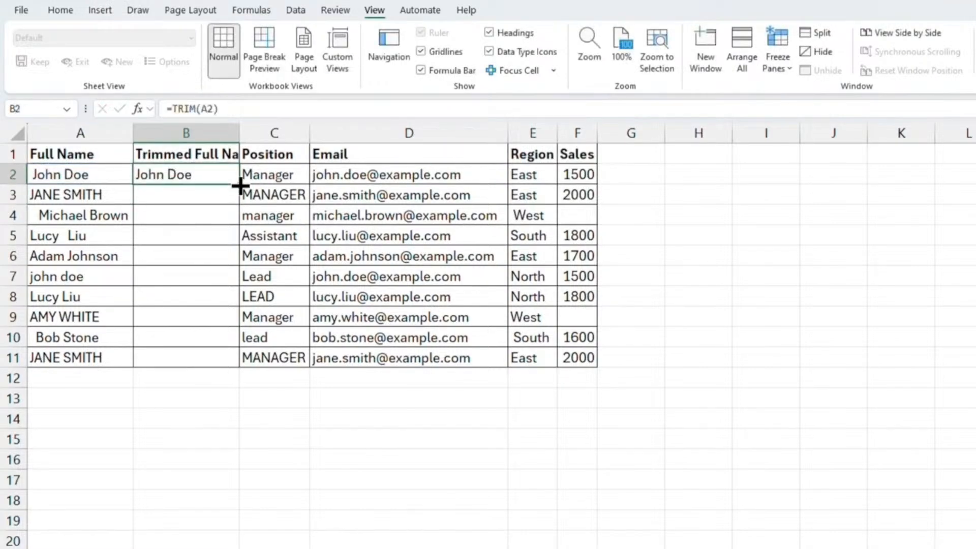
pyautogui.doubleClick(239, 184)
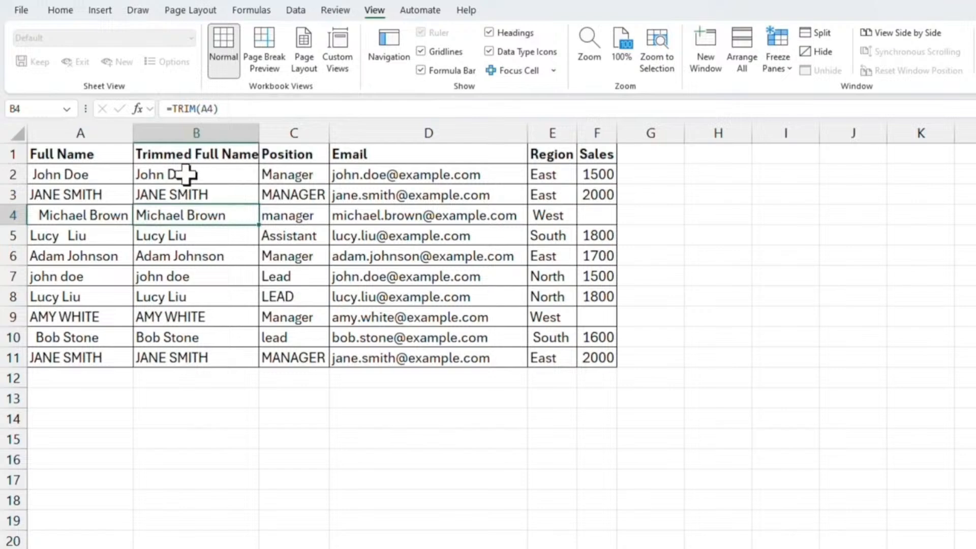
# - Convert the Trimmed Full Name column's formulas to static text by copying the column and pasting it over itself as values
pyautogui.click(218, 179)
pyautogui.click(222, 179)
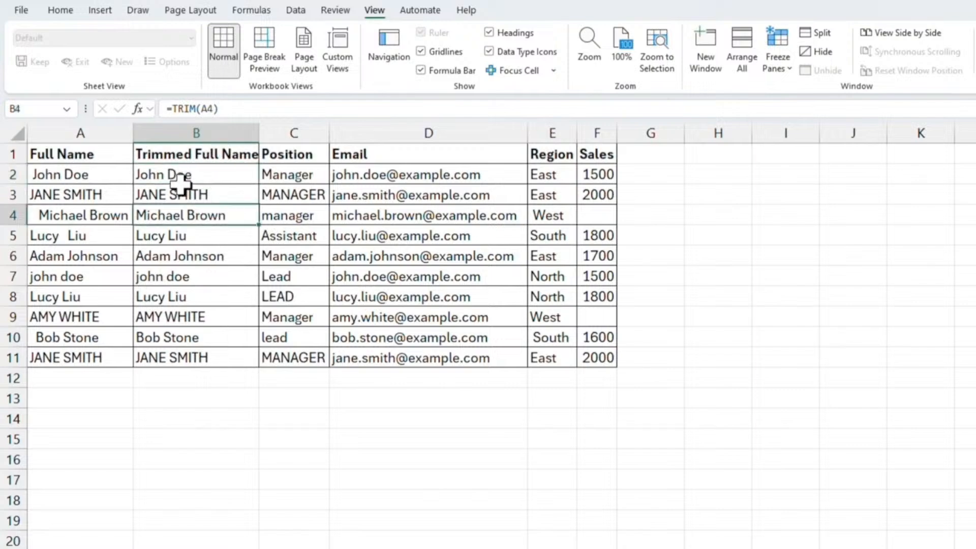
pyautogui.click(220, 179)
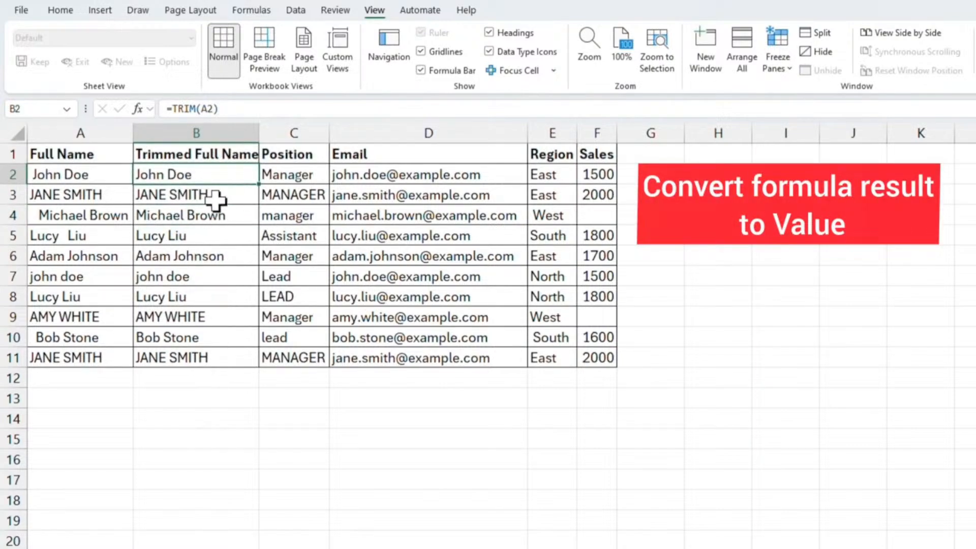
pyautogui.click(218, 128)
pyautogui.rightClick(218, 134)
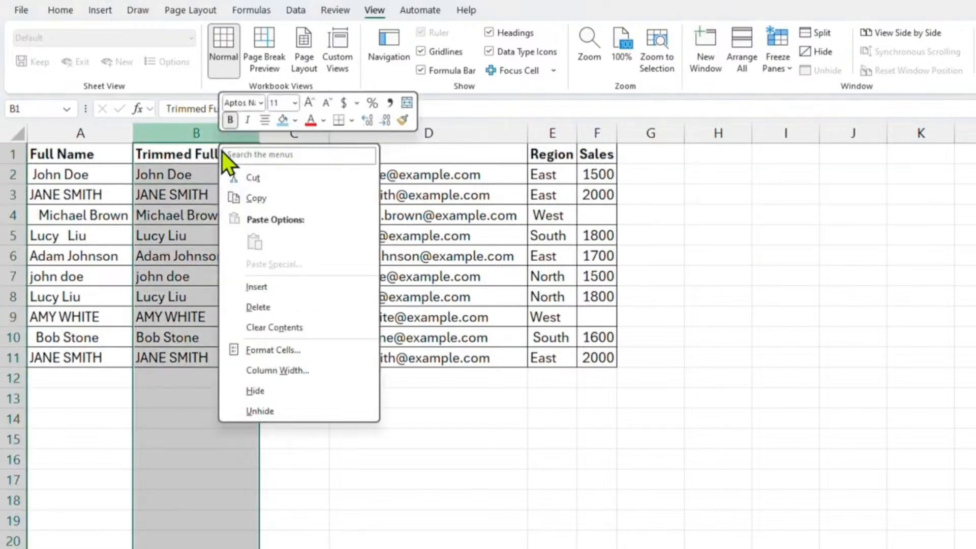
pyautogui.click(252, 200)
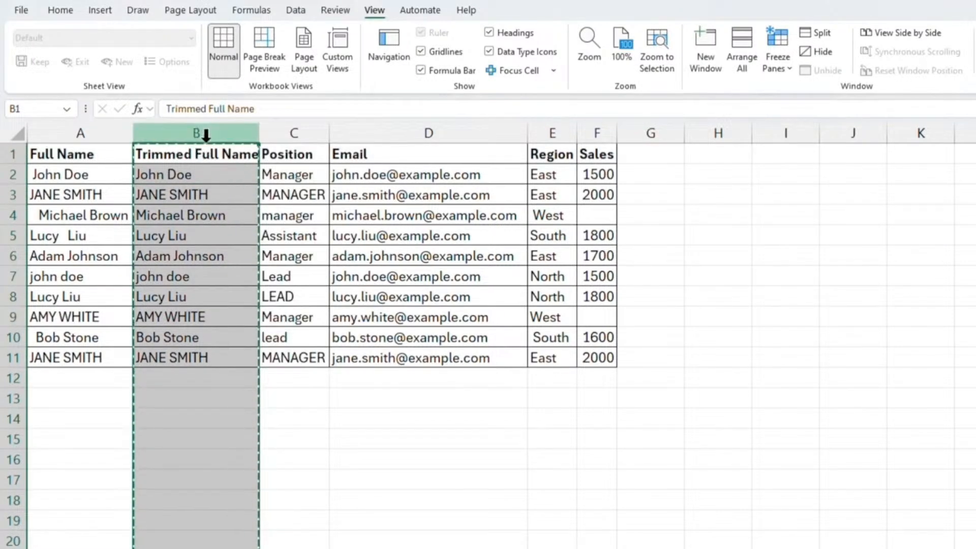
pyautogui.rightClick(209, 133)
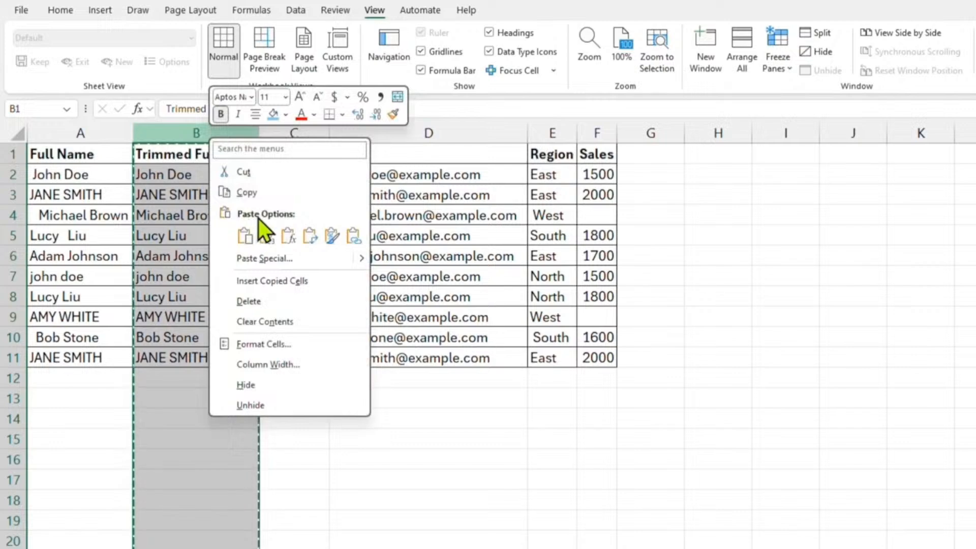
pyautogui.click(262, 257)
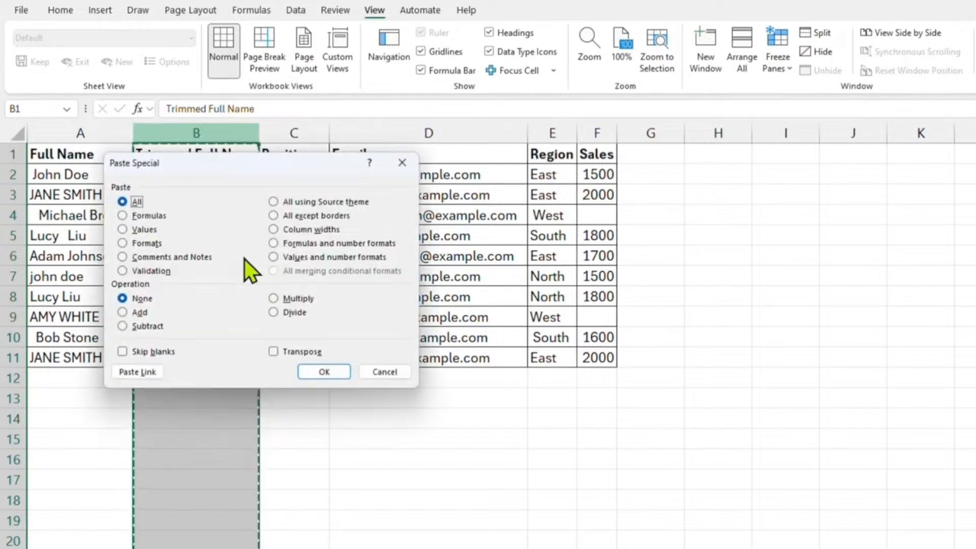
pyautogui.click(126, 230)
pyautogui.click(323, 372)
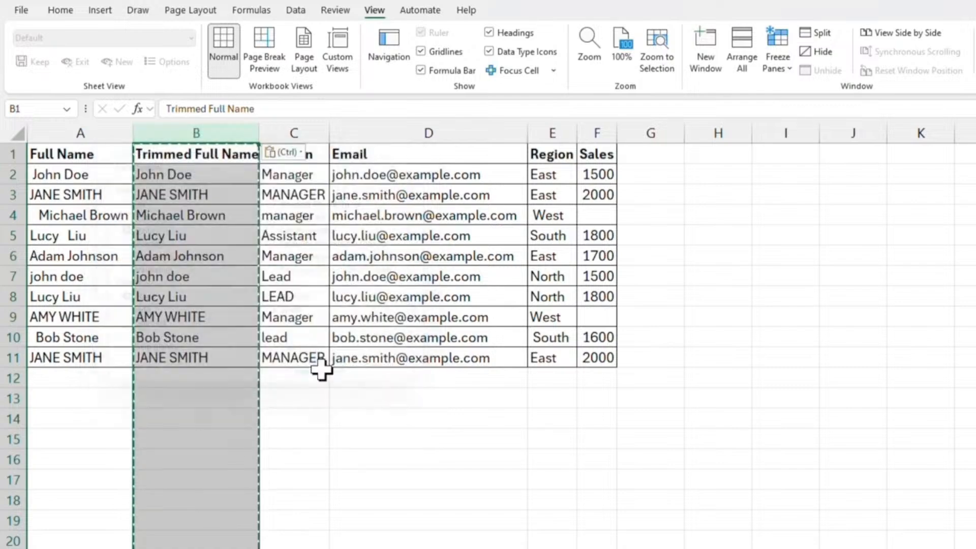
pyautogui.click(227, 286)
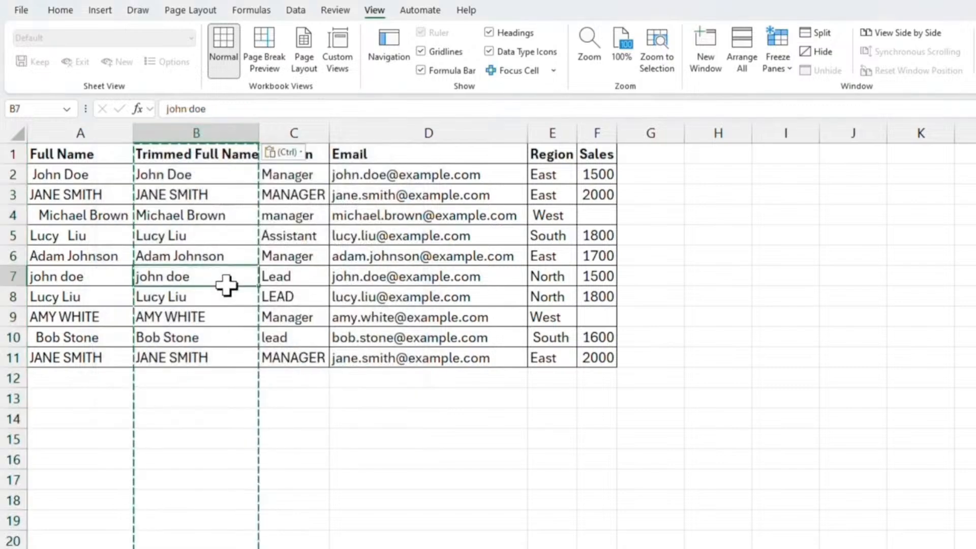
pyautogui.click(227, 237)
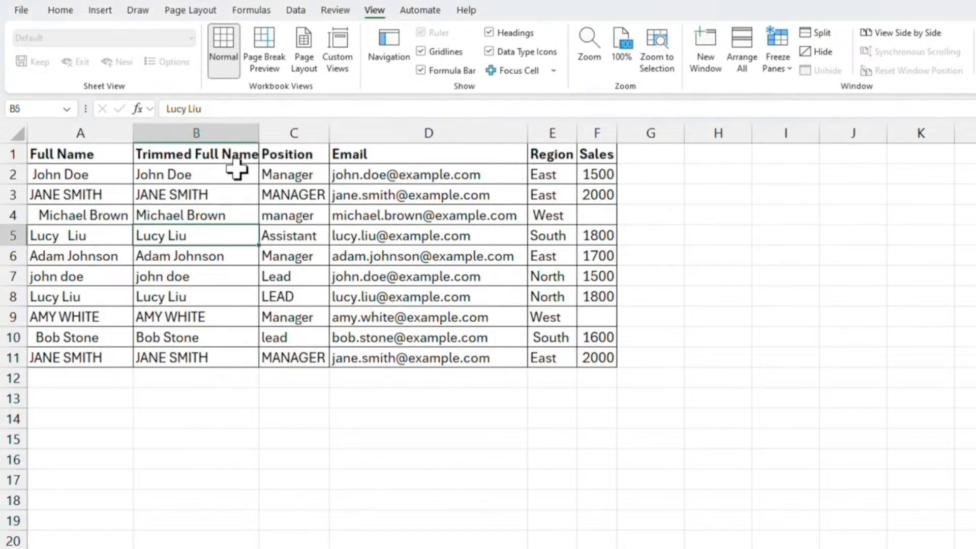
# - Insert two columns before Position and head them First Name and Last Name
pyautogui.moveTo(295, 130); pyautogui.dragTo(400, 133)
pyautogui.rightClick(401, 132)
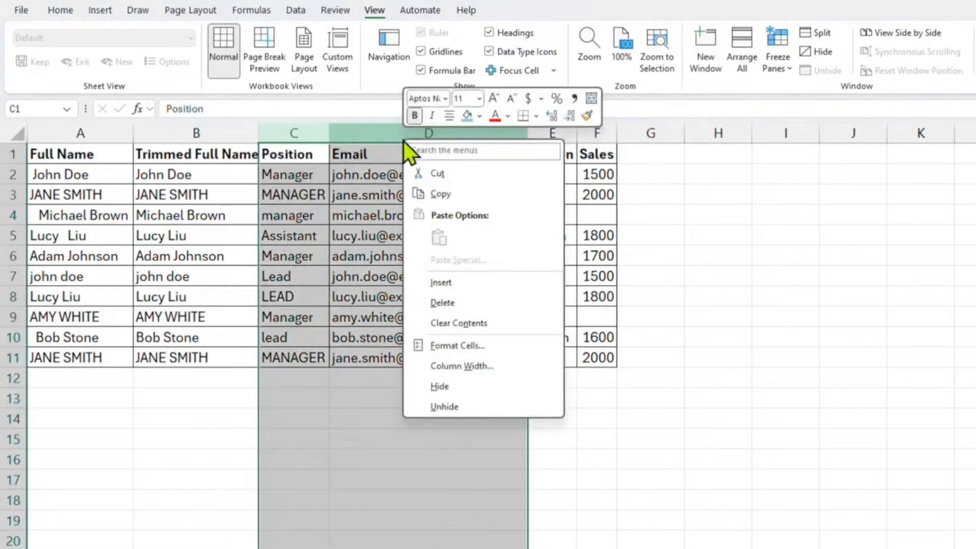
pyautogui.click(439, 283)
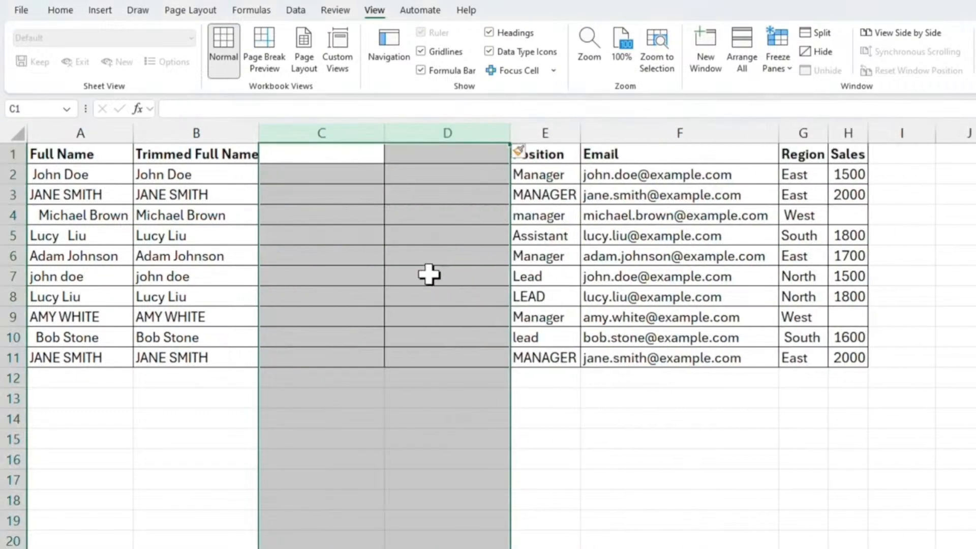
pyautogui.click(293, 153)
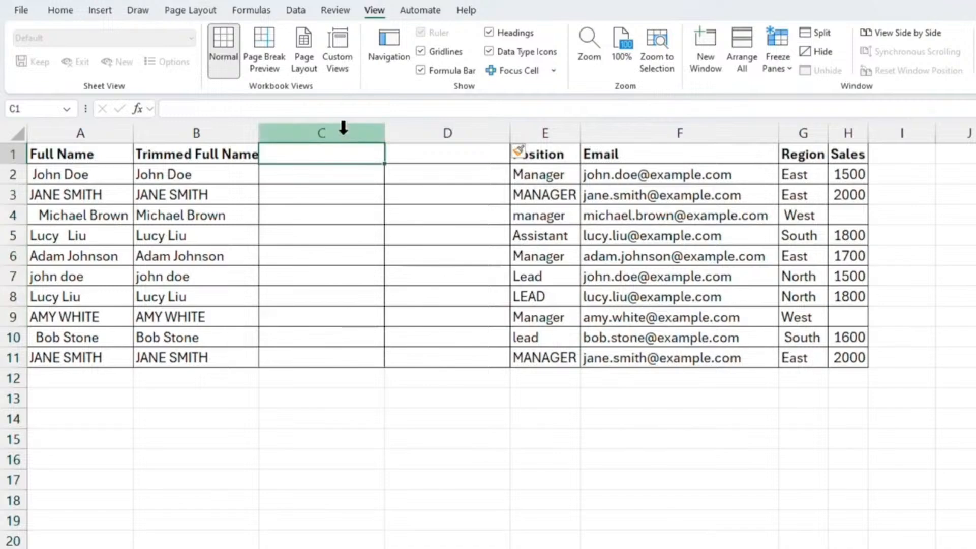
pyautogui.write('First Name')
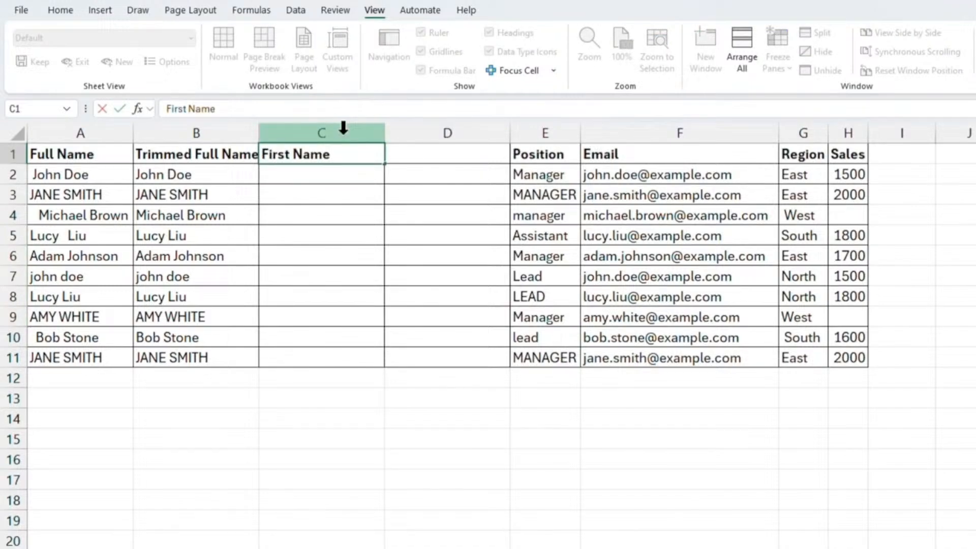
pyautogui.press('Tab')
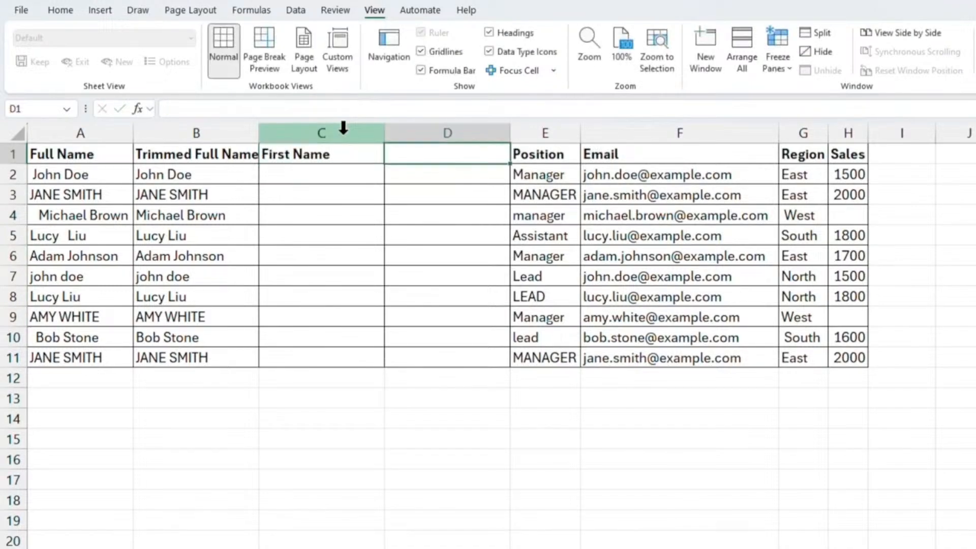
pyautogui.write('Last Name')
pyautogui.press('Return')
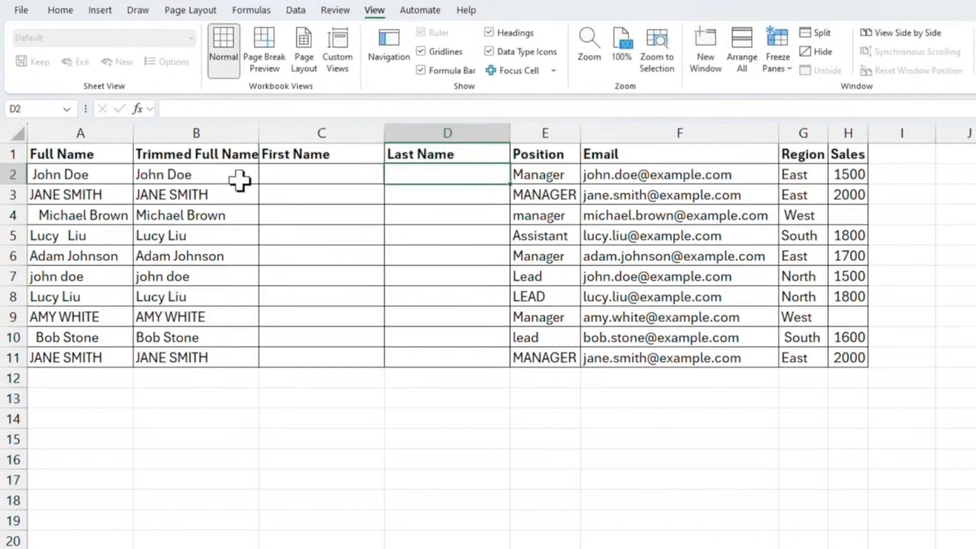
# - Split the trimmed names in B2:B11 with Text to Columns, delimited by Space with consecutive delimiters treated as one, to destination C2
pyautogui.moveTo(227, 178); pyautogui.dragTo(220, 361)
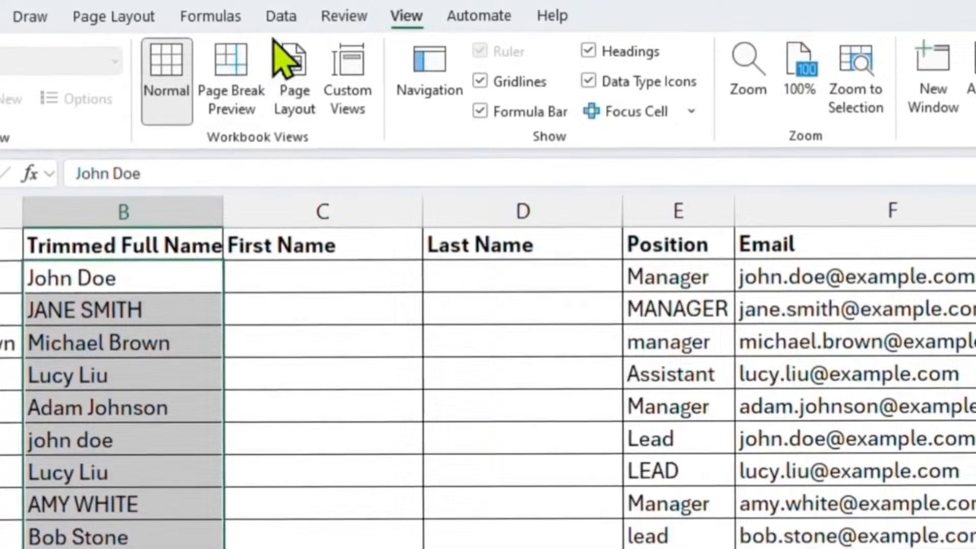
pyautogui.click(291, 12)
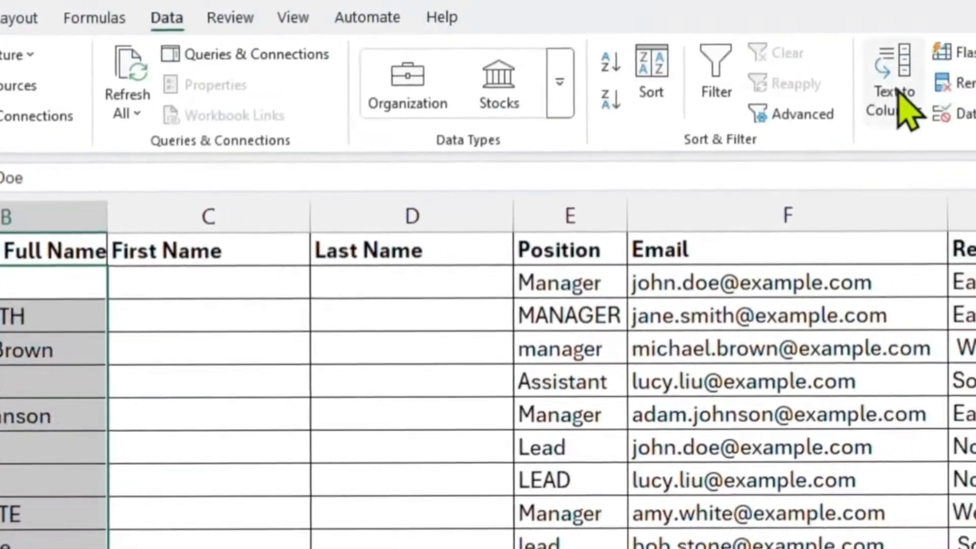
pyautogui.click(761, 113)
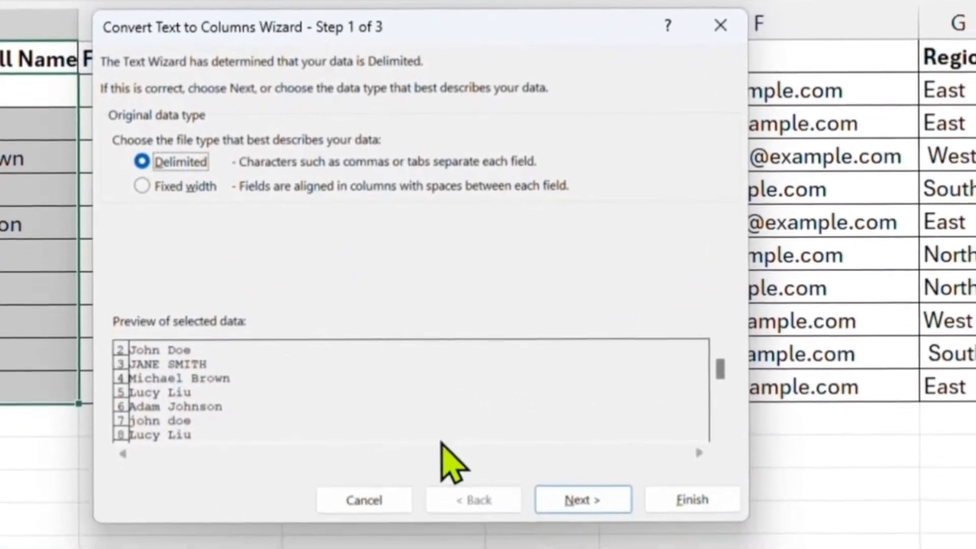
pyautogui.click(583, 494)
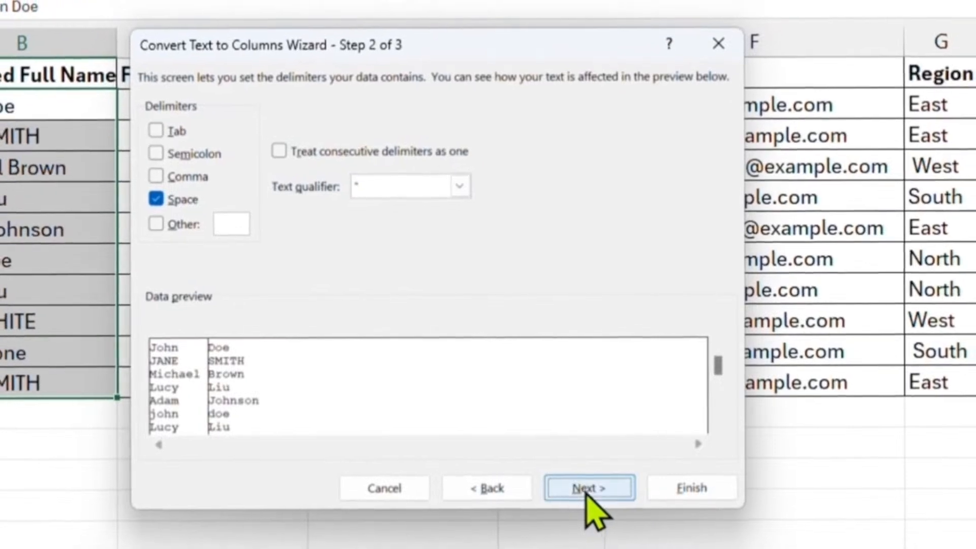
pyautogui.click(189, 203)
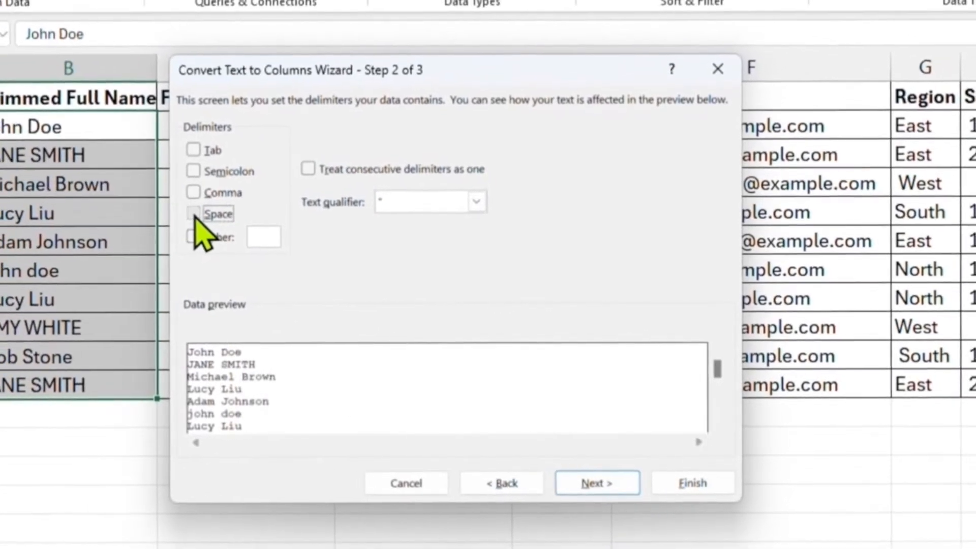
pyautogui.click(189, 202)
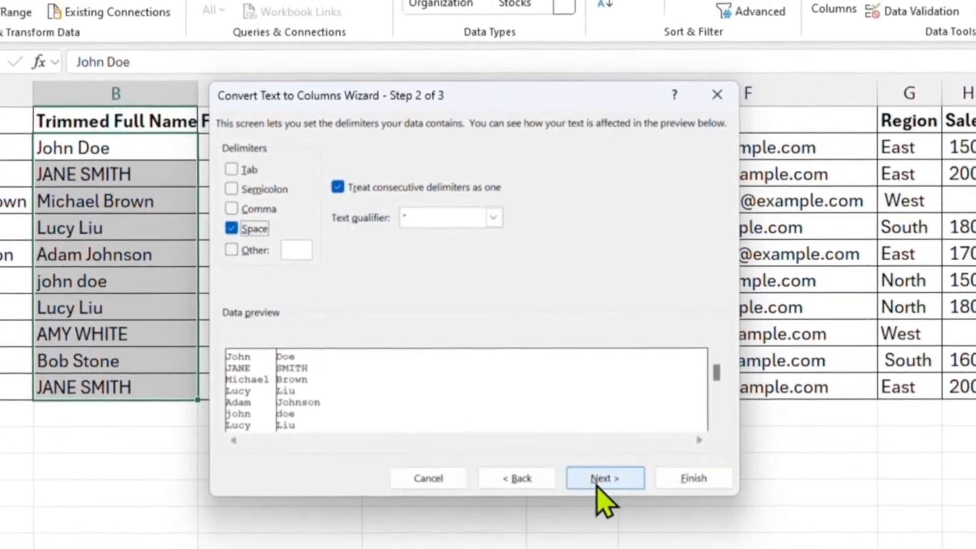
pyautogui.click(605, 479)
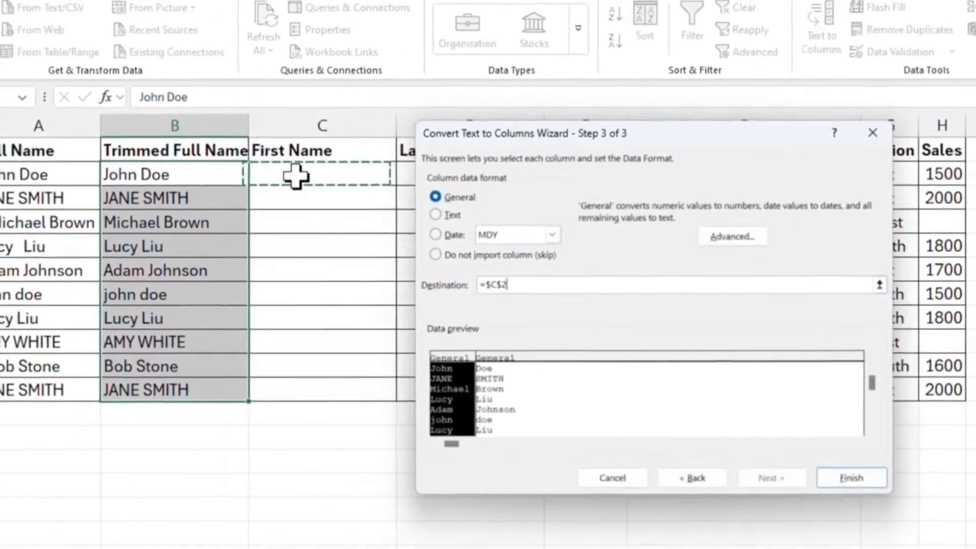
pyautogui.click(851, 478)
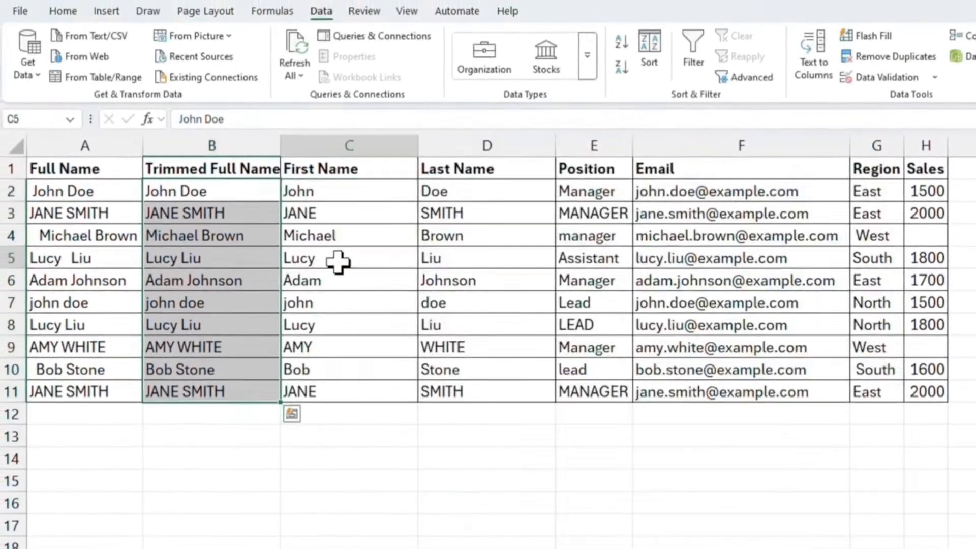
pyautogui.click(338, 262)
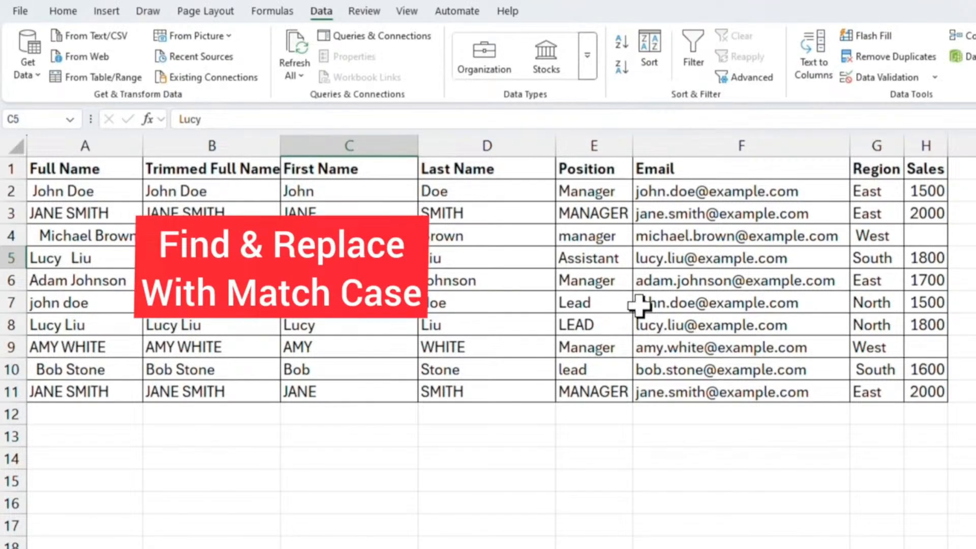
# - Replace all occurrences of Manager with Lead in the sheet, with Match case enabled
pyautogui.click(611, 144)
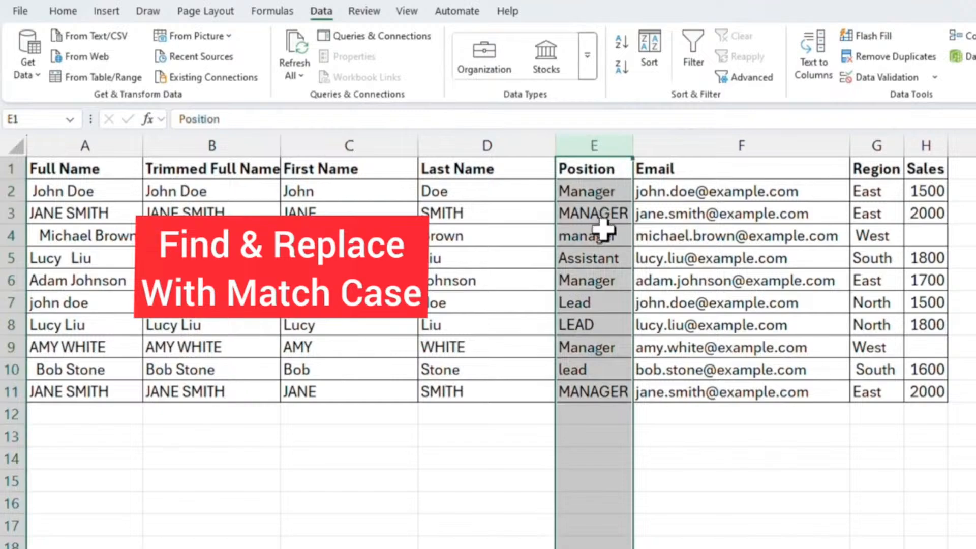
pyautogui.click(610, 214)
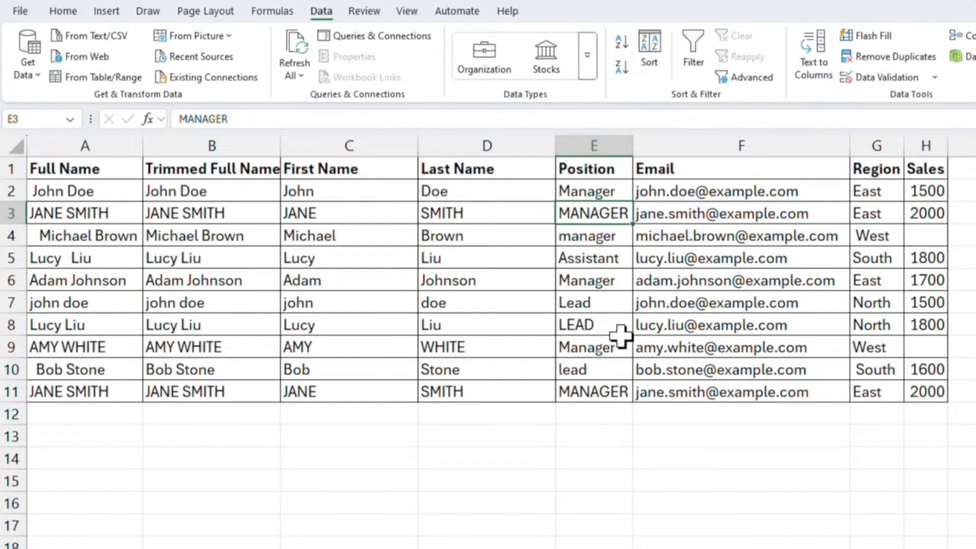
pyautogui.click(613, 192)
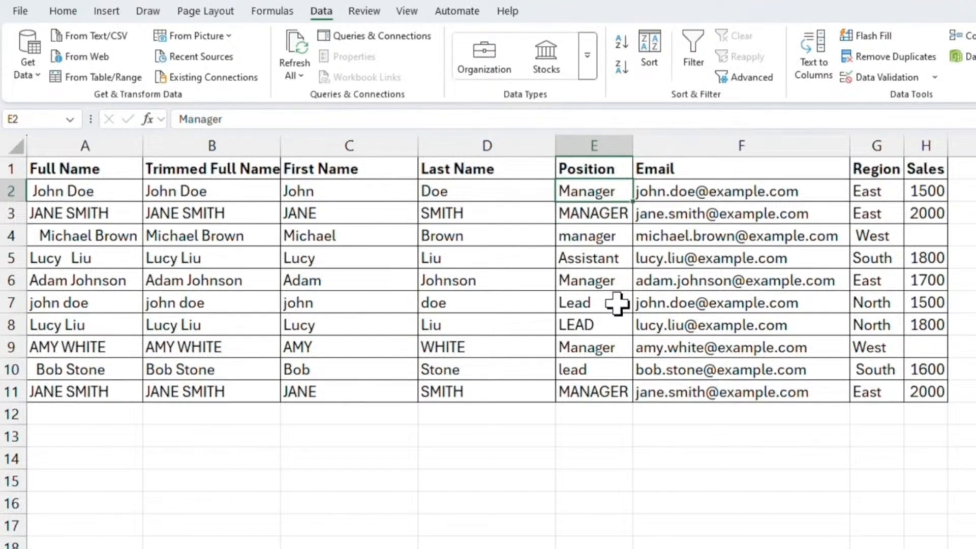
pyautogui.hotkey('ctrl', 'h')
pyautogui.click(618, 286)
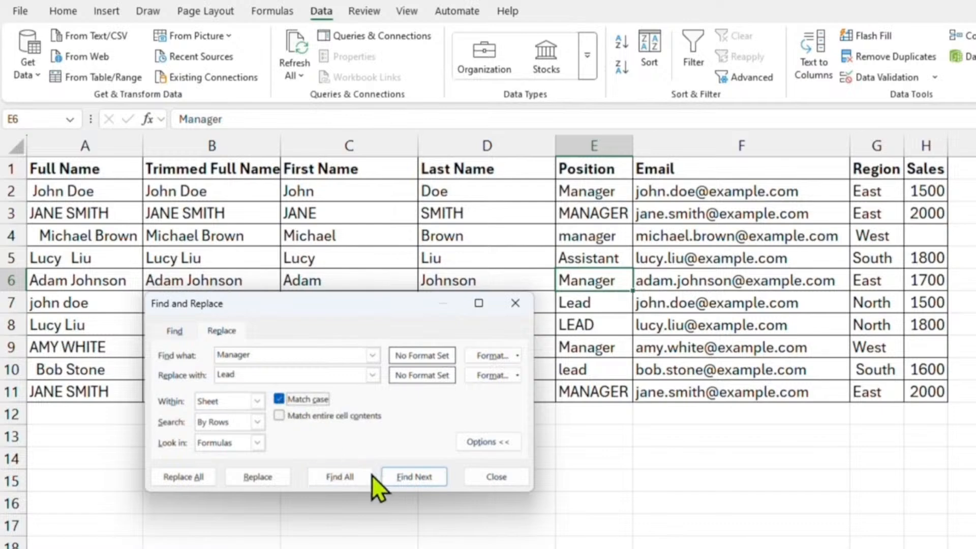
pyautogui.click(200, 483)
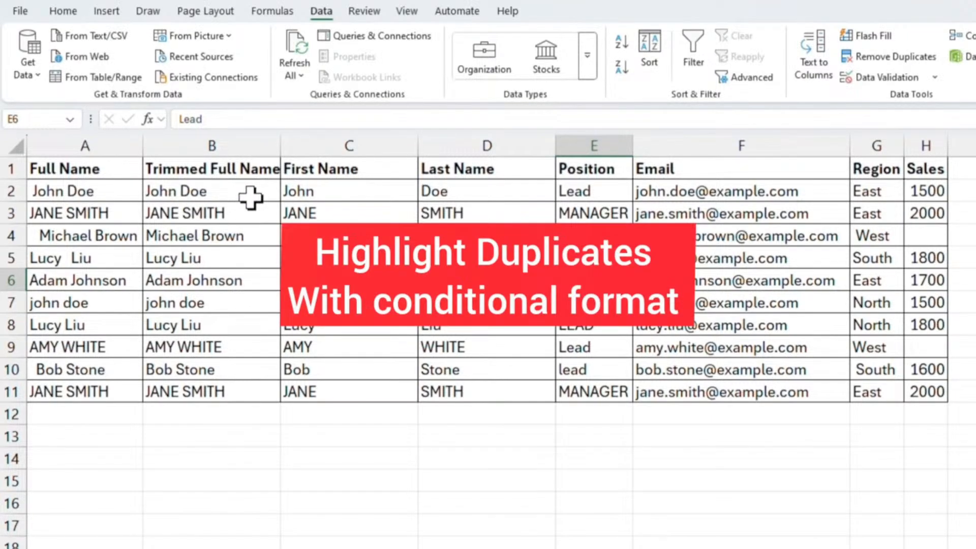
# - Highlight duplicate values in the Trimmed Full Name column with Green Fill with Dark Green Text using conditional formatting
pyautogui.click(226, 146)
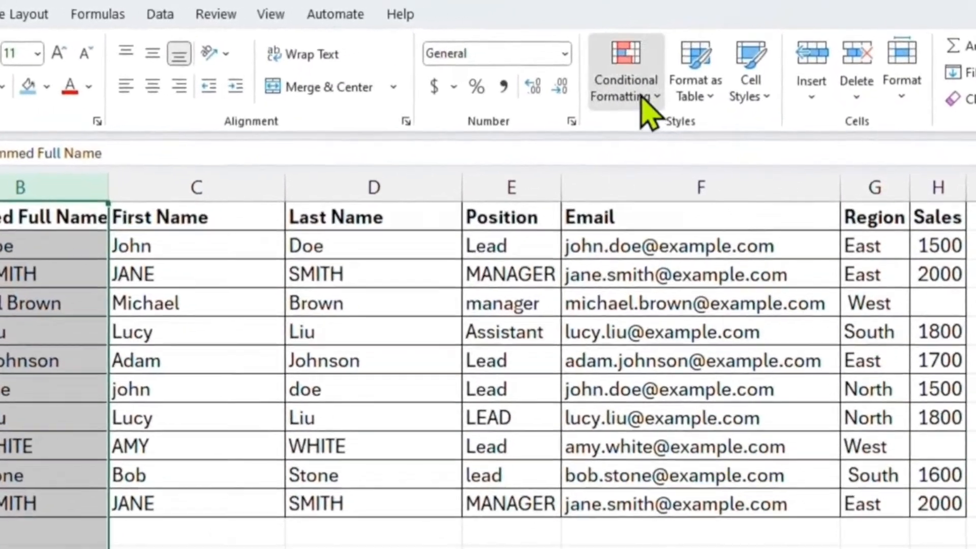
pyautogui.click(683, 63)
pyautogui.moveTo(676, 149)
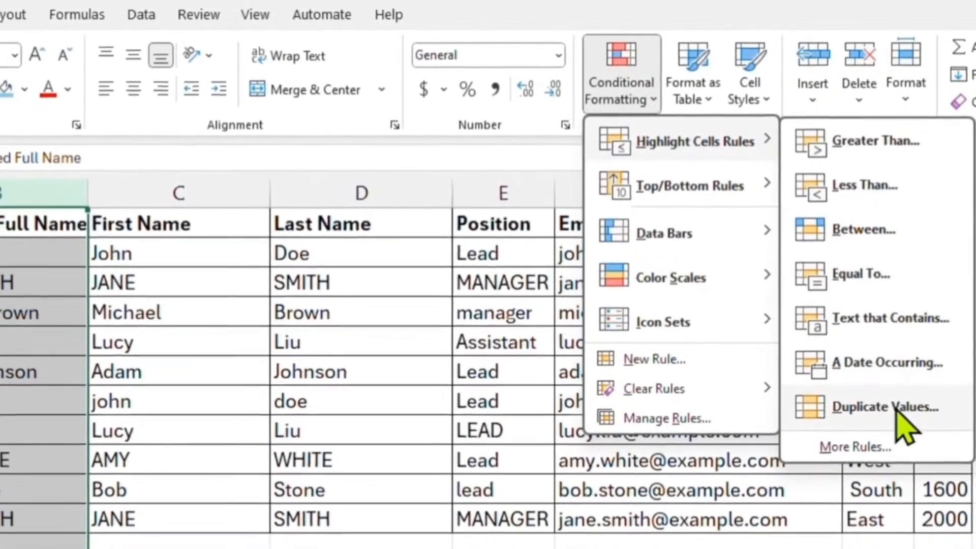
pyautogui.click(895, 411)
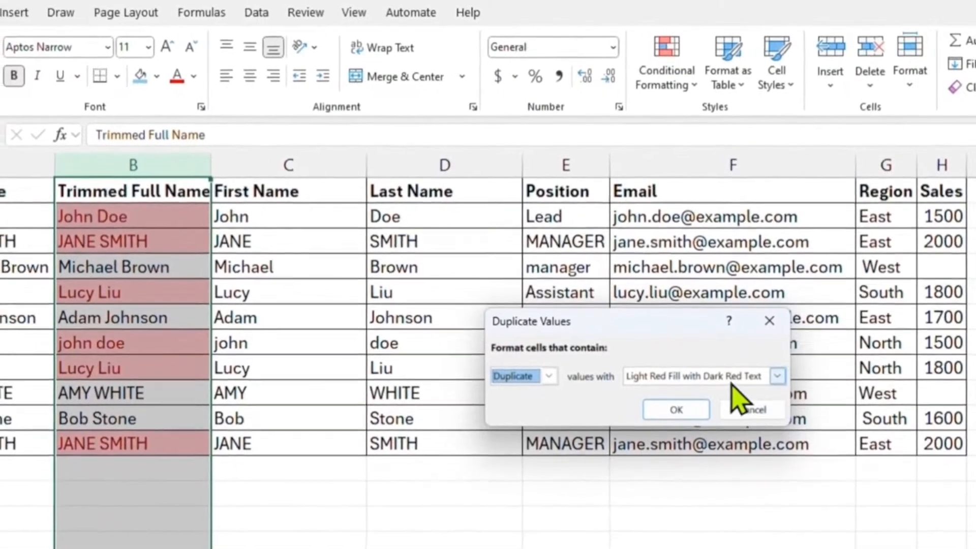
pyautogui.click(773, 386)
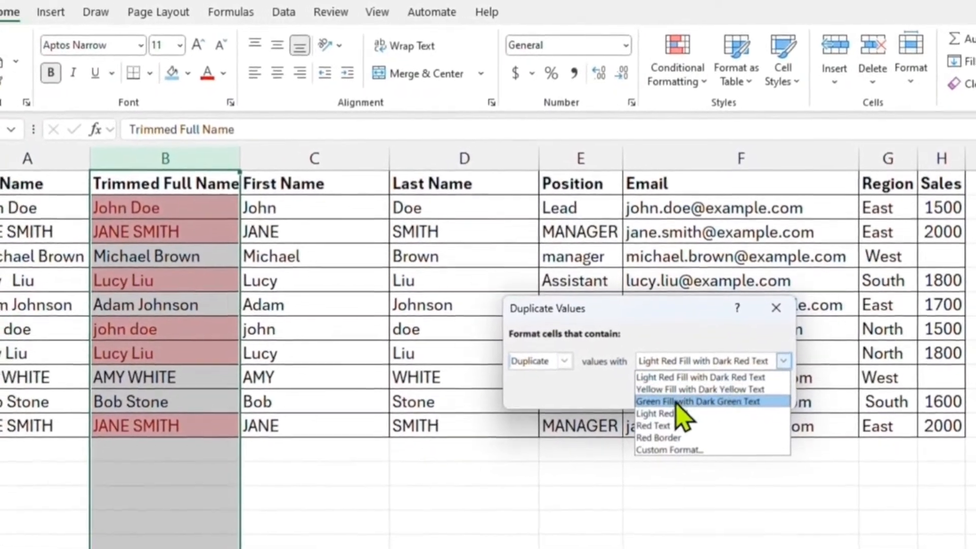
pyautogui.click(695, 408)
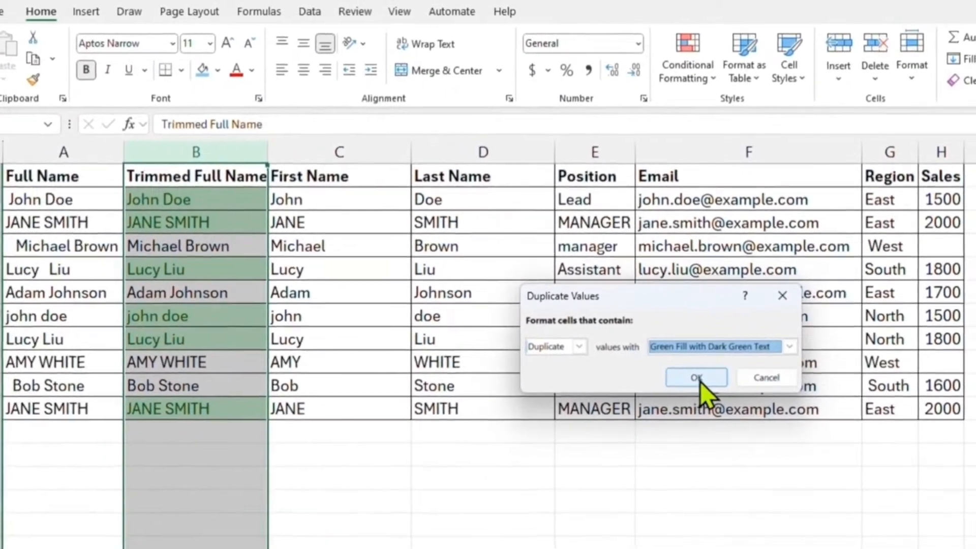
pyautogui.click(700, 382)
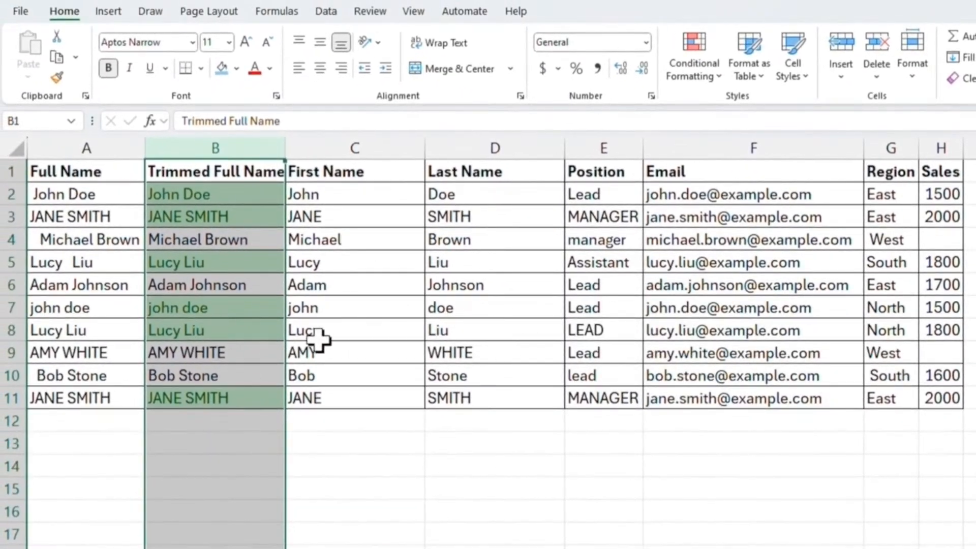
pyautogui.click(318, 339)
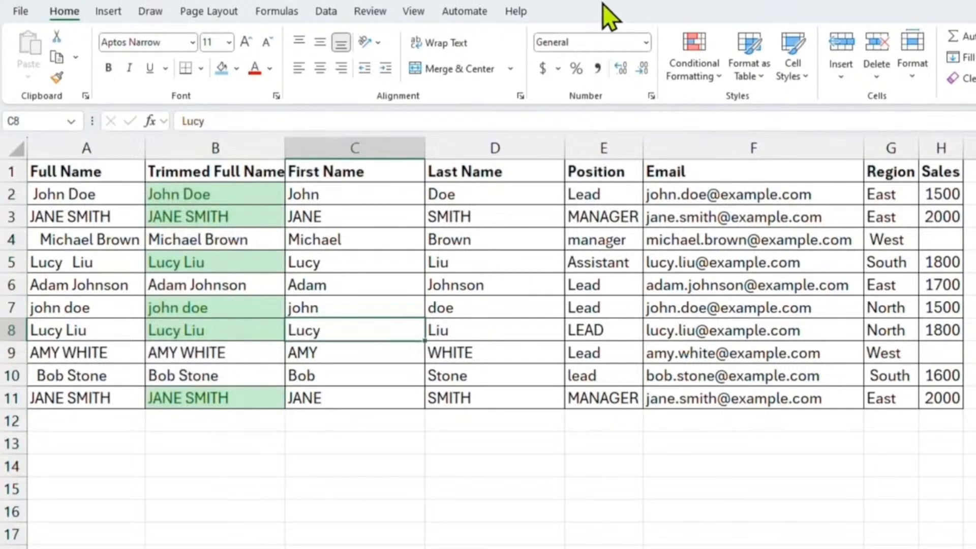
pyautogui.press('Down')
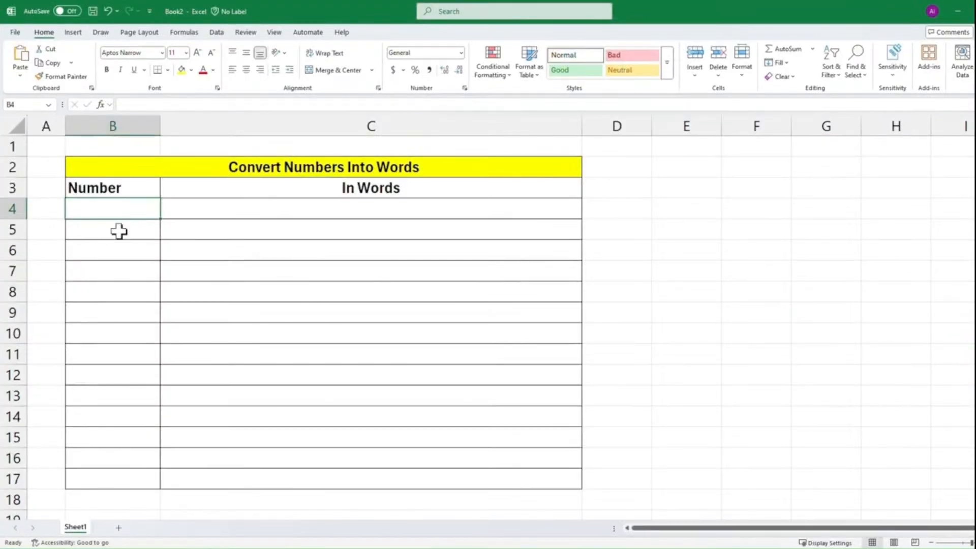
# - Enter 1250 in B4 and 365 in B5 of the Number column
pyautogui.write('1250')
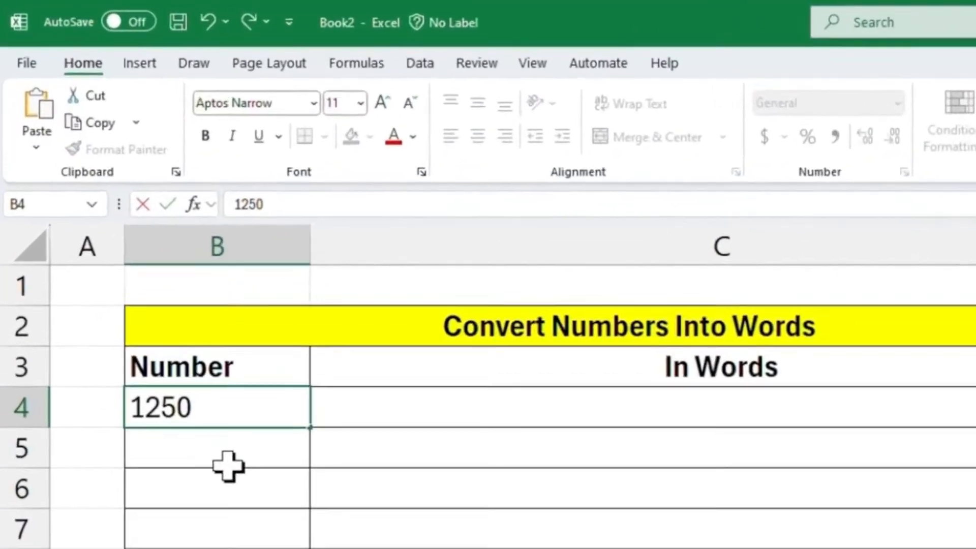
pyautogui.press('Return')
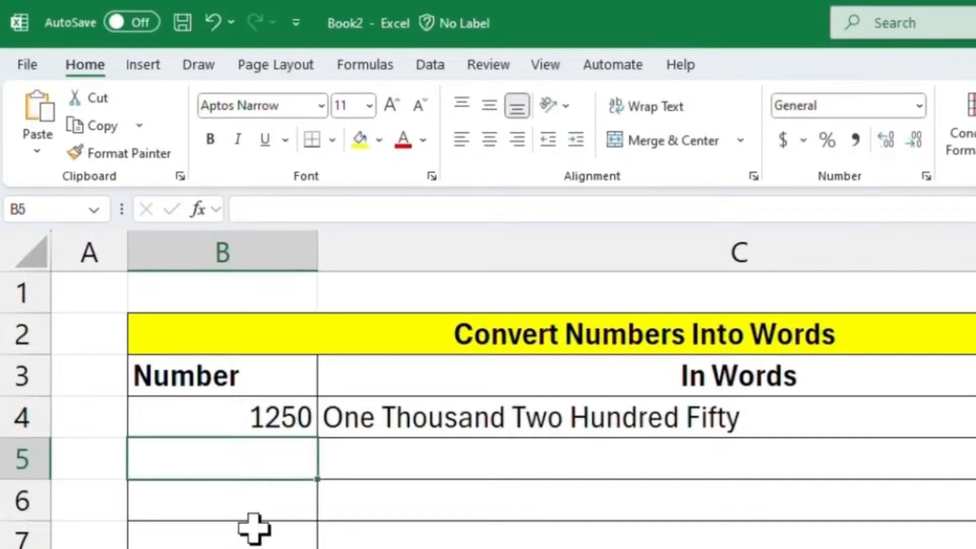
pyautogui.write('365')
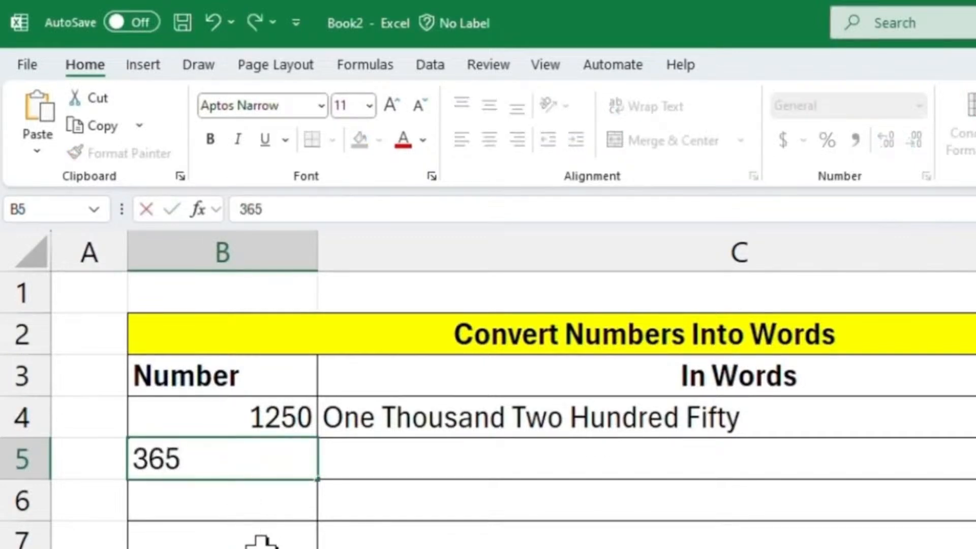
pyautogui.press('Return')
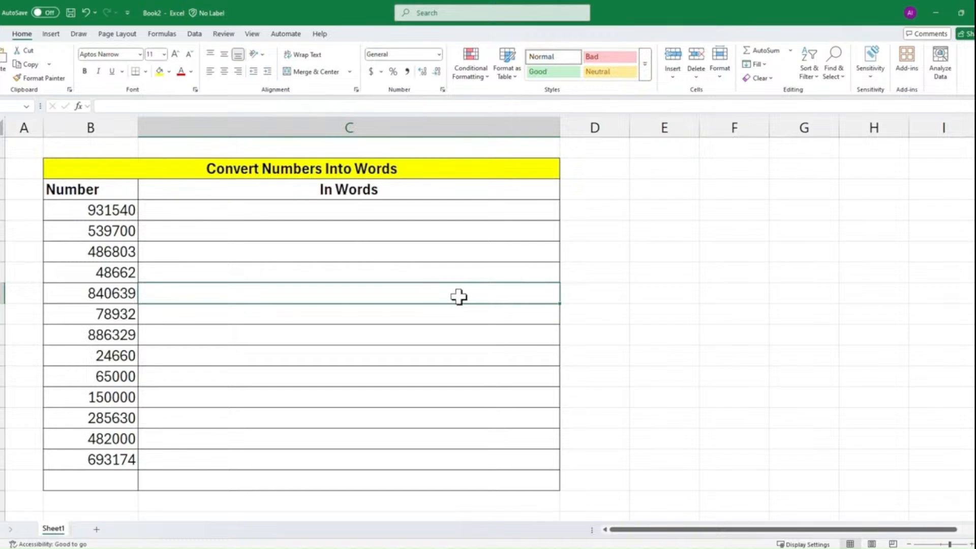
pyautogui.click(277, 222)
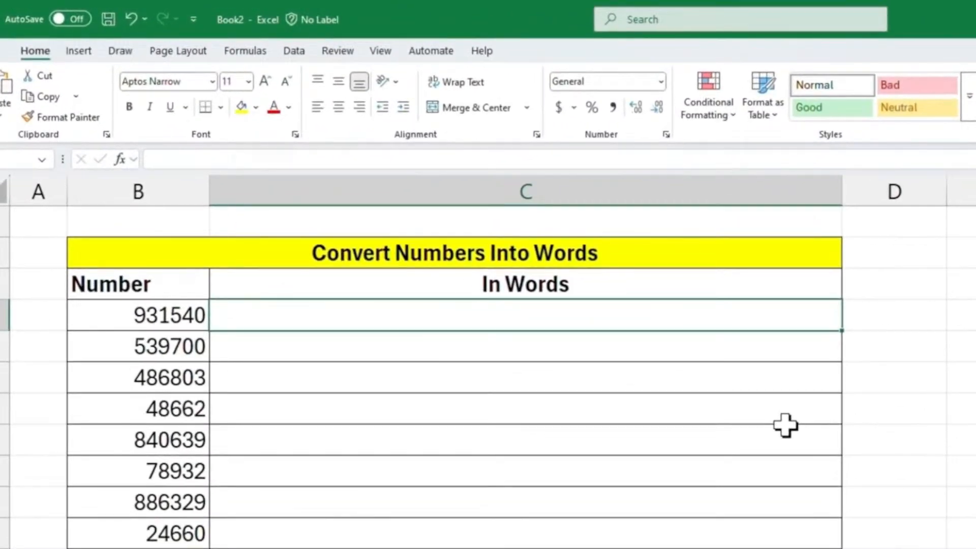
pyautogui.write('=')
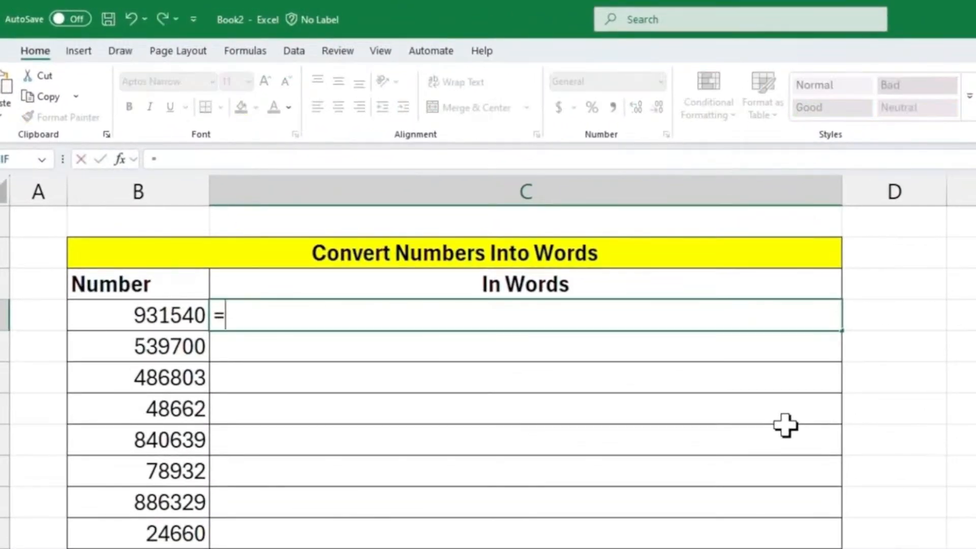
pyautogui.write('numb')
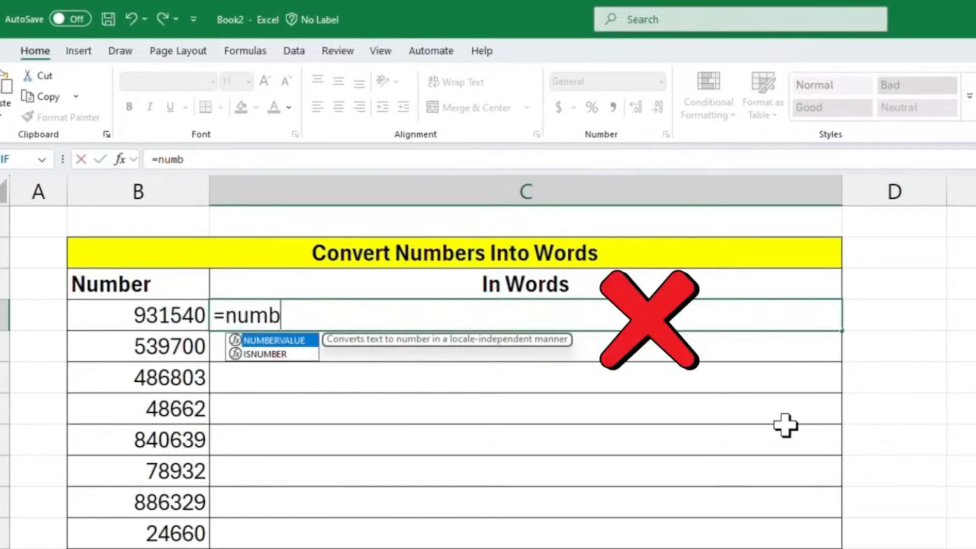
pyautogui.click(639, 40)
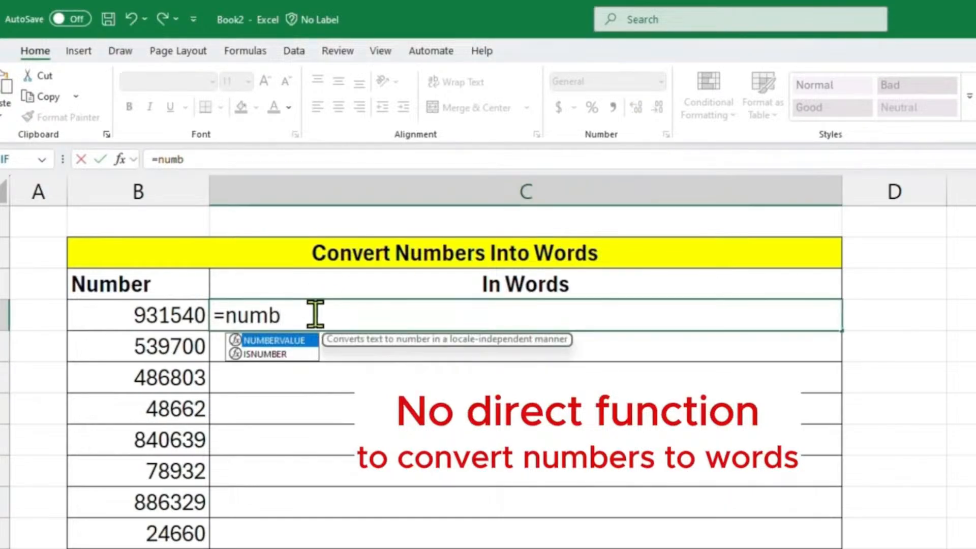
pyautogui.press('Escape')
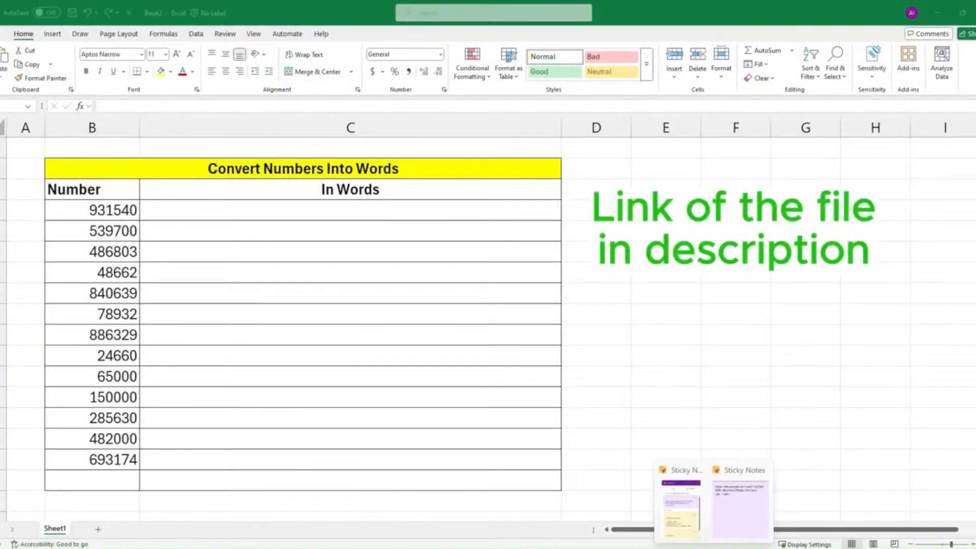
# - Copy the Google Drive link from the sticky note and open it in the Chrome browser
pyautogui.click(744, 523)
pyautogui.hotkey('ctrl', 'a')
pyautogui.hotkey('ctrl', 'c')
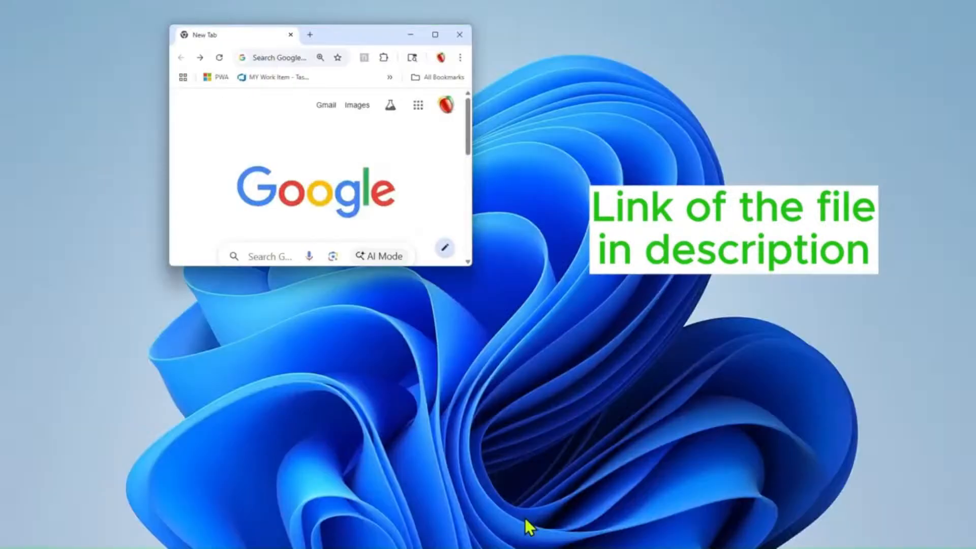
pyautogui.click(529, 525)
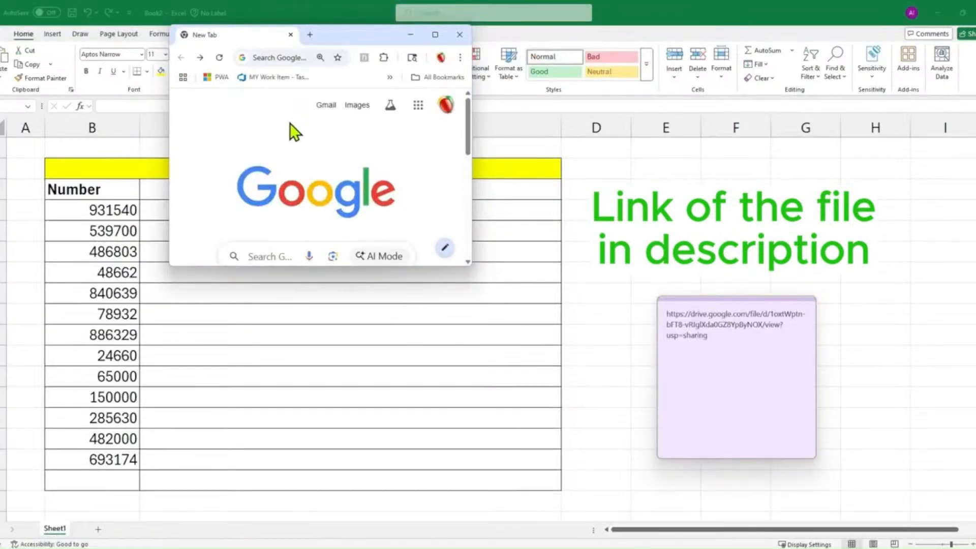
pyautogui.click(280, 57)
pyautogui.hotkey('ctrl', 'v')
pyautogui.press('Return')
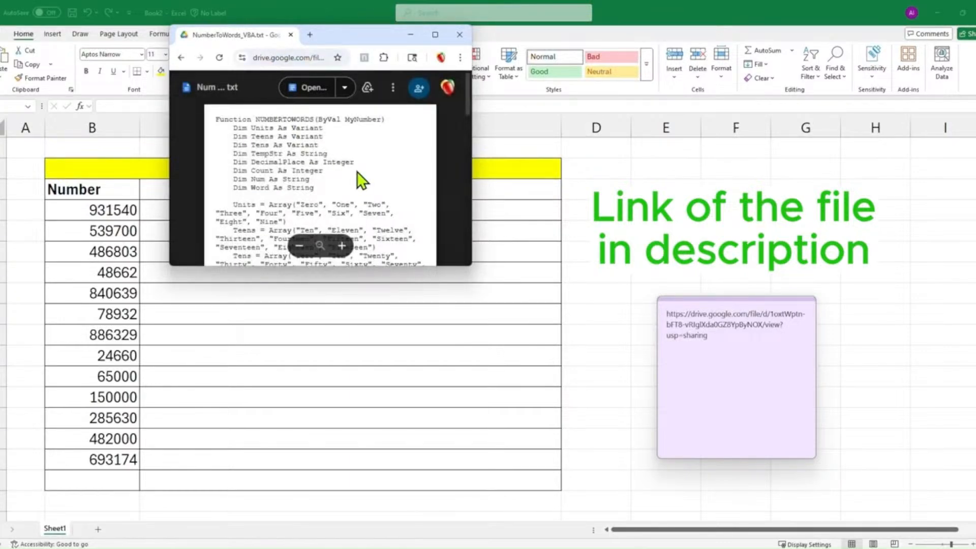
# - Copy all the code in NumberToWords_VBA.txt, minimize the browser and sticky note, and return to the Excel sheet
pyautogui.hotkey('ctrl', 'a')
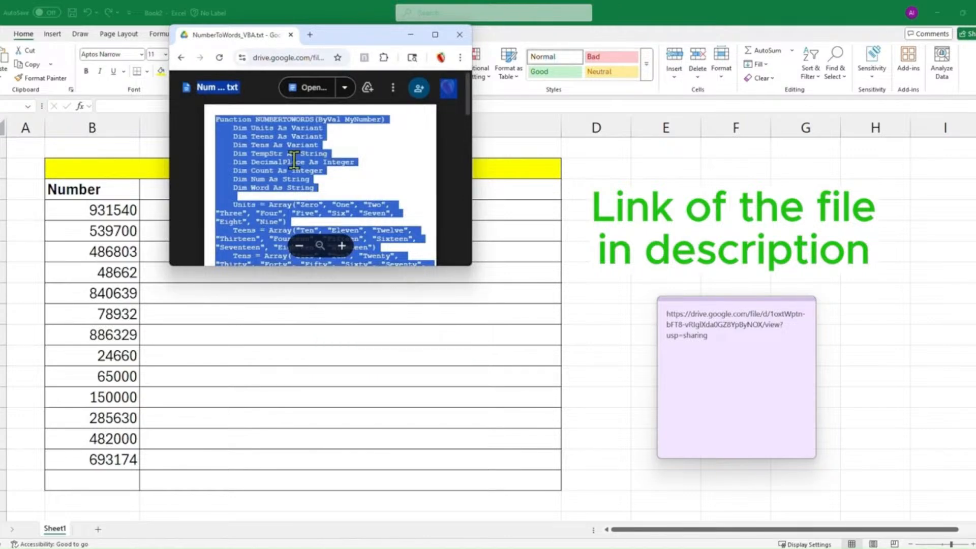
pyautogui.click(411, 37)
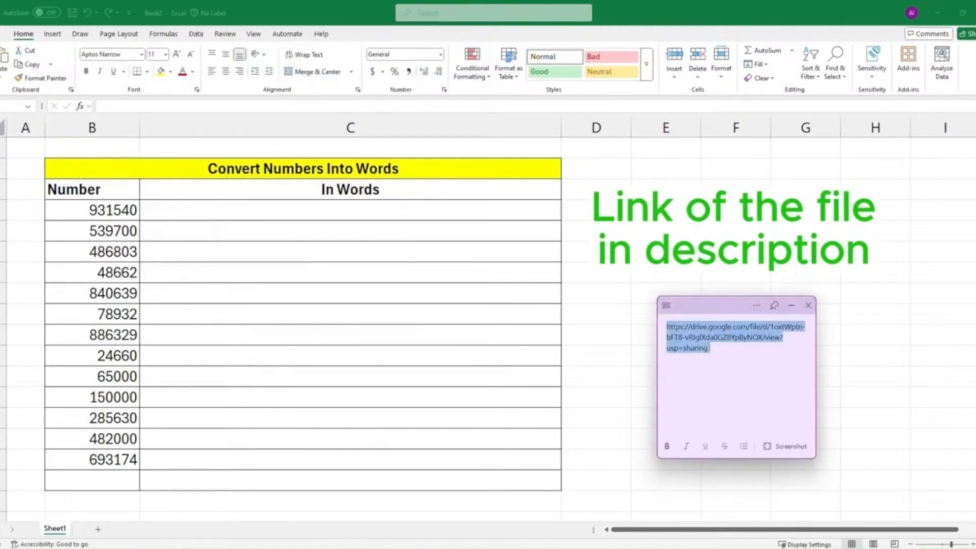
pyautogui.click(791, 306)
pyautogui.click(415, 236)
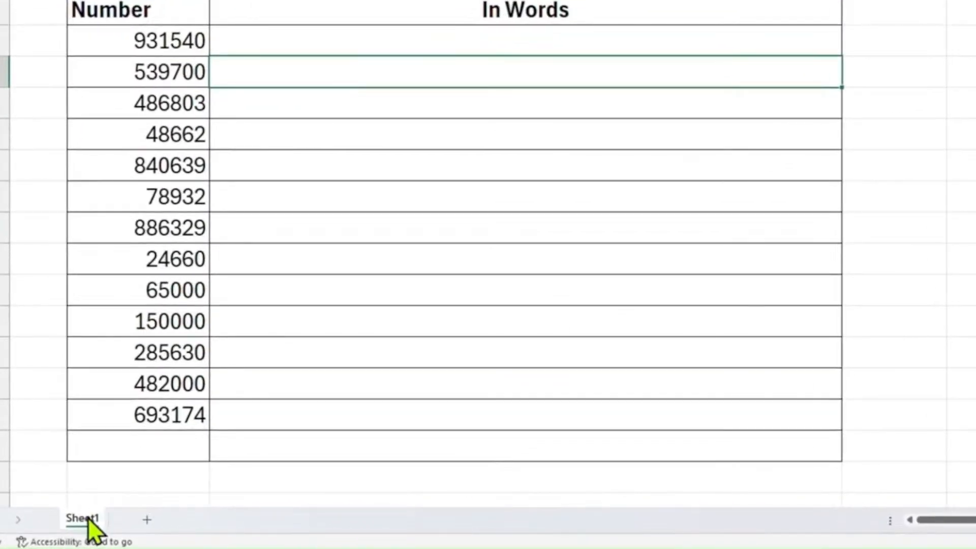
# - Insert a new module in the Book2 VBA project, paste the copied NUMBERTOWORDS code into it and close the editor
pyautogui.rightClick(91, 524)
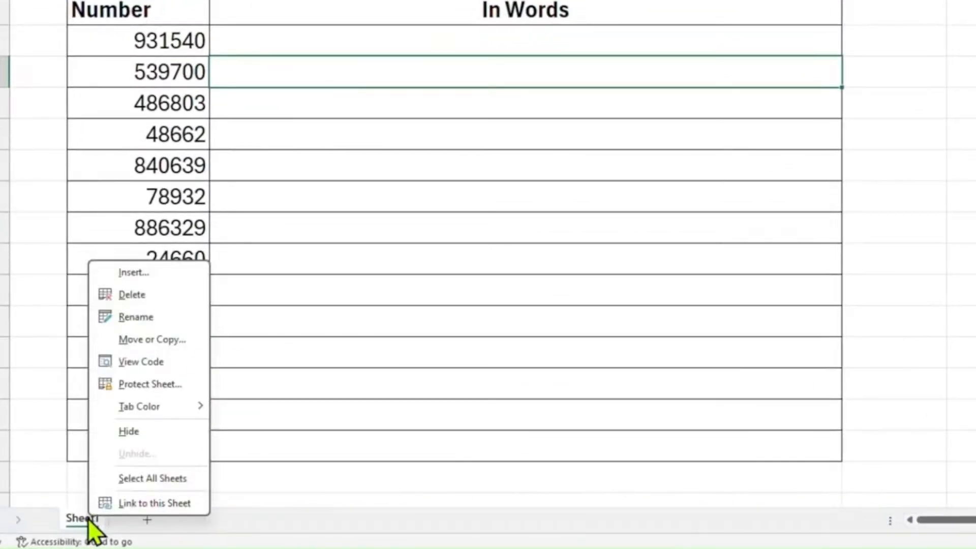
pyautogui.click(162, 366)
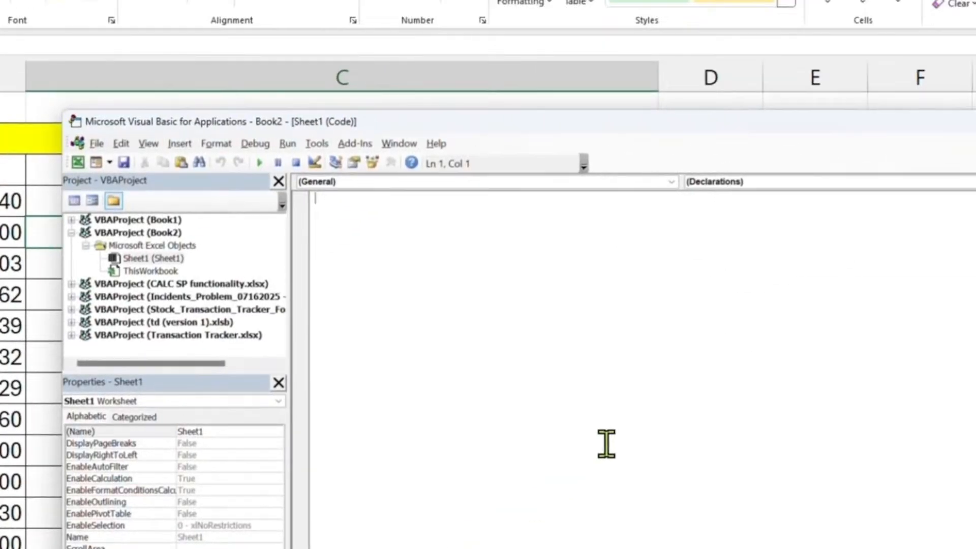
pyautogui.click(179, 147)
pyautogui.click(211, 202)
pyautogui.hotkey('ctrl', 'v')
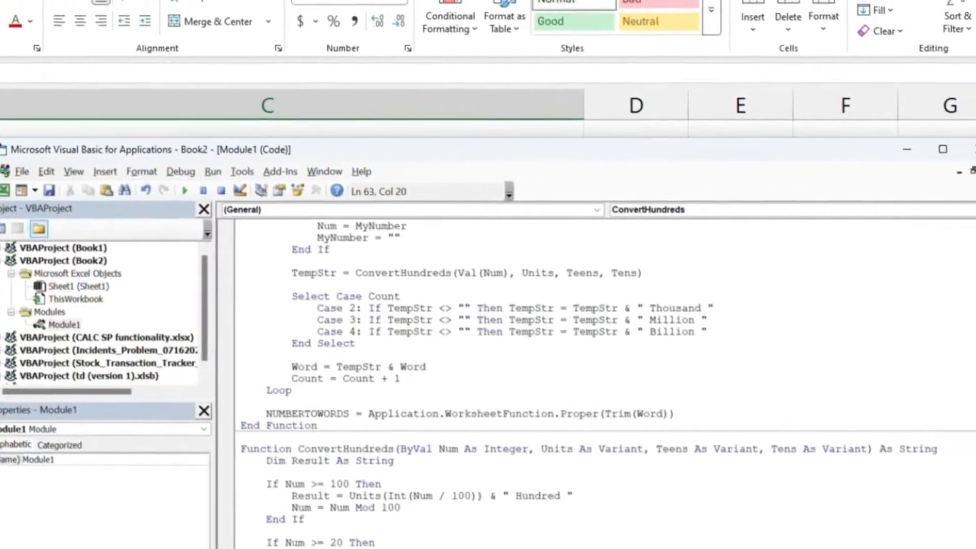
pyautogui.click(437, 547)
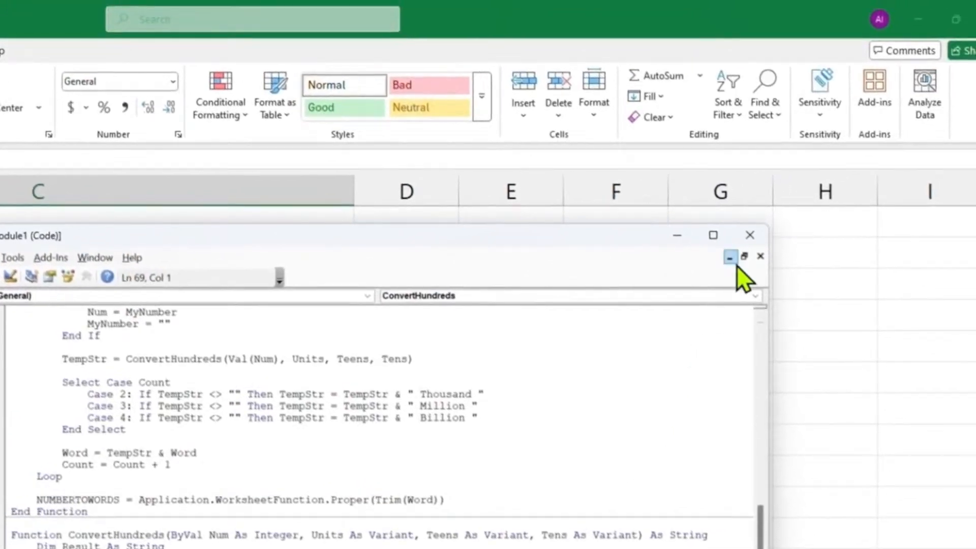
pyautogui.click(750, 235)
# - Enter the formula =NUMBERTOWORDS(B4) in C4 of the In Words column
pyautogui.write('=num')
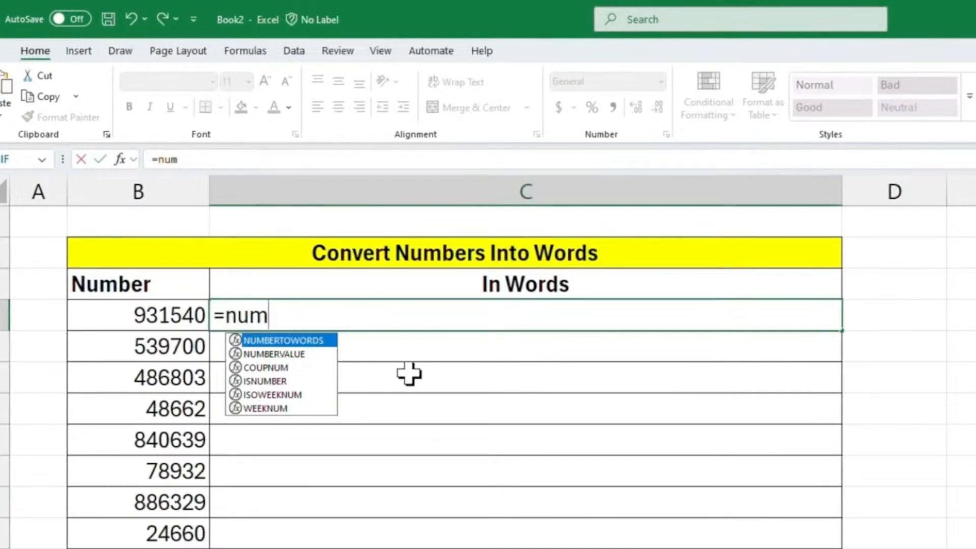
pyautogui.press('Tab')
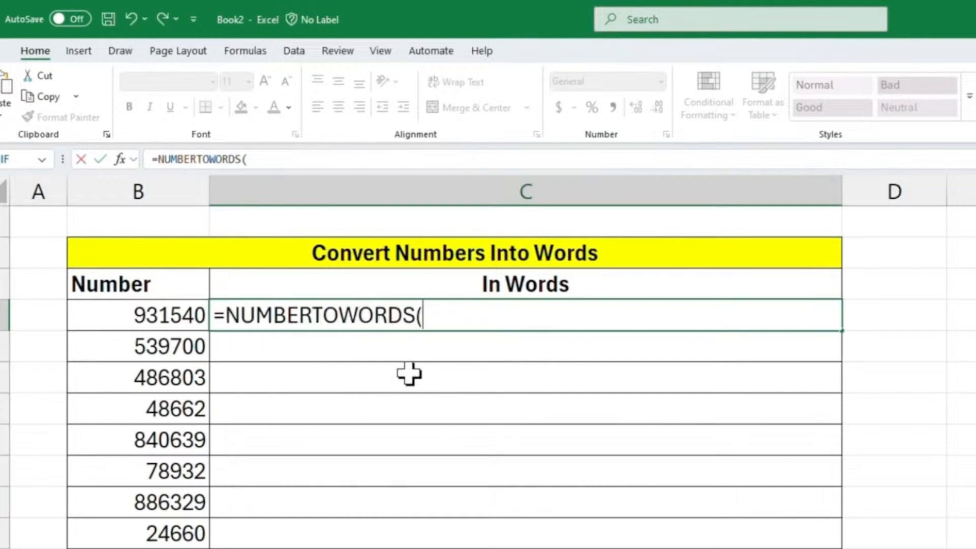
pyautogui.press('Left')
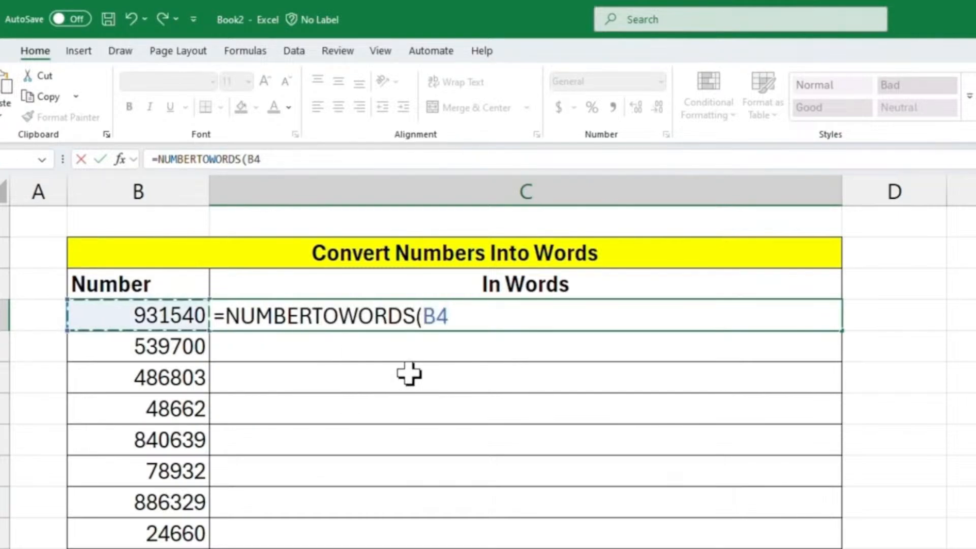
pyautogui.write(')')
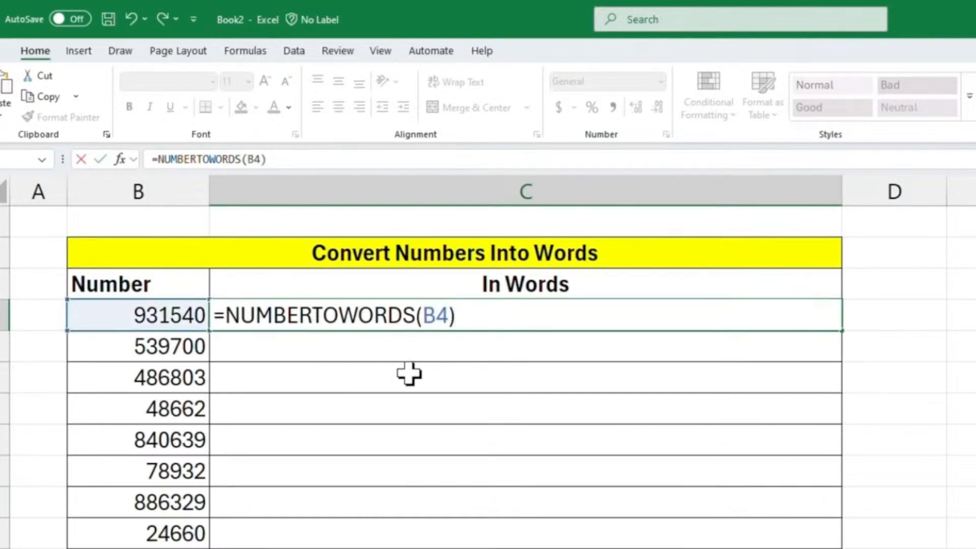
pyautogui.press('Return')
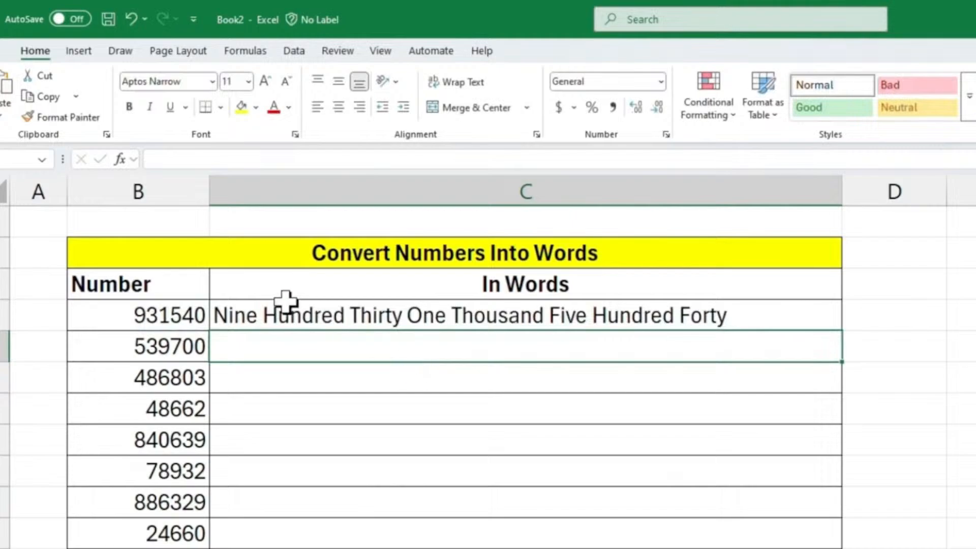
# - Fill the C4 formula down the In Words column to C16, beside the last number
pyautogui.click(753, 318)
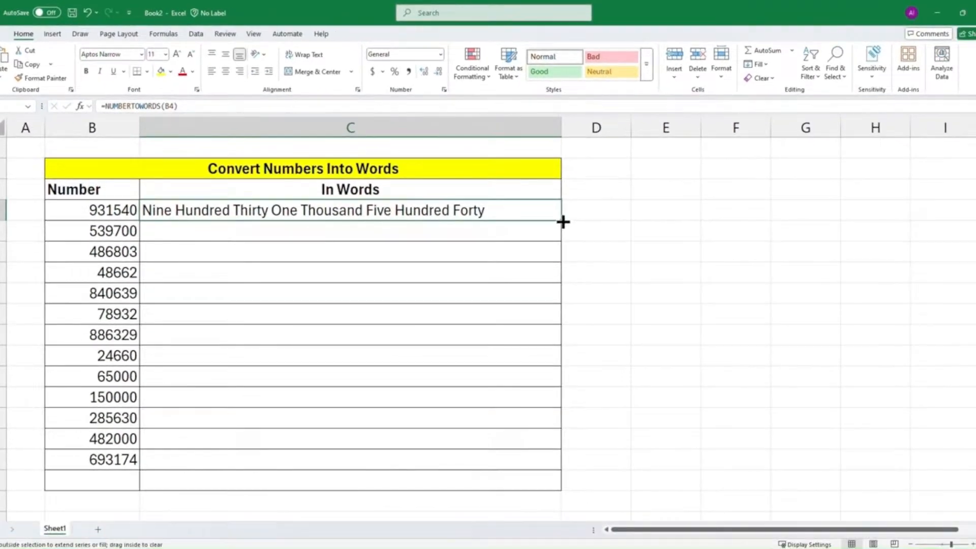
pyautogui.moveTo(563, 222); pyautogui.dragTo(563, 479)
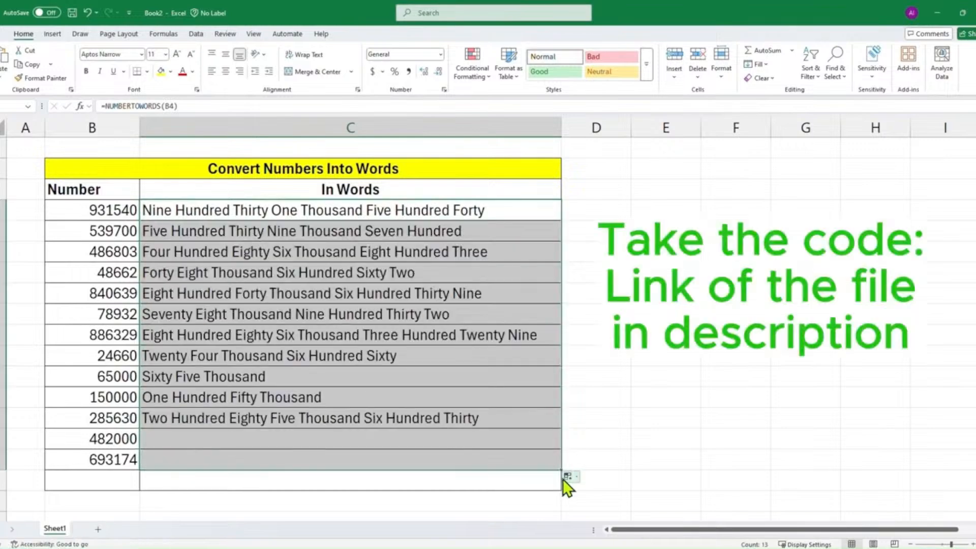
pyautogui.click(350, 418)
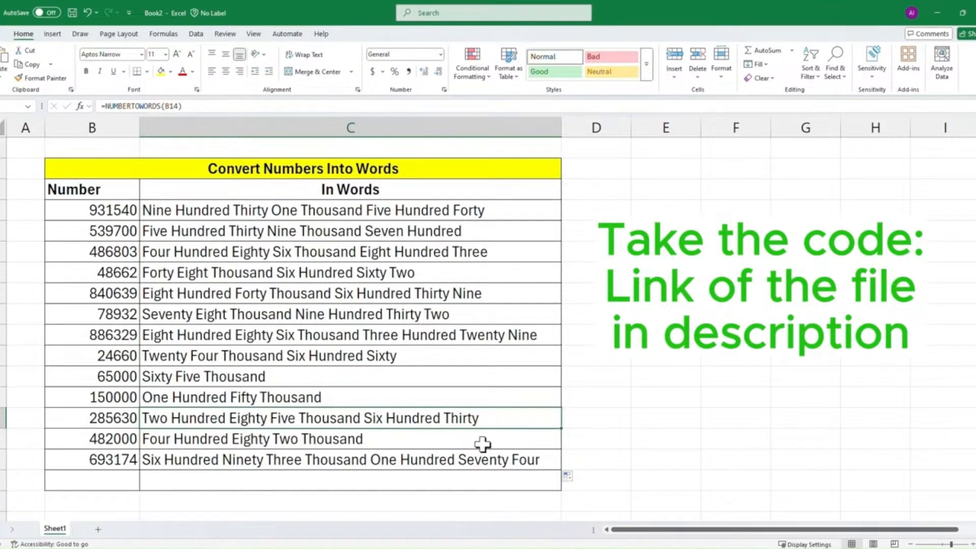
pyautogui.hotkey('alt', 'F11')
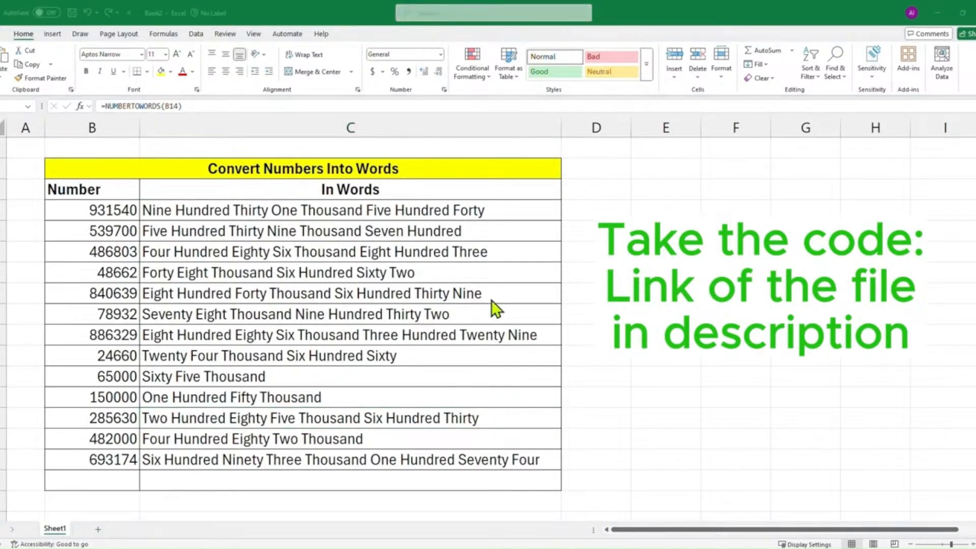
pyautogui.hotkey('alt', 'F11')
pyautogui.click(506, 299)
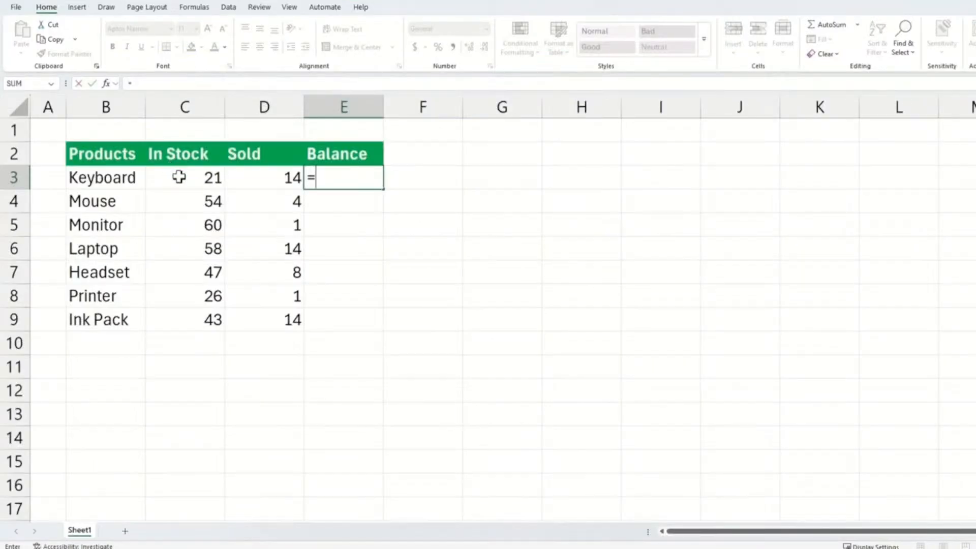
# - Complete the Balance formula in E3 as =C3:C14-D3:D14, subtracting the Sold range from the In Stock range
pyautogui.moveTo(178, 177); pyautogui.dragTo(182, 427)
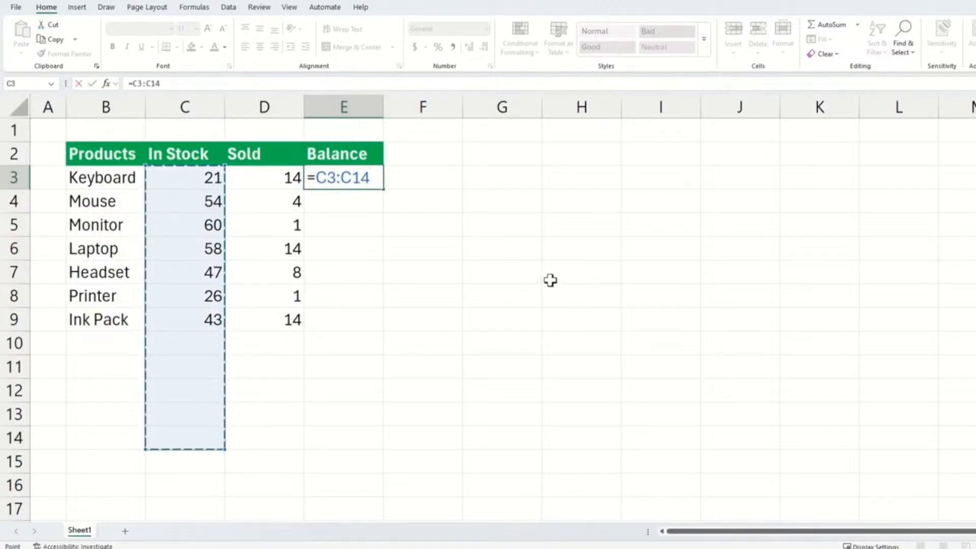
pyautogui.write('-')
pyautogui.moveTo(268, 174); pyautogui.dragTo(242, 445)
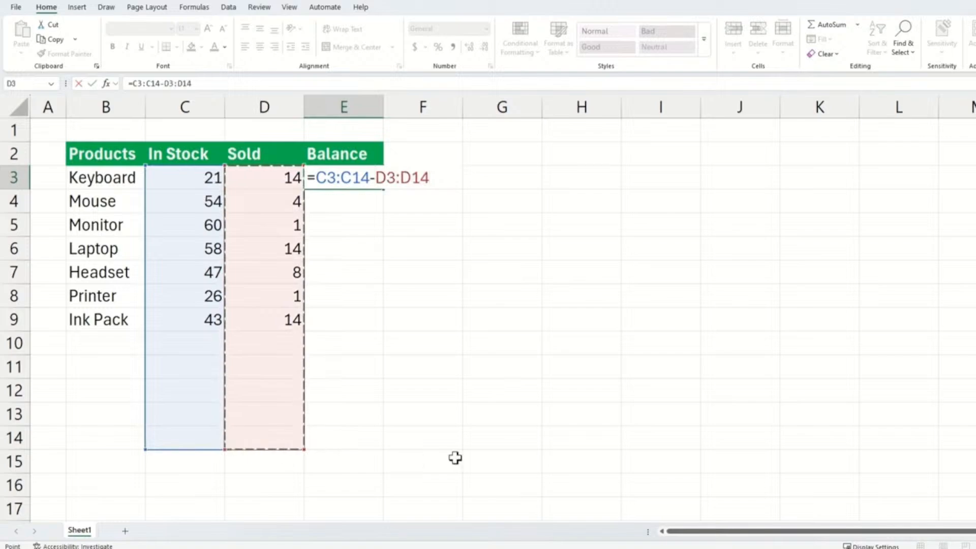
pyautogui.press('Return')
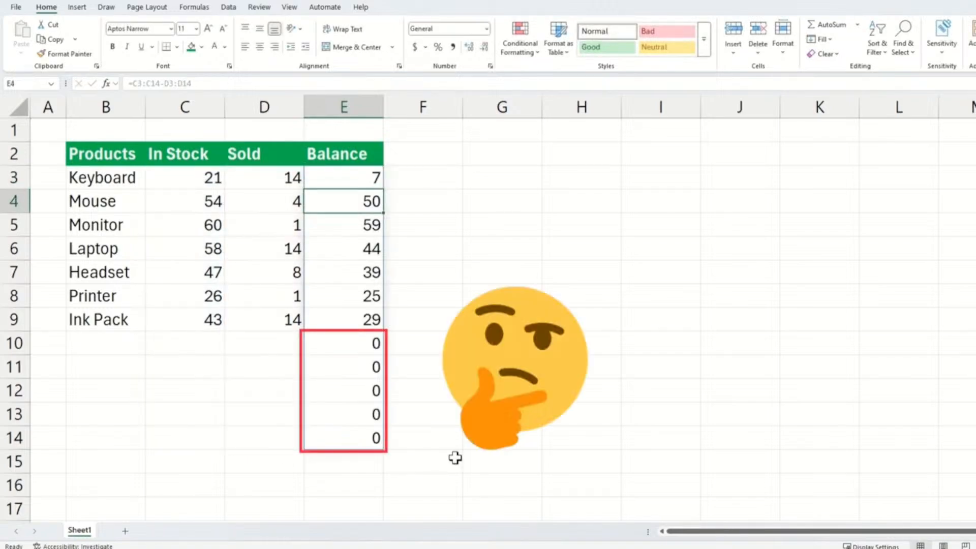